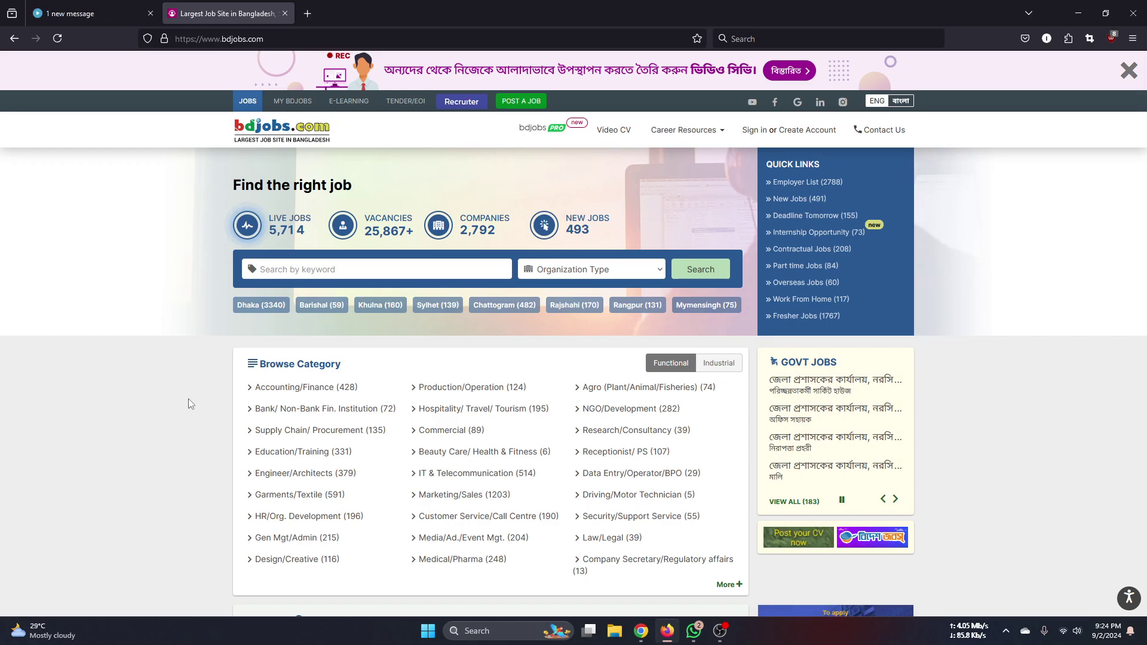
- Return to the Instructory dashboard, scroll to Course Analytics, and open the A2Z Wordpress Customizations course
{"action": "left_click", "coordinate": [95, 13]}
{"action": "scroll", "coordinate": [128, 353], "scroll_direction": "down", "scroll_amount": 5}
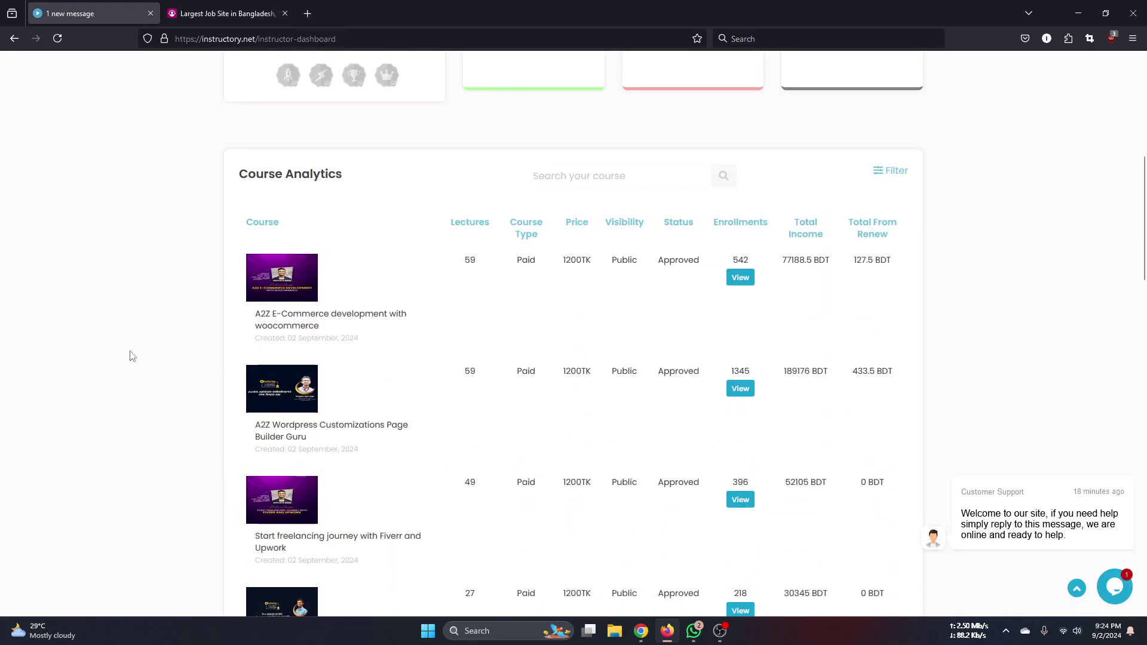
{"action": "scroll", "coordinate": [133, 356], "scroll_direction": "down", "scroll_amount": 2}
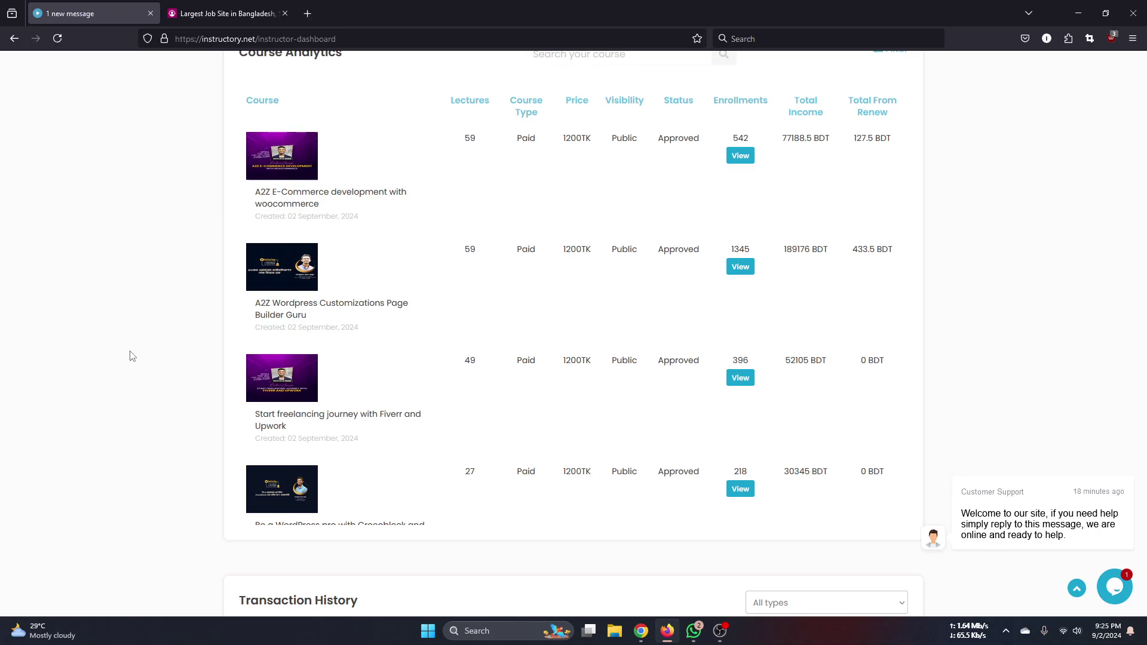
{"action": "left_click", "coordinate": [266, 309]}
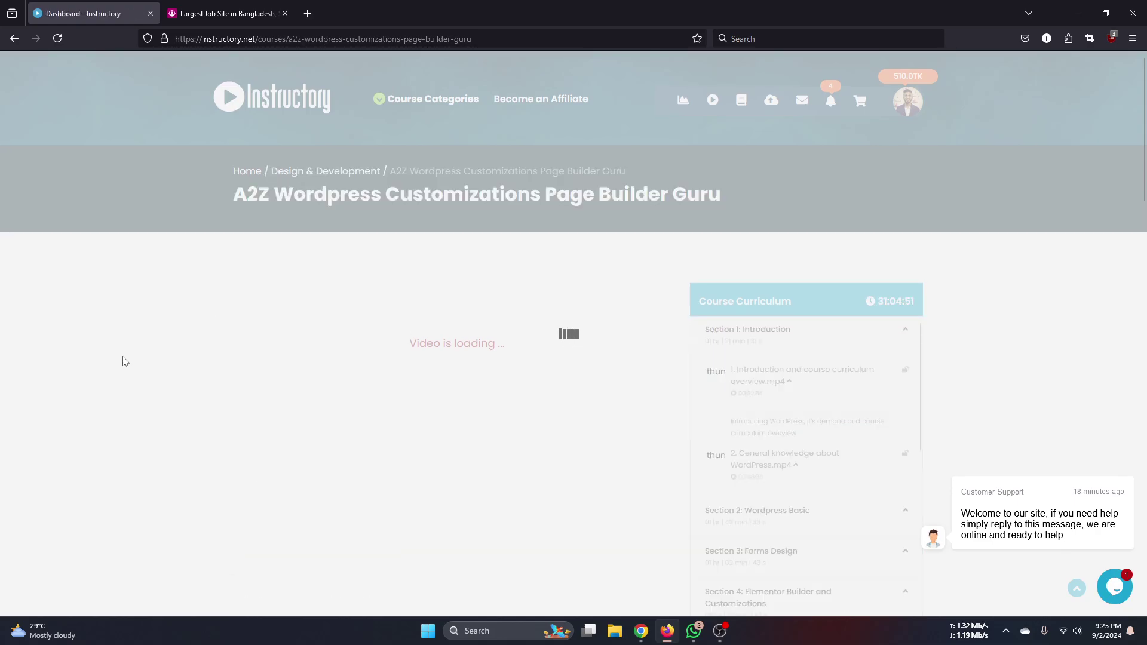
- Dismiss the video download prompt, expand the Section 2 Wordpress Basic lessons, and pause the video
{"action": "scroll", "coordinate": [638, 443], "scroll_direction": "down", "scroll_amount": 1}
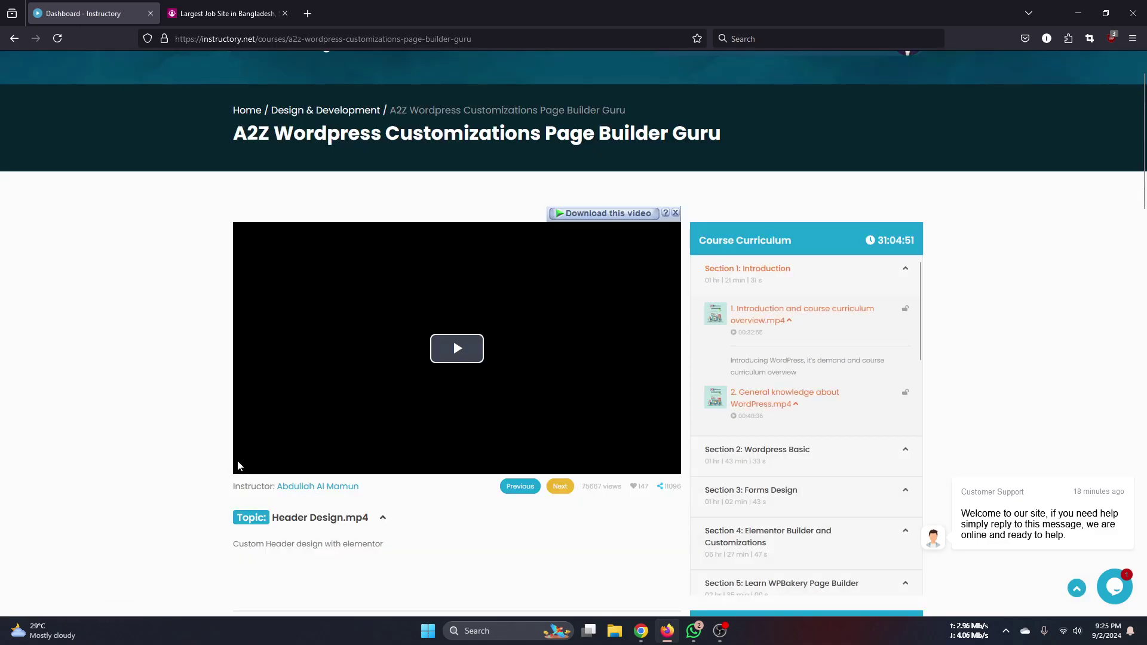
{"action": "left_click", "coordinate": [675, 213]}
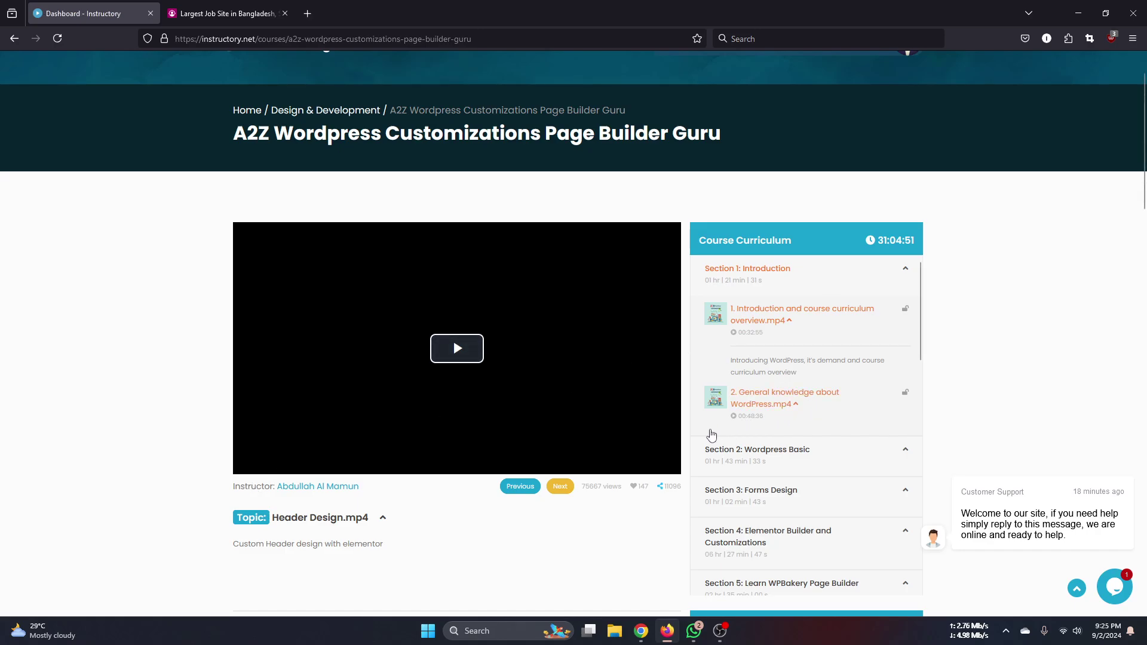
{"action": "scroll", "coordinate": [812, 343], "scroll_direction": "down", "scroll_amount": 2}
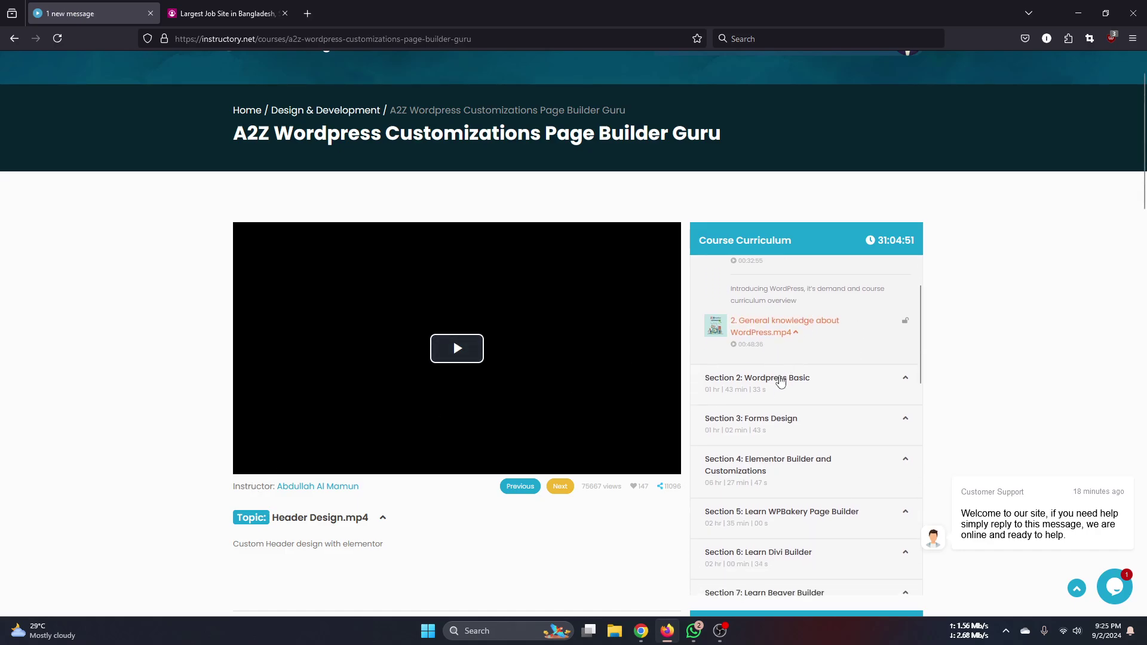
{"action": "left_click", "coordinate": [906, 379]}
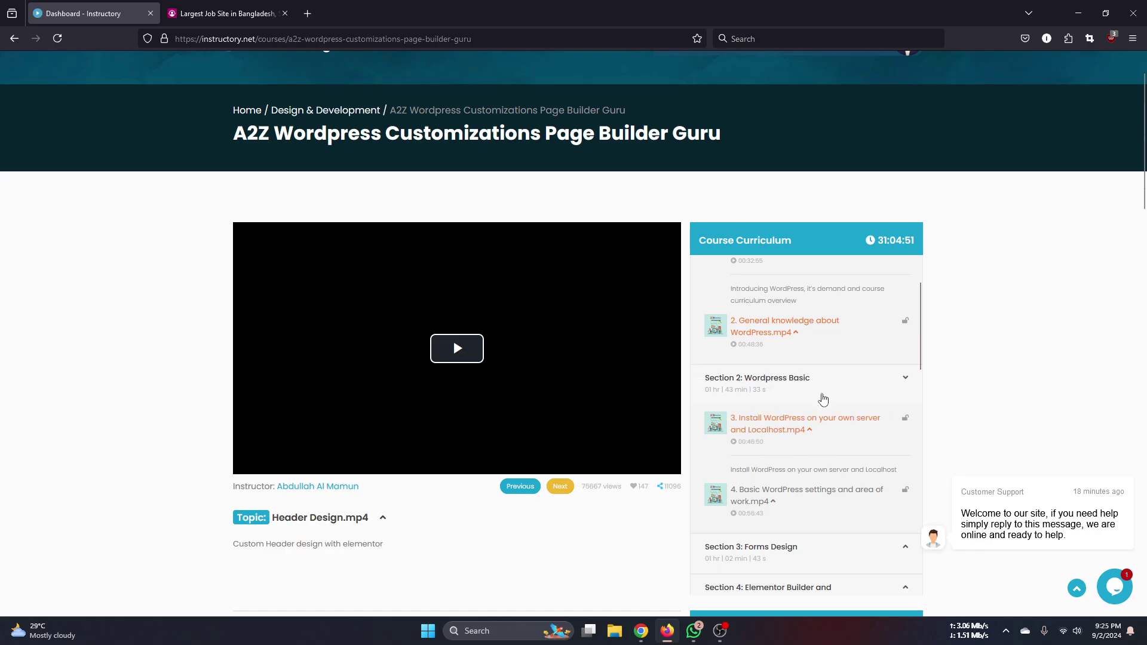
{"action": "left_click", "coordinate": [245, 467]}
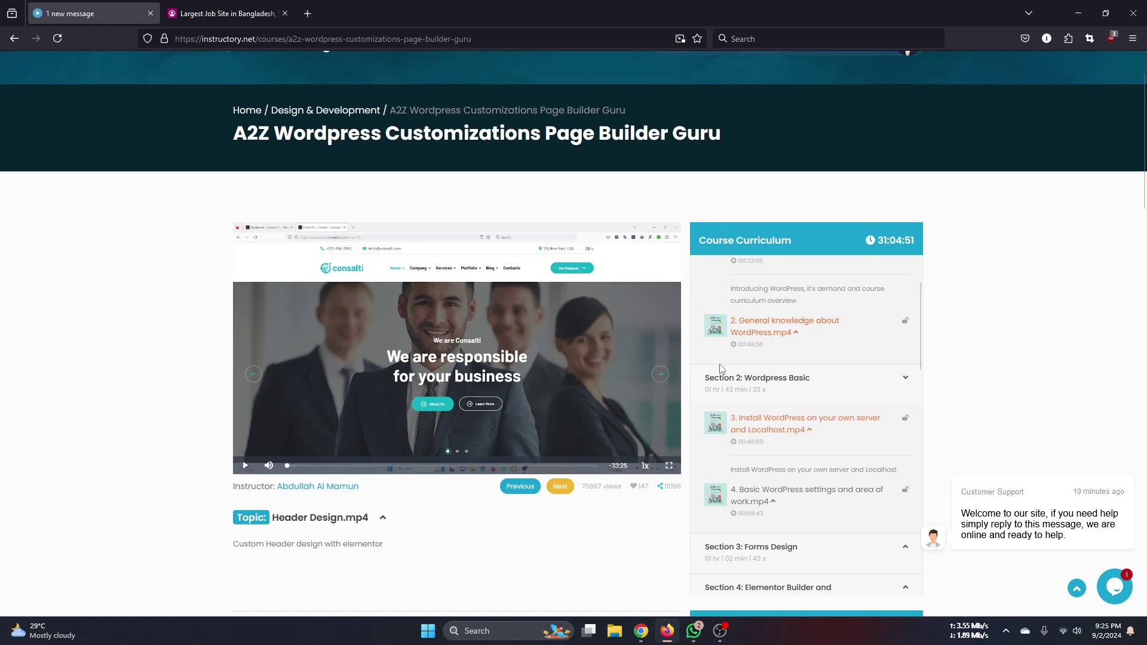
{"action": "left_click", "coordinate": [309, 11]}
- Search Google for xampp and open the Apache Friends XAMPP download page
{"action": "left_click", "coordinate": [289, 39]}
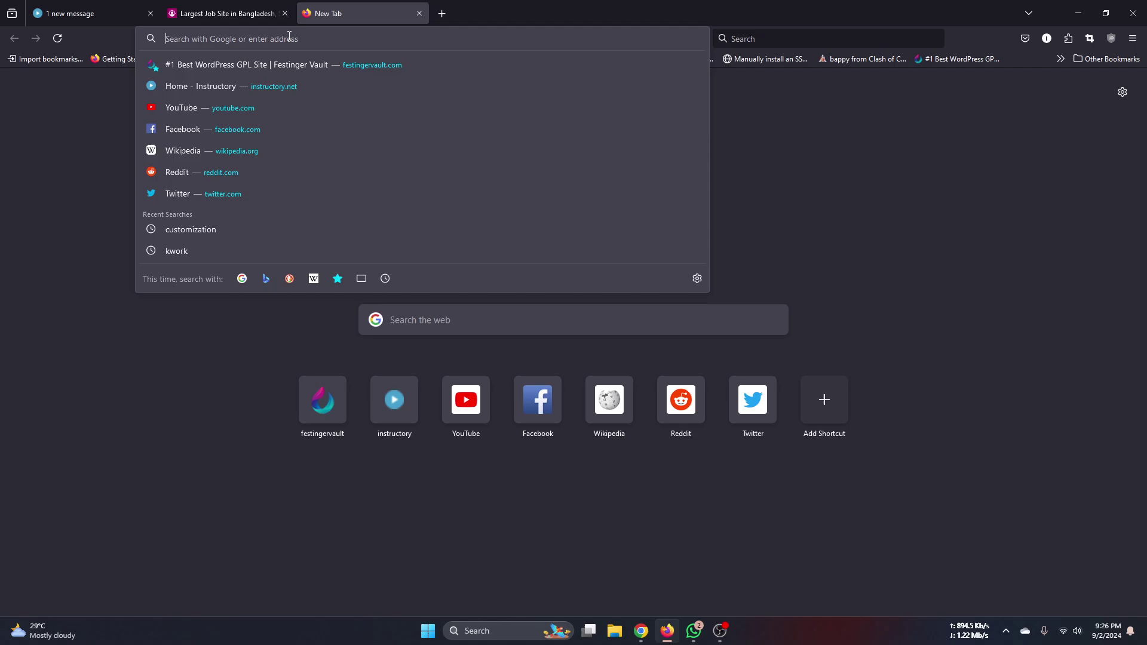
{"action": "type", "text": "x"}
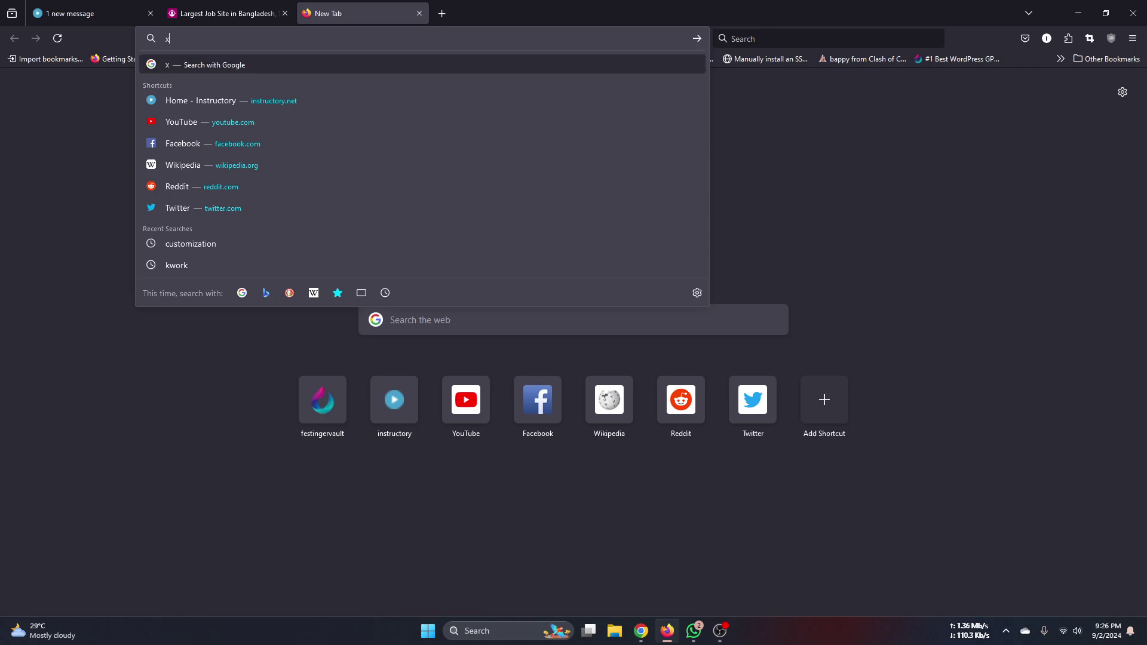
{"action": "type", "text": "ampp"}
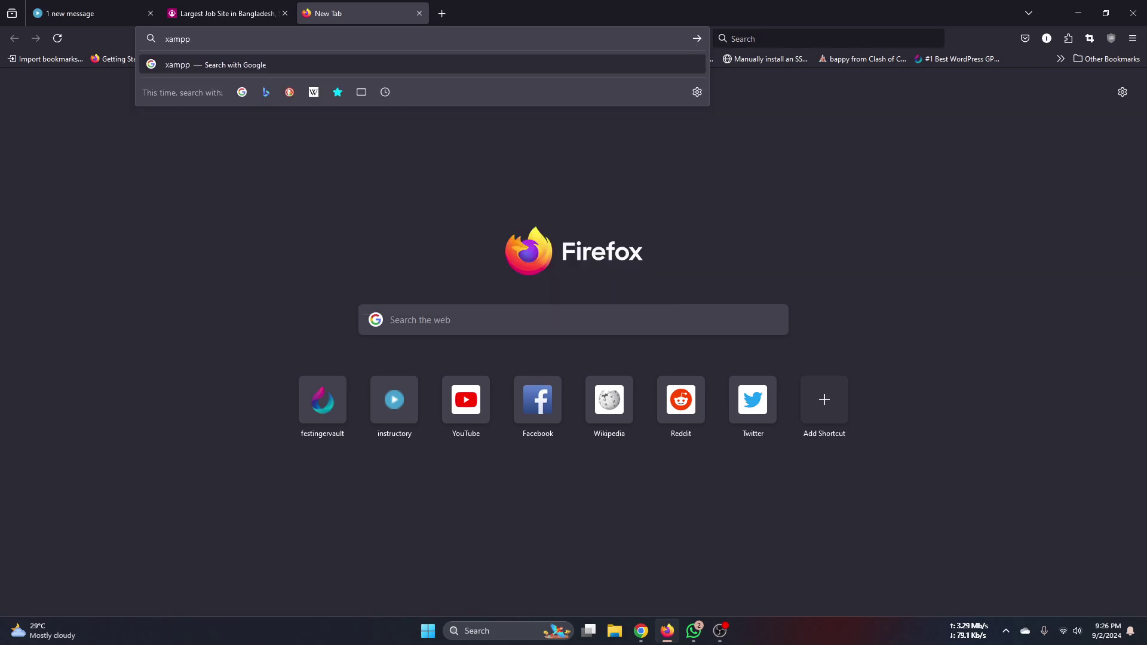
{"action": "key", "text": "Return"}
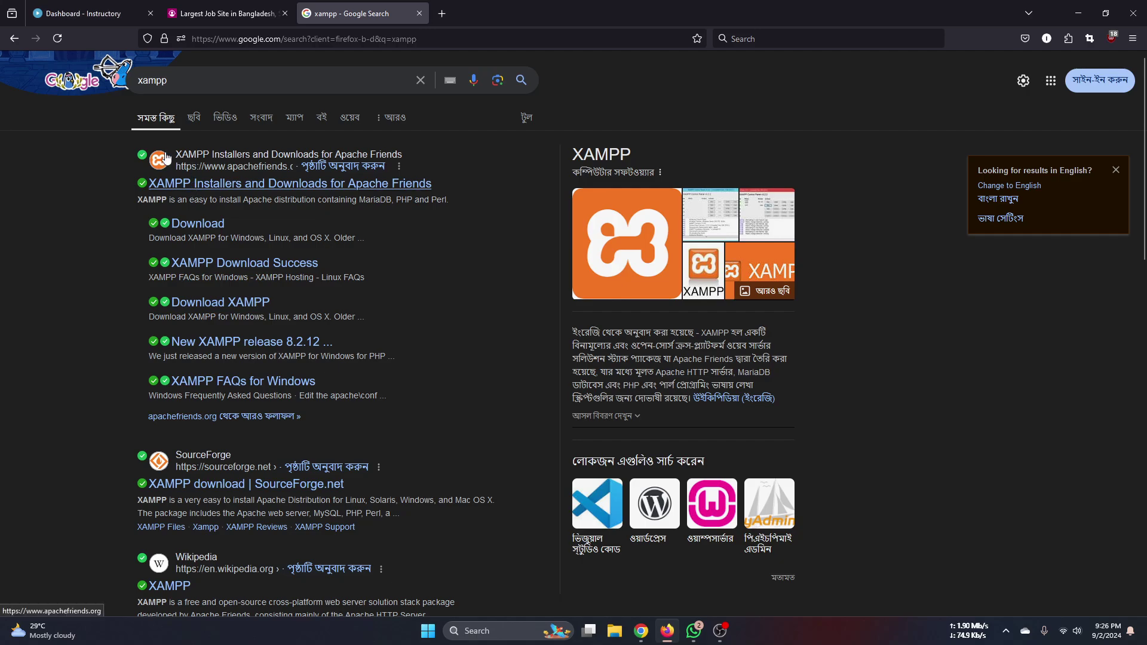
{"action": "left_click", "coordinate": [185, 223]}
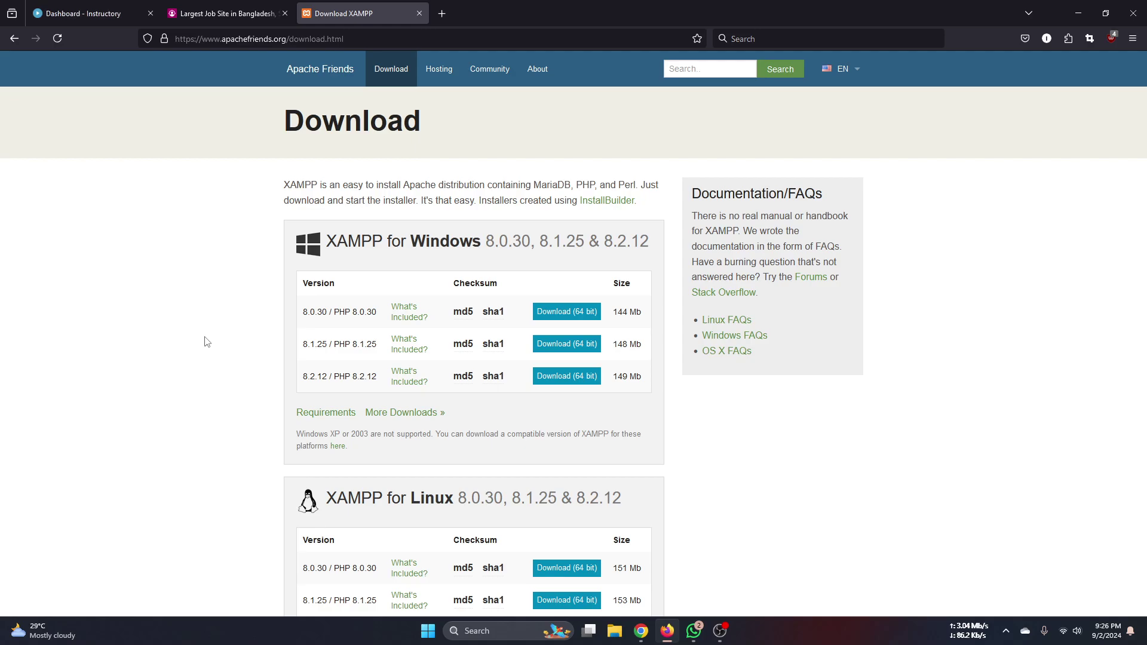
{"action": "left_click", "coordinate": [417, 20]}
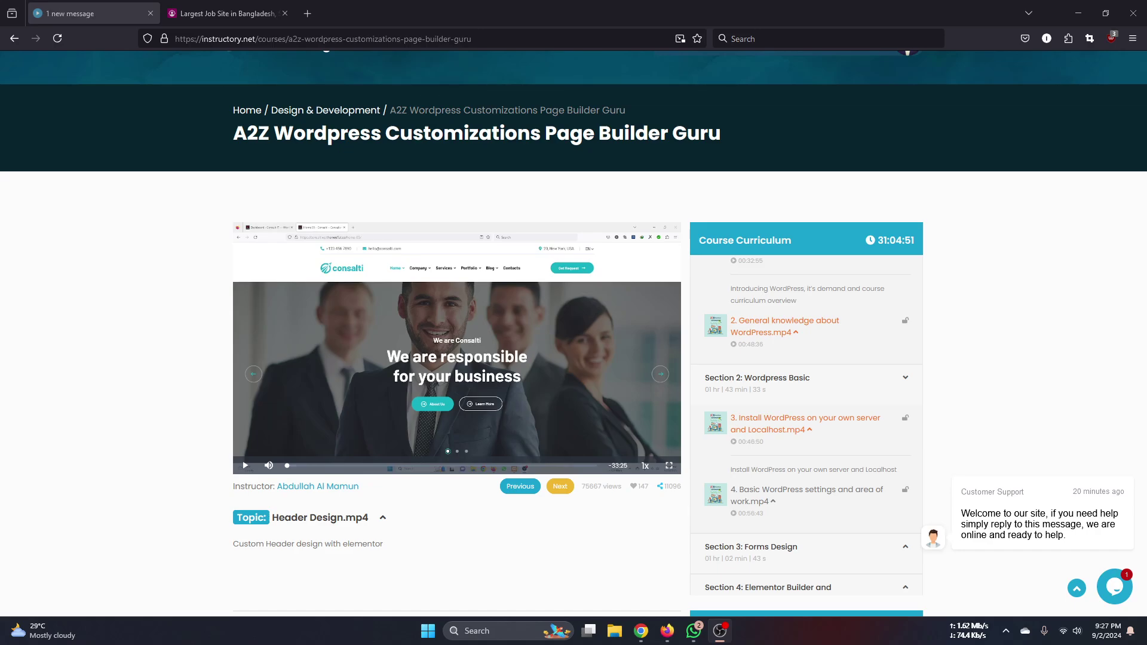
- Scroll back up the Instructory course page after closing the XAMPP tab
{"action": "scroll", "coordinate": [574, 329], "scroll_direction": "up", "scroll_amount": 1}
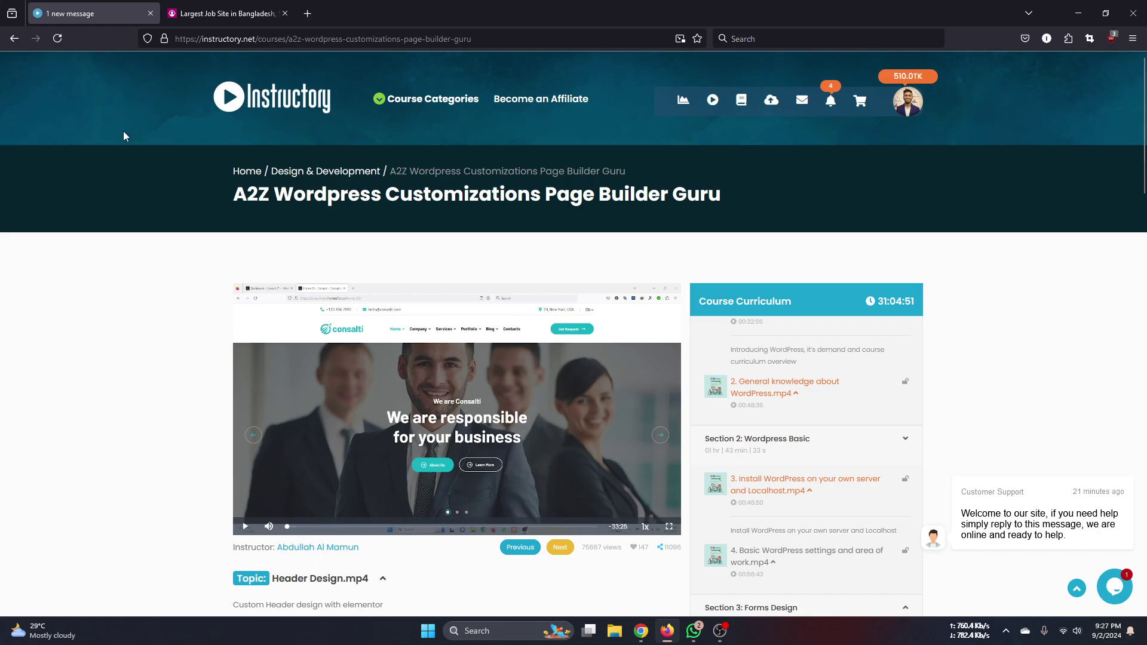
- Open a new Firefox tab, then switch over to Google Chrome
{"action": "left_click", "coordinate": [310, 13]}
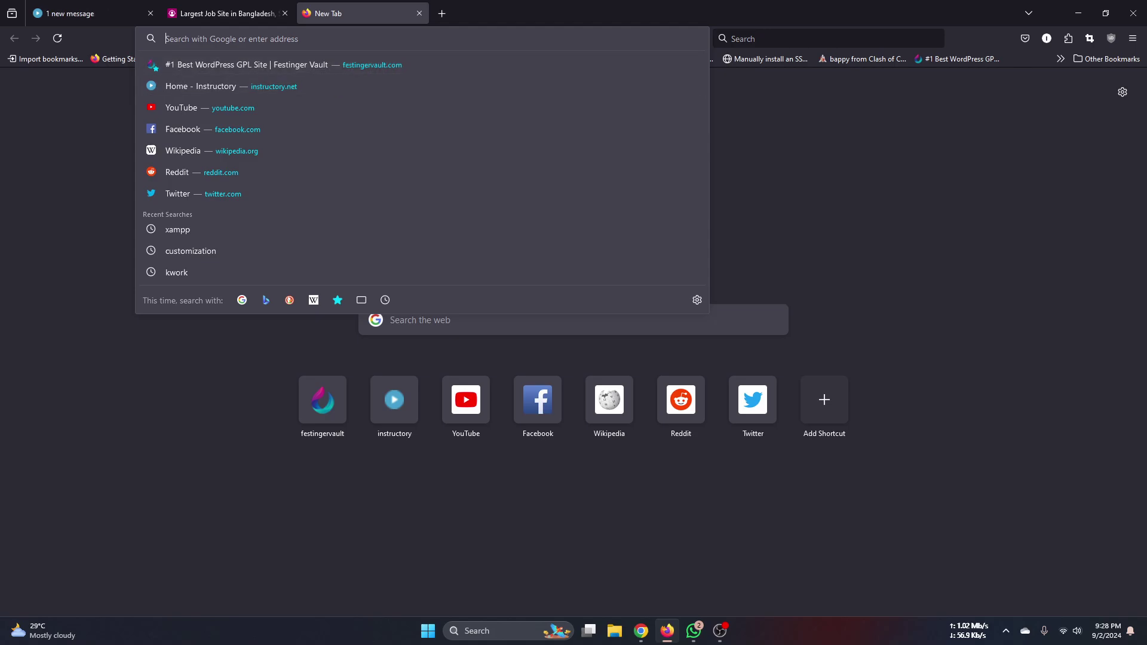
{"action": "left_click", "coordinate": [641, 630]}
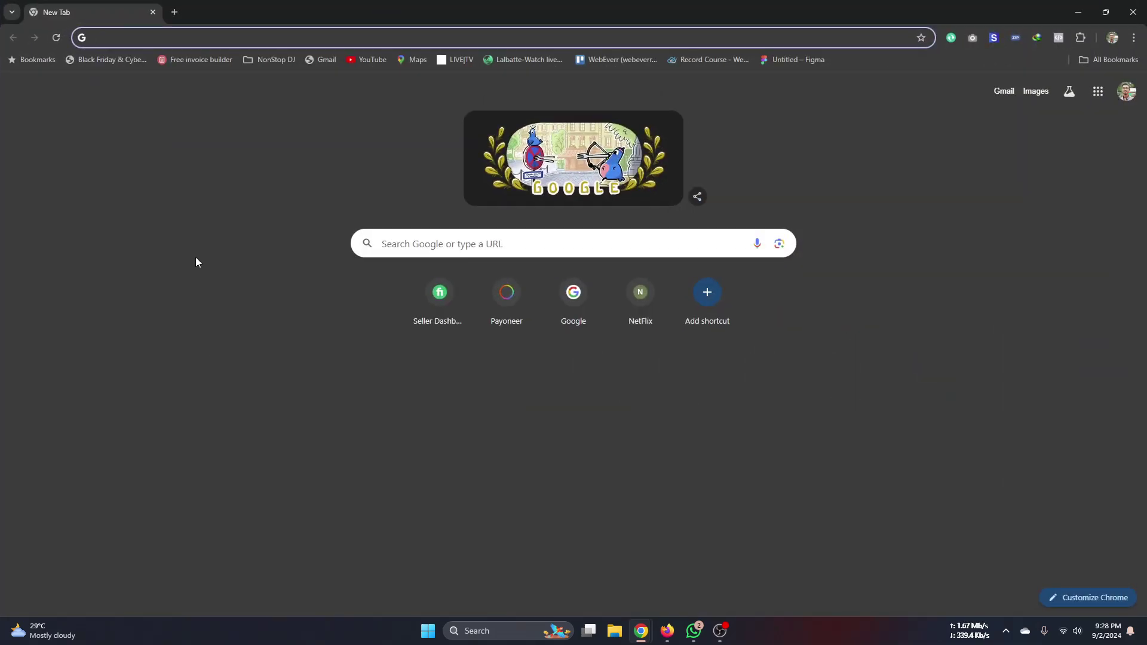
- Reach the Hostinger log-in page by entering 'hosting' in Chrome's address bar
{"action": "left_click", "coordinate": [177, 34]}
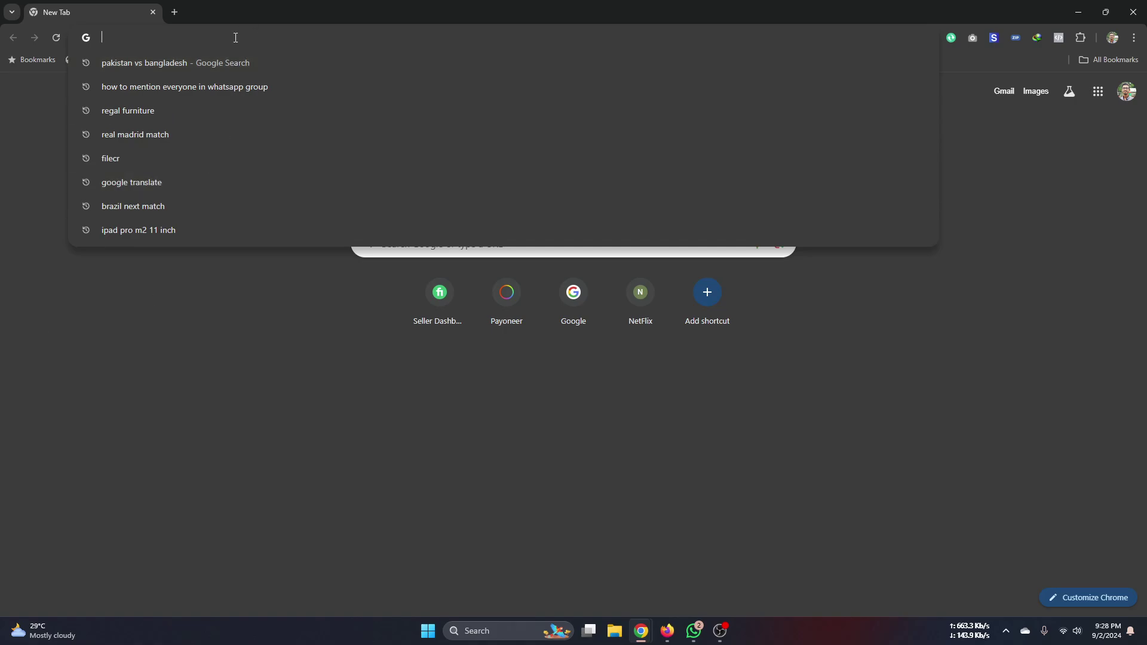
{"action": "type", "text": "hosting"}
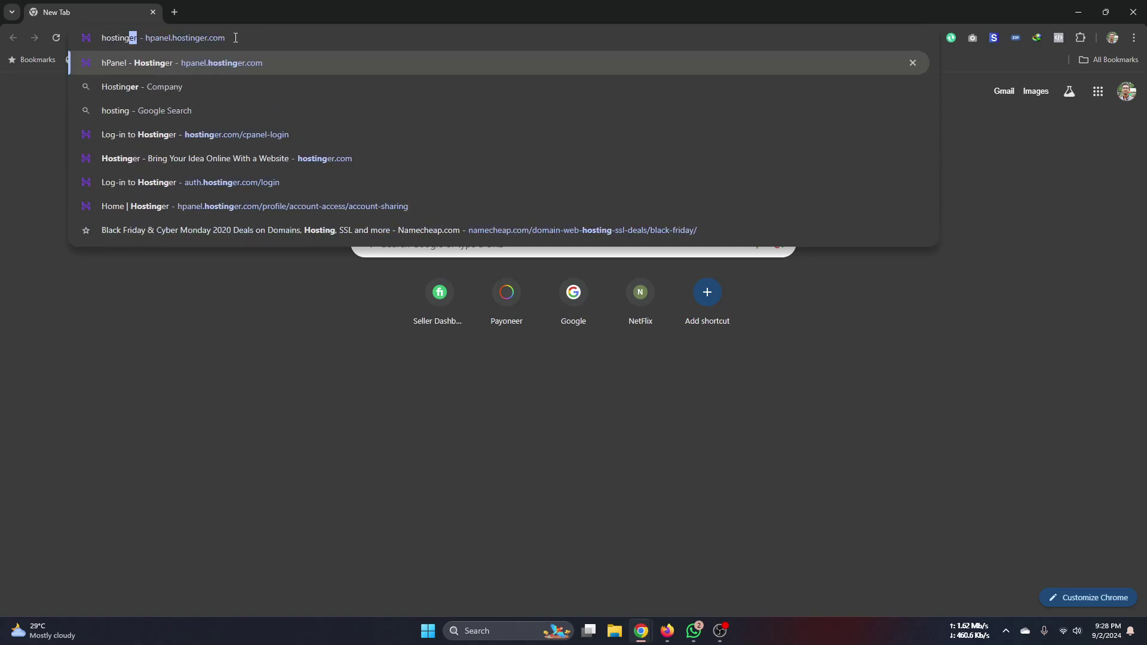
{"action": "key", "text": "Return"}
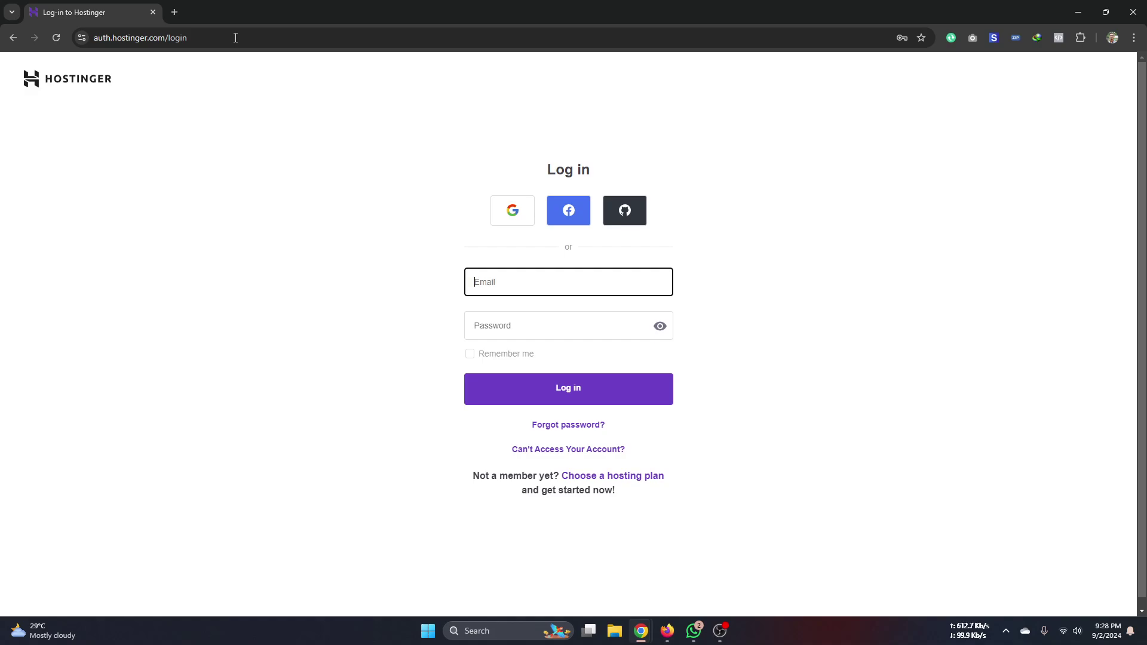
- Open a new Chrome tab and type 'panthion' as its address without submitting
{"action": "left_click", "coordinate": [174, 13]}
{"action": "left_click", "coordinate": [185, 43]}
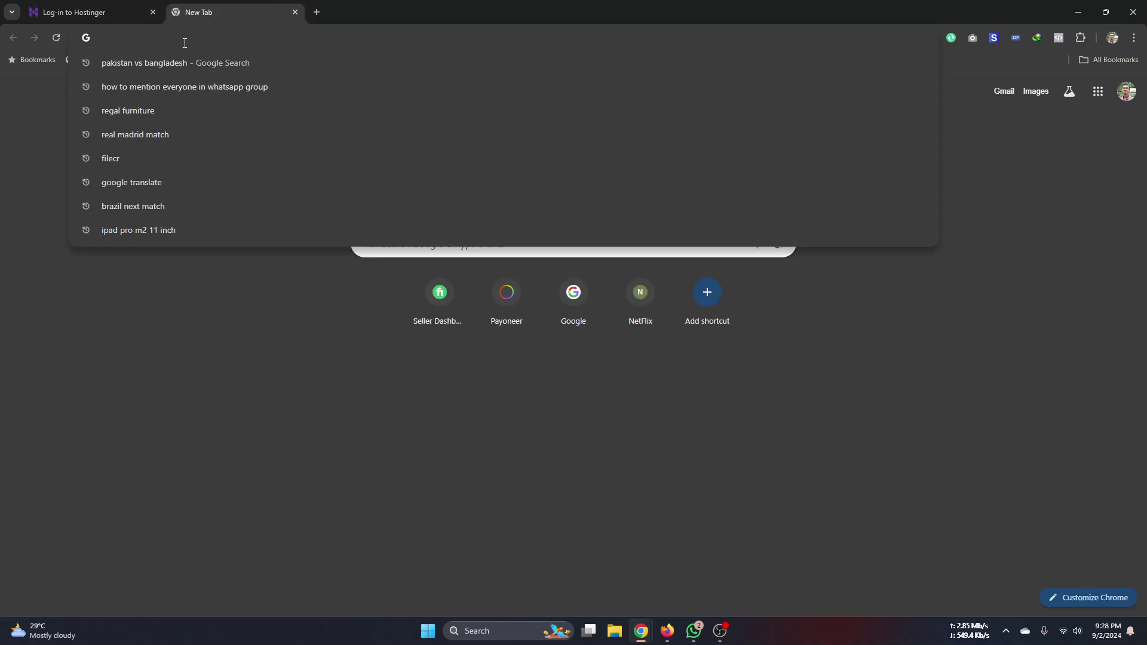
{"action": "type", "text": "panthion"}
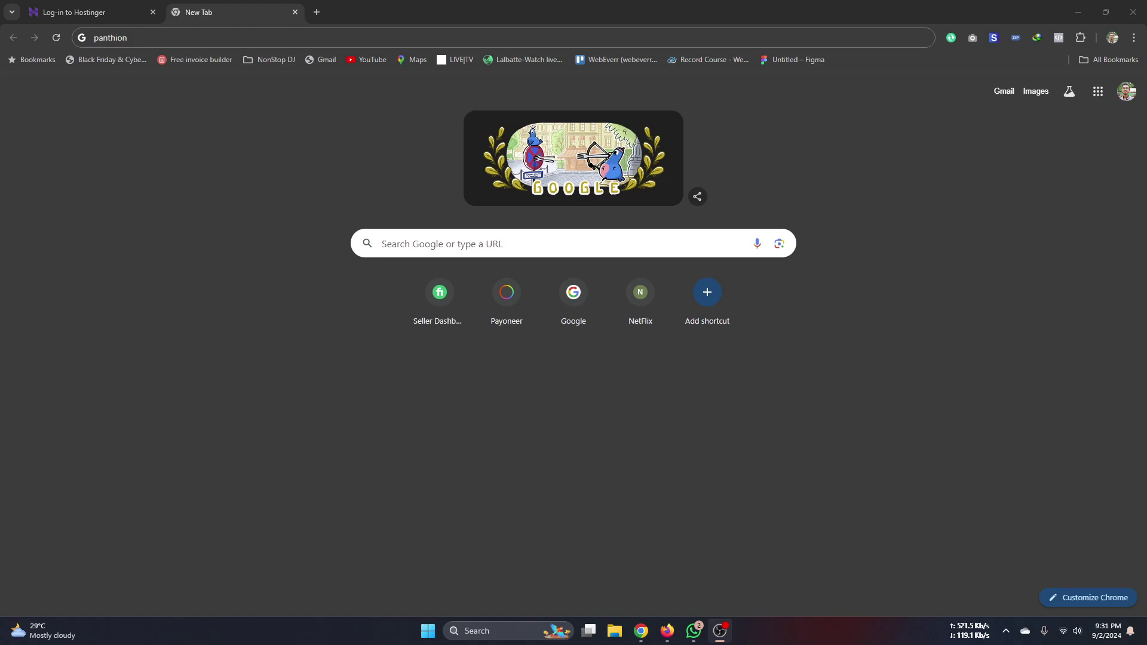
{"action": "key", "text": "alt+Tab"}
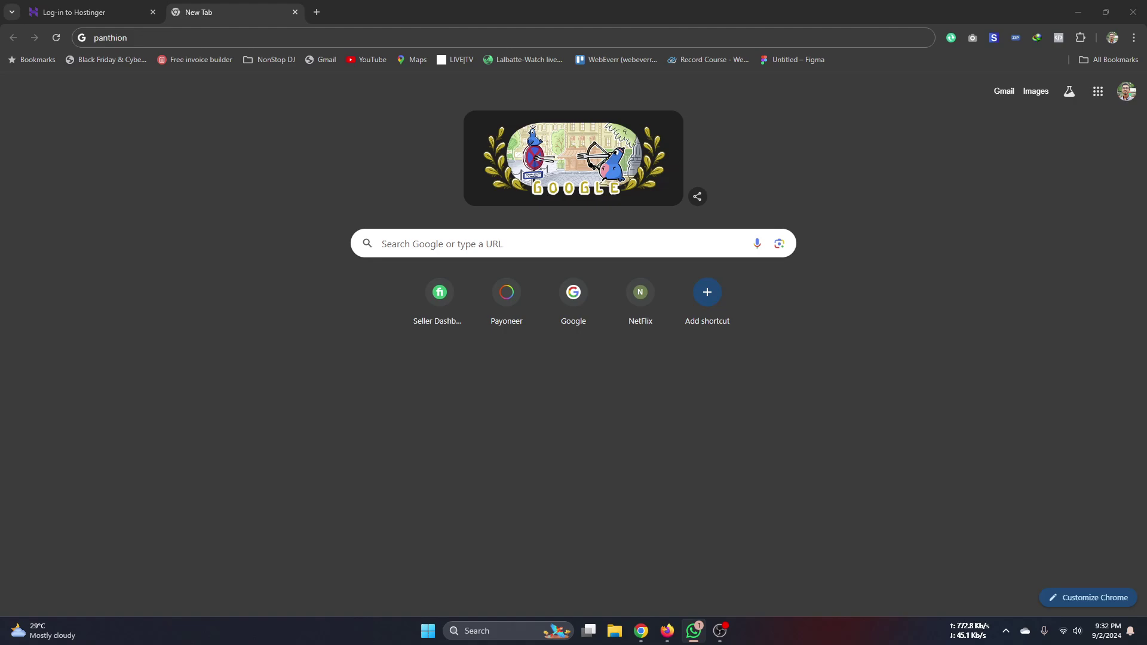
{"action": "key", "text": "alt+Tab"}
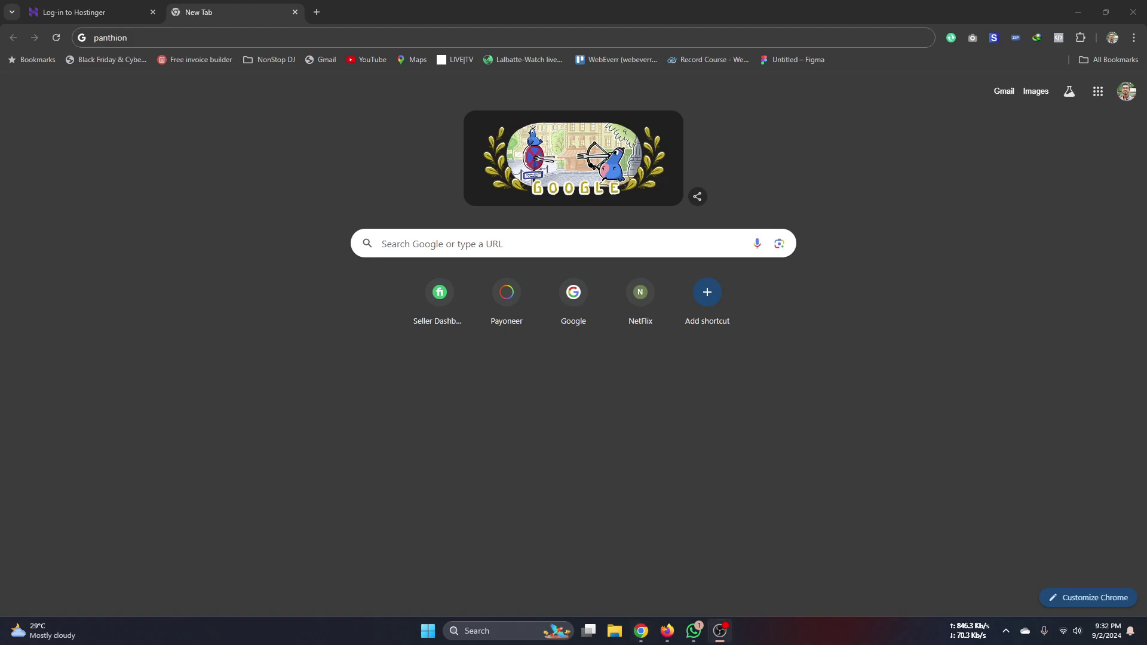
- Return to the Hostinger log-in page and sign in with a Google account
{"action": "left_click", "coordinate": [71, 14]}
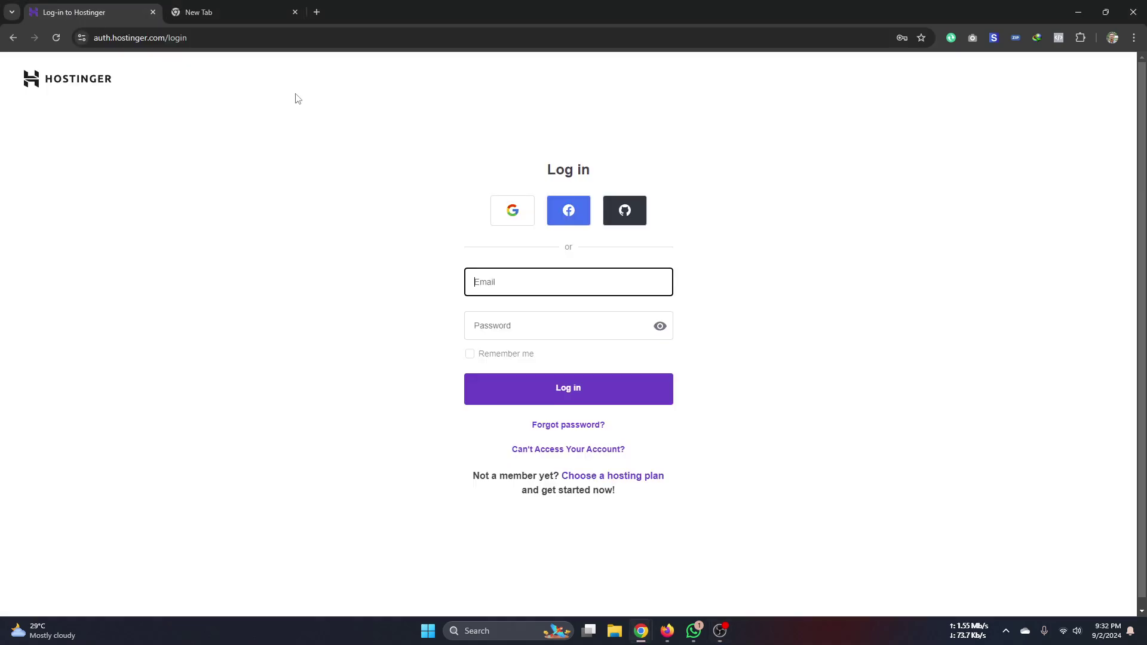
{"action": "left_click", "coordinate": [518, 214]}
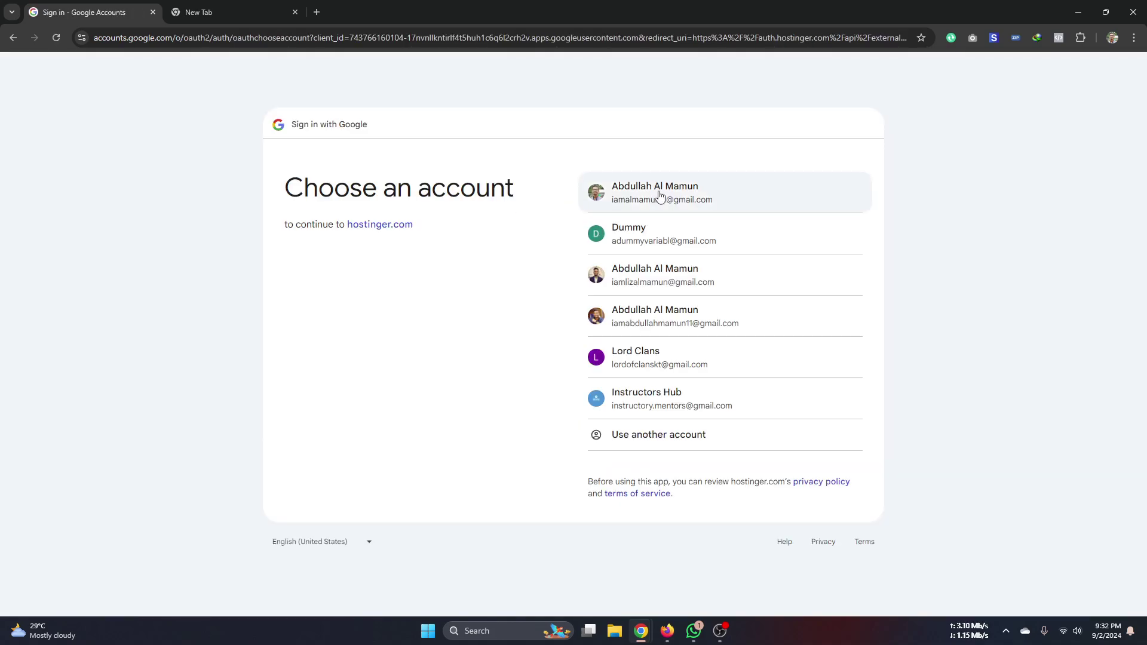
{"action": "left_click", "coordinate": [669, 284]}
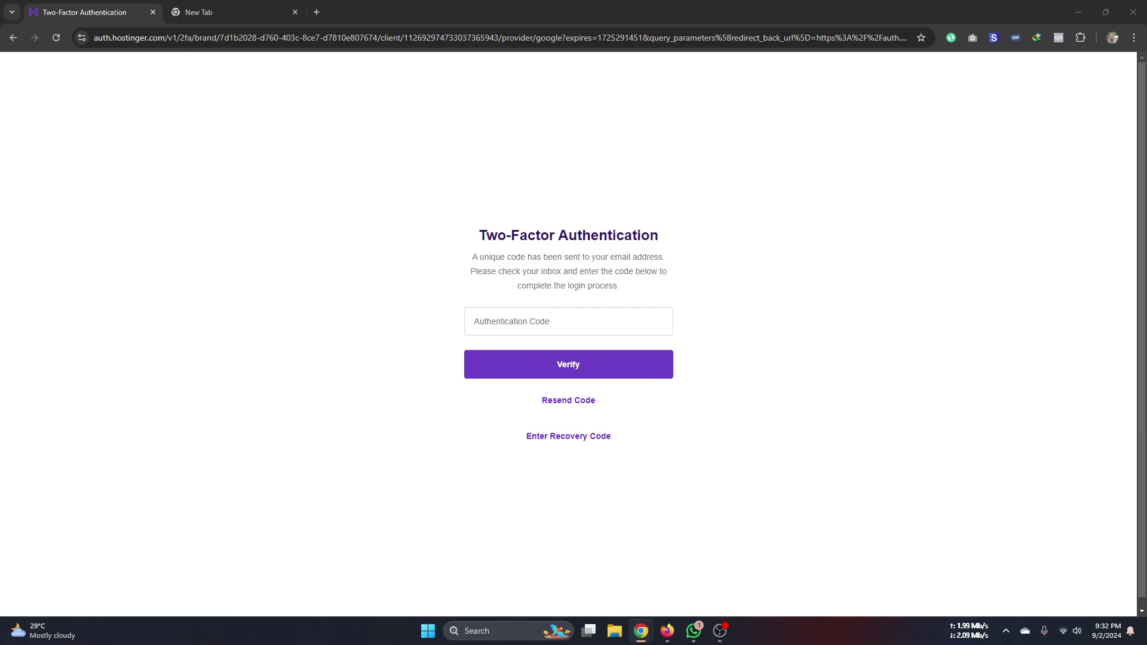
- Verify the emailed authentication code, then dismiss the new-menu popup and download overlay
{"action": "left_click", "coordinate": [591, 328]}
{"action": "left_click", "coordinate": [577, 362]}
{"action": "left_click", "coordinate": [577, 362]}
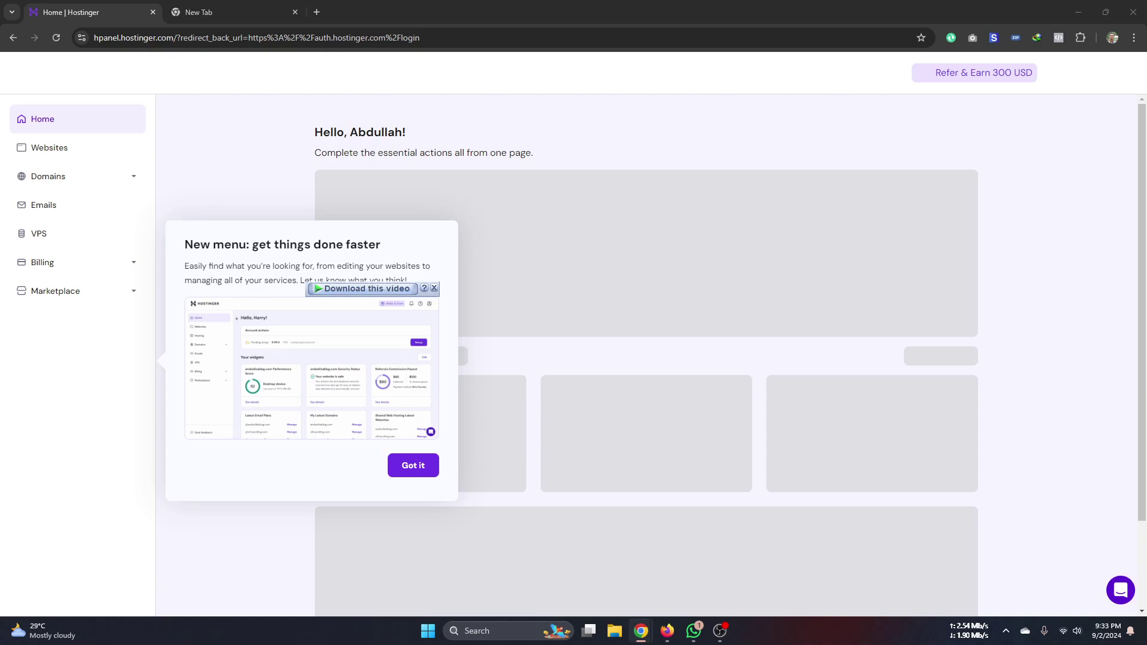
{"action": "left_click", "coordinate": [413, 466]}
{"action": "left_click", "coordinate": [434, 288]}
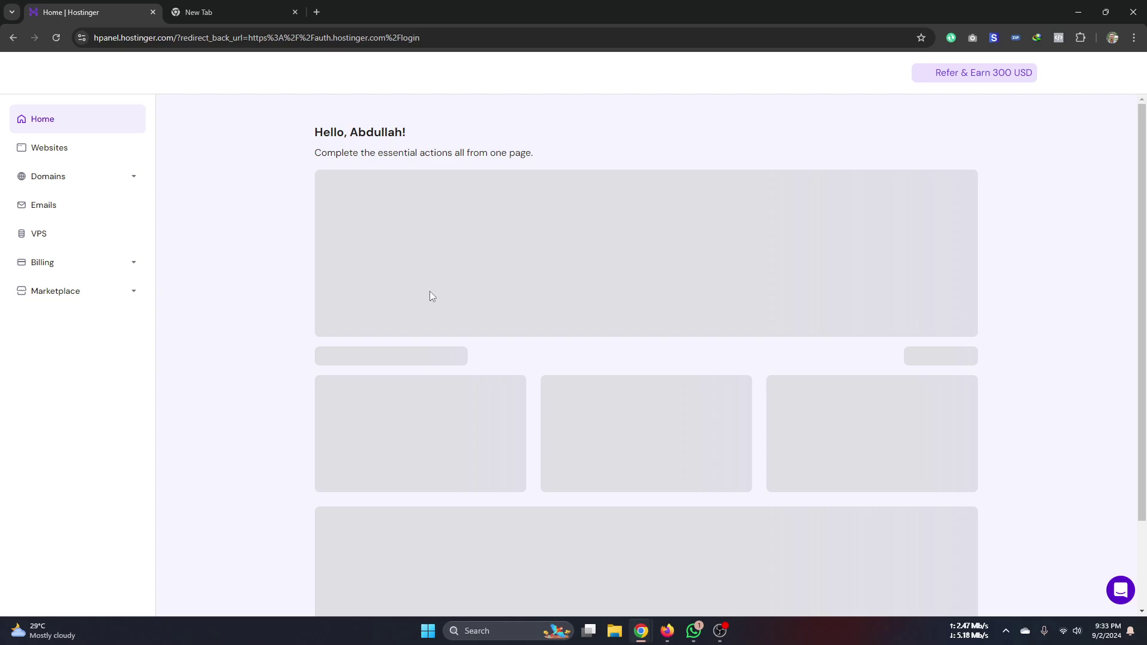
- Bring Firefox forward and scroll through the Instructory course page's curriculum
{"action": "left_click", "coordinate": [674, 632]}
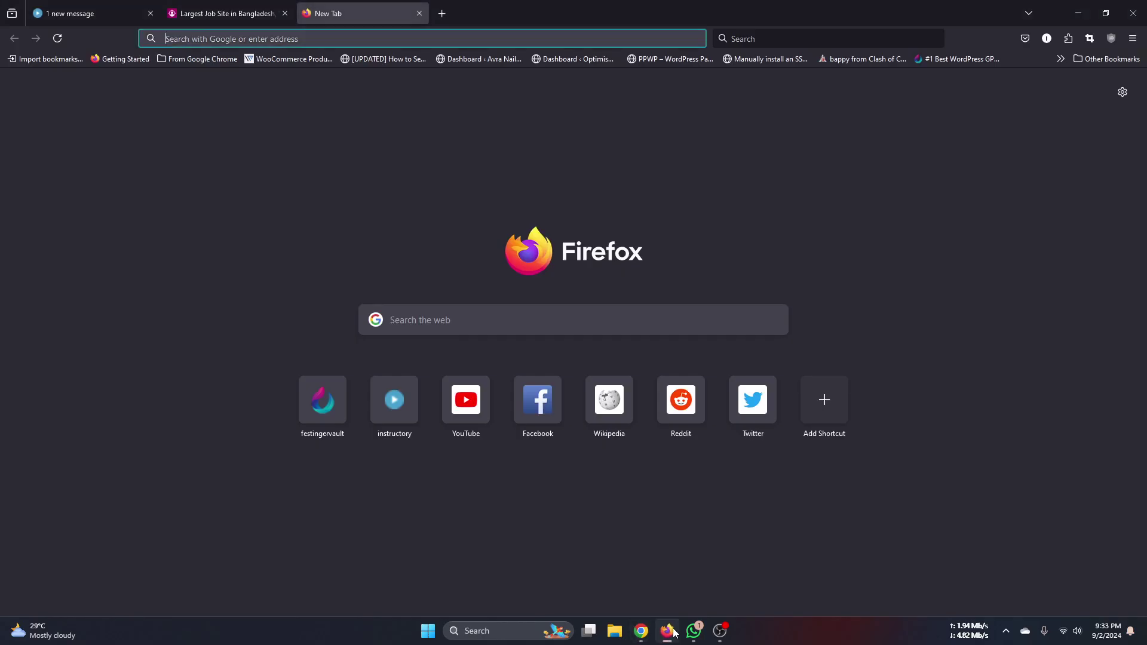
{"action": "left_click", "coordinate": [90, 13]}
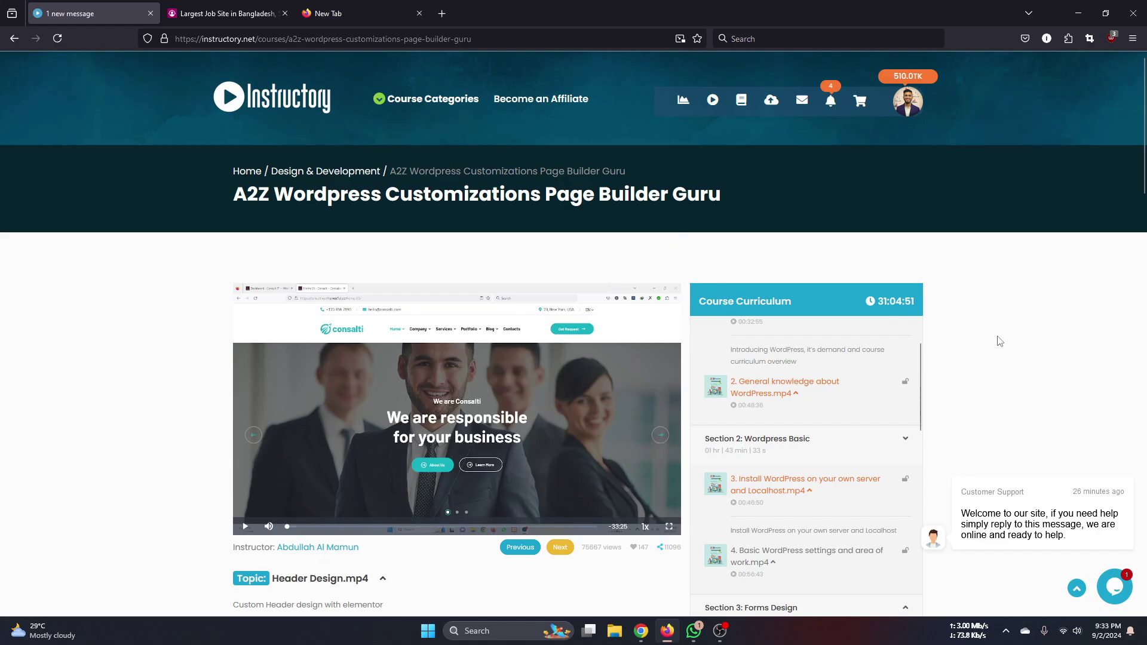
{"action": "scroll", "coordinate": [1000, 341], "scroll_direction": "down", "scroll_amount": 2}
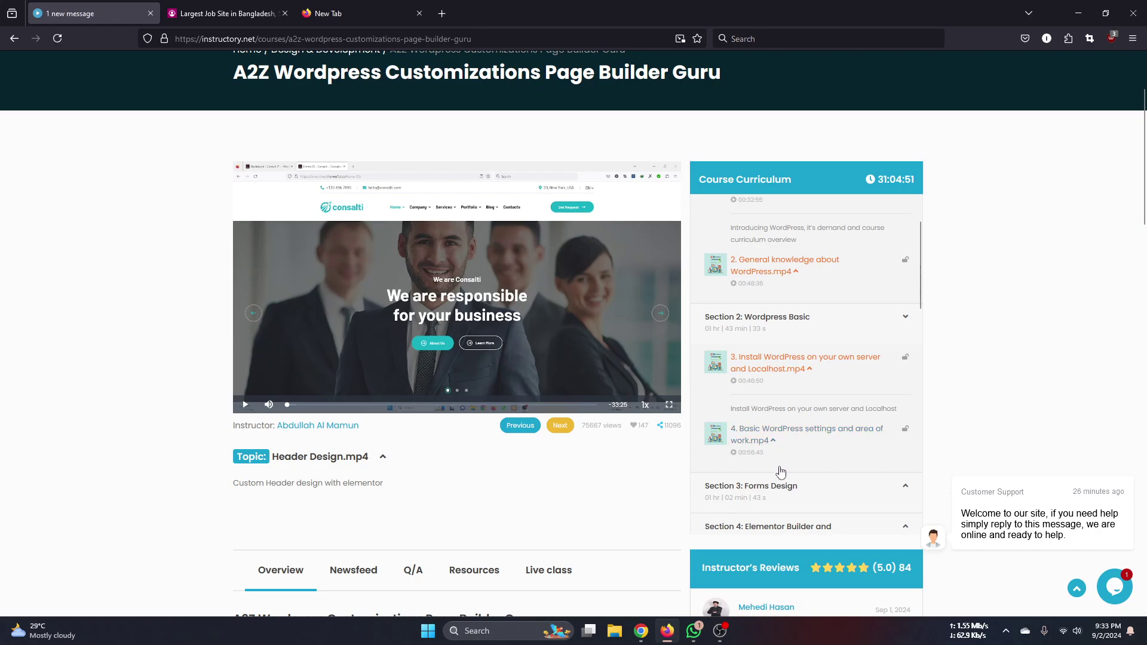
{"action": "scroll", "coordinate": [807, 460], "scroll_direction": "down", "scroll_amount": 3}
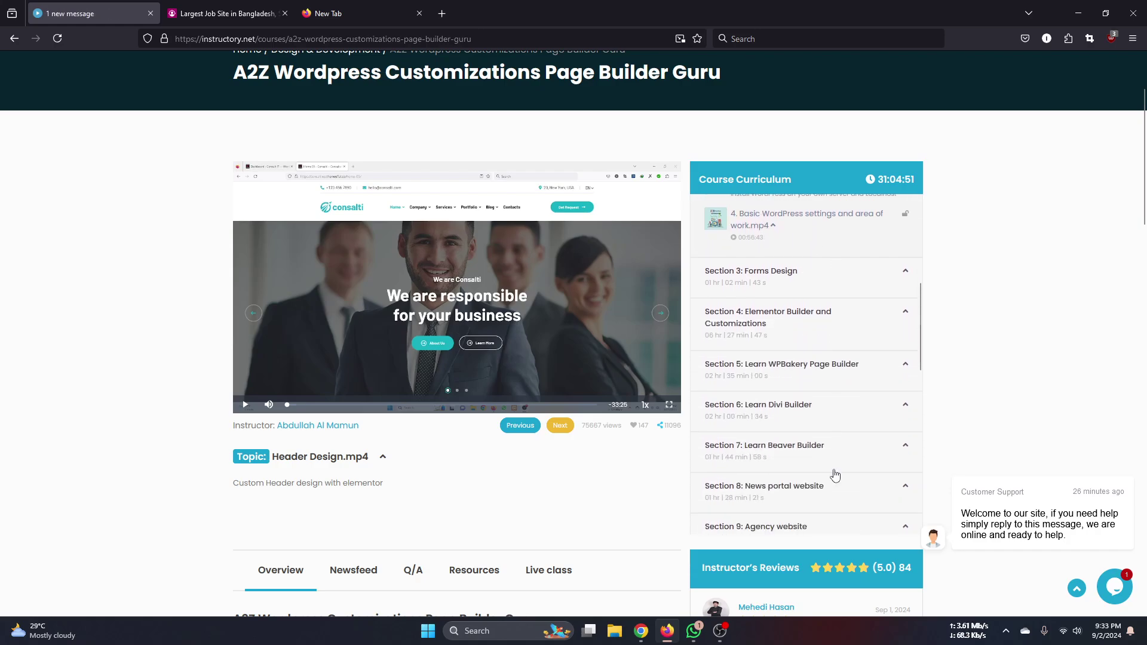
{"action": "scroll", "coordinate": [835, 476], "scroll_direction": "up", "scroll_amount": 6}
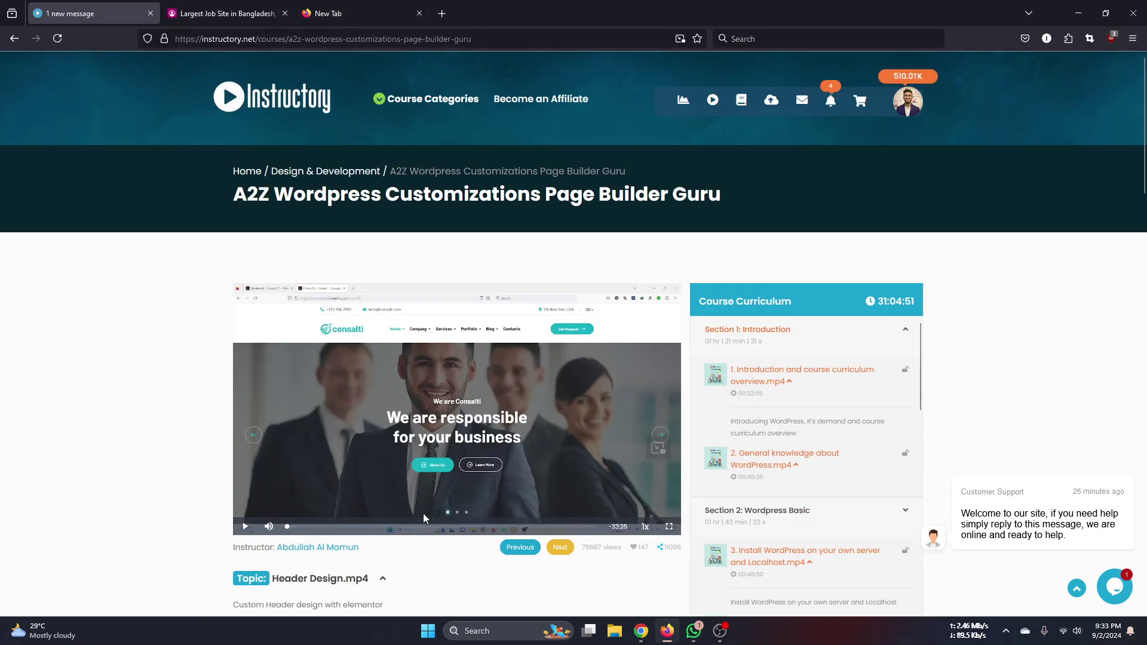
{"action": "mouse_move", "coordinate": [641, 631]}
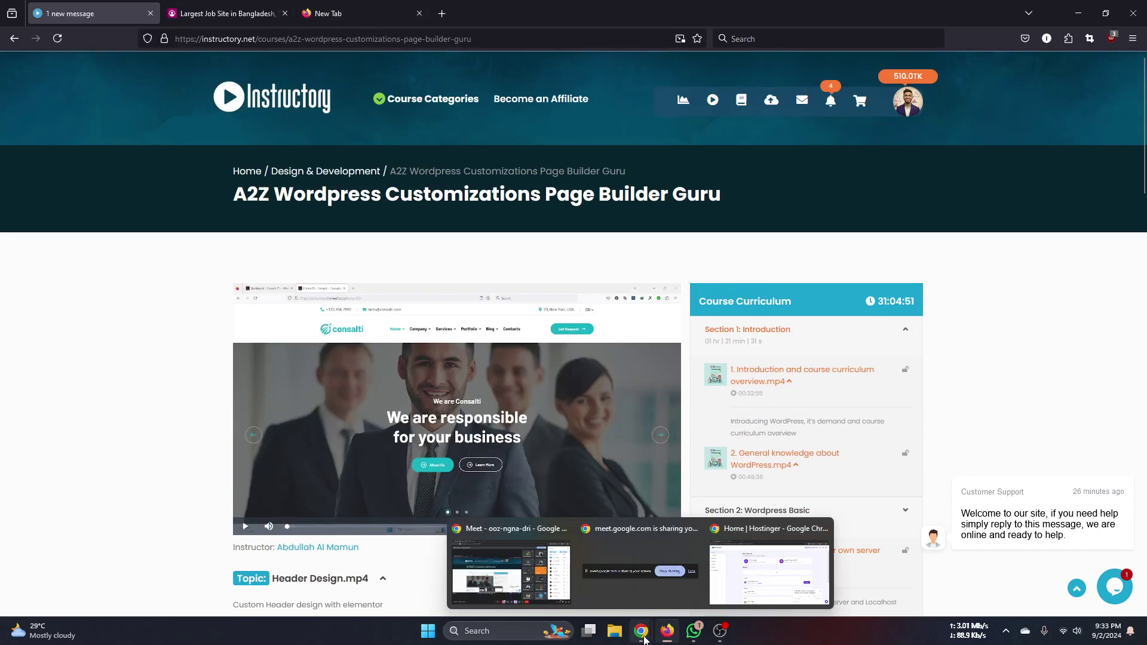
{"action": "left_click", "coordinate": [508, 574]}
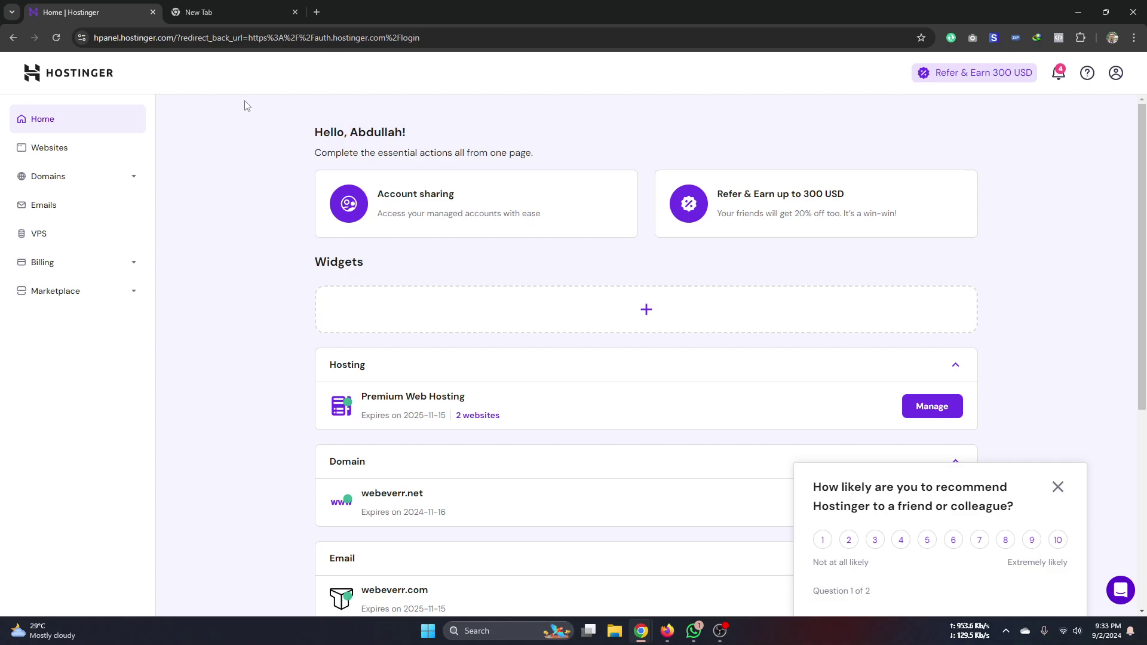
- Close the recommendation survey on hPanel Home and return to the 'panthion' new tab
{"action": "left_click", "coordinate": [1058, 487]}
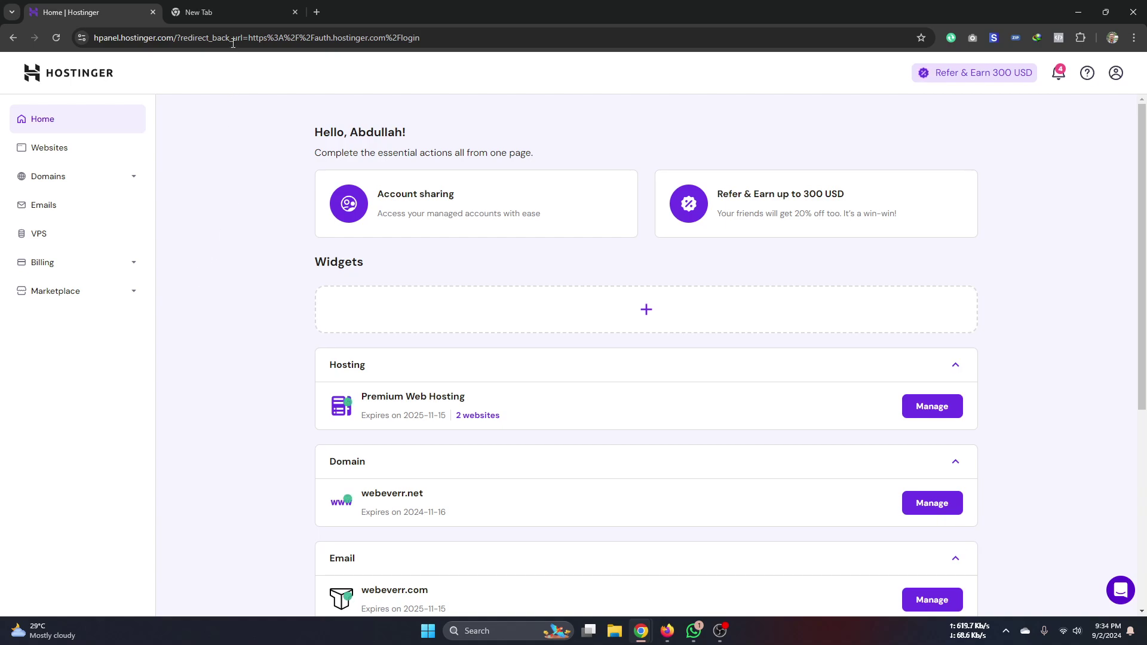
{"action": "left_click", "coordinate": [233, 9]}
- Search Google for Mijndomein, open its website and go to the Mijn account login page
{"action": "left_click", "coordinate": [216, 35]}
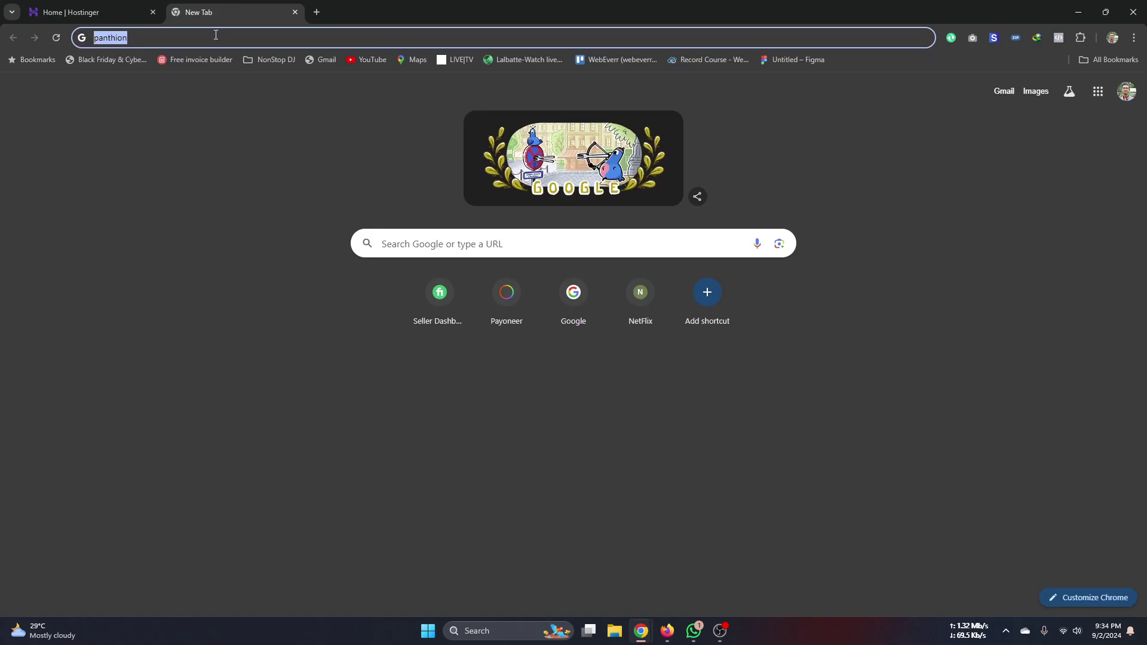
{"action": "type", "text": "min"}
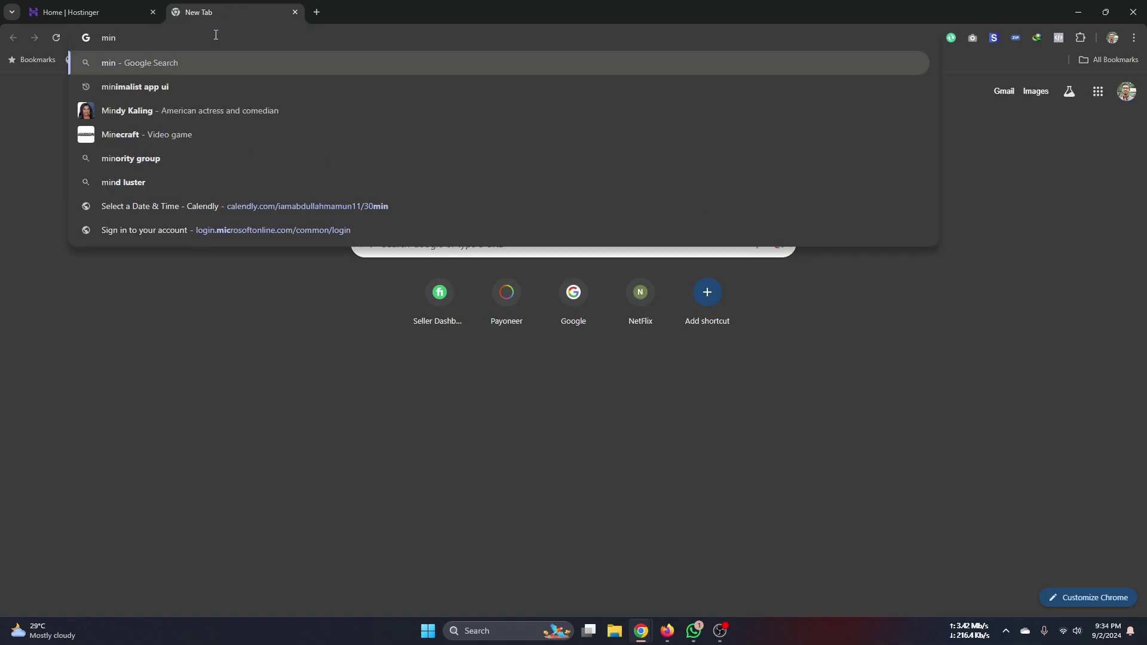
{"action": "type", "text": "j"}
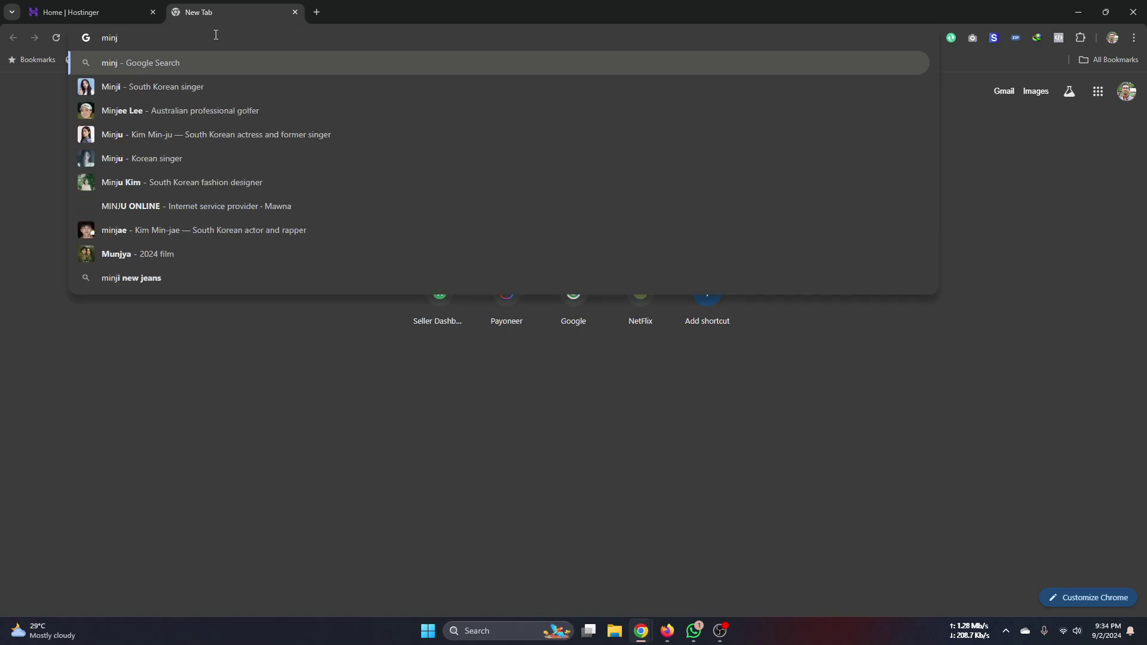
{"action": "type", "text": "odmoain"}
{"action": "key", "text": "Return"}
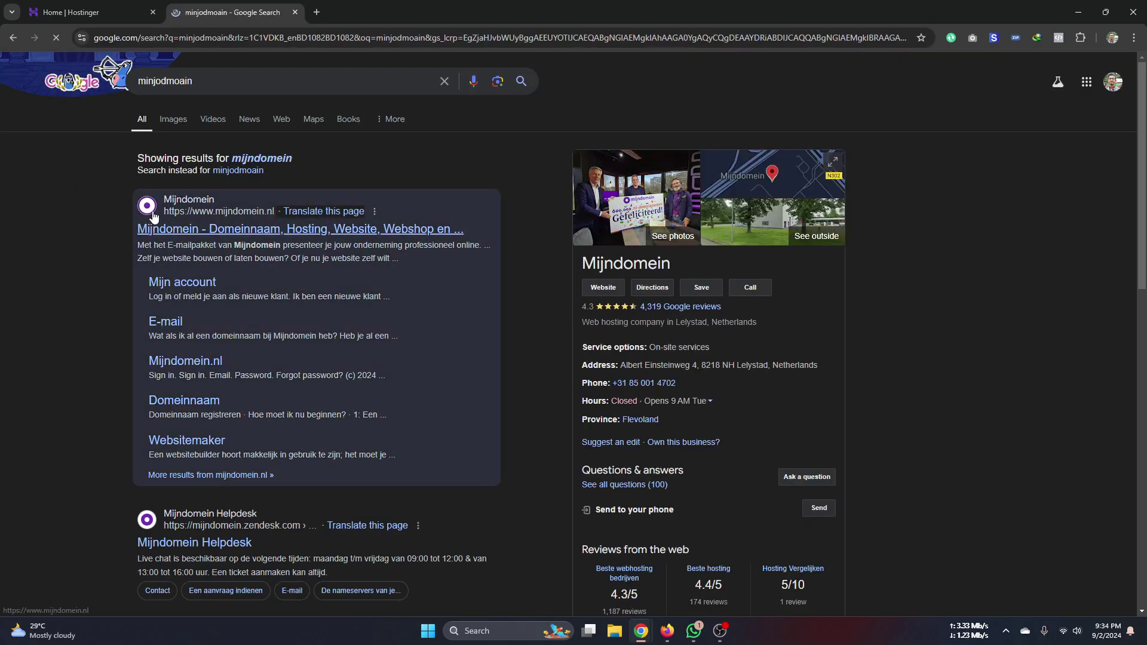
{"action": "left_click", "coordinate": [153, 213]}
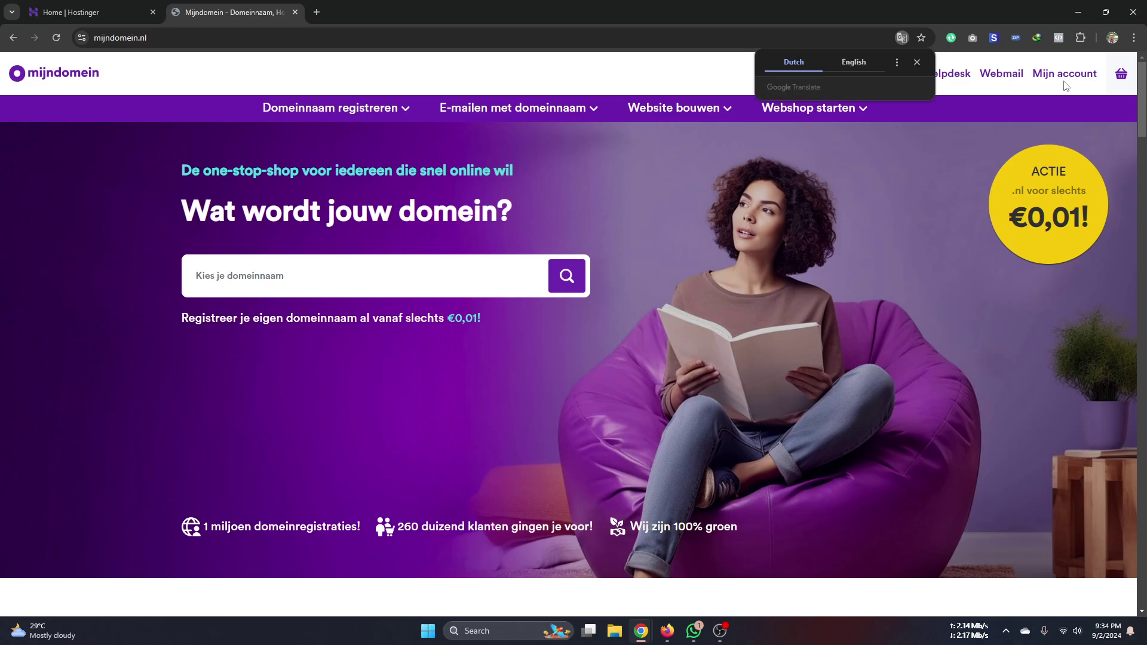
{"action": "left_click", "coordinate": [1065, 77]}
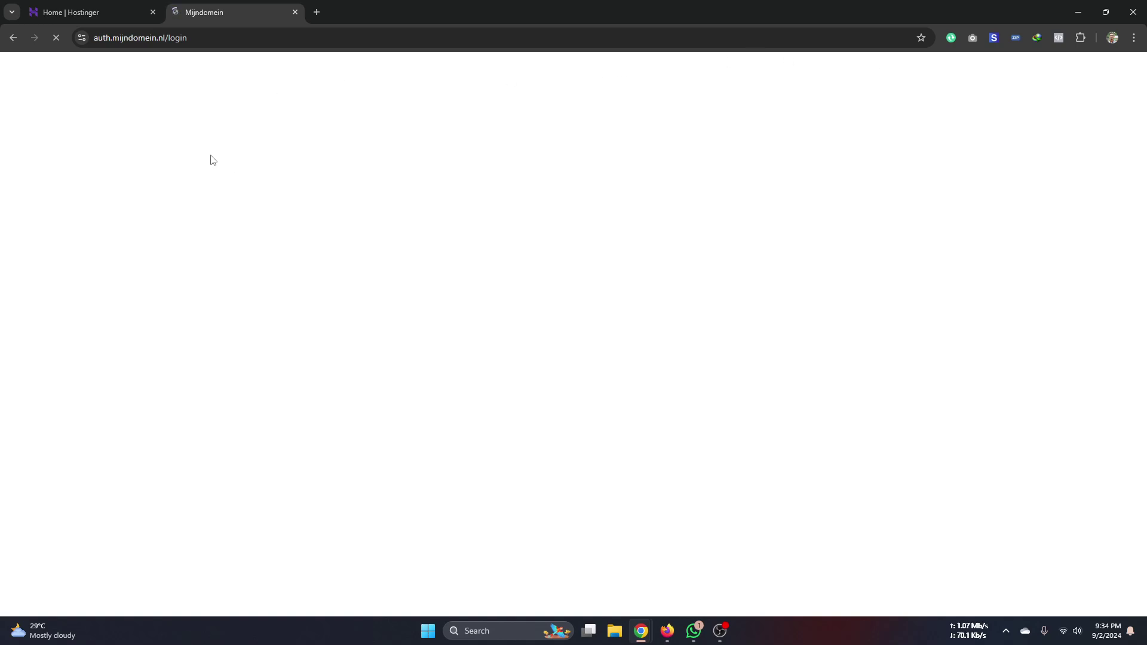
- Sign in to Mijndomein with the saved login and Windows PIN, then translate the page to English
{"action": "left_click", "coordinate": [91, 14]}
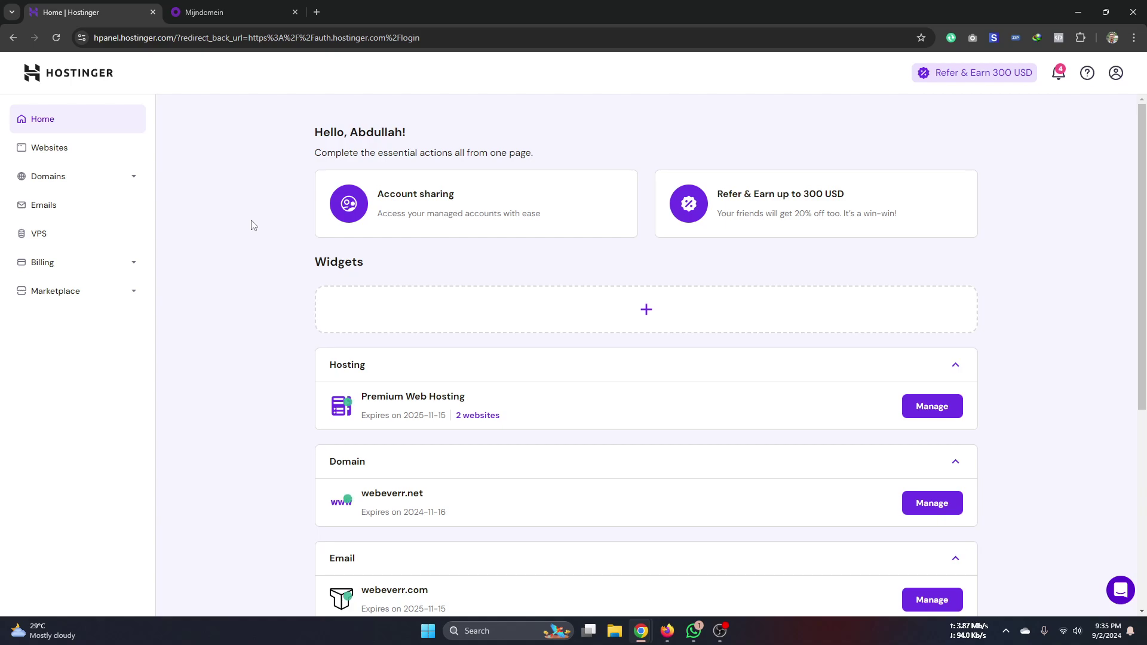
{"action": "left_click", "coordinate": [199, 7]}
{"action": "left_click", "coordinate": [320, 305]}
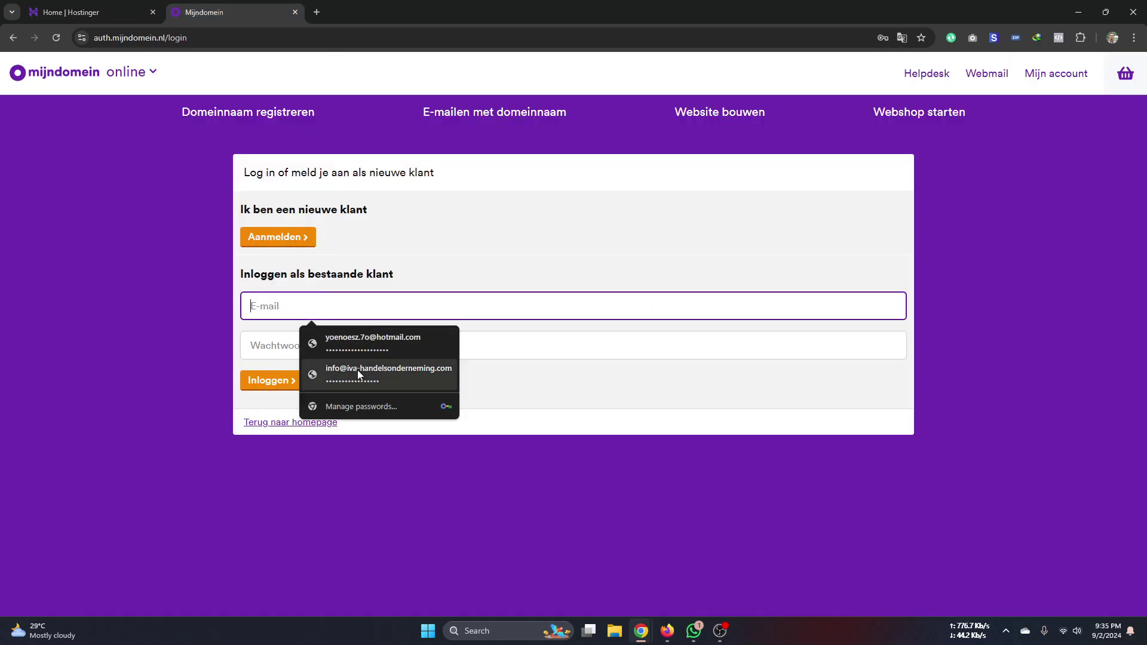
{"action": "left_click", "coordinate": [379, 337]}
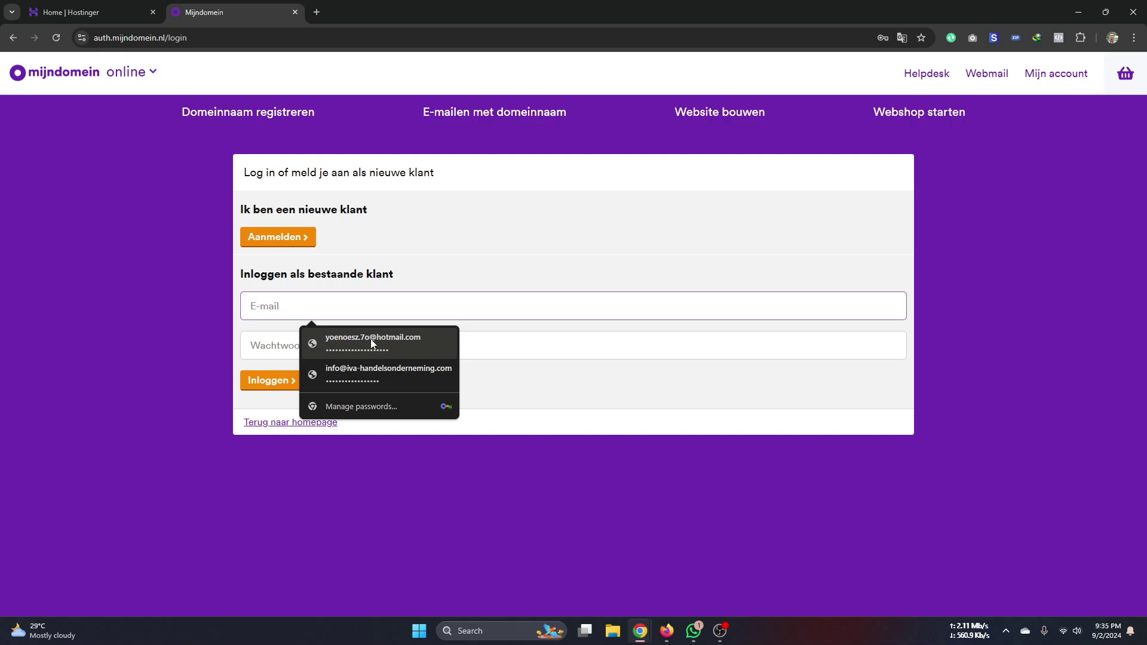
{"action": "type", "text": "1234"}
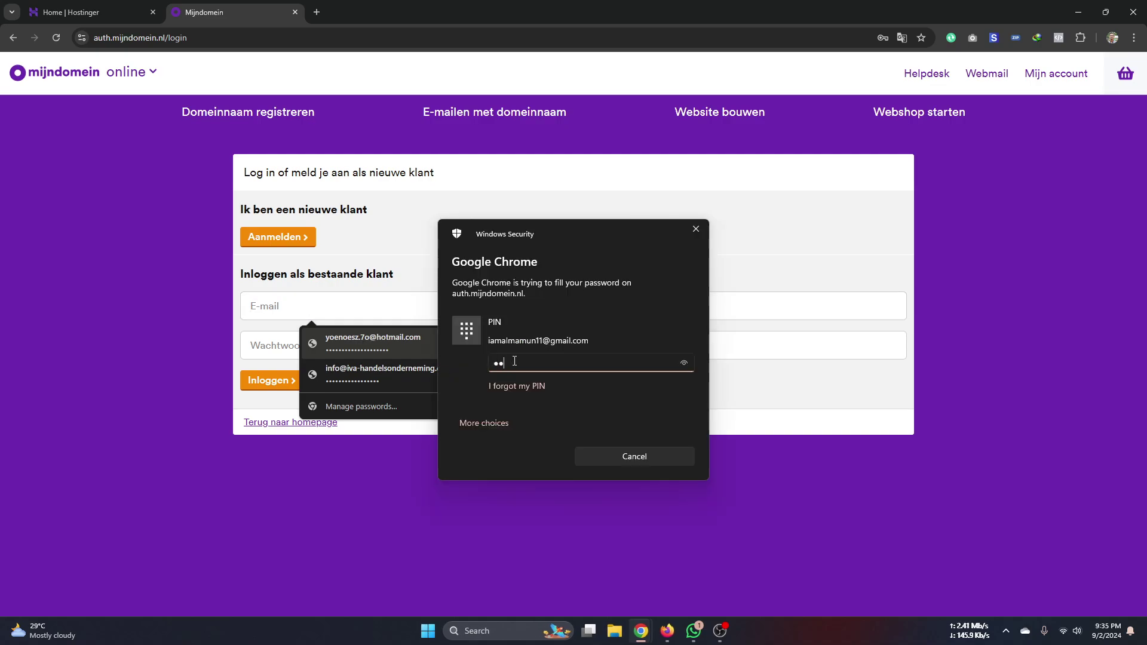
{"action": "left_click", "coordinate": [287, 382]}
{"action": "left_click", "coordinate": [901, 37]}
{"action": "left_click", "coordinate": [859, 63]}
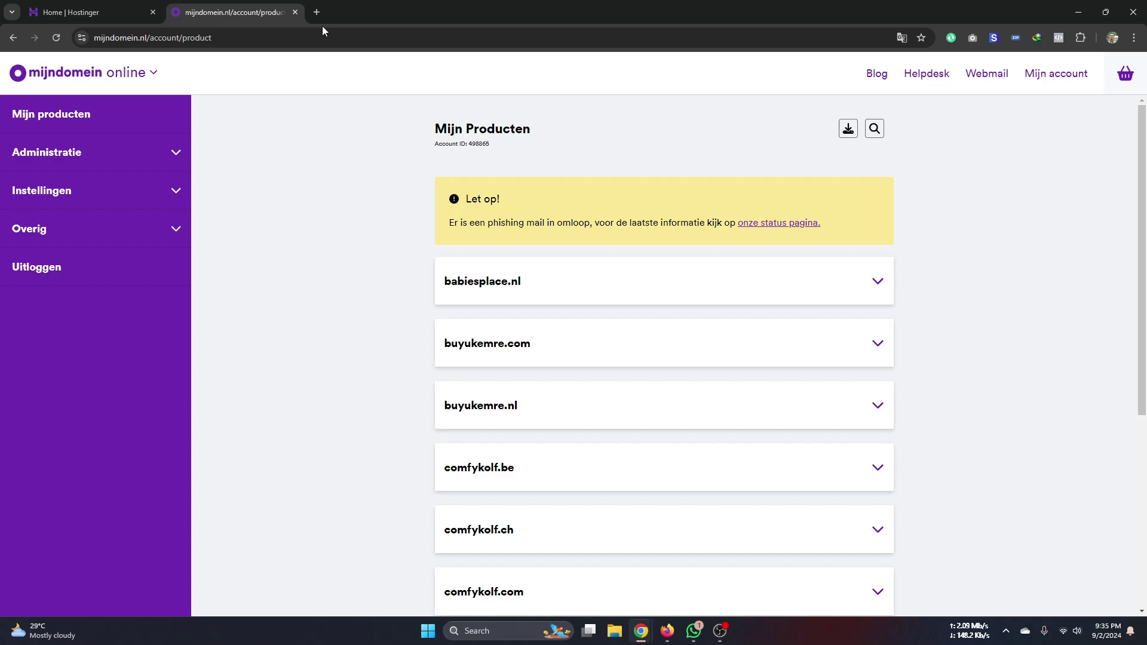
- Switch from the Mijndomein products tab back to the Home | Hostinger dashboard tab
{"action": "left_click", "coordinate": [113, 13]}
{"action": "left_click", "coordinate": [196, 8]}
{"action": "left_click", "coordinate": [110, 12]}
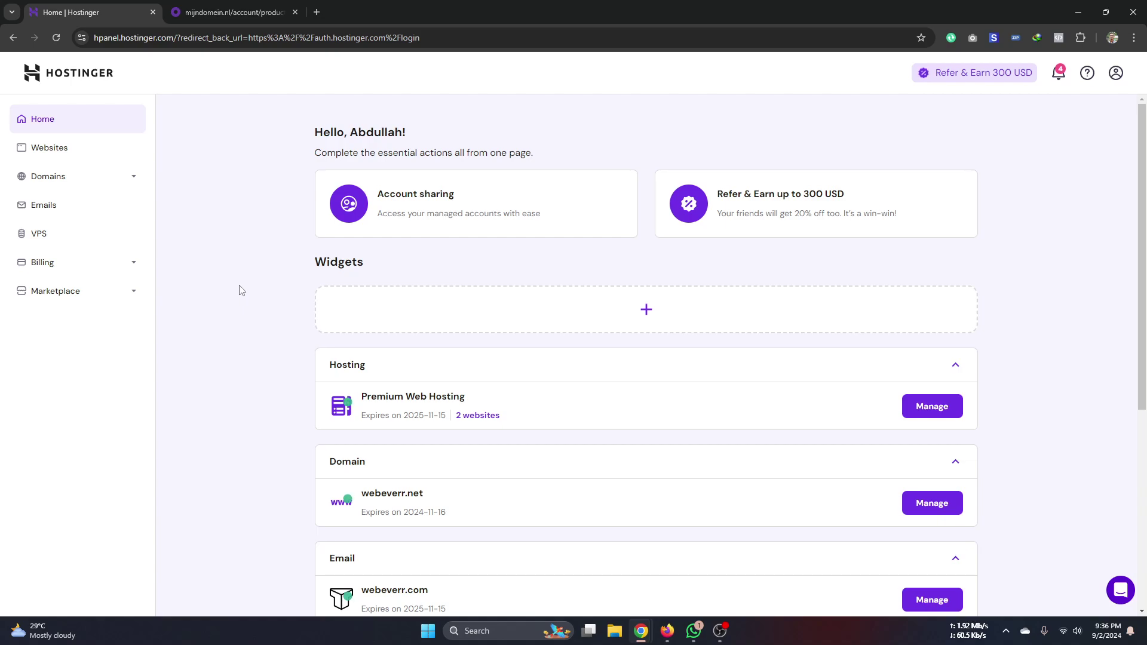
{"action": "scroll", "coordinate": [299, 400], "scroll_direction": "down", "scroll_amount": 2}
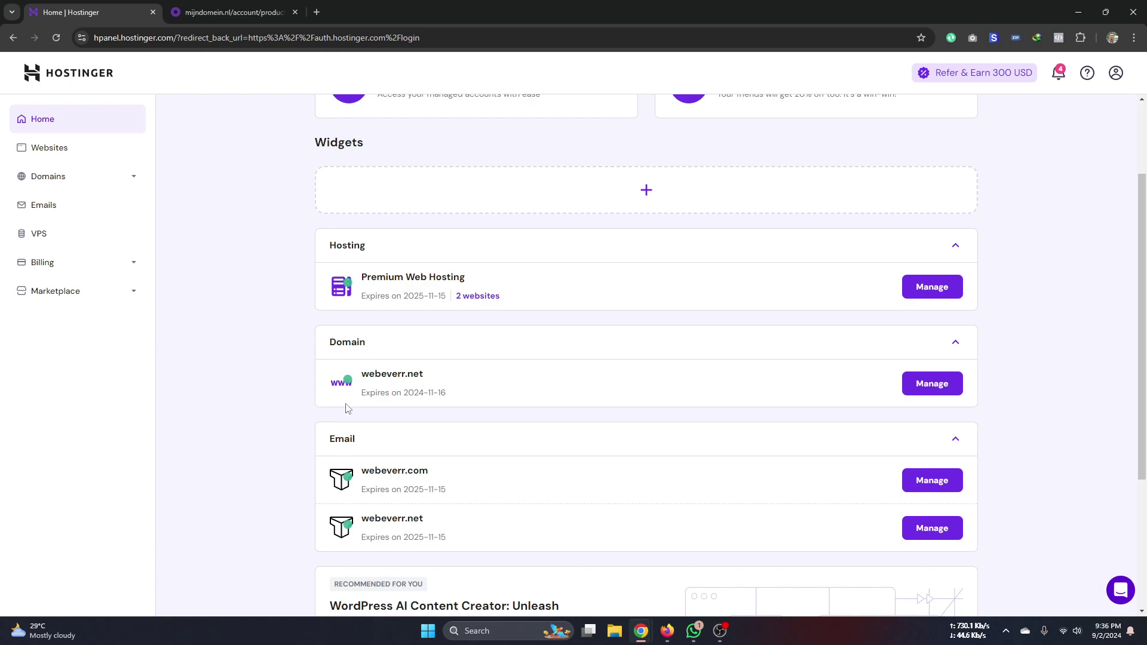
{"action": "scroll", "coordinate": [235, 419], "scroll_direction": "up", "scroll_amount": 2}
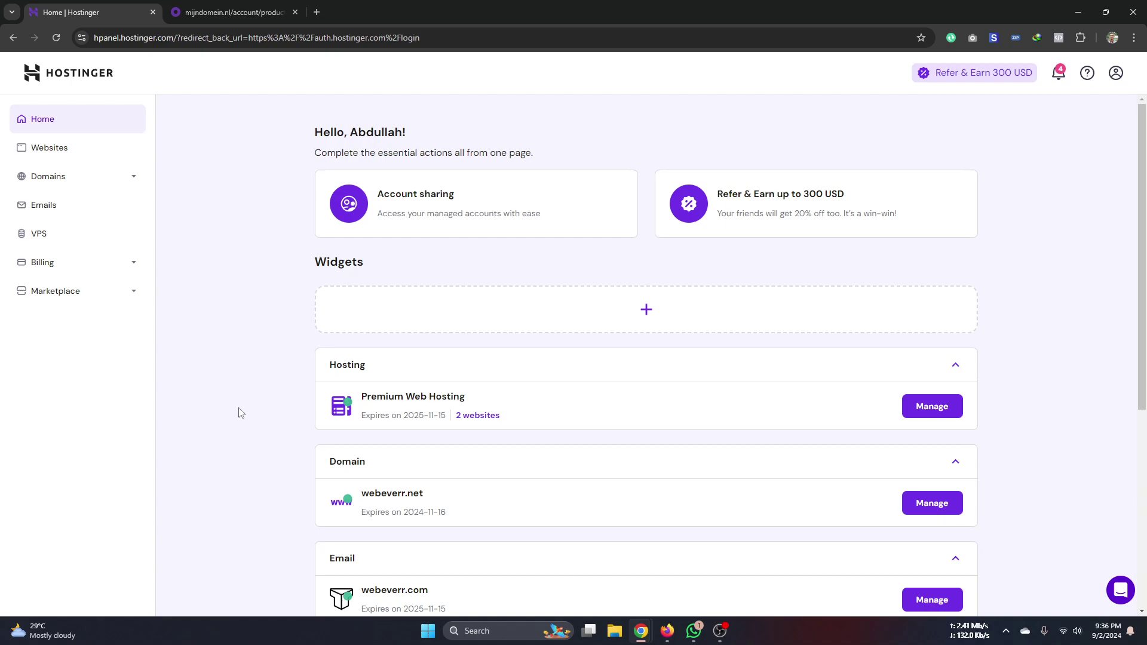
{"action": "scroll", "coordinate": [242, 395], "scroll_direction": "down", "scroll_amount": 2}
{"action": "double_click", "coordinate": [377, 372]}
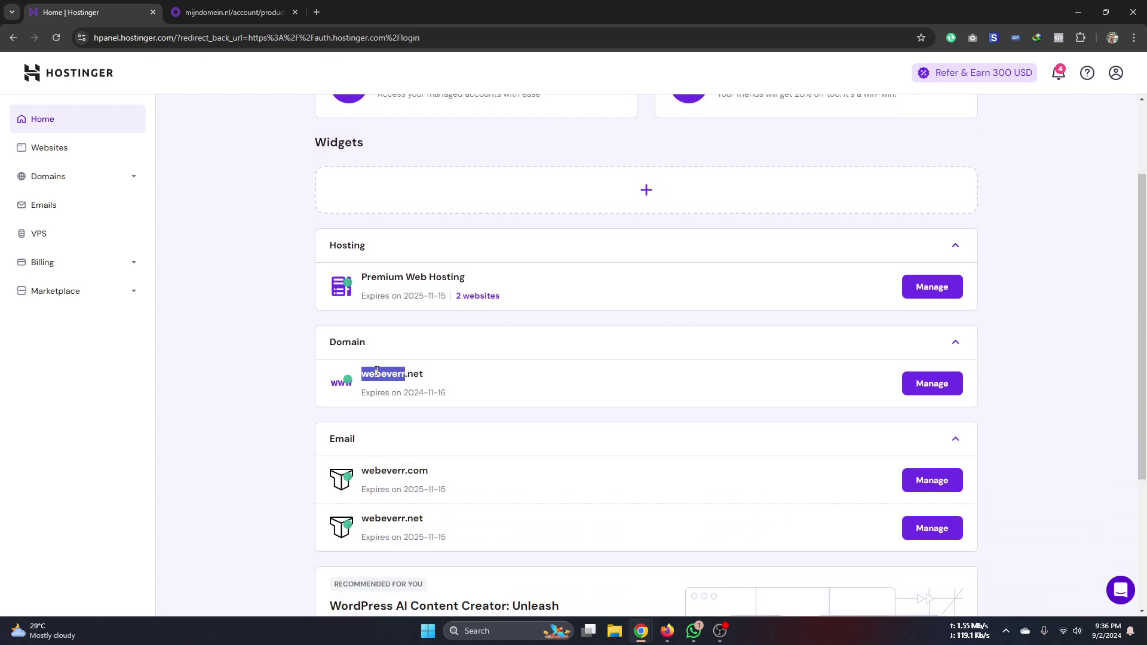
{"action": "left_click", "coordinate": [376, 372]}
{"action": "triple_click", "coordinate": [377, 372]}
{"action": "left_click", "coordinate": [232, 173]}
{"action": "scroll", "coordinate": [251, 230], "scroll_direction": "up", "scroll_amount": 1}
{"action": "scroll", "coordinate": [251, 231], "scroll_direction": "up", "scroll_amount": 1}
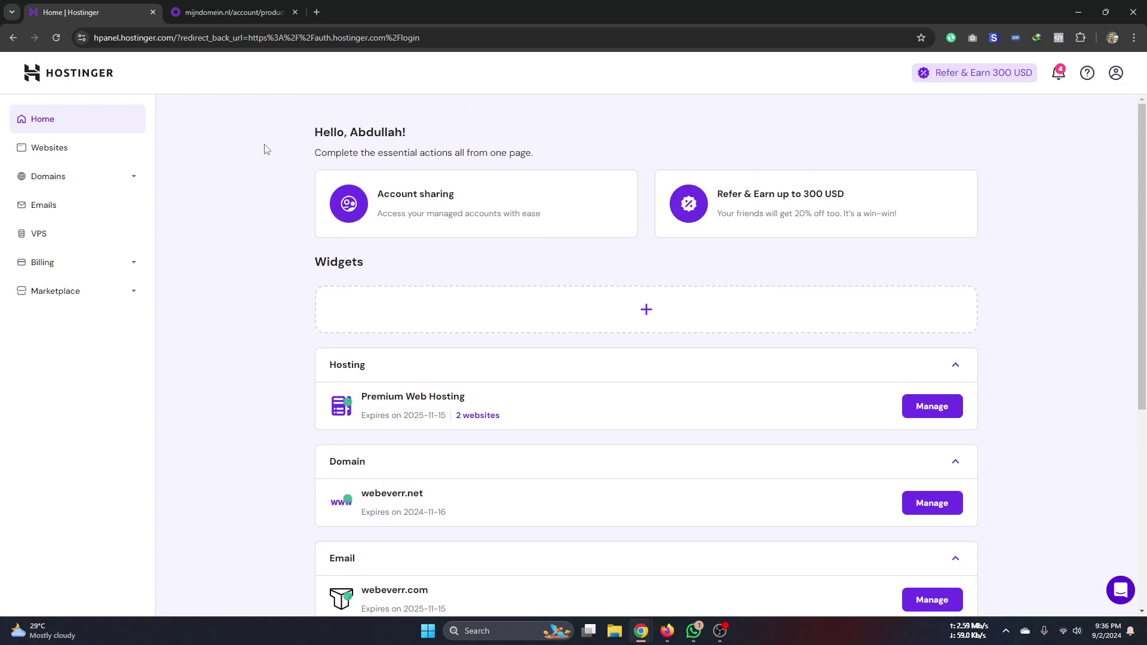
- Open a third blank tab beside Hostinger and Mijndomein and focus its address bar
{"action": "left_click", "coordinate": [317, 13]}
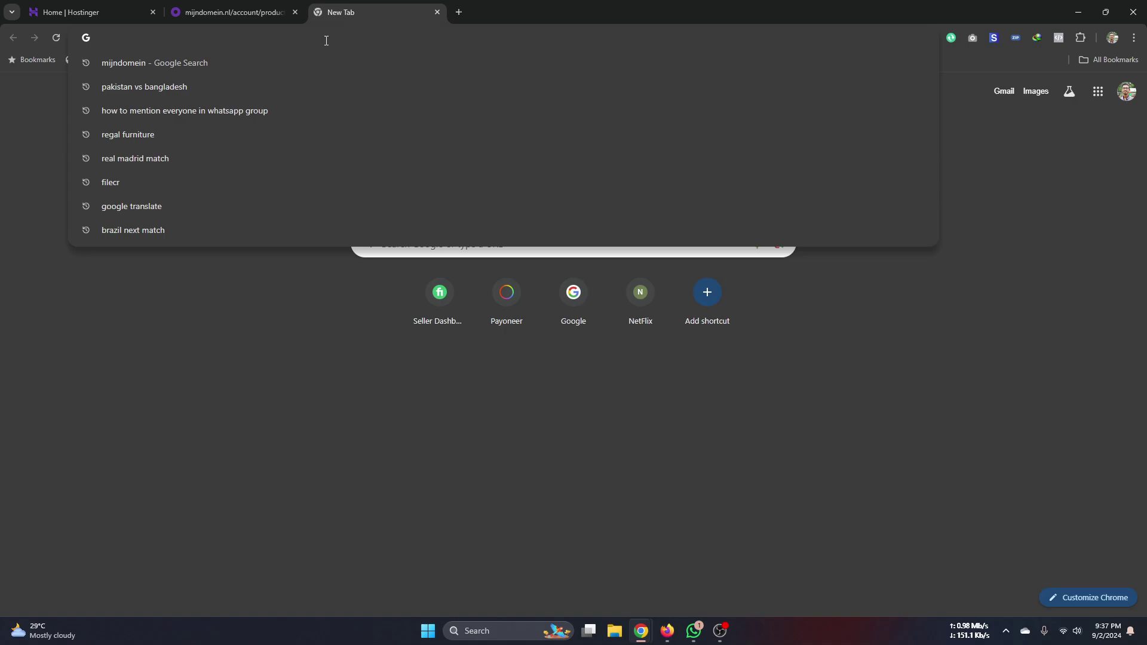
{"action": "left_click", "coordinate": [245, 12]}
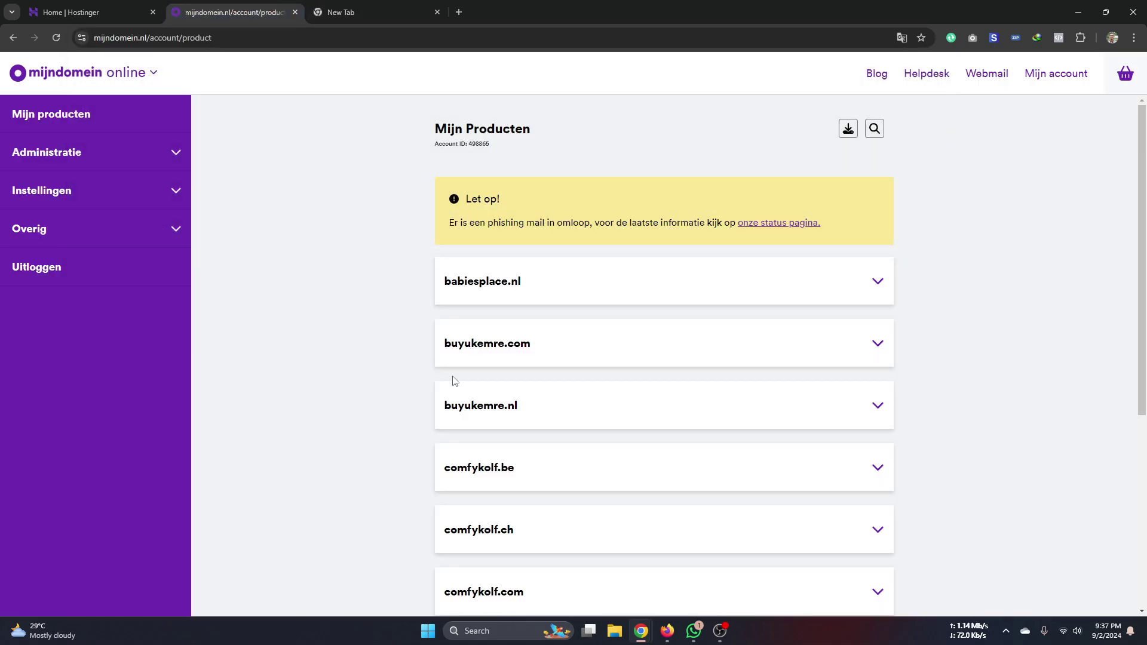
{"action": "left_click", "coordinate": [107, 13]}
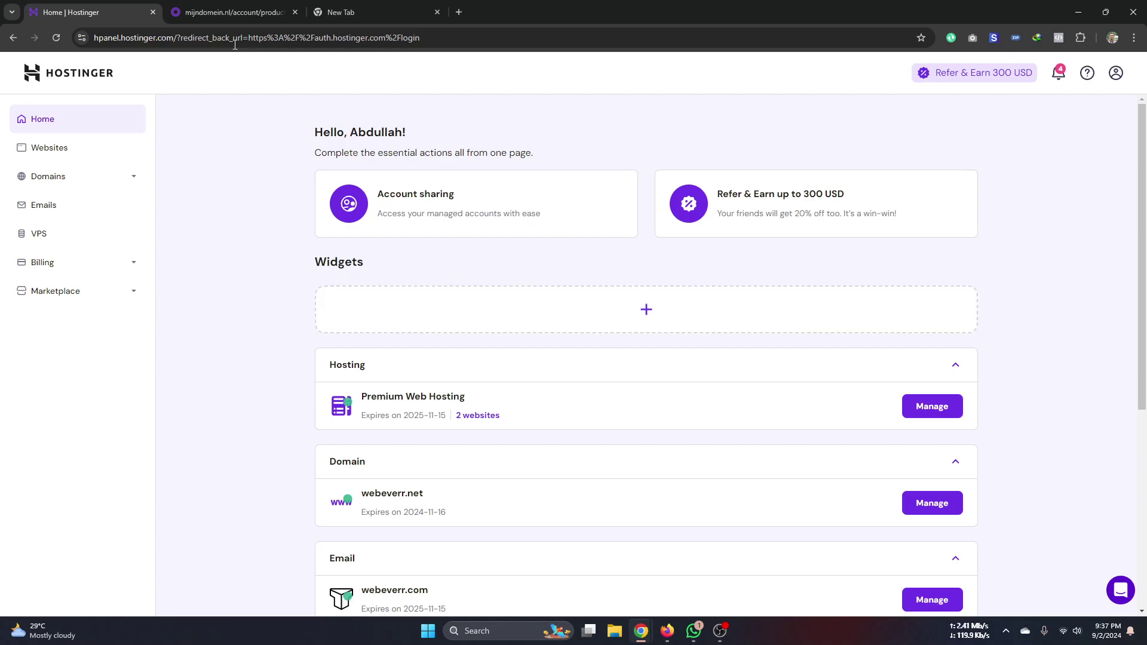
{"action": "left_click", "coordinate": [334, 10]}
{"action": "left_click", "coordinate": [341, 43]}
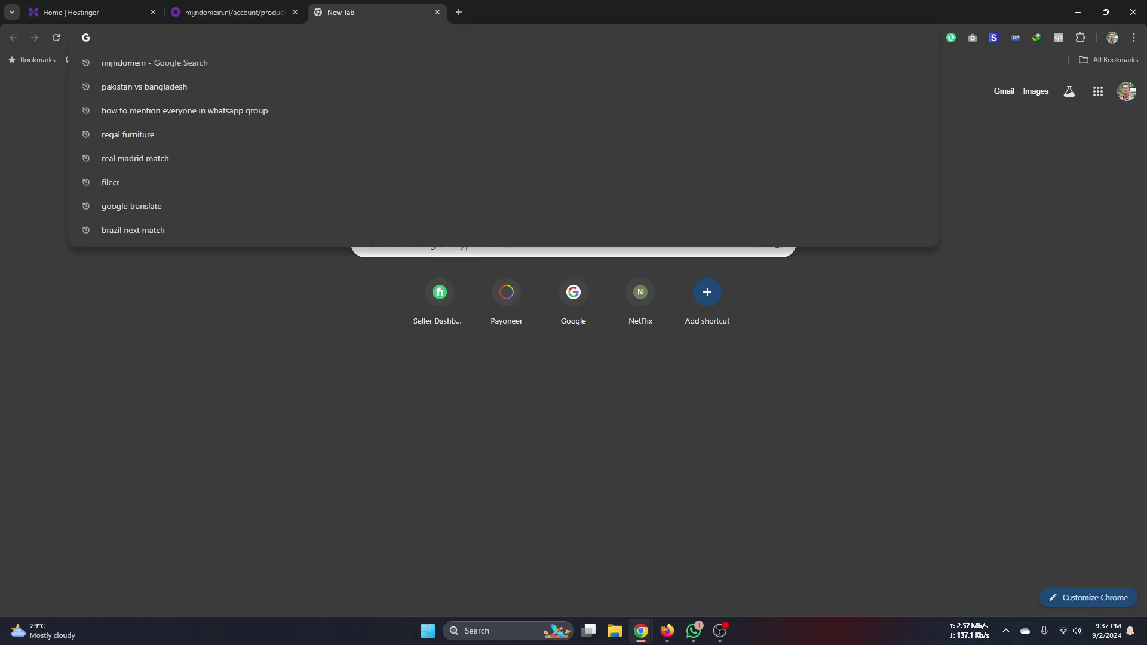
- Search Google for godaddy, open the official GoDaddy site, then return to the Mijndomein products tab
{"action": "type", "text": "god"}
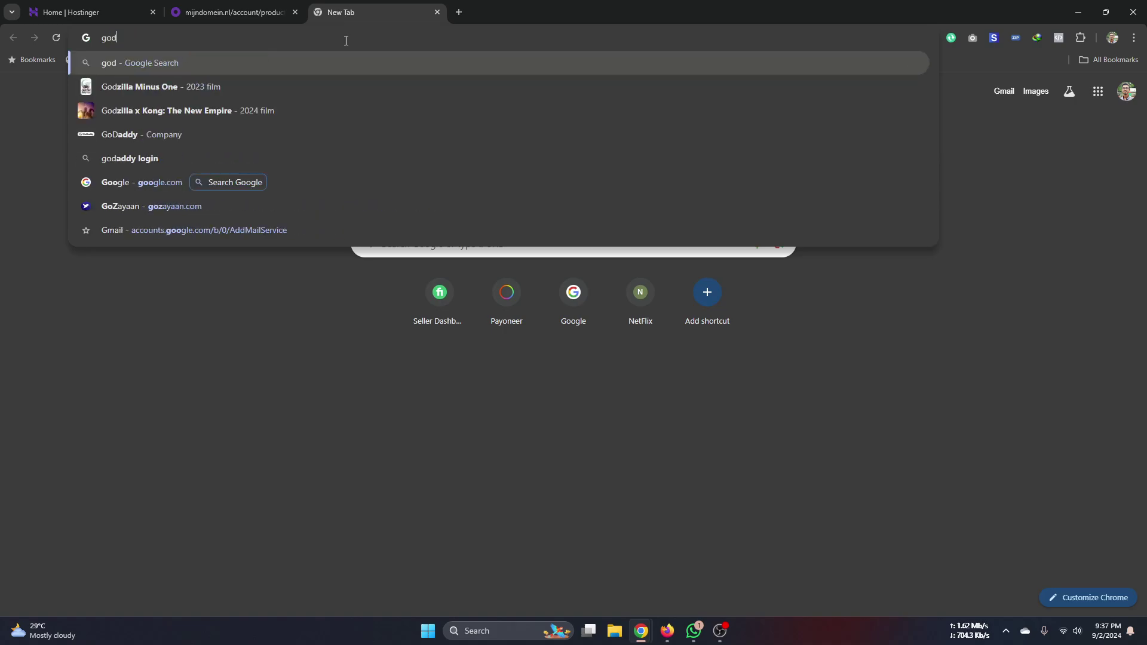
{"action": "key", "text": "Down"}
{"action": "key", "text": "Down"}
{"action": "key", "text": "Down"}
{"action": "key", "text": "Down"}
{"action": "key", "text": "Down"}
{"action": "key", "text": "Up"}
{"action": "key", "text": "Up"}
{"action": "key", "text": "Return"}
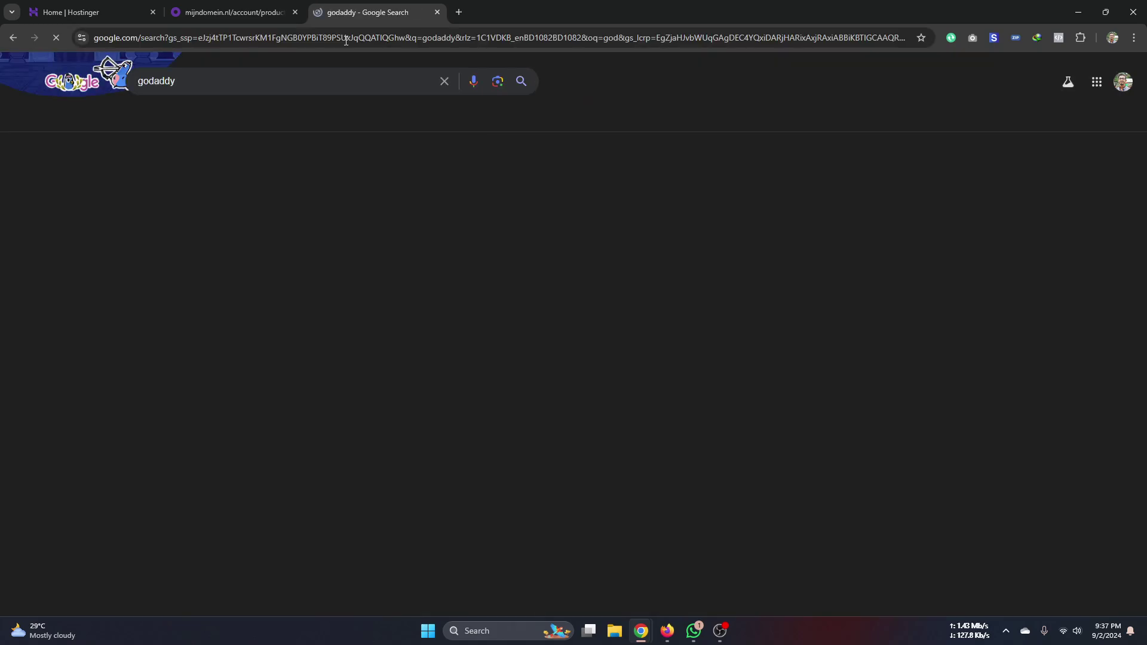
{"action": "left_click", "coordinate": [195, 202]}
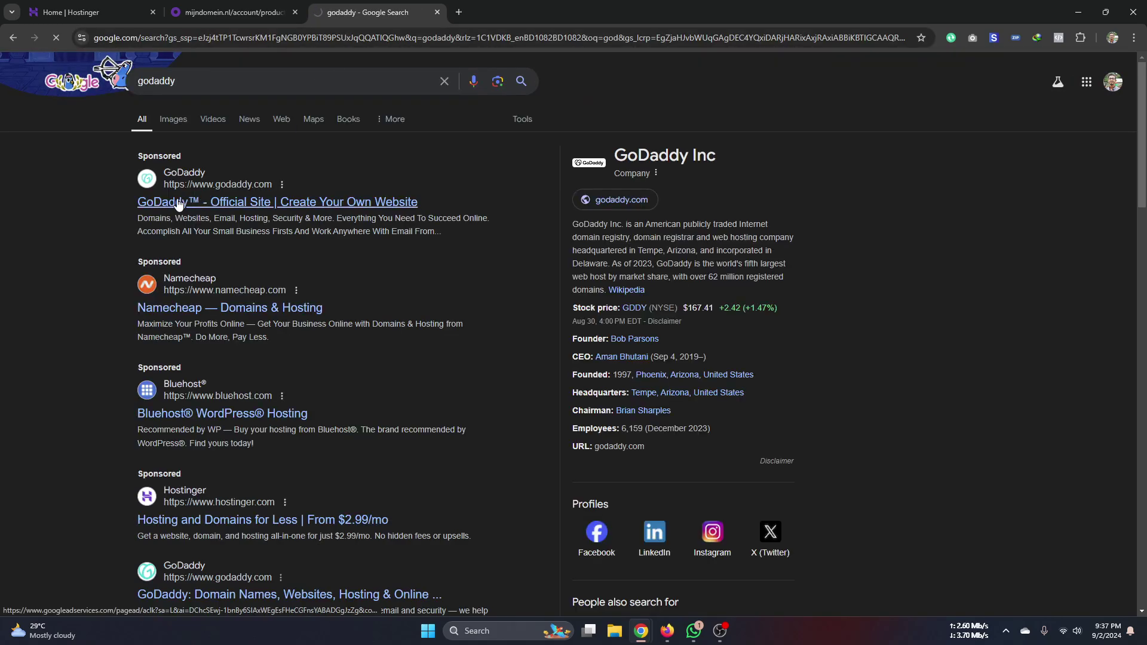
{"action": "left_click", "coordinate": [253, 15]}
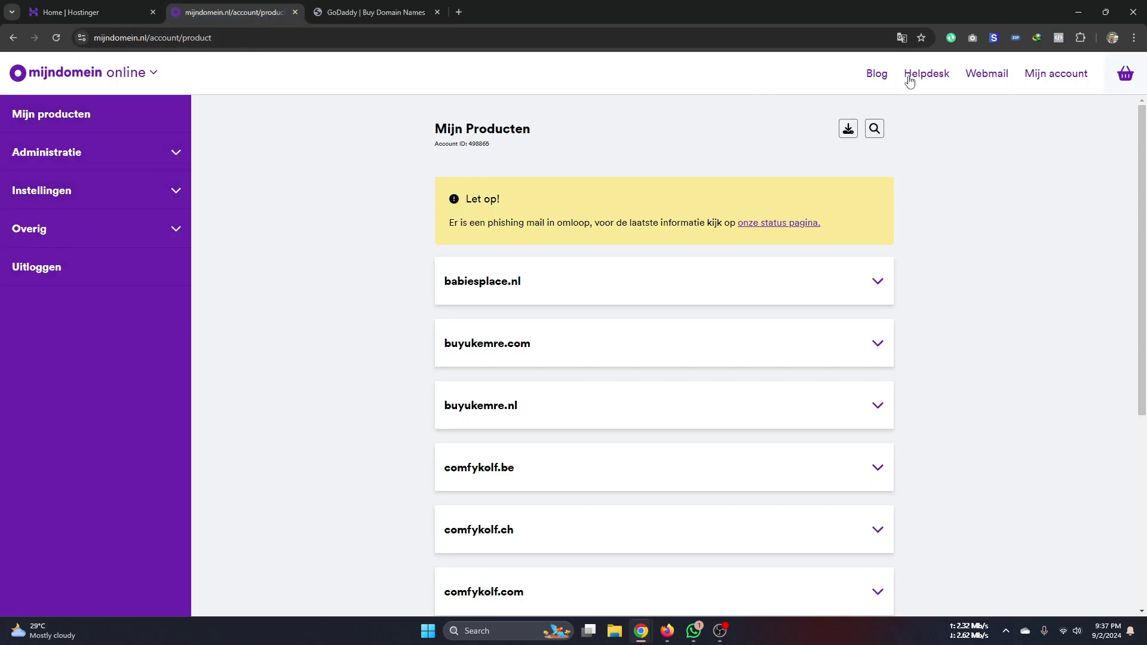
- Expand the babiesplace.nl and comfykolf.nl entries in the Mijn Producten list
{"action": "scroll", "coordinate": [512, 291], "scroll_direction": "down", "scroll_amount": 5}
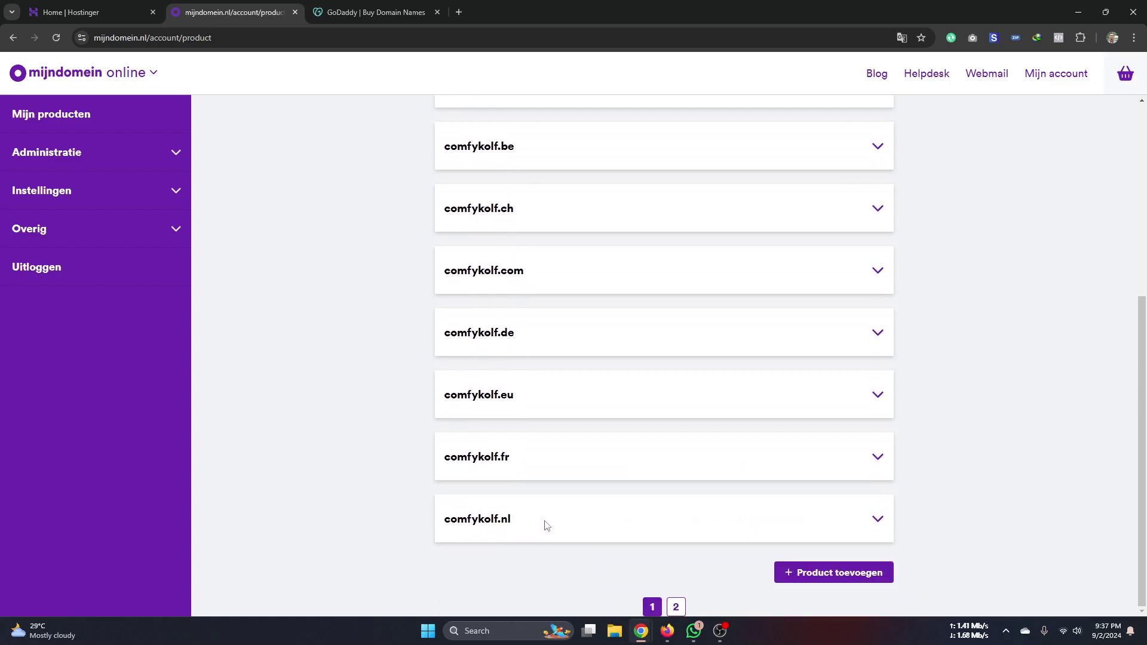
{"action": "scroll", "coordinate": [315, 277], "scroll_direction": "up", "scroll_amount": 5}
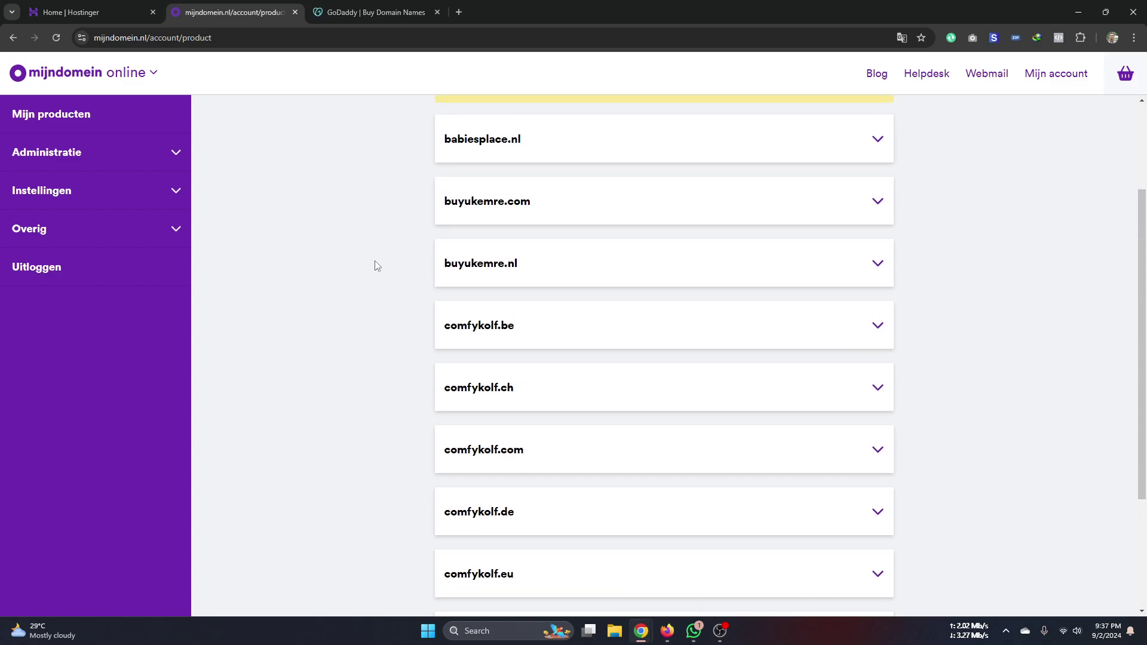
{"action": "left_click", "coordinate": [877, 283]}
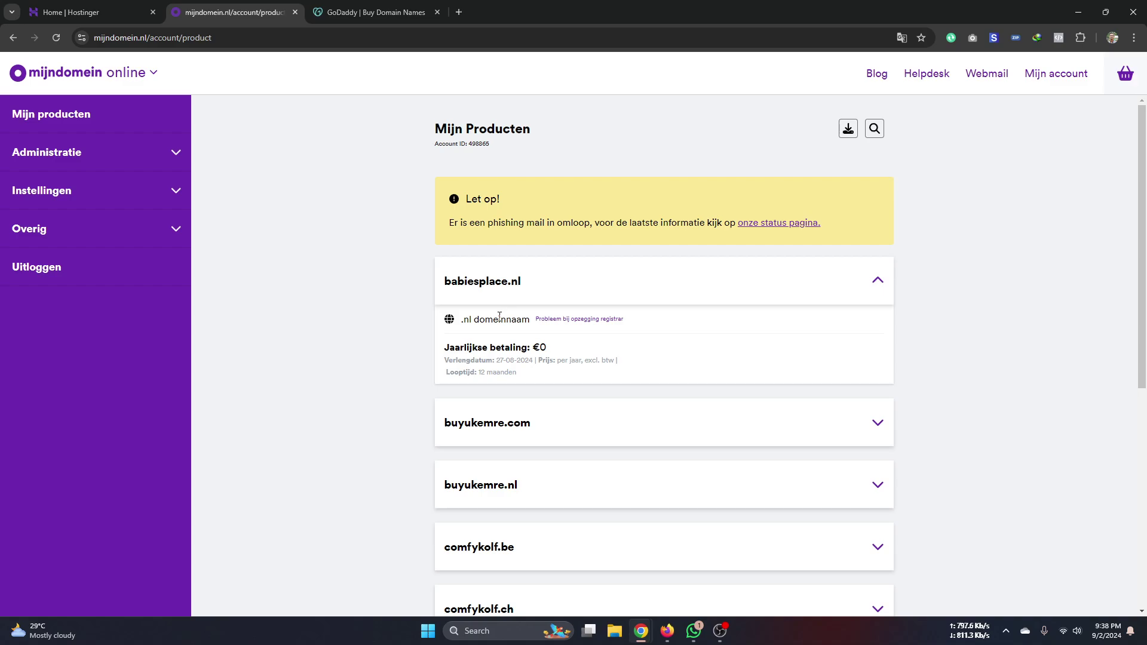
{"action": "scroll", "coordinate": [525, 358], "scroll_direction": "down", "scroll_amount": 2}
{"action": "scroll", "coordinate": [499, 447], "scroll_direction": "down", "scroll_amount": 4}
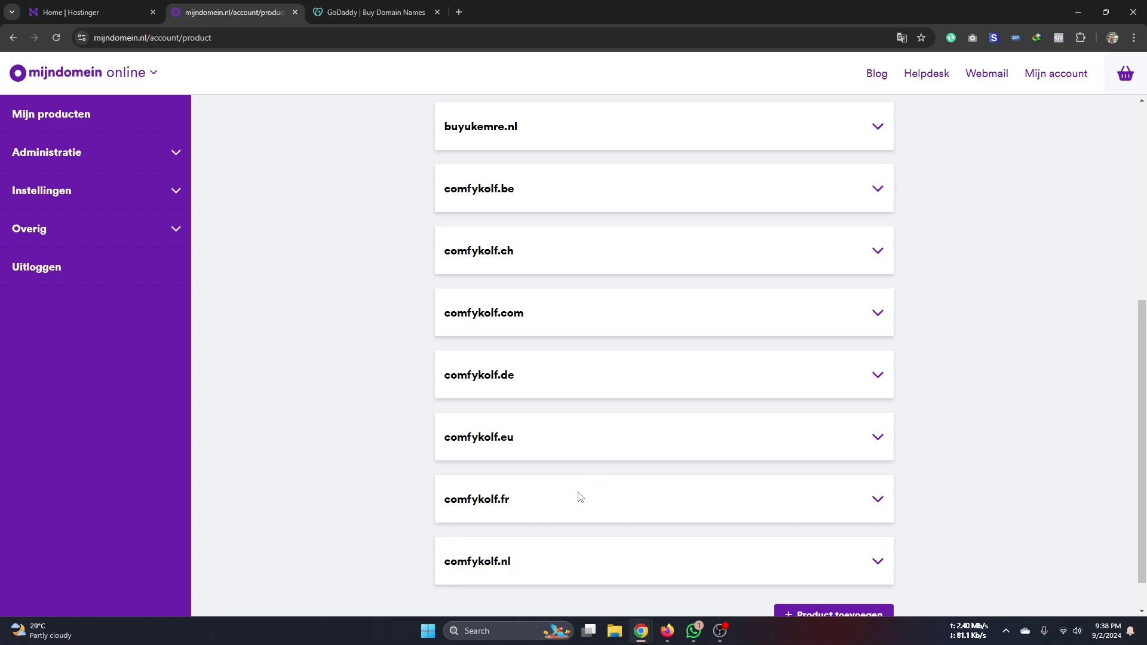
{"action": "left_click", "coordinate": [877, 562]}
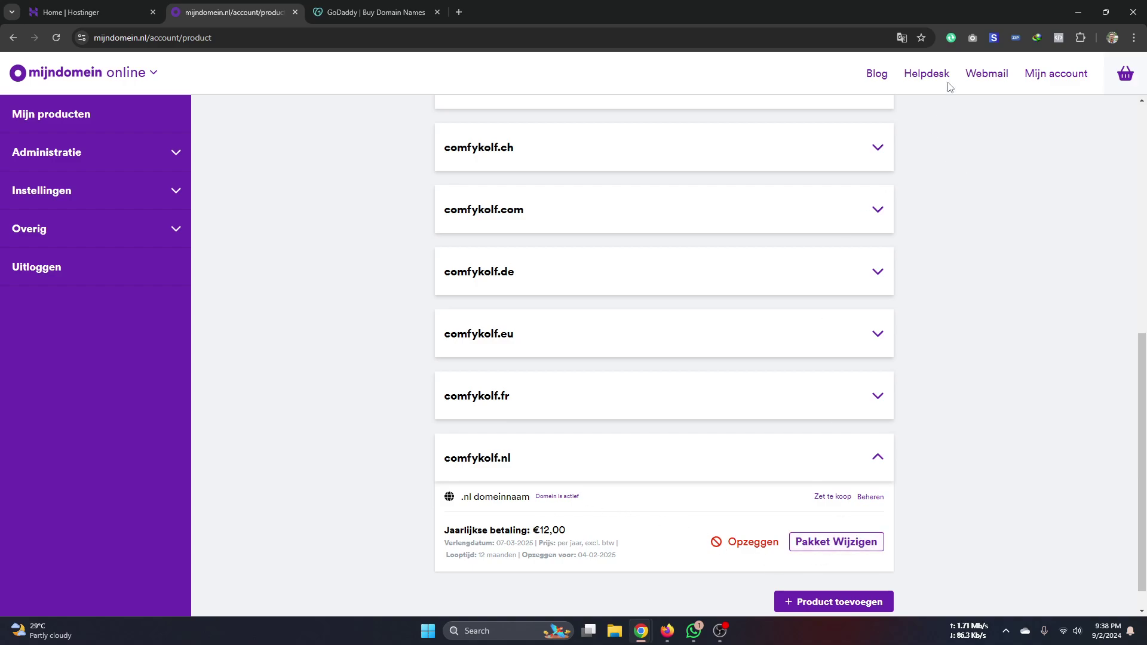
- Translate the products page into English and expand the comfykolf.com entry to show Webhosting Plus
{"action": "left_click", "coordinate": [901, 40]}
{"action": "left_click", "coordinate": [854, 62]}
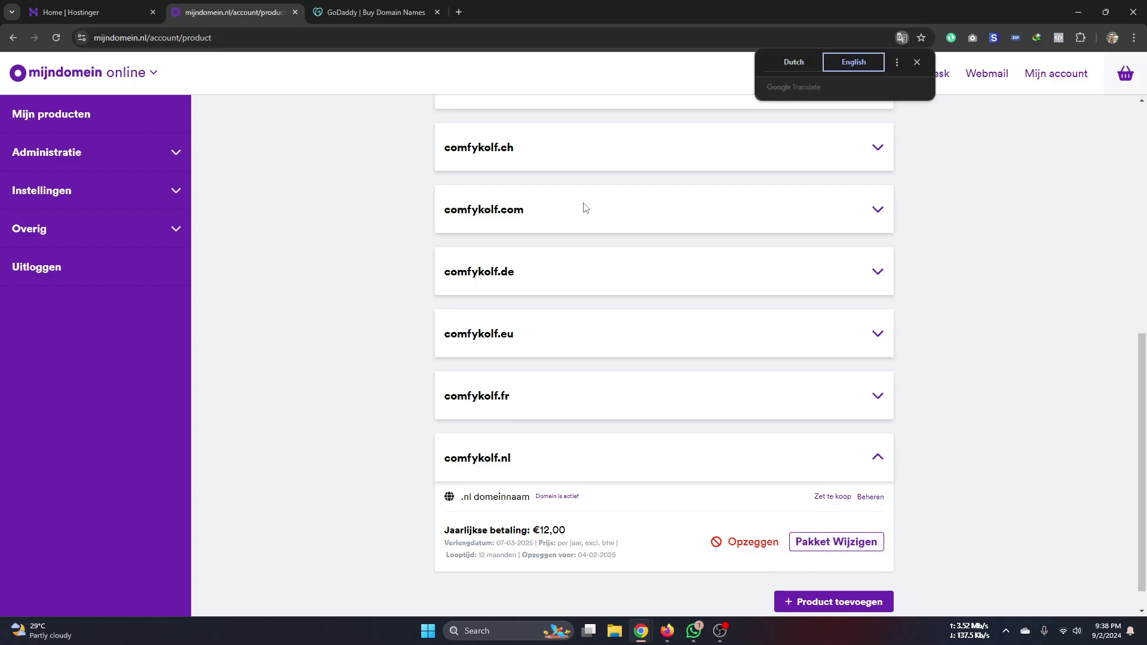
{"action": "scroll", "coordinate": [310, 311], "scroll_direction": "down", "scroll_amount": 1}
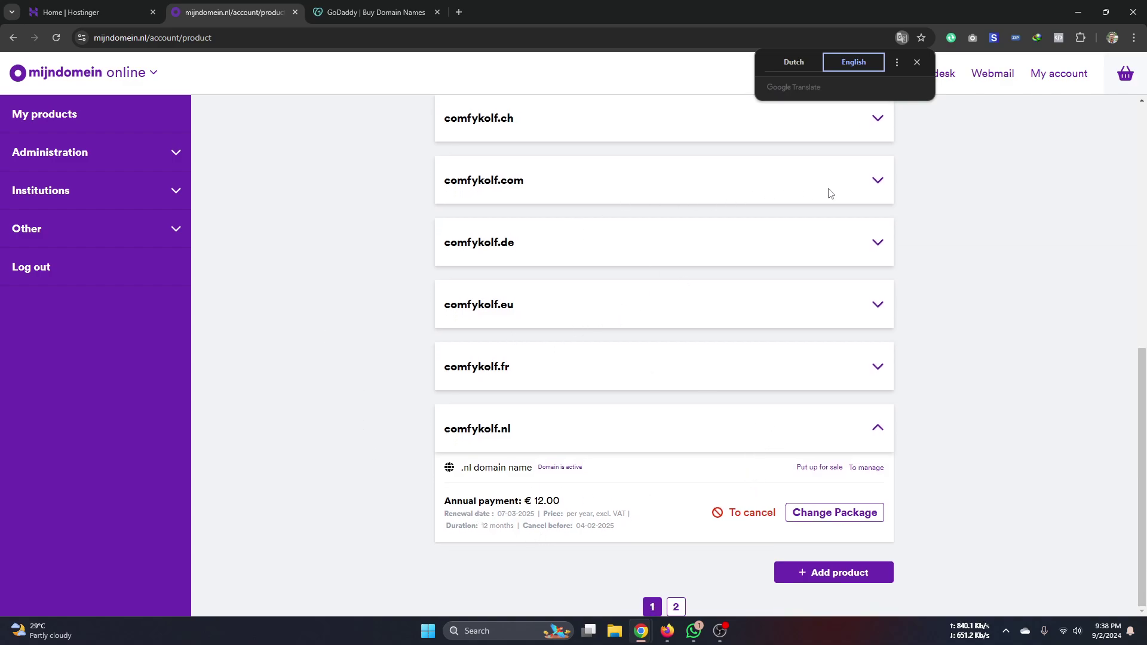
{"action": "left_click", "coordinate": [878, 181]}
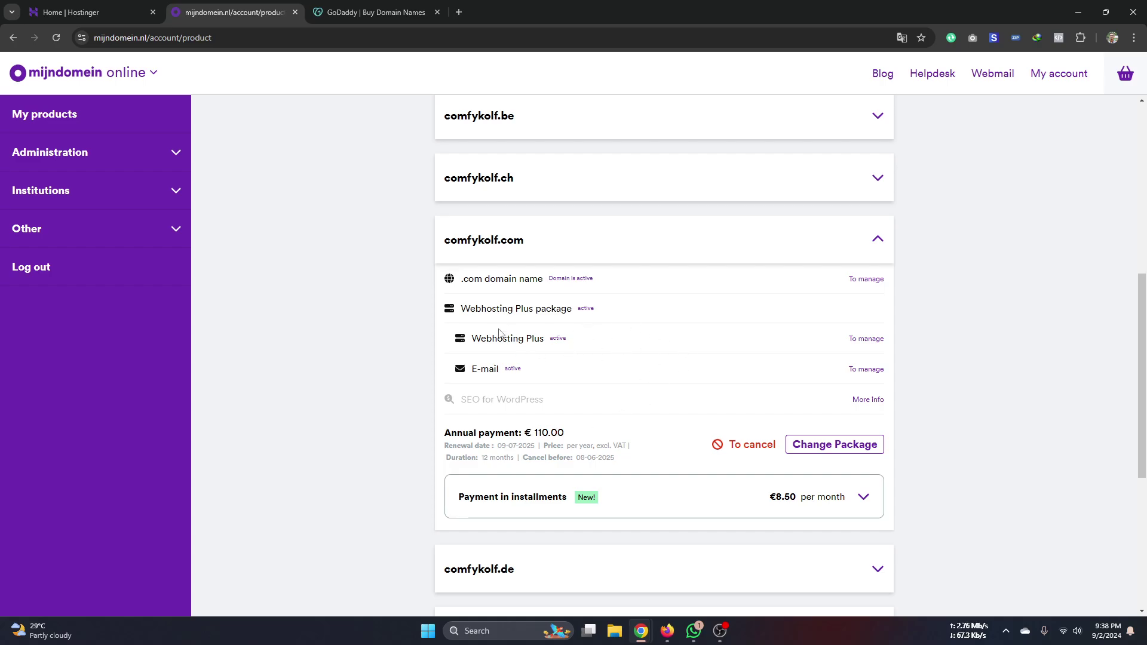
{"action": "scroll", "coordinate": [492, 277], "scroll_direction": "up", "scroll_amount": 7}
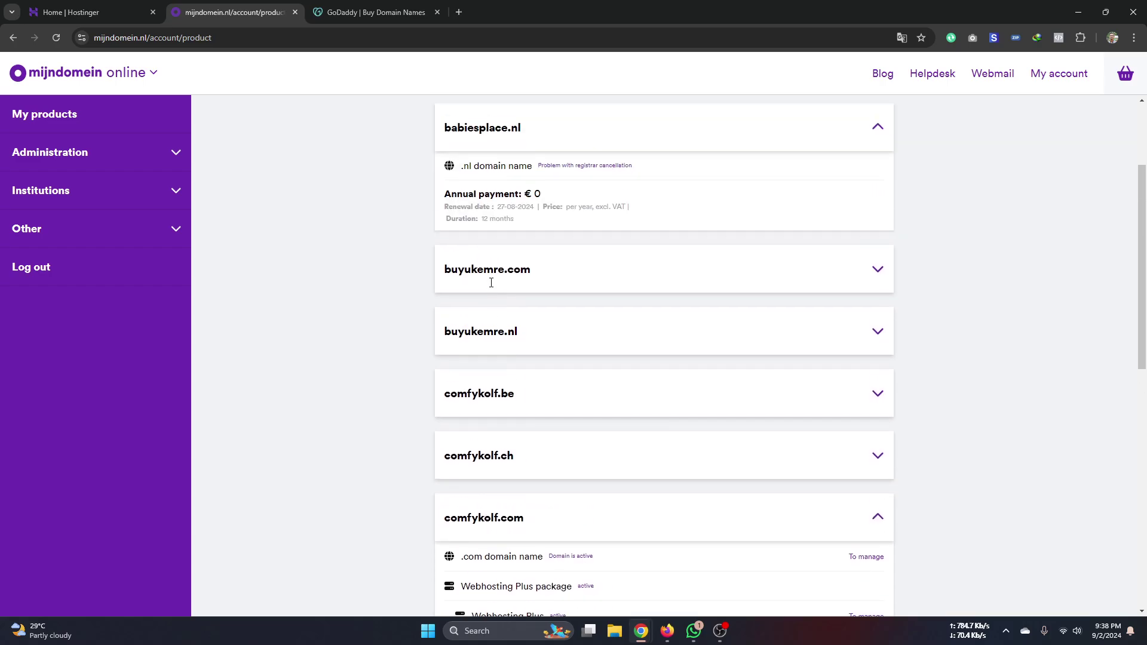
{"action": "scroll", "coordinate": [492, 289], "scroll_direction": "down", "scroll_amount": 9}
{"action": "scroll", "coordinate": [499, 163], "scroll_direction": "up", "scroll_amount": 2}
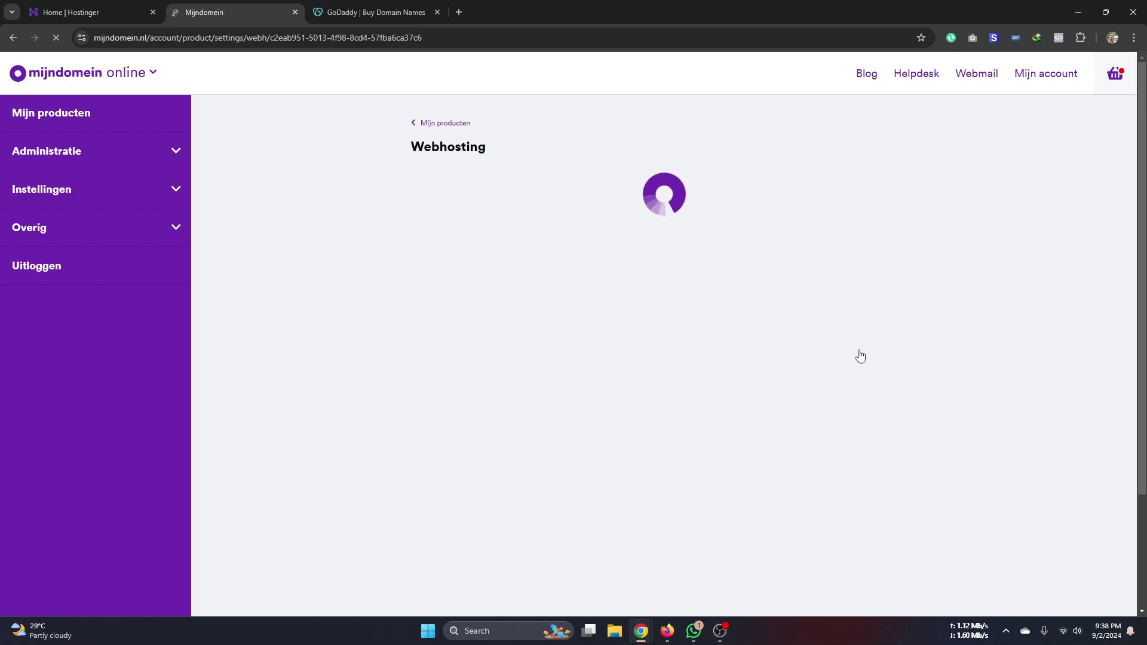
- Log in from comfykolf.com's Webhosting Plus page to open its Plesk panel
{"action": "left_click", "coordinate": [117, 12]}
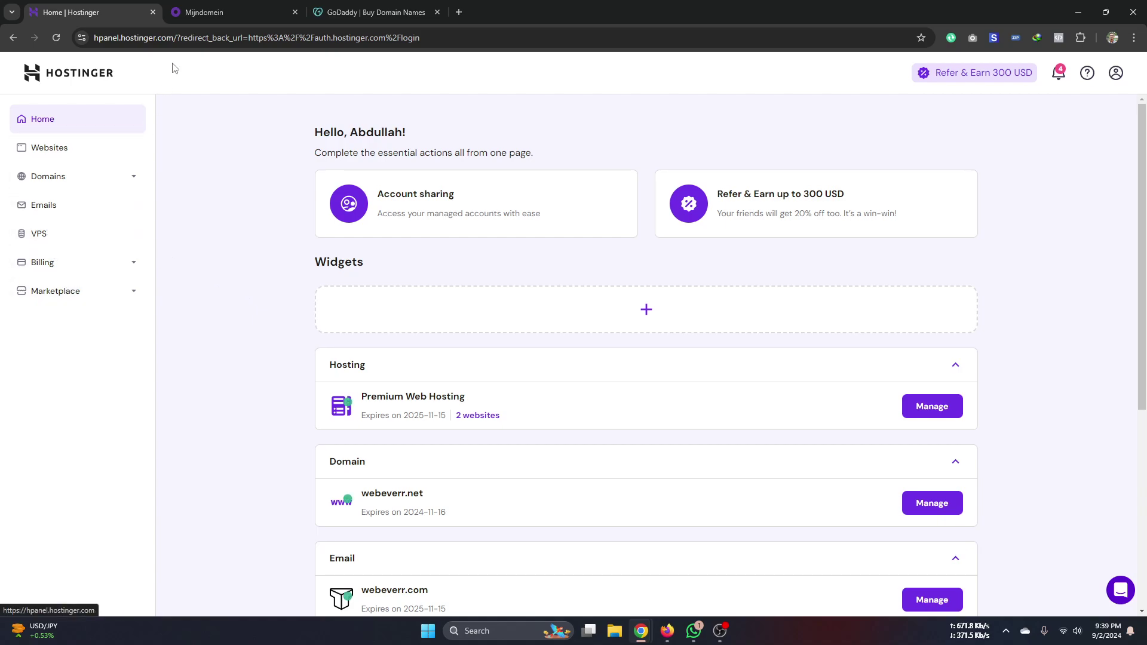
{"action": "left_click", "coordinate": [199, 12]}
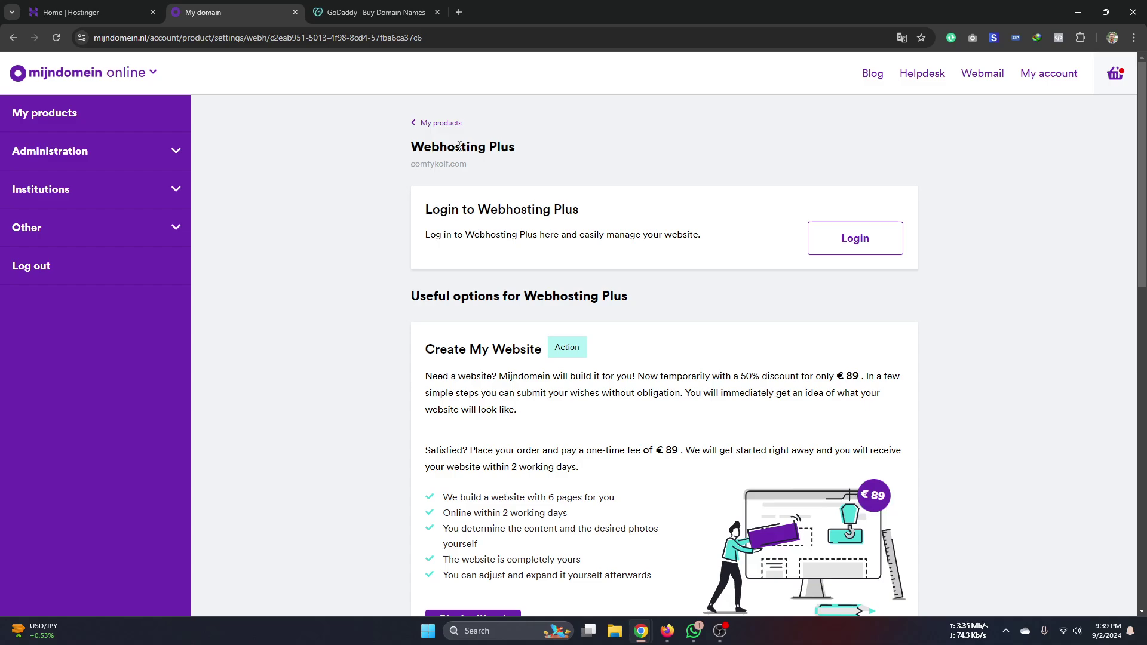
{"action": "scroll", "coordinate": [872, 246], "scroll_direction": "down", "scroll_amount": 2}
{"action": "scroll", "coordinate": [873, 247], "scroll_direction": "down", "scroll_amount": 1}
{"action": "scroll", "coordinate": [872, 247], "scroll_direction": "up", "scroll_amount": 1}
{"action": "left_click", "coordinate": [854, 116]}
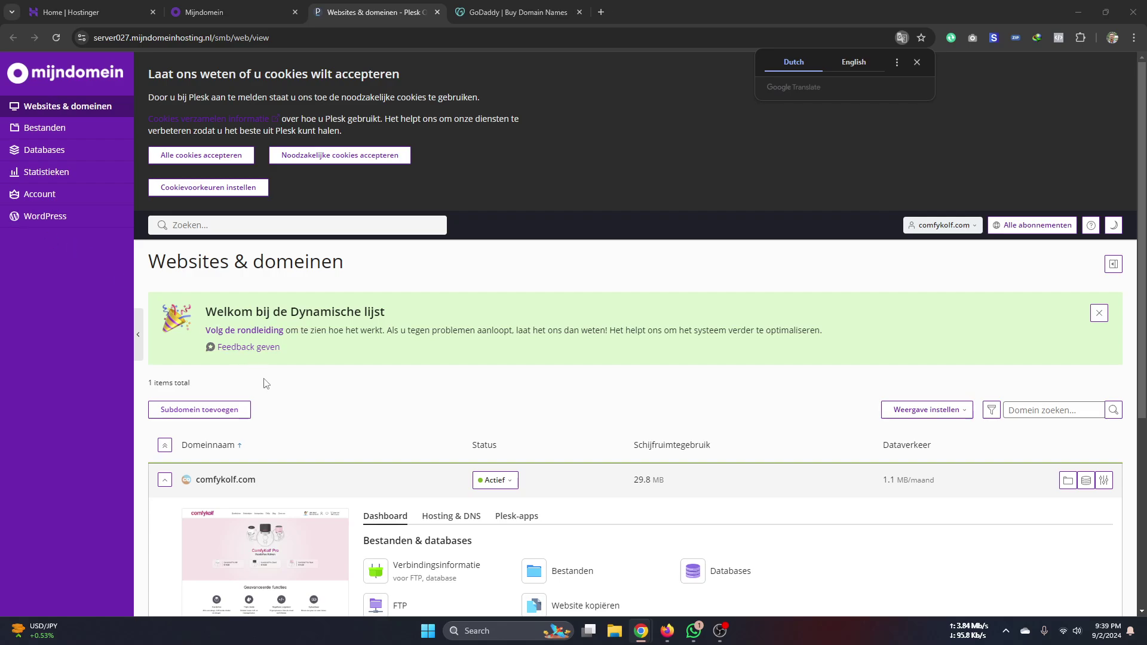
- Review the Dutch Plesk Websites & domains page, then translate it into English
{"action": "scroll", "coordinate": [341, 417], "scroll_direction": "down", "scroll_amount": 5}
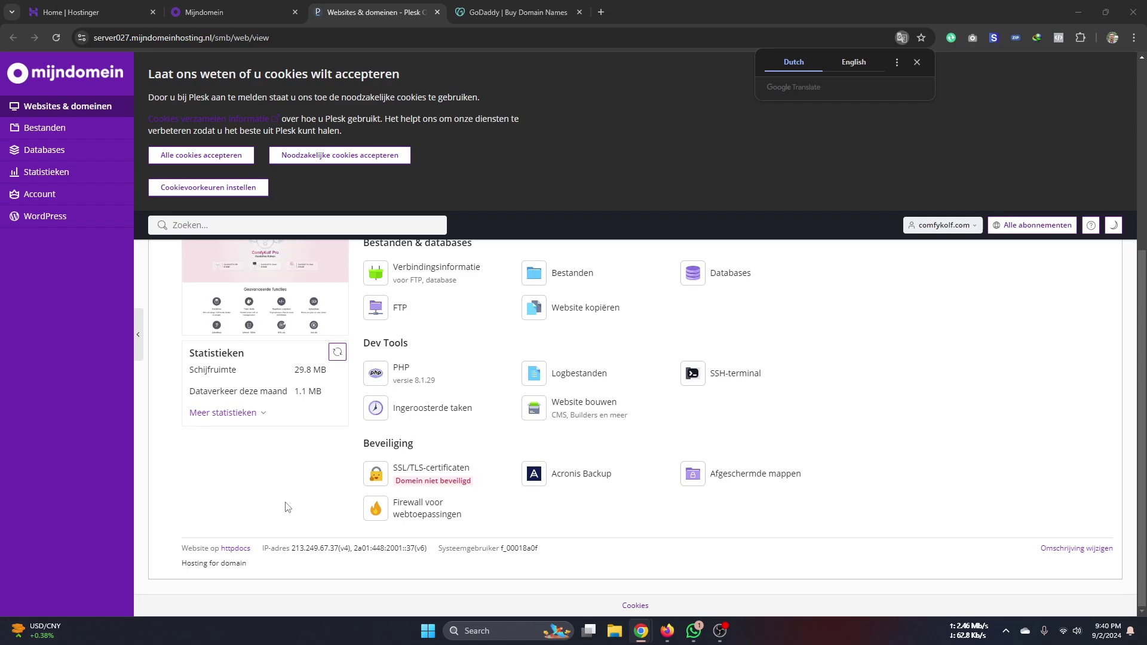
{"action": "scroll", "coordinate": [632, 519], "scroll_direction": "up", "scroll_amount": 5}
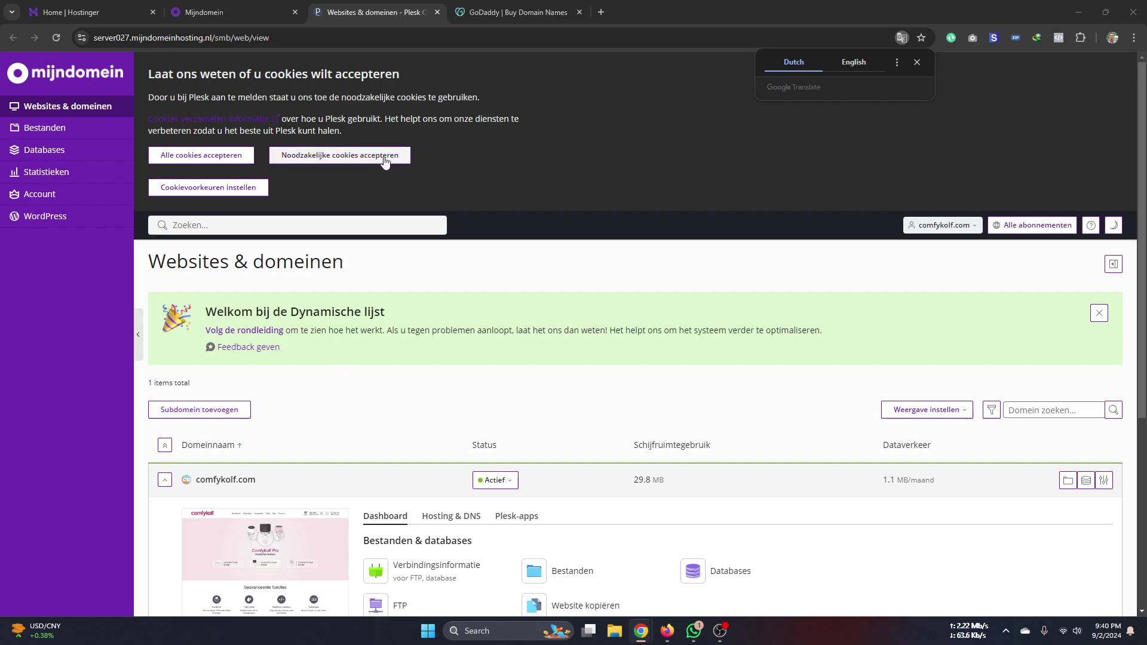
{"action": "scroll", "coordinate": [508, 427], "scroll_direction": "down", "scroll_amount": 4}
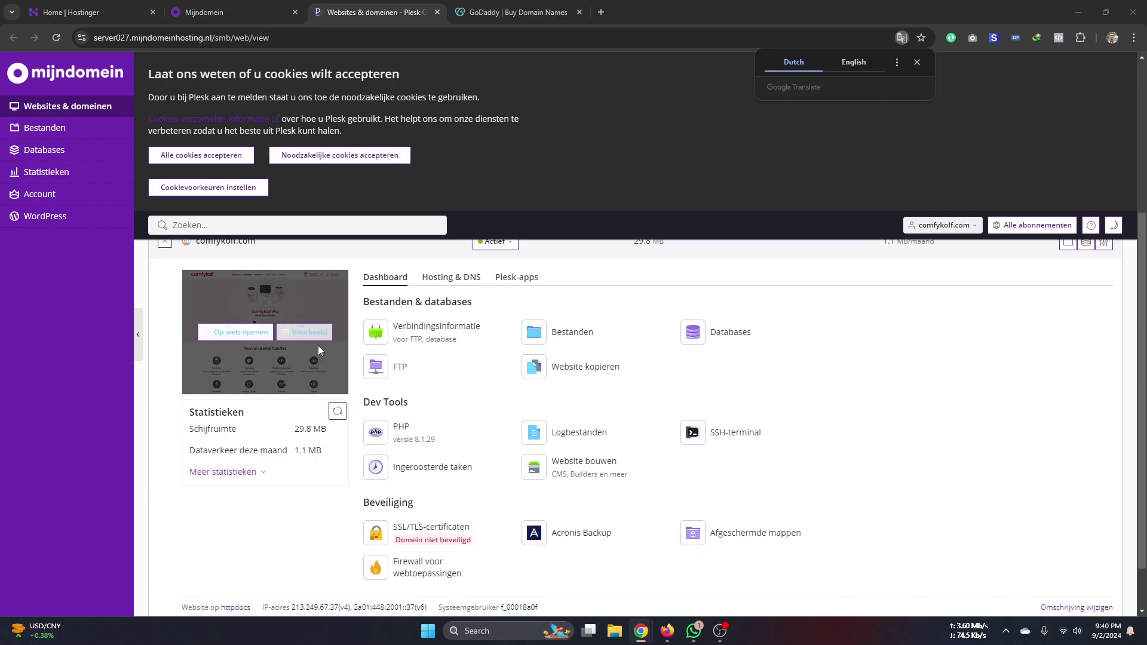
{"action": "scroll", "coordinate": [508, 426], "scroll_direction": "down", "scroll_amount": 1}
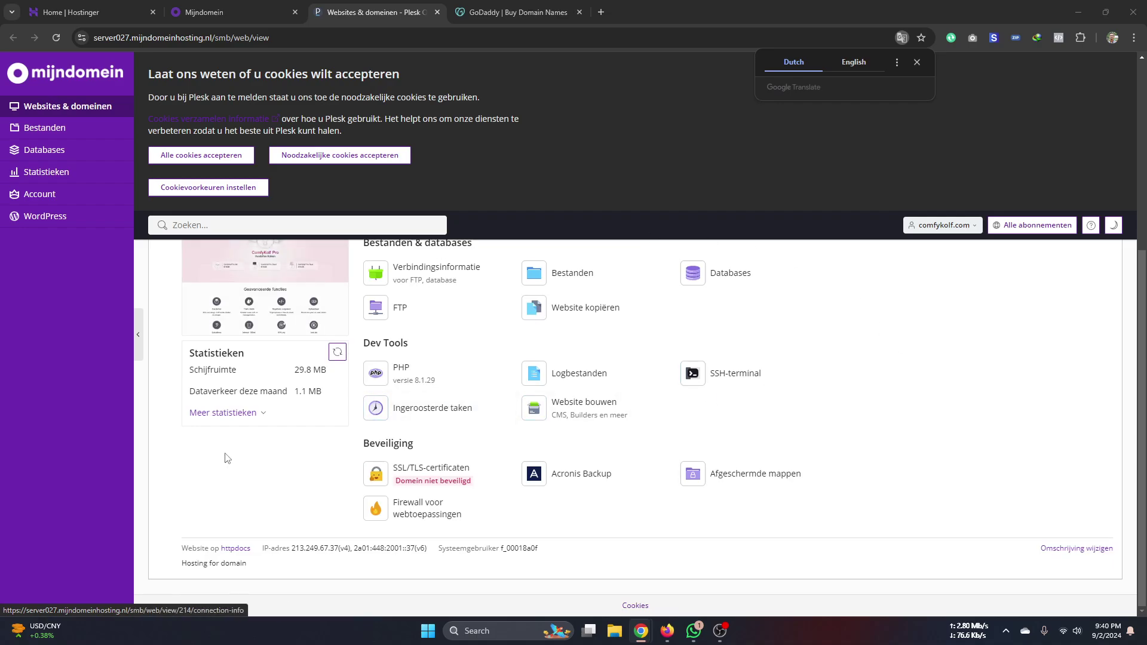
{"action": "scroll", "coordinate": [239, 507], "scroll_direction": "up", "scroll_amount": 3}
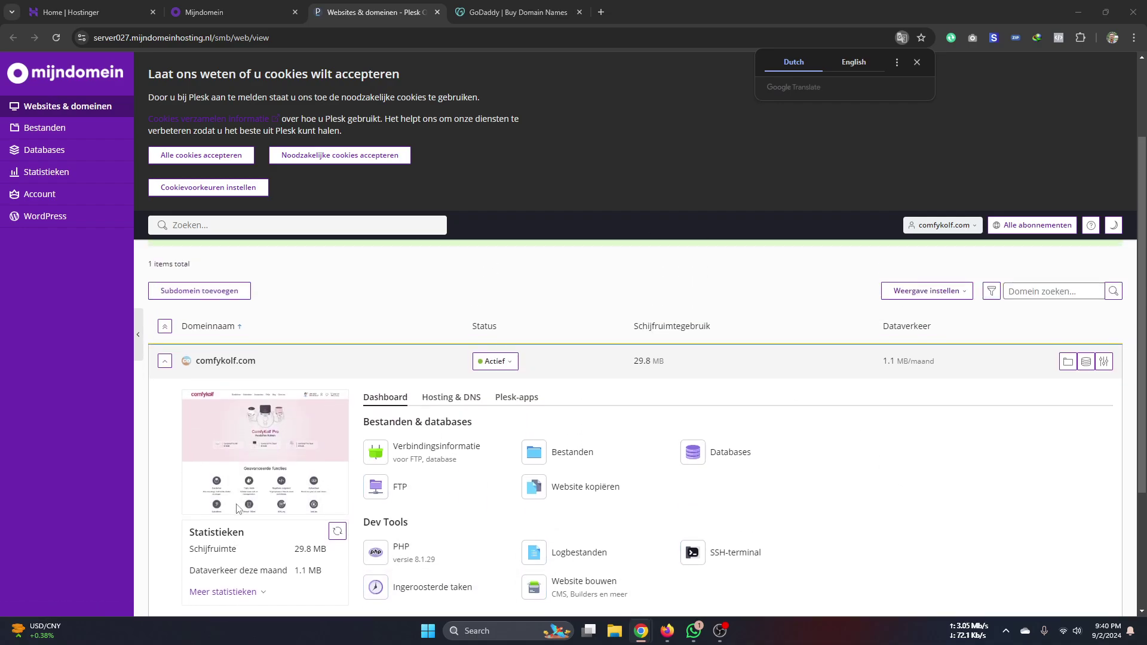
{"action": "scroll", "coordinate": [932, 389], "scroll_direction": "down", "scroll_amount": 1}
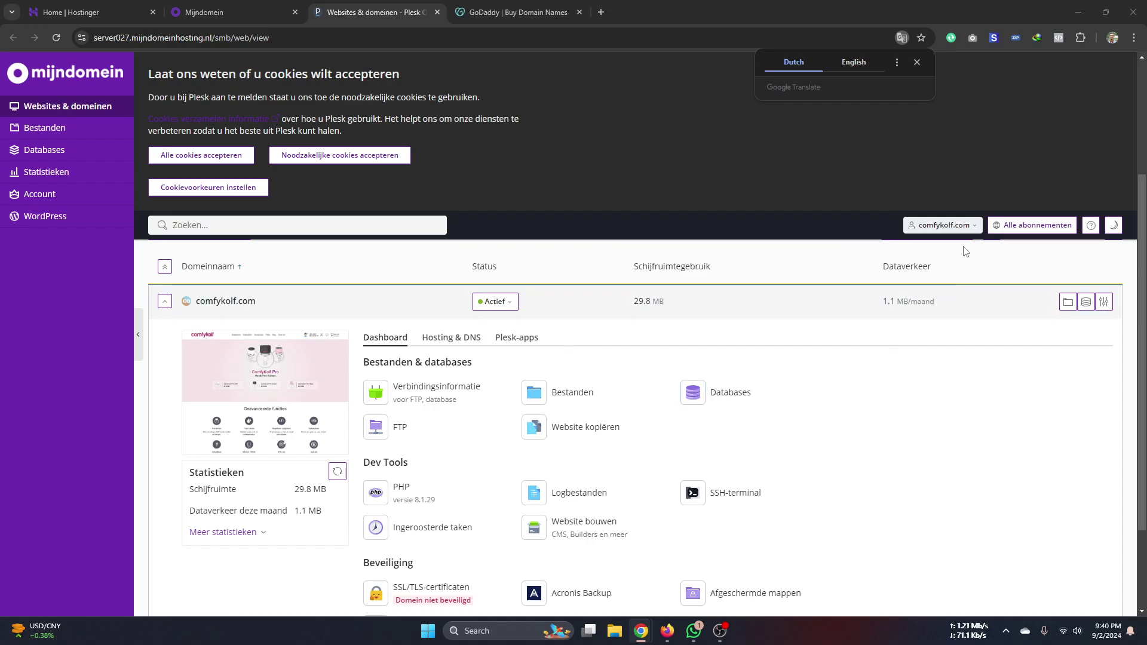
{"action": "scroll", "coordinate": [956, 310], "scroll_direction": "down", "scroll_amount": 2}
{"action": "scroll", "coordinate": [956, 310], "scroll_direction": "up", "scroll_amount": 3}
{"action": "left_click", "coordinate": [851, 62]}
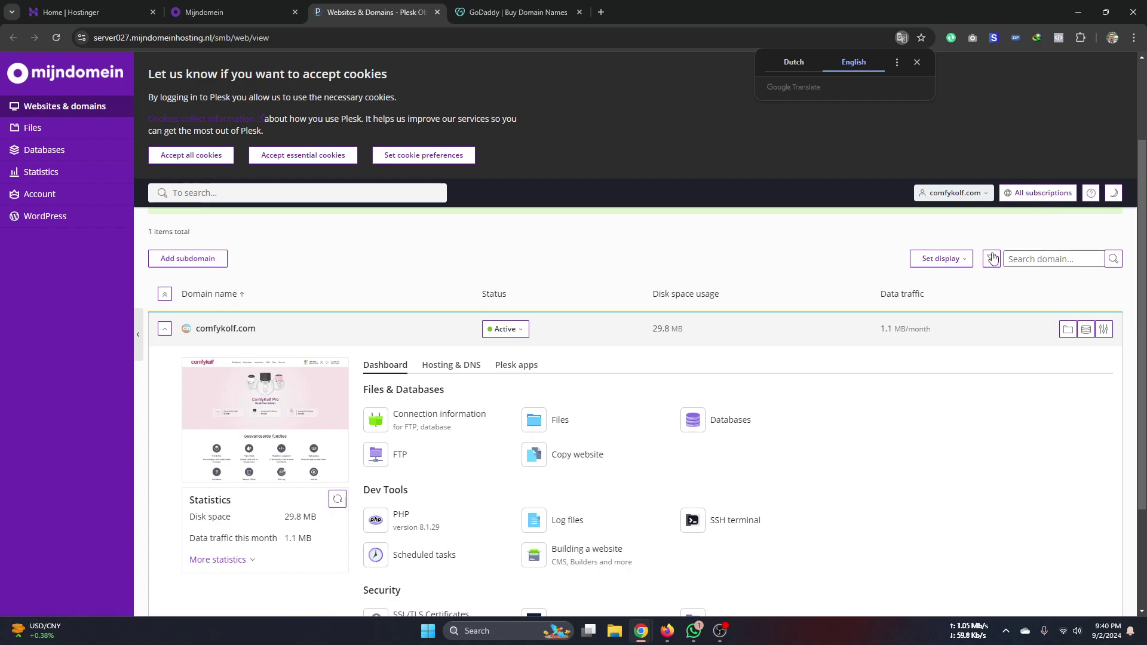
{"action": "left_click", "coordinate": [1104, 329]}
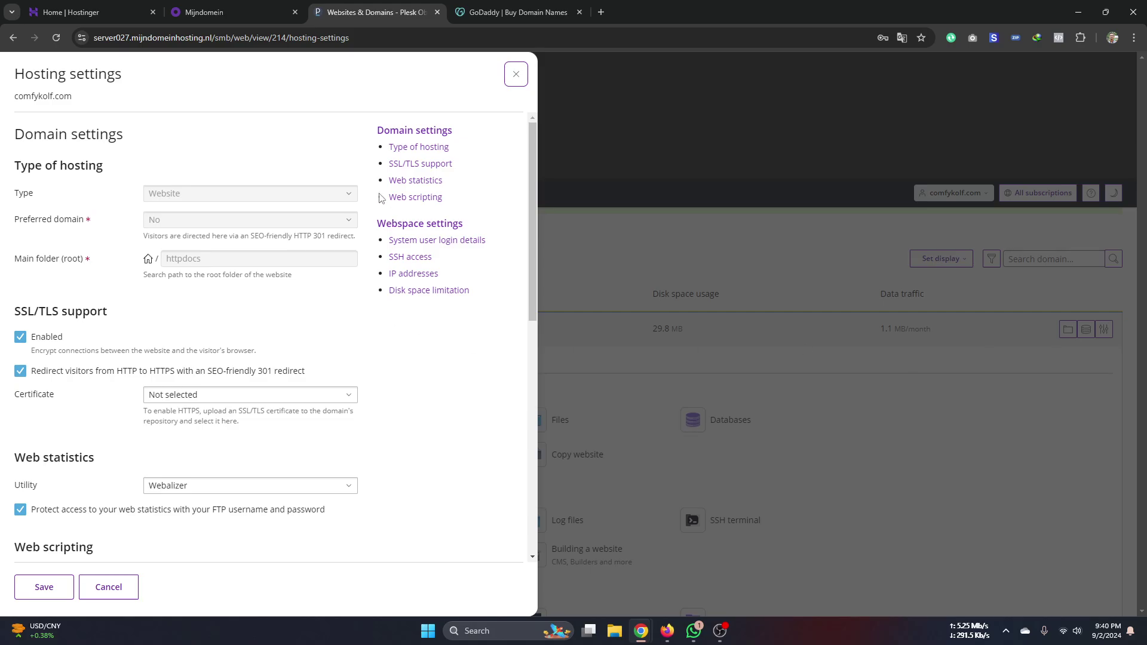
{"action": "scroll", "coordinate": [305, 522], "scroll_direction": "down", "scroll_amount": 9}
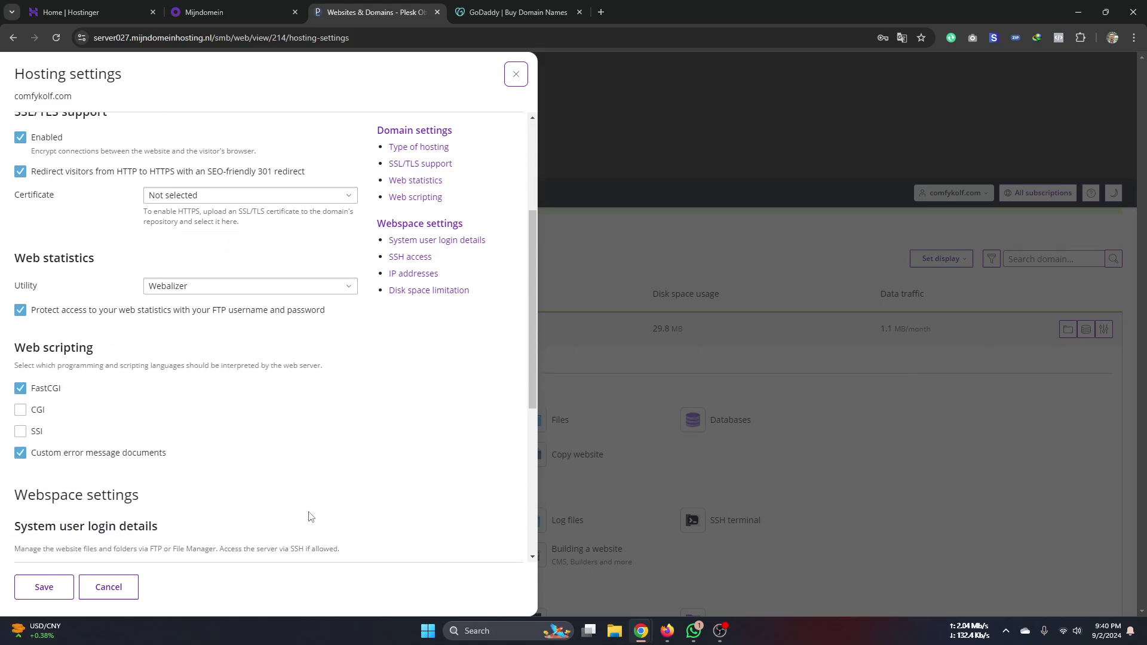
{"action": "scroll", "coordinate": [357, 321], "scroll_direction": "up", "scroll_amount": 4}
{"action": "scroll", "coordinate": [358, 322], "scroll_direction": "up", "scroll_amount": 5}
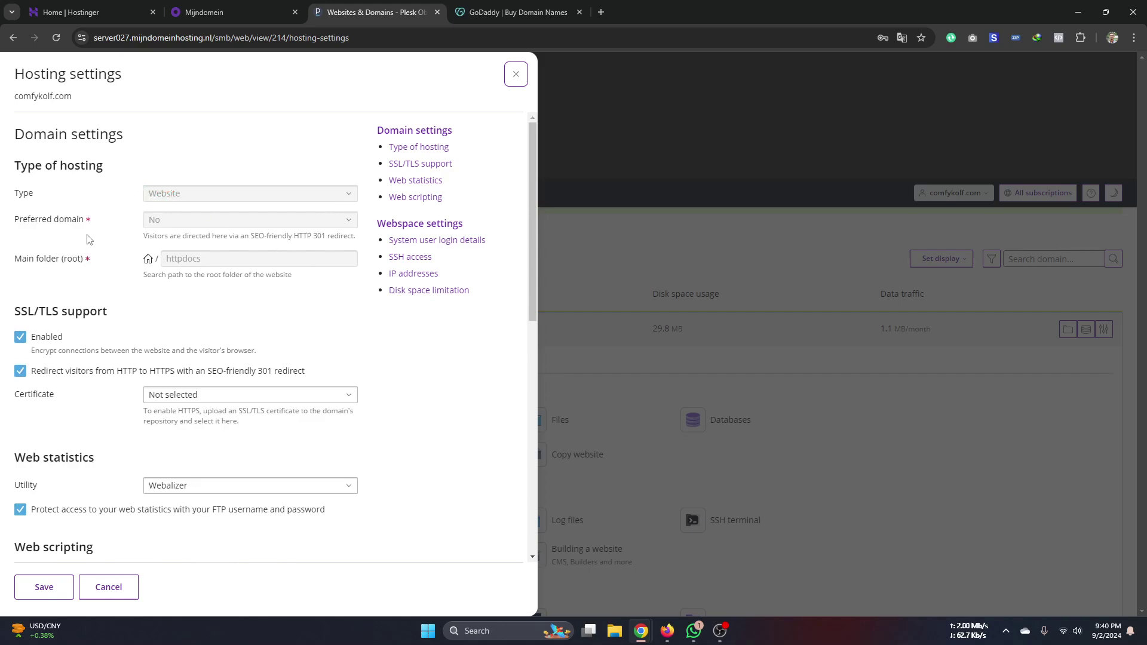
{"action": "scroll", "coordinate": [156, 397], "scroll_direction": "down", "scroll_amount": 7}
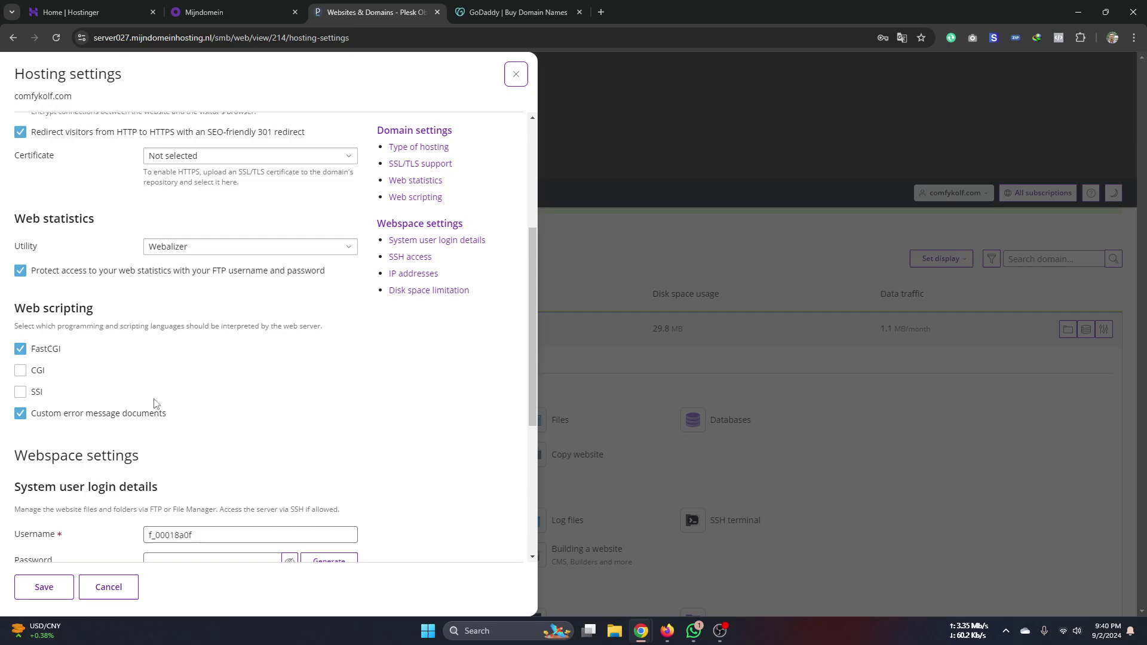
{"action": "left_click", "coordinate": [591, 227]}
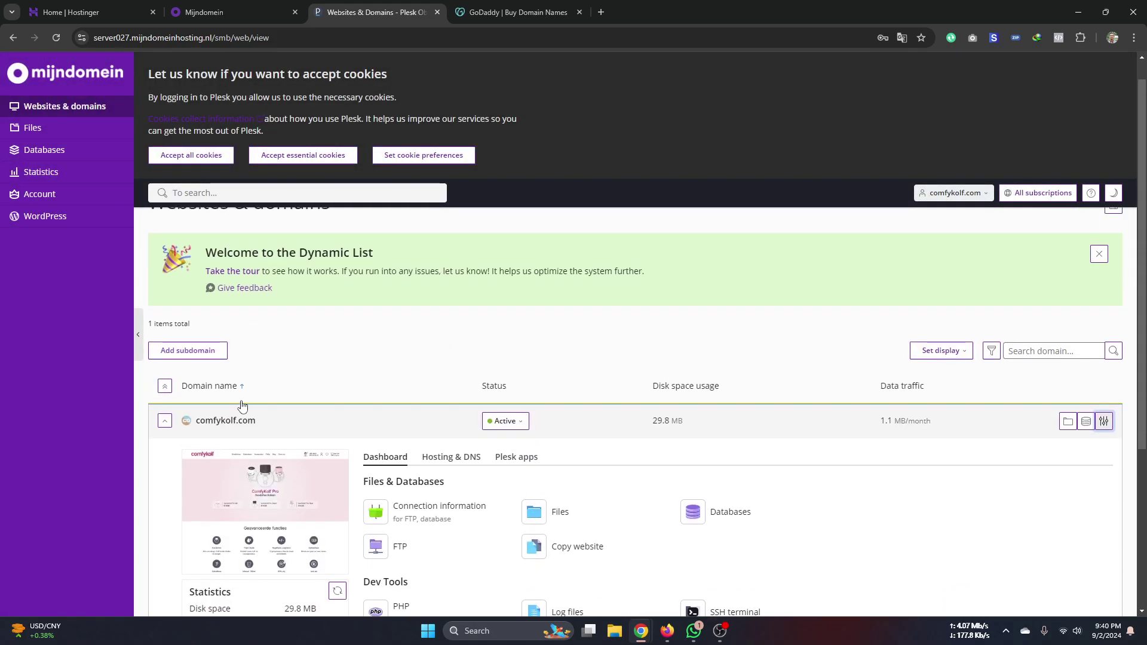
- Accept all cookies to dismiss the Plesk cookie banner
{"action": "scroll", "coordinate": [494, 344], "scroll_direction": "down", "scroll_amount": 4}
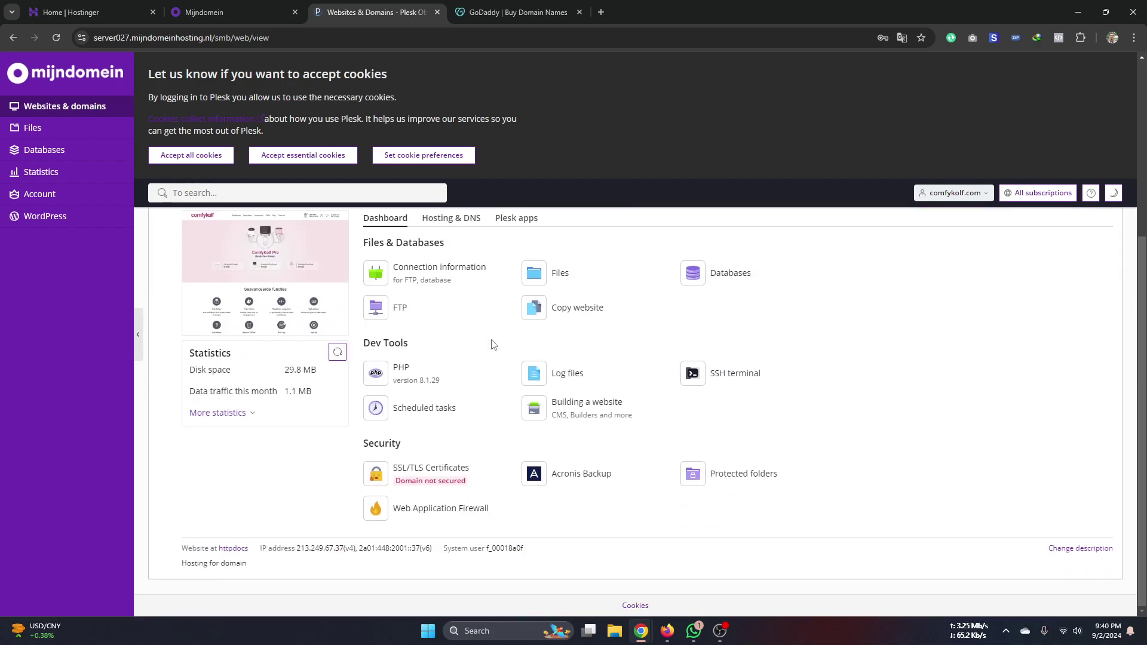
{"action": "scroll", "coordinate": [206, 338], "scroll_direction": "up", "scroll_amount": 4}
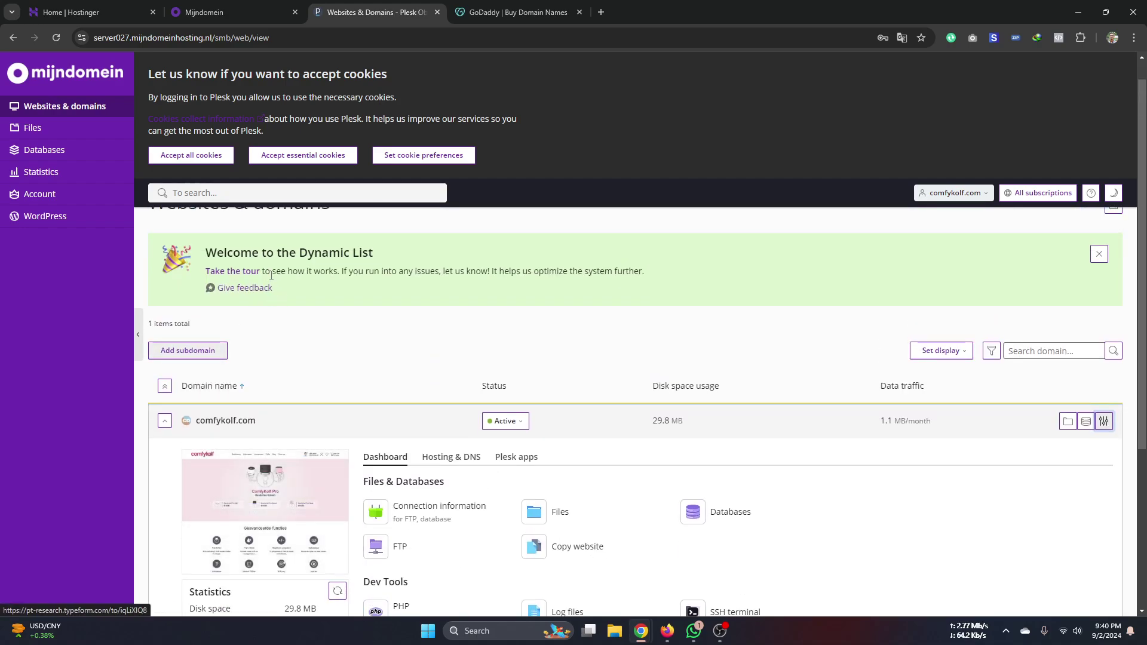
{"action": "scroll", "coordinate": [272, 280], "scroll_direction": "up", "scroll_amount": 1}
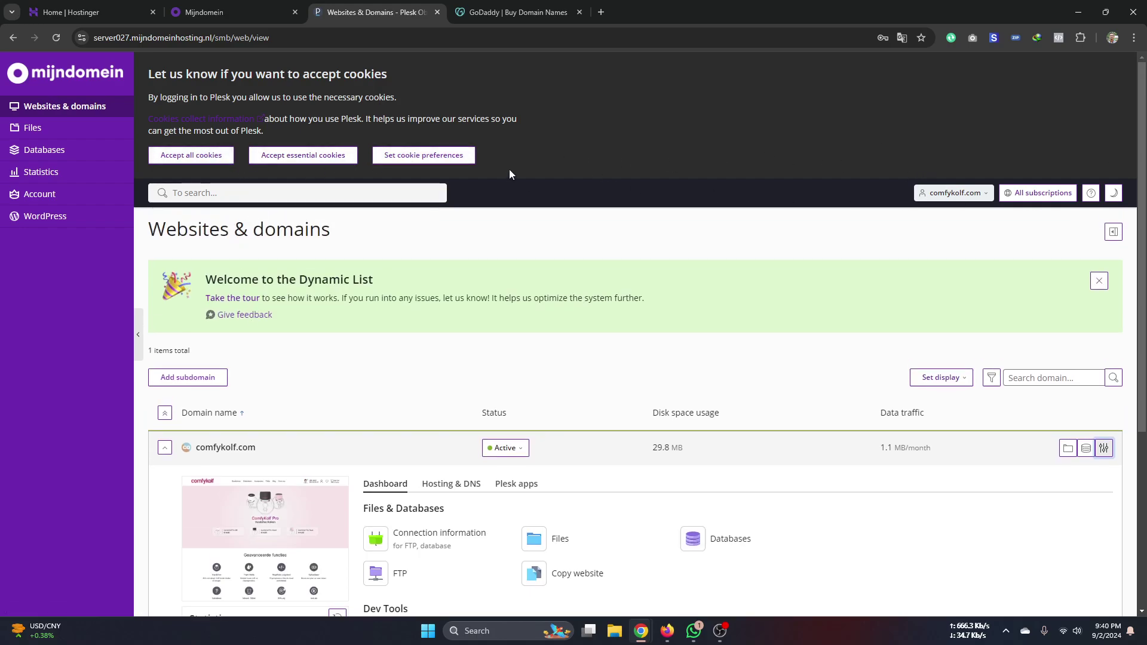
{"action": "left_click", "coordinate": [204, 157]}
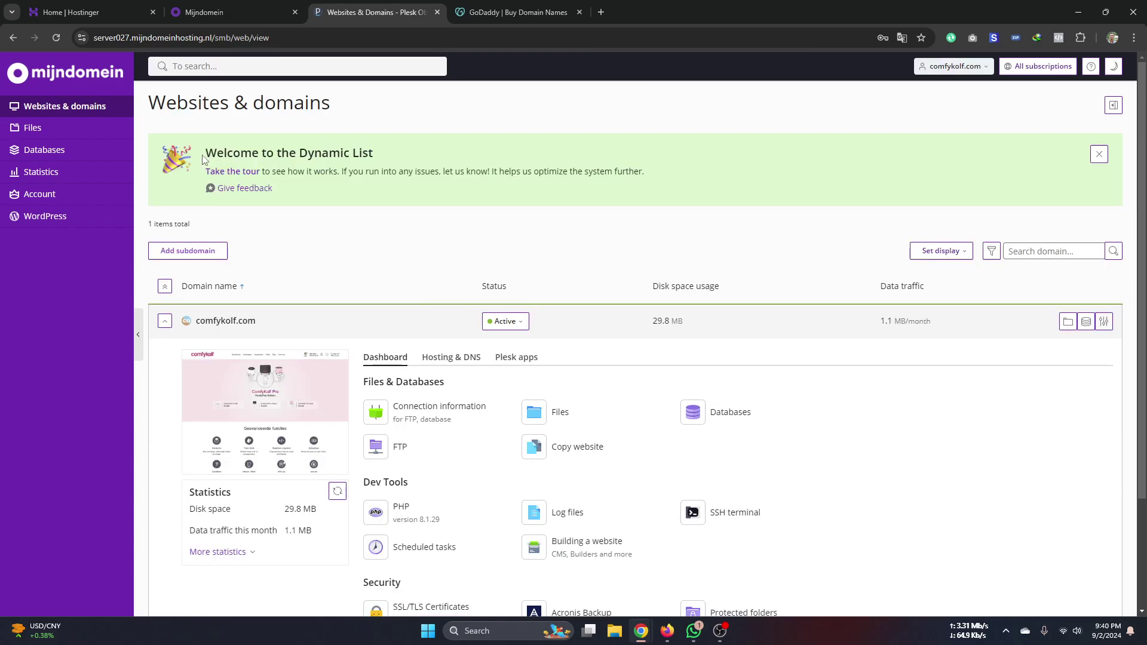
- Open the Hosting settings for comfykolf.com from its domain row
{"action": "scroll", "coordinate": [717, 353], "scroll_direction": "down", "scroll_amount": 3}
{"action": "scroll", "coordinate": [740, 350], "scroll_direction": "up", "scroll_amount": 3}
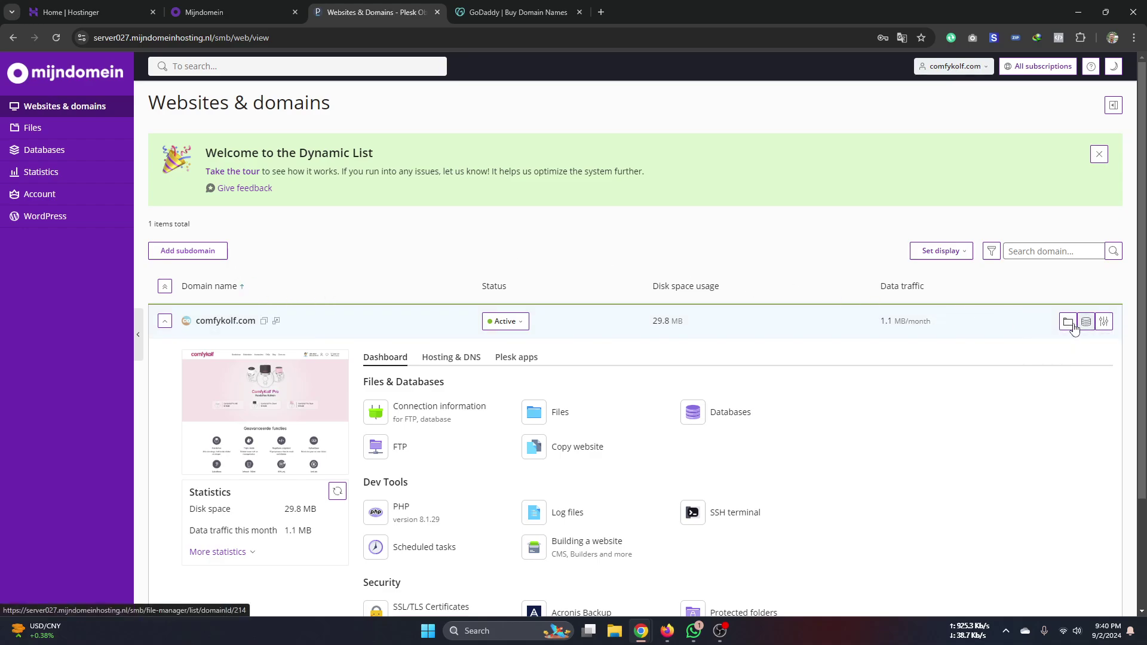
{"action": "left_click", "coordinate": [1104, 323]}
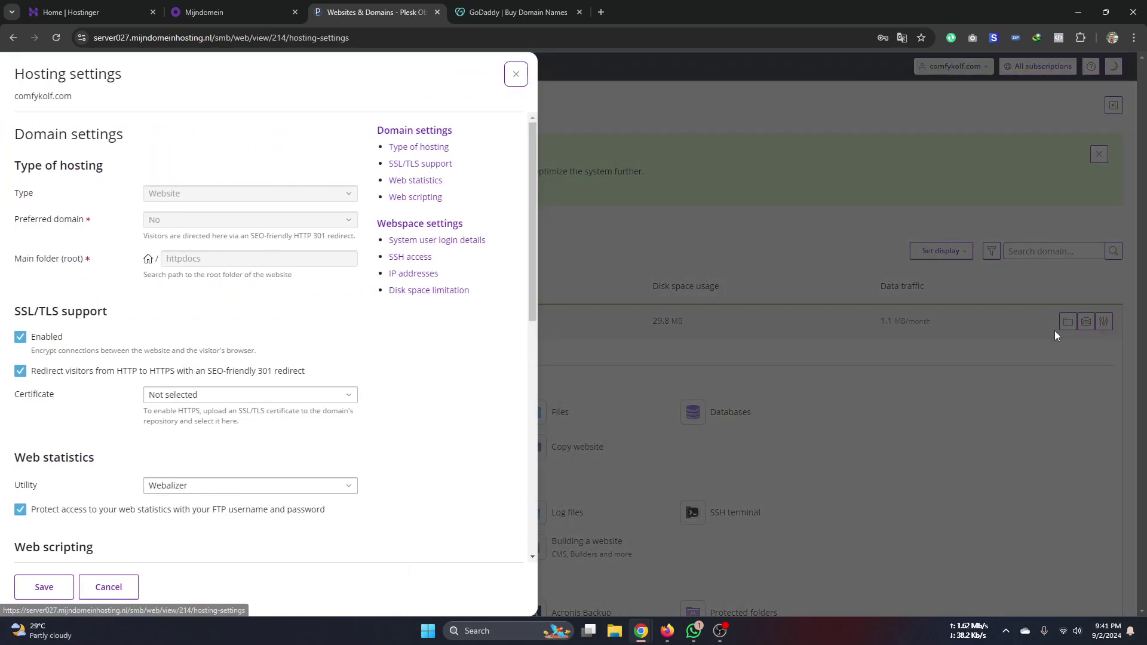
- Look over the comfykolf.com hosting settings, close the panel, and browse the Websites & domains page
{"action": "scroll", "coordinate": [104, 227], "scroll_direction": "down", "scroll_amount": 6}
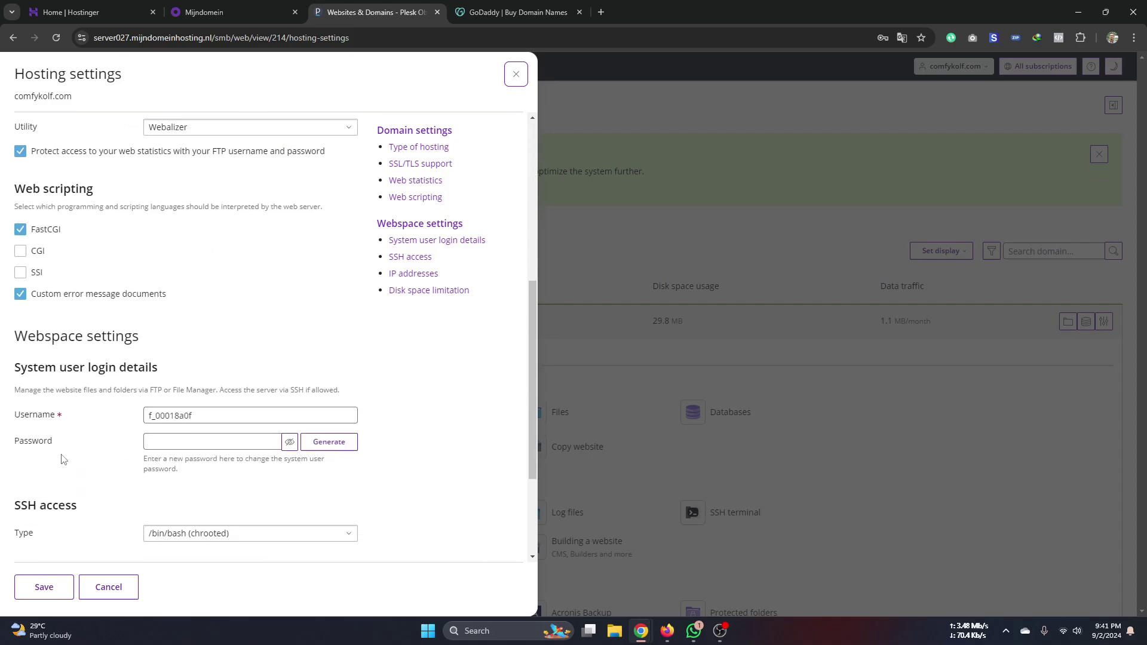
{"action": "scroll", "coordinate": [96, 376], "scroll_direction": "down", "scroll_amount": 3}
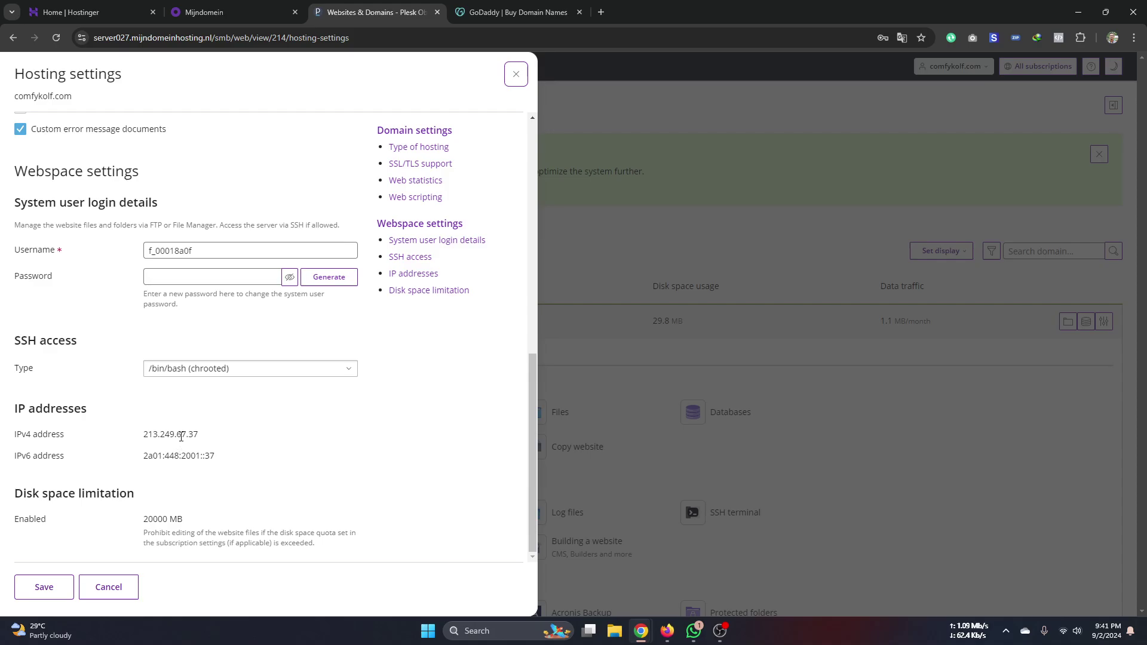
{"action": "scroll", "coordinate": [155, 451], "scroll_direction": "up", "scroll_amount": 4}
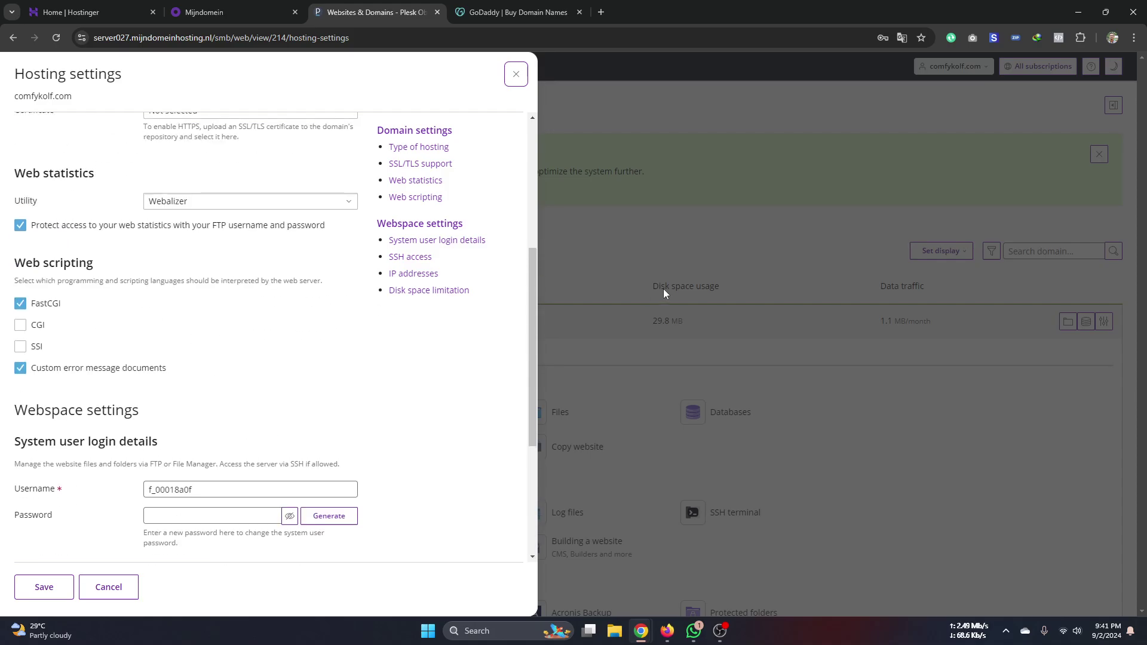
{"action": "scroll", "coordinate": [347, 334], "scroll_direction": "up", "scroll_amount": 5}
{"action": "left_click", "coordinate": [691, 215]}
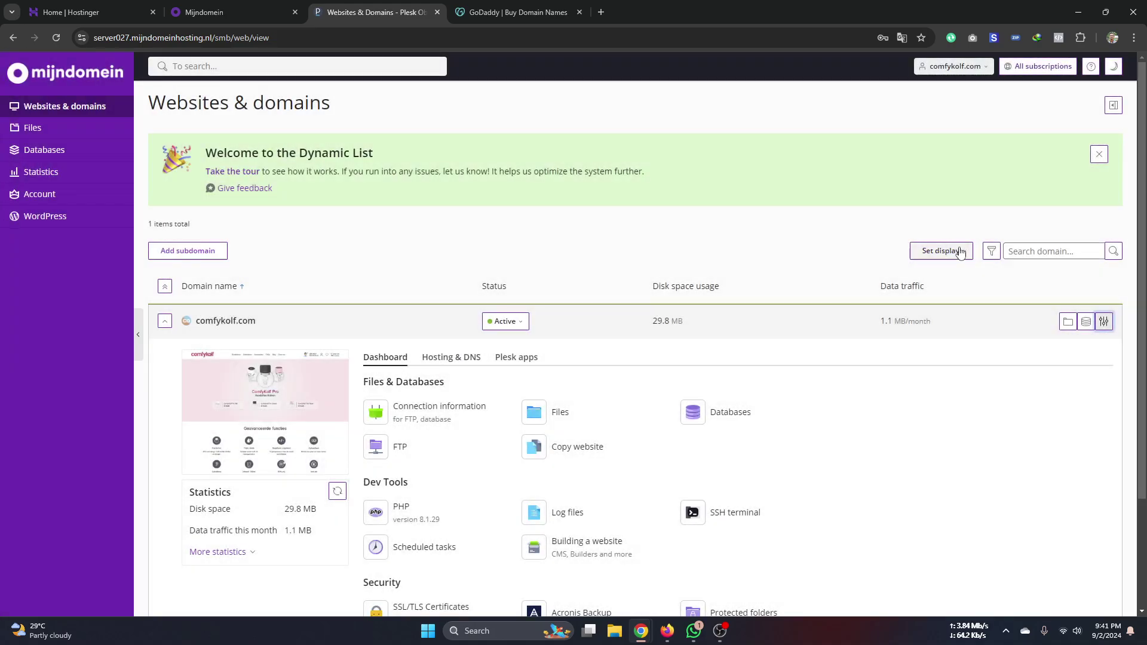
{"action": "scroll", "coordinate": [1009, 239], "scroll_direction": "up", "scroll_amount": 1}
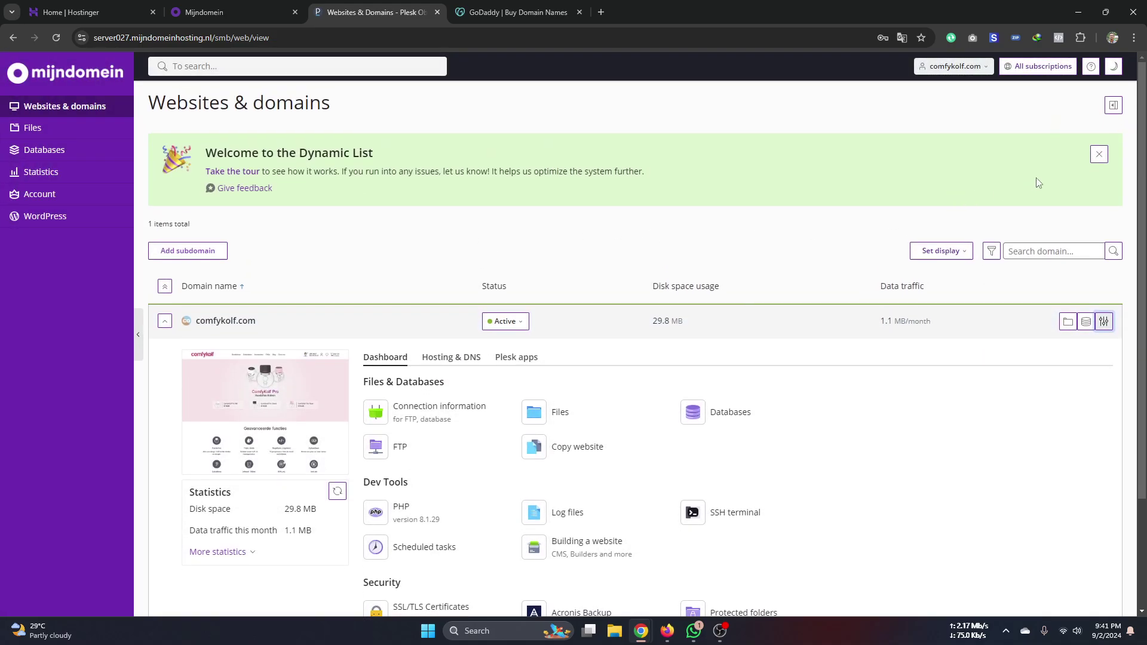
{"action": "scroll", "coordinate": [454, 347], "scroll_direction": "down", "scroll_amount": 2}
{"action": "scroll", "coordinate": [281, 255], "scroll_direction": "down", "scroll_amount": 1}
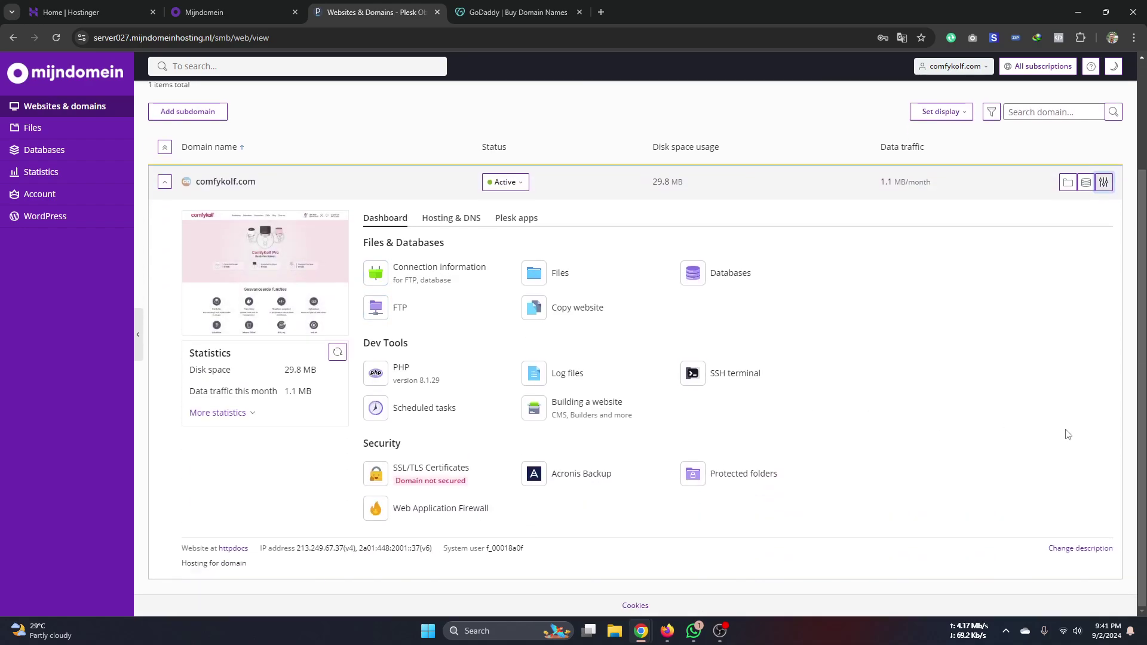
{"action": "scroll", "coordinate": [206, 289], "scroll_direction": "up", "scroll_amount": 3}
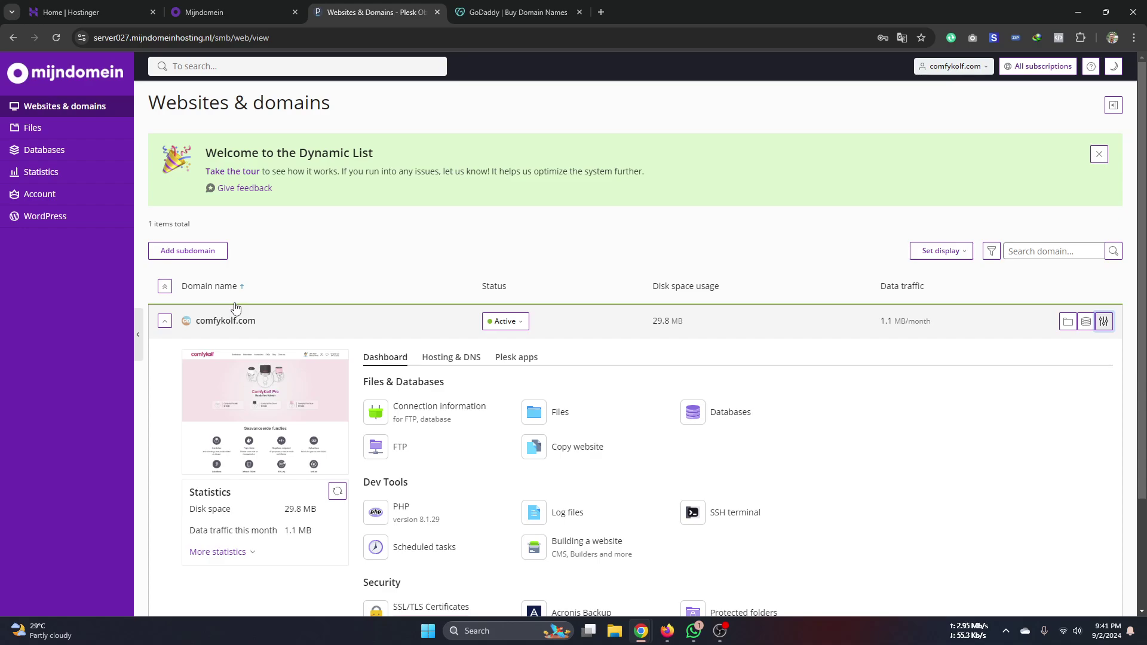
- Check comfykolf.com's status options and the other browser tabs, leaving the domain Active
{"action": "left_click", "coordinate": [519, 324]}
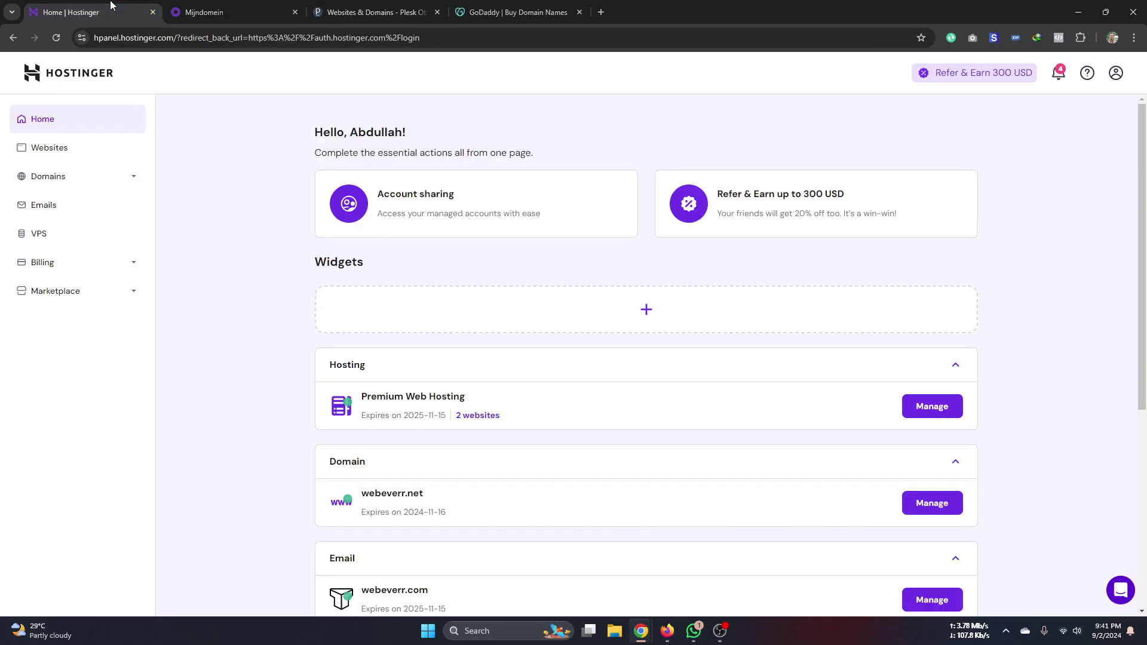
{"action": "left_click", "coordinate": [107, 12]}
{"action": "left_click", "coordinate": [203, 12]}
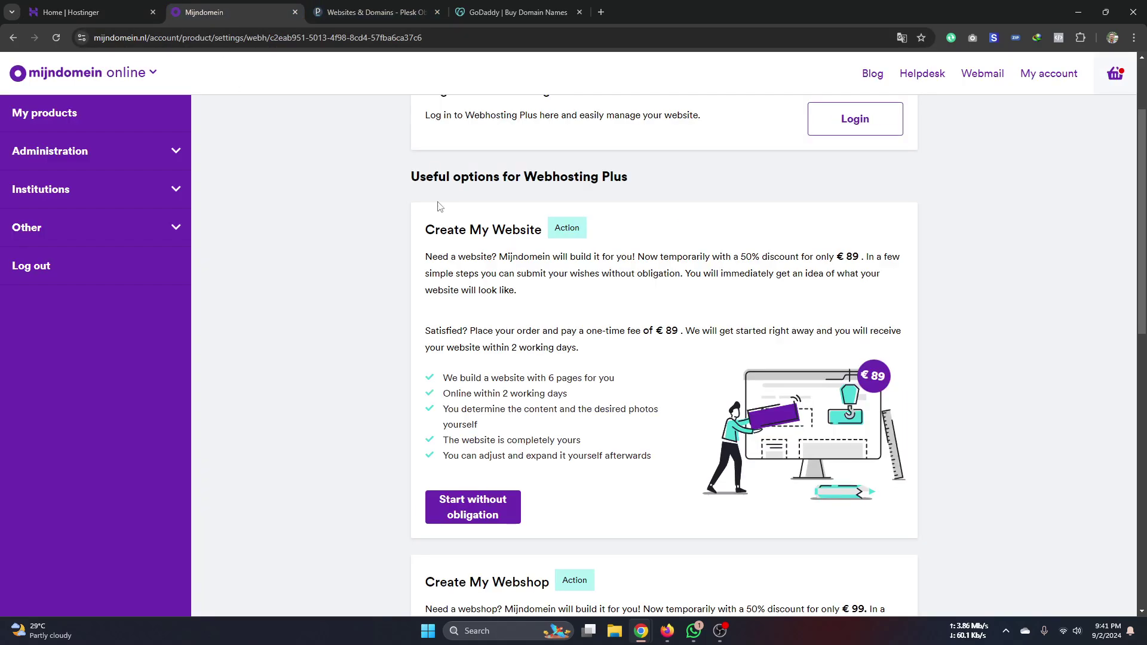
{"action": "left_click", "coordinate": [358, 15]}
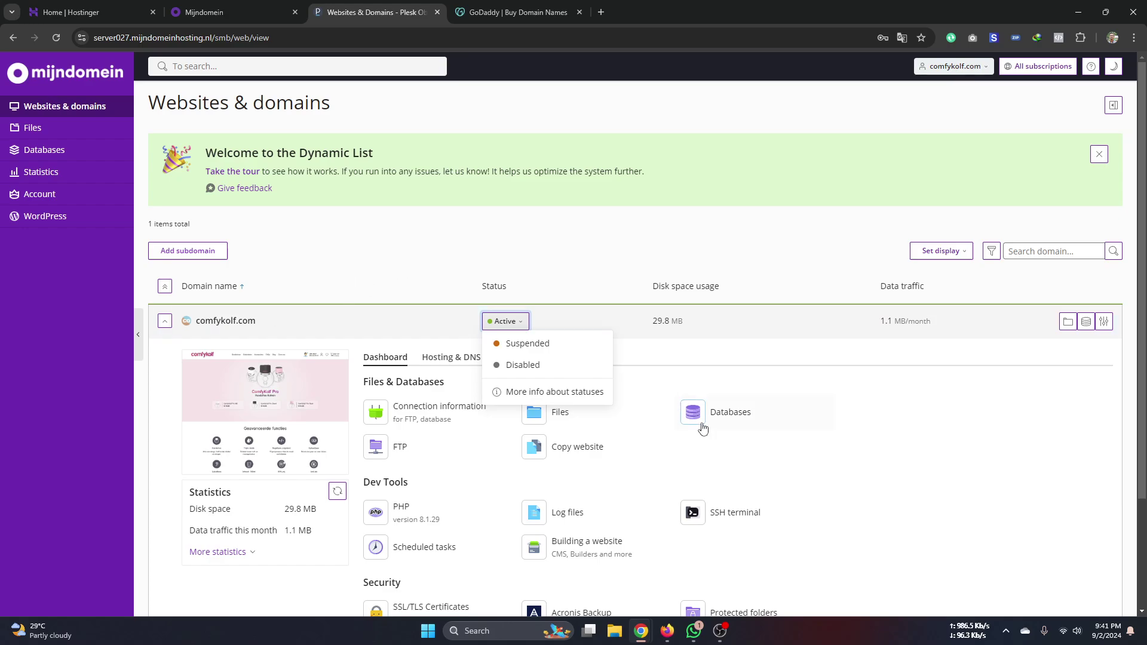
{"action": "left_click", "coordinate": [992, 469]}
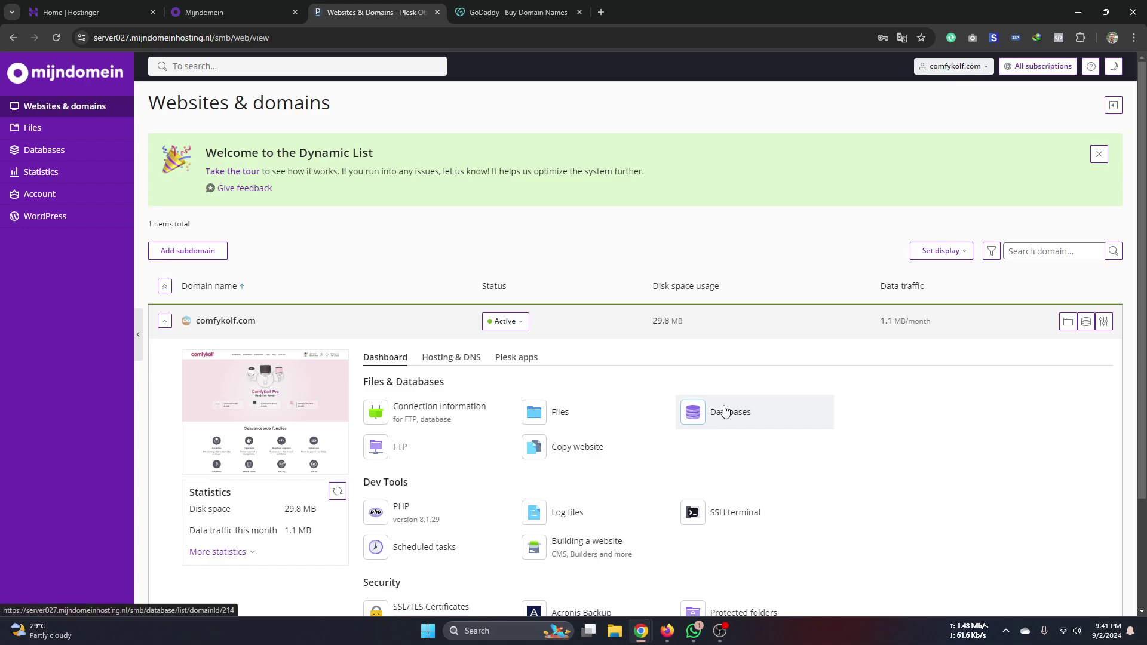
{"action": "scroll", "coordinate": [597, 352], "scroll_direction": "down", "scroll_amount": 2}
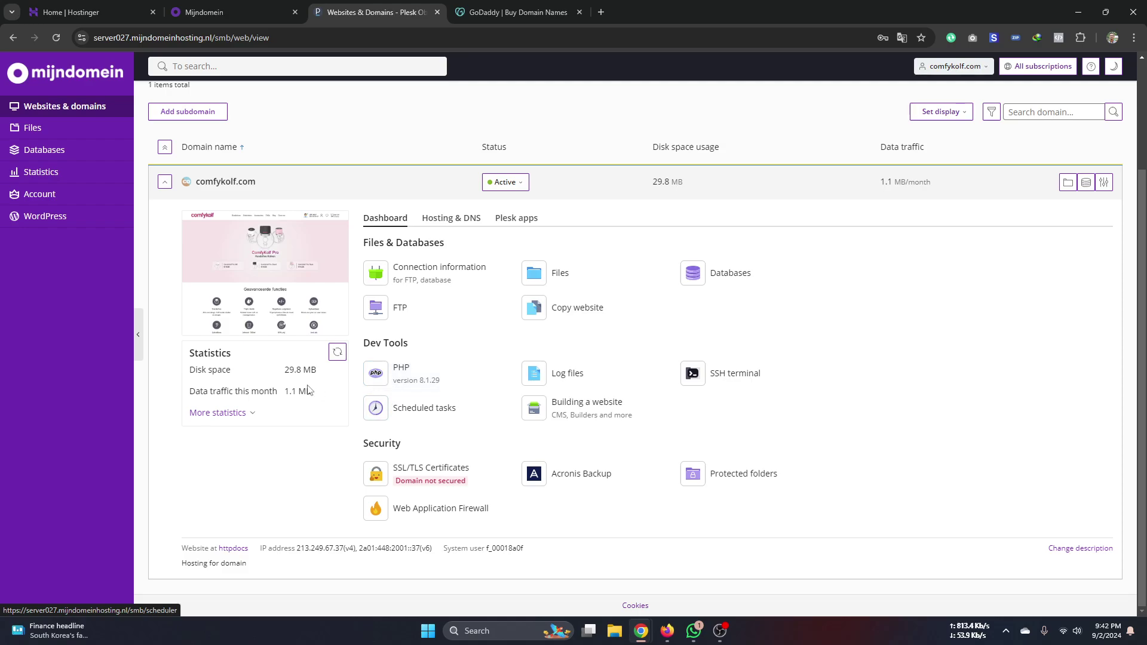
- Open comfykolf.com's PHP settings and check the PHP version list, keeping 8.1.29
{"action": "left_click", "coordinate": [409, 378]}
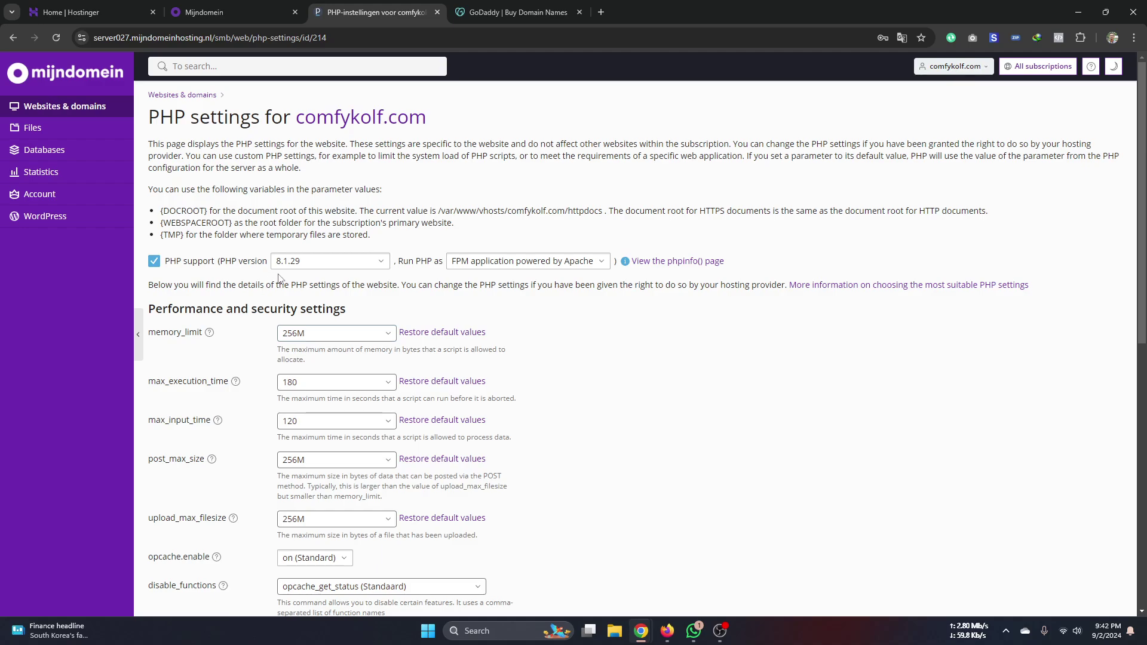
{"action": "left_click", "coordinate": [298, 263]}
{"action": "left_click", "coordinate": [538, 317]}
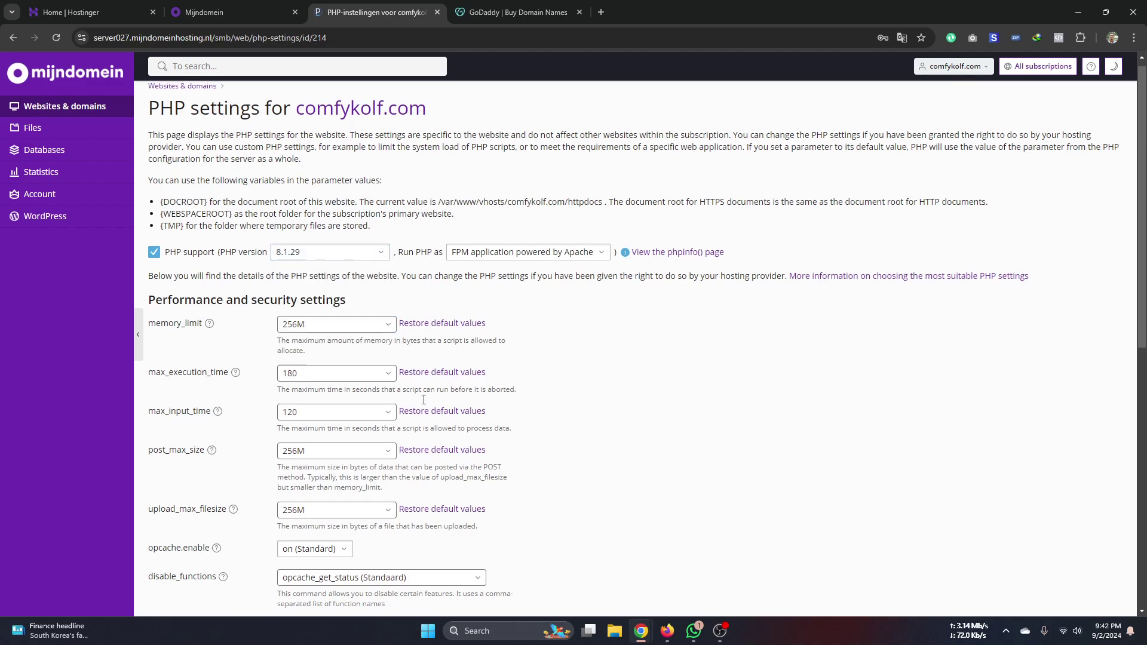
- Inspect the PHP limit fields, including upload_max_filesize 256M, and open the max_execution_time help
{"action": "scroll", "coordinate": [538, 318], "scroll_direction": "down", "scroll_amount": 1}
{"action": "left_click", "coordinate": [316, 321]}
{"action": "left_click", "coordinate": [314, 362]}
{"action": "left_click", "coordinate": [313, 399]}
{"action": "left_click", "coordinate": [317, 459]}
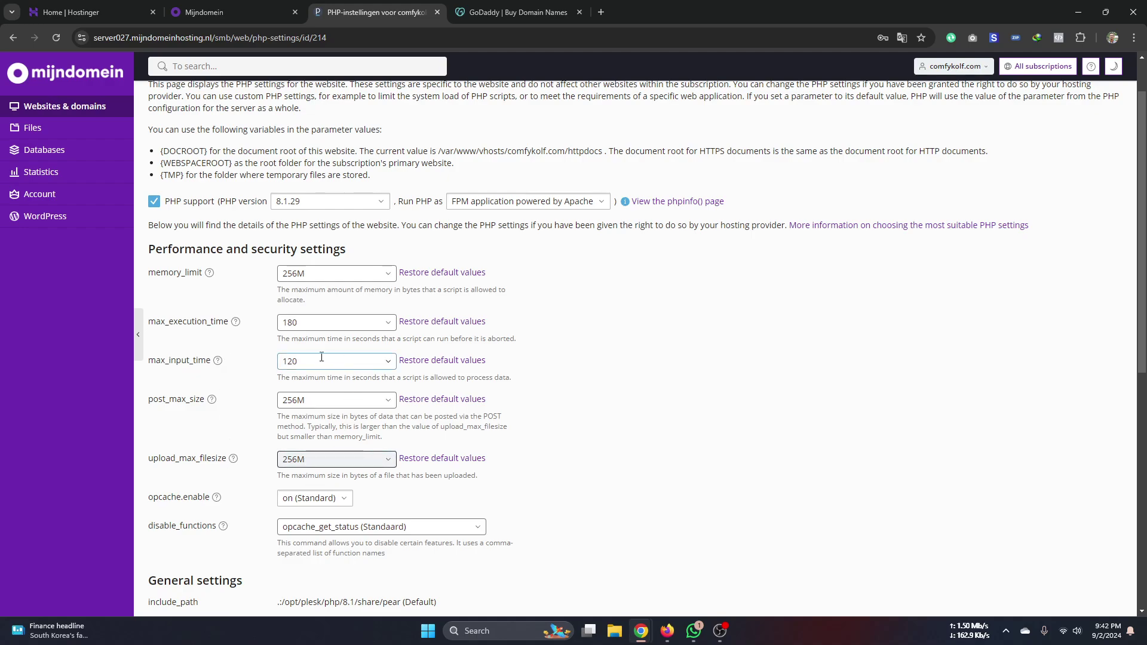
{"action": "double_click", "coordinate": [306, 463]}
{"action": "left_click", "coordinate": [306, 323]}
{"action": "left_click", "coordinate": [310, 361]}
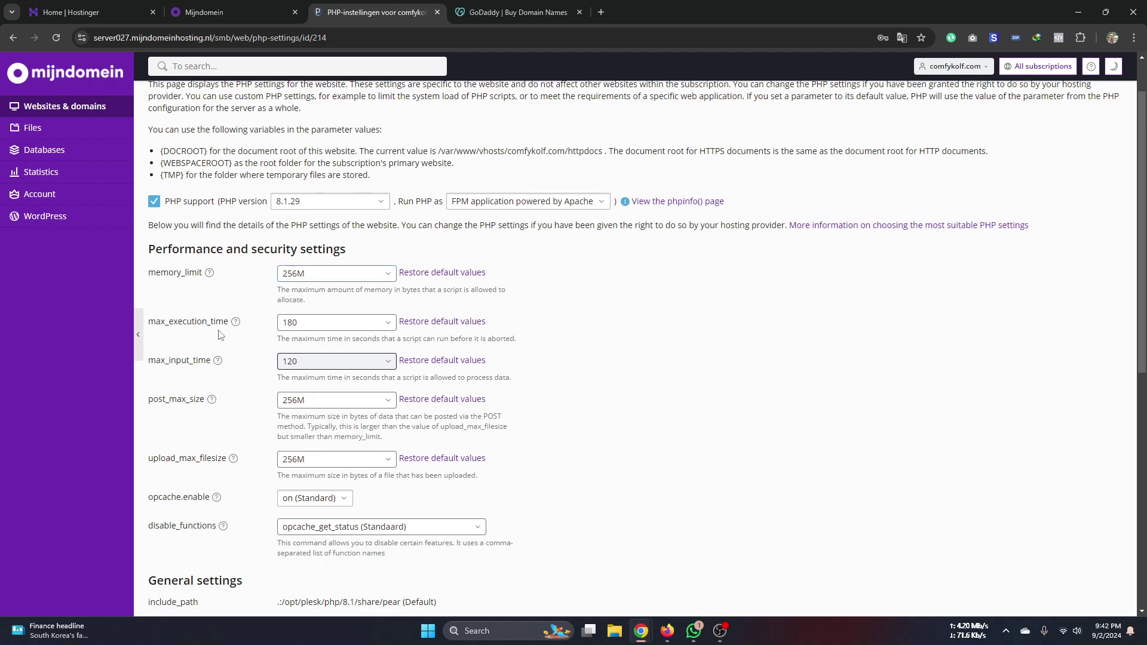
{"action": "left_click", "coordinate": [236, 322]}
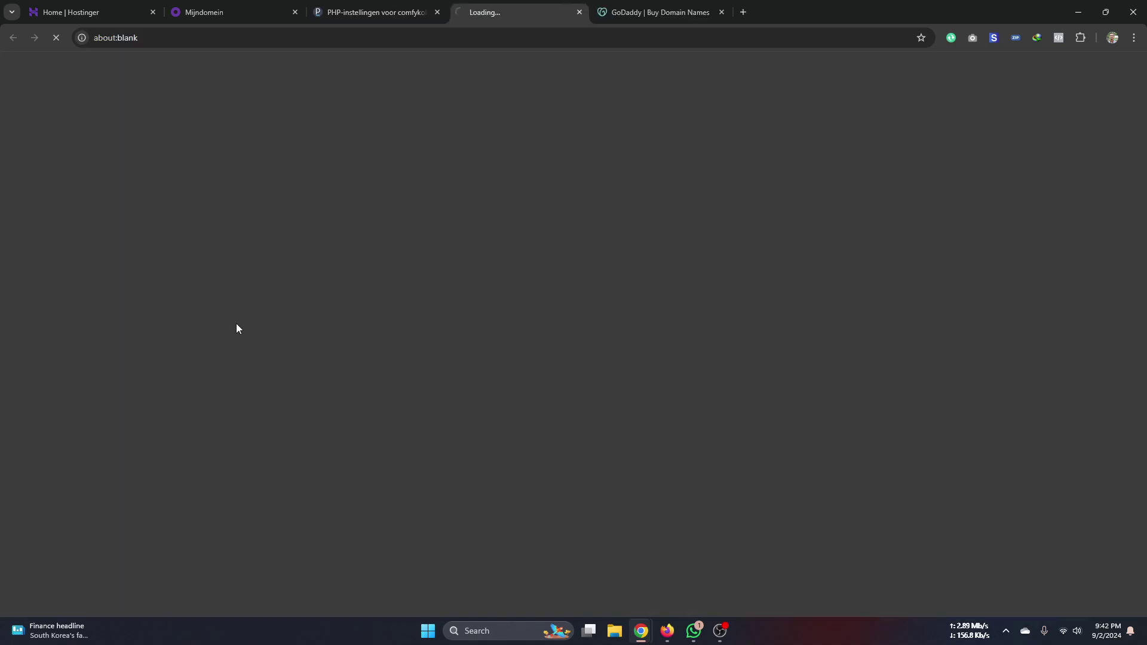
- Close the blank help tab and recheck upload_max_filesize and the 256M memory_limit
{"action": "left_click", "coordinate": [579, 13]}
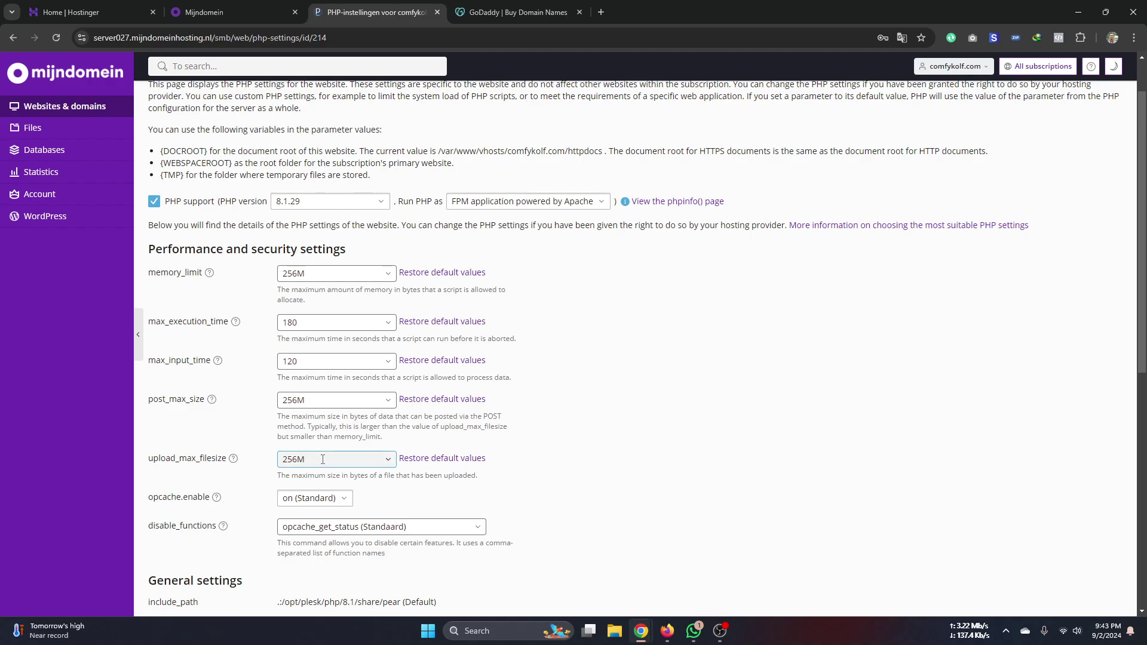
{"action": "left_click", "coordinate": [201, 215]}
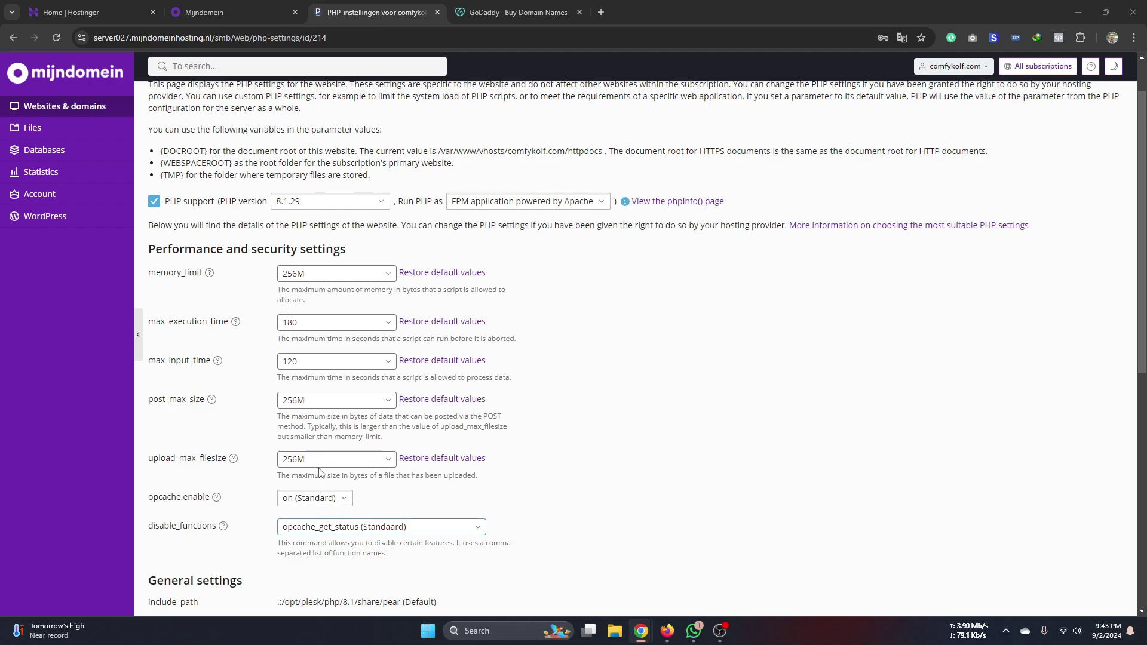
{"action": "left_click", "coordinate": [327, 275]}
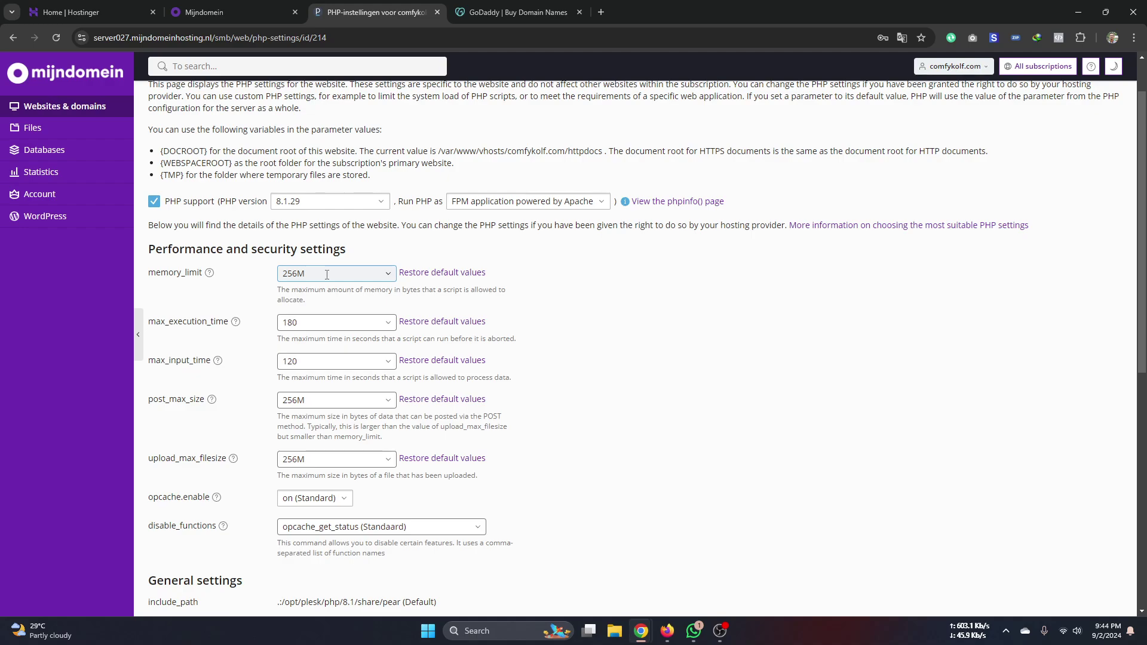
{"action": "left_click_drag", "start_coordinate": [327, 275], "coordinate": [258, 283]}
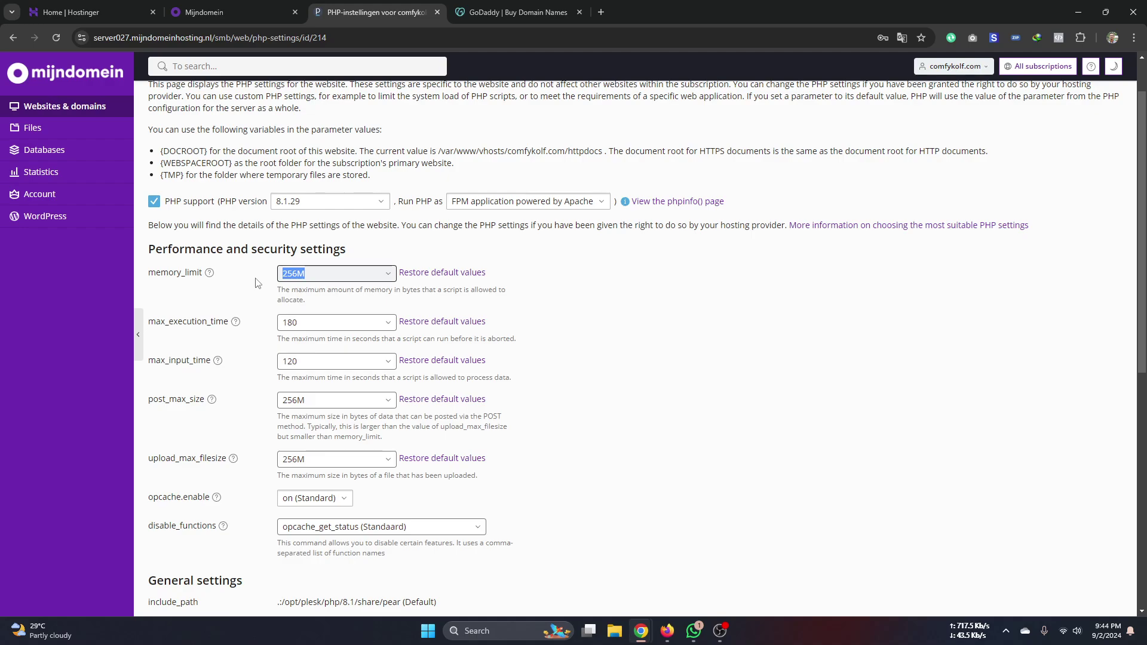
{"action": "left_click", "coordinate": [309, 277]}
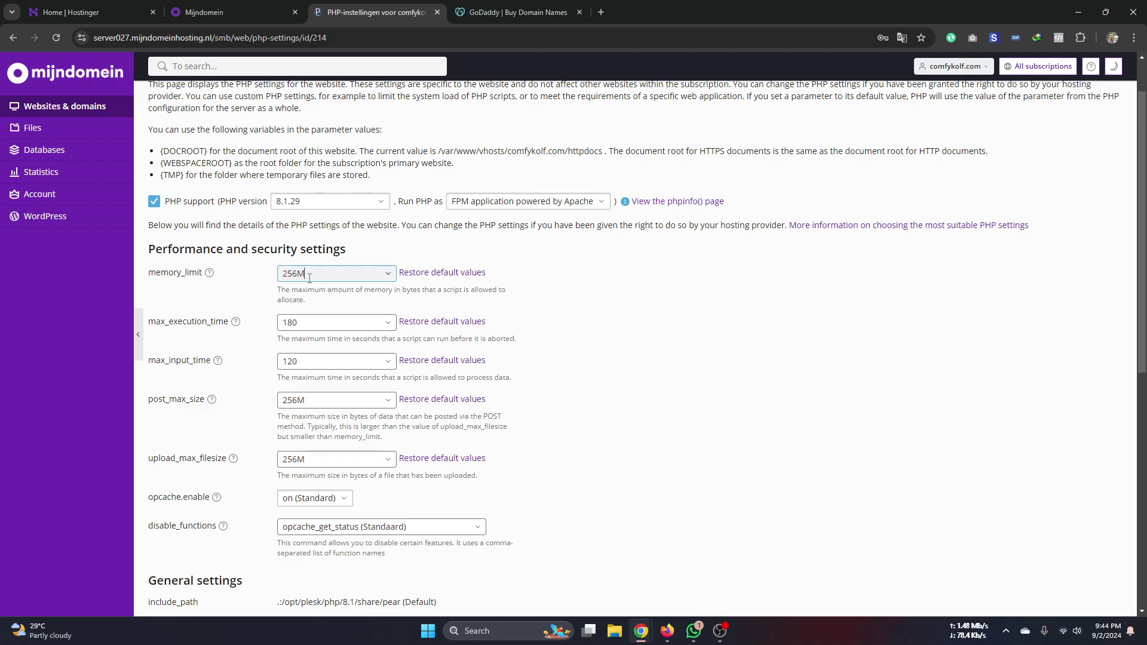
{"action": "left_click_drag", "start_coordinate": [309, 277], "coordinate": [283, 281]}
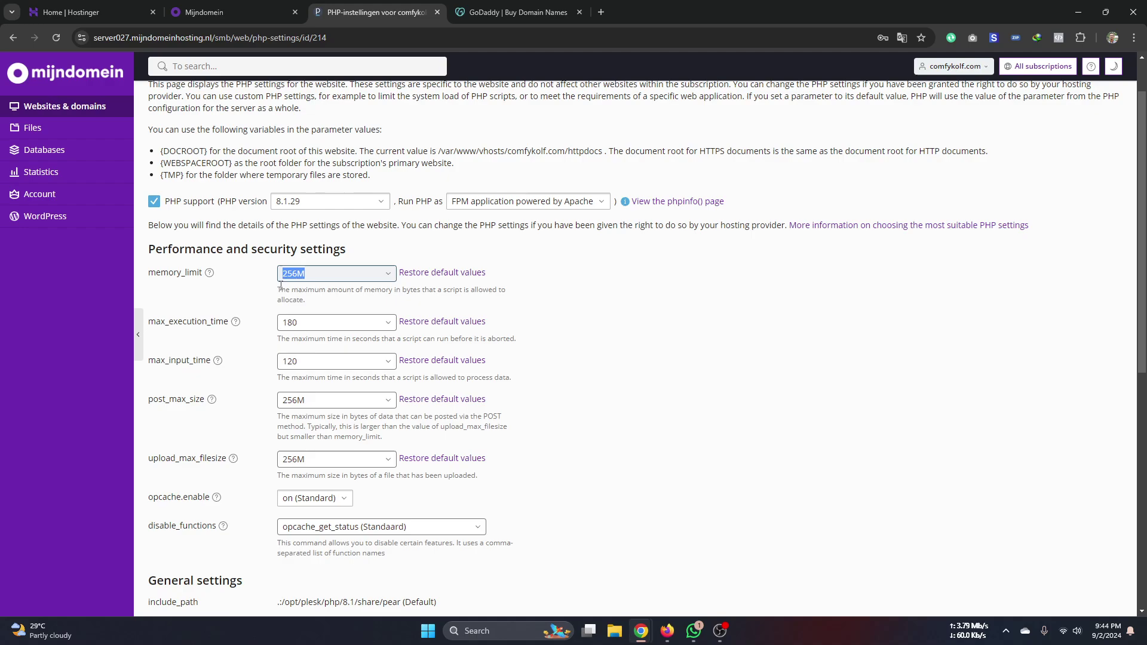
{"action": "left_click", "coordinate": [308, 275]}
{"action": "double_click", "coordinate": [309, 275]}
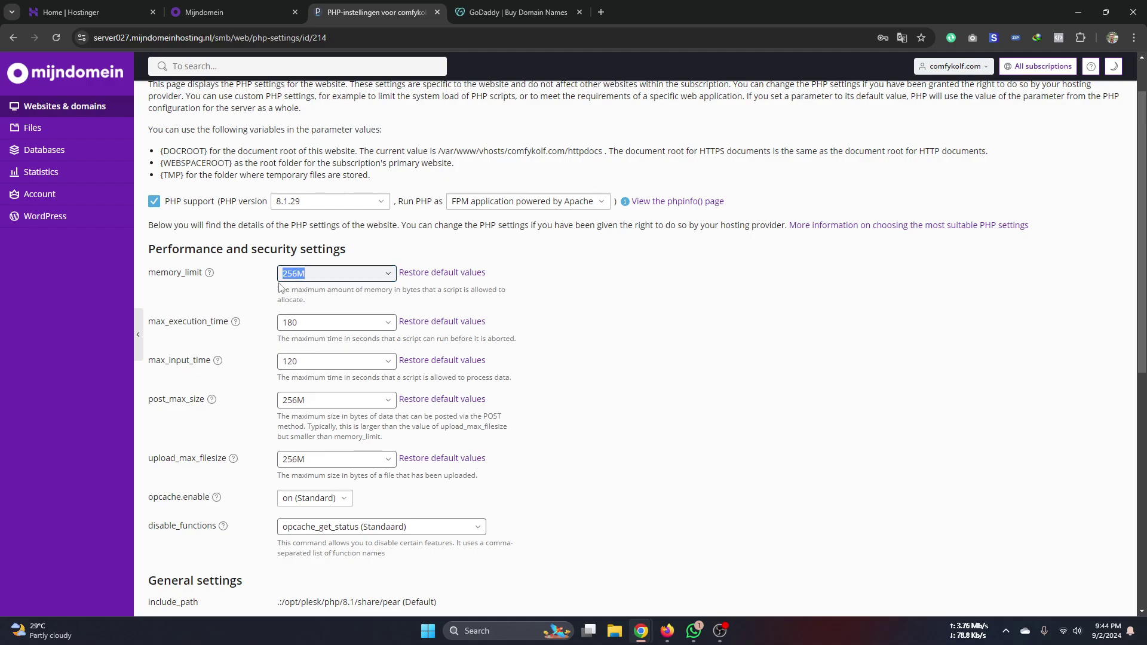
{"action": "left_click", "coordinate": [289, 274]}
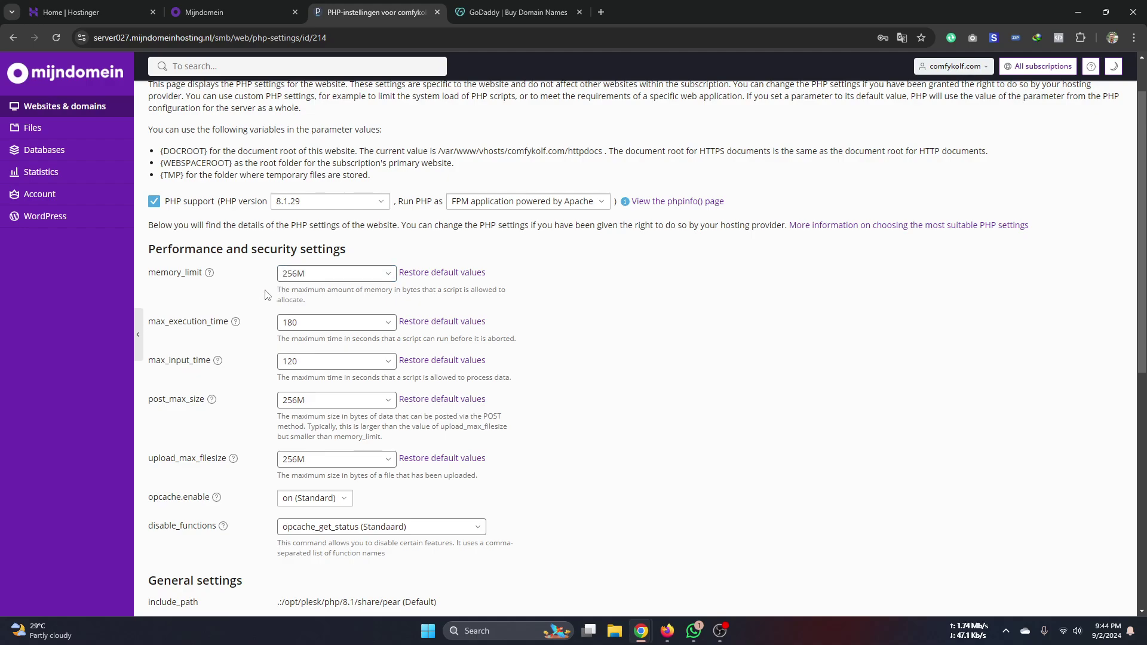
{"action": "double_click", "coordinate": [305, 274]}
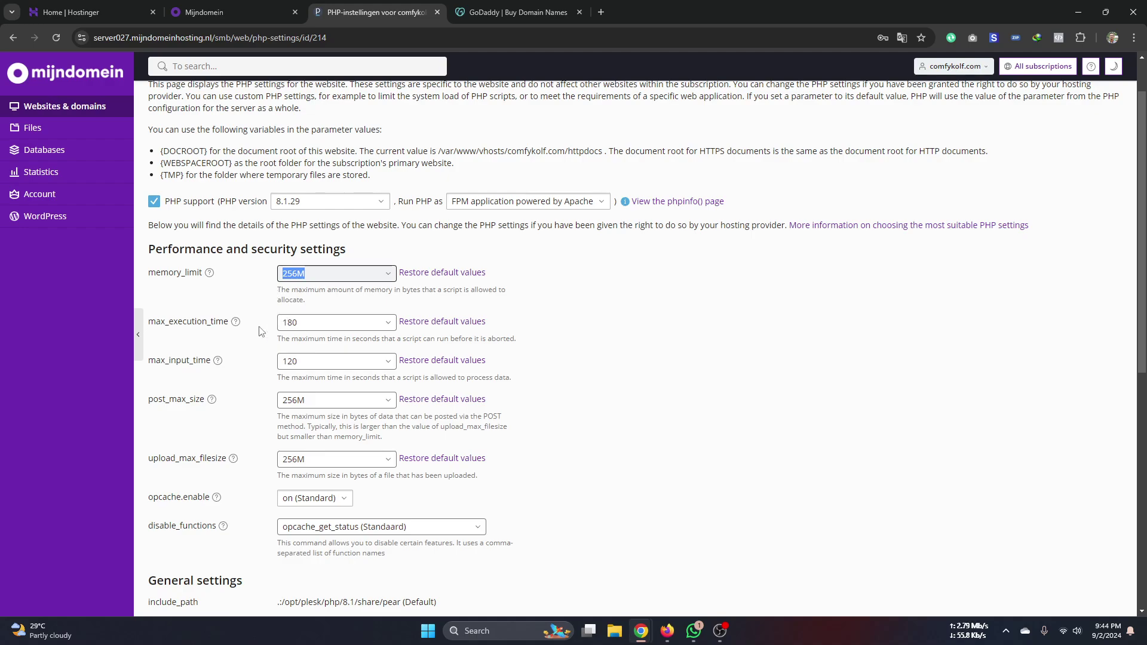
{"action": "left_click", "coordinate": [236, 323]}
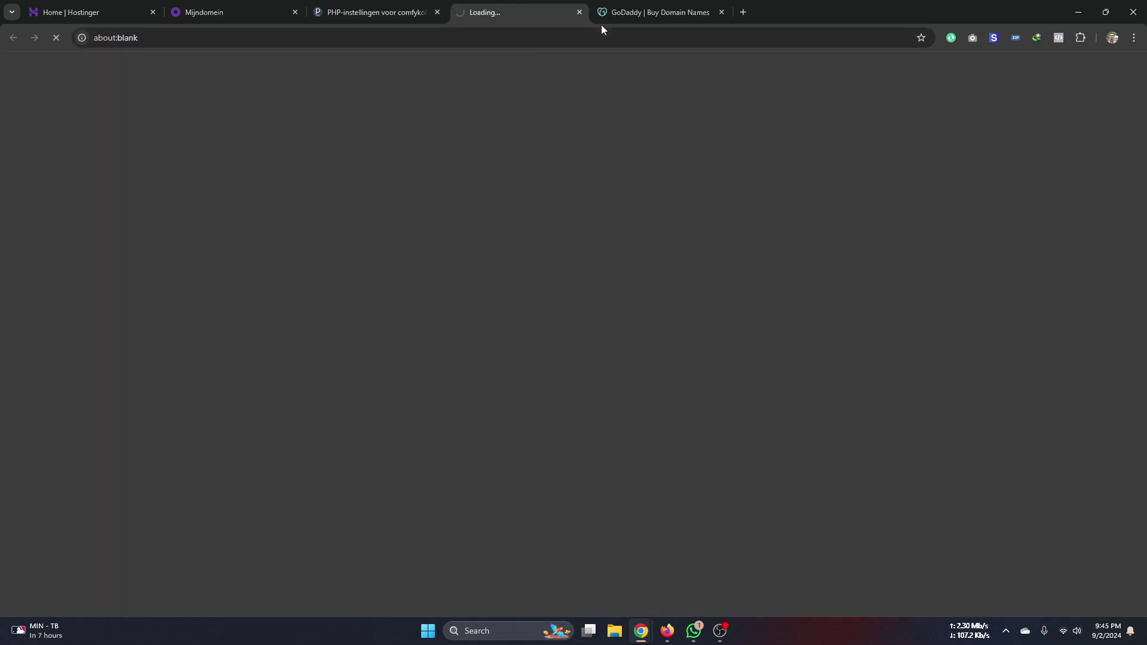
{"action": "left_click", "coordinate": [579, 12]}
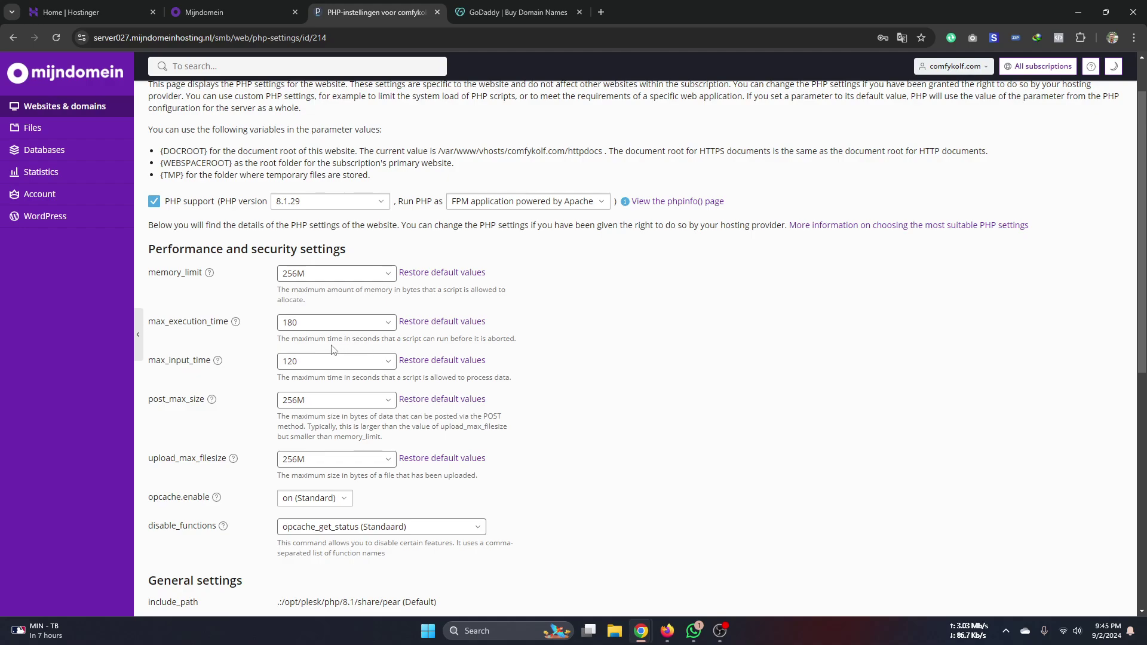
{"action": "left_click_drag", "start_coordinate": [331, 339], "coordinate": [395, 355]}
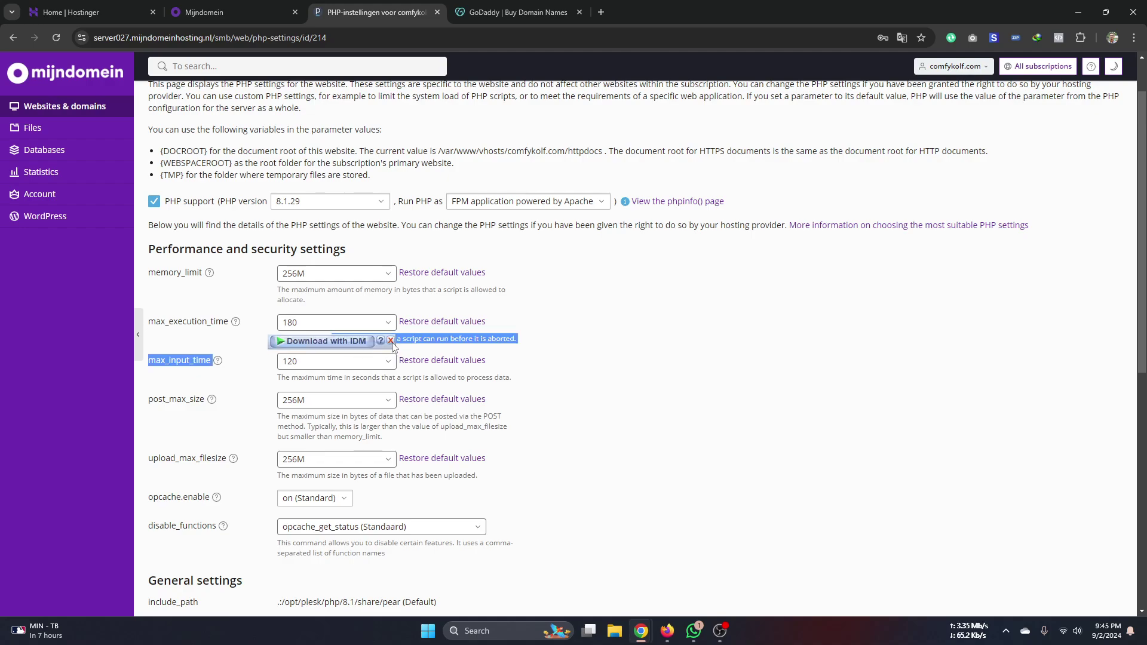
{"action": "left_click", "coordinate": [393, 344]}
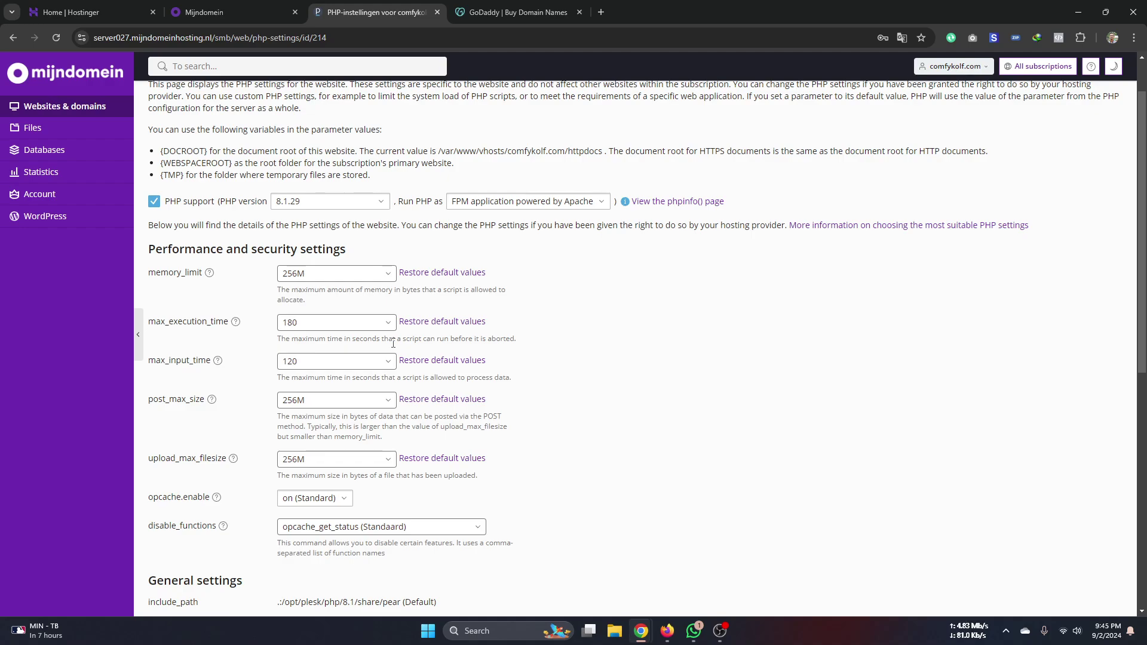
{"action": "left_click", "coordinate": [334, 322]}
{"action": "left_click", "coordinate": [345, 324]}
{"action": "left_click_drag", "start_coordinate": [345, 324], "coordinate": [278, 327]}
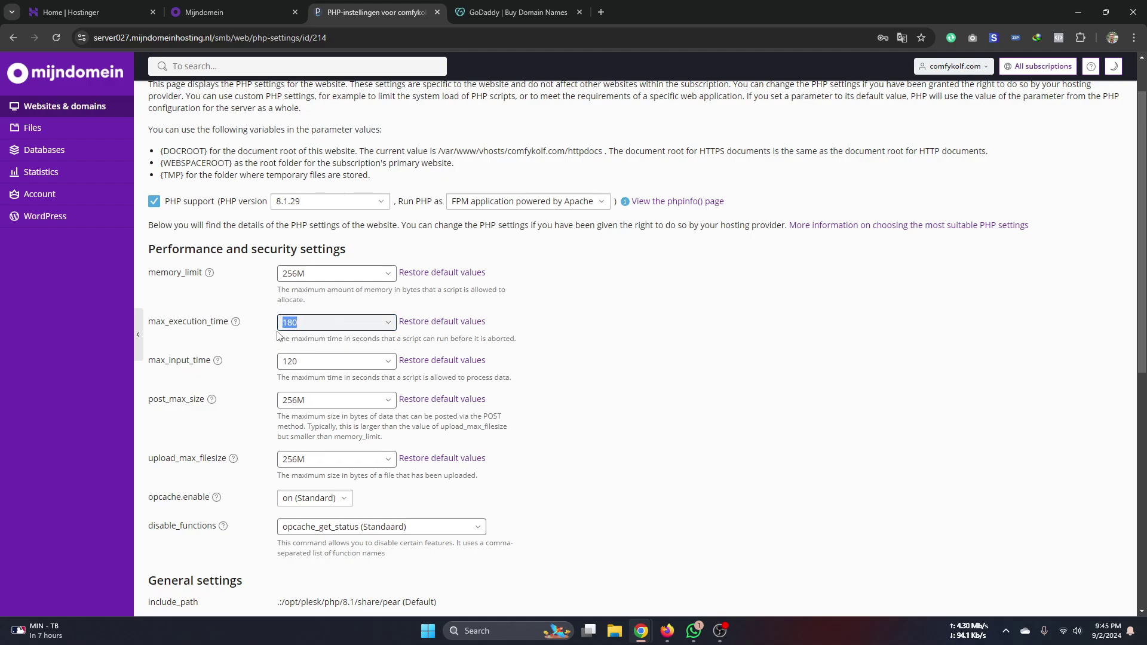
{"action": "left_click", "coordinate": [304, 324]}
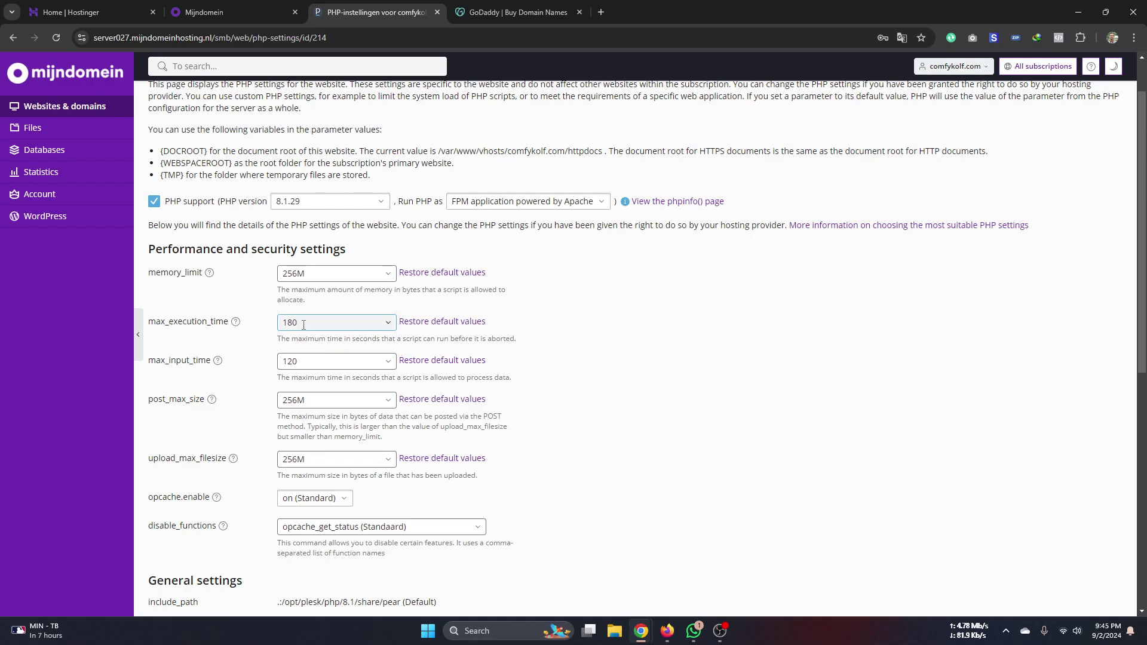
{"action": "left_click_drag", "start_coordinate": [304, 325], "coordinate": [281, 330]}
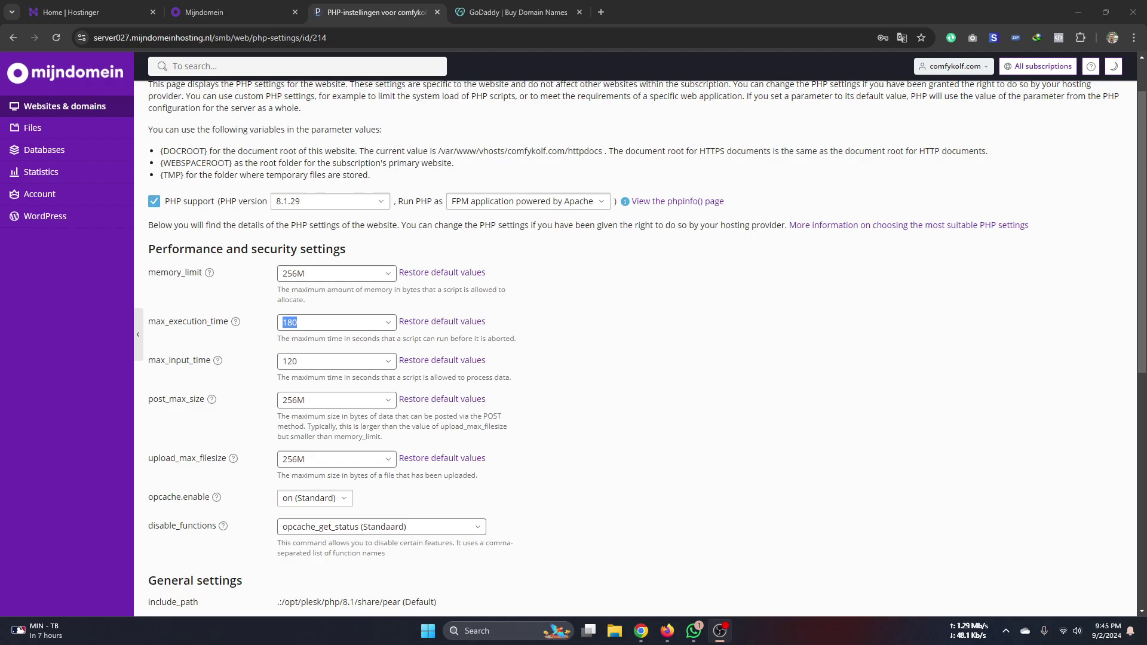
{"action": "left_click", "coordinate": [244, 379]}
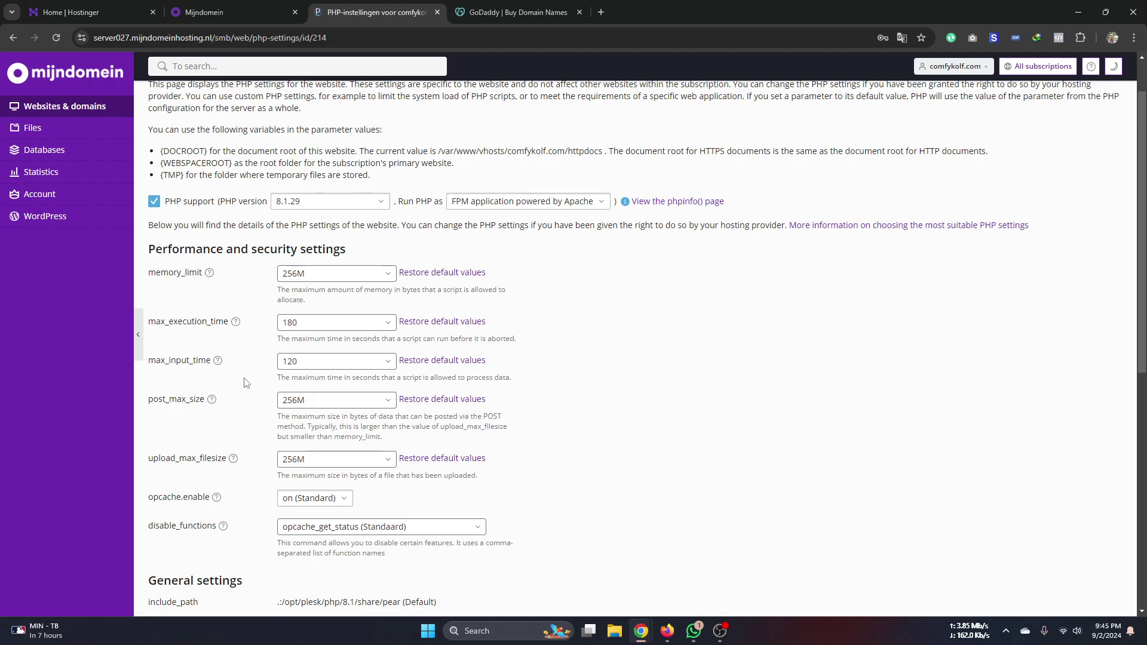
{"action": "double_click", "coordinate": [289, 322]}
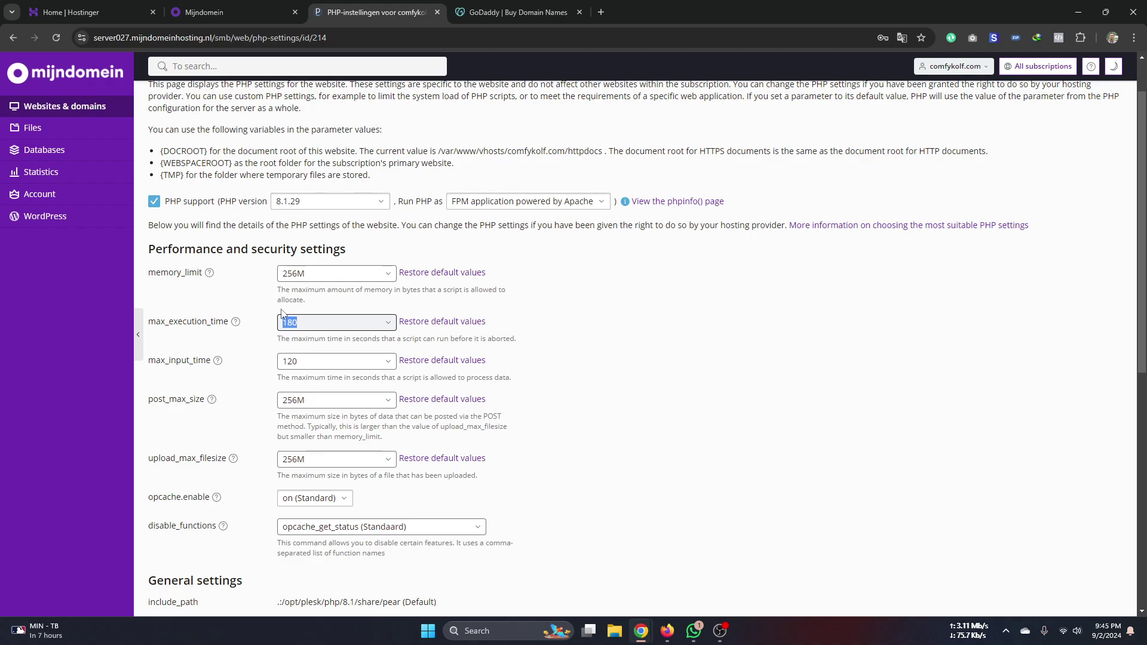
{"action": "left_click", "coordinate": [306, 320]}
{"action": "left_click_drag", "start_coordinate": [313, 322], "coordinate": [284, 336]}
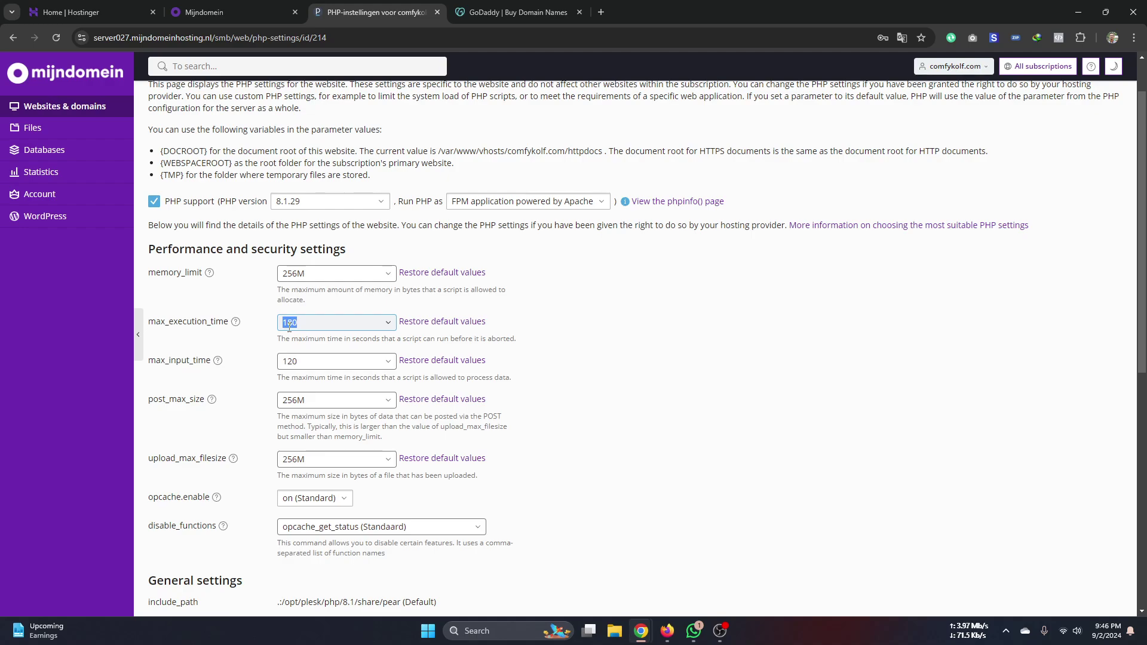
{"action": "key", "text": "Right"}
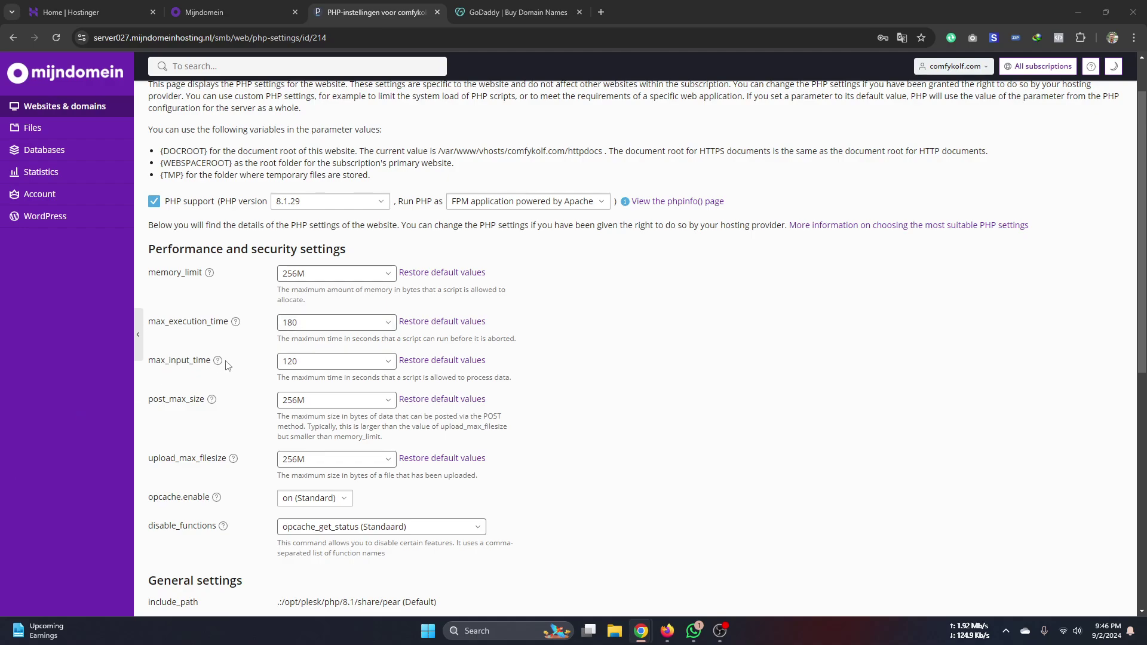
{"action": "double_click", "coordinate": [317, 323]}
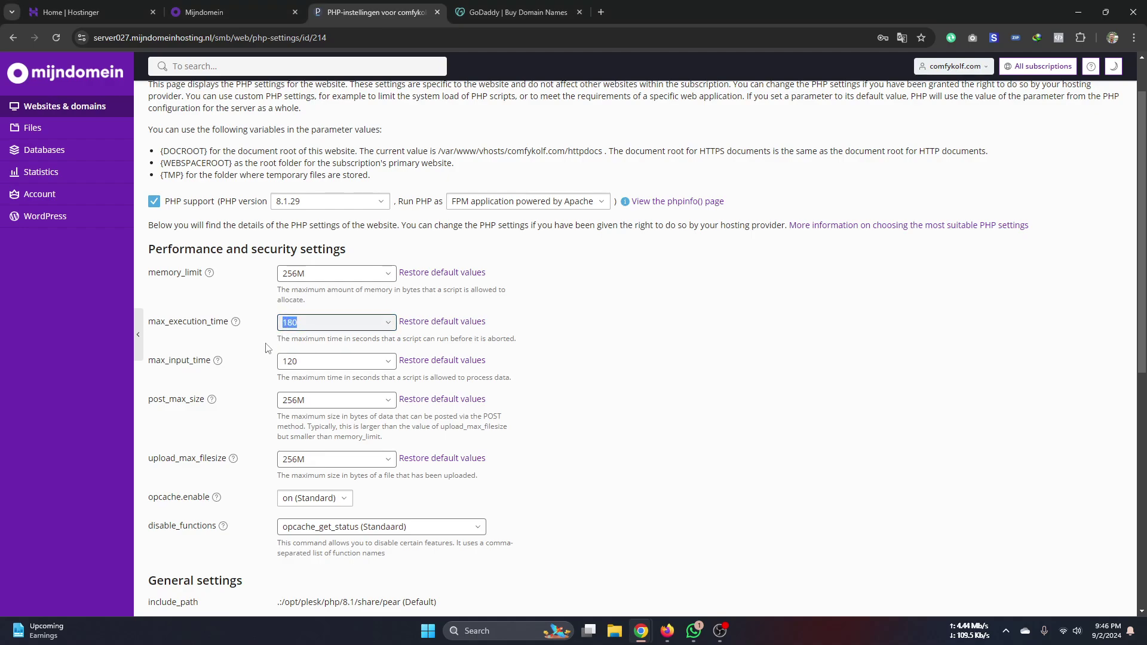
{"action": "left_click", "coordinate": [317, 325]}
{"action": "left_click_drag", "start_coordinate": [302, 362], "coordinate": [278, 378]}
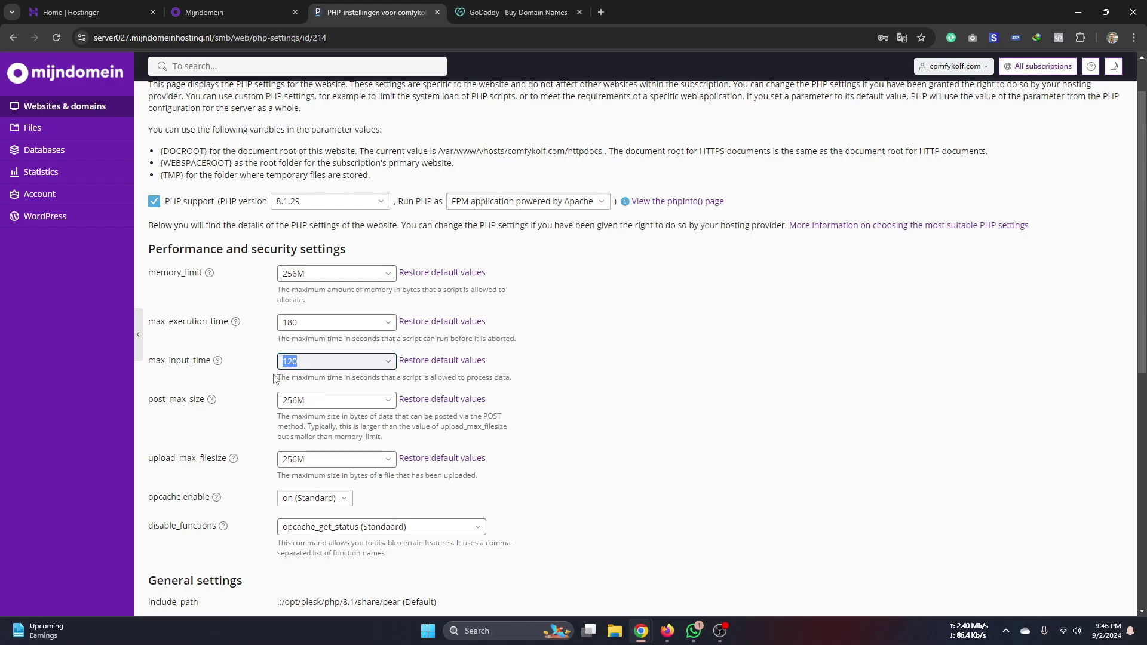
{"action": "left_click", "coordinate": [297, 365]}
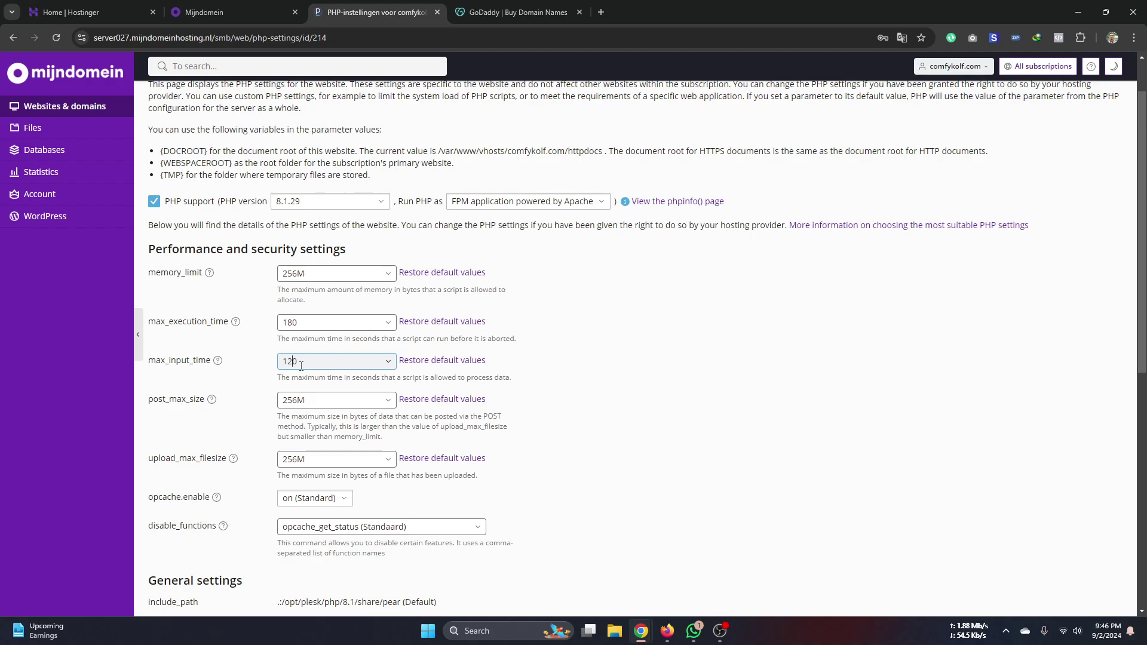
{"action": "double_click", "coordinate": [301, 367]}
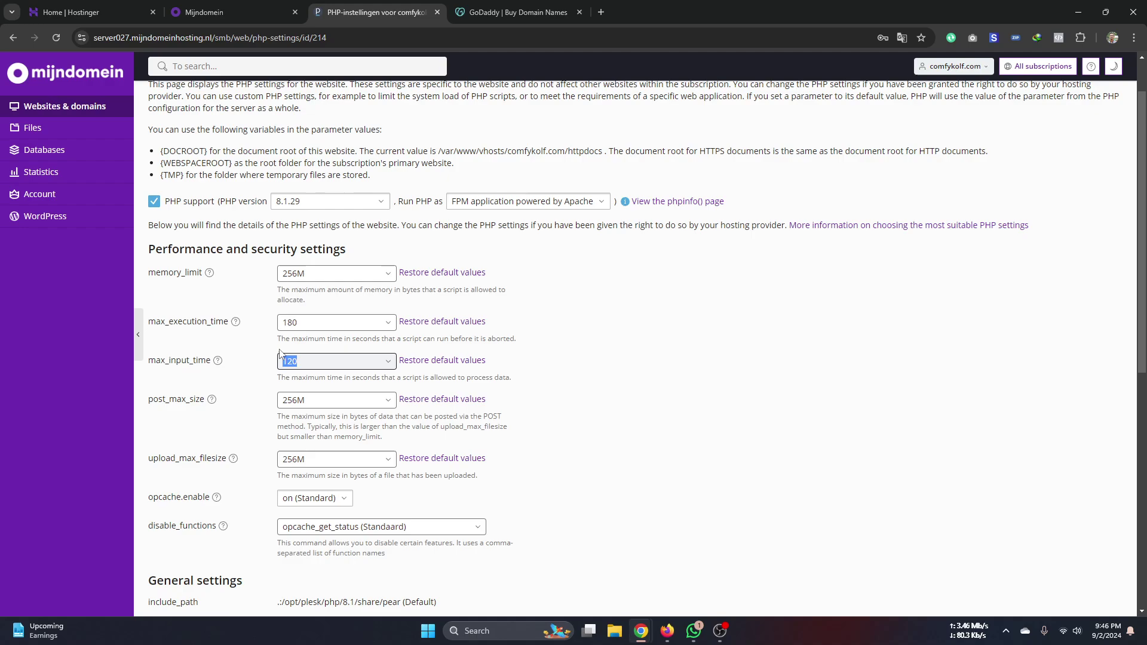
{"action": "left_click", "coordinate": [292, 400]}
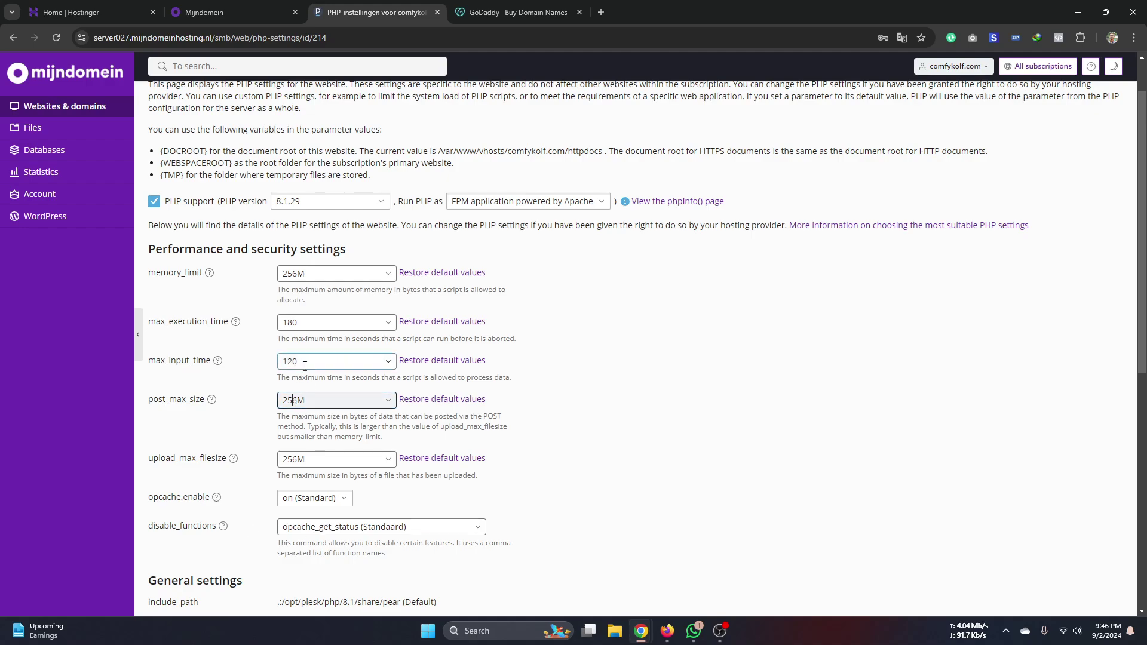
{"action": "scroll", "coordinate": [305, 366], "scroll_direction": "down", "scroll_amount": 8}
{"action": "scroll", "coordinate": [363, 385], "scroll_direction": "up", "scroll_amount": 6}
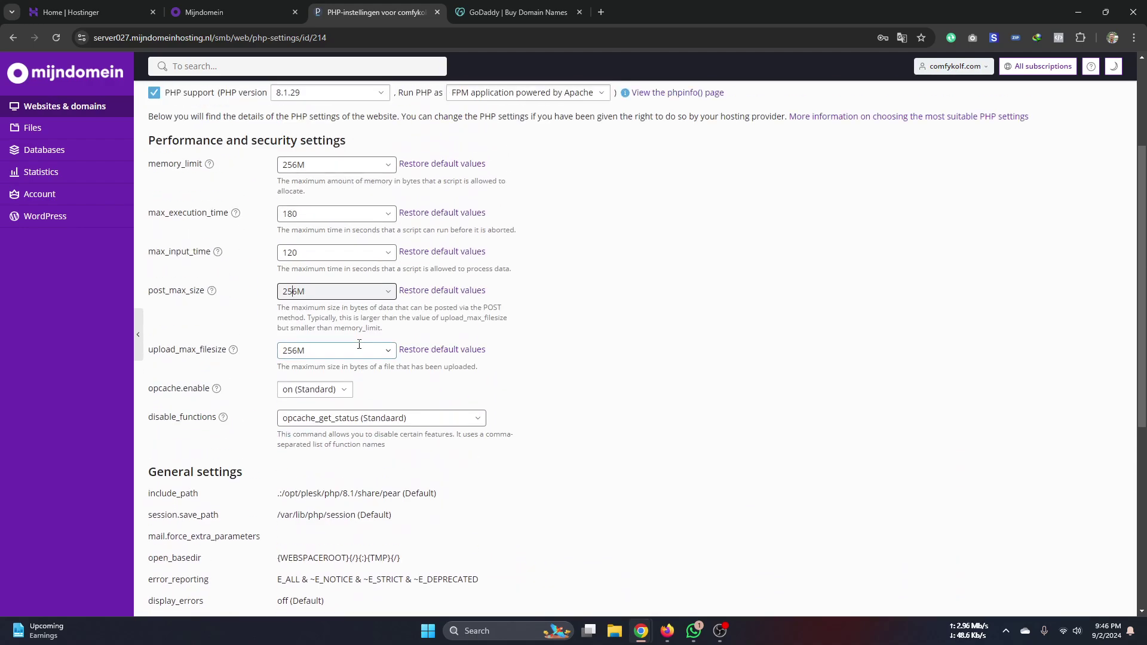
{"action": "scroll", "coordinate": [359, 344], "scroll_direction": "up", "scroll_amount": 2}
{"action": "left_click", "coordinate": [258, 290]}
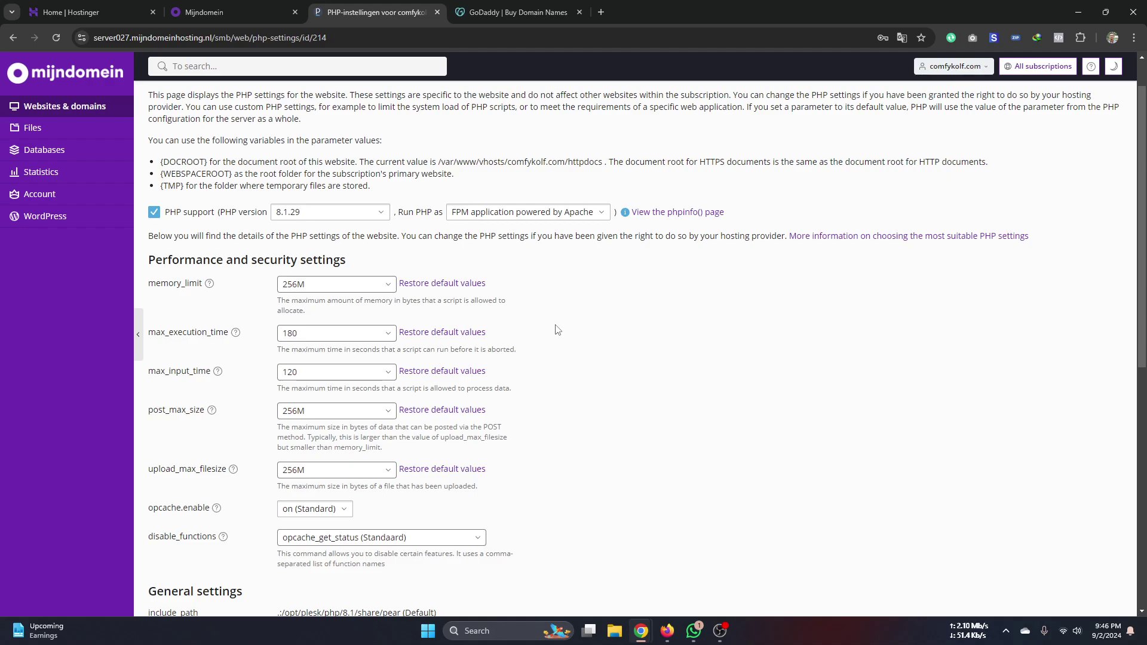
{"action": "left_click", "coordinate": [355, 285]}
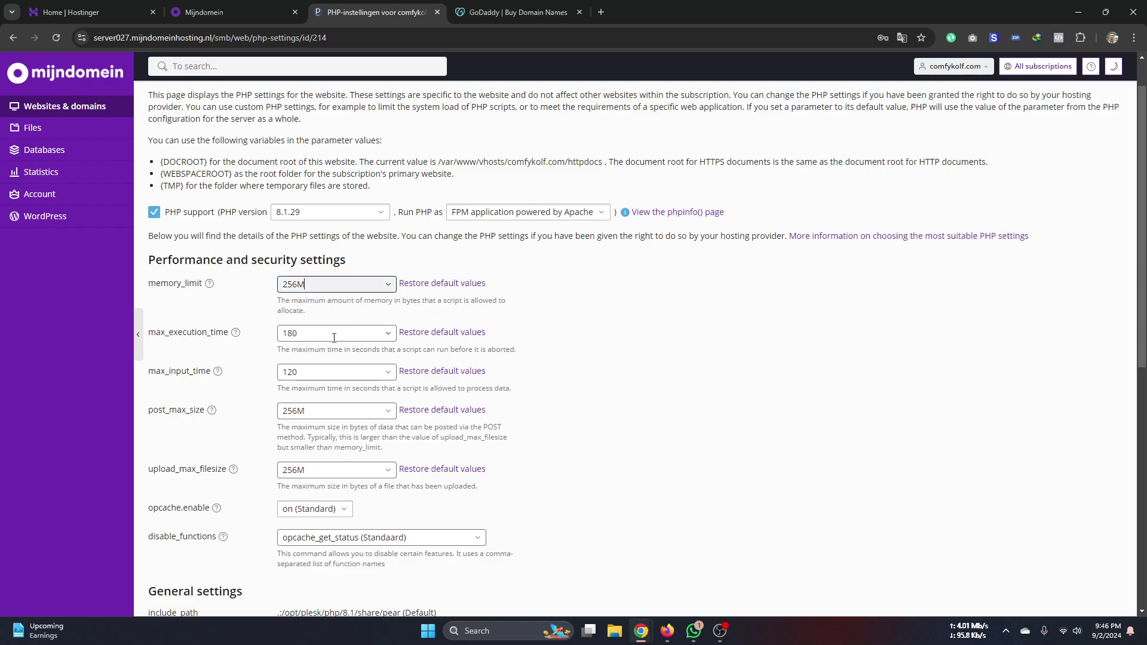
{"action": "left_click", "coordinate": [336, 410]}
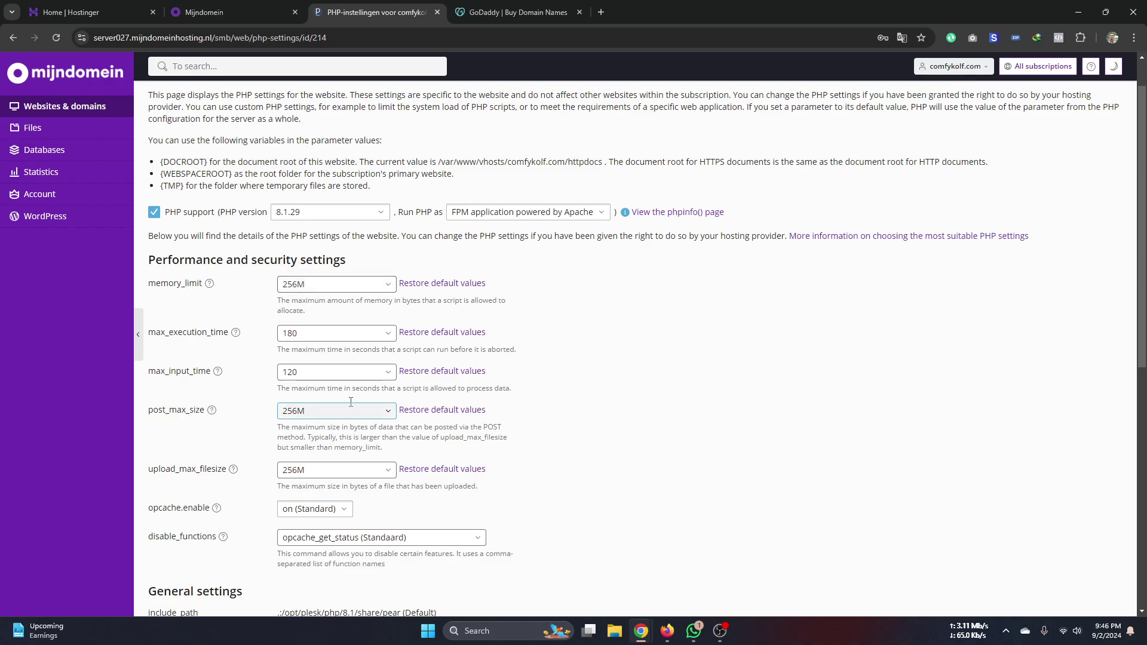
{"action": "left_click", "coordinate": [657, 405]}
{"action": "scroll", "coordinate": [281, 227], "scroll_direction": "up", "scroll_amount": 1}
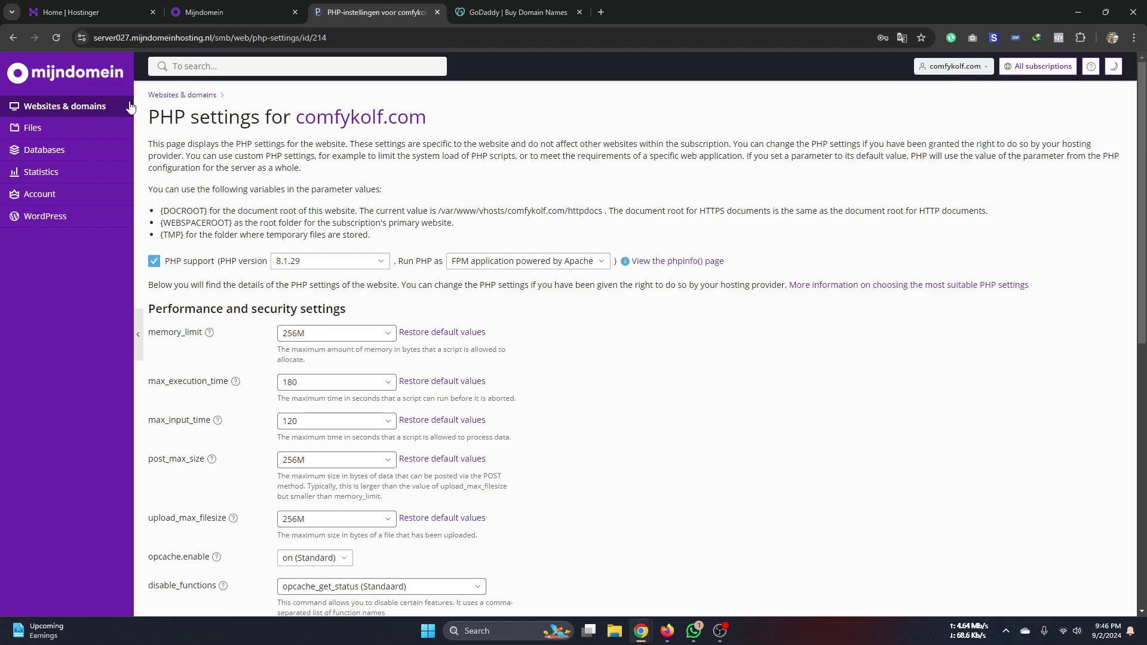
- Use the Websites & domains breadcrumb and scroll to the comfykolf.com dashboard showing PHP 8.1.29
{"action": "left_click", "coordinate": [174, 95]}
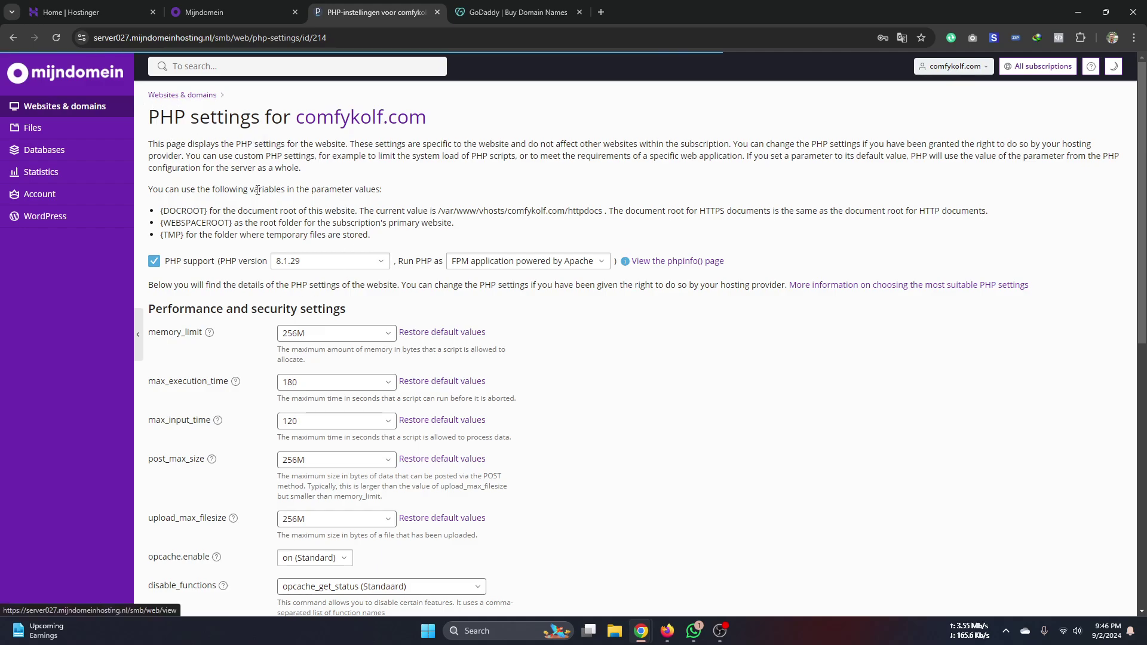
{"action": "scroll", "coordinate": [558, 410], "scroll_direction": "down", "scroll_amount": 3}
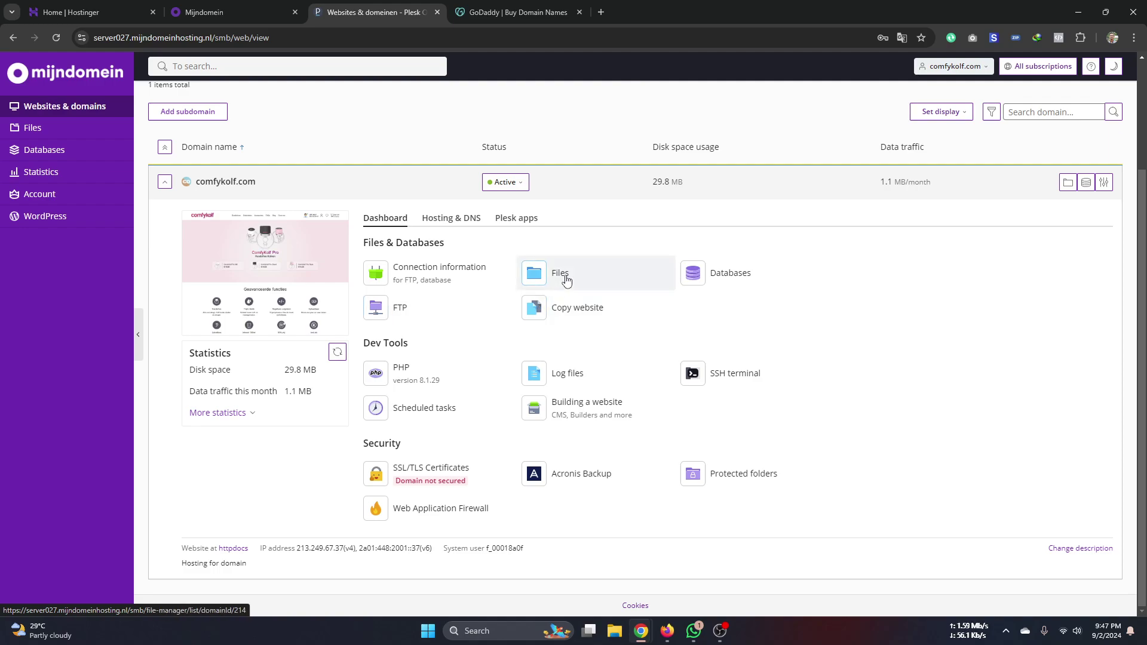
- Open comfykolf.com's File manager and browse into the empty httpdocs/wordpress folder
{"action": "left_click", "coordinate": [567, 280]}
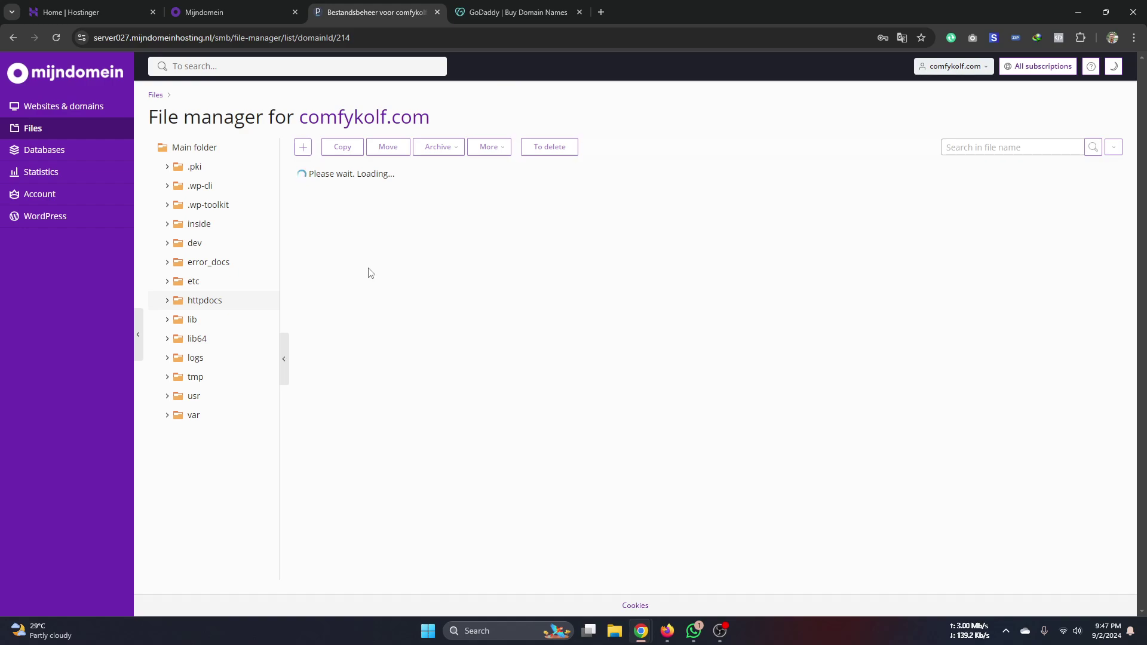
{"action": "left_click", "coordinate": [348, 200]}
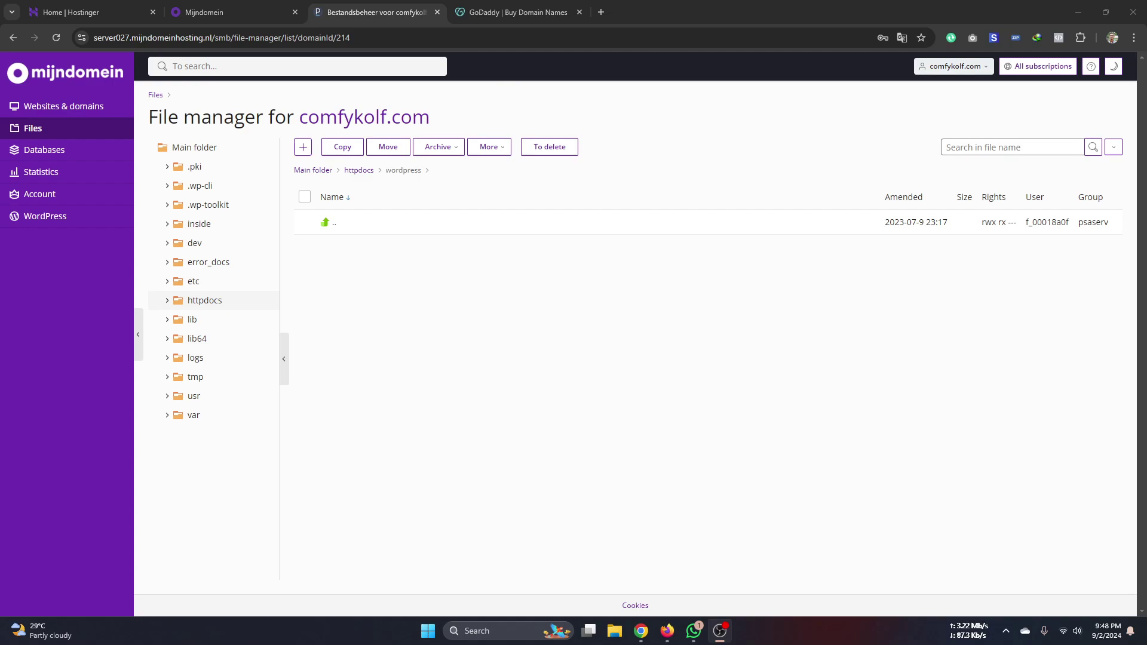
{"action": "left_click", "coordinate": [427, 349]}
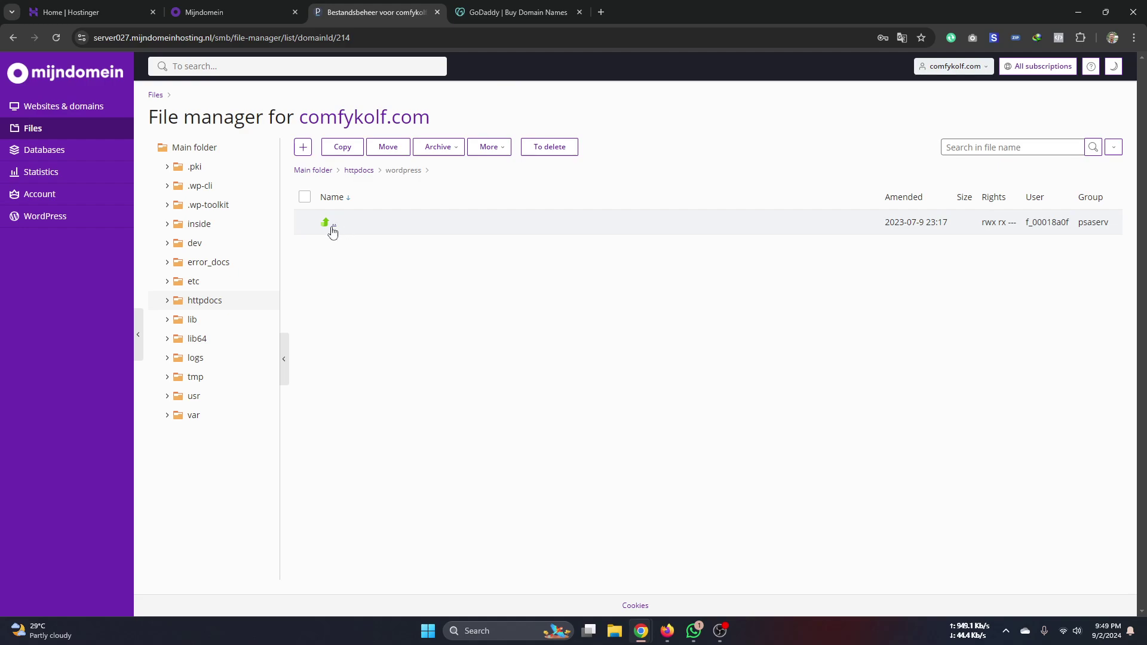
- Go back to Websites & domains and open comfykolf.com's Databases list, which is empty
{"action": "left_click", "coordinate": [13, 38]}
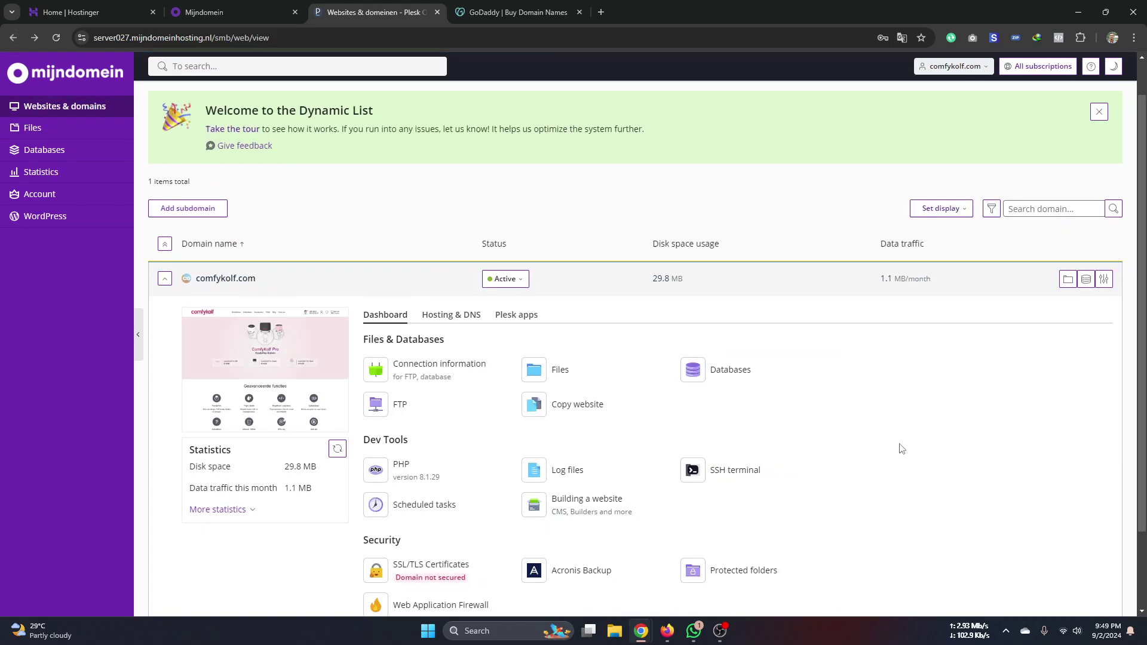
{"action": "scroll", "coordinate": [558, 370], "scroll_direction": "down", "scroll_amount": 2}
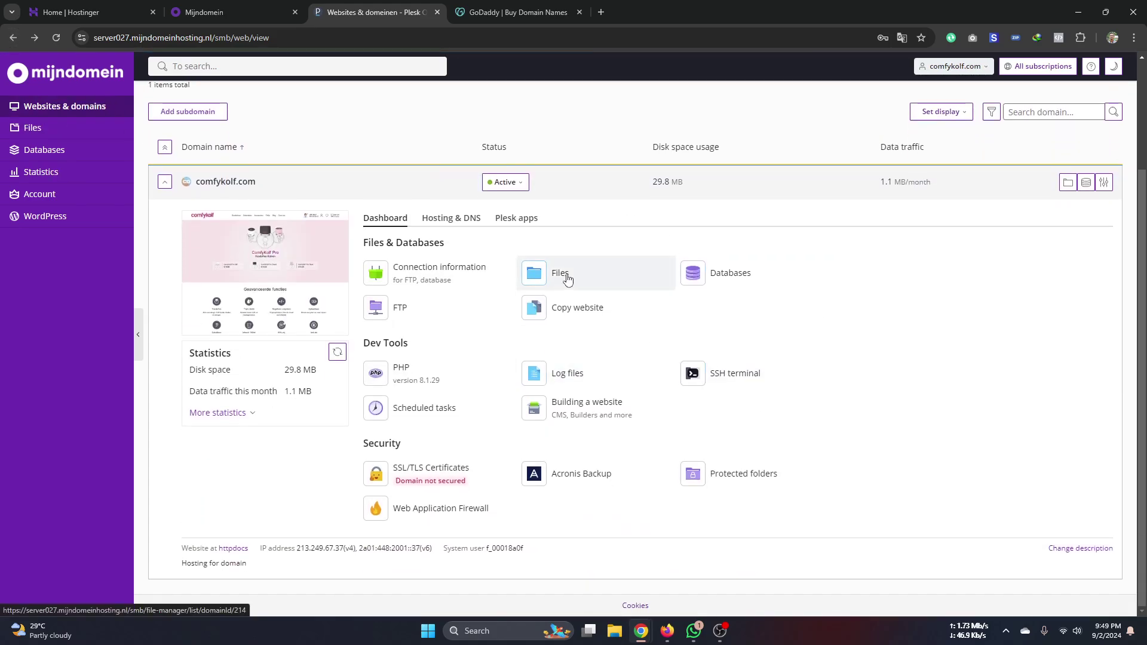
{"action": "left_click", "coordinate": [725, 282]}
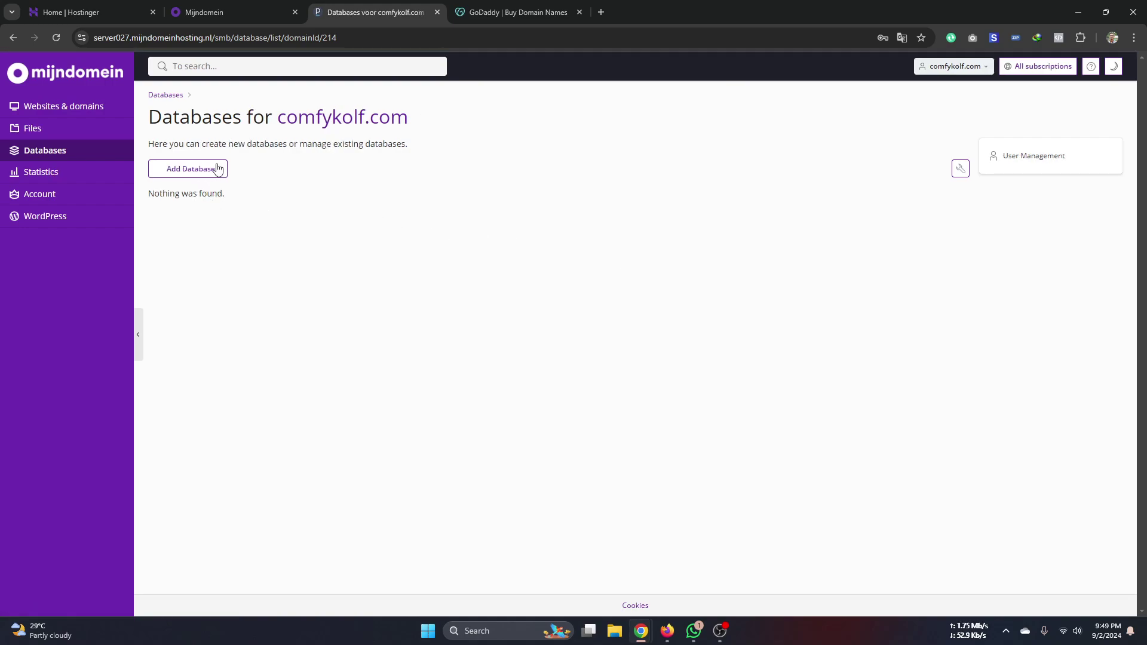
- Reopen the empty Databases list via the database icon, then return to the dashboard
{"action": "left_click", "coordinate": [21, 39]}
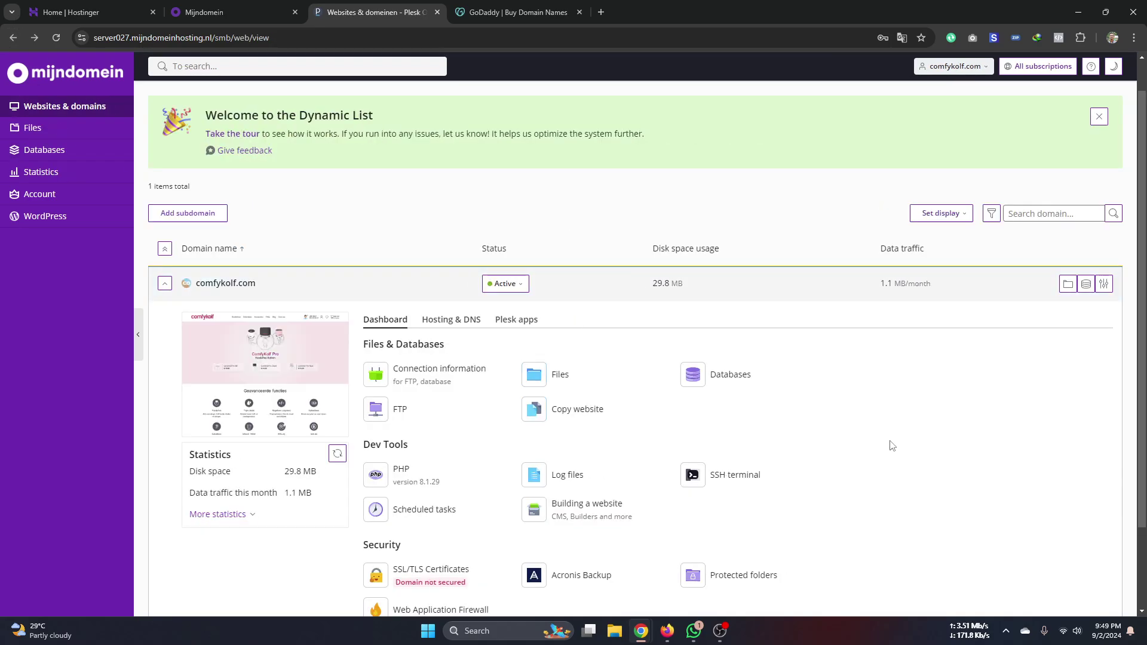
{"action": "scroll", "coordinate": [995, 335], "scroll_direction": "down", "scroll_amount": 2}
{"action": "scroll", "coordinate": [995, 335], "scroll_direction": "up", "scroll_amount": 2}
{"action": "left_click", "coordinate": [1086, 302]}
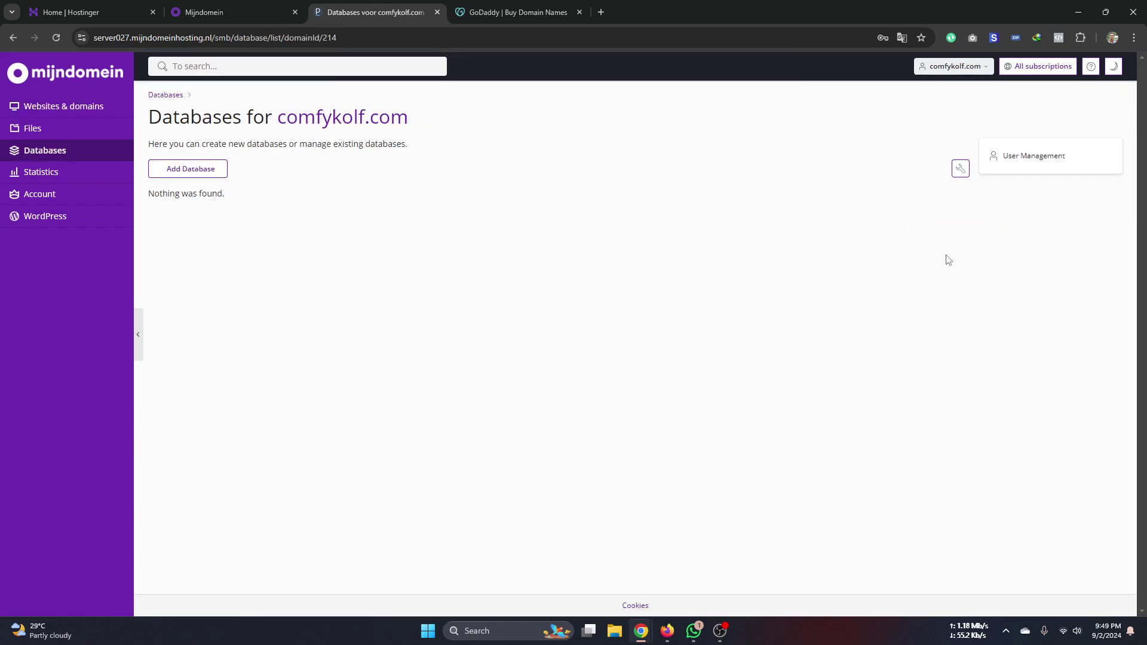
{"action": "left_click", "coordinate": [13, 39]}
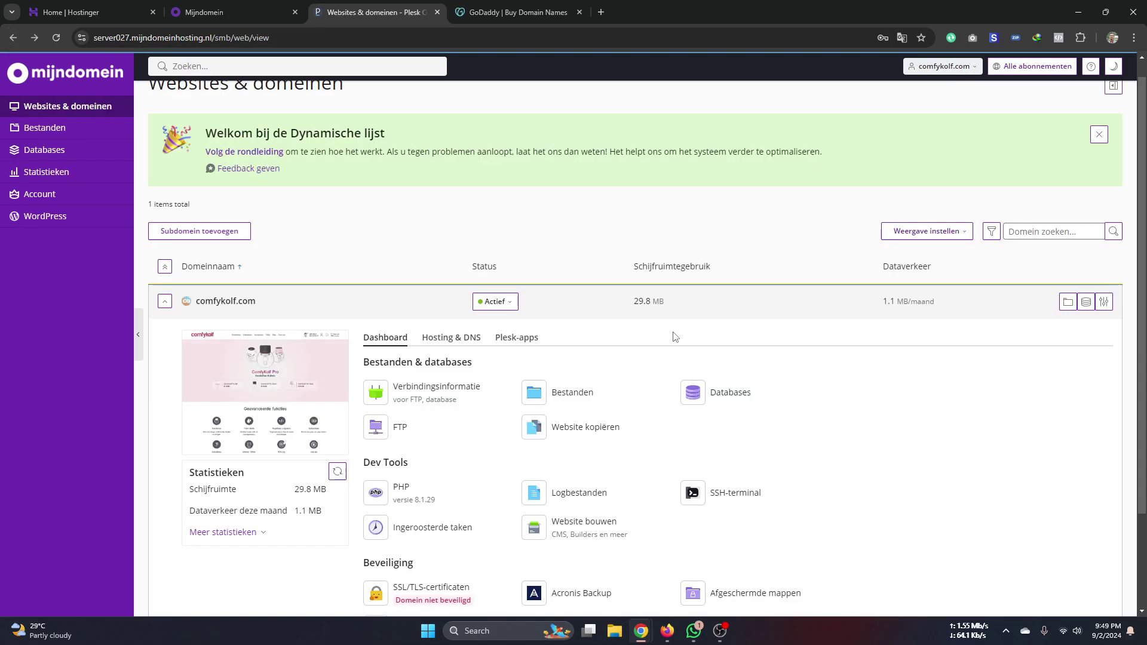
{"action": "scroll", "coordinate": [520, 382], "scroll_direction": "down", "scroll_amount": 2}
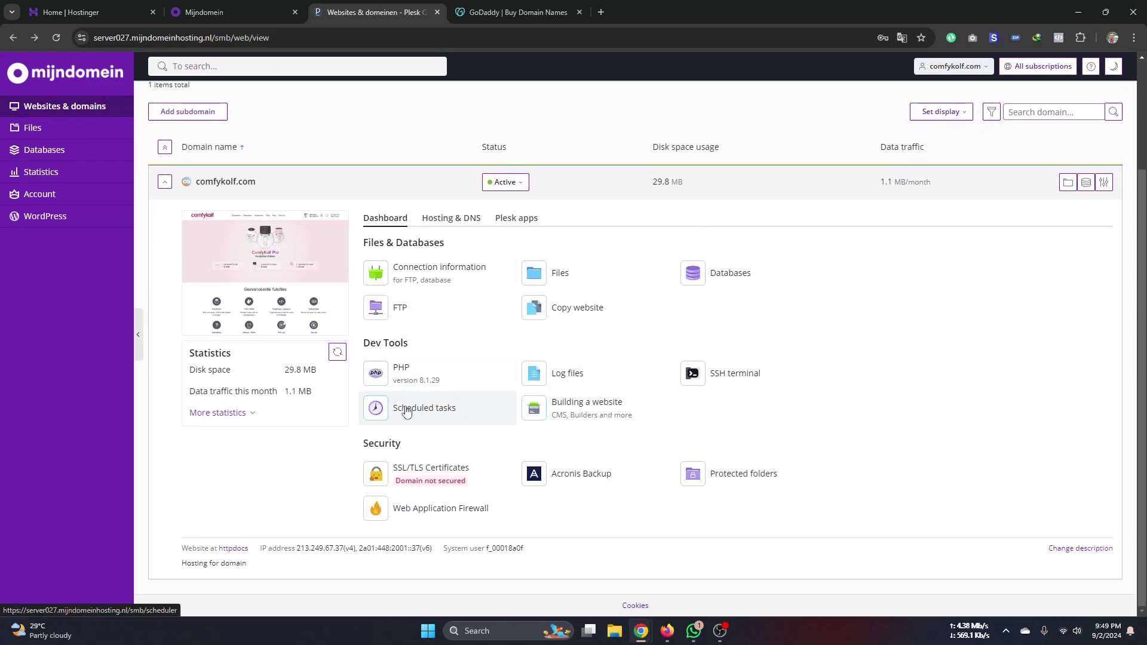
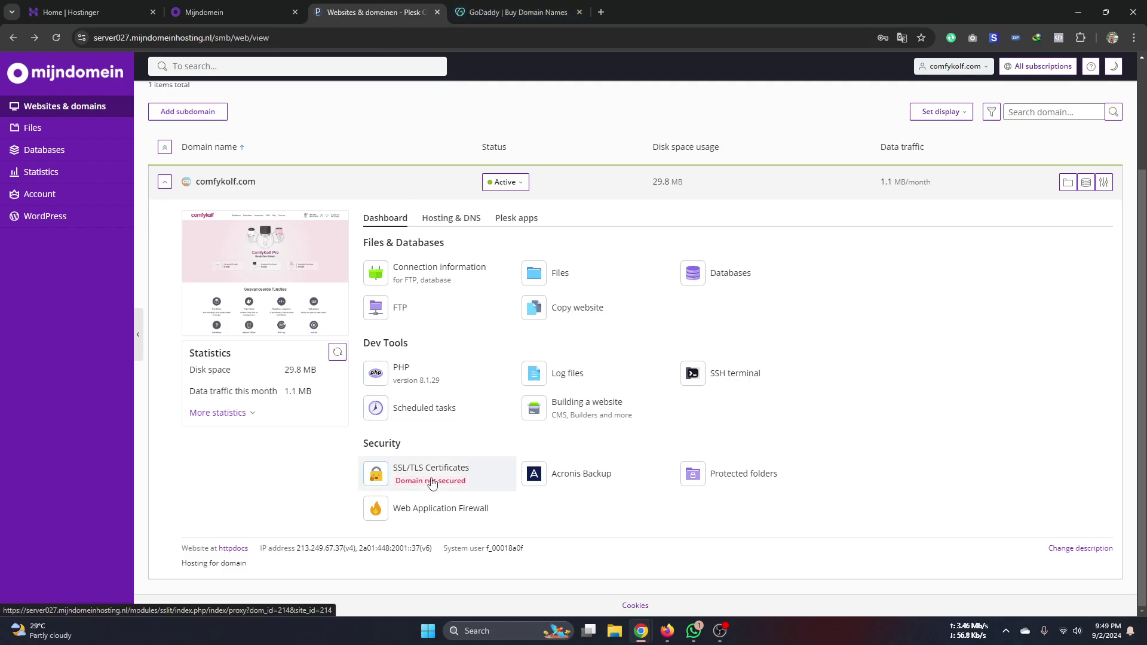
- Move from the Mijndomein tab to the Hostinger hPanel dashboard for webeverr.com
{"action": "left_click", "coordinate": [192, 12]}
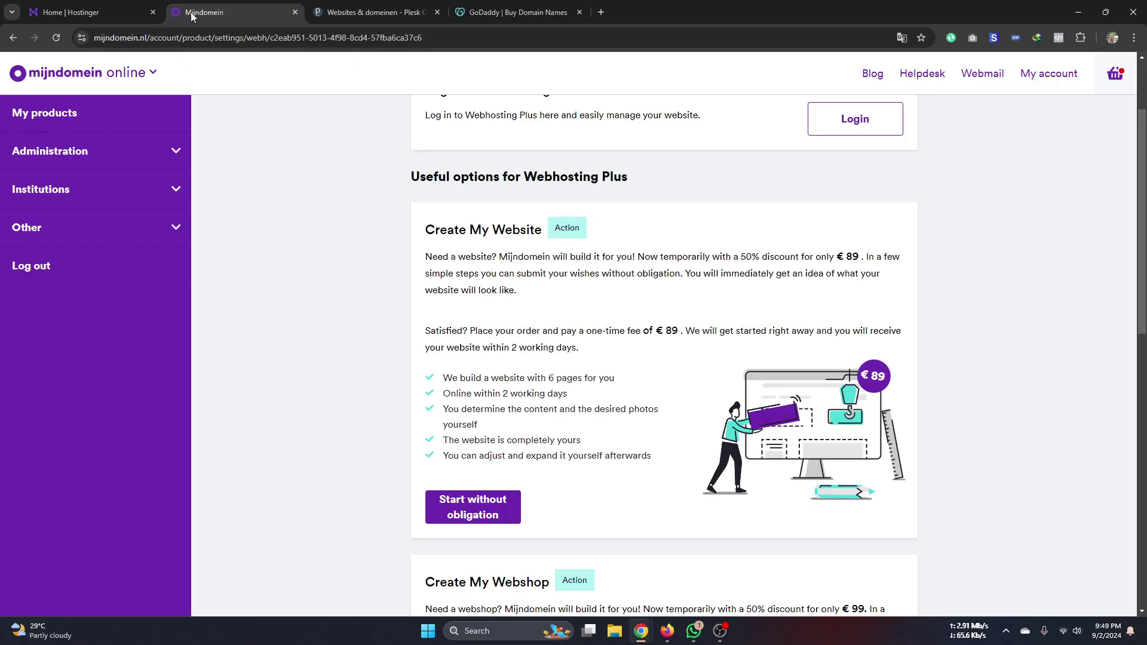
{"action": "left_click", "coordinate": [99, 12]}
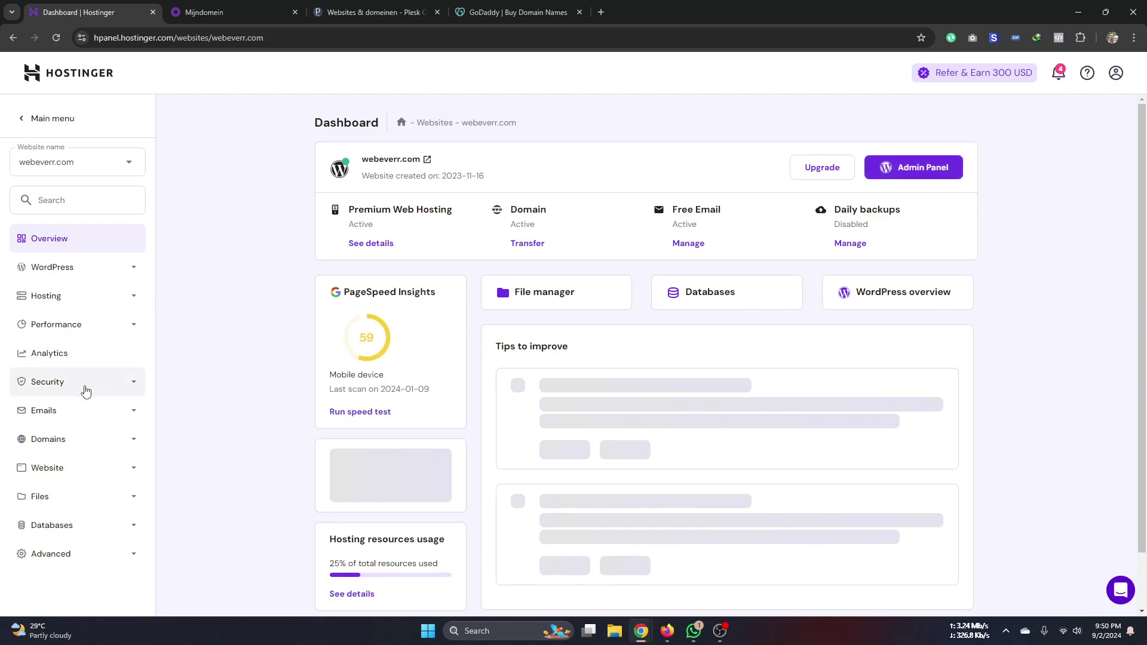
- Confirm webeverr.com's lifetime Let's Encrypt certificate under Security > SSL, then return to Mijndomein Webhosting Plus
{"action": "left_click", "coordinate": [77, 387]}
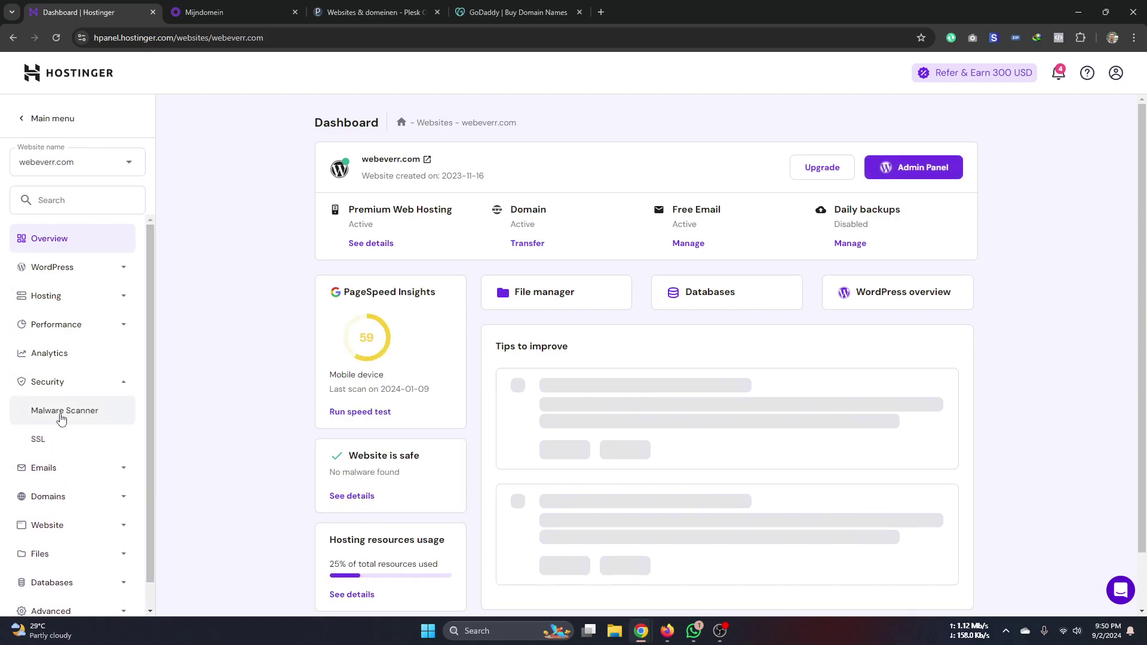
{"action": "left_click", "coordinate": [45, 444]}
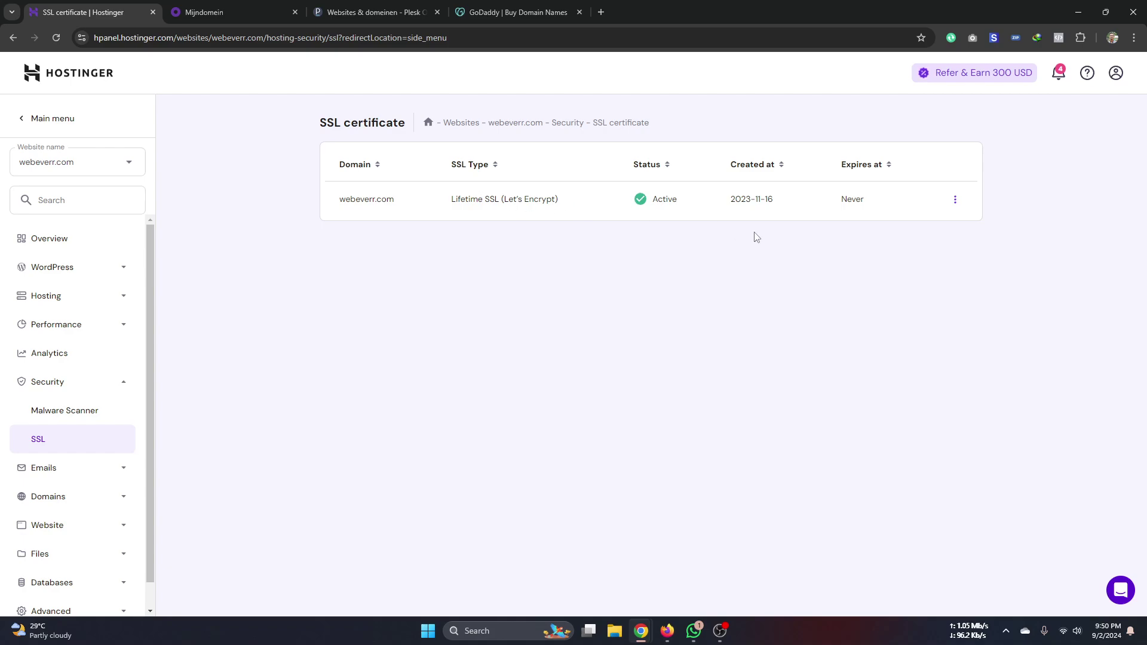
{"action": "left_click", "coordinate": [955, 200]}
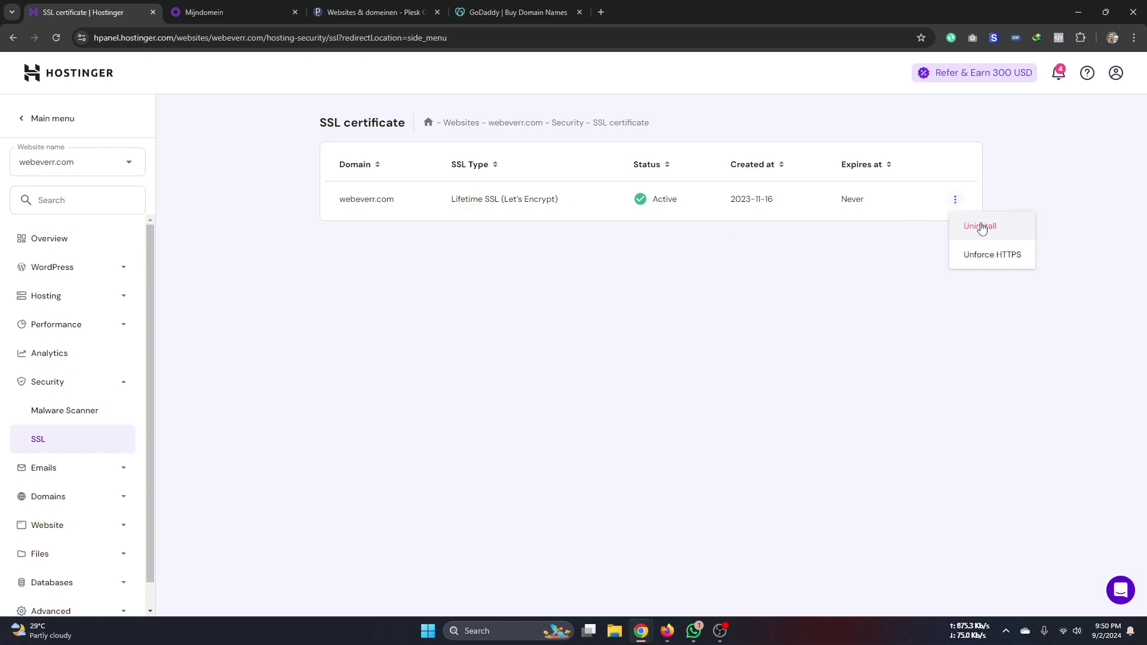
{"action": "left_click", "coordinate": [586, 262]}
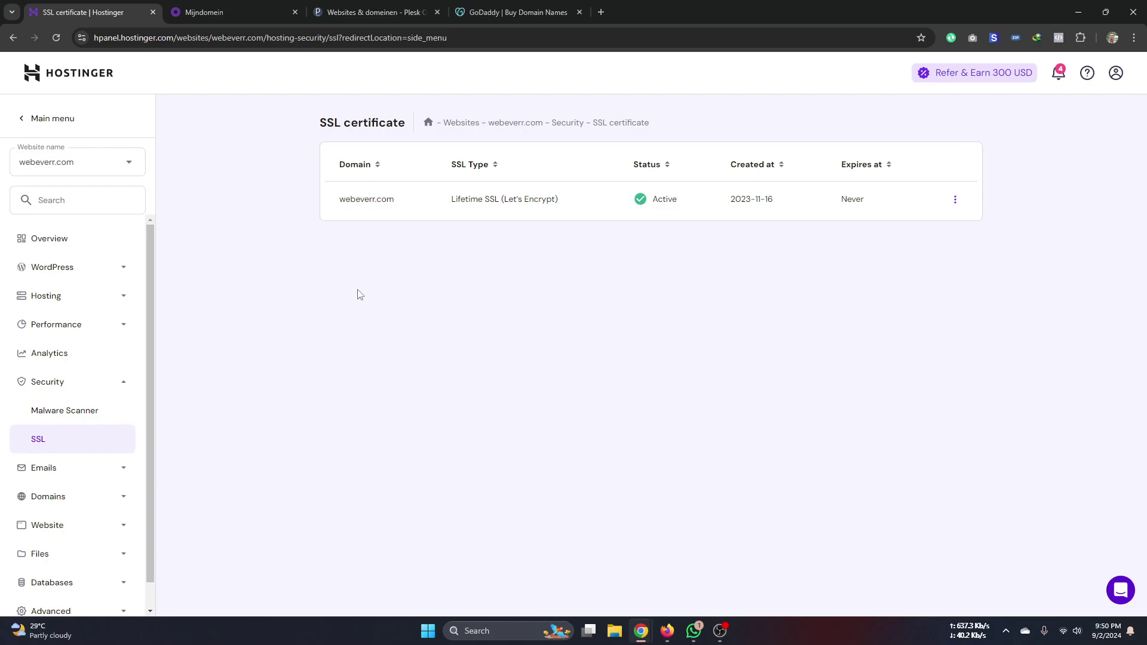
{"action": "left_click", "coordinate": [256, 9]}
{"action": "scroll", "coordinate": [296, 230], "scroll_direction": "up", "scroll_amount": 2}
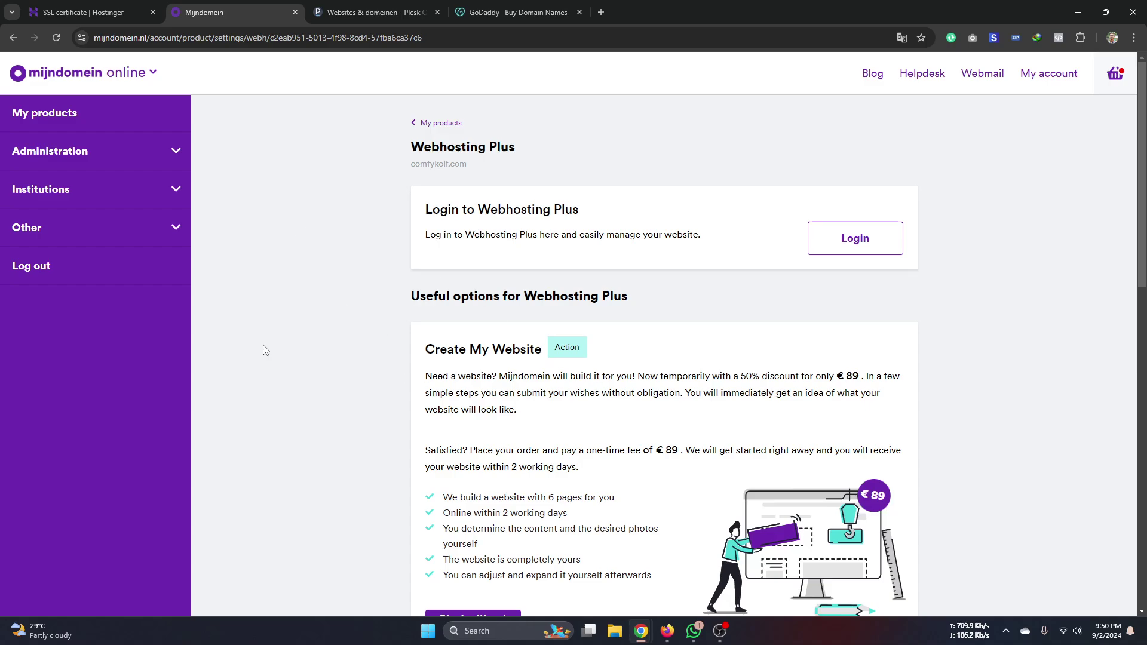
- Scroll the Webhosting Plus offers, check the Hostinger SSL tab, then go to Plesk Websites & domeinen
{"action": "scroll", "coordinate": [265, 351], "scroll_direction": "down", "scroll_amount": 4}
{"action": "scroll", "coordinate": [265, 350], "scroll_direction": "down", "scroll_amount": 10}
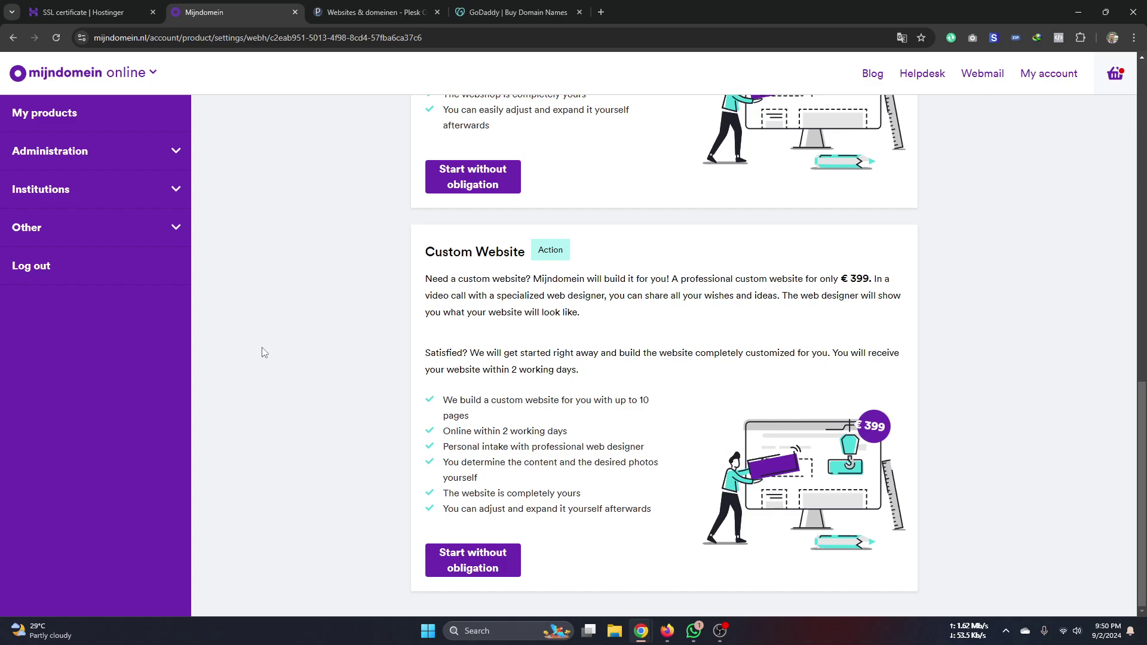
{"action": "left_click", "coordinate": [84, 12]}
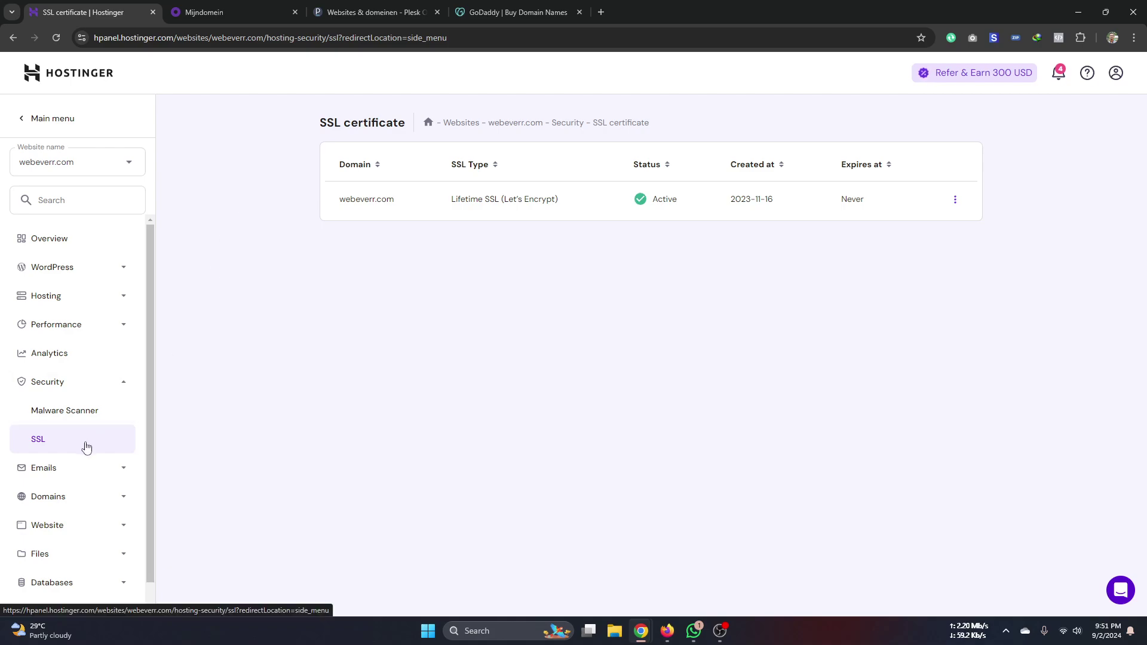
{"action": "left_click", "coordinate": [185, 18]}
{"action": "scroll", "coordinate": [268, 257], "scroll_direction": "up", "scroll_amount": 6}
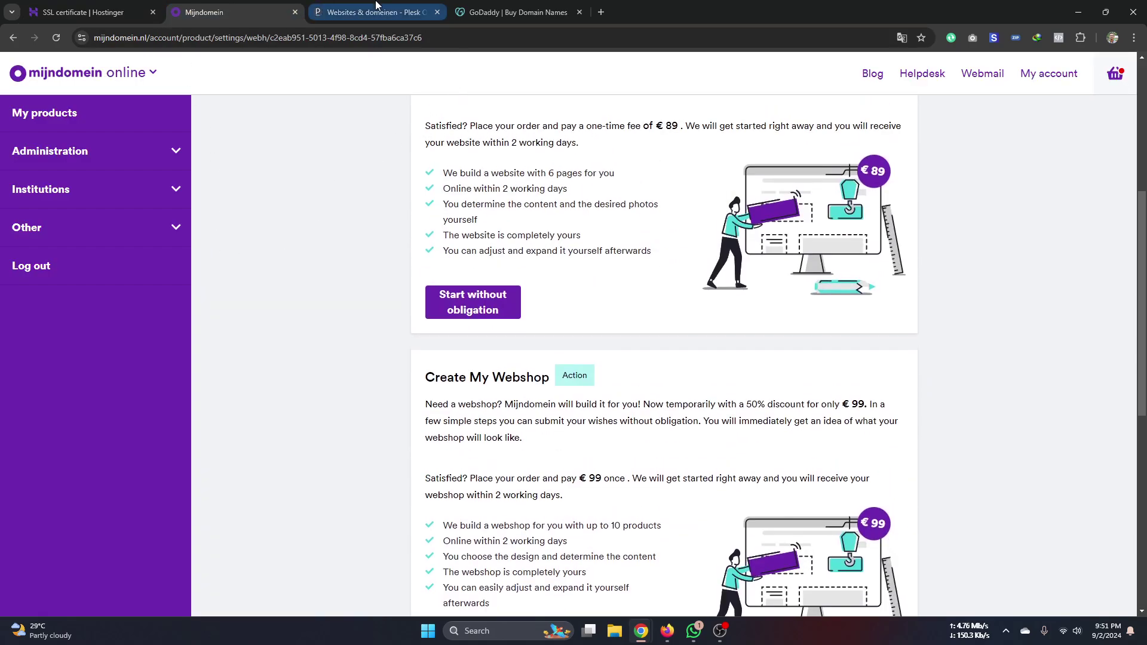
{"action": "left_click", "coordinate": [373, 12]}
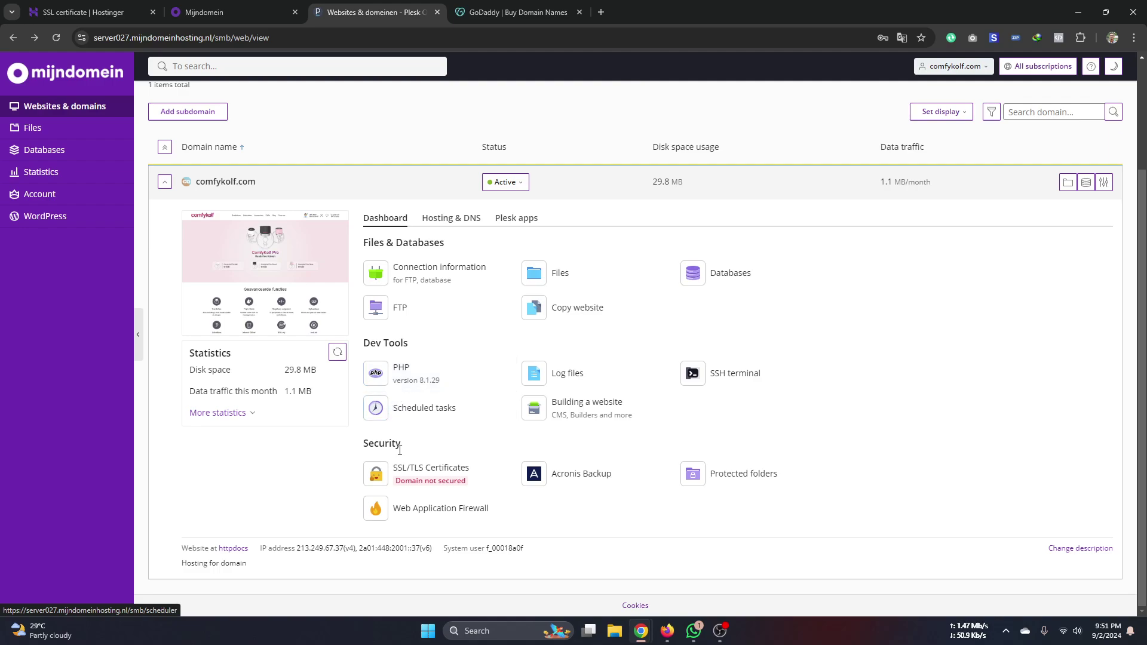
{"action": "left_click", "coordinate": [442, 474]}
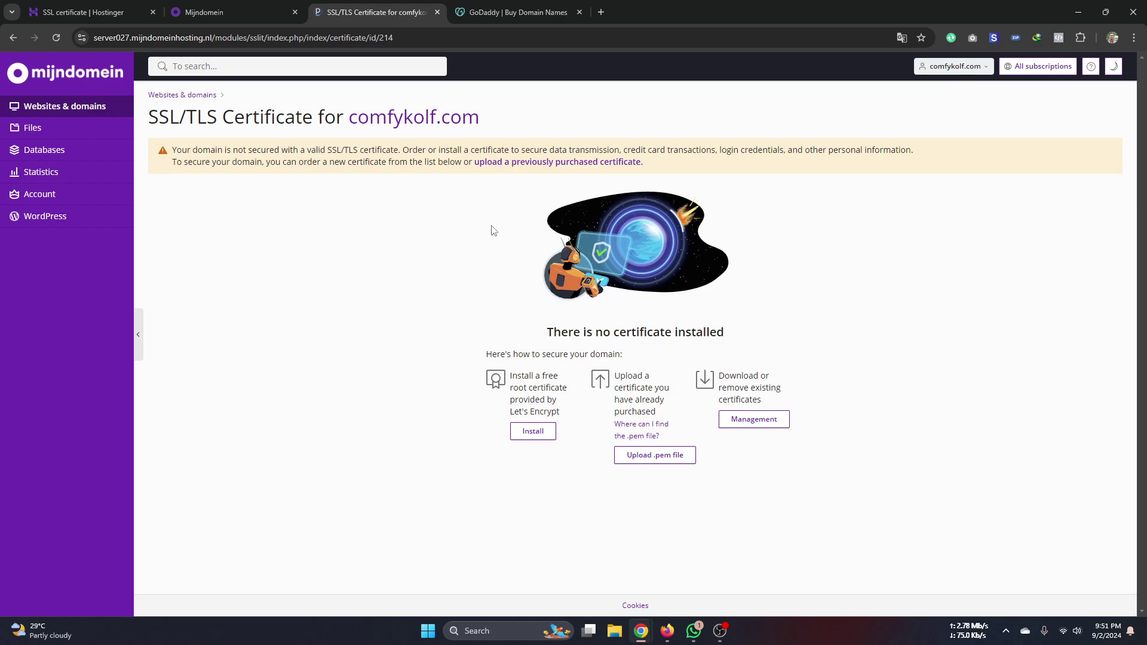
{"action": "left_click", "coordinate": [230, 14]}
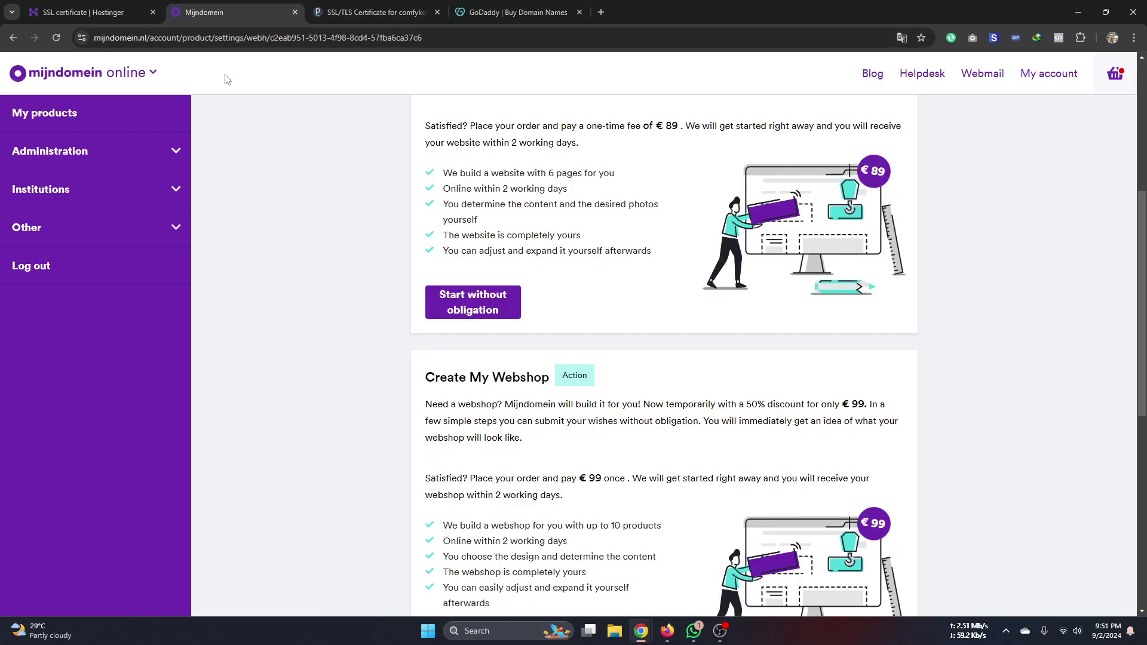
{"action": "scroll", "coordinate": [252, 176], "scroll_direction": "up", "scroll_amount": 5}
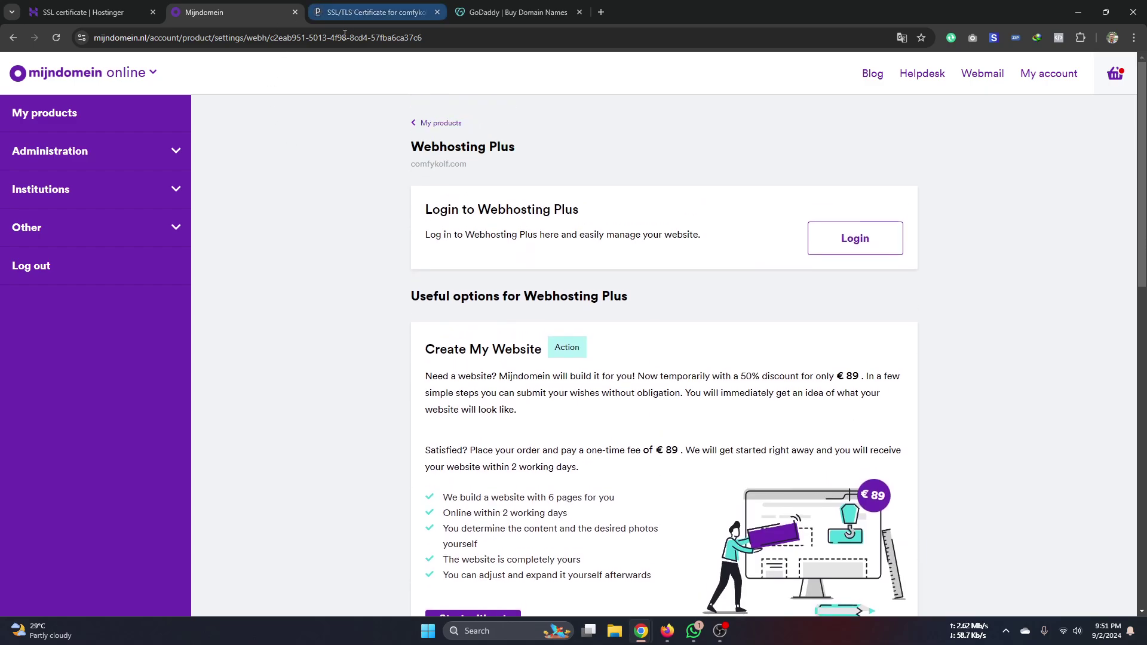
{"action": "left_click", "coordinate": [370, 13]}
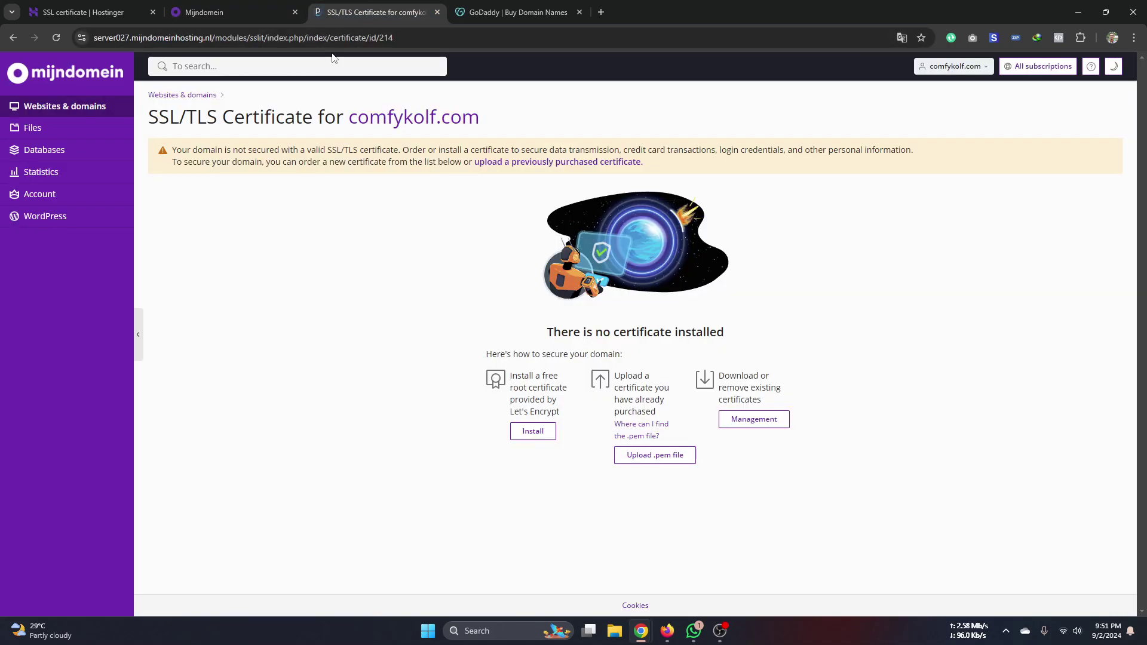
{"action": "left_click", "coordinate": [13, 37]}
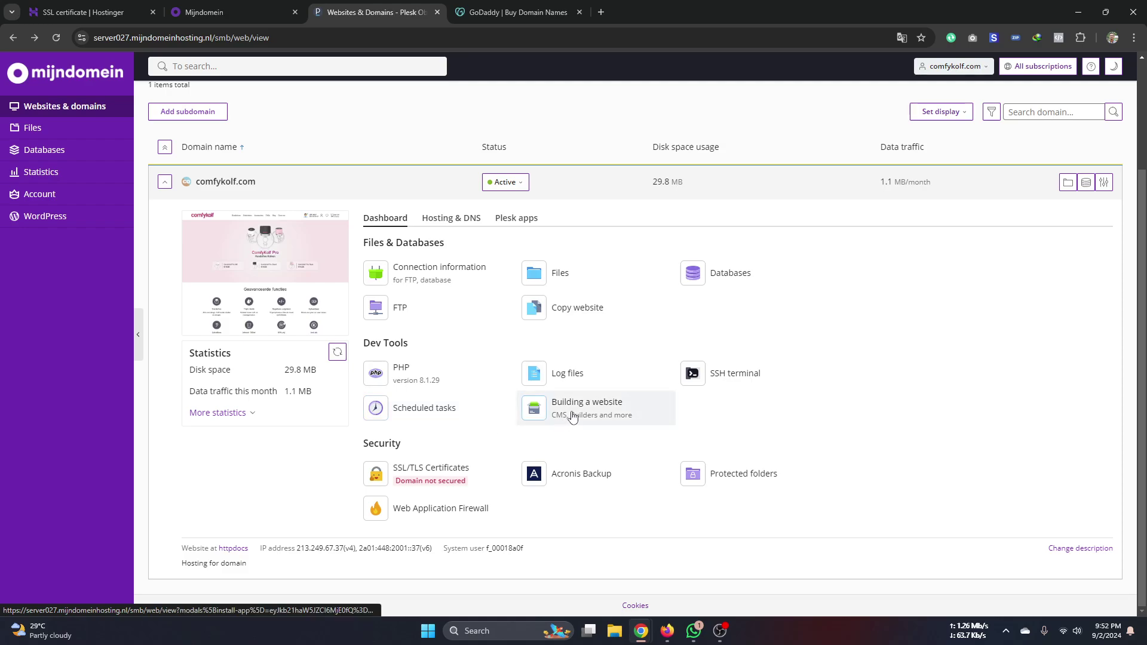
- Open comfykolf.com's empty Scheduled tasks list in Plesk and start a new browser tab
{"action": "left_click", "coordinate": [405, 413]}
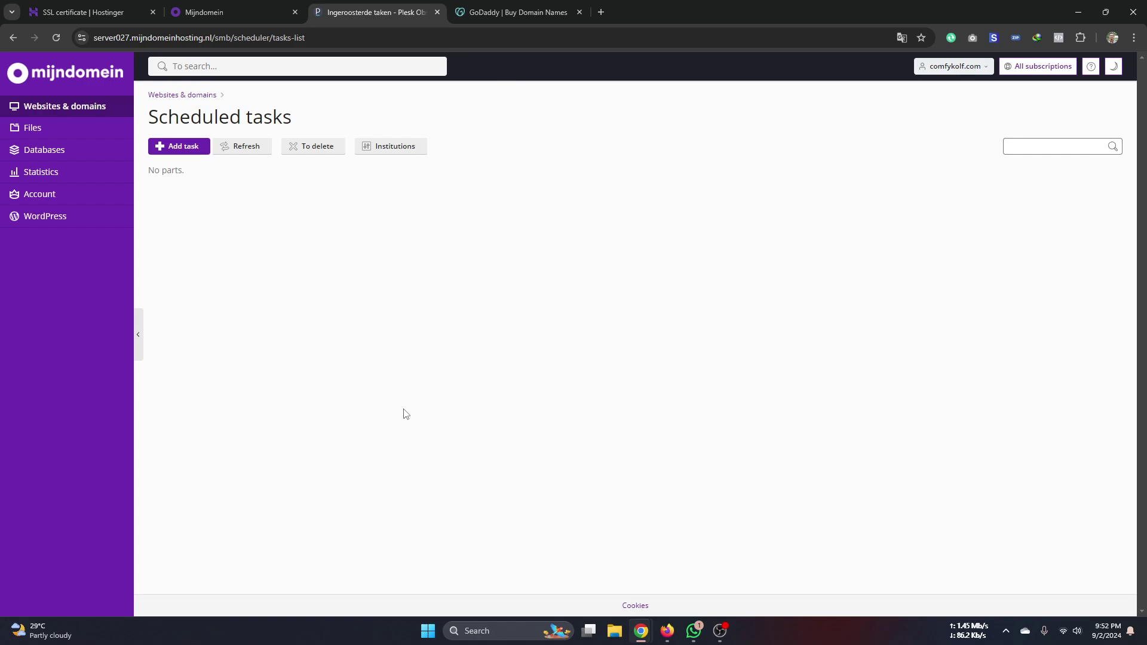
{"action": "left_click", "coordinate": [601, 12]}
- Draft the unsent query 'cron job in node' from the 'corn job' suggestions, then switch tabs
{"action": "type", "text": "co"}
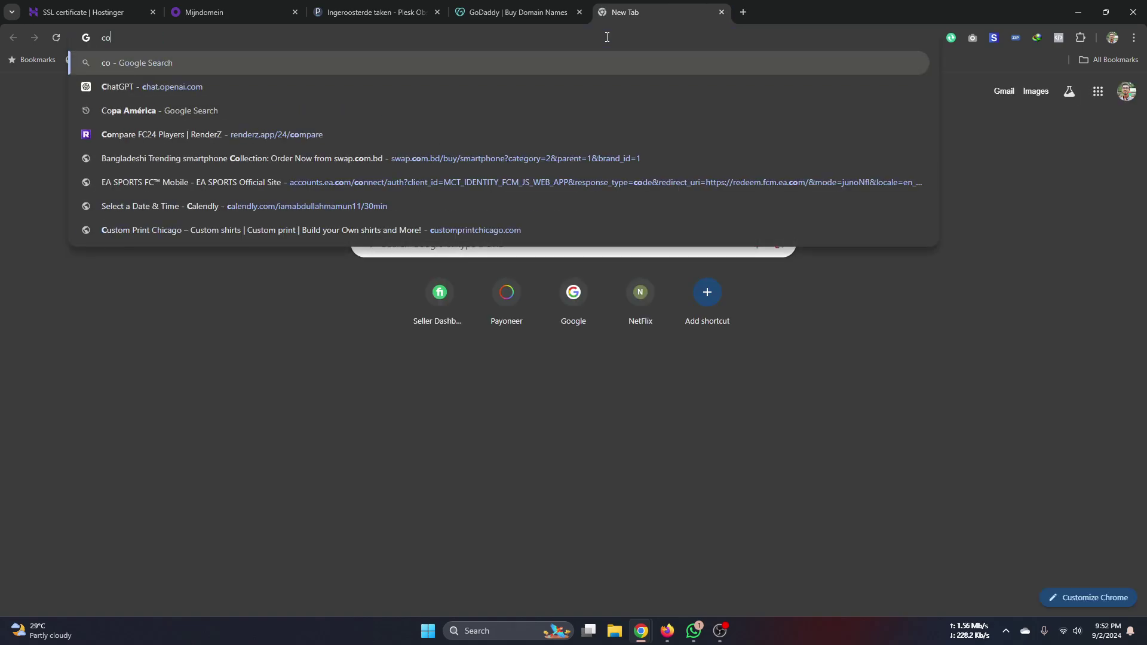
{"action": "type", "text": "rn job"}
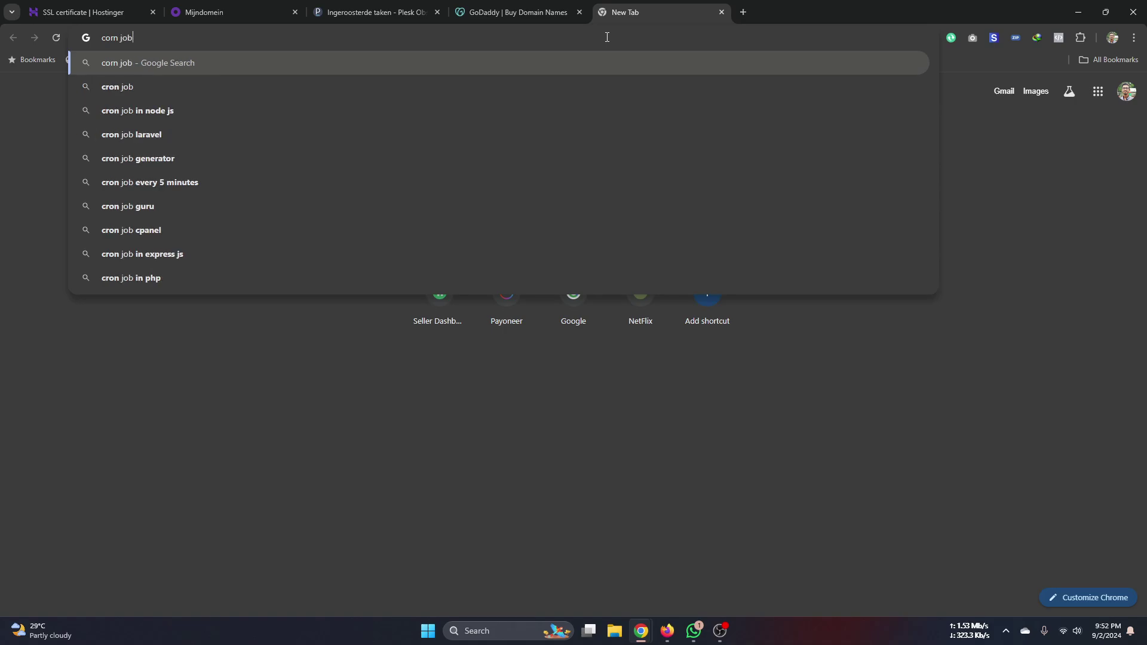
{"action": "key", "text": "Down"}
{"action": "key", "text": "Down"}
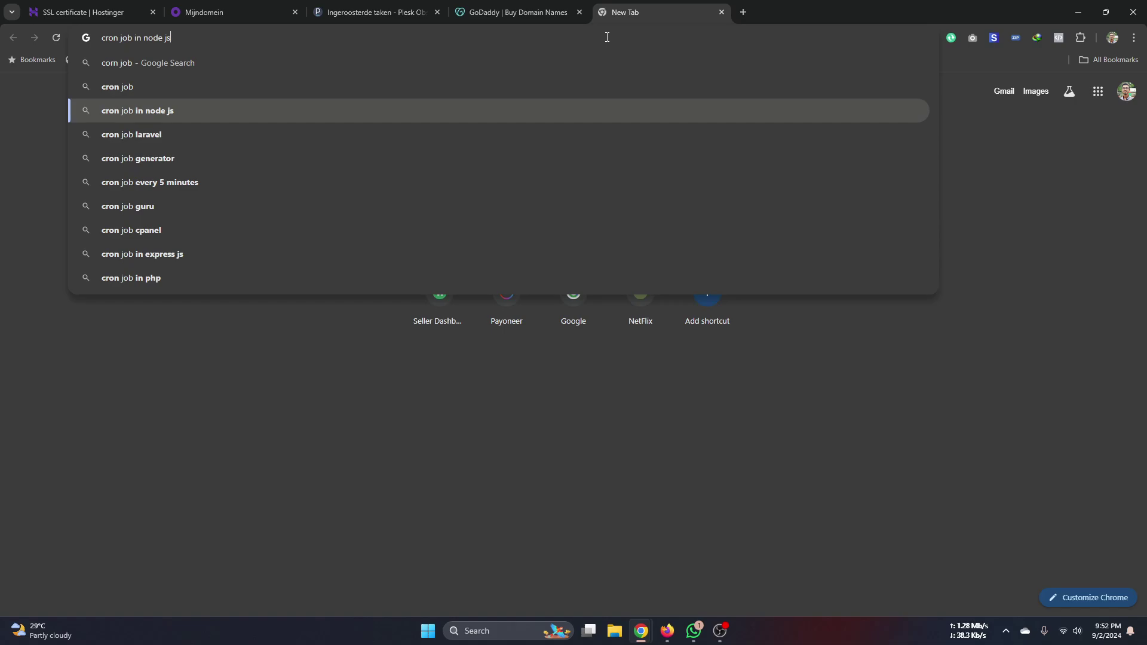
{"action": "key", "text": "BackSpace"}
{"action": "key", "text": "BackSpace"}
{"action": "key", "text": "BackSpace"}
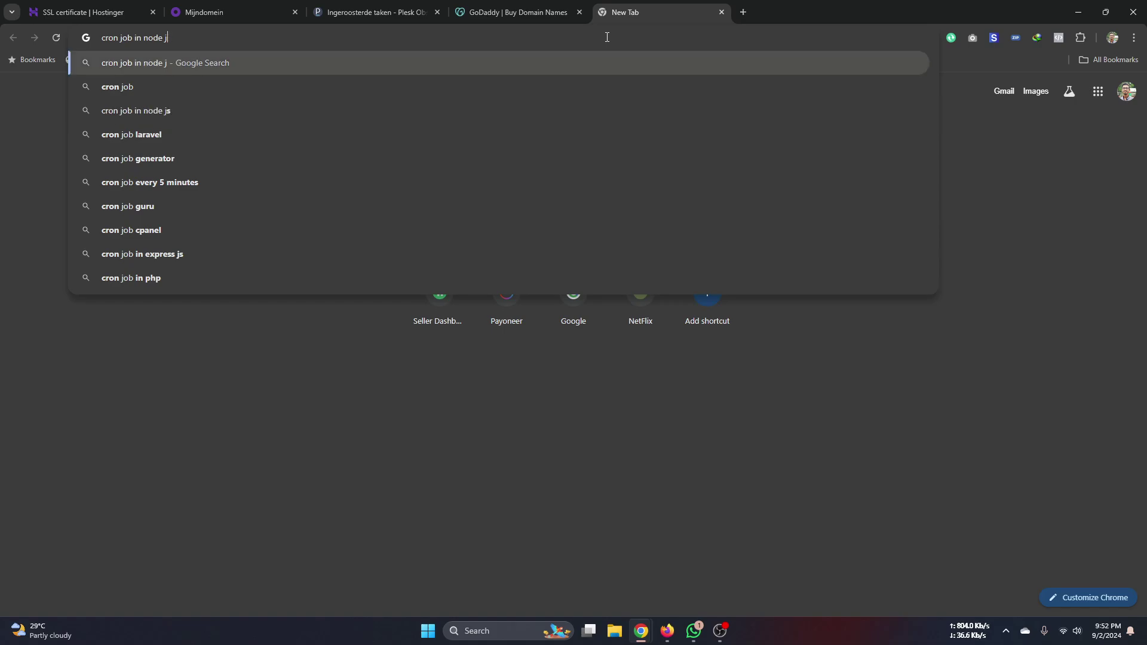
{"action": "key", "text": "ctrl+Tab"}
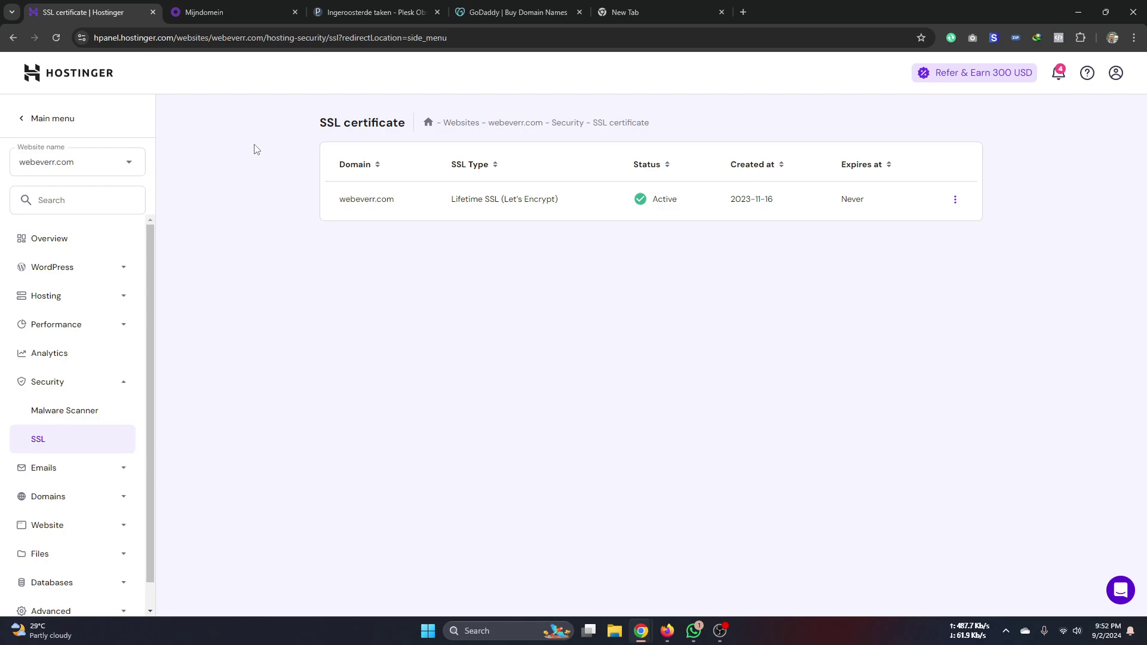
- Open Plesk's Scheduling a task form for comfykolf.com and place the cursor in Description
{"action": "left_click", "coordinate": [341, 18]}
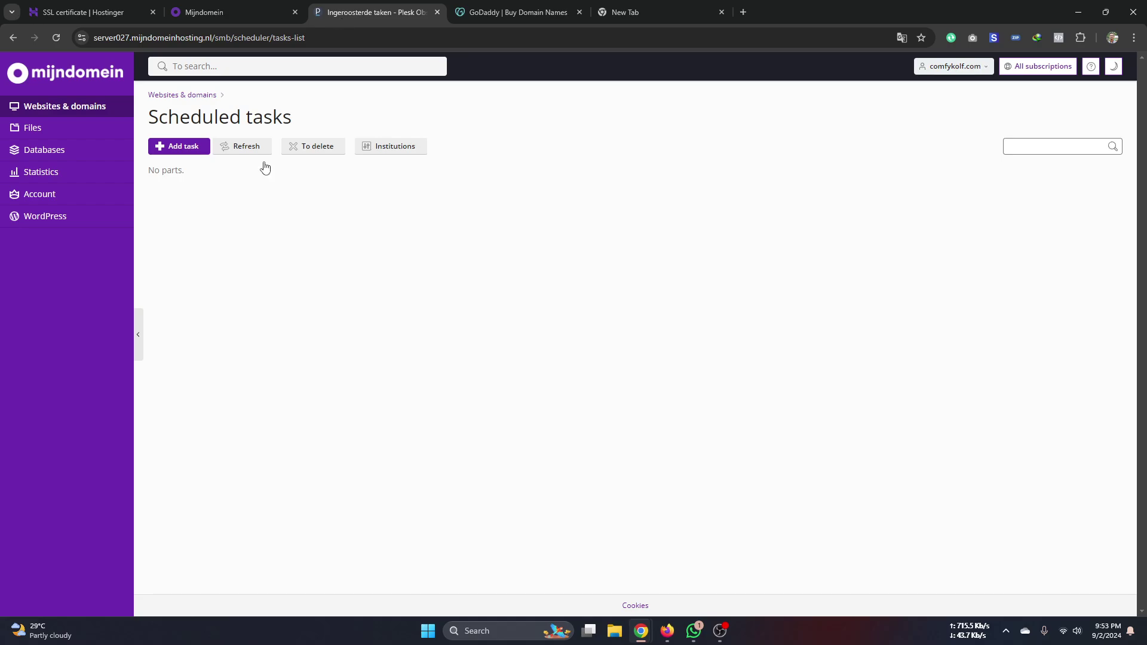
{"action": "left_click", "coordinate": [203, 12]}
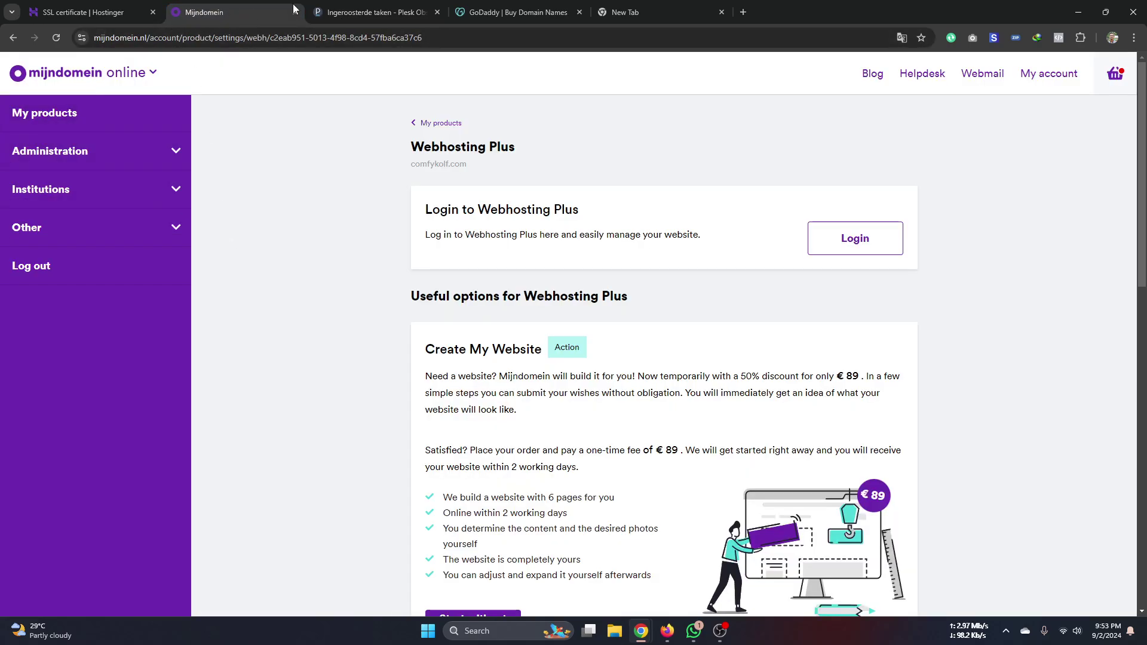
{"action": "left_click", "coordinate": [370, 12]}
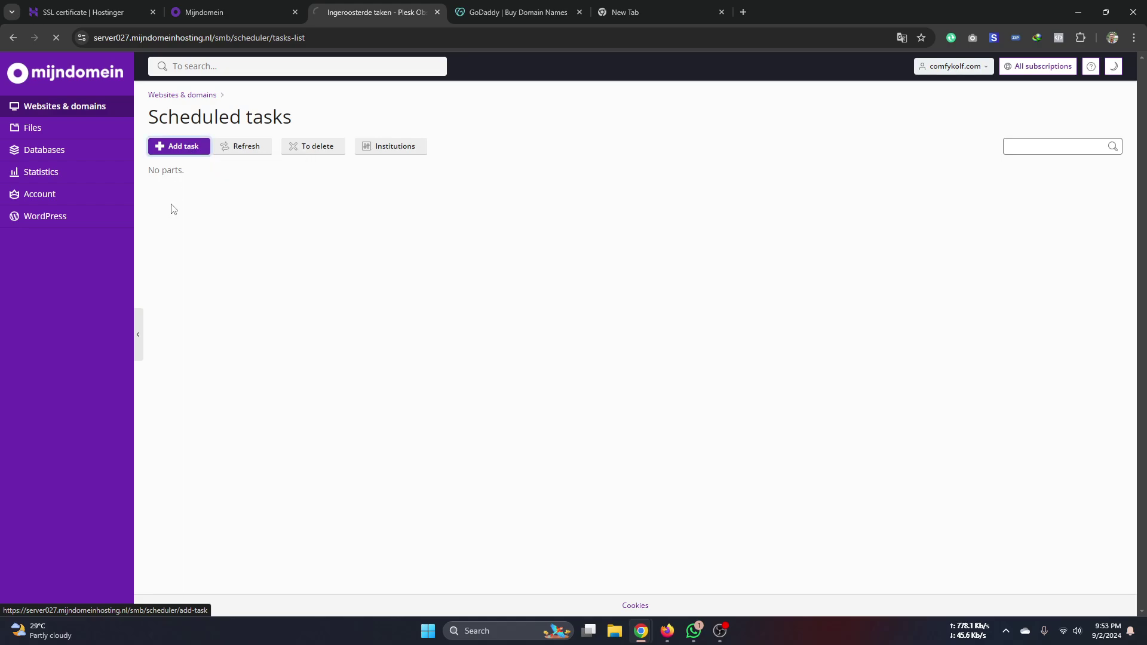
{"action": "left_click", "coordinate": [180, 147]}
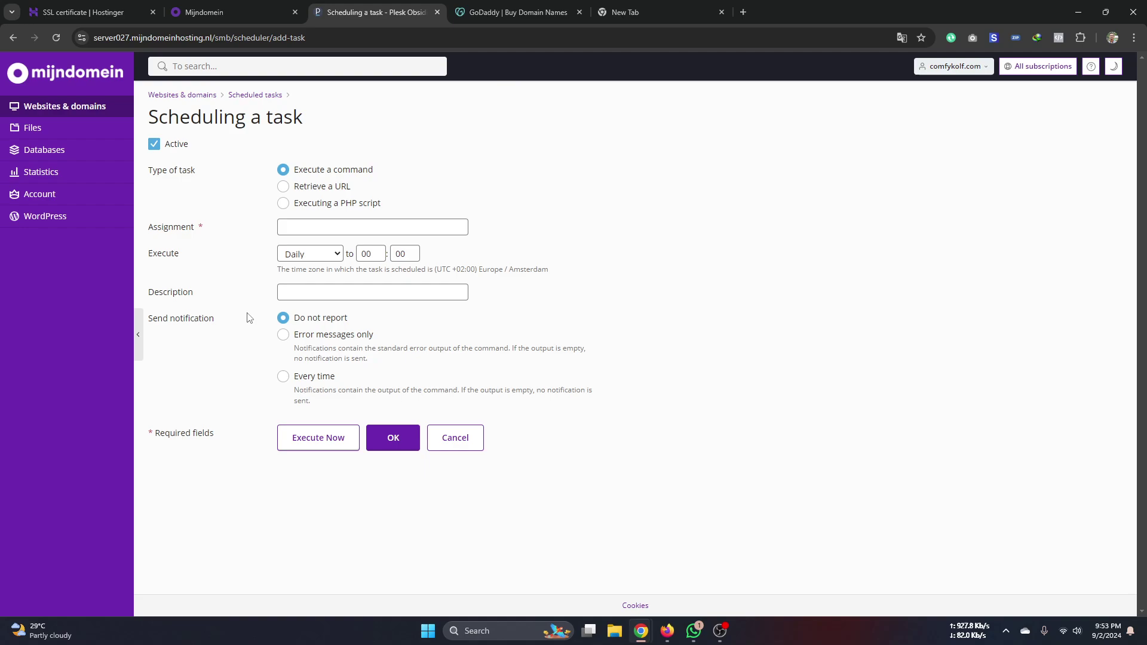
{"action": "left_click", "coordinate": [283, 291]}
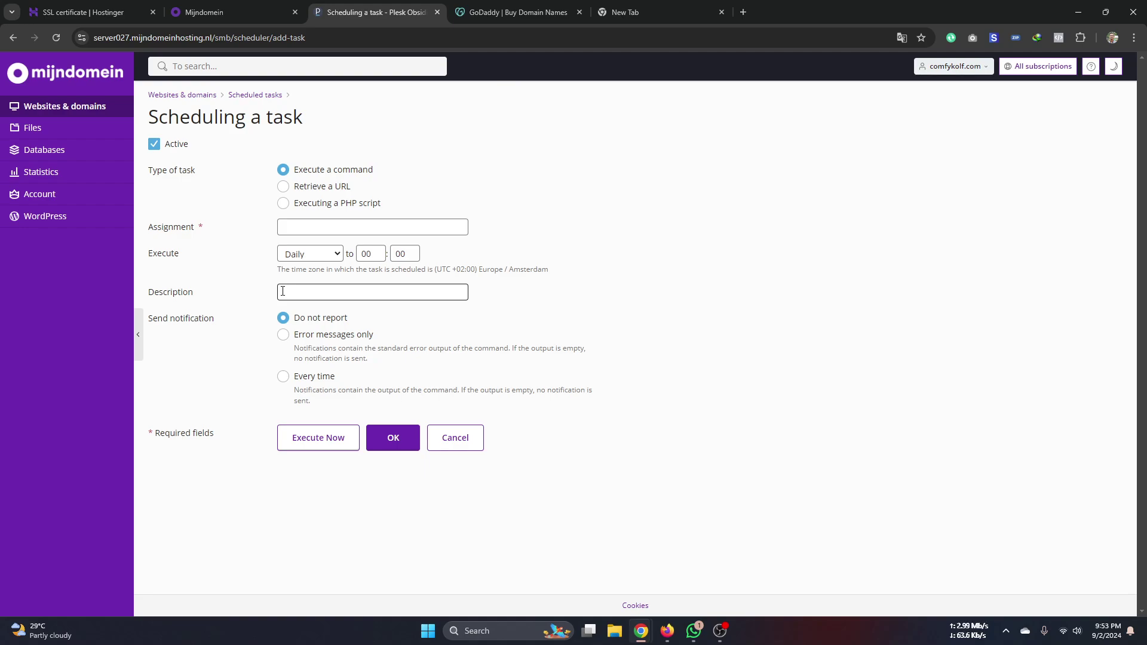
- Replace the new tab's query with '500 internal server error', then bring Firefox's Instructory page forward
{"action": "left_click", "coordinate": [681, 12]}
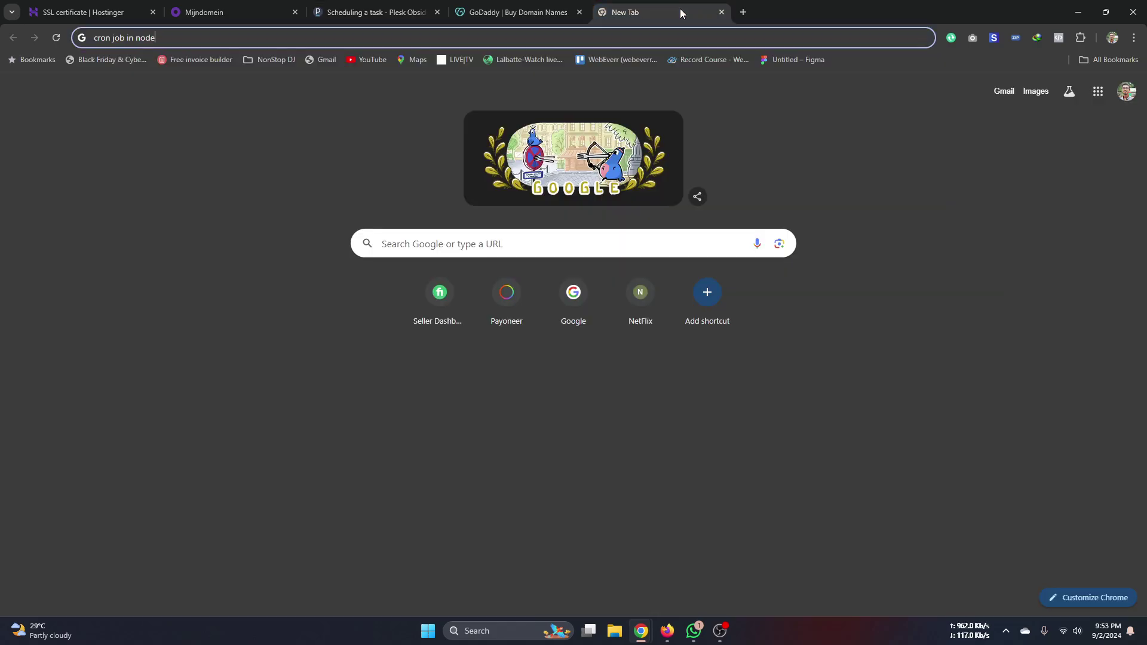
{"action": "key", "text": "ctrl+a"}
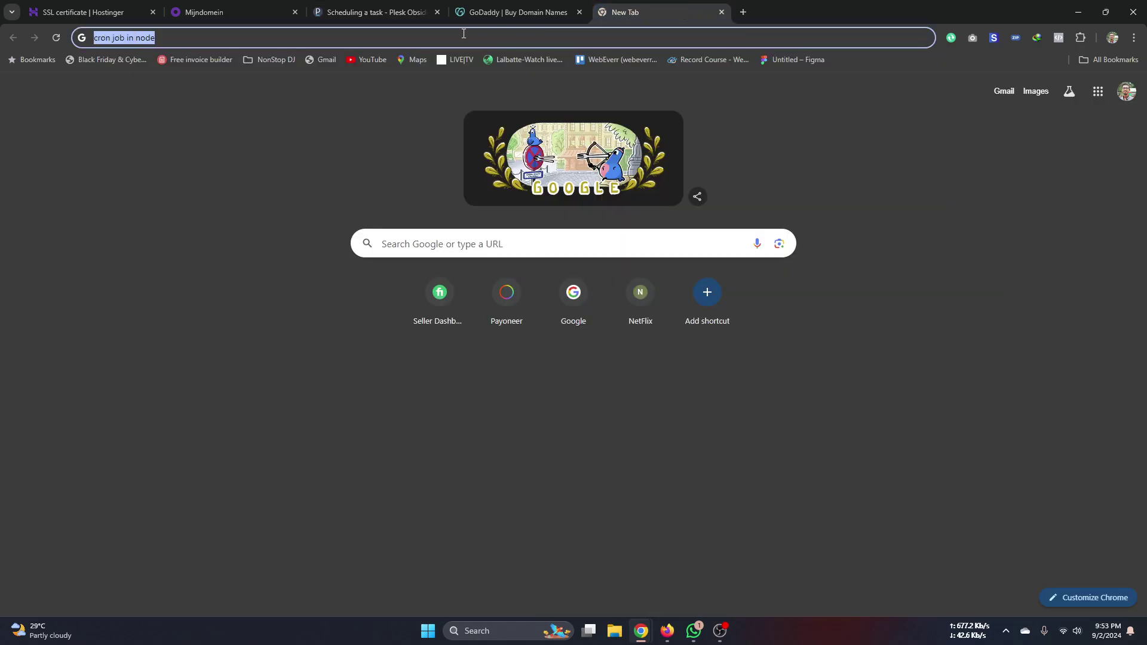
{"action": "type", "text": "500"}
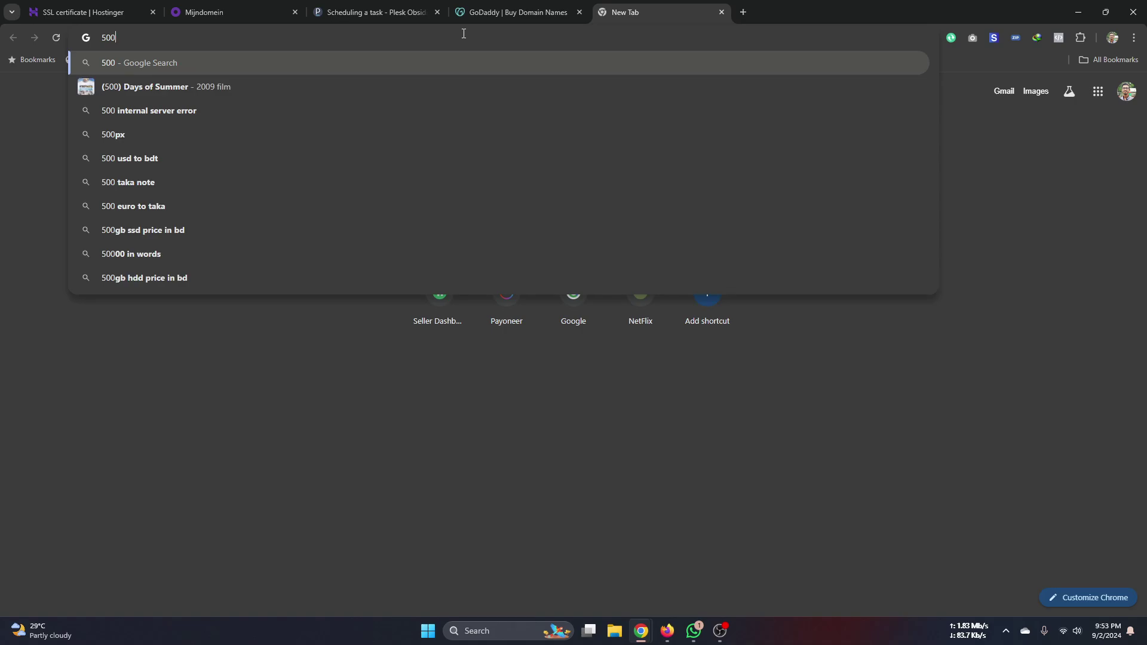
{"action": "key", "text": "Down"}
{"action": "key", "text": "Down"}
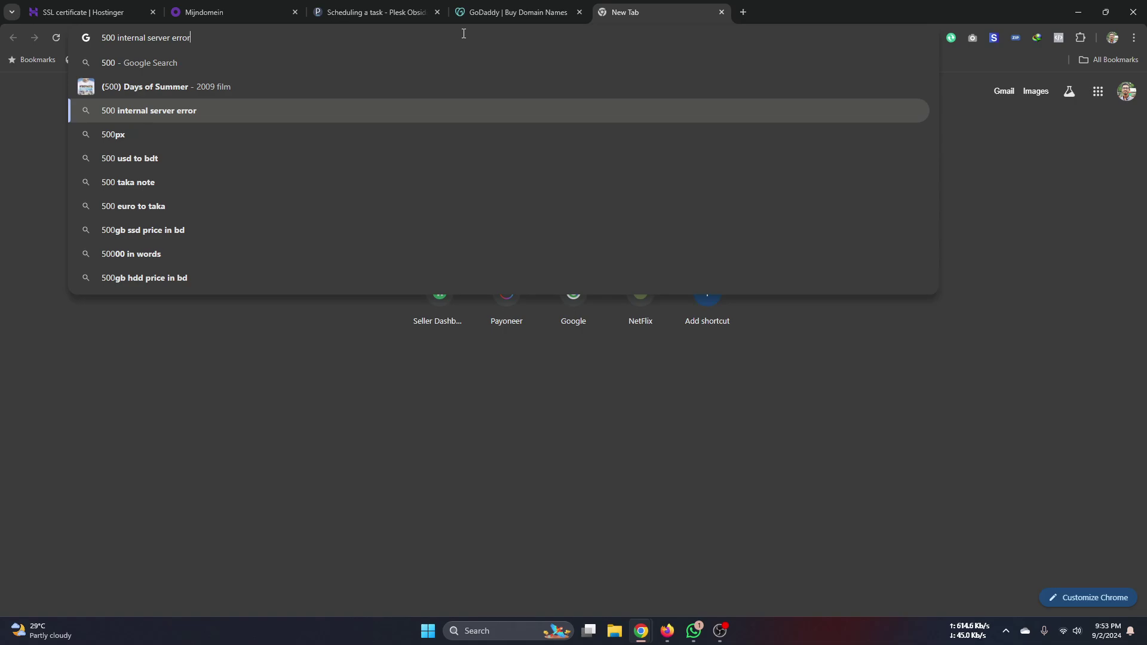
{"action": "left_click_drag", "start_coordinate": [234, 38], "coordinate": [100, 40]}
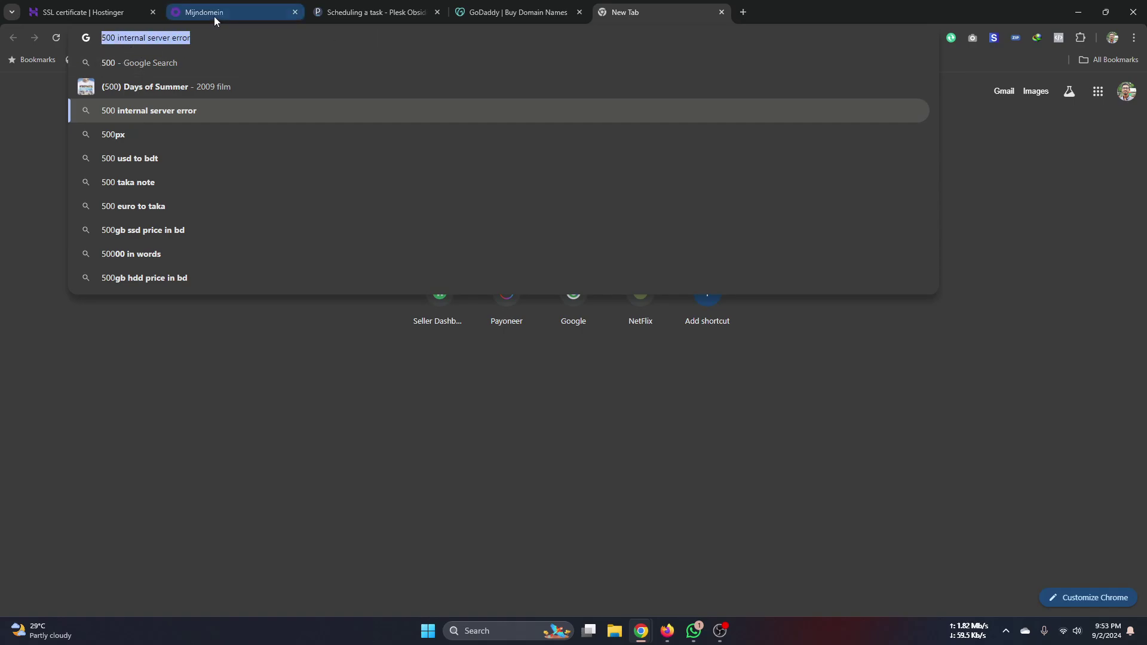
{"action": "left_click", "coordinate": [213, 16]}
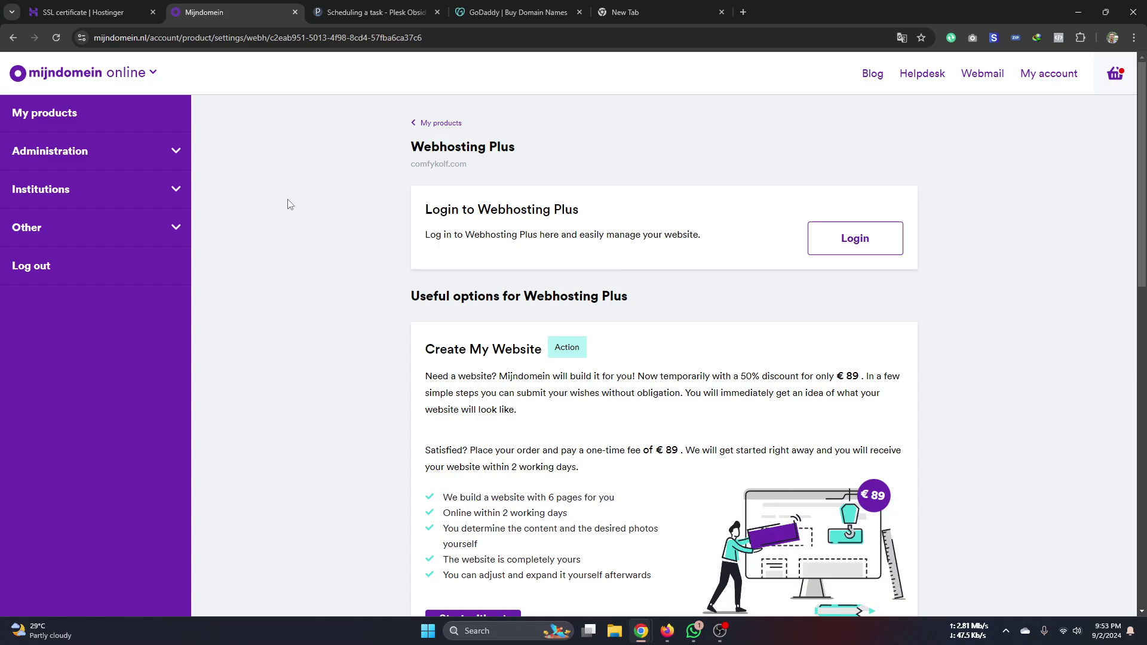
{"action": "left_click", "coordinate": [668, 631]}
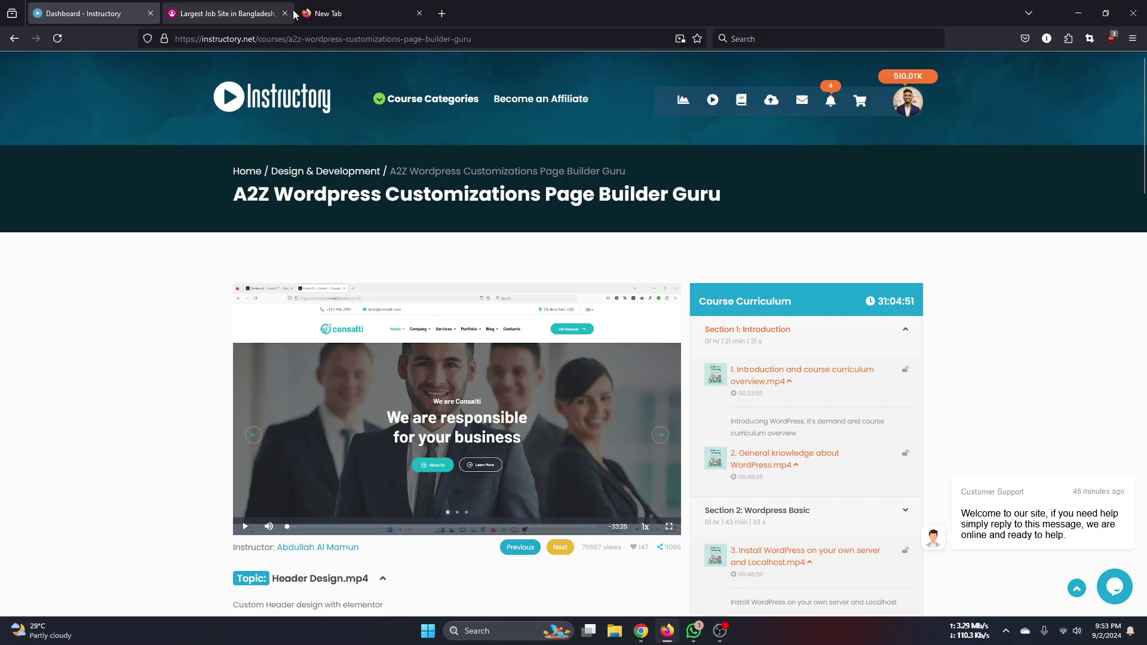
- Load namecheap.com in the empty Firefox tab
{"action": "left_click", "coordinate": [335, 13]}
{"action": "left_click", "coordinate": [329, 40]}
{"action": "type", "text": "NAME"}
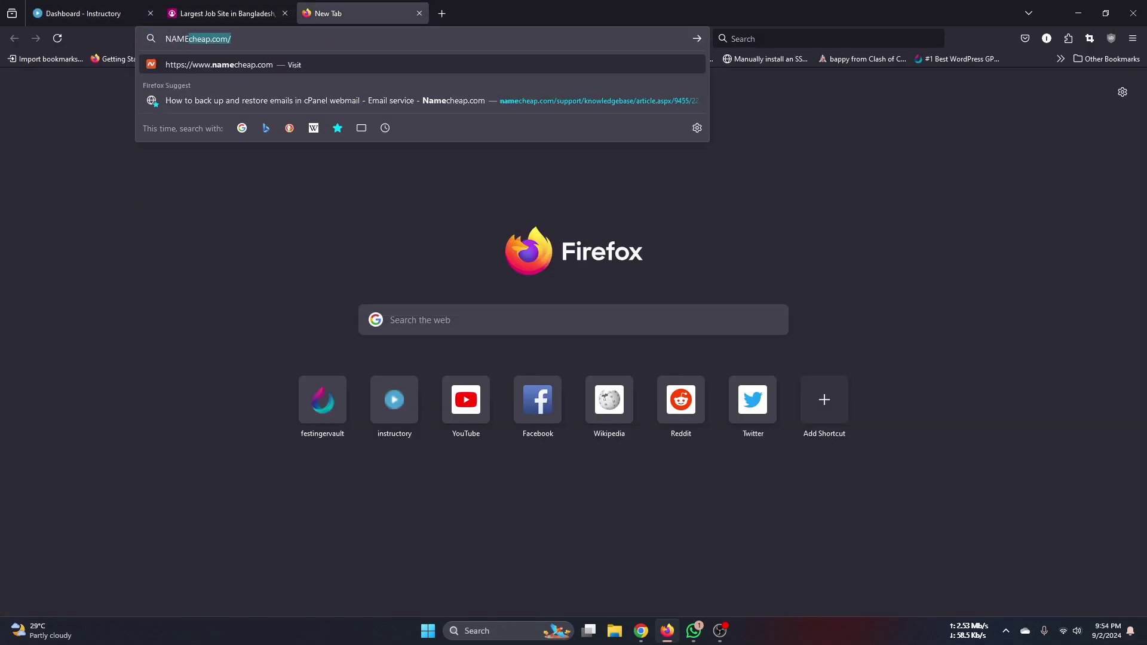
{"action": "key", "text": "Return"}
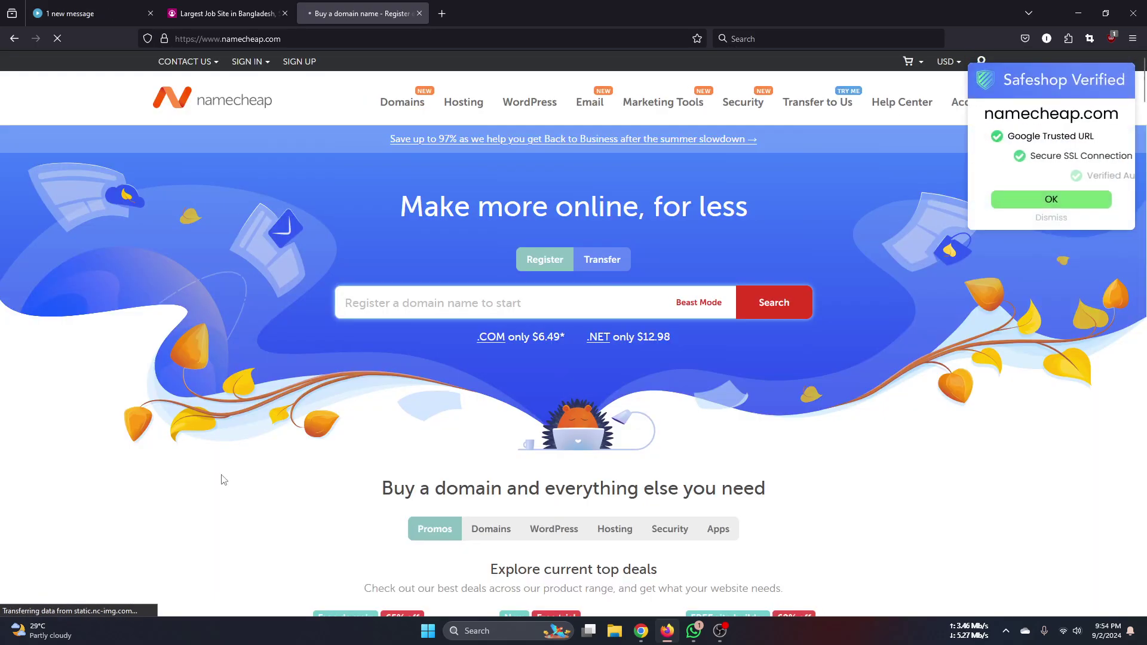
- Open the Namecheap Sign In form, view the saved usernames, then dismiss it
{"action": "left_click", "coordinate": [257, 64]}
{"action": "left_click", "coordinate": [278, 101]}
{"action": "left_click", "coordinate": [279, 101]}
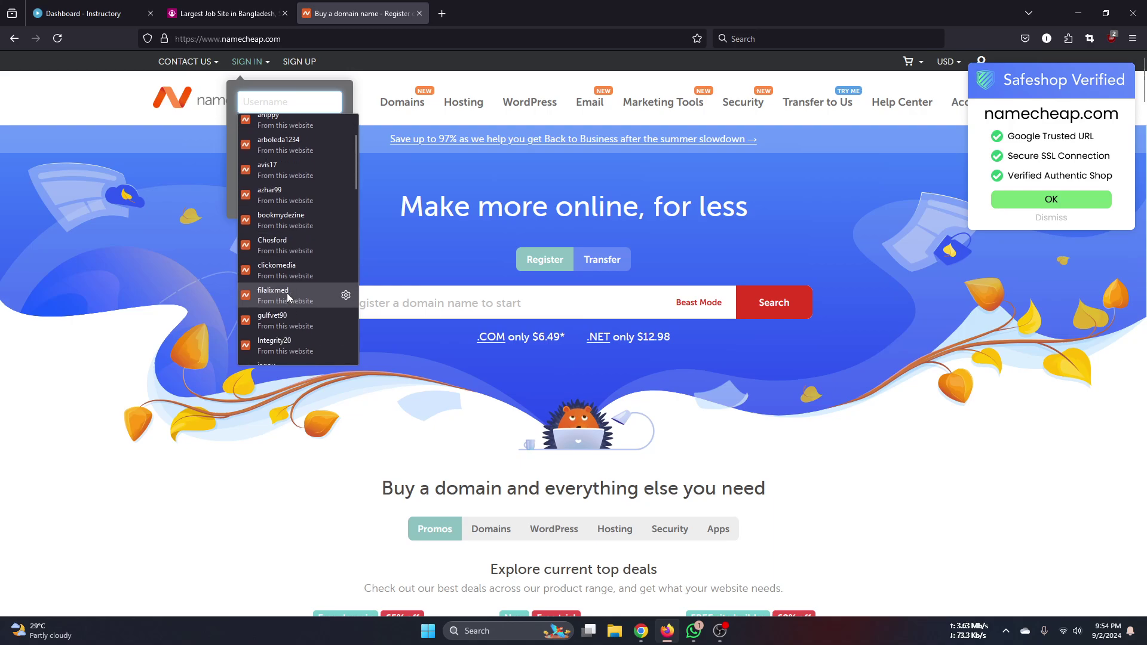
{"action": "scroll", "coordinate": [298, 249], "scroll_direction": "down", "scroll_amount": 3}
{"action": "scroll", "coordinate": [300, 252], "scroll_direction": "down", "scroll_amount": 4}
{"action": "scroll", "coordinate": [297, 254], "scroll_direction": "down", "scroll_amount": 4}
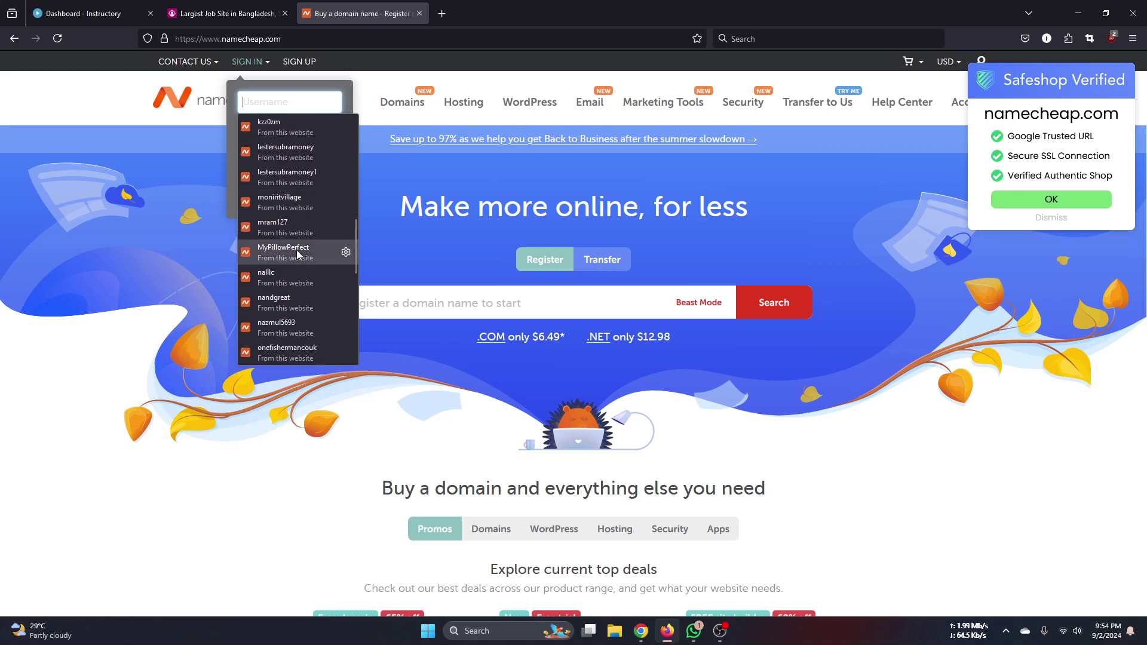
{"action": "scroll", "coordinate": [297, 254], "scroll_direction": "down", "scroll_amount": 4}
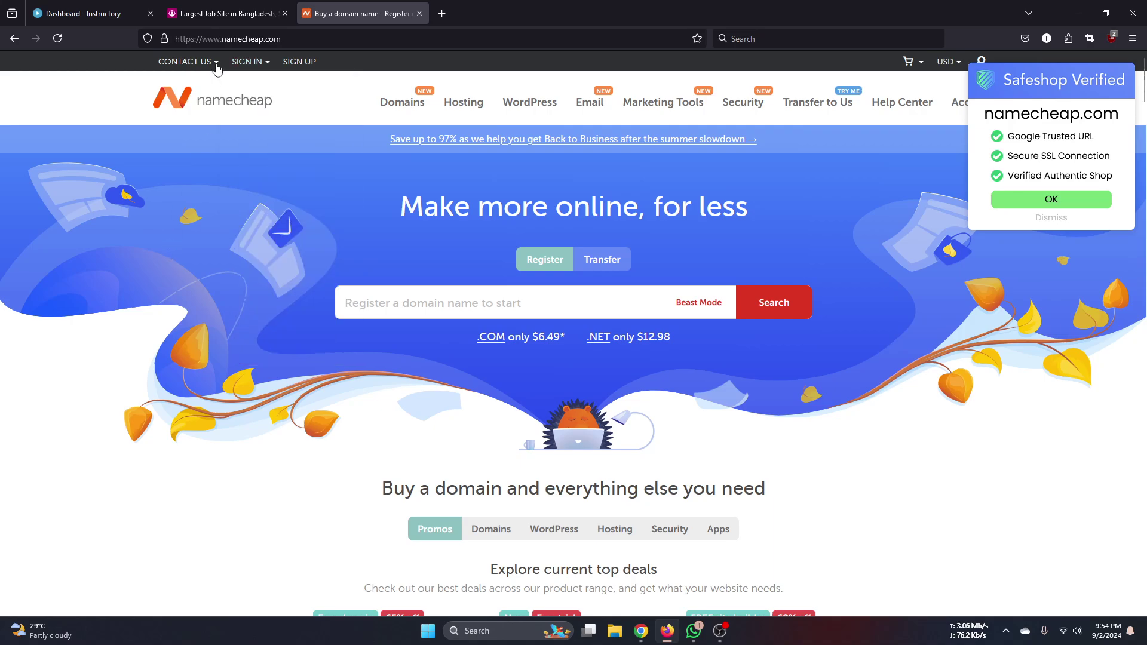
{"action": "left_click", "coordinate": [235, 38]}
- Cycle through the Firefox tabs, then return to Chrome's new tab with the error query
{"action": "left_click", "coordinate": [237, 20]}
{"action": "left_click", "coordinate": [86, 6]}
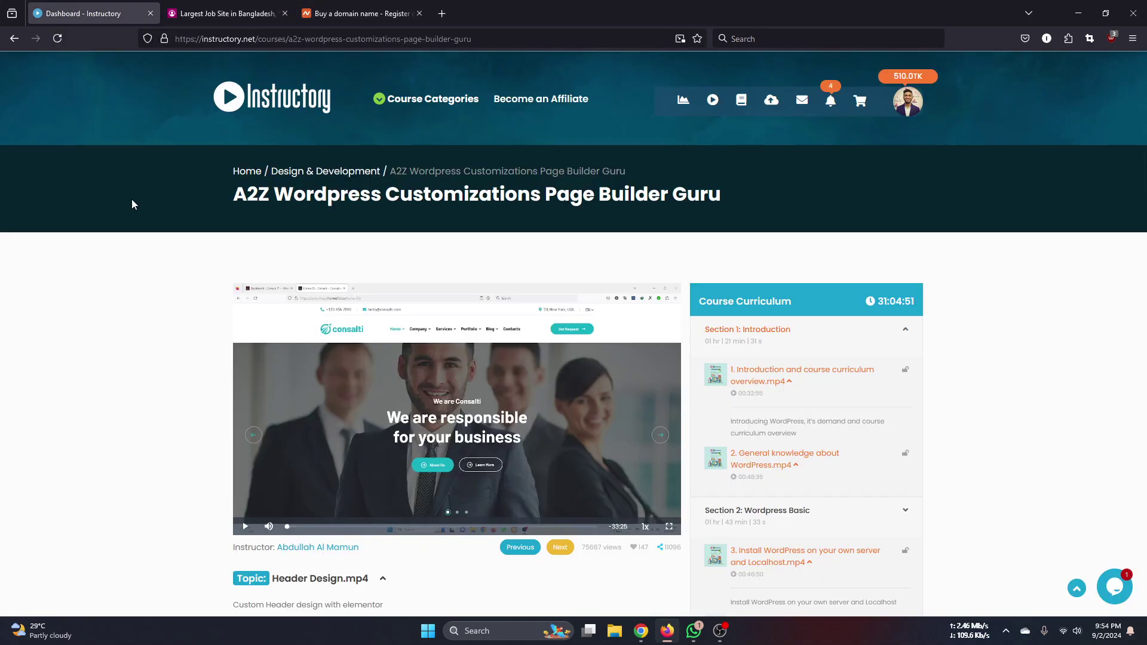
{"action": "left_click", "coordinate": [367, 15]}
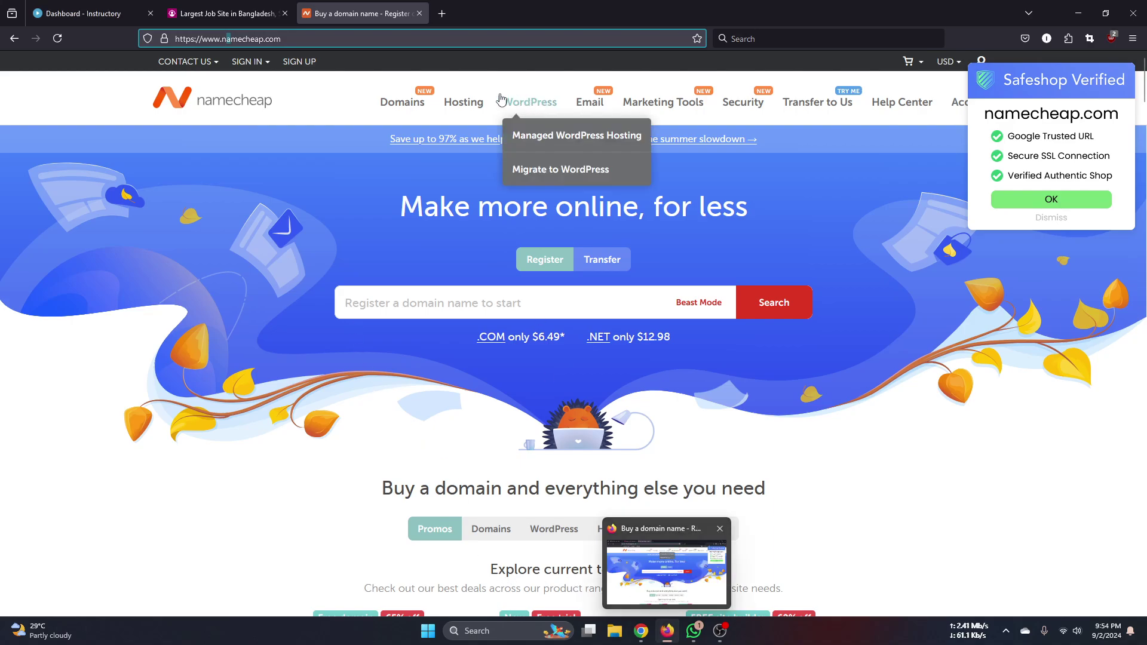
{"action": "mouse_move", "coordinate": [641, 631]}
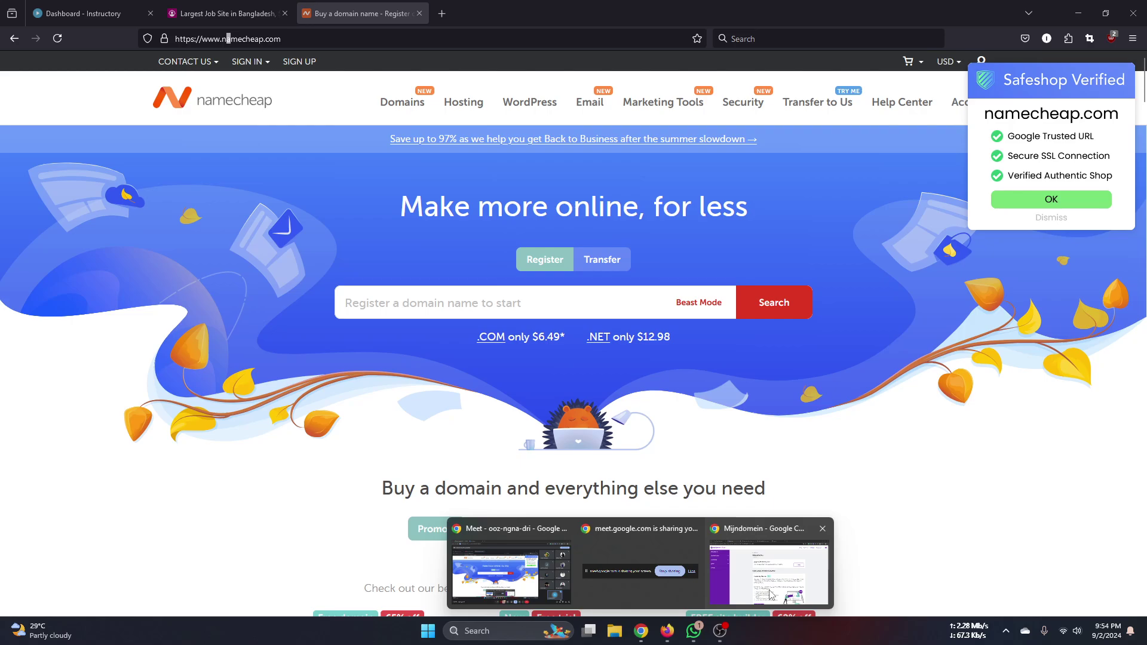
{"action": "left_click", "coordinate": [774, 592]}
{"action": "left_click", "coordinate": [627, 13]}
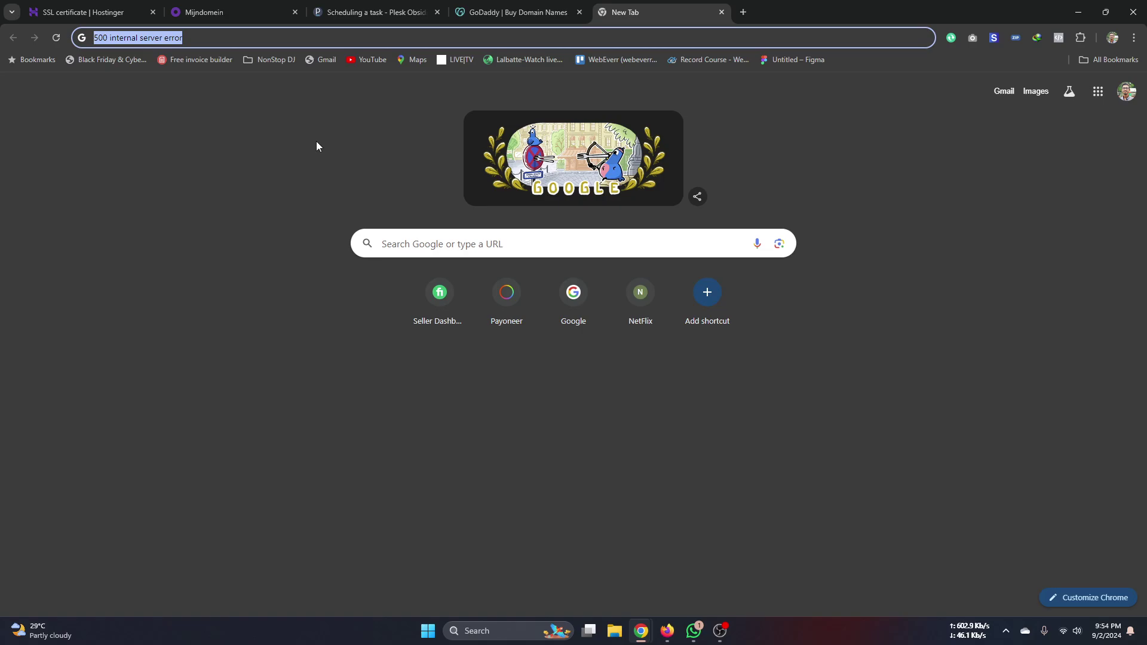
- Replace the new tab's query with 'disable cron wordpress' and run the Google search
{"action": "left_click", "coordinate": [371, 10]}
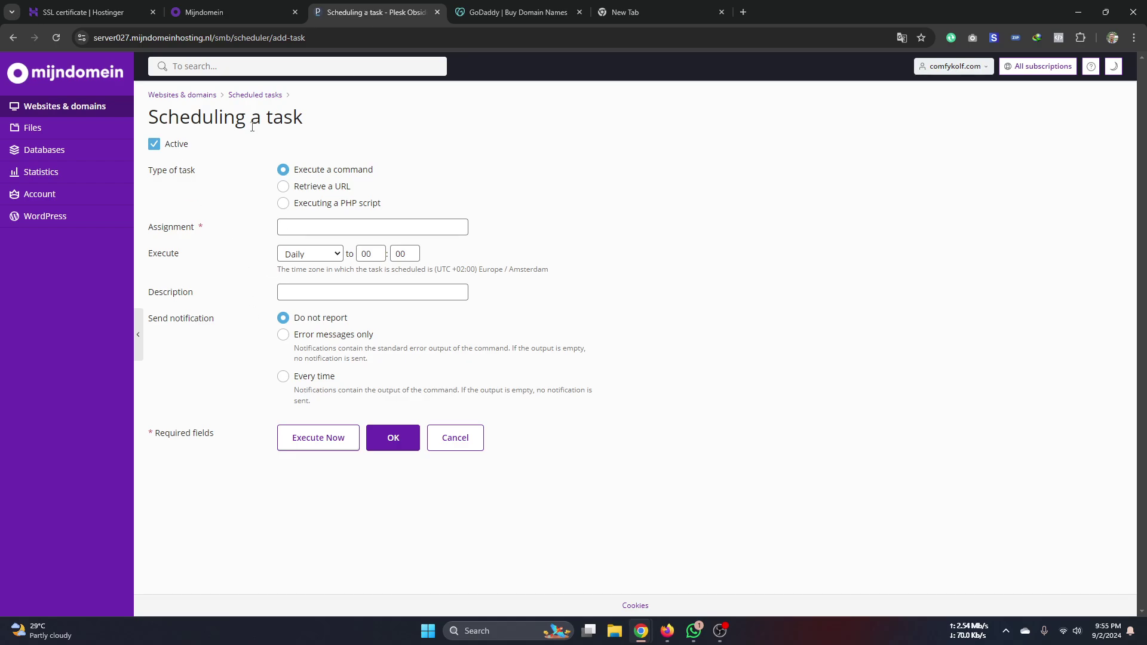
{"action": "left_click", "coordinate": [225, 11]}
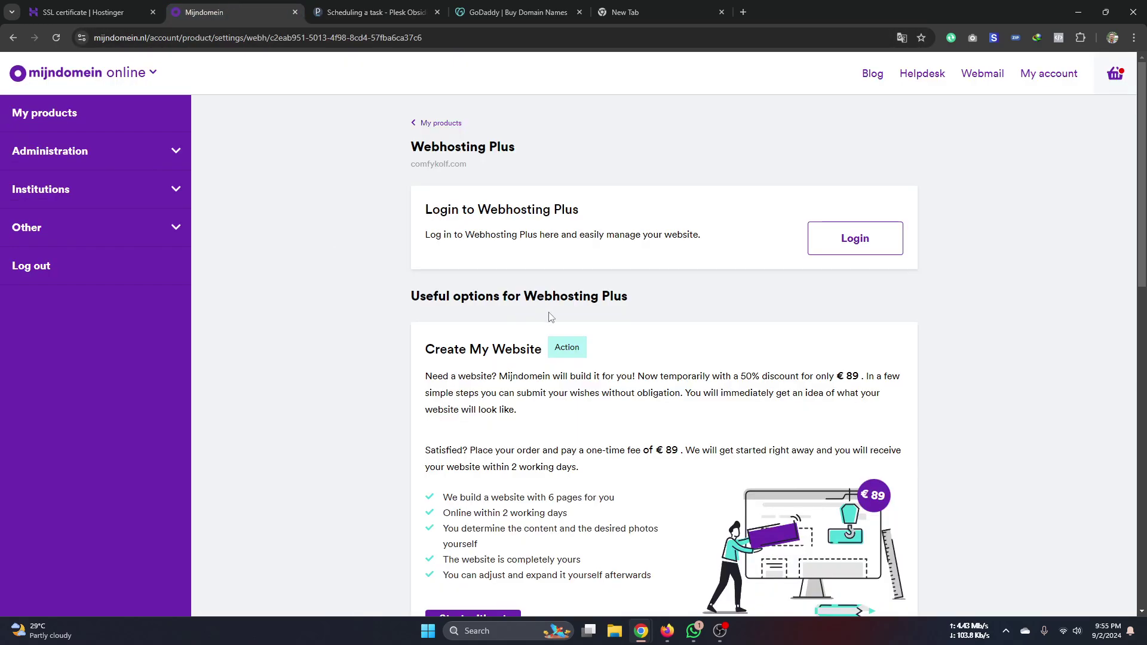
{"action": "left_click", "coordinate": [13, 38]}
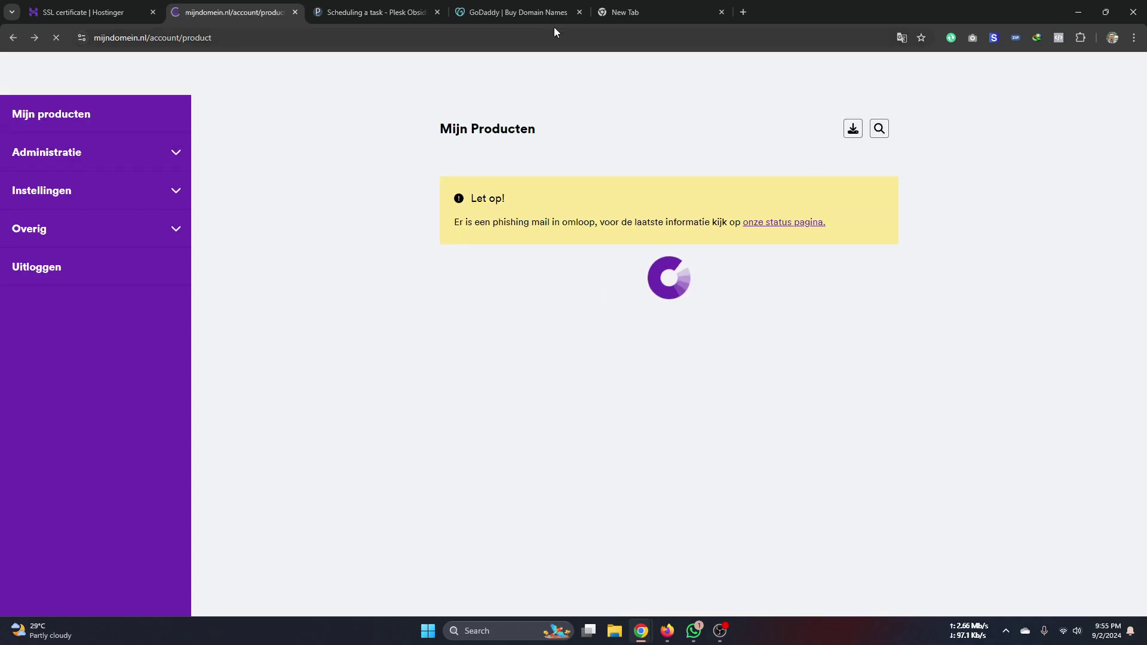
{"action": "left_click", "coordinate": [610, 14]}
{"action": "left_click", "coordinate": [609, 33]}
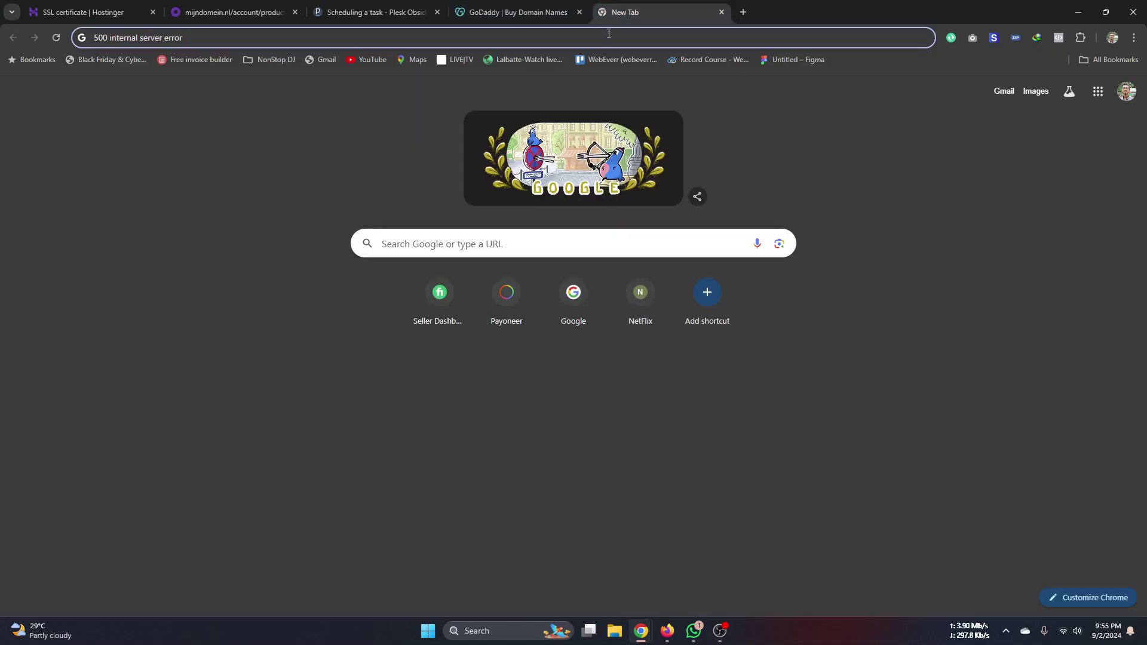
{"action": "triple_click", "coordinate": [609, 33]}
{"action": "type", "text": "DESABLE"}
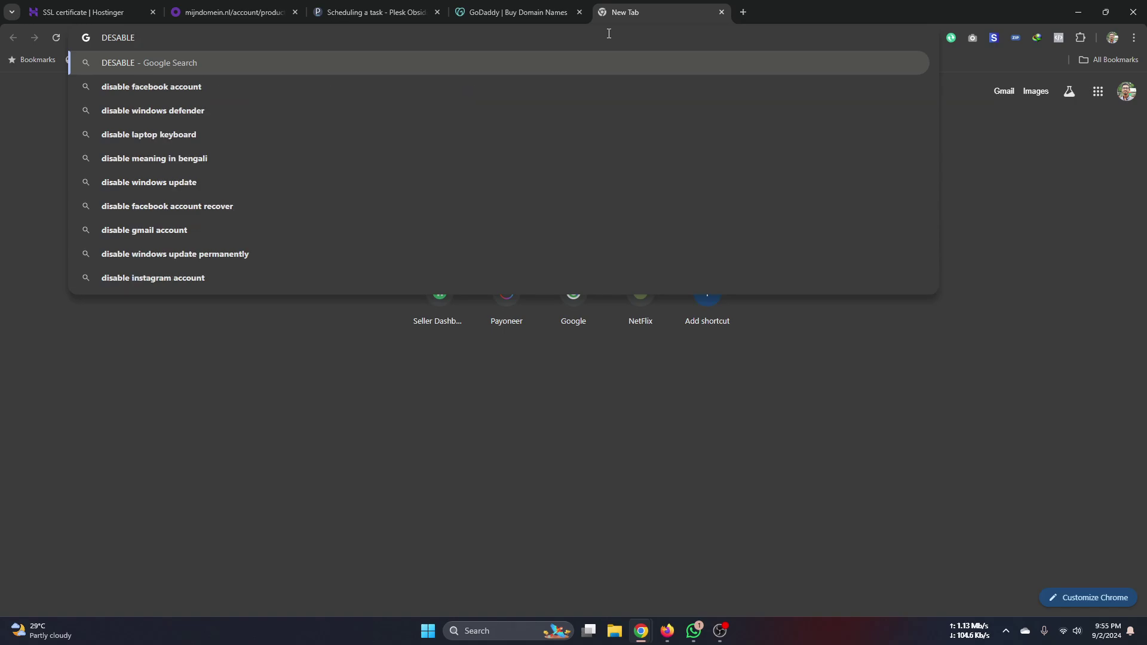
{"action": "type", "text": " corn"}
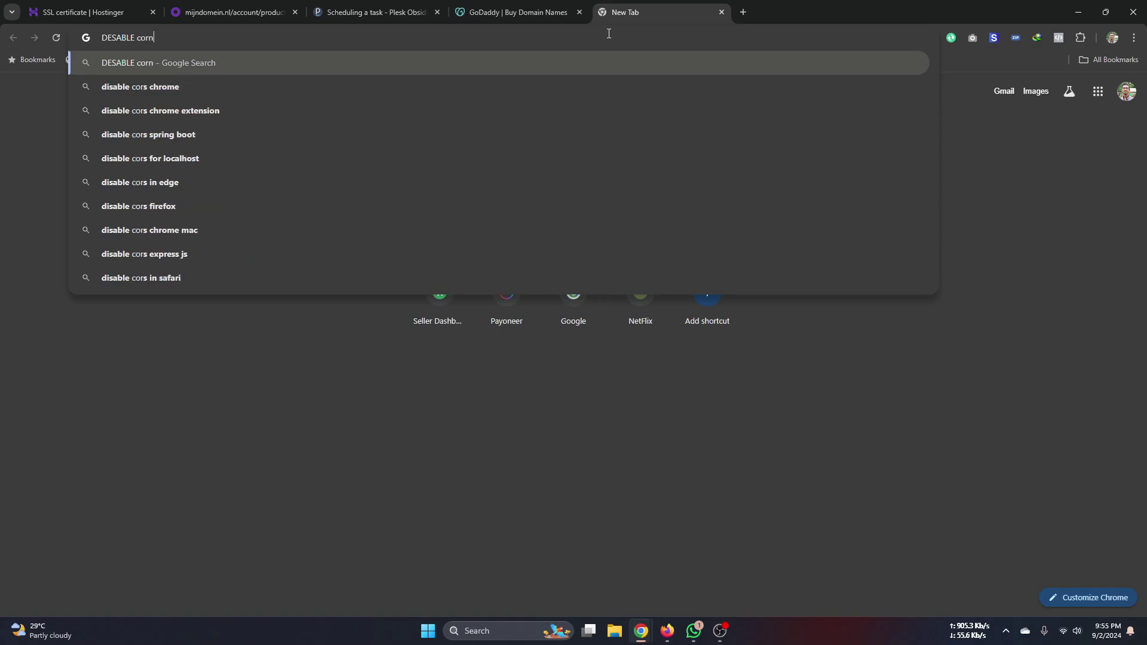
{"action": "key", "text": "Down"}
{"action": "key", "text": "Down"}
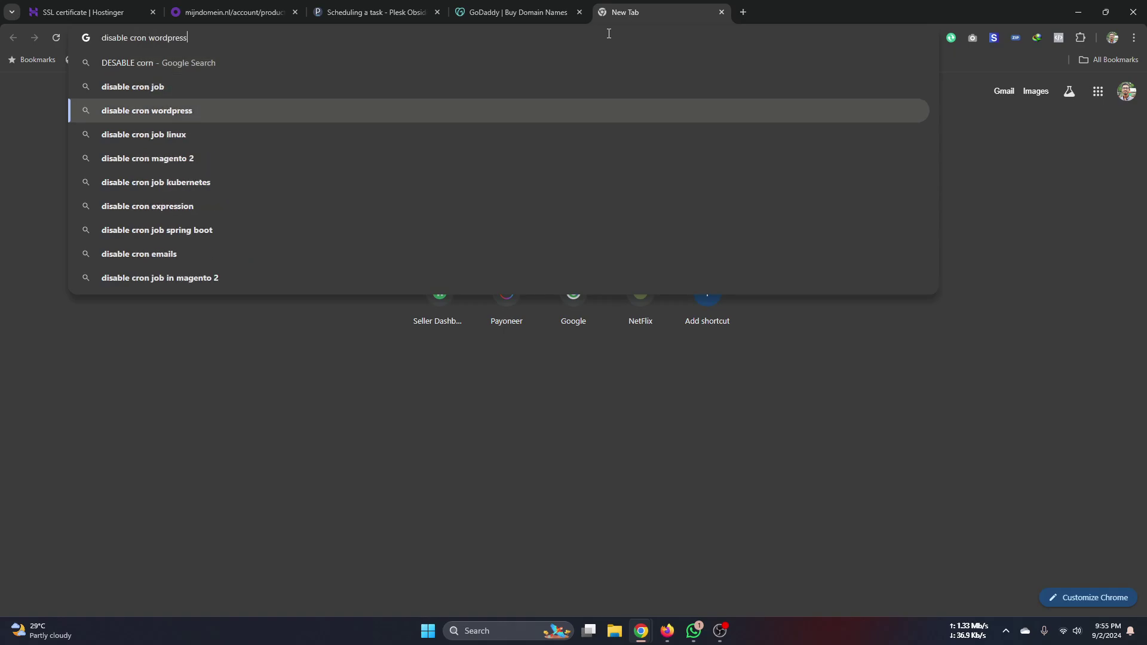
{"action": "key", "text": "Return"}
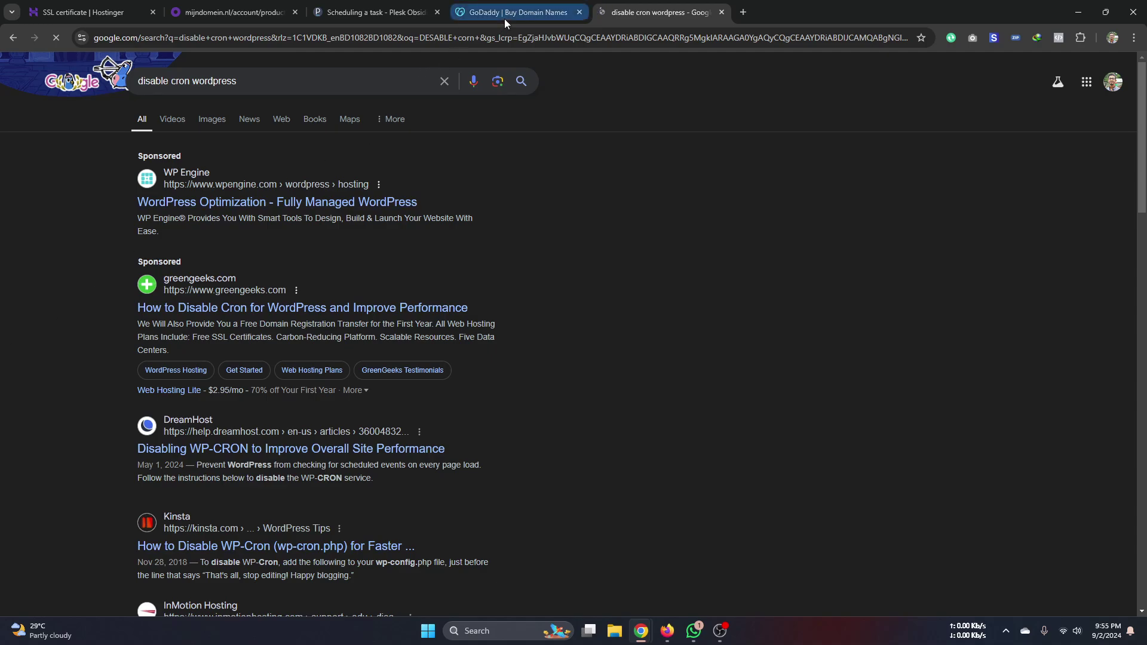
{"action": "left_click", "coordinate": [317, 202]}
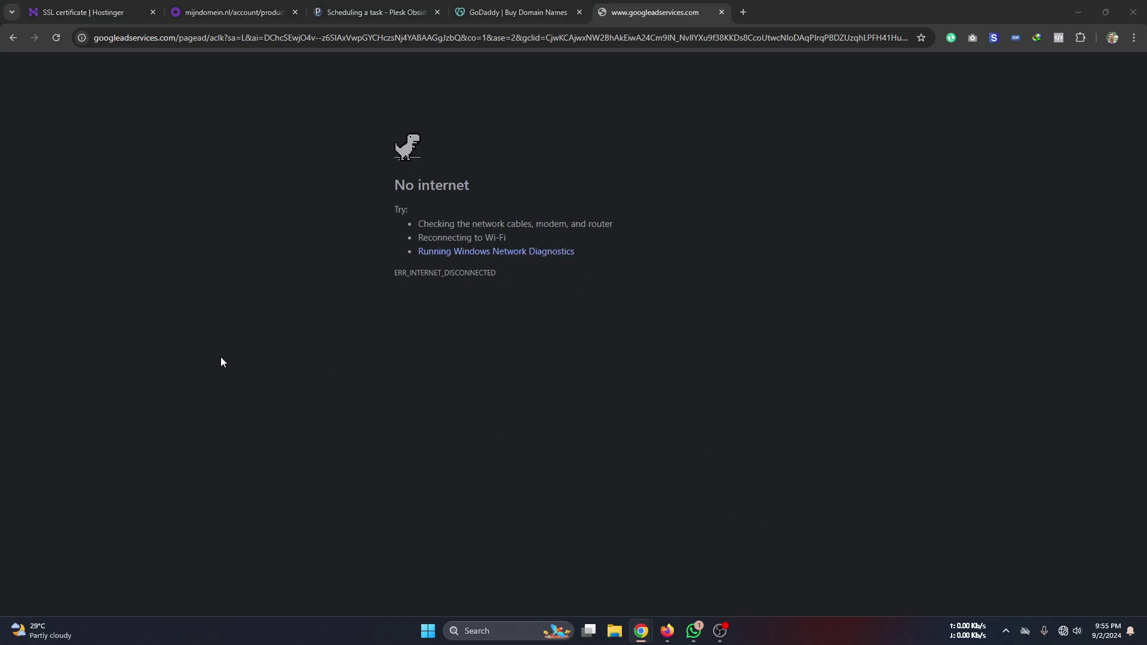
{"action": "left_click", "coordinate": [1063, 631]}
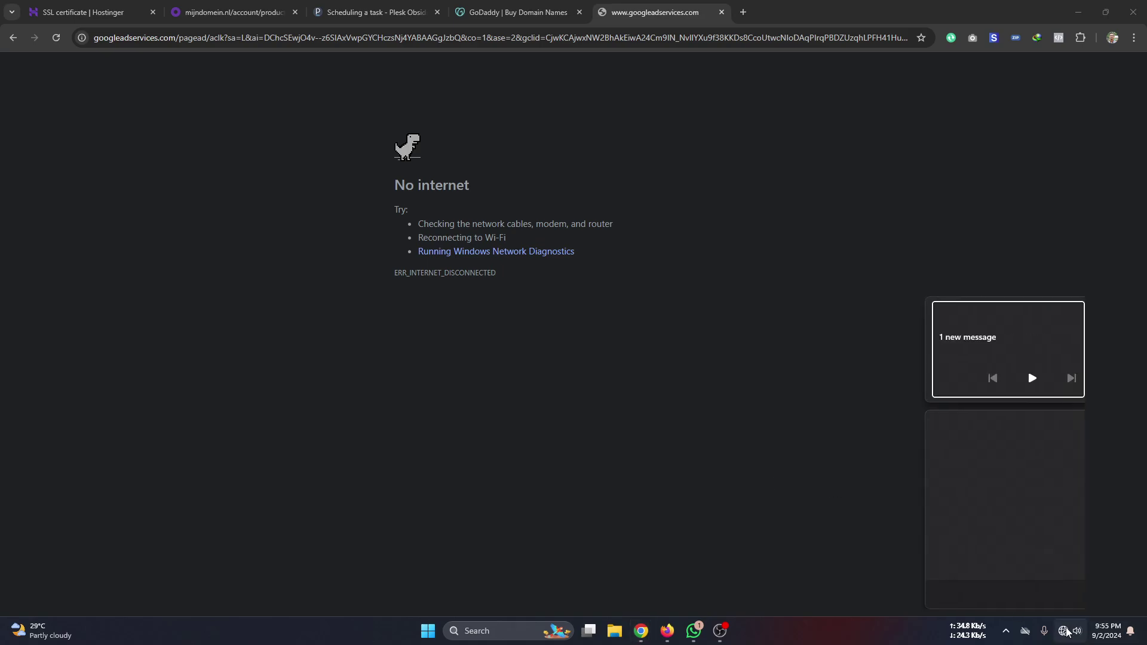
{"action": "left_click", "coordinate": [983, 439]}
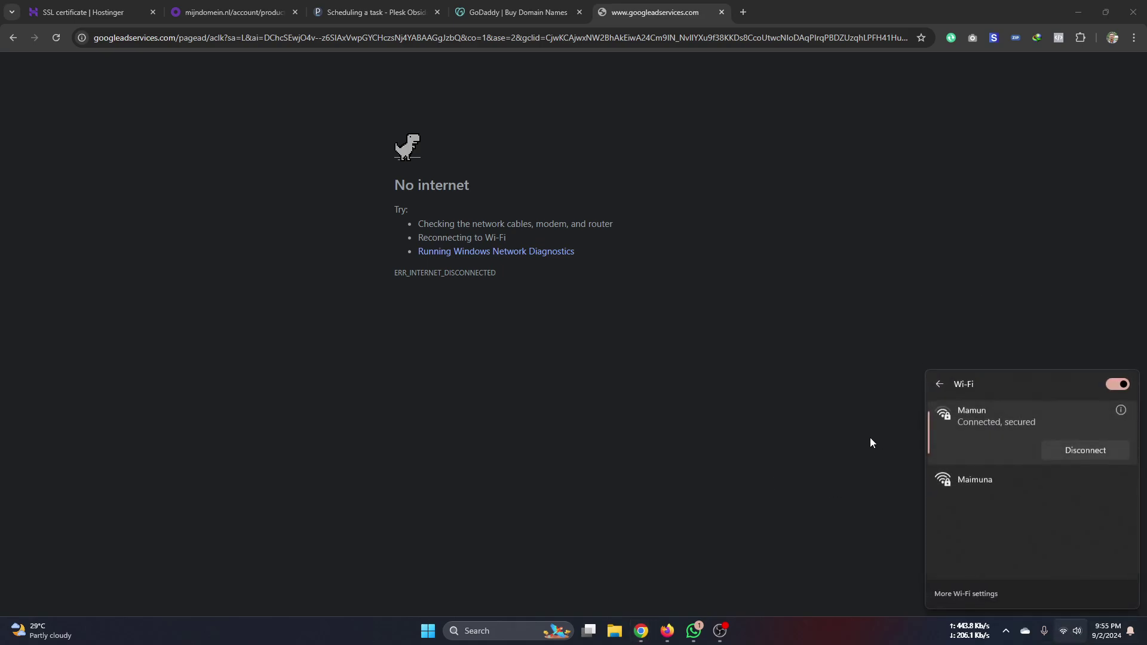
{"action": "left_click", "coordinate": [57, 38]}
{"action": "left_click", "coordinate": [56, 38]}
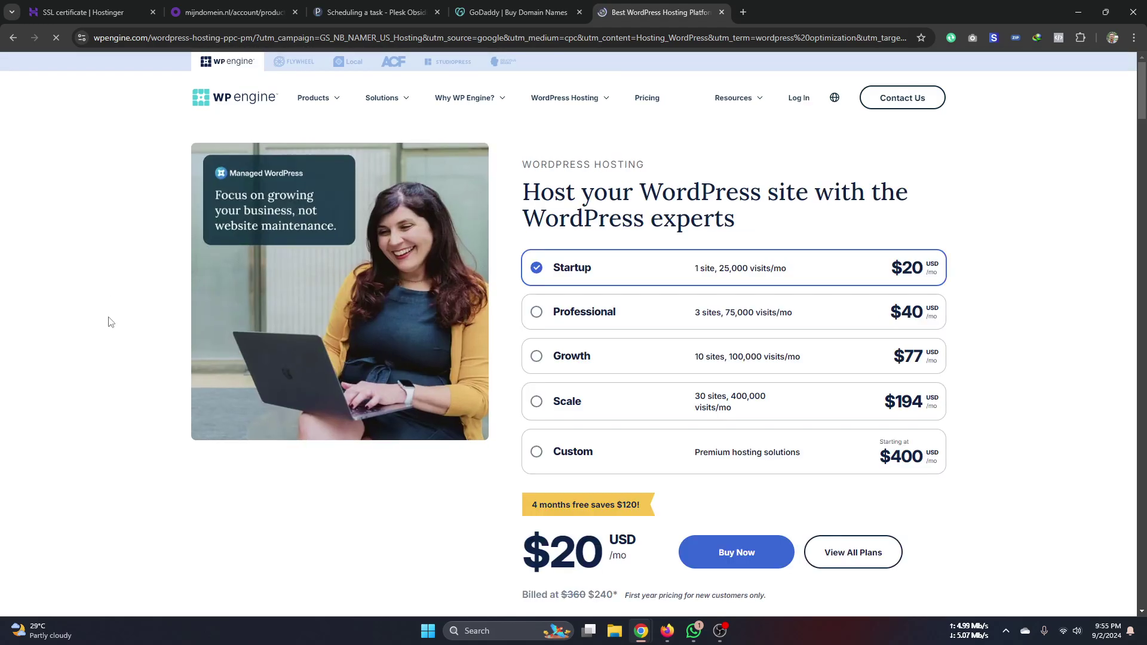
{"action": "scroll", "coordinate": [120, 335], "scroll_direction": "down", "scroll_amount": 7}
{"action": "scroll", "coordinate": [127, 350], "scroll_direction": "down", "scroll_amount": 15}
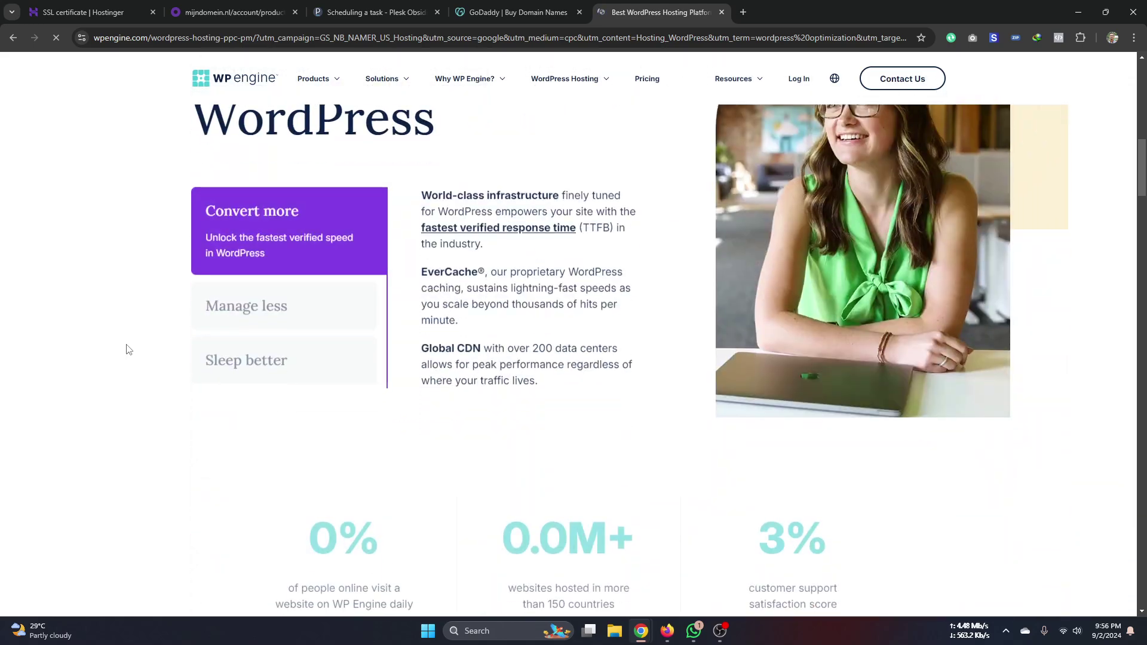
{"action": "scroll", "coordinate": [126, 349], "scroll_direction": "down", "scroll_amount": 14}
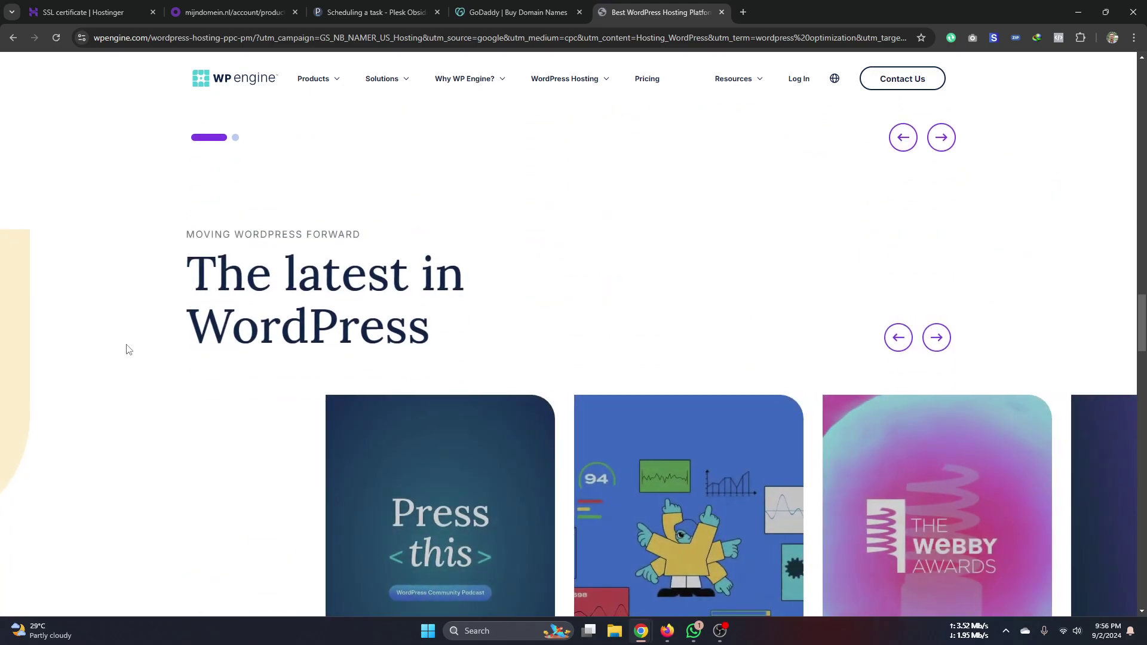
{"action": "scroll", "coordinate": [127, 350], "scroll_direction": "down", "scroll_amount": 12}
{"action": "scroll", "coordinate": [126, 350], "scroll_direction": "down", "scroll_amount": 15}
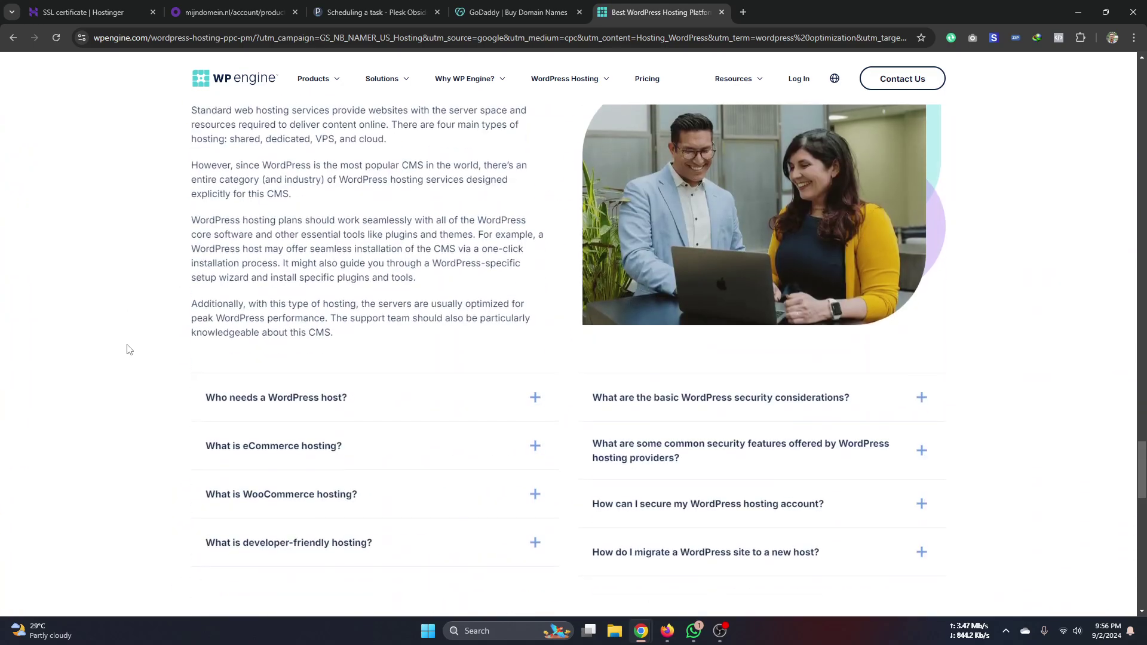
{"action": "scroll", "coordinate": [127, 350], "scroll_direction": "down", "scroll_amount": 5}
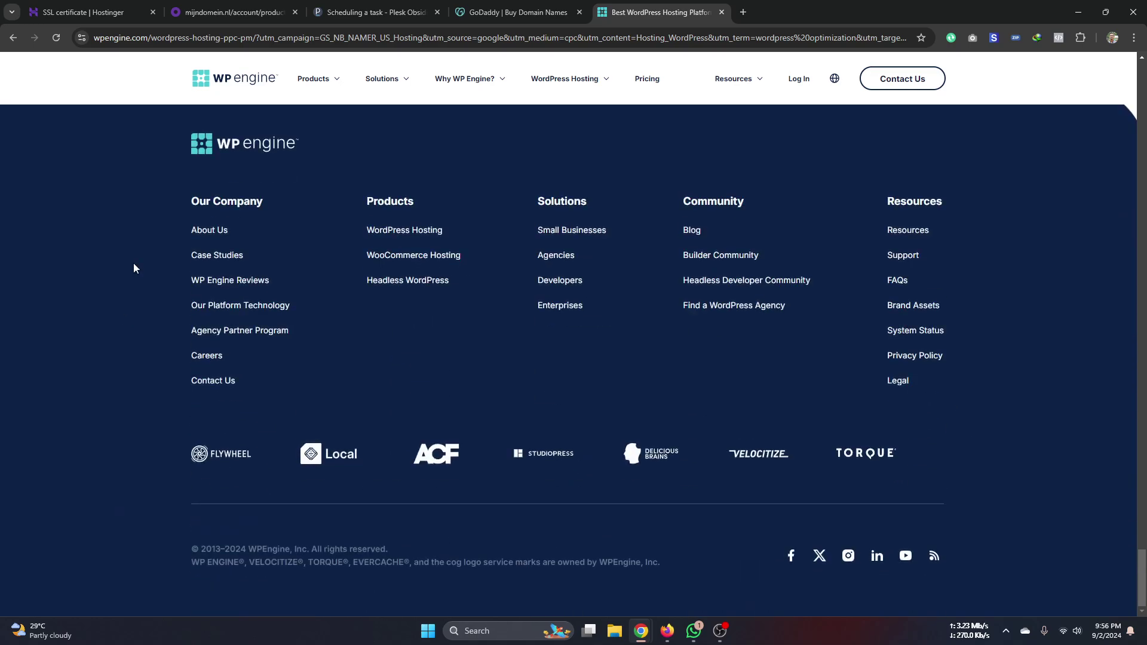
- From the 'disable cron wordpress' results, open the GreenGeeks guide, then DreamHost's WP-CRON article
{"action": "left_click", "coordinate": [13, 39]}
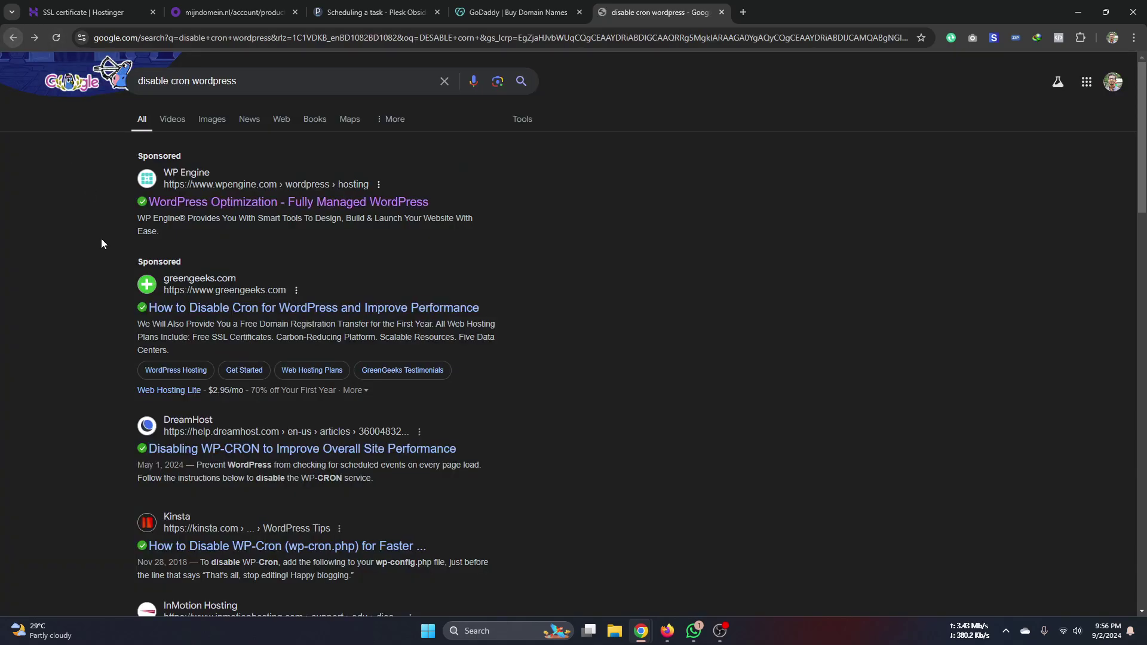
{"action": "scroll", "coordinate": [92, 311], "scroll_direction": "down", "scroll_amount": 2}
{"action": "left_click", "coordinate": [266, 249]}
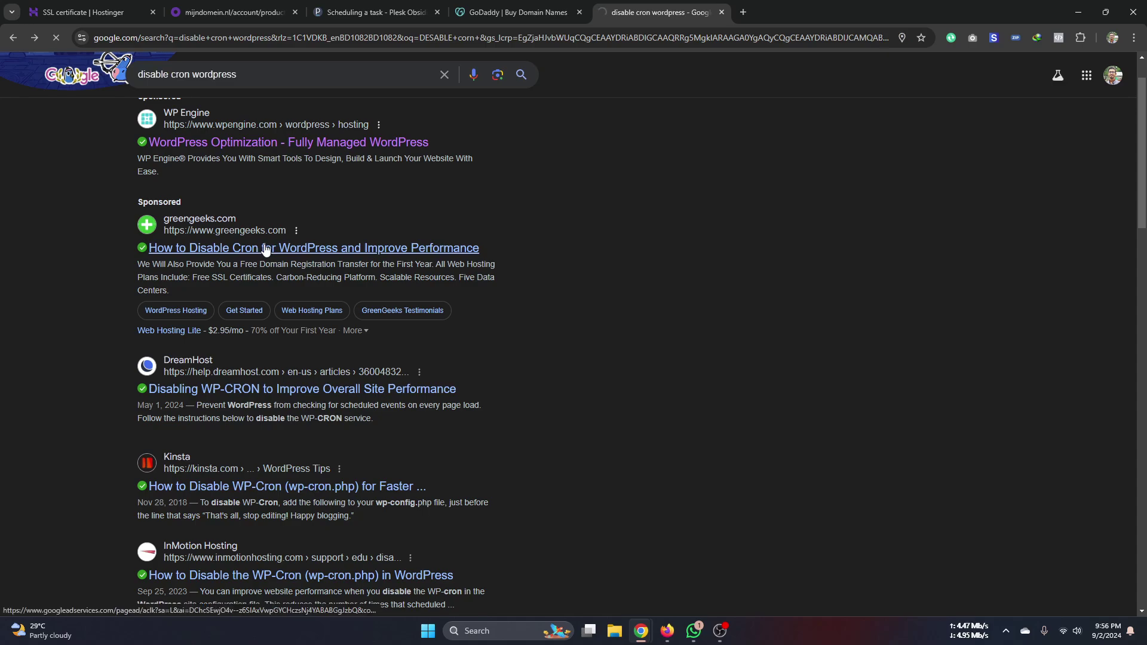
{"action": "left_click", "coordinate": [174, 376]}
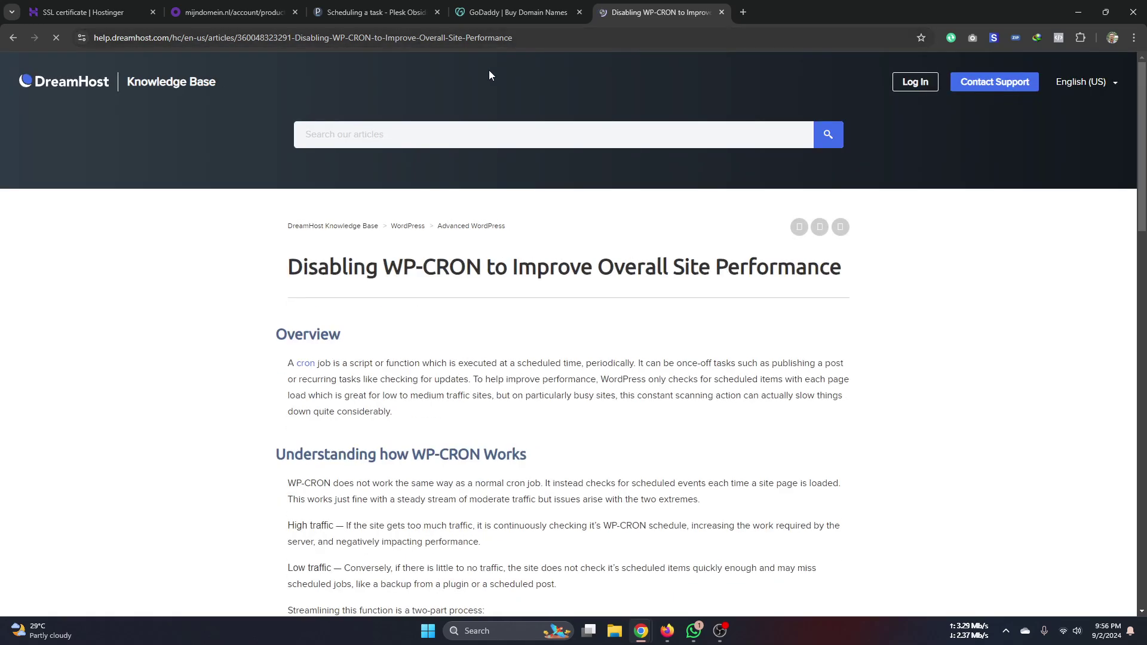
- Review the define('DISABLE_WP_CRON', true) line and step 3, then return to Plesk's task form
{"action": "scroll", "coordinate": [267, 441], "scroll_direction": "down", "scroll_amount": 4}
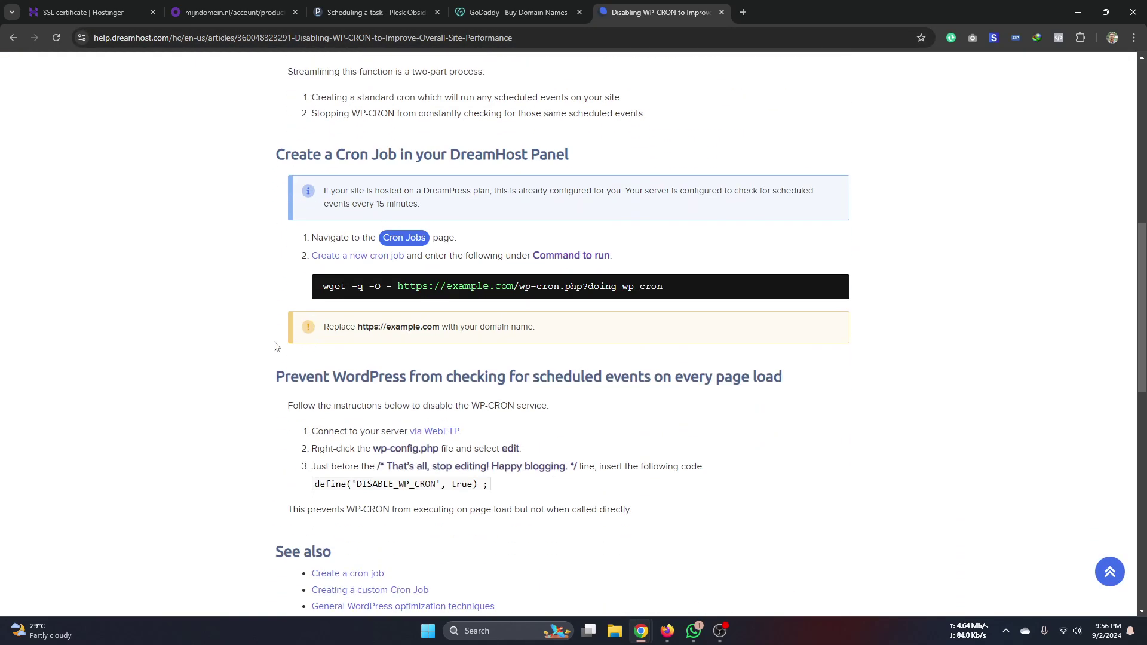
{"action": "scroll", "coordinate": [273, 347], "scroll_direction": "down", "scroll_amount": 1}
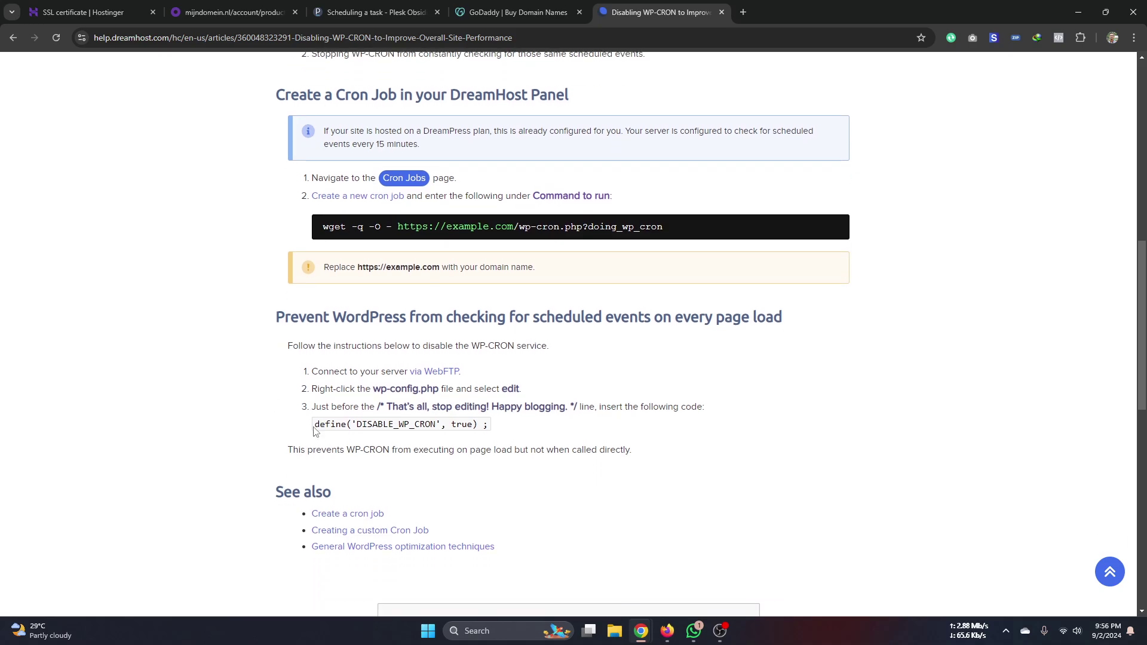
{"action": "left_click_drag", "start_coordinate": [316, 427], "coordinate": [490, 428]}
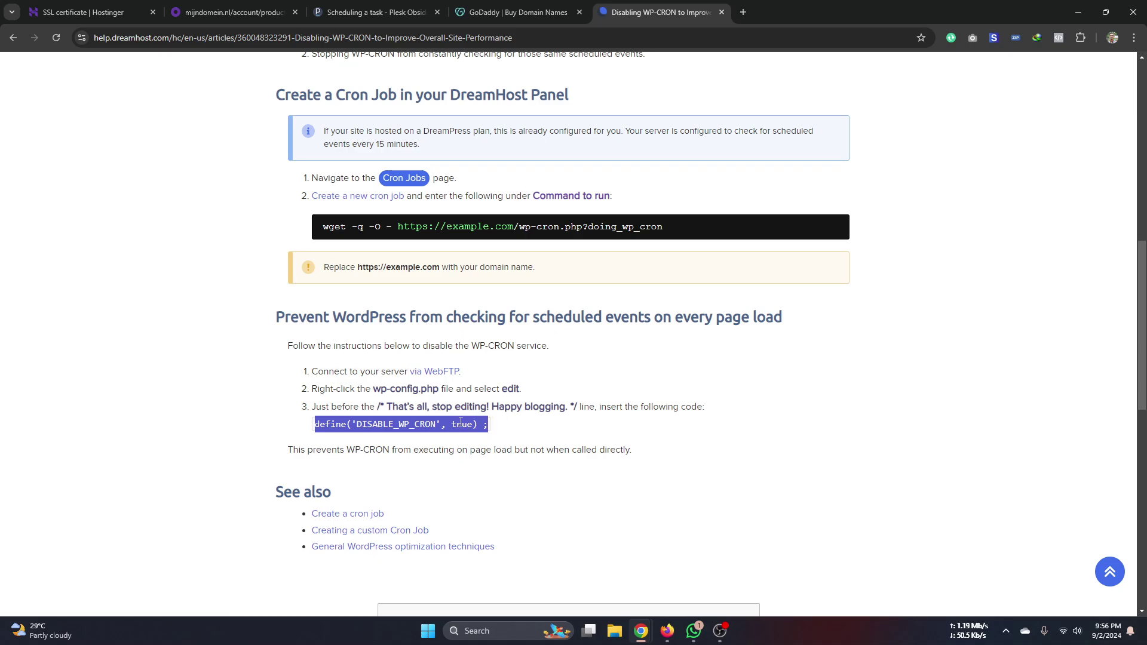
{"action": "scroll", "coordinate": [700, 448], "scroll_direction": "down", "scroll_amount": 1}
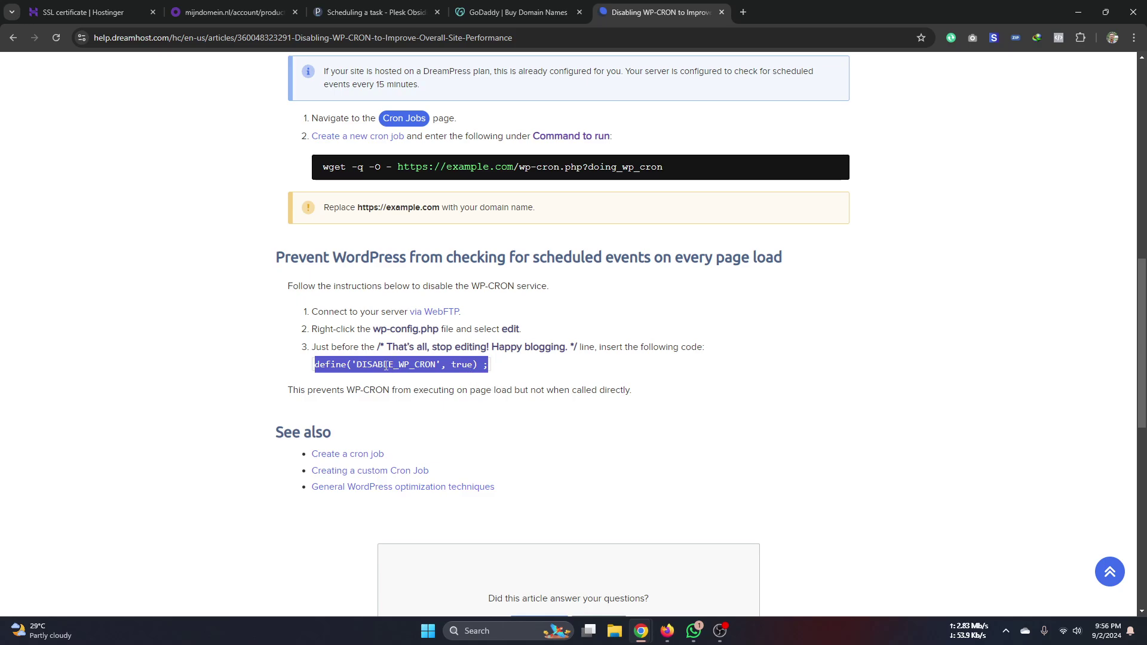
{"action": "left_click", "coordinate": [365, 366]}
{"action": "left_click_drag", "start_coordinate": [491, 368], "coordinate": [276, 374]}
{"action": "left_click", "coordinate": [277, 375]}
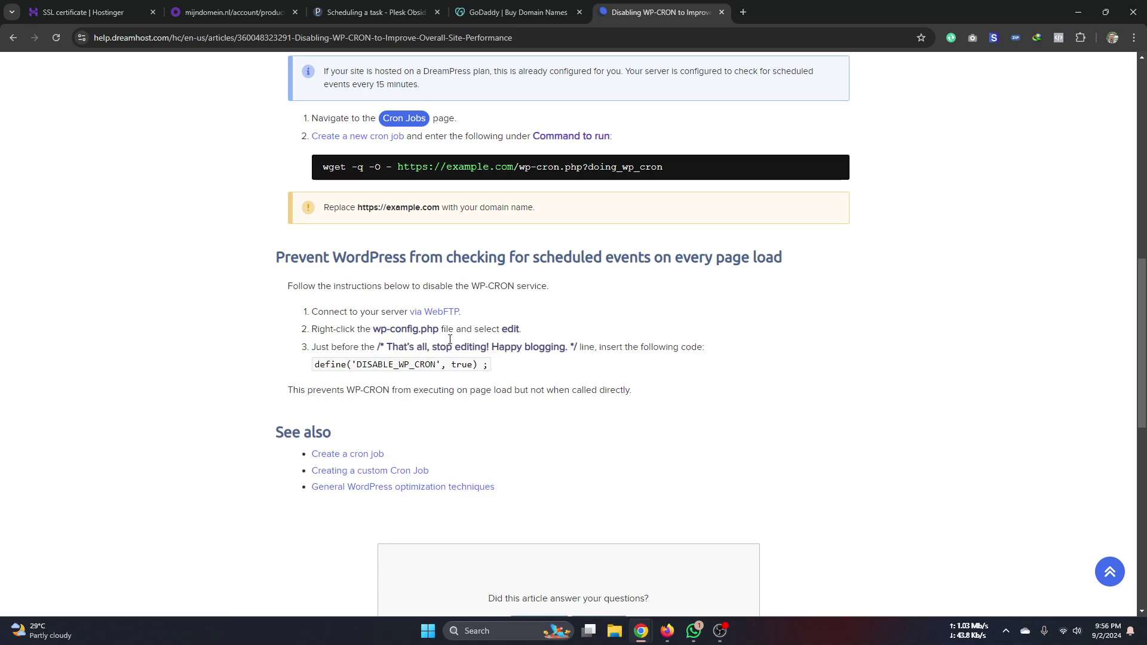
{"action": "left_click", "coordinate": [379, 16]}
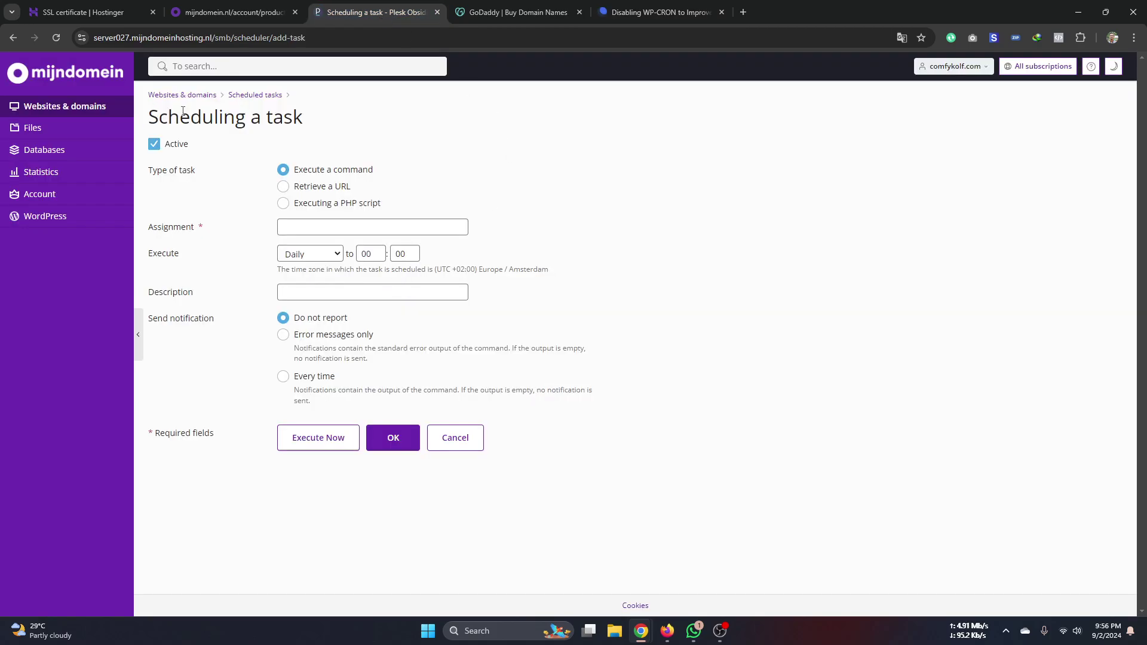
- Go back to comfykolf.com's Websites & domains overview, then open a fresh empty browser tab
{"action": "left_click", "coordinate": [192, 95]}
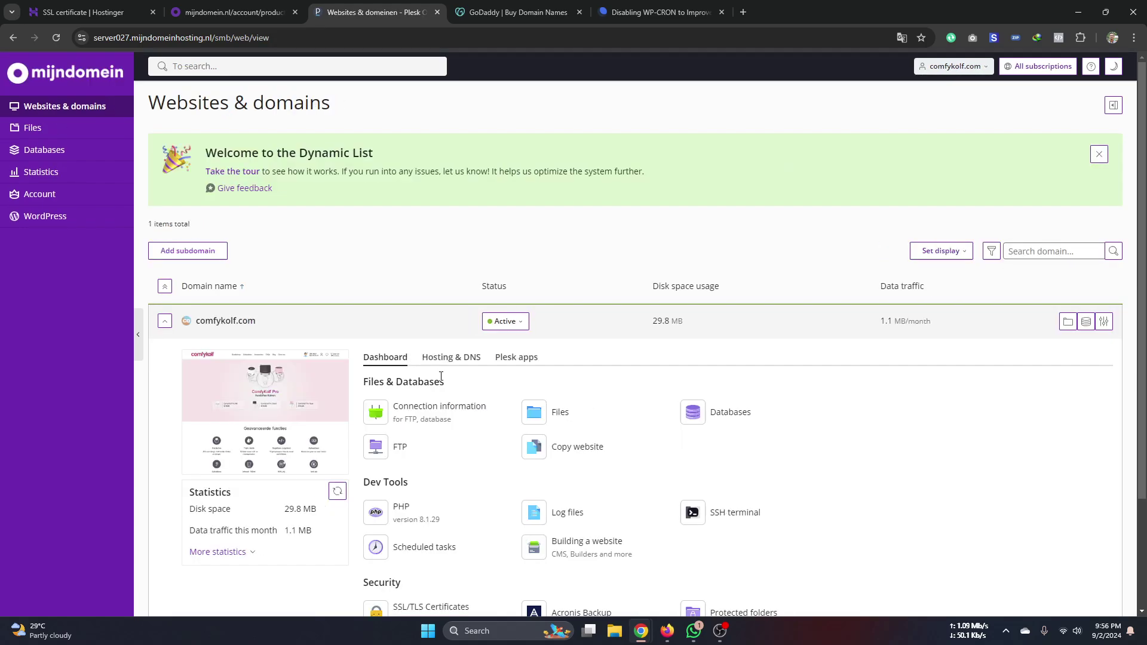
{"action": "scroll", "coordinate": [473, 478], "scroll_direction": "down", "scroll_amount": 3}
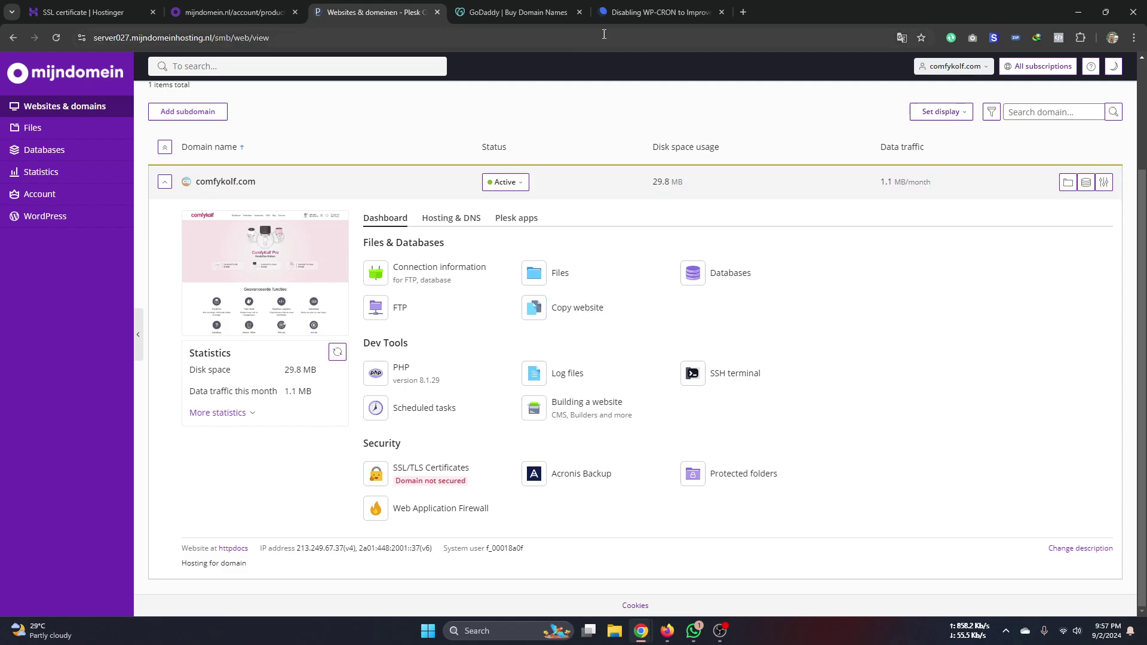
{"action": "left_click", "coordinate": [657, 12]}
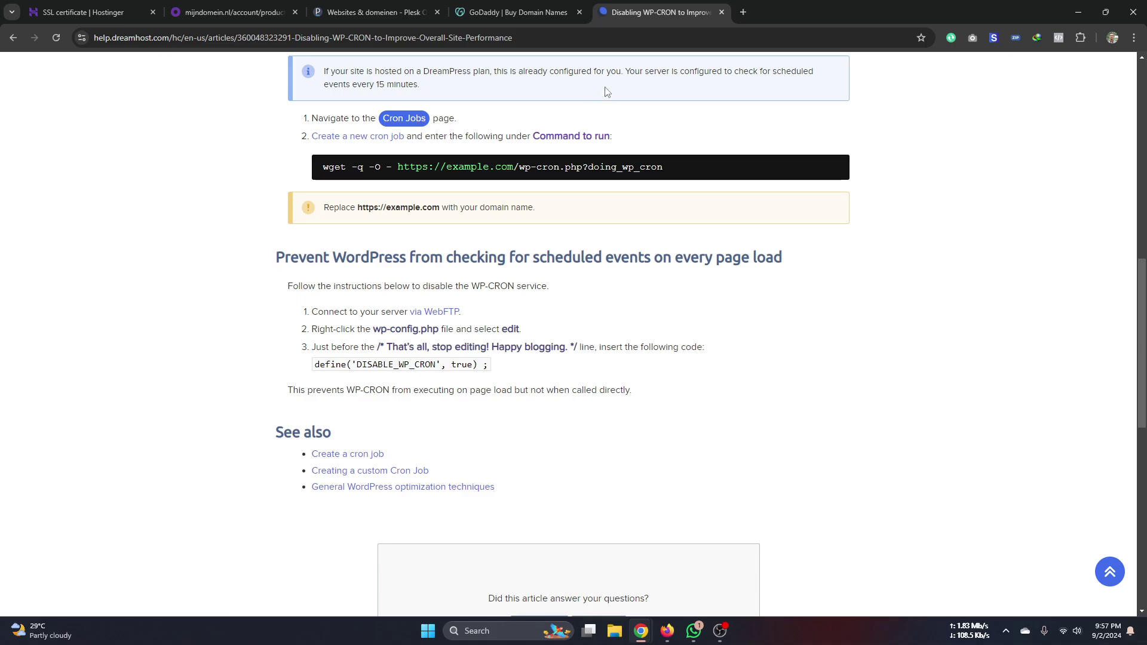
{"action": "left_click", "coordinate": [743, 12]}
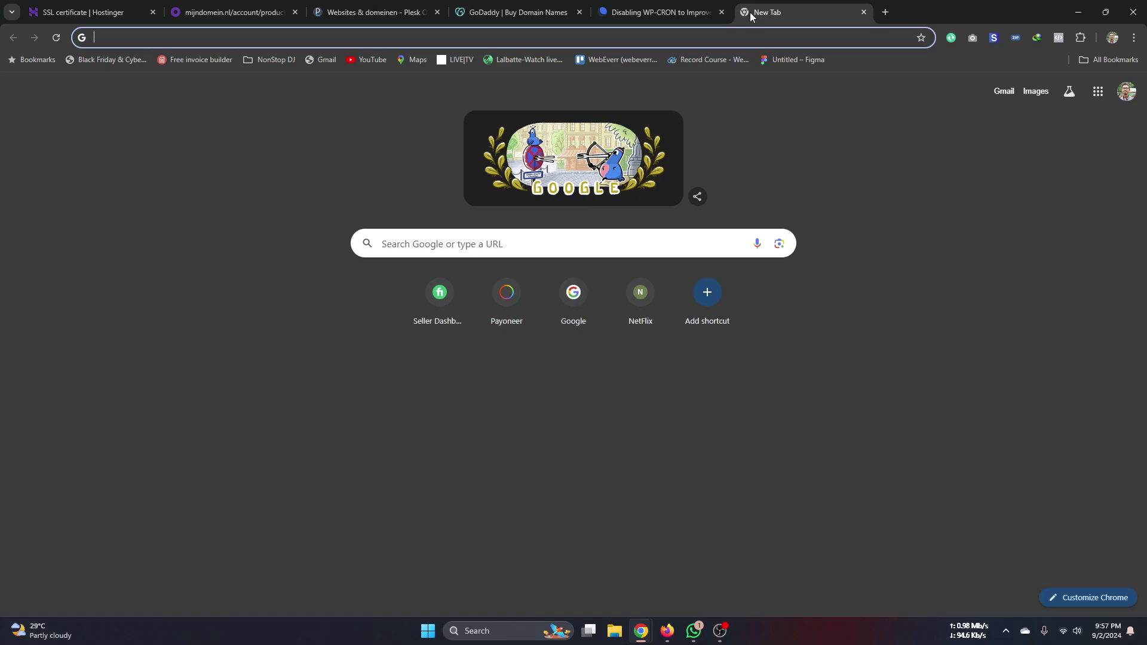
- Open the webeverr.com website Overview from the WordPress section of Hostinger's sidebar
{"action": "left_click", "coordinate": [220, 13]}
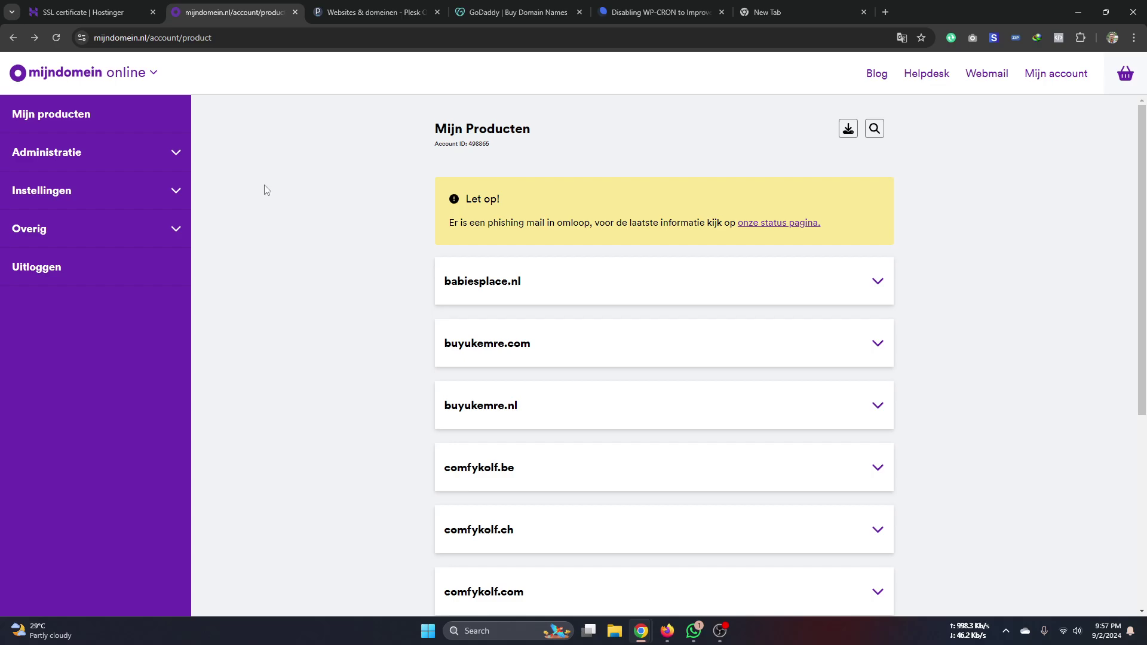
{"action": "left_click", "coordinate": [98, 12]}
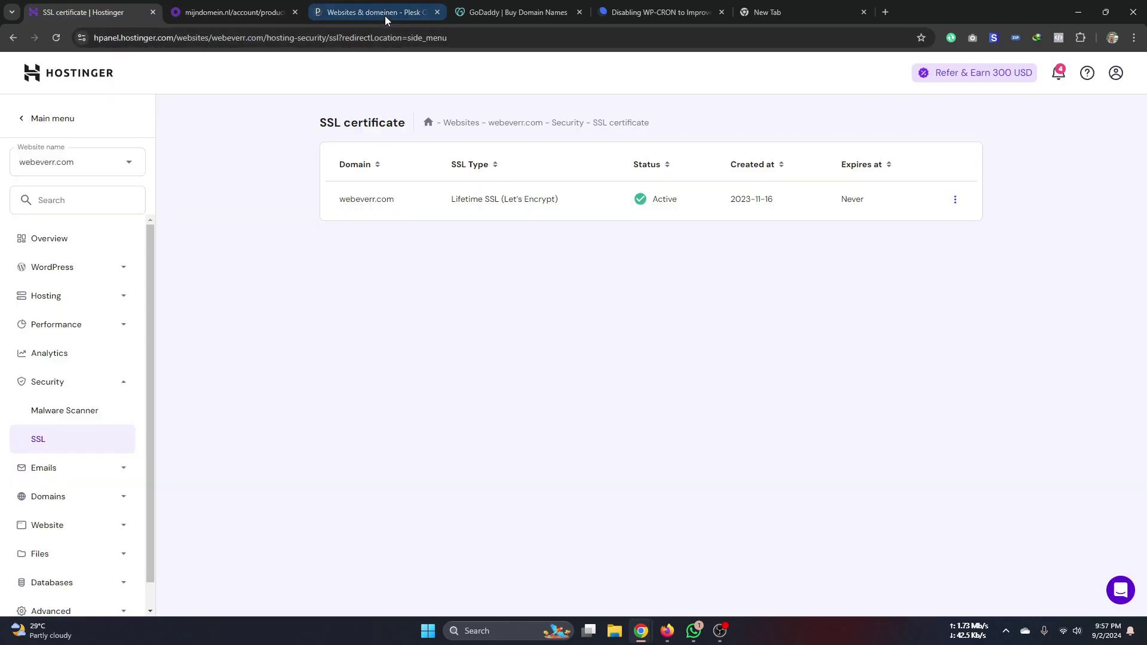
{"action": "left_click", "coordinate": [385, 15]}
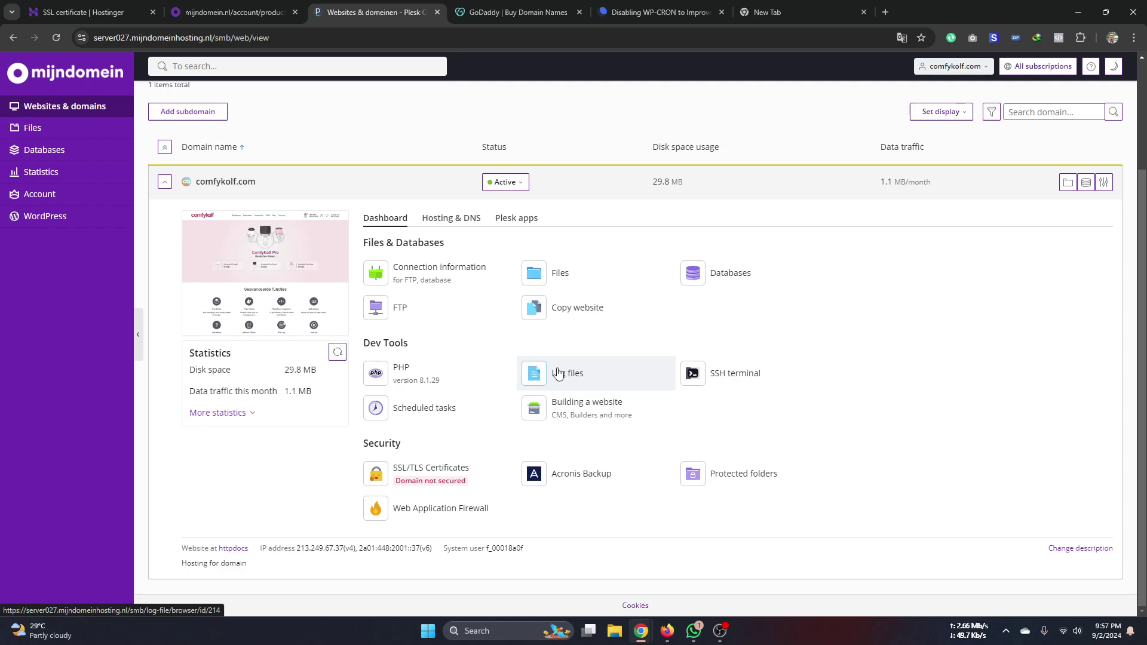
{"action": "left_click", "coordinate": [83, 12]}
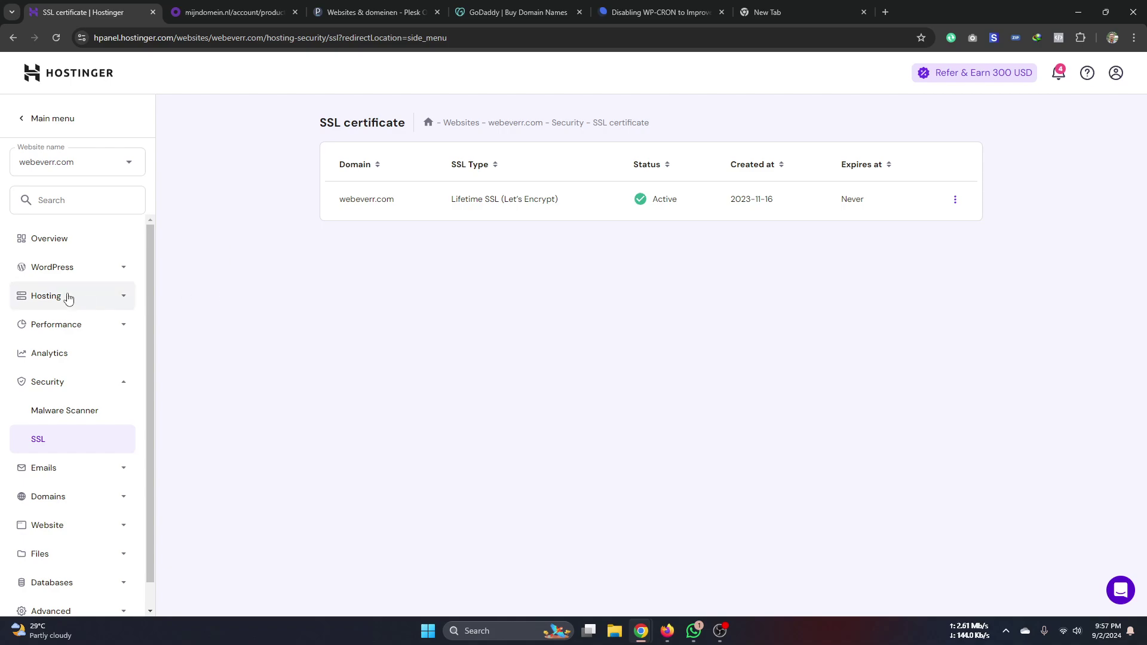
{"action": "left_click", "coordinate": [75, 273]}
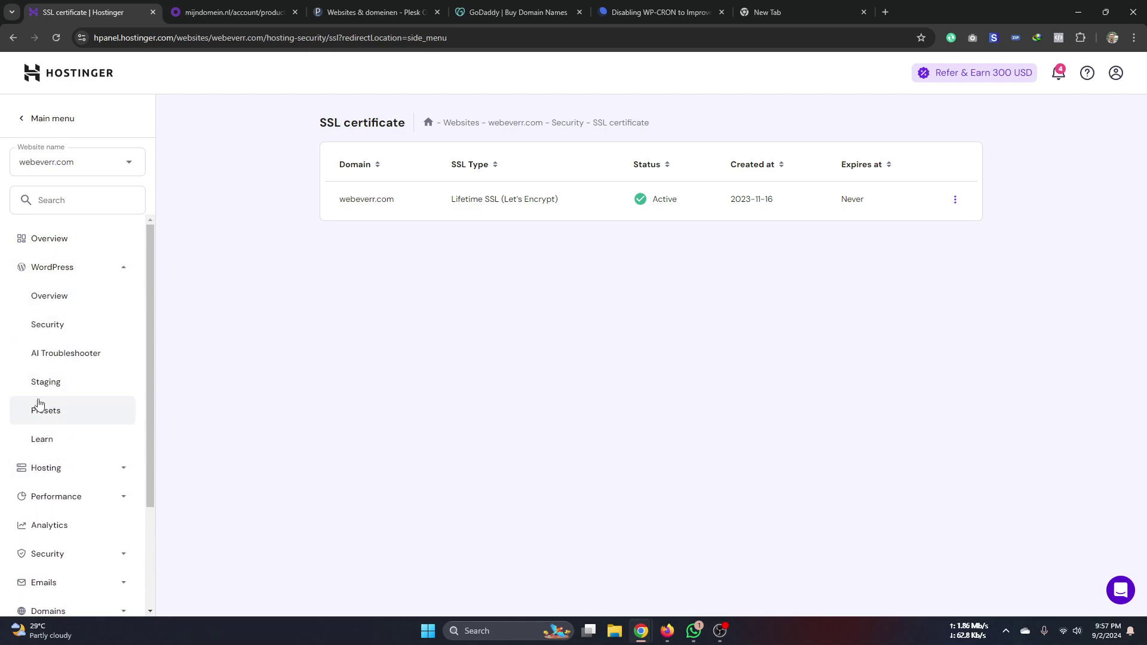
{"action": "left_click", "coordinate": [22, 238]}
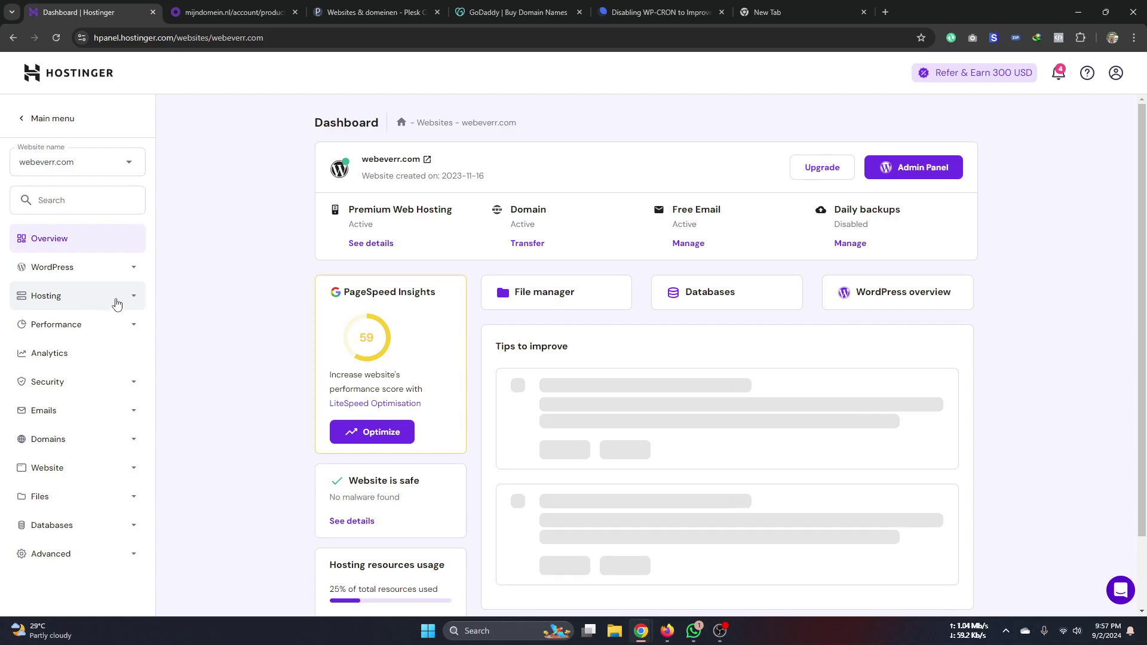
- Check comfykolf.com's Databases list in Plesk, then return to the Hostinger dashboard
{"action": "left_click", "coordinate": [334, 12]}
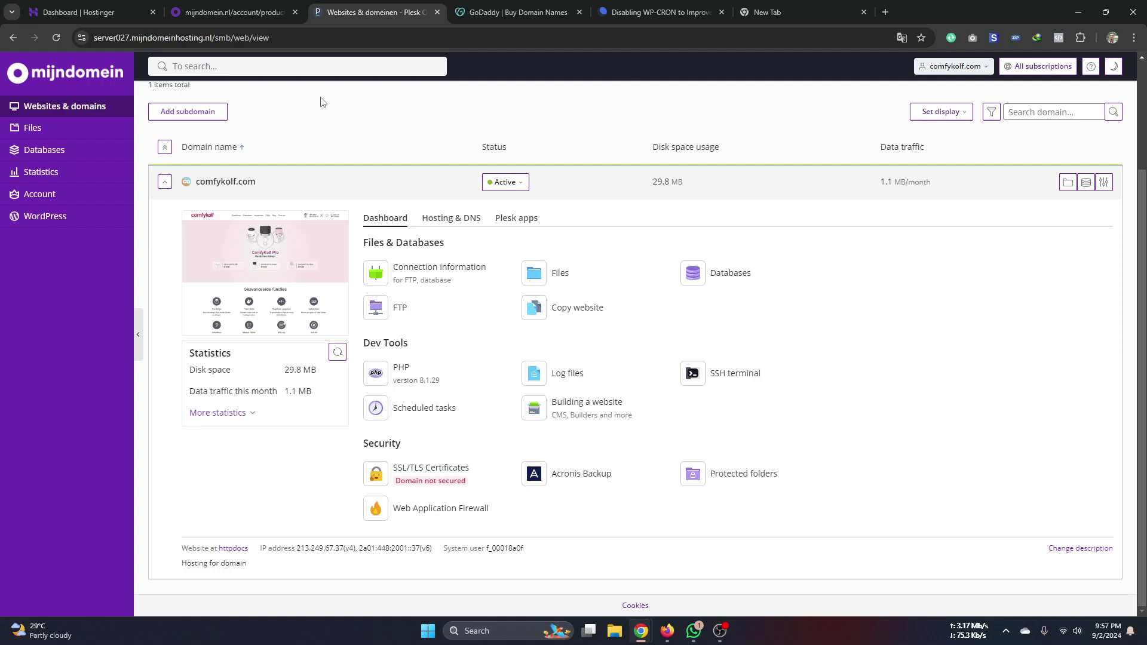
{"action": "left_click", "coordinate": [57, 156]}
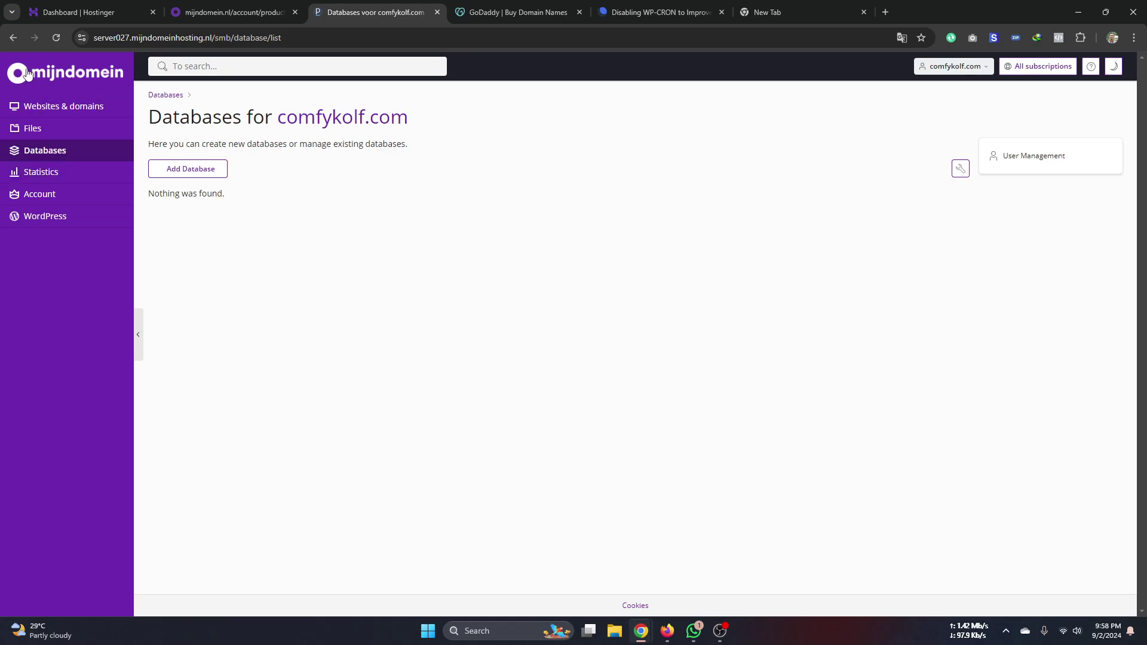
{"action": "left_click", "coordinate": [84, 12]}
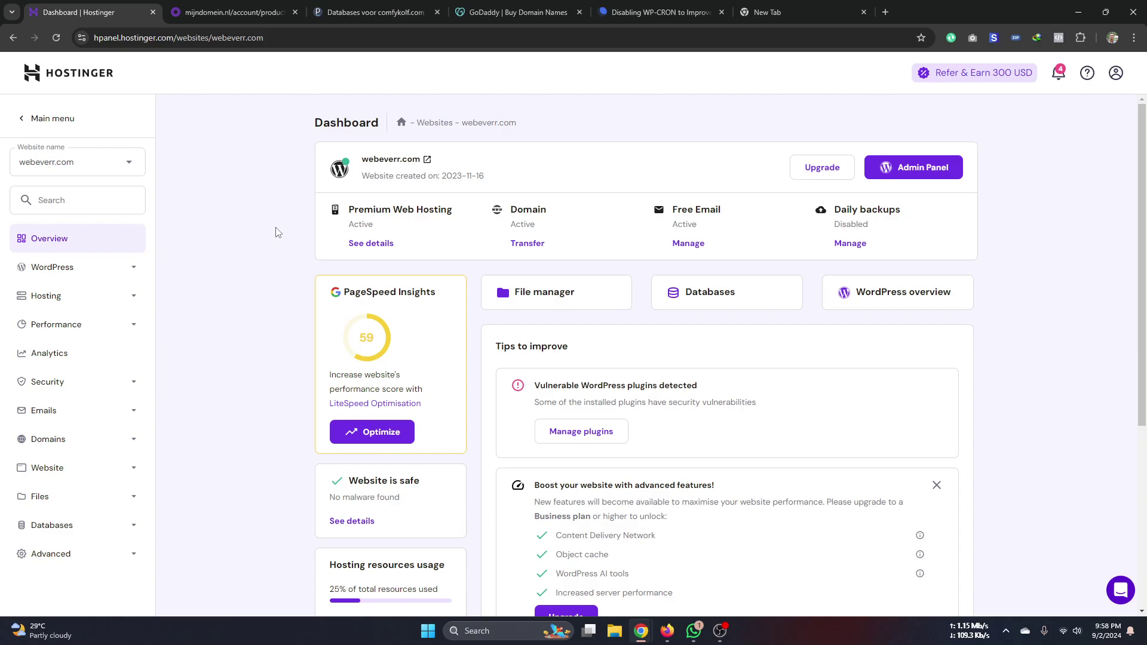
{"action": "left_click", "coordinate": [118, 174]}
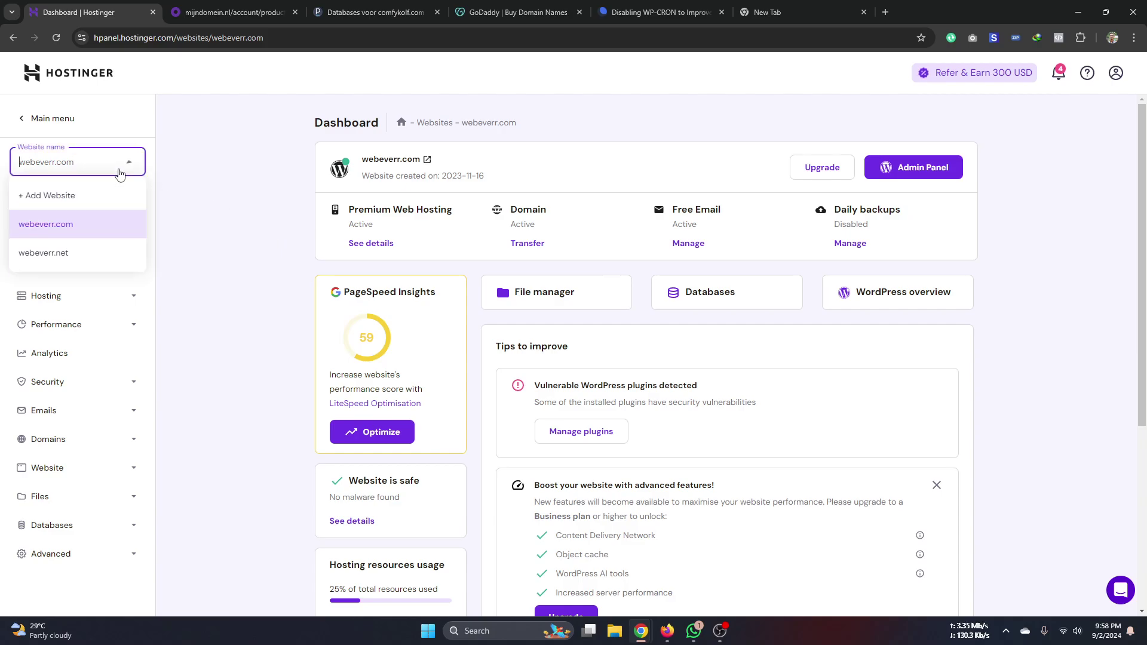
{"action": "left_click", "coordinate": [69, 196]}
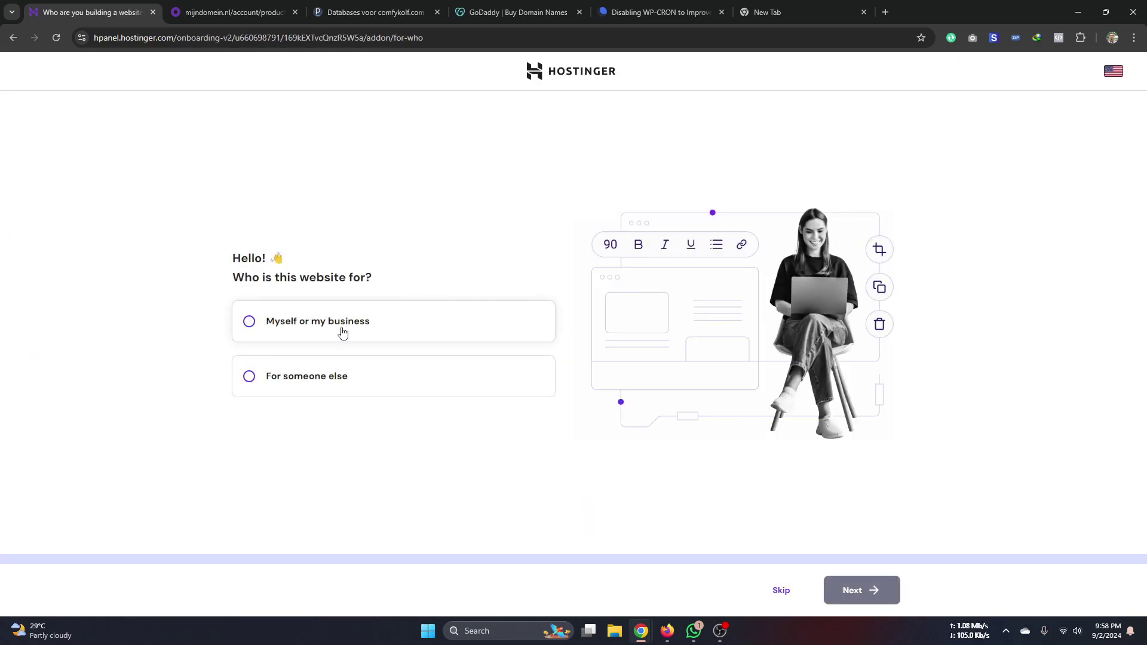
{"action": "left_click", "coordinate": [349, 333]}
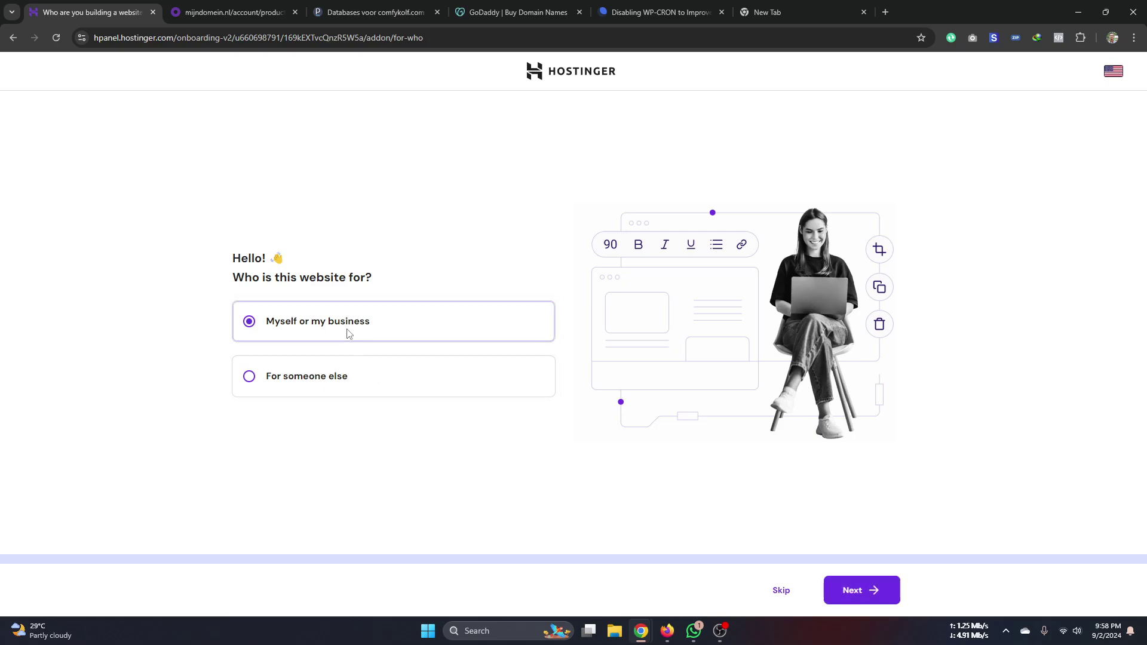
{"action": "left_click", "coordinate": [853, 590]}
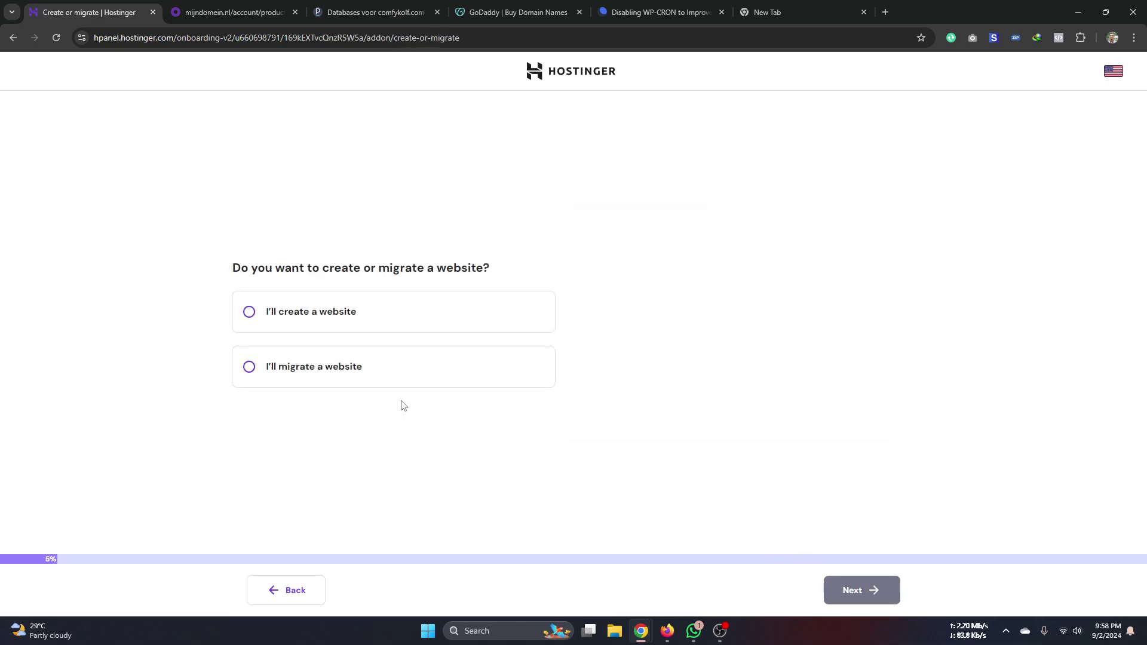
{"action": "left_click", "coordinate": [305, 588]}
{"action": "left_click", "coordinate": [781, 591]}
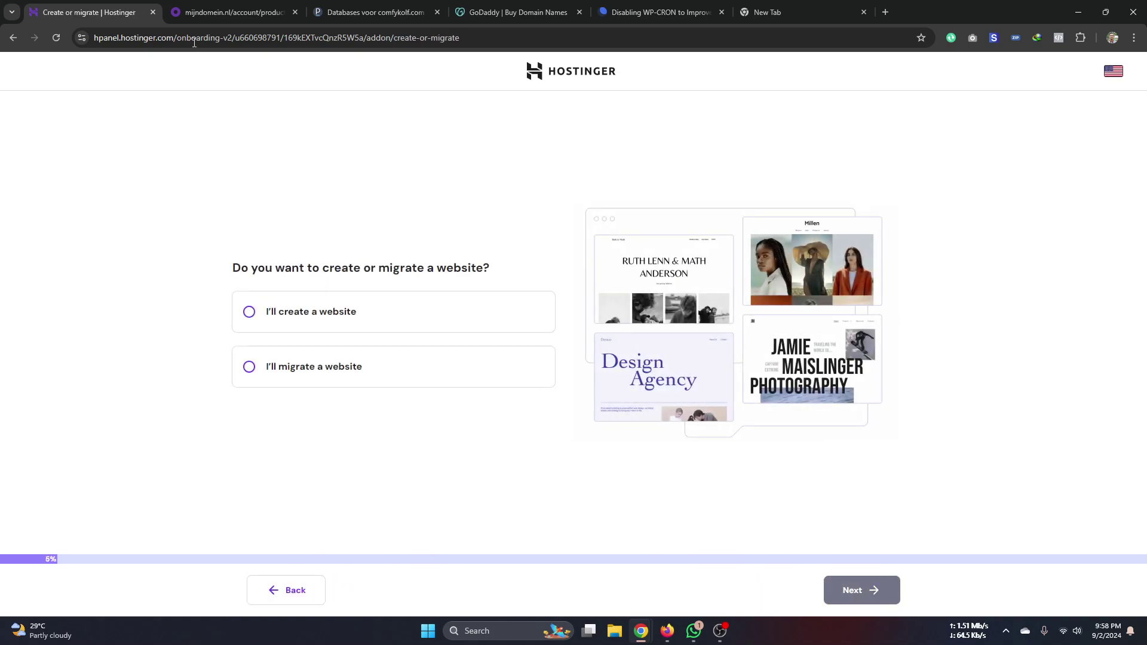
{"action": "left_click", "coordinate": [265, 593]}
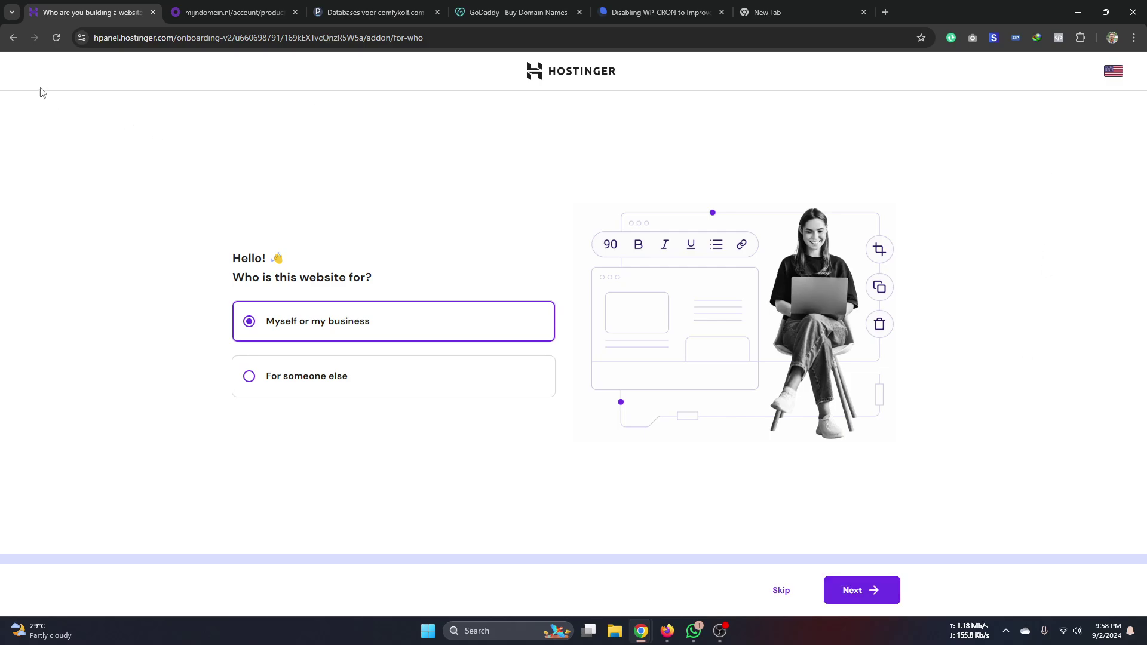
{"action": "left_click", "coordinate": [13, 38]}
{"action": "left_click", "coordinate": [621, 349]}
{"action": "left_click", "coordinate": [776, 589]}
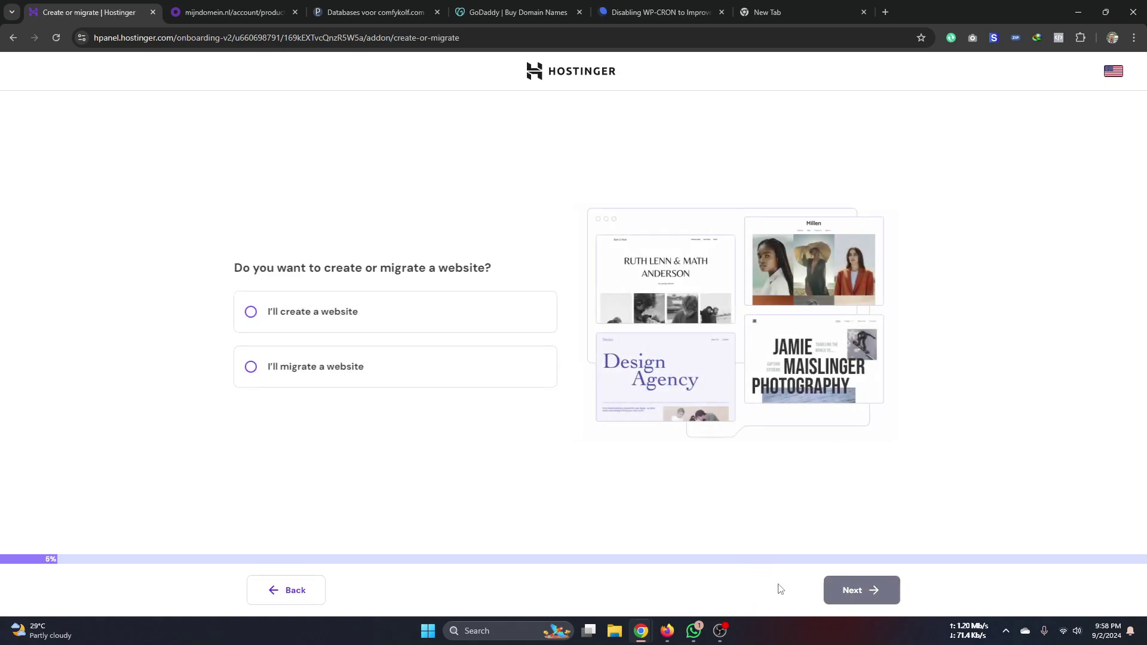
{"action": "left_click", "coordinate": [296, 592]}
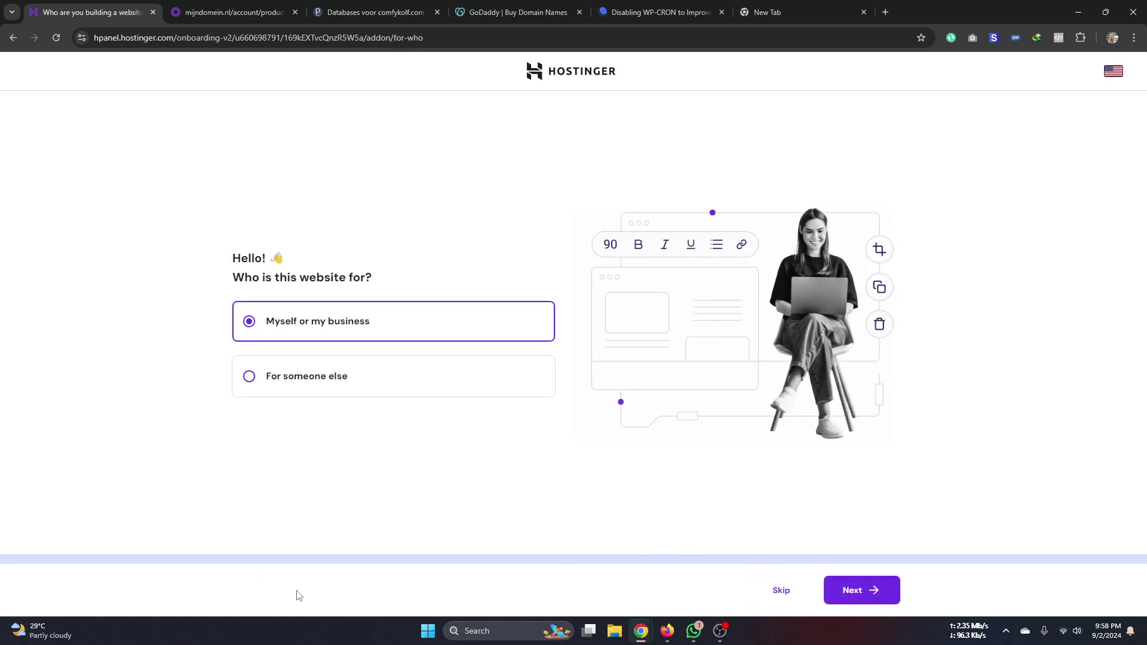
{"action": "left_click", "coordinate": [12, 37]}
{"action": "left_click", "coordinate": [680, 353]}
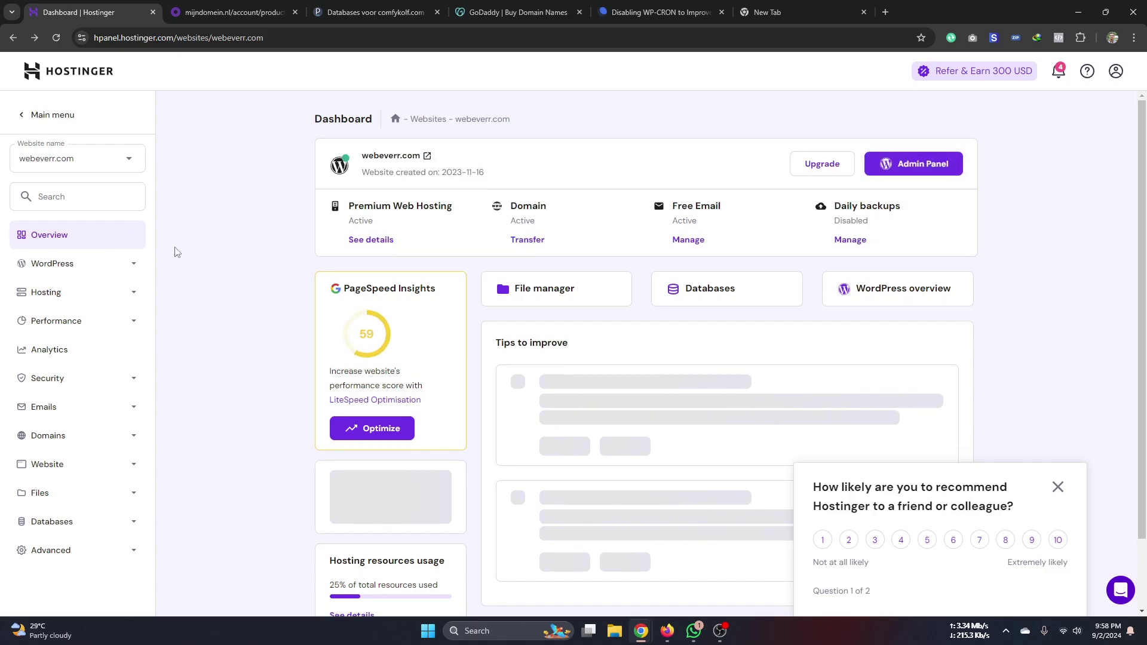
- Choose webeverr.net in the sidebar Website name list and view its dashboard
{"action": "left_click", "coordinate": [111, 164]}
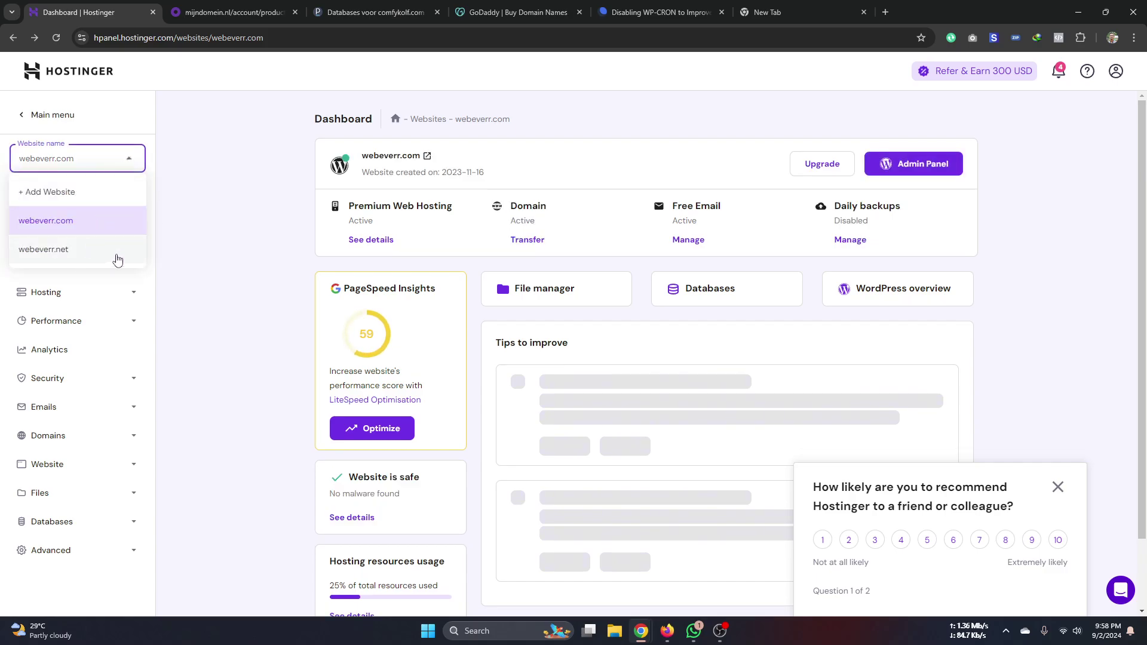
{"action": "left_click", "coordinate": [258, 266]}
{"action": "scroll", "coordinate": [722, 289], "scroll_direction": "down", "scroll_amount": 2}
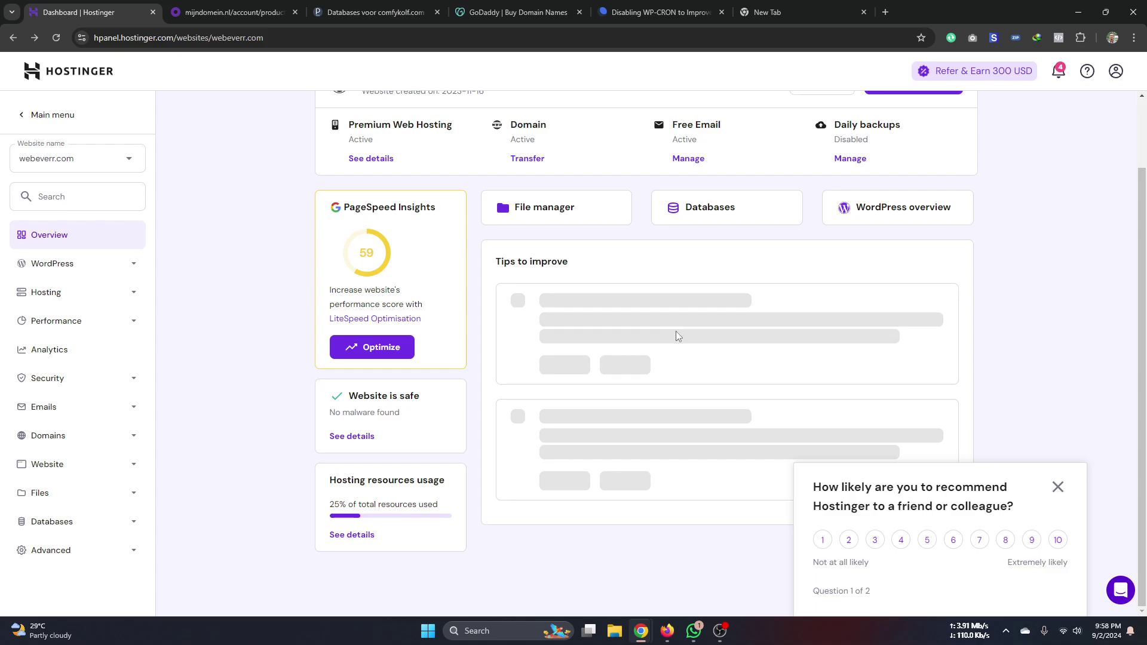
{"action": "left_click", "coordinate": [66, 166]}
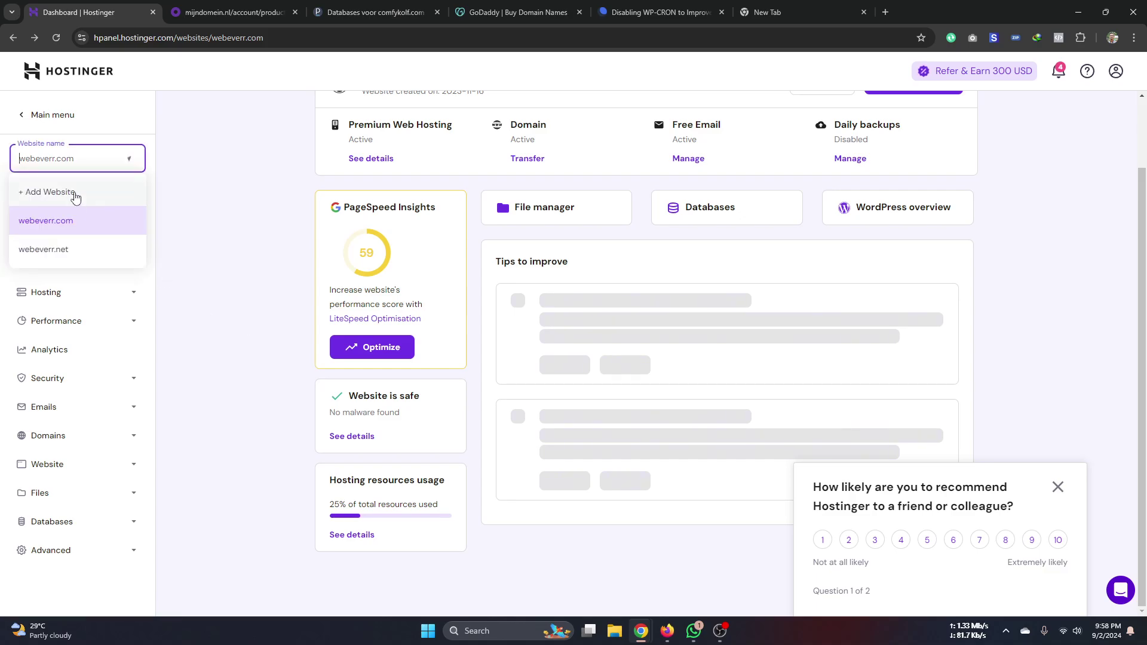
{"action": "left_click", "coordinate": [57, 253]}
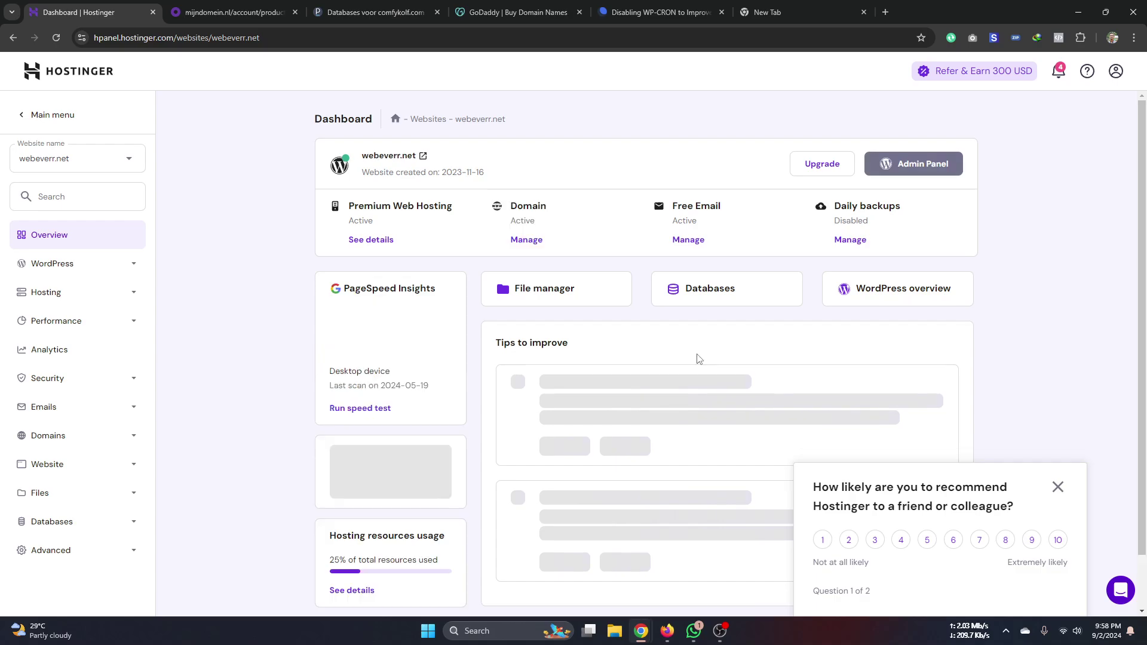
{"action": "scroll", "coordinate": [230, 374], "scroll_direction": "down", "scroll_amount": 1}
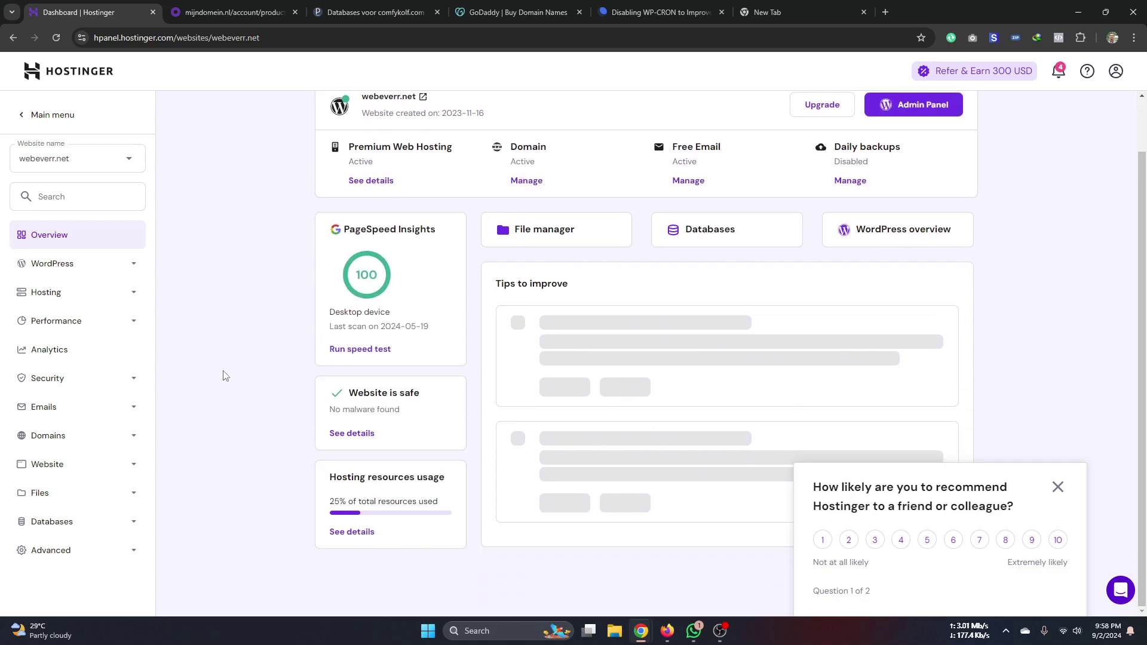
- Open Domains > Subdomains and load luxedeco.webeverr.net in the empty tab
{"action": "left_click", "coordinate": [53, 436]}
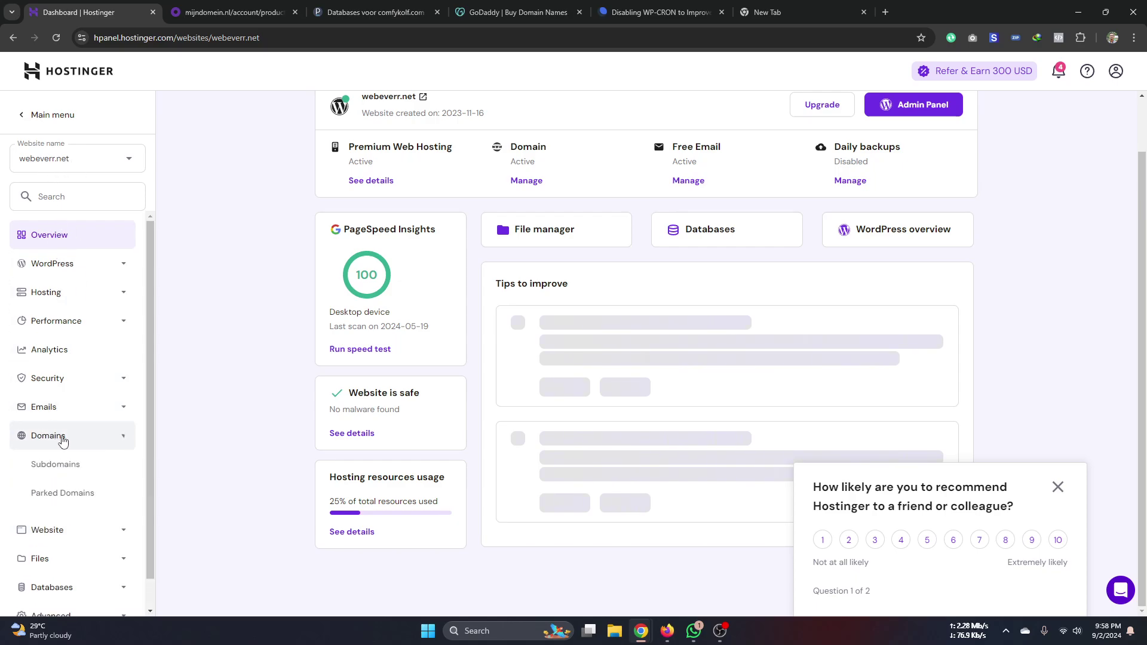
{"action": "left_click", "coordinate": [76, 476]}
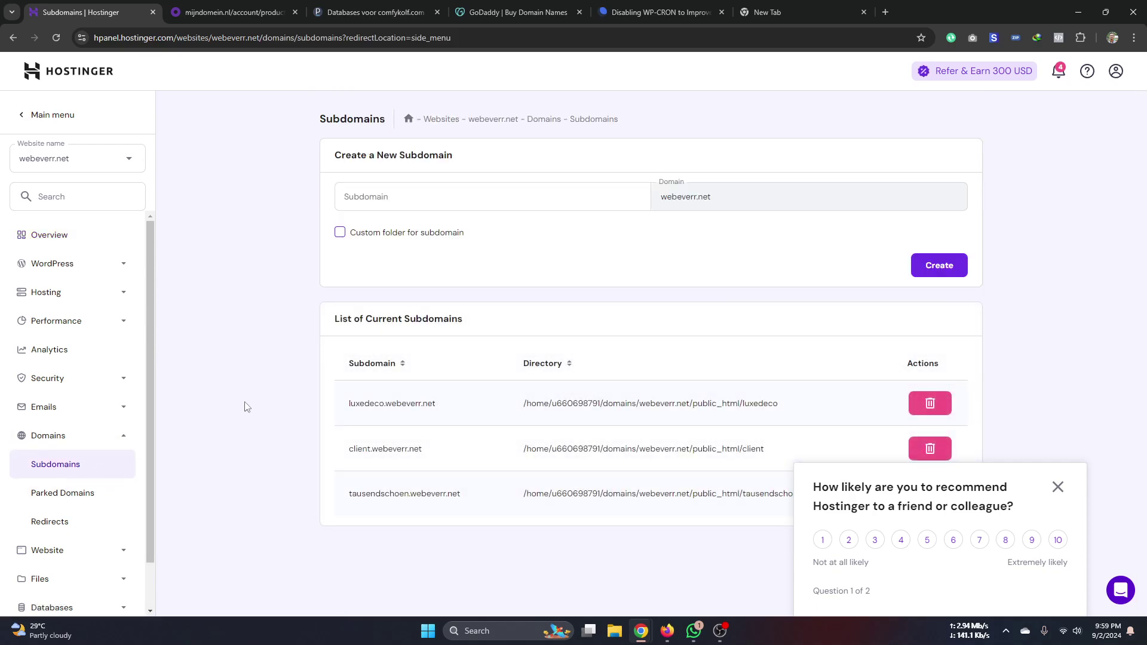
{"action": "triple_click", "coordinate": [406, 405]}
{"action": "key", "text": "ctrl+c"}
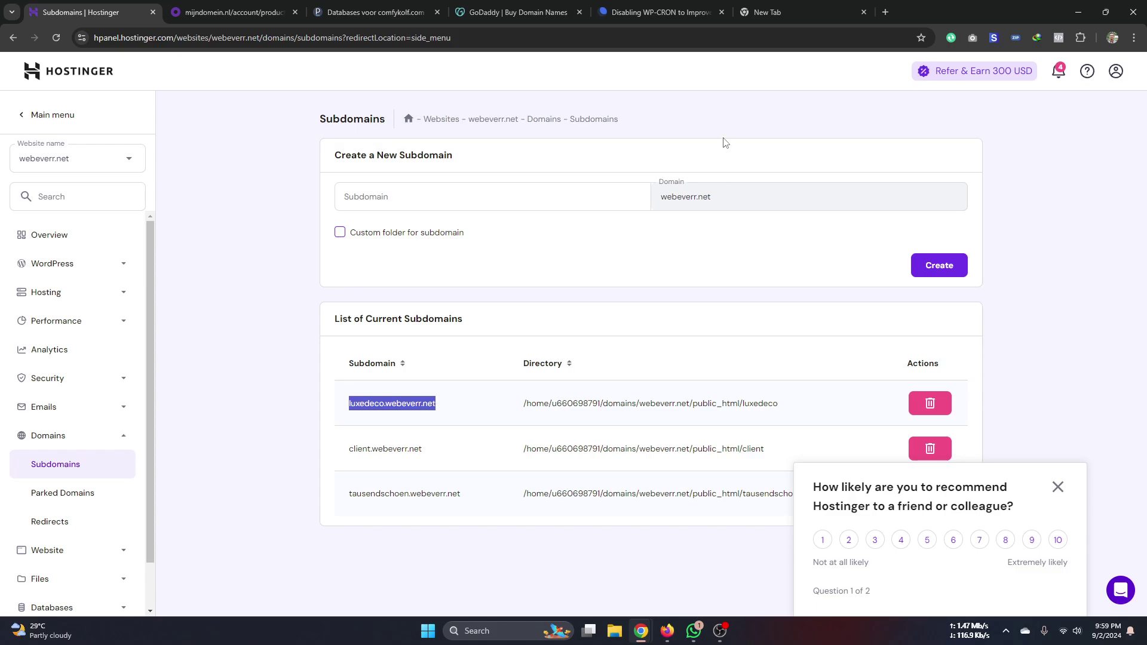
{"action": "left_click", "coordinate": [787, 15]}
{"action": "key", "text": "ctrl+v"}
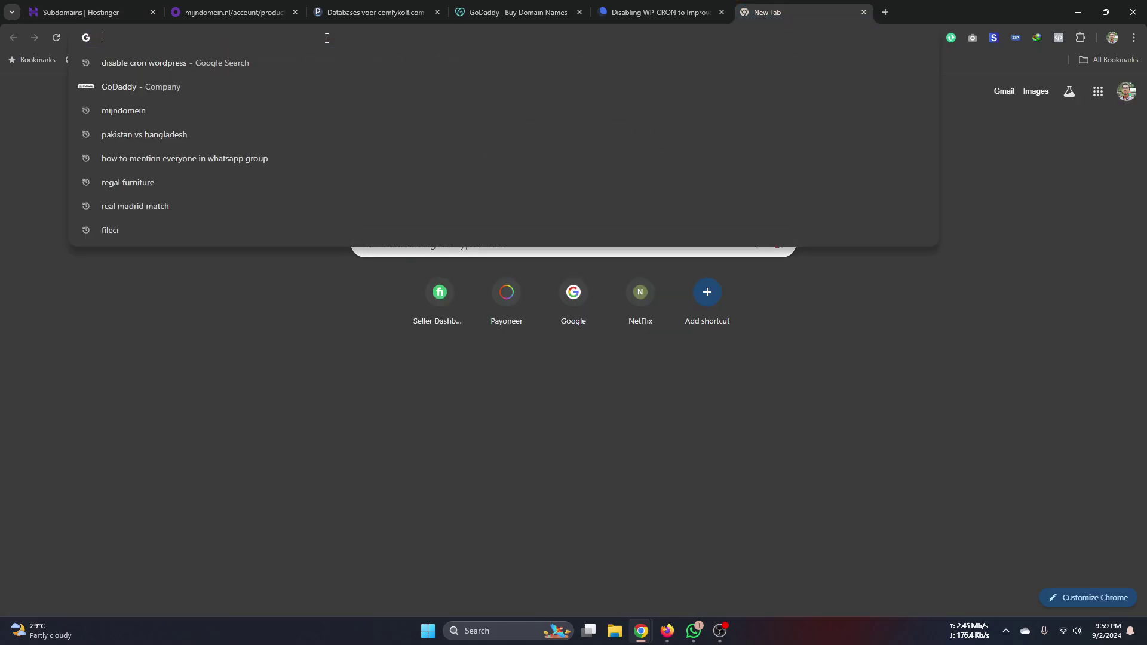
{"action": "key", "text": "Return"}
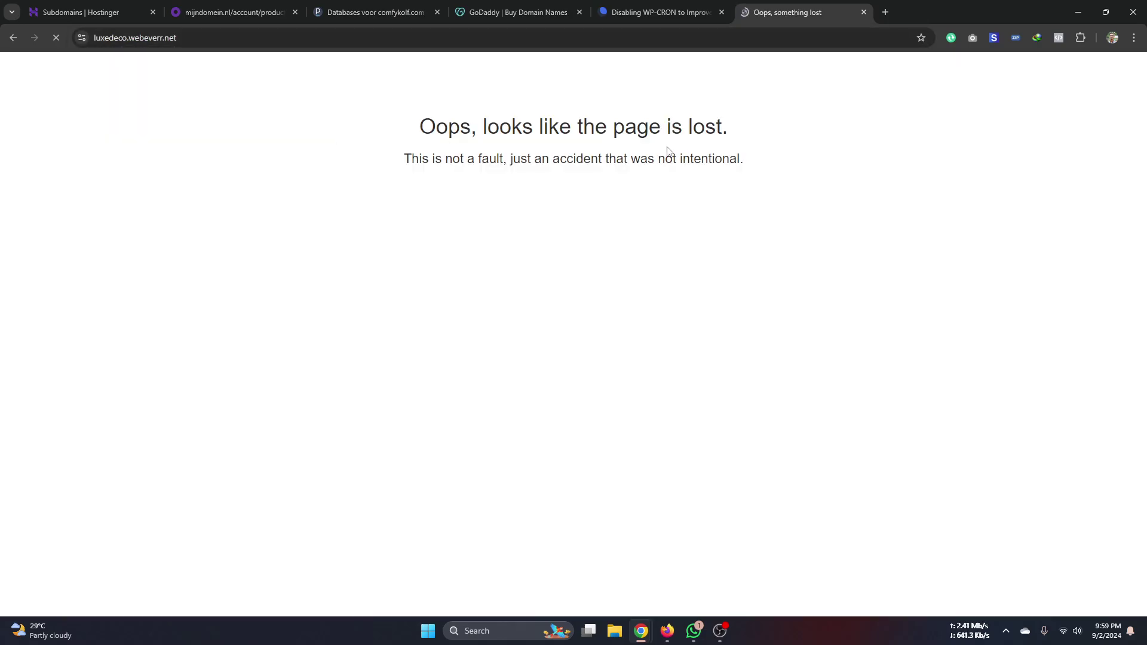
- Close the lost luxedeco page and the WP-CRON article tabs
{"action": "left_click", "coordinate": [864, 11]}
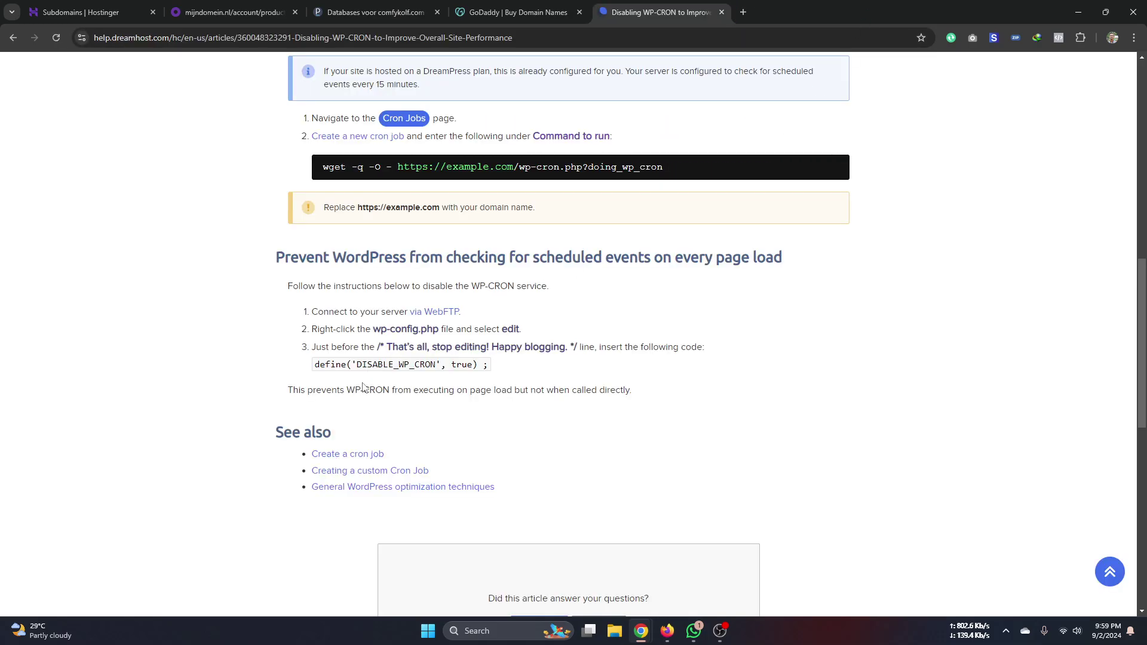
{"action": "left_click", "coordinate": [721, 11]}
{"action": "key", "text": "ctrl+1"}
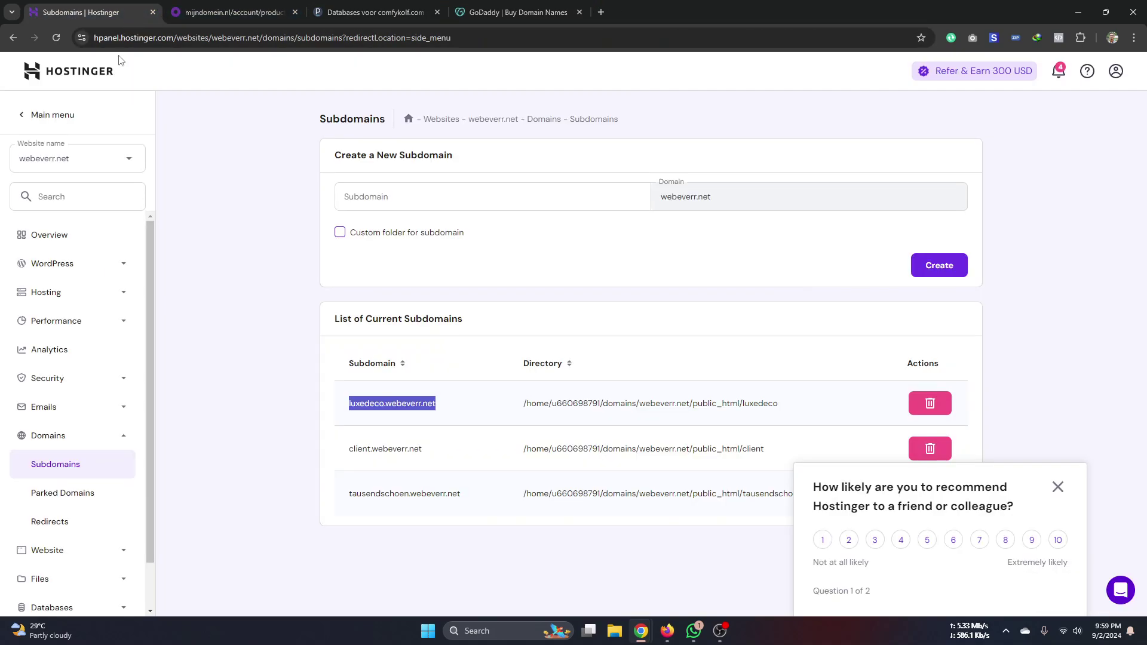
- Copy tausendschoen.webeverr.net and paste-and-go it in a new tab
{"action": "double_click", "coordinate": [376, 495]}
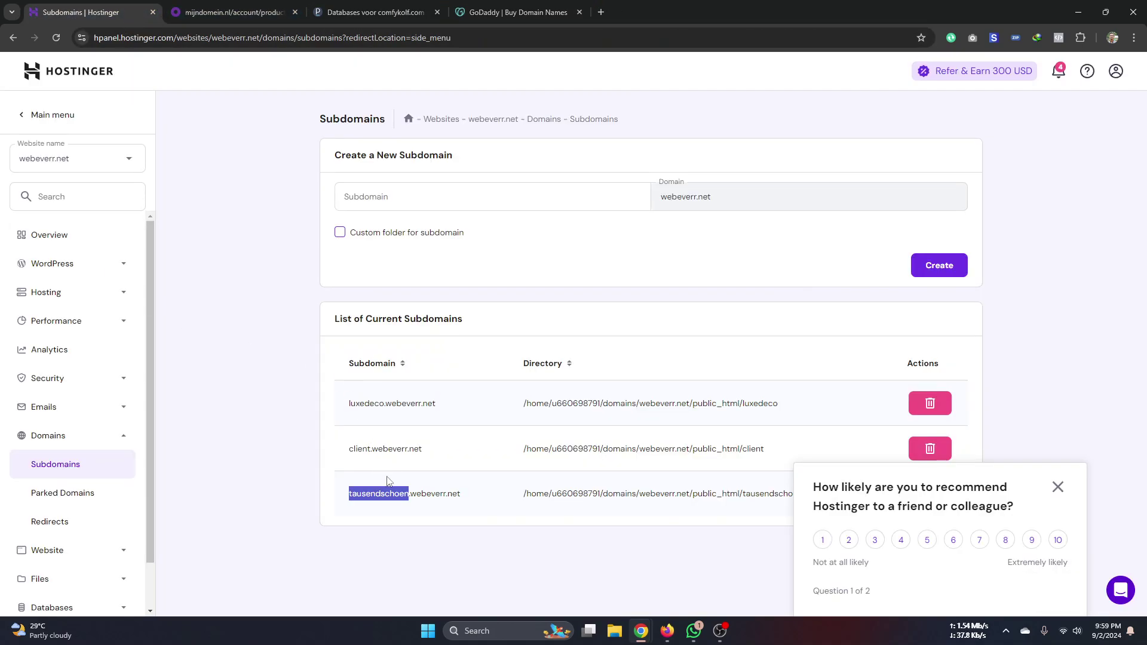
{"action": "triple_click", "coordinate": [396, 494]}
{"action": "key", "text": "ctrl+c"}
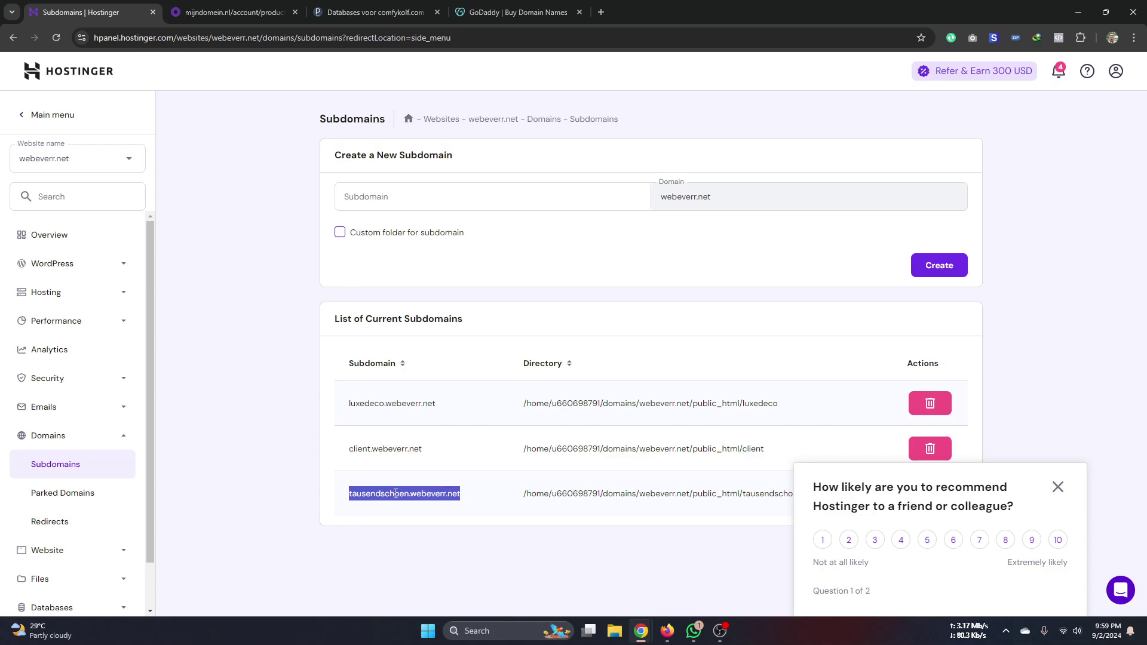
{"action": "left_click", "coordinate": [601, 12]}
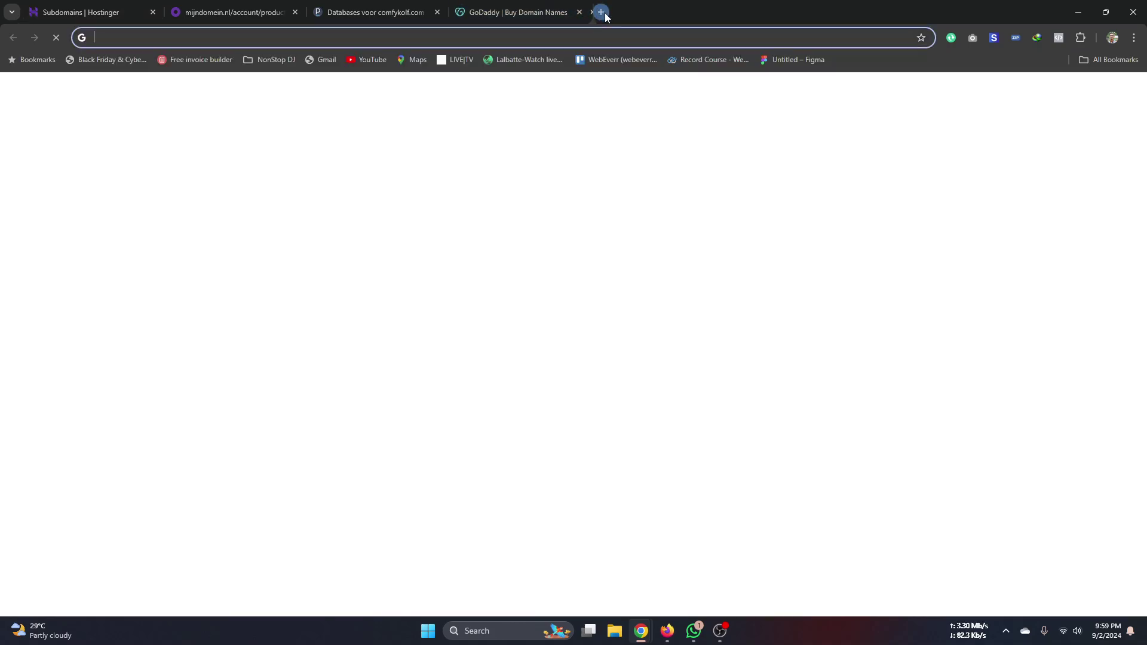
{"action": "right_click", "coordinate": [605, 39]}
{"action": "left_click", "coordinate": [638, 156]}
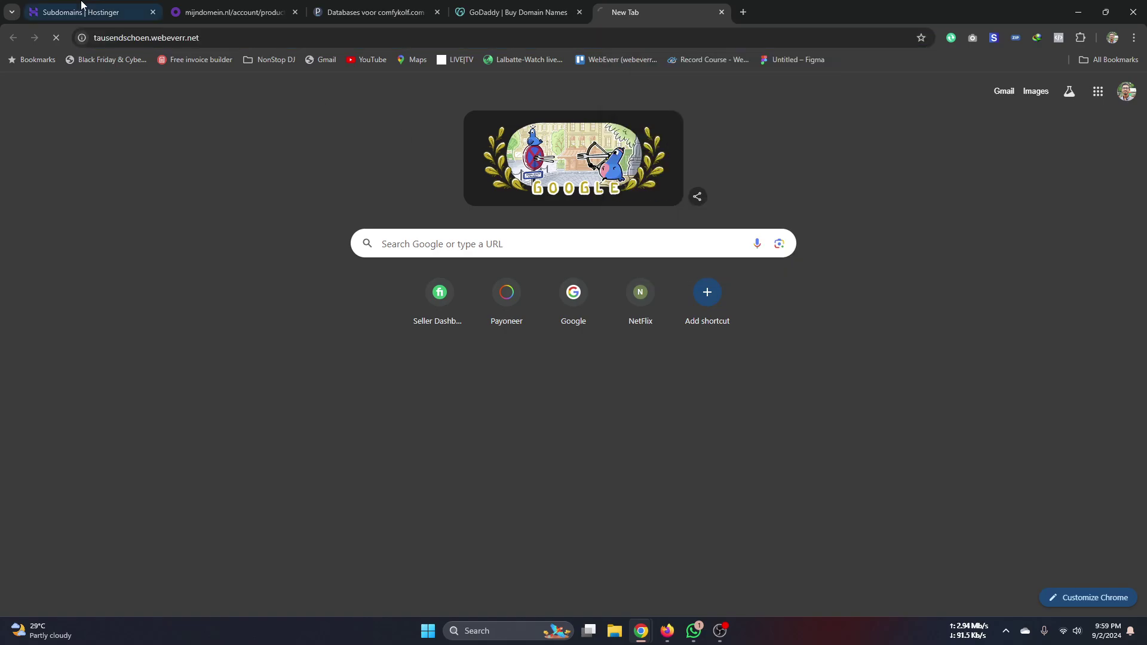
- Copy client.webeverr.net from the subdomains list into another new tab's address bar
{"action": "left_click", "coordinate": [60, 12]}
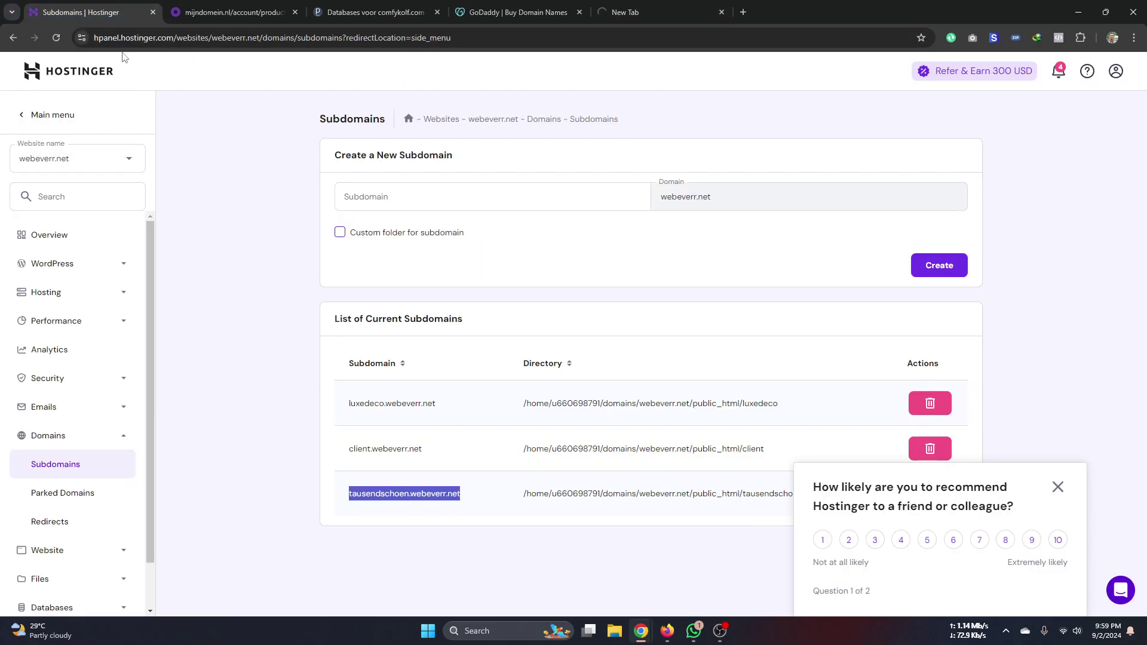
{"action": "double_click", "coordinate": [377, 450]}
{"action": "key", "text": "ctrl+c"}
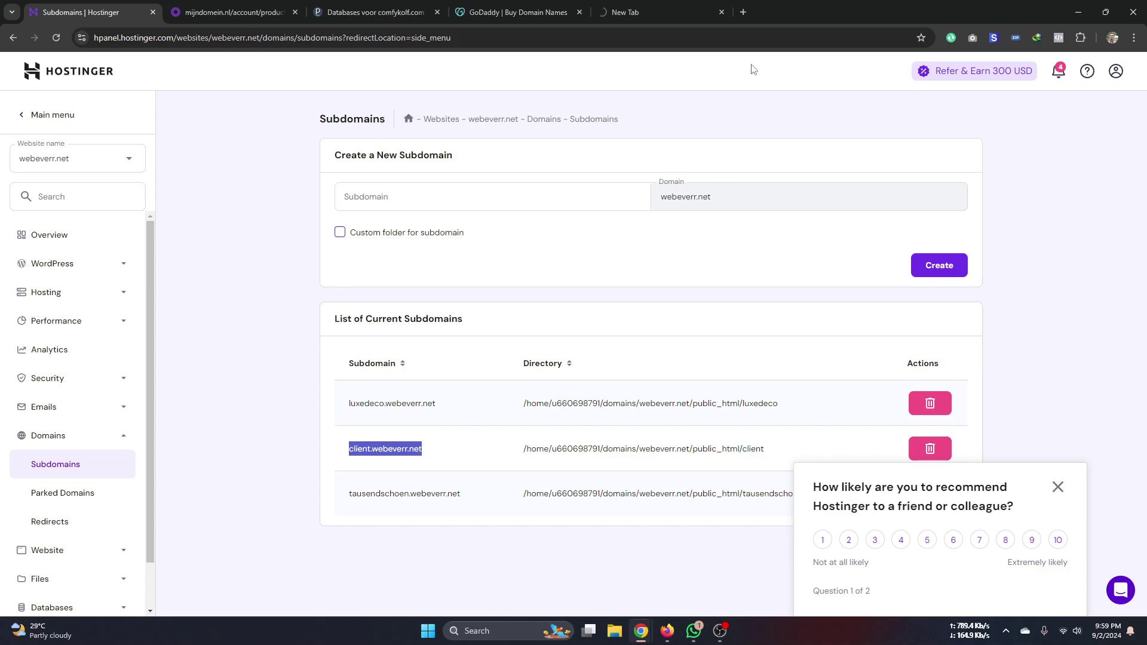
{"action": "left_click", "coordinate": [743, 12]}
{"action": "right_click", "coordinate": [737, 37]}
- Load client.webeverr.net and scroll through the German print-shop site
{"action": "left_click", "coordinate": [752, 152]}
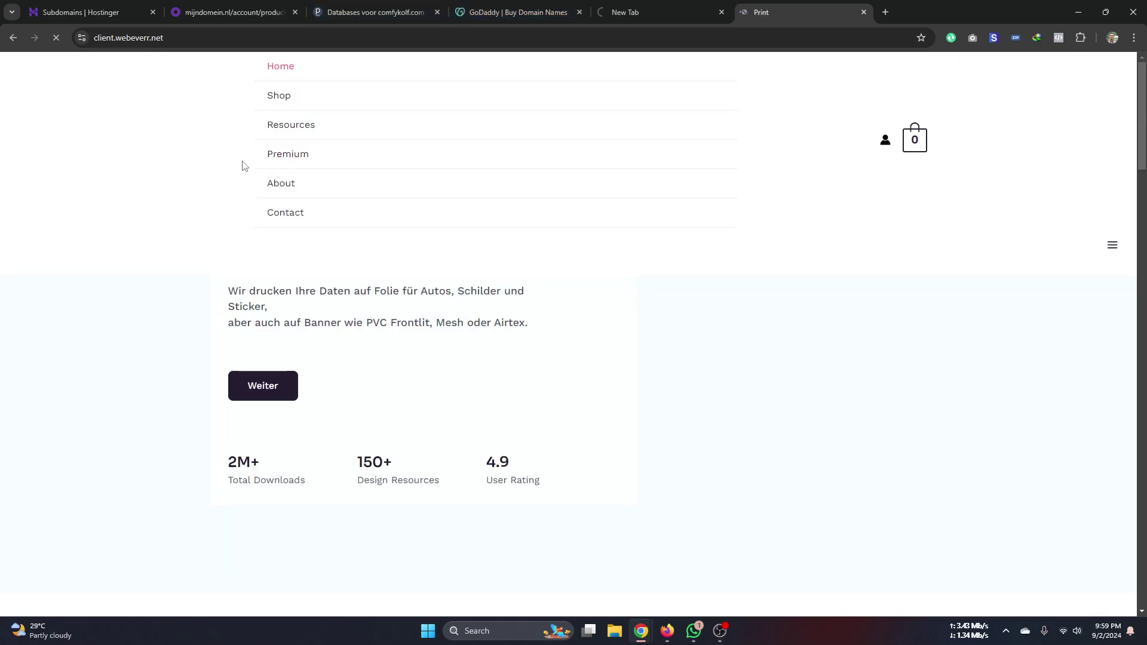
{"action": "scroll", "coordinate": [747, 272], "scroll_direction": "down", "scroll_amount": 15}
{"action": "scroll", "coordinate": [746, 278], "scroll_direction": "down", "scroll_amount": 10}
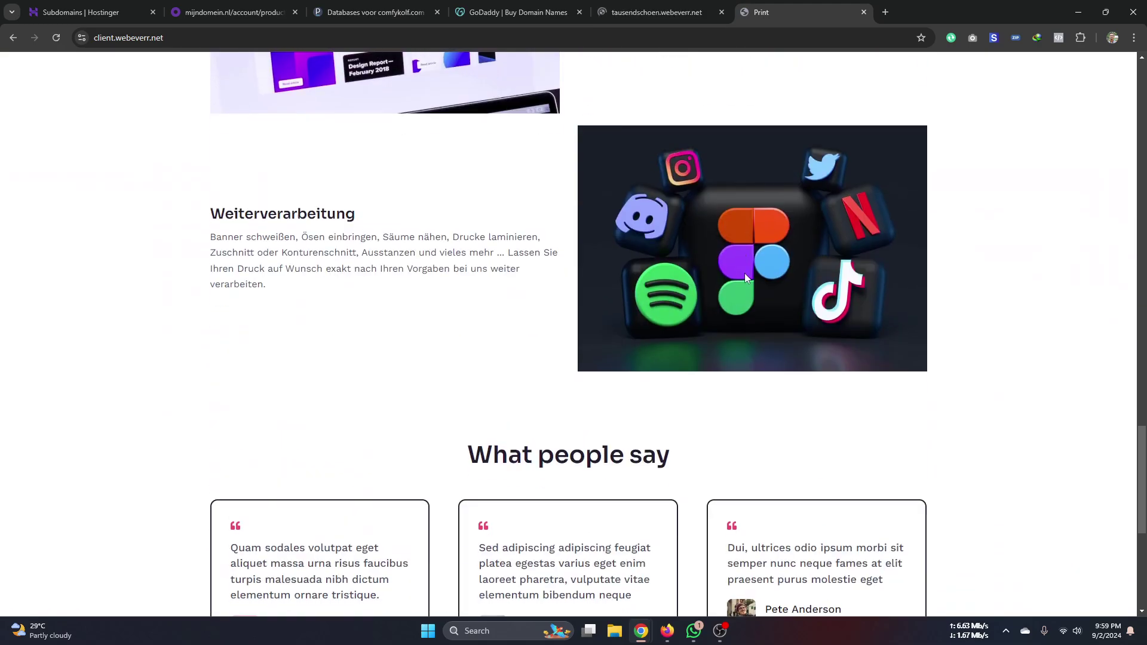
{"action": "left_click_drag", "start_coordinate": [1141, 553], "coordinate": [847, 51]}
- Reload the tausendschoen.webeverr.net gift-shop site, dismiss the translation offer, and browse it
{"action": "left_click", "coordinate": [645, 12]}
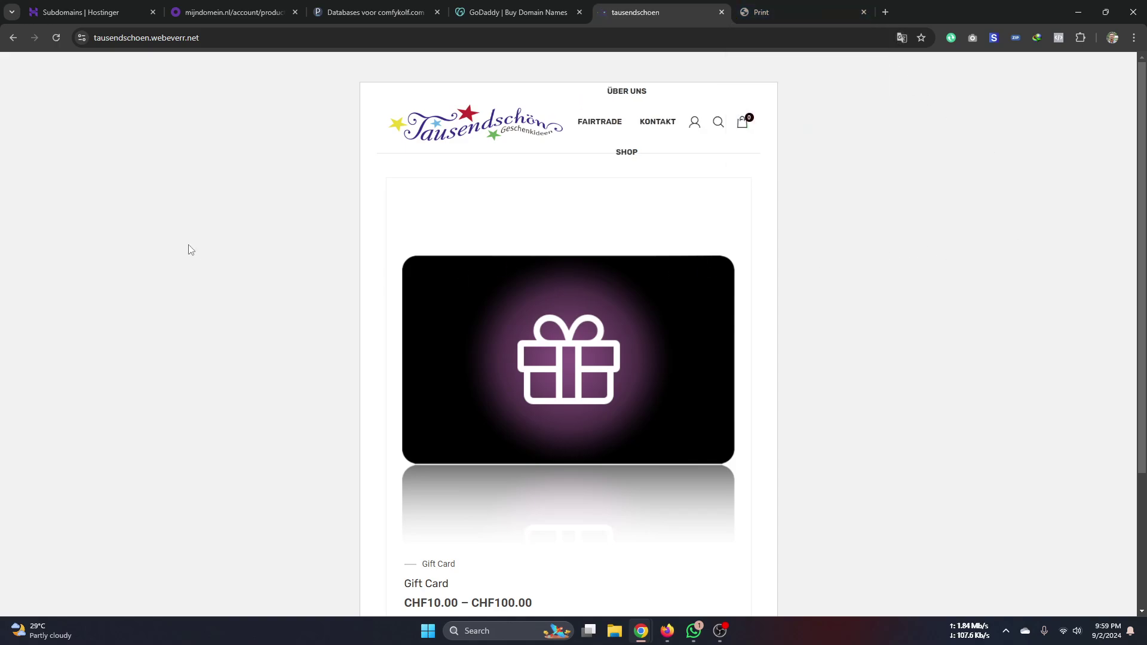
{"action": "left_click", "coordinate": [56, 38]}
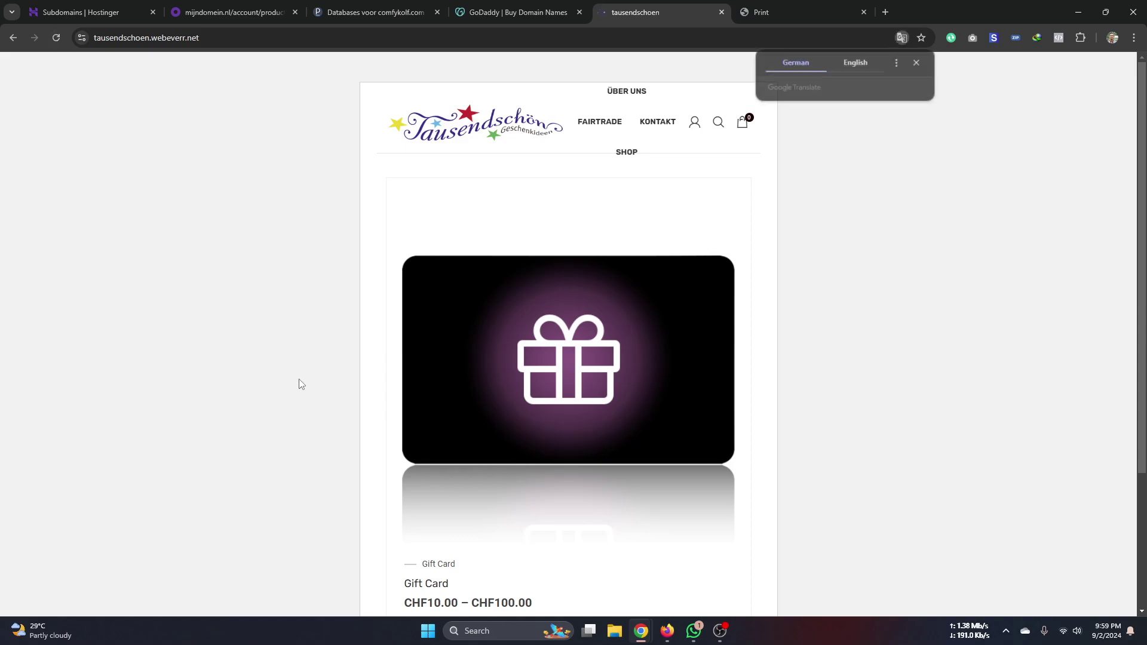
{"action": "left_click", "coordinate": [921, 67]}
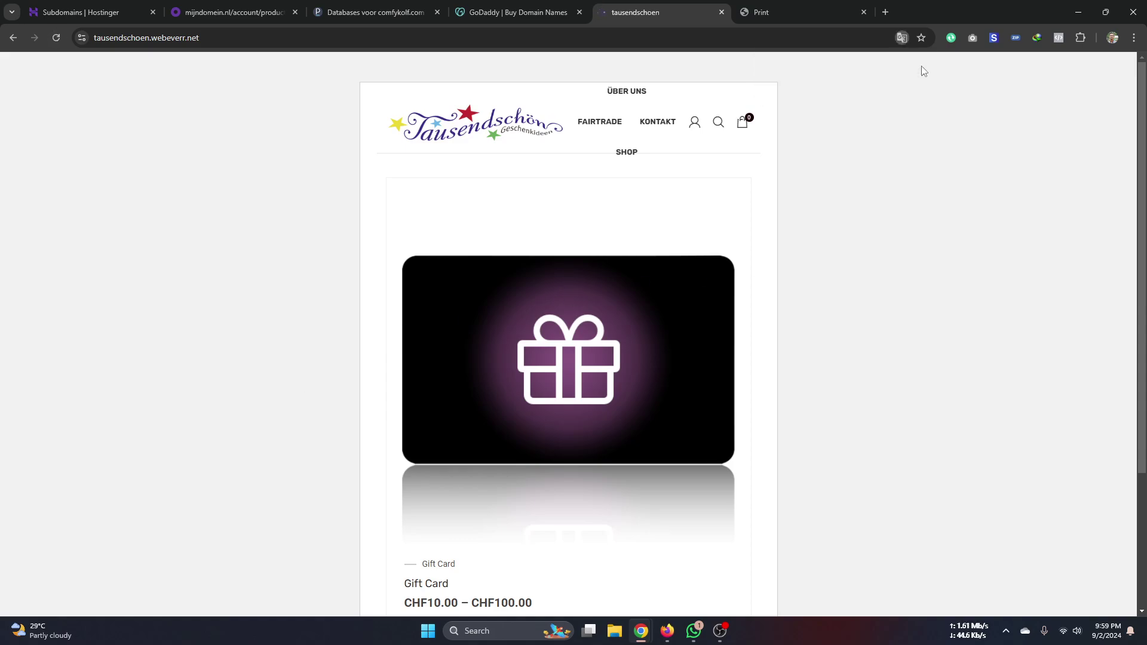
{"action": "scroll", "coordinate": [388, 394], "scroll_direction": "down", "scroll_amount": 3}
{"action": "scroll", "coordinate": [430, 406], "scroll_direction": "up", "scroll_amount": 3}
{"action": "scroll", "coordinate": [430, 409], "scroll_direction": "down", "scroll_amount": 3}
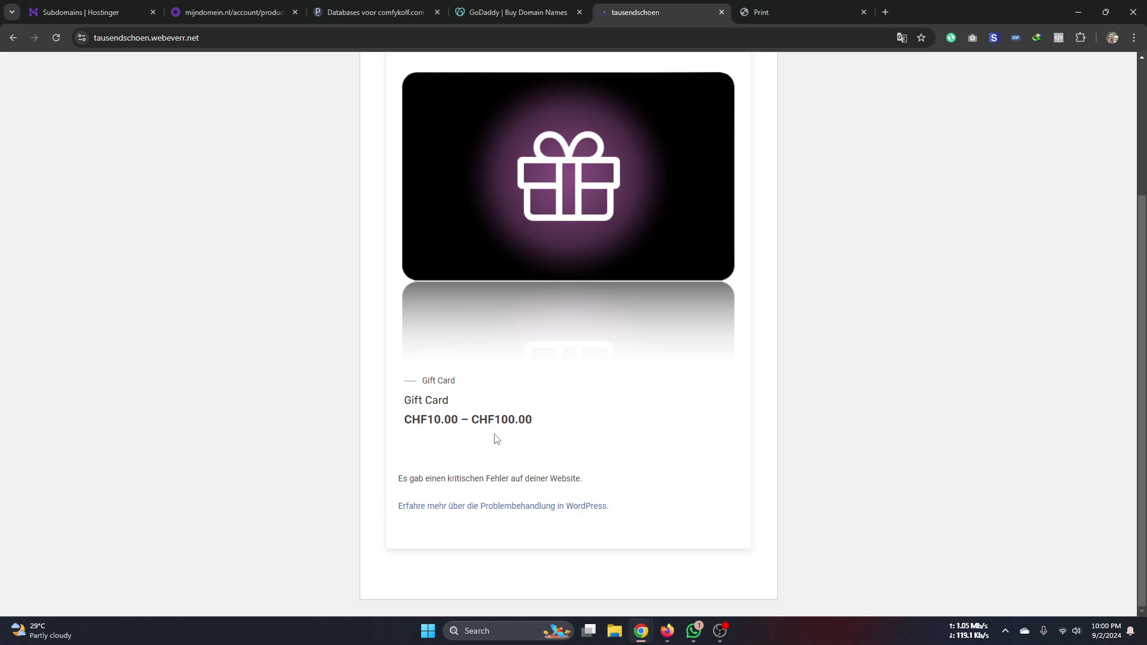
{"action": "scroll", "coordinate": [484, 456], "scroll_direction": "up", "scroll_amount": 3}
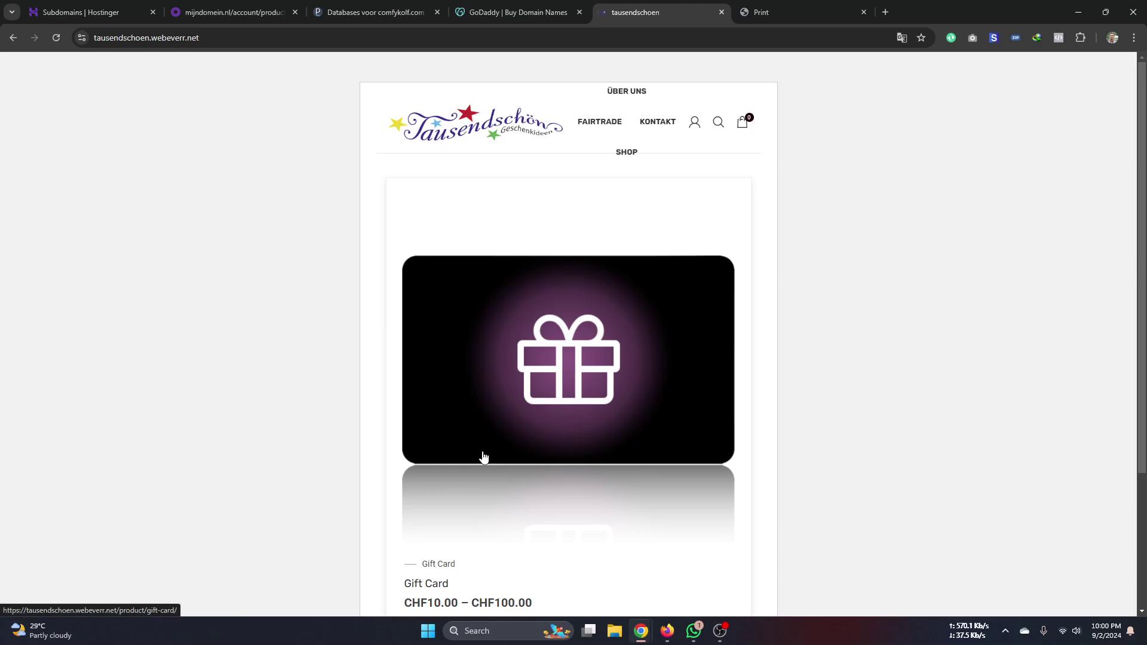
- Return to the Subdomains | Hostinger tab
{"action": "left_click", "coordinate": [522, 12]}
{"action": "left_click", "coordinate": [633, 12]}
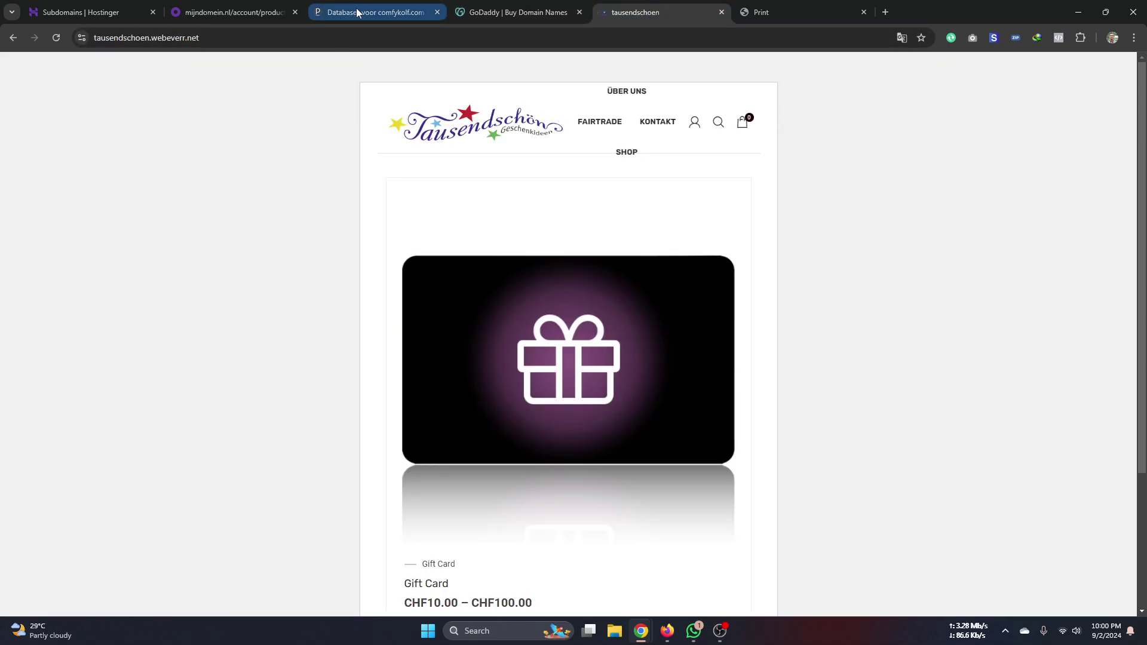
{"action": "left_click", "coordinate": [376, 12]}
{"action": "left_click", "coordinate": [655, 12]}
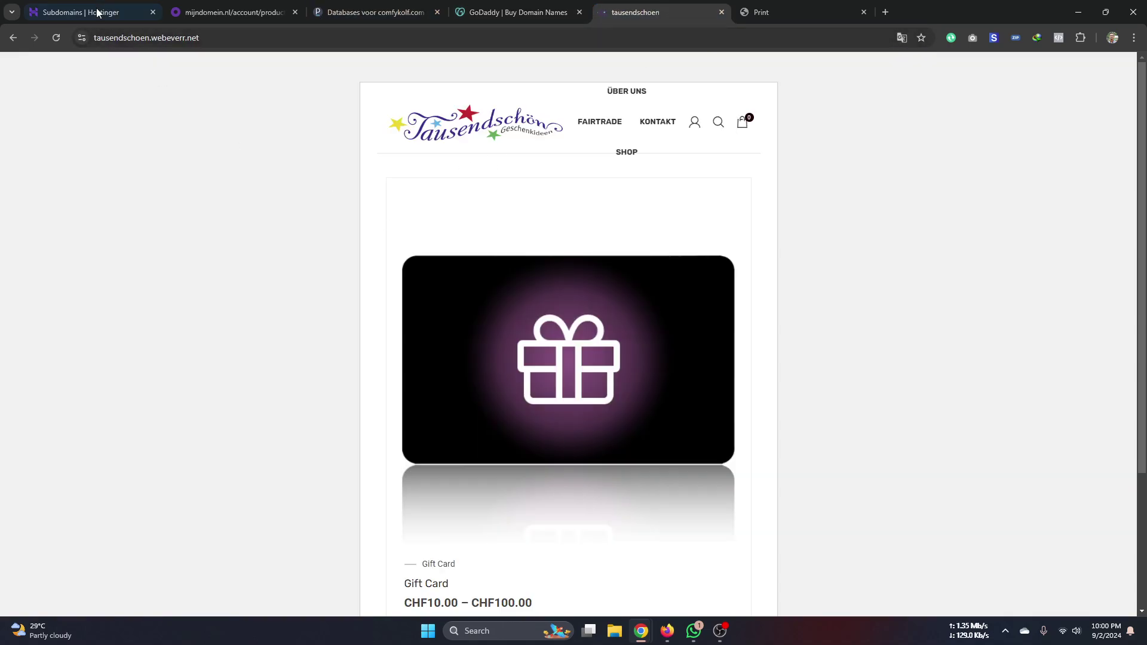
{"action": "left_click", "coordinate": [98, 12]}
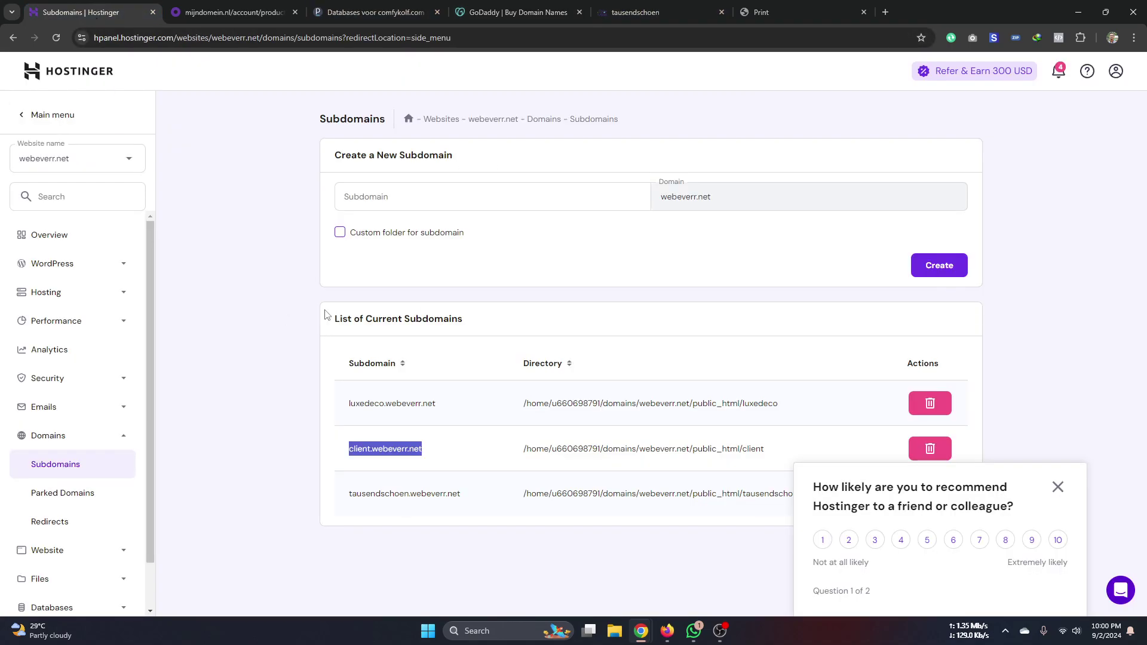
- Close the recommendation survey and go back to the hPanel Home page
{"action": "left_click", "coordinate": [1057, 486]}
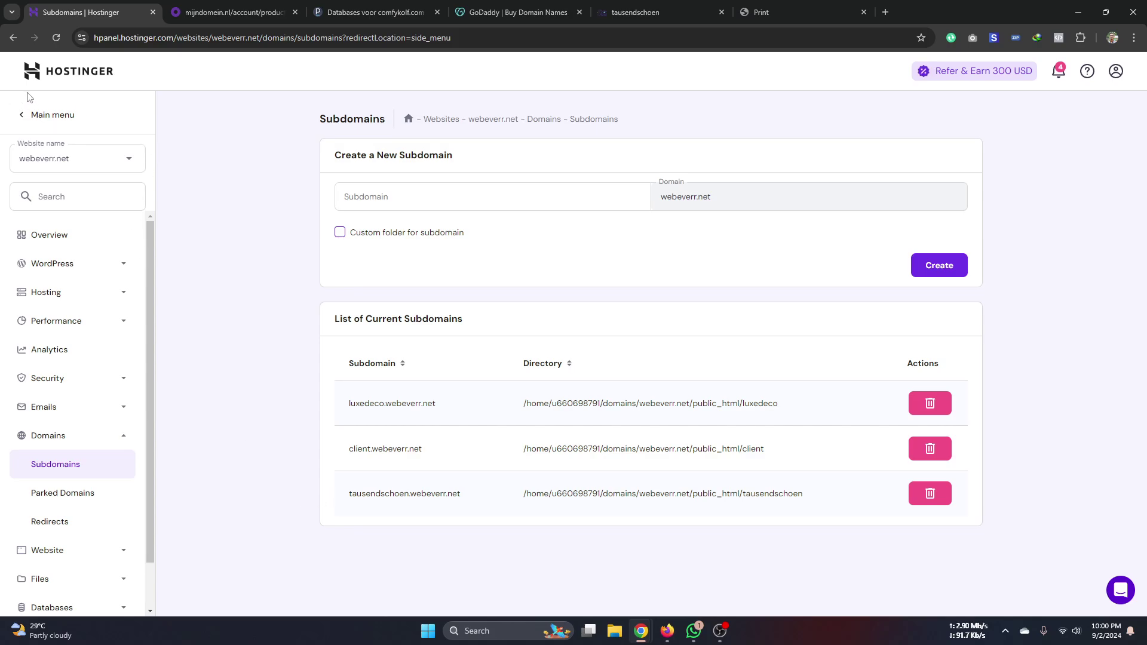
{"action": "left_click", "coordinate": [33, 70]}
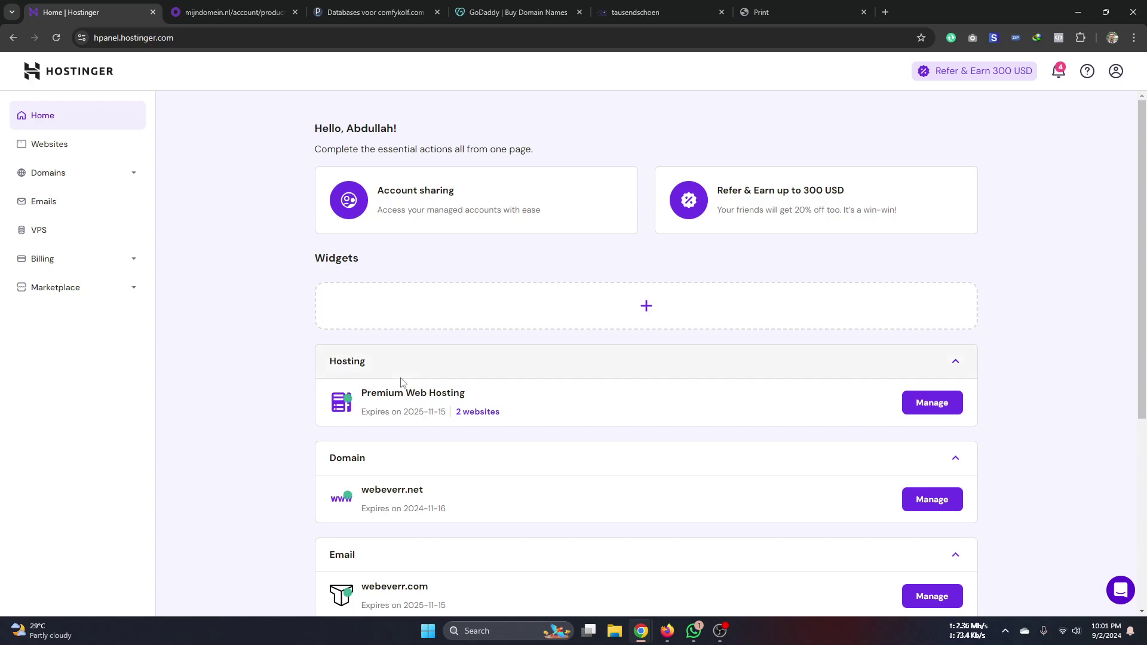
- Open Domains > Domain portfolio and manage the webeverr.net domain
{"action": "scroll", "coordinate": [402, 386], "scroll_direction": "down", "scroll_amount": 1}
{"action": "scroll", "coordinate": [403, 386], "scroll_direction": "down", "scroll_amount": 3}
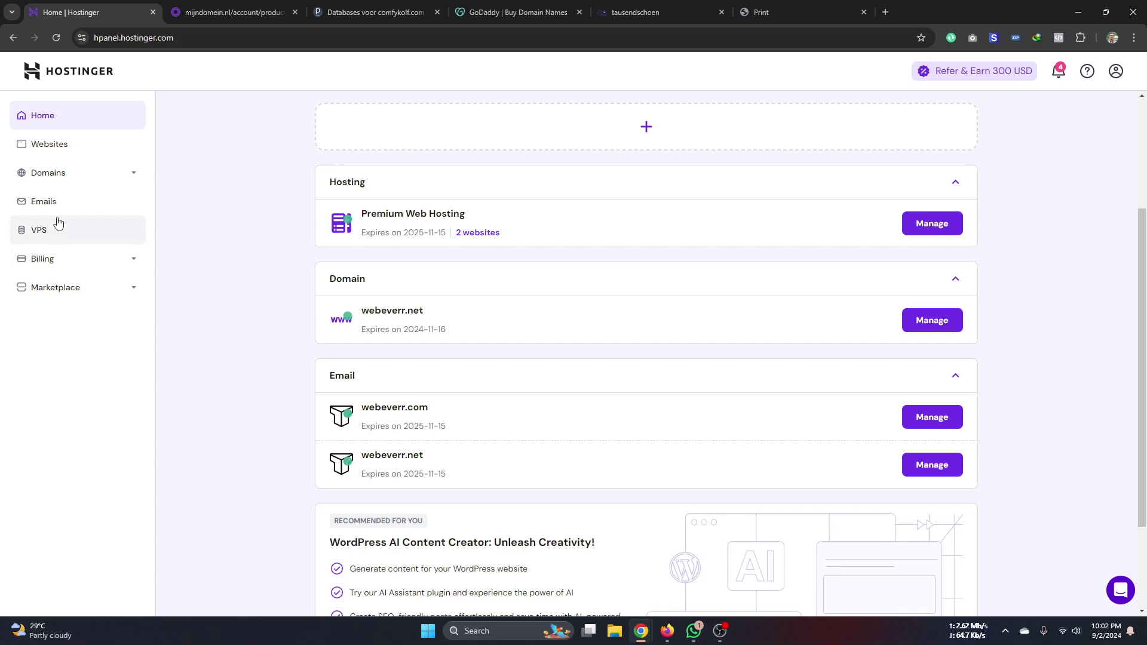
{"action": "left_click", "coordinate": [69, 174]}
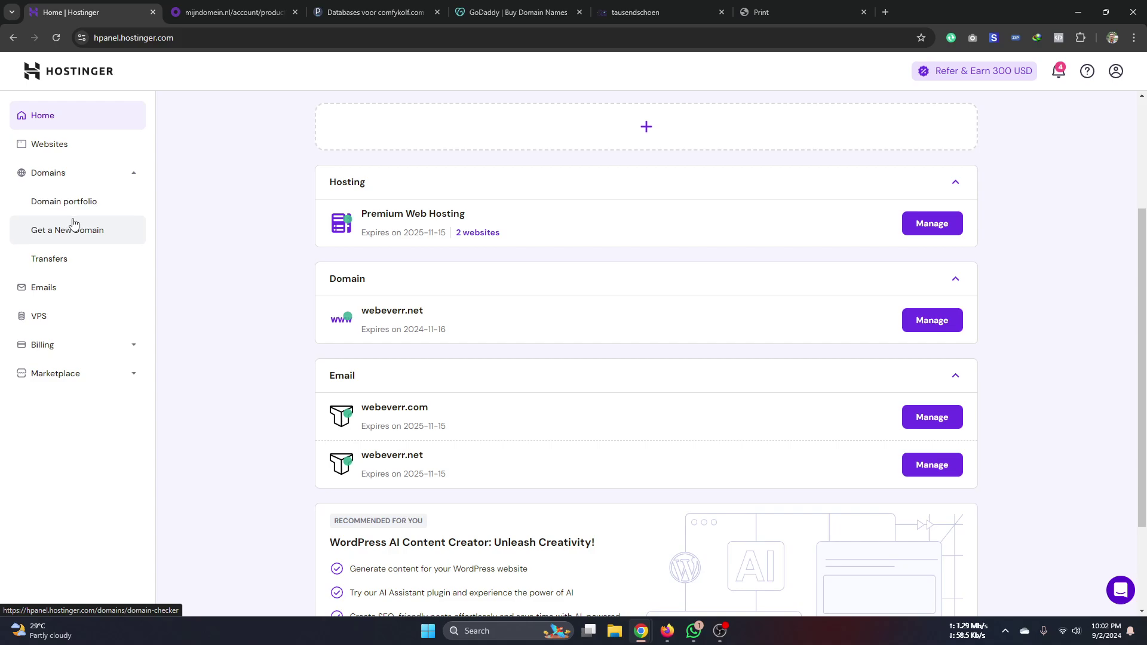
{"action": "left_click", "coordinate": [75, 203]}
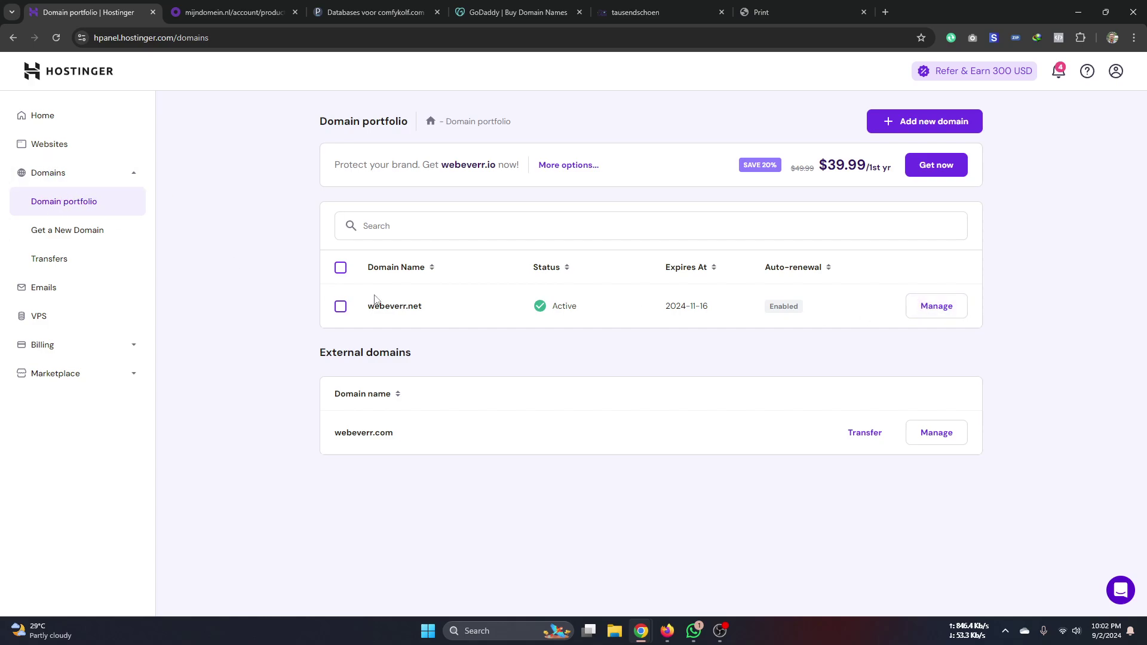
{"action": "left_click", "coordinate": [936, 310]}
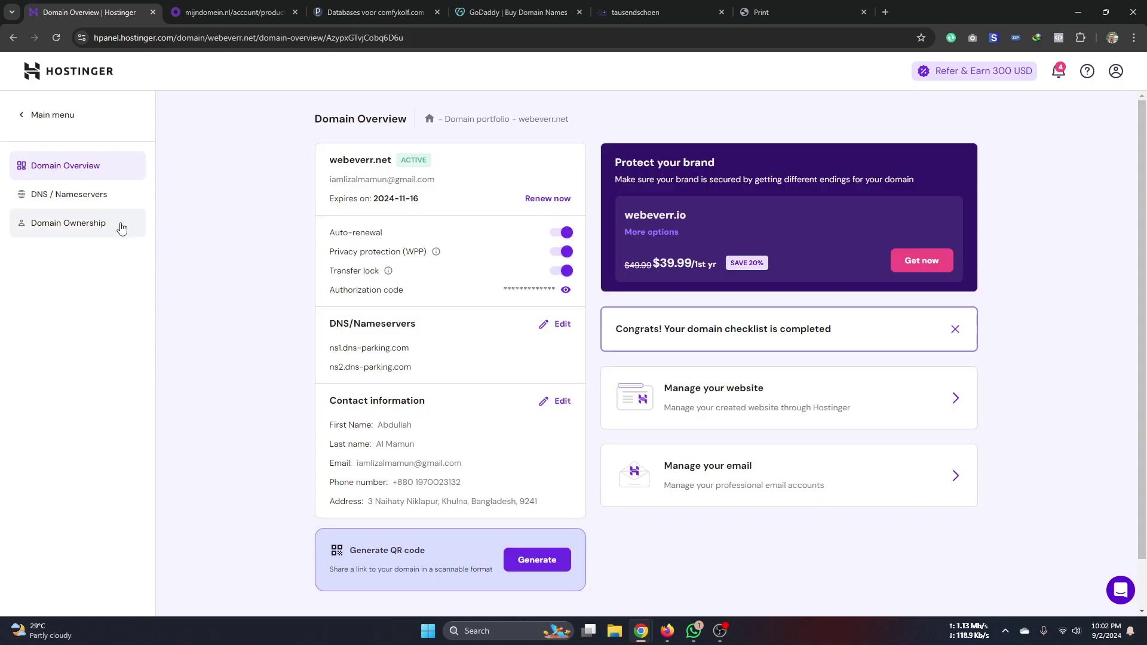
- Open DNS / Nameservers and select the ns1 and ns2.dns-parking.com nameserver lines
{"action": "left_click", "coordinate": [94, 199]}
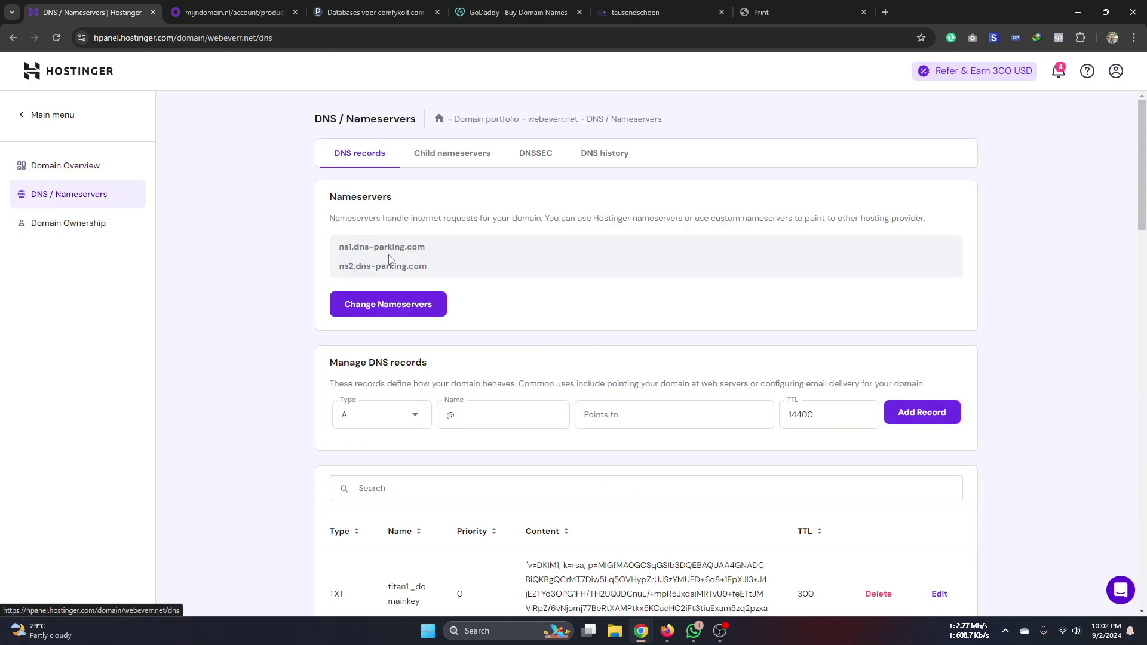
{"action": "double_click", "coordinate": [364, 248]}
{"action": "left_click", "coordinate": [364, 248]}
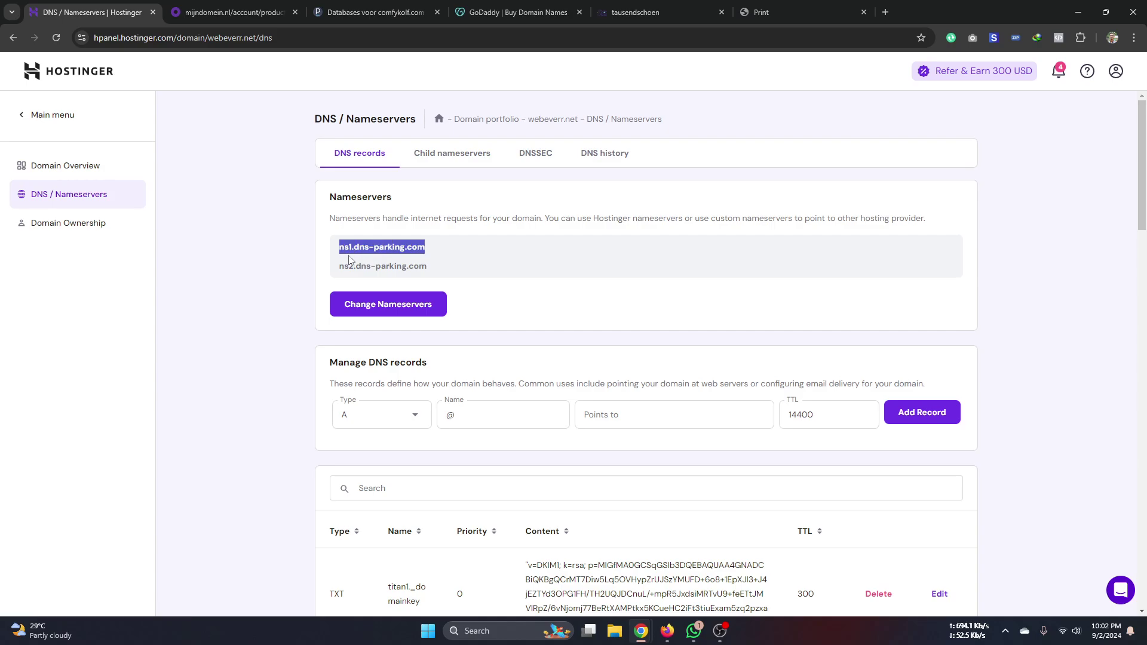
{"action": "left_click_drag", "start_coordinate": [427, 267], "coordinate": [339, 248]}
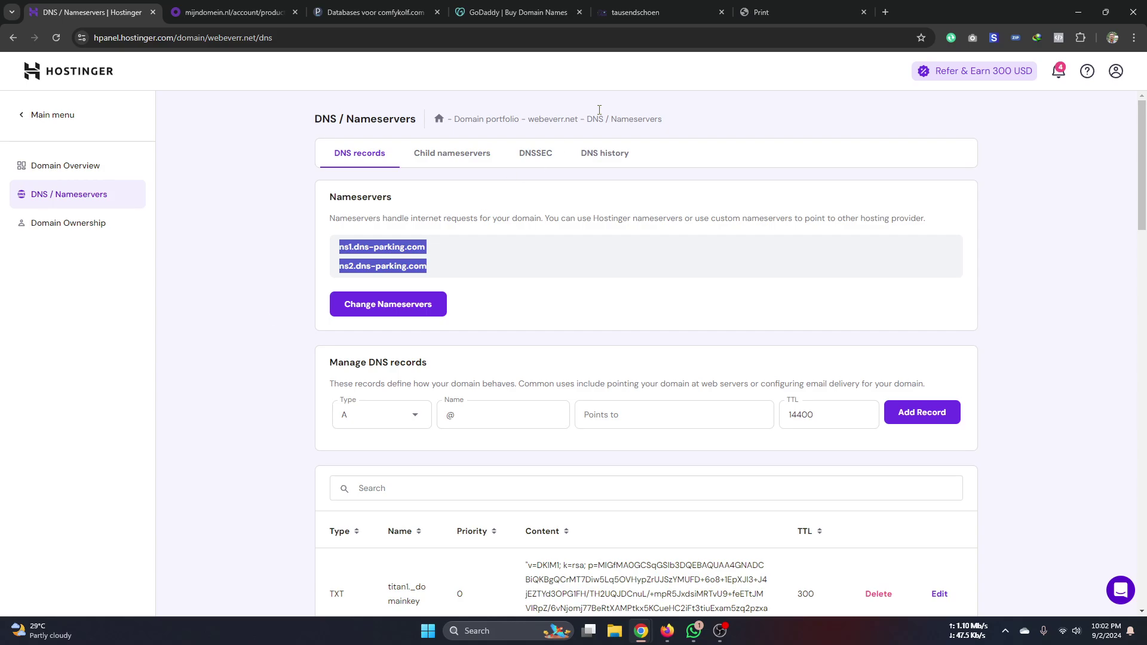
{"action": "left_click", "coordinate": [366, 218]}
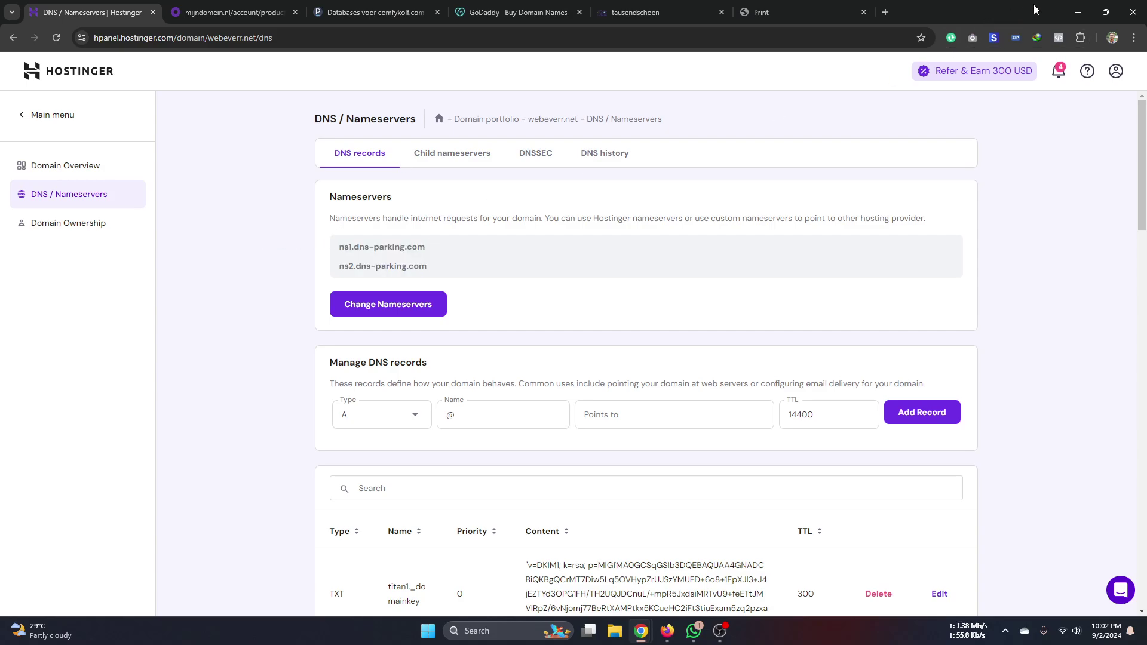
- Bring Firefox's Namecheap window forward and open a new blank tab beside it
{"action": "left_click", "coordinate": [1076, 13]}
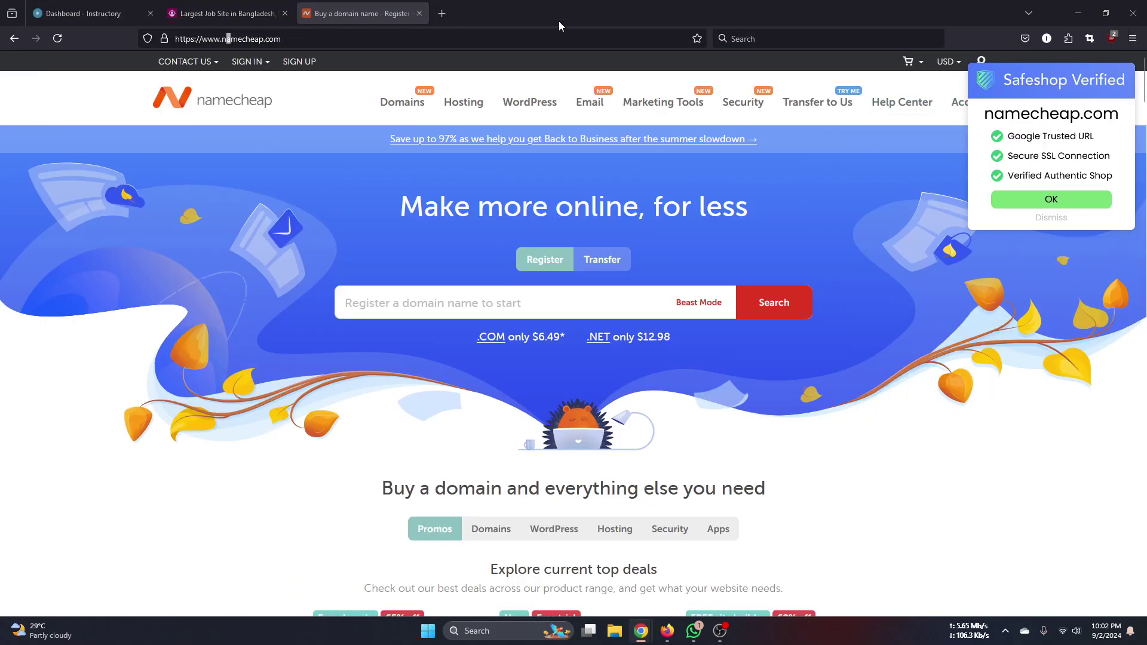
{"action": "left_click", "coordinate": [1079, 14]}
{"action": "mouse_move", "coordinate": [639, 625]}
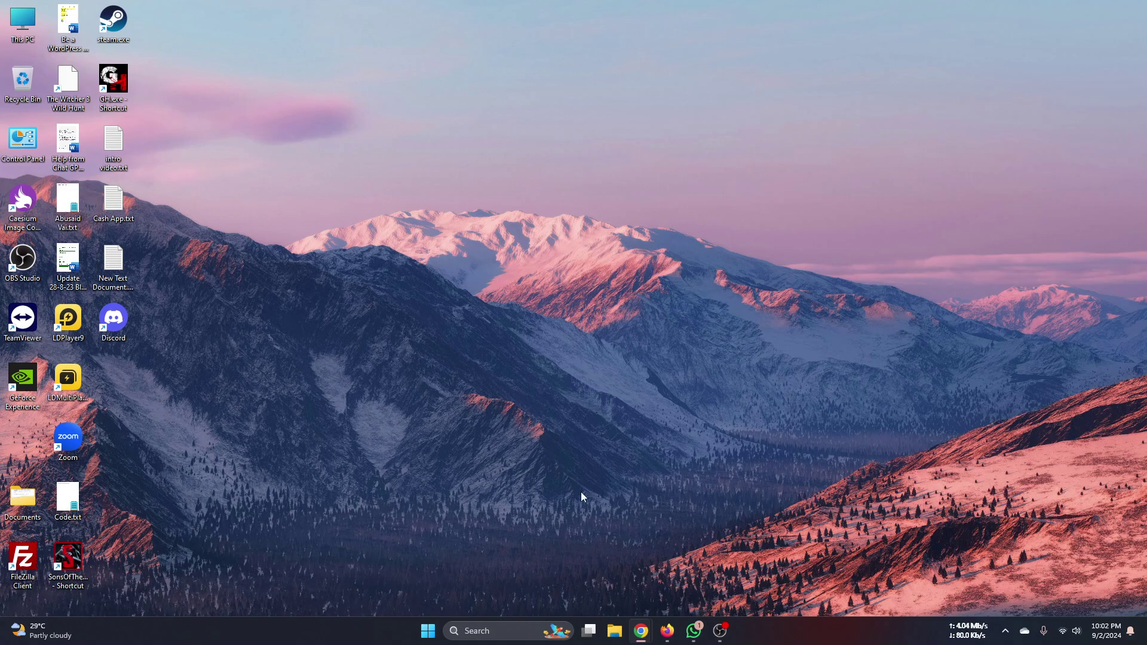
{"action": "left_click", "coordinate": [678, 627]}
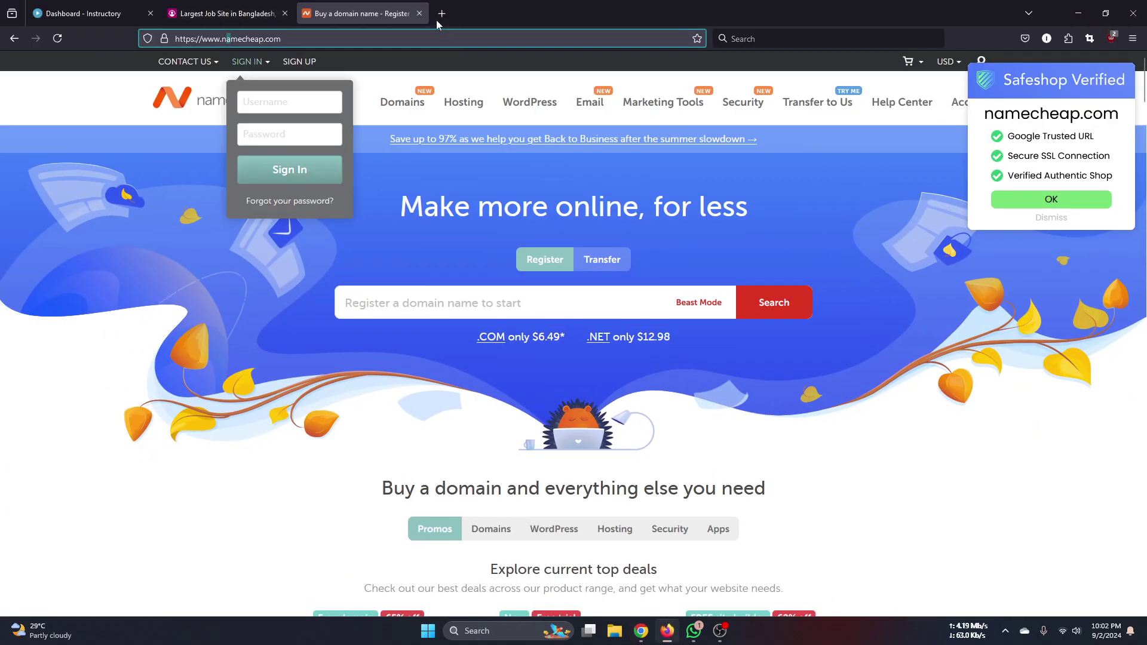
{"action": "left_click", "coordinate": [444, 15]}
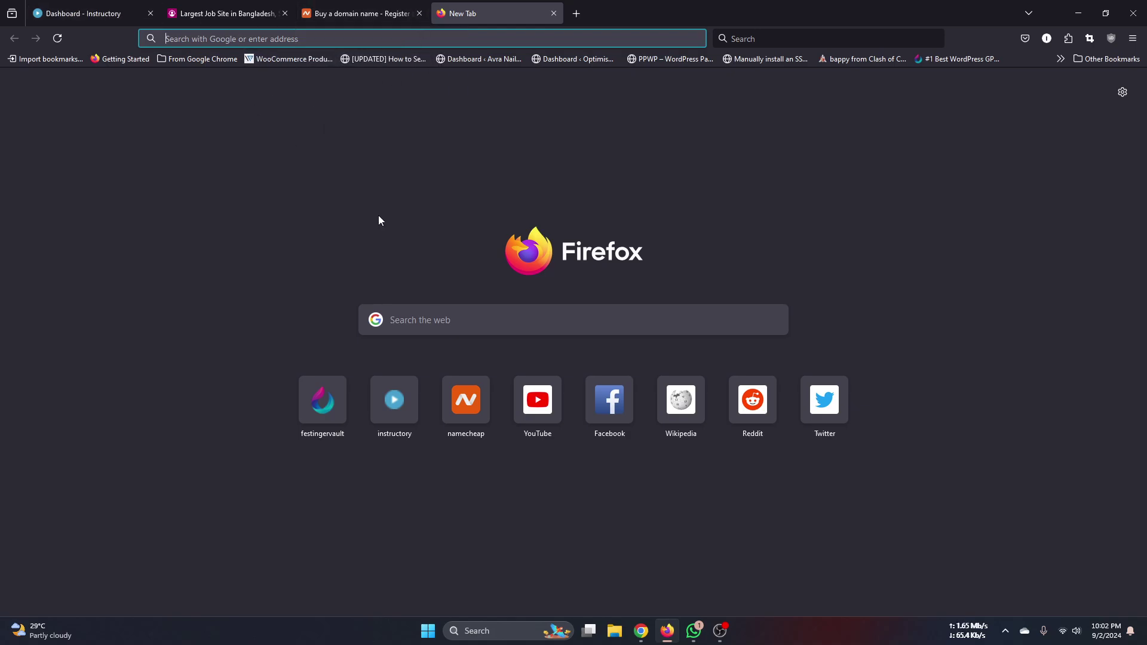
{"action": "left_click", "coordinate": [769, 565]}
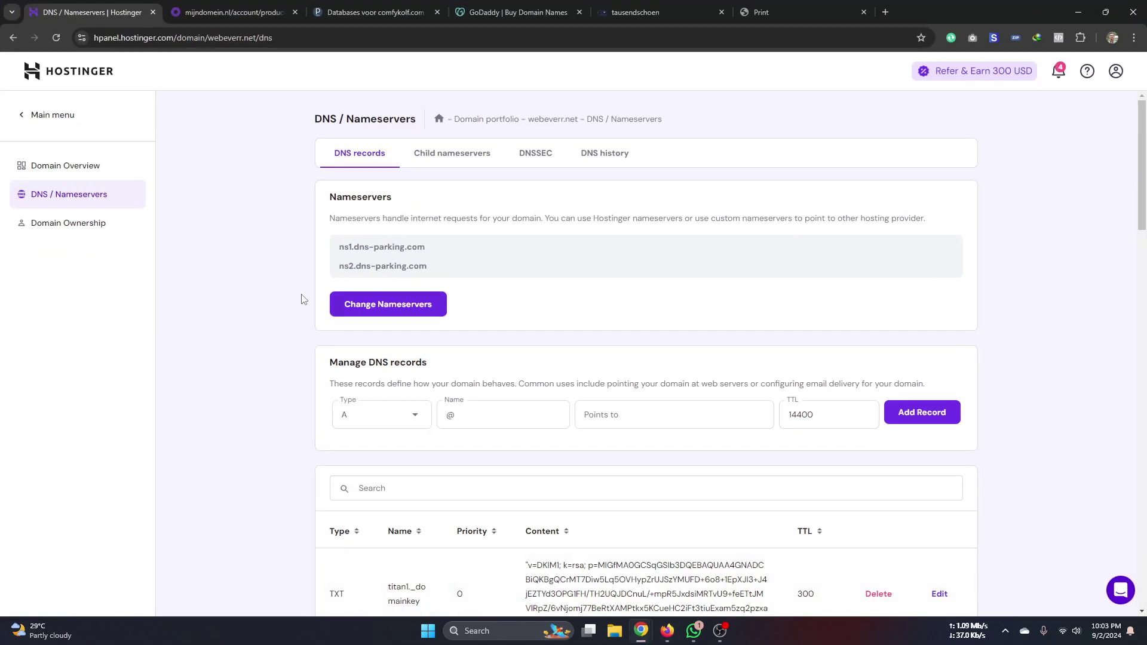
{"action": "double_click", "coordinate": [380, 265]}
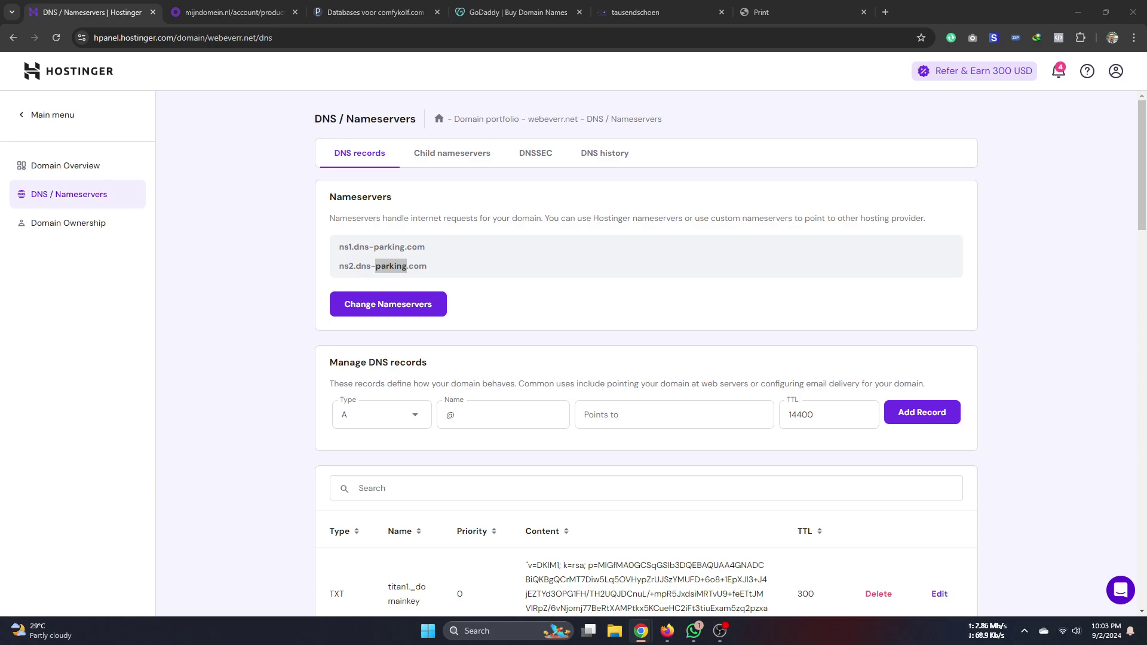
{"action": "left_click", "coordinate": [221, 428]}
{"action": "triple_click", "coordinate": [376, 267]}
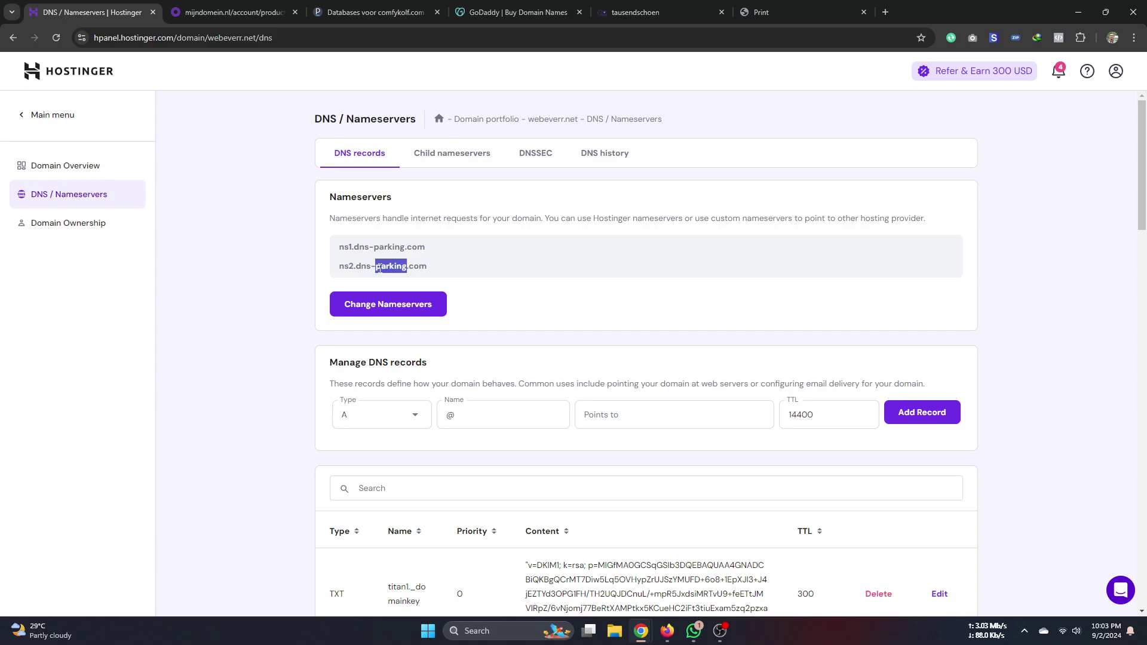
{"action": "triple_click", "coordinate": [373, 248]}
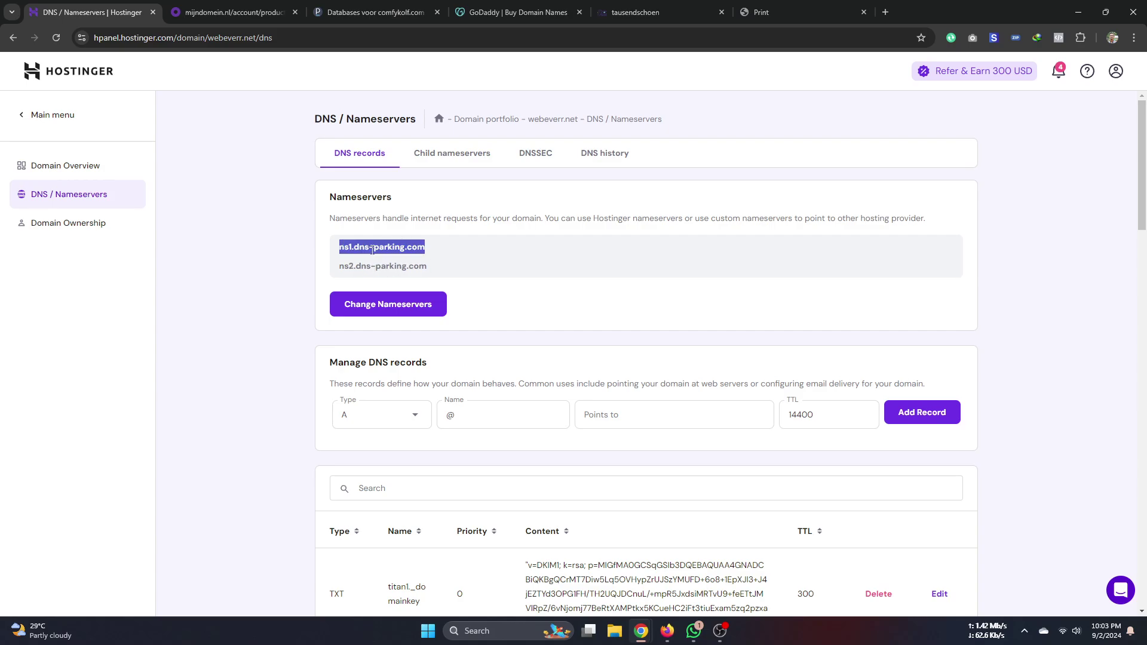
{"action": "left_click", "coordinate": [297, 281]}
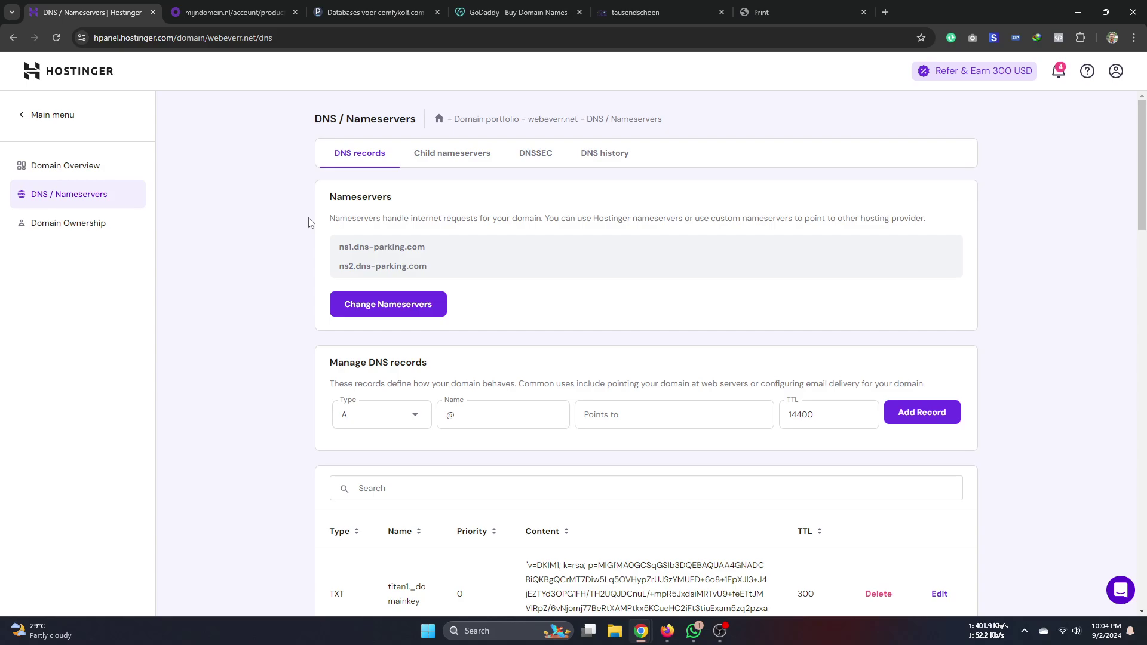
{"action": "double_click", "coordinate": [371, 197]}
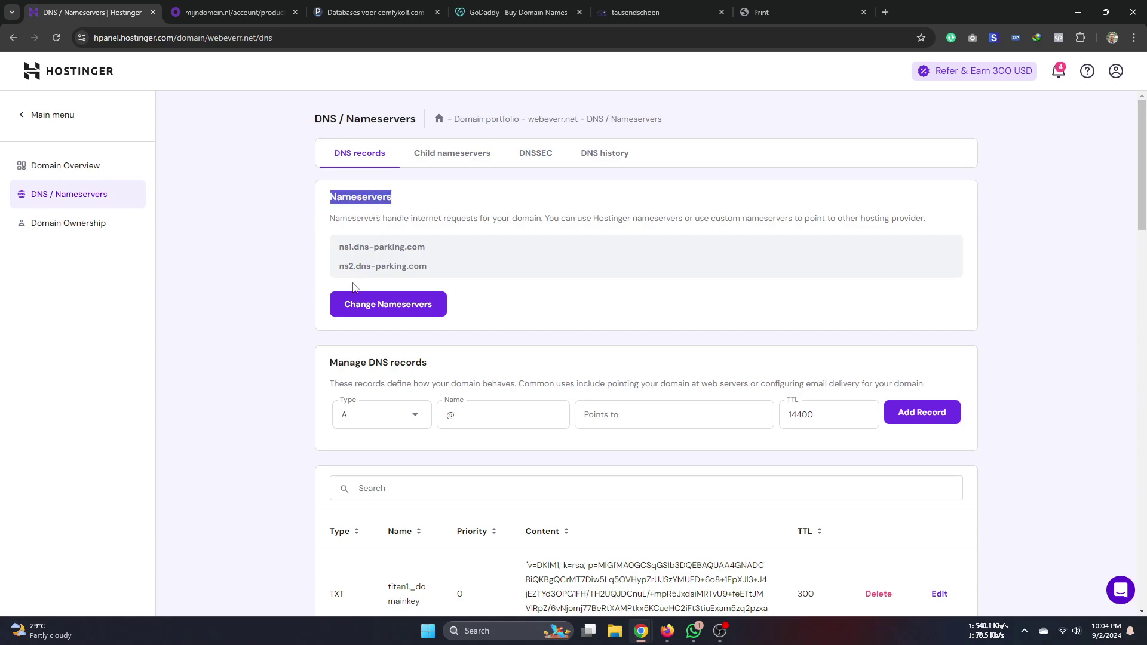
- Open webeverr.com's Premium Web Hosting dashboard from hPanel Home, then switch to Firefox
{"action": "left_click", "coordinate": [33, 113]}
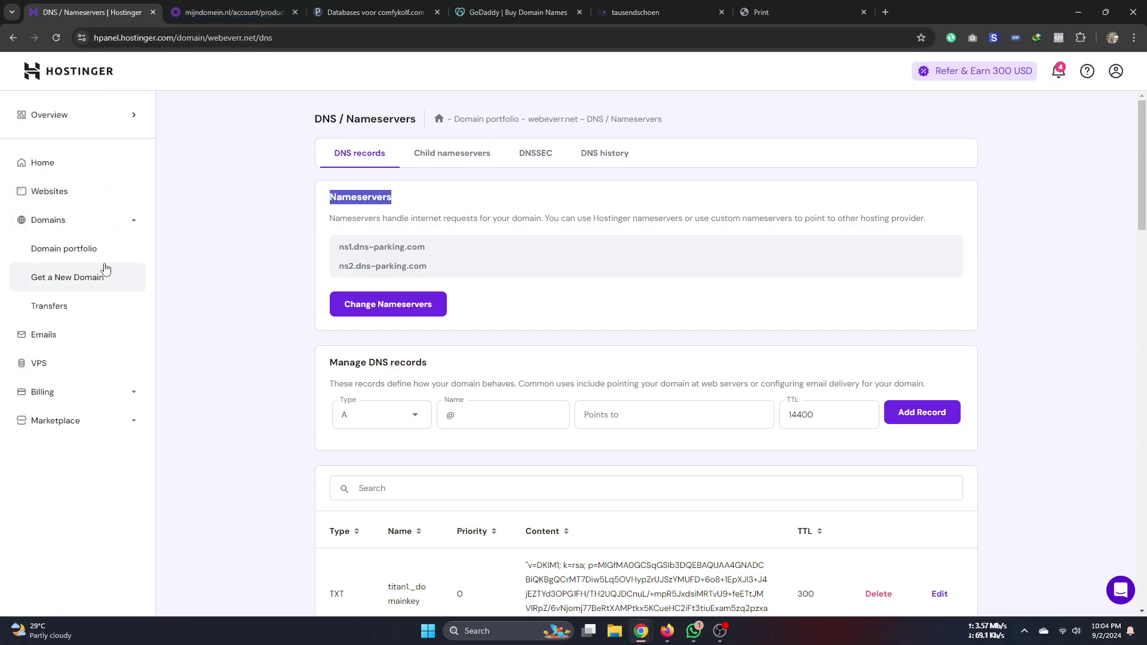
{"action": "left_click", "coordinate": [52, 191]}
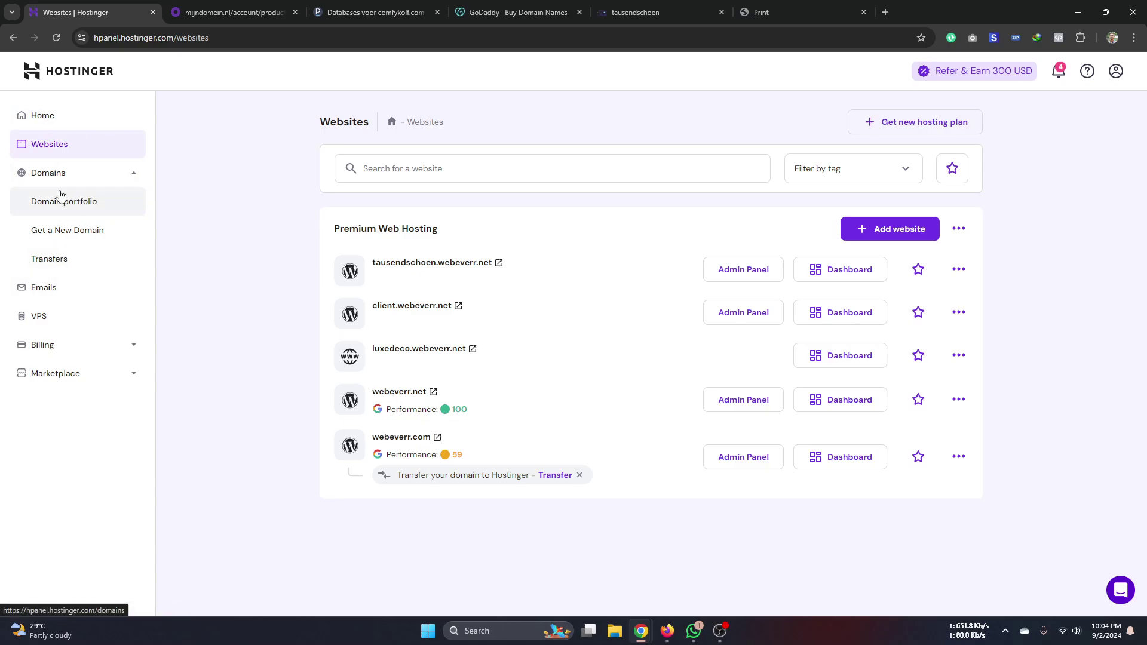
{"action": "left_click", "coordinate": [47, 124]}
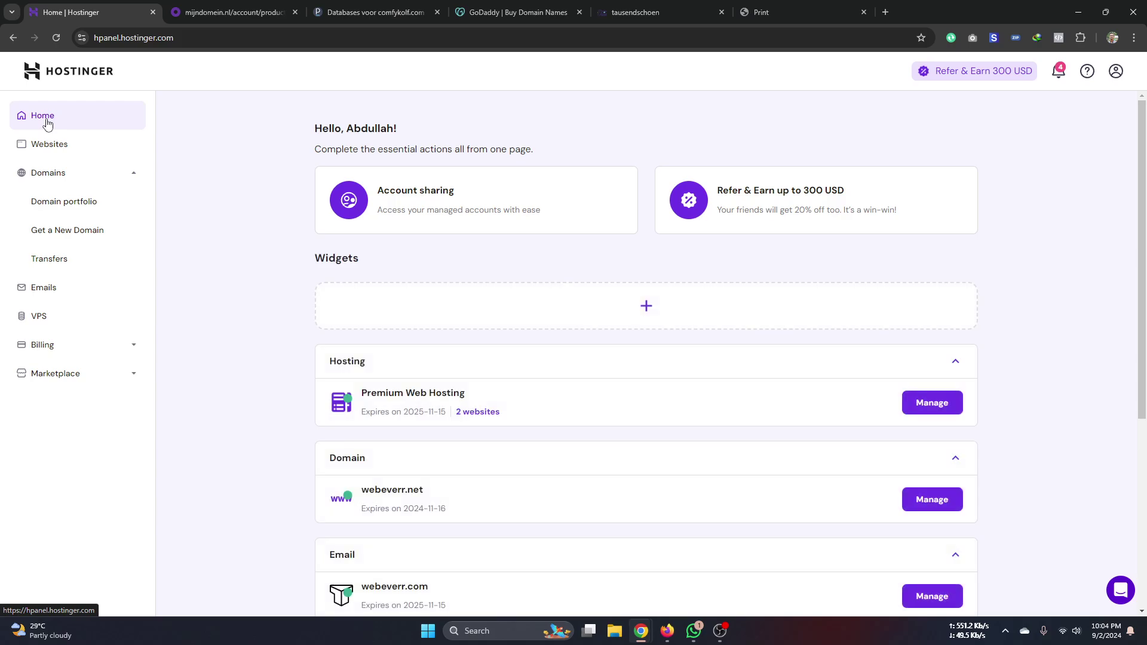
{"action": "left_click", "coordinate": [925, 404]}
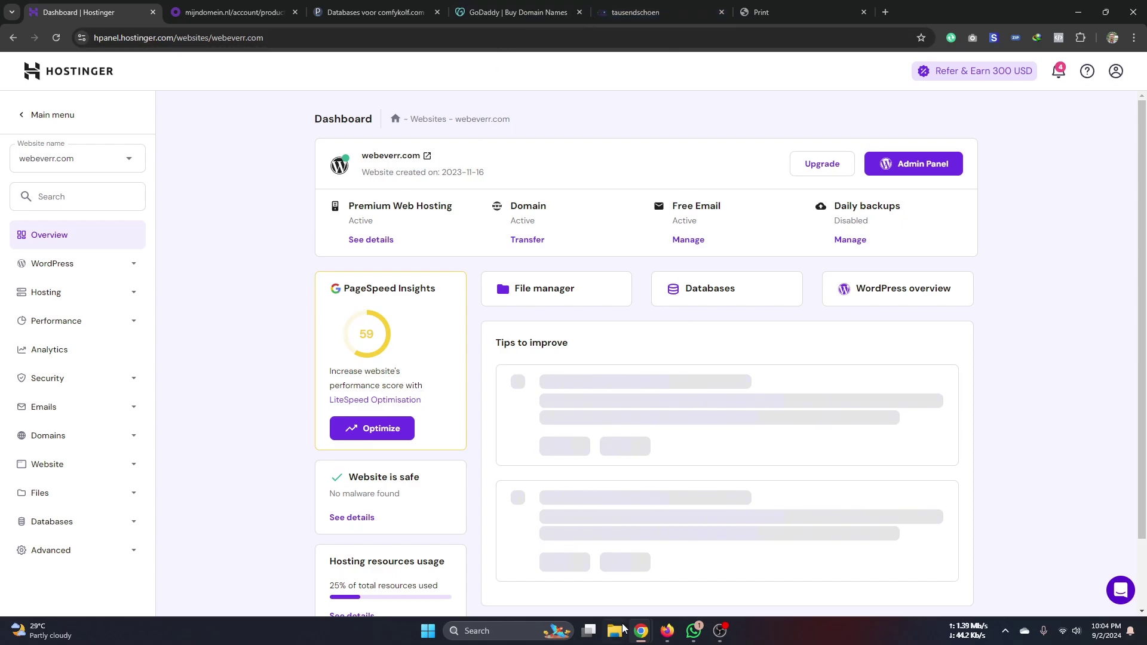
{"action": "left_click", "coordinate": [667, 631]}
- Browse Design & Development courses filtered to WooCommerce and open the A2Z E-Commerce course
{"action": "left_click", "coordinate": [84, 13]}
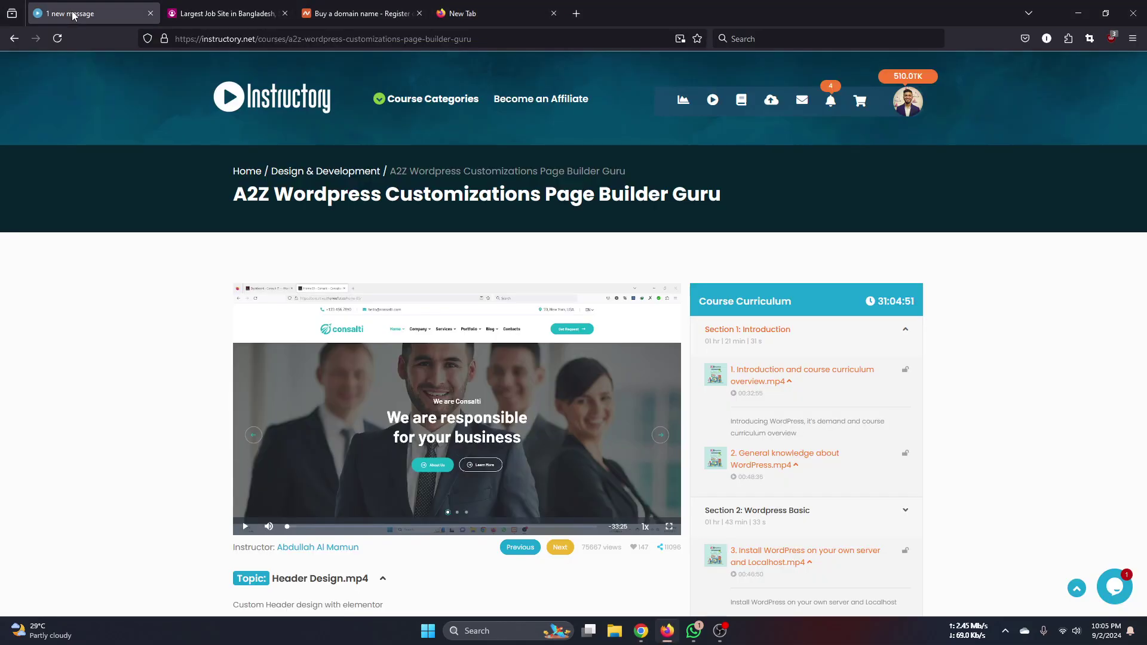
{"action": "middle_click", "coordinate": [286, 174]}
{"action": "left_click", "coordinate": [247, 14]}
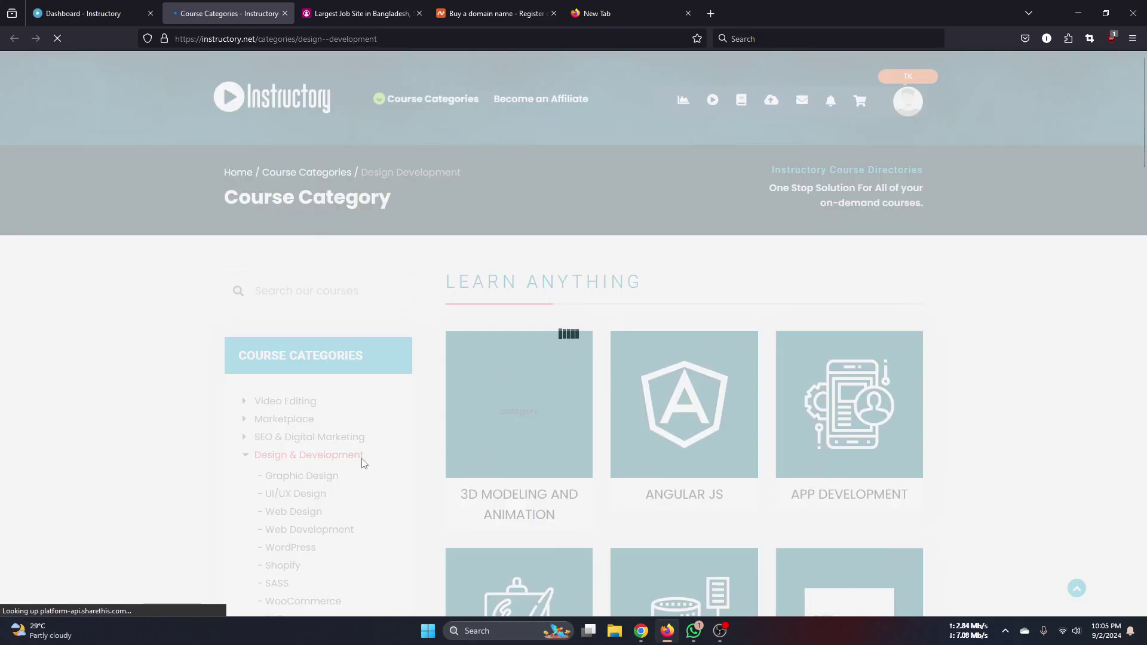
{"action": "scroll", "coordinate": [359, 468], "scroll_direction": "down", "scroll_amount": 2}
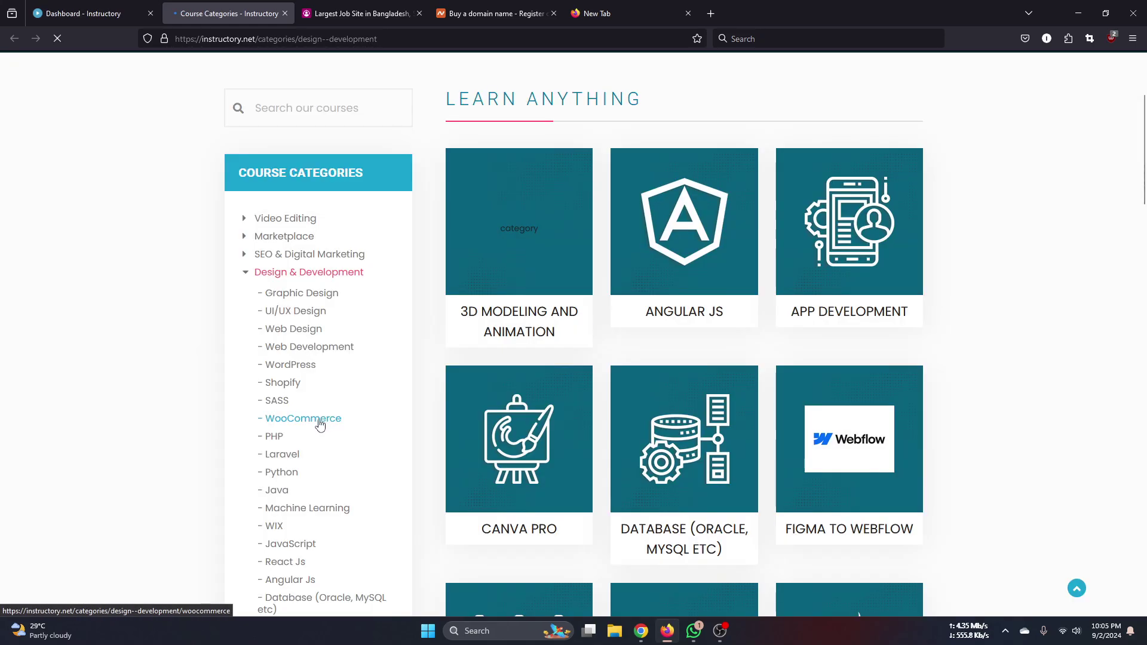
{"action": "left_click", "coordinate": [317, 421]}
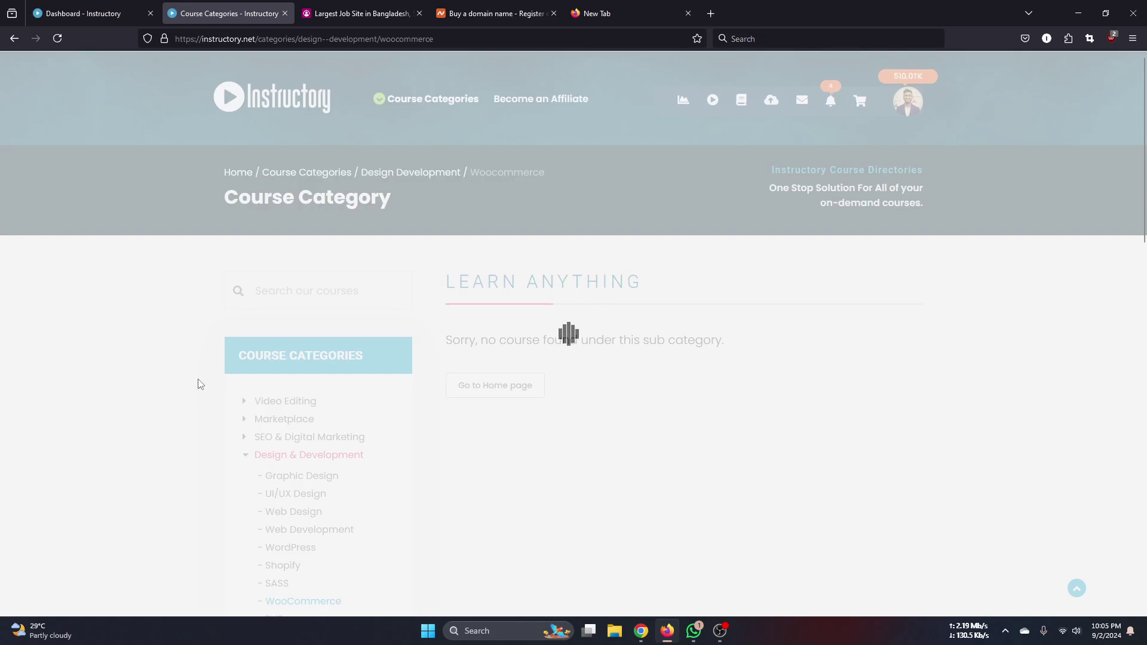
{"action": "scroll", "coordinate": [603, 468], "scroll_direction": "down", "scroll_amount": 3}
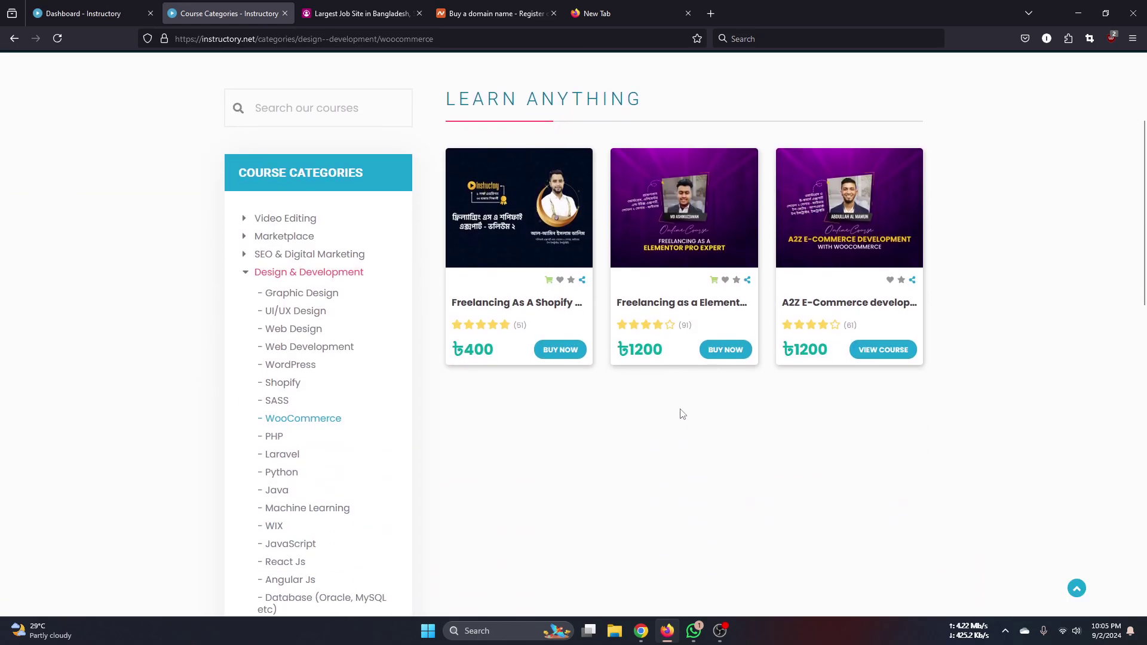
{"action": "left_click", "coordinate": [870, 303]}
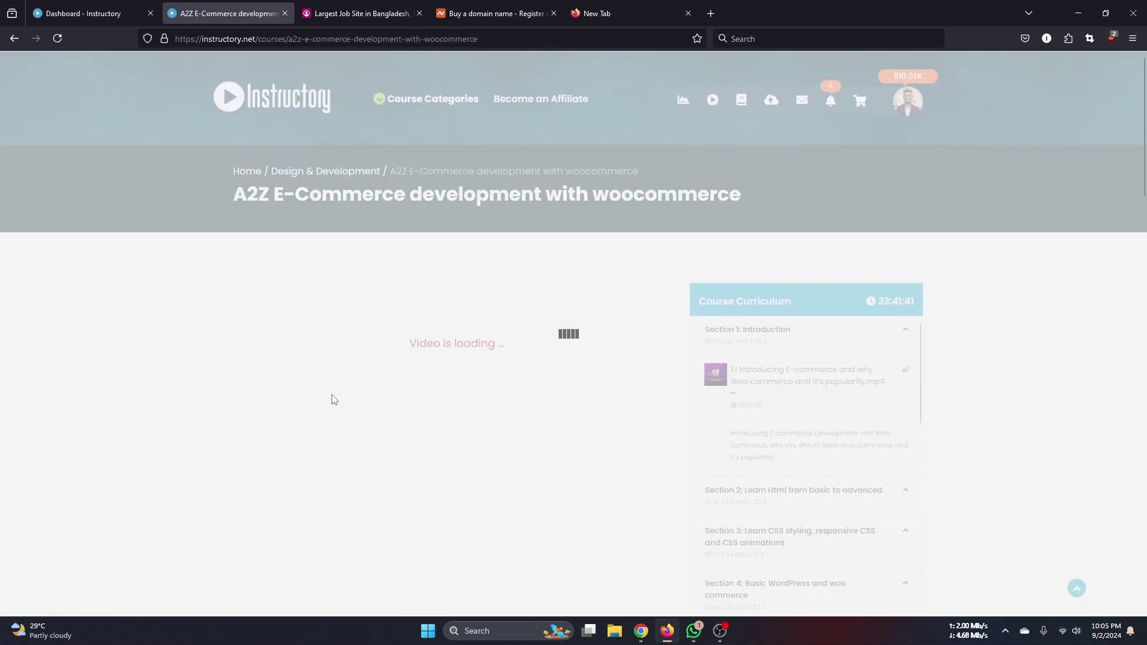
- Scroll down the A2Z E-Commerce curriculum and expand bonus Sections 19 and 20
{"action": "scroll", "coordinate": [221, 396], "scroll_direction": "down", "scroll_amount": 1}
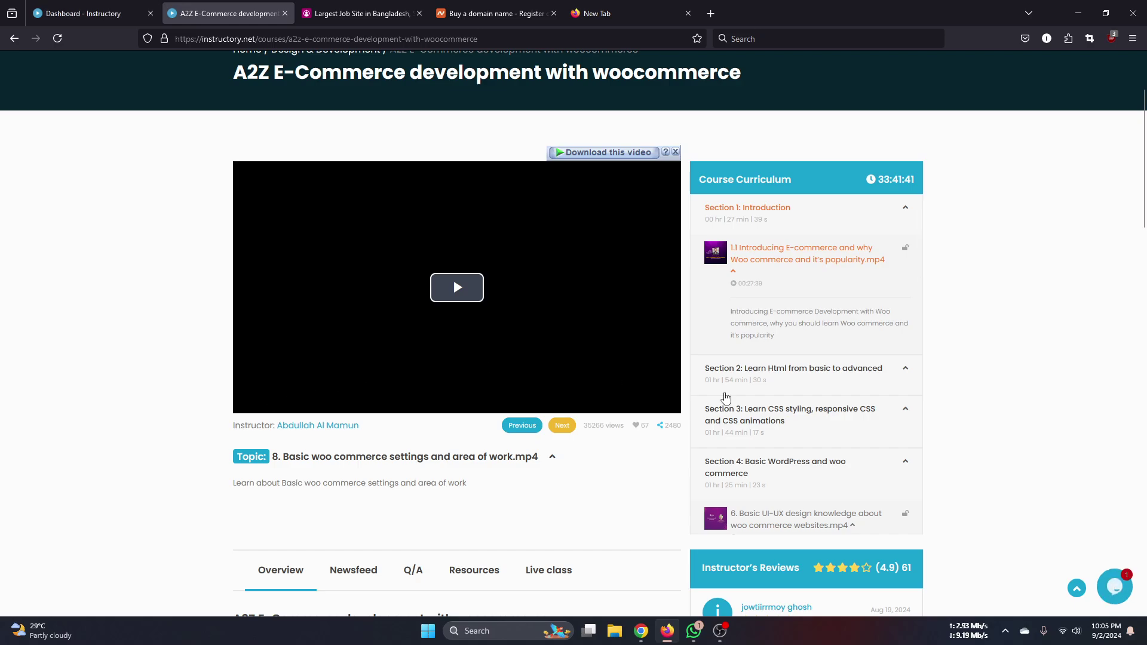
{"action": "scroll", "coordinate": [805, 464], "scroll_direction": "down", "scroll_amount": 3}
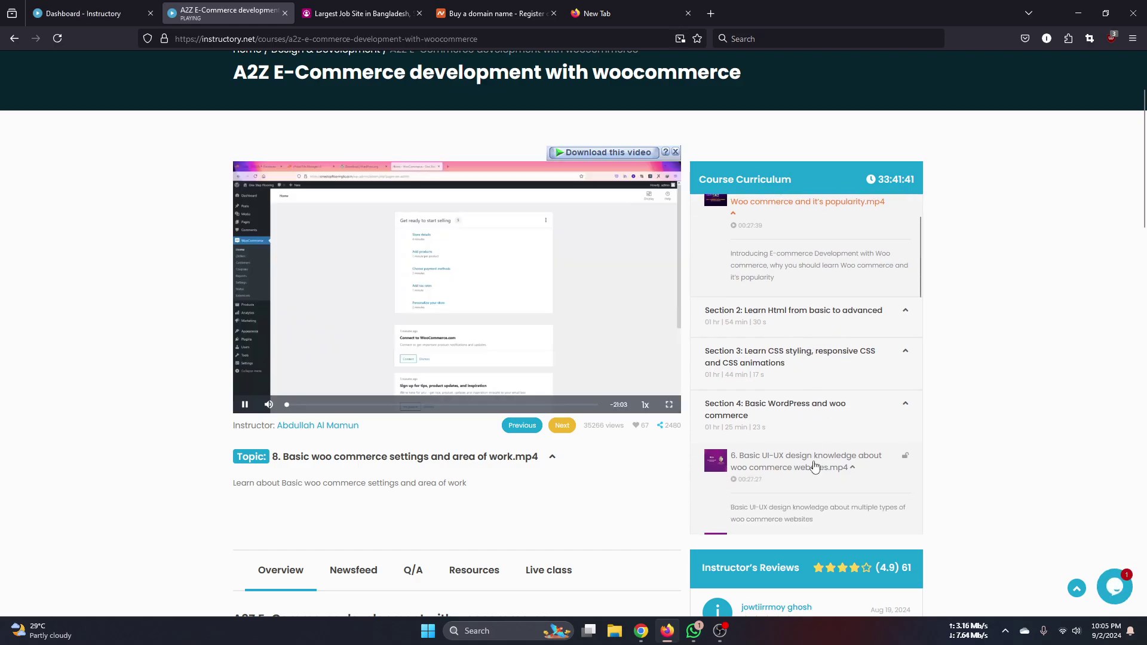
{"action": "scroll", "coordinate": [825, 410], "scroll_direction": "down", "scroll_amount": 2}
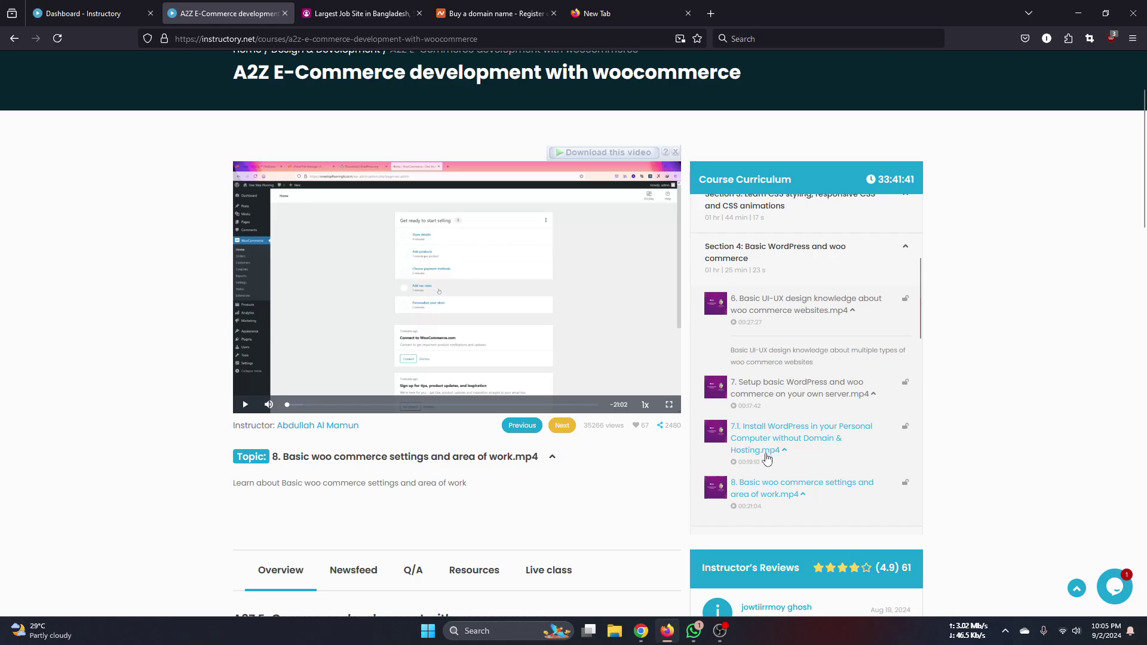
{"action": "scroll", "coordinate": [767, 460], "scroll_direction": "down", "scroll_amount": 2}
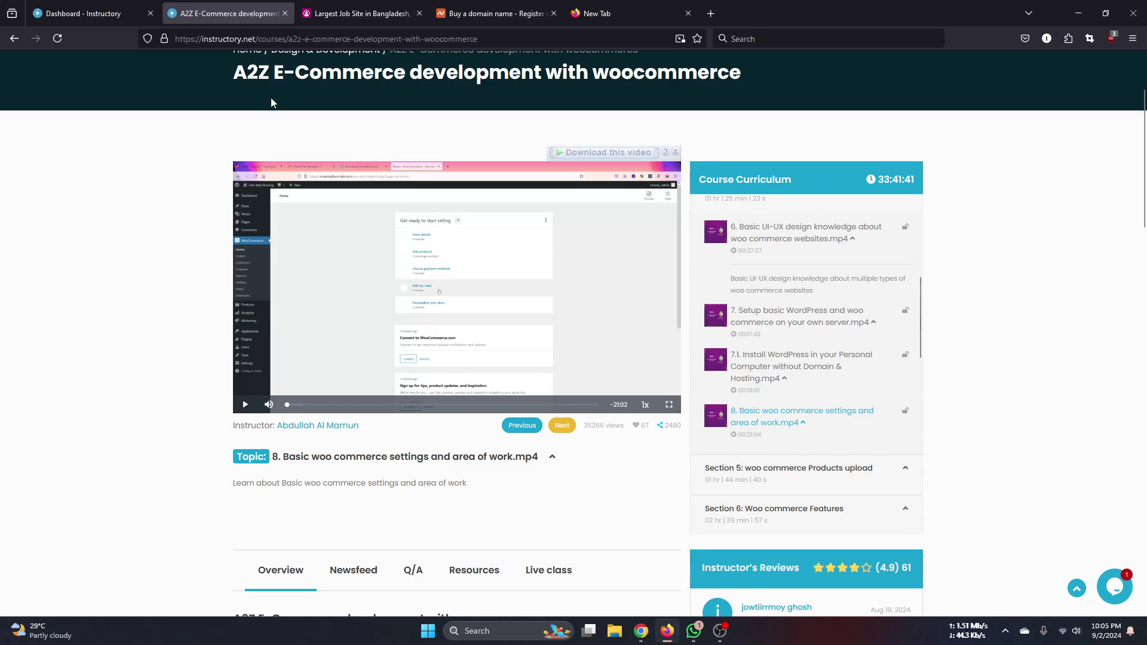
{"action": "left_click_drag", "start_coordinate": [237, 71], "coordinate": [623, 92]}
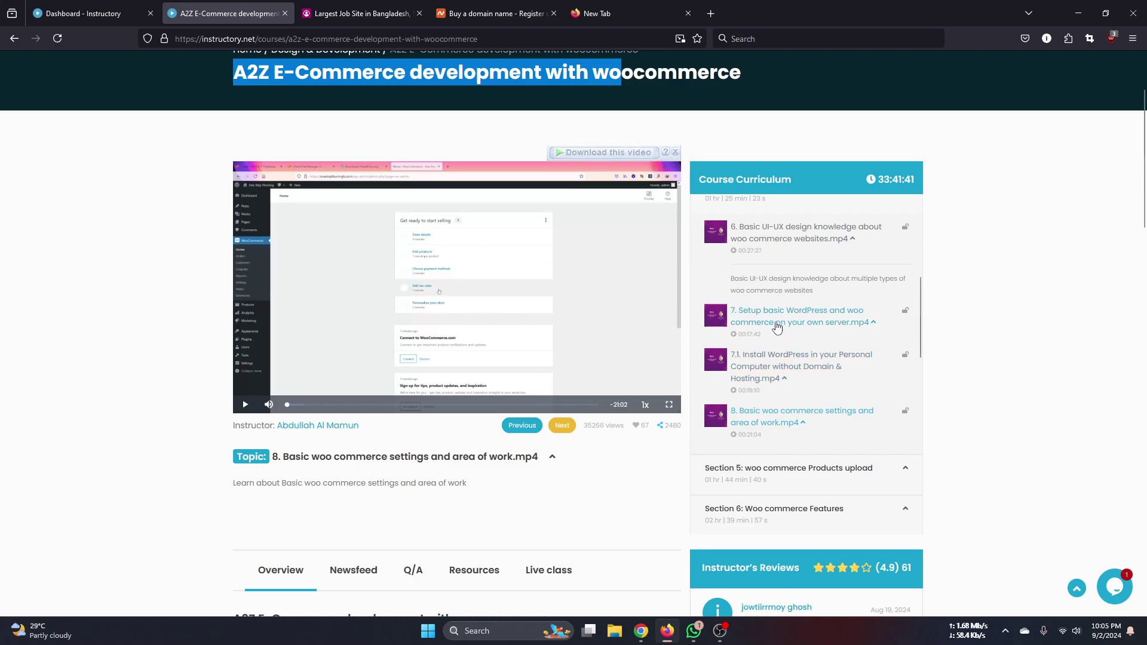
{"action": "scroll", "coordinate": [963, 399], "scroll_direction": "down", "scroll_amount": 1}
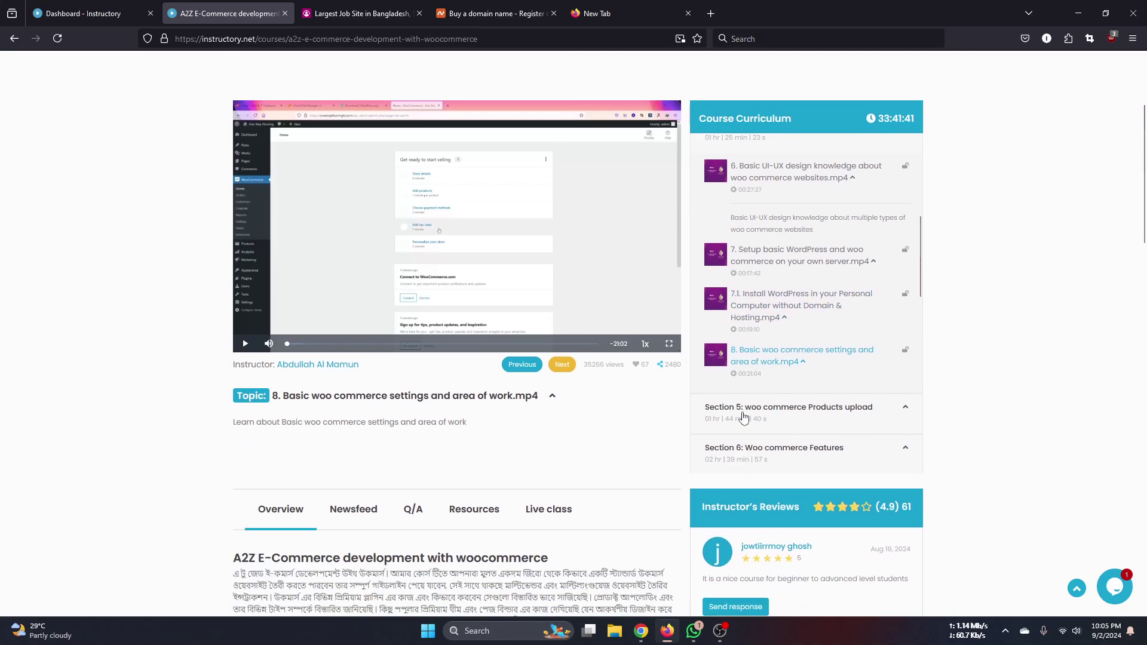
{"action": "scroll", "coordinate": [860, 409], "scroll_direction": "down", "scroll_amount": 3}
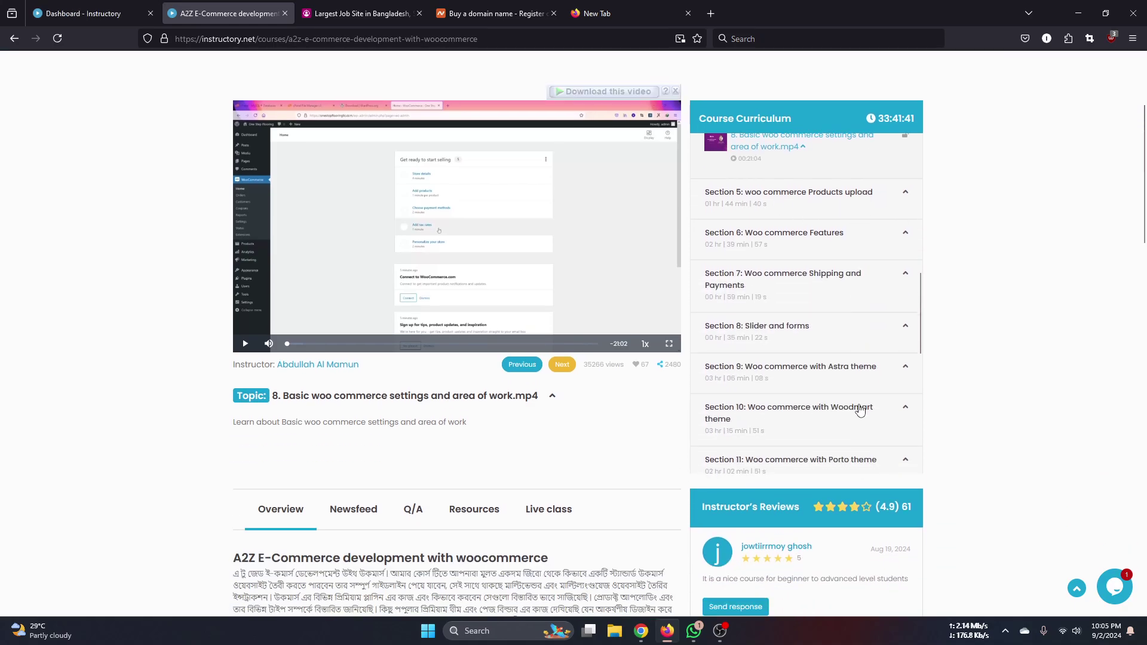
{"action": "scroll", "coordinate": [865, 410], "scroll_direction": "down", "scroll_amount": 5}
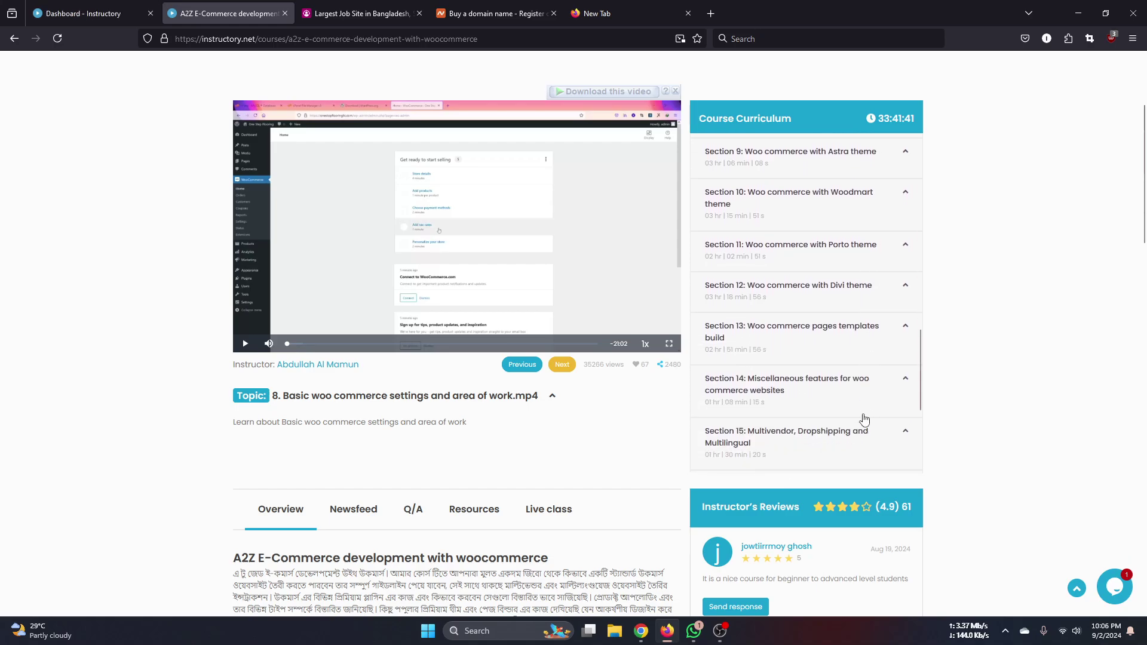
{"action": "scroll", "coordinate": [865, 419], "scroll_direction": "down", "scroll_amount": 1}
{"action": "scroll", "coordinate": [865, 419], "scroll_direction": "down", "scroll_amount": 1}
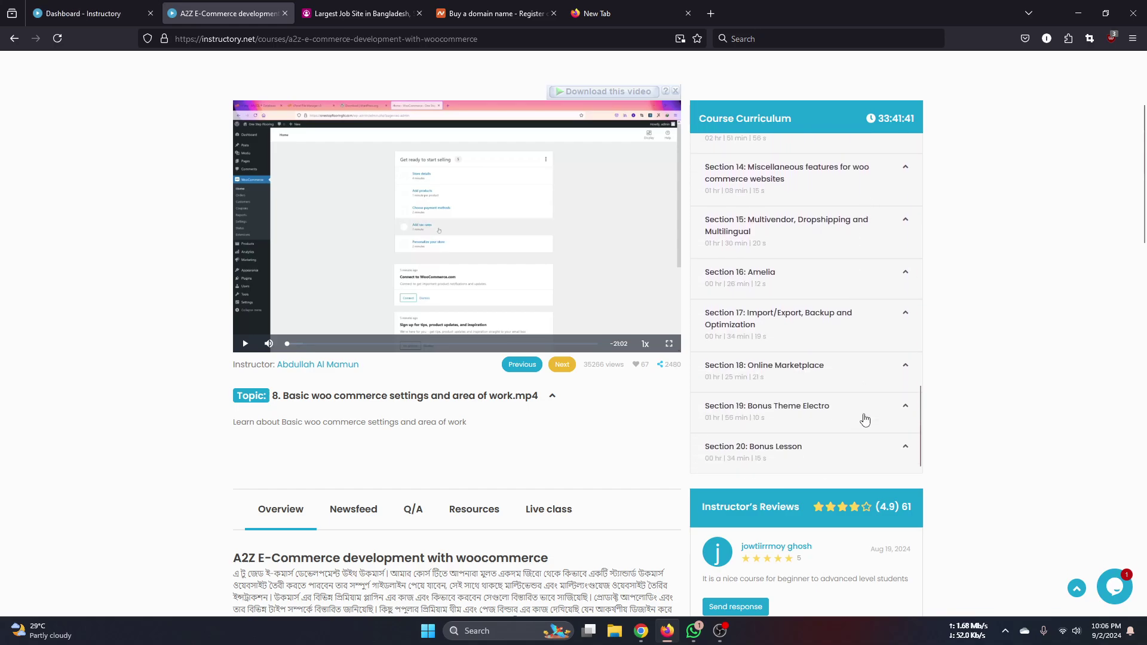
{"action": "left_click", "coordinate": [864, 419]}
{"action": "scroll", "coordinate": [864, 419], "scroll_direction": "down", "scroll_amount": 2}
{"action": "left_click", "coordinate": [874, 450]}
{"action": "scroll", "coordinate": [872, 419], "scroll_direction": "down", "scroll_amount": 2}
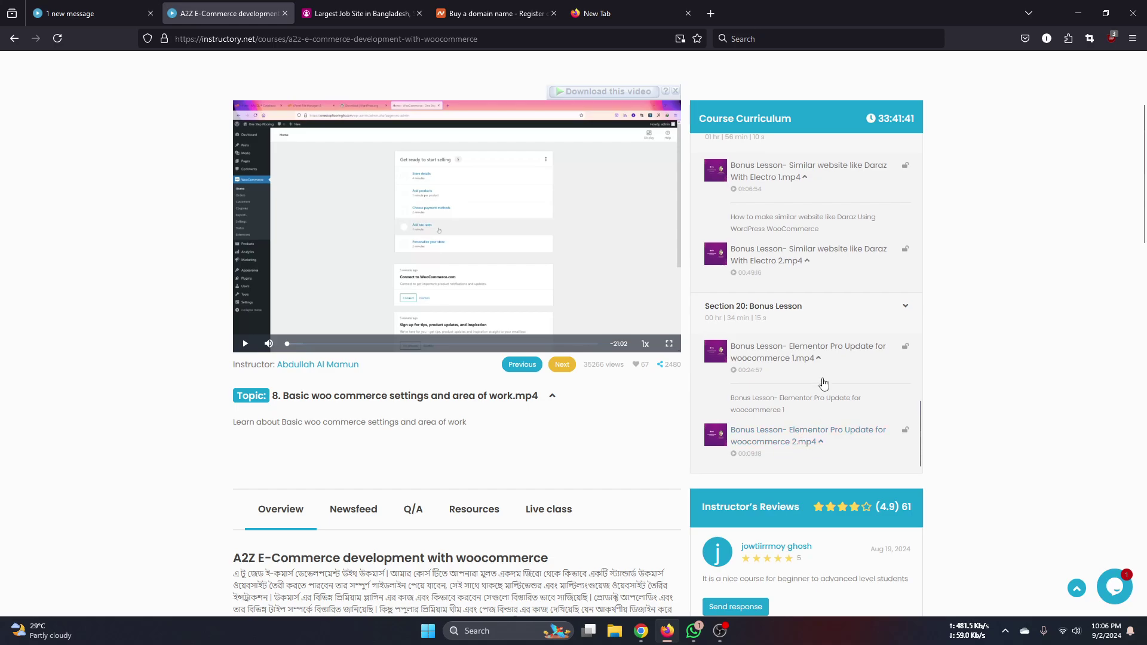
- Glance over the other open course tabs, then minimize Firefox to reveal the Hostinger dashboard
{"action": "scroll", "coordinate": [825, 388], "scroll_direction": "up", "scroll_amount": 5}
{"action": "scroll", "coordinate": [210, 356], "scroll_direction": "up", "scroll_amount": 3}
{"action": "left_click_drag", "start_coordinate": [621, 195], "coordinate": [224, 84]}
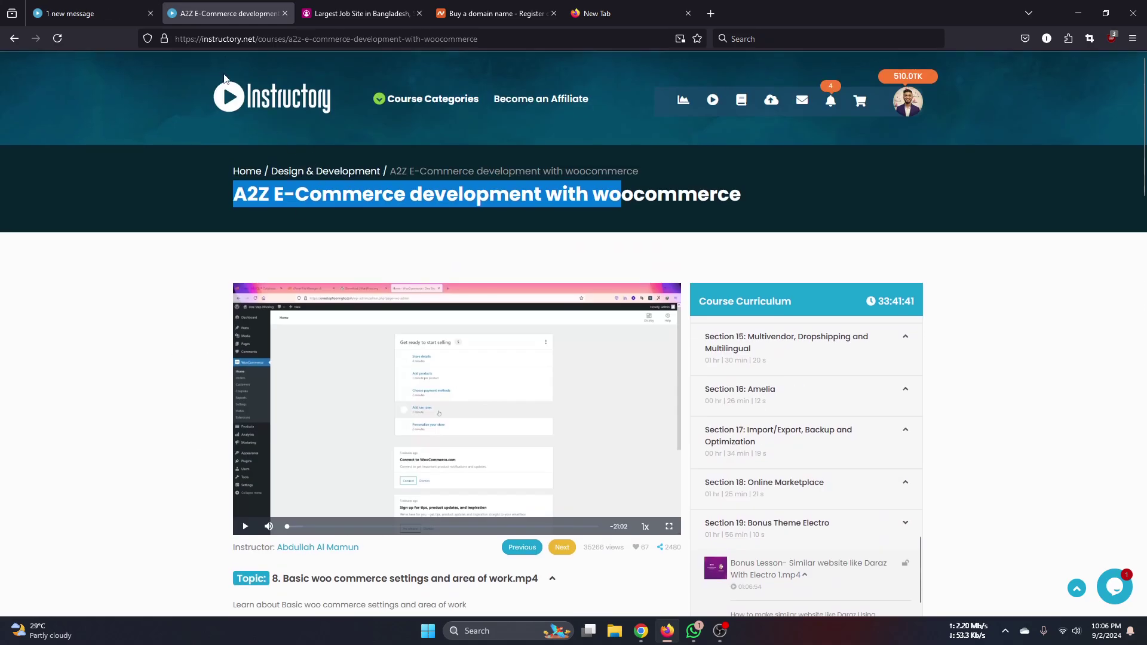
{"action": "left_click", "coordinate": [119, 13]}
{"action": "left_click", "coordinate": [475, 13]}
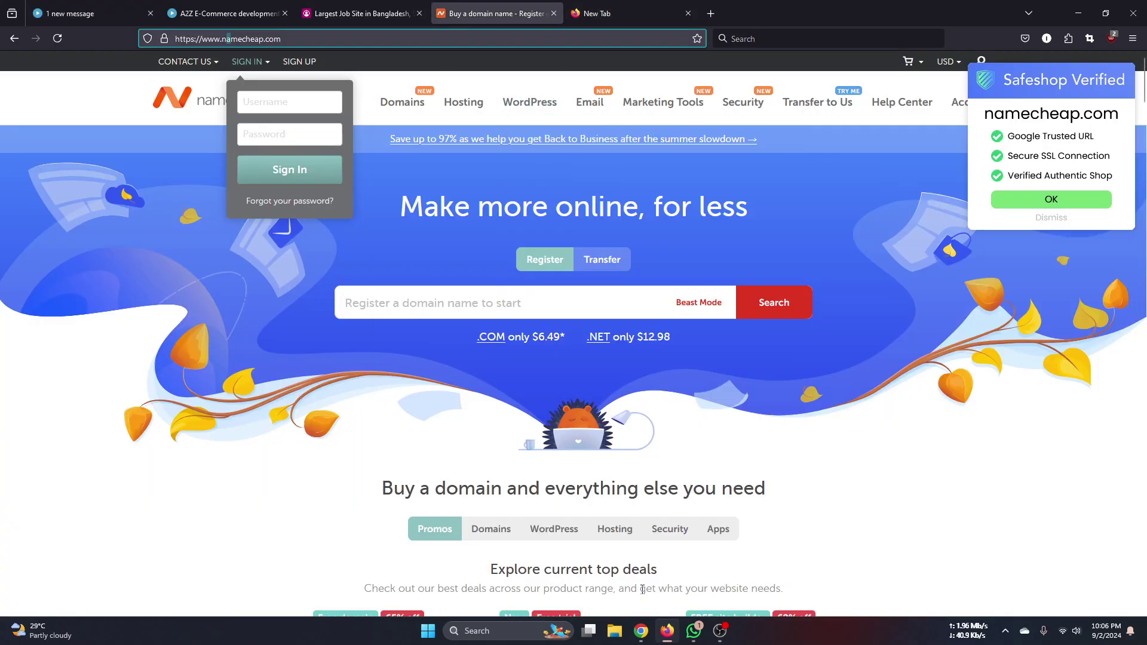
{"action": "mouse_move", "coordinate": [640, 631]}
{"action": "left_click", "coordinate": [90, 13]}
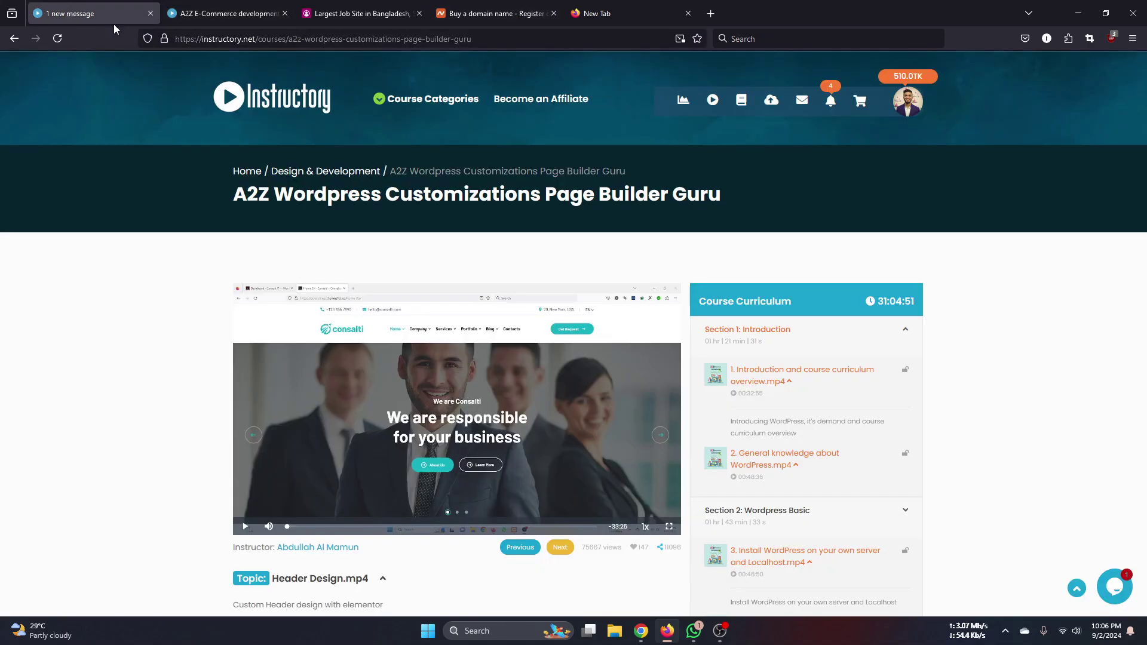
{"action": "left_click", "coordinate": [666, 638]}
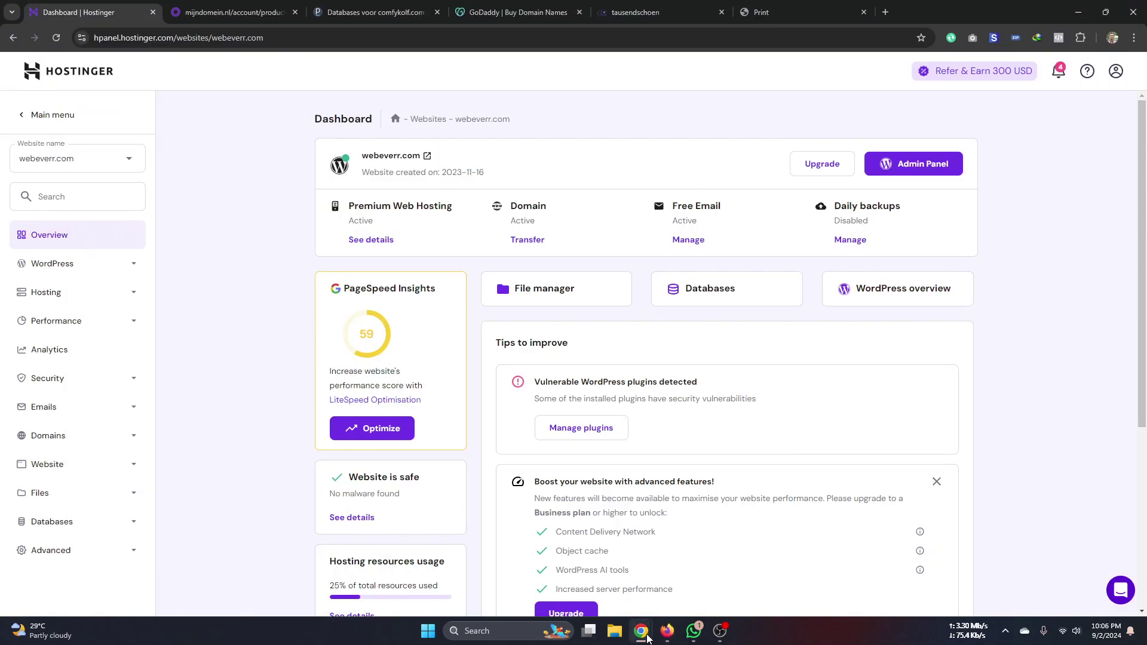
- Expand the Advanced group and look over the Cron Jobs page
{"action": "scroll", "coordinate": [201, 336], "scroll_direction": "down", "scroll_amount": 3}
{"action": "left_click", "coordinate": [89, 547]}
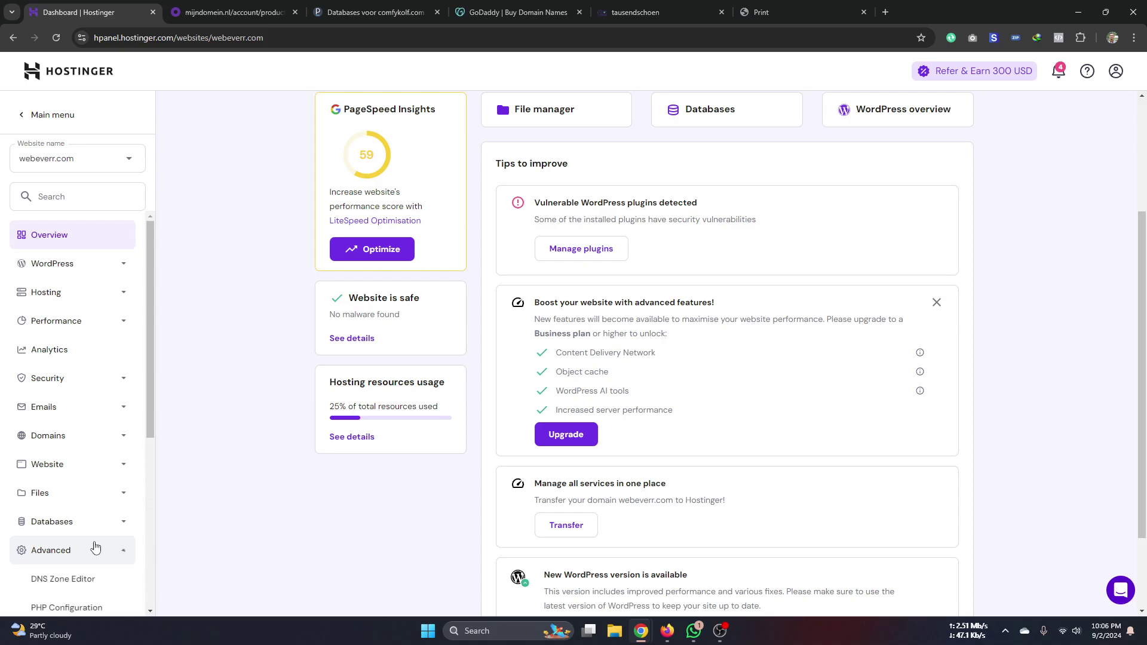
{"action": "scroll", "coordinate": [192, 451], "scroll_direction": "down", "scroll_amount": 2}
{"action": "scroll", "coordinate": [76, 494], "scroll_direction": "down", "scroll_amount": 2}
{"action": "scroll", "coordinate": [76, 493], "scroll_direction": "down", "scroll_amount": 4}
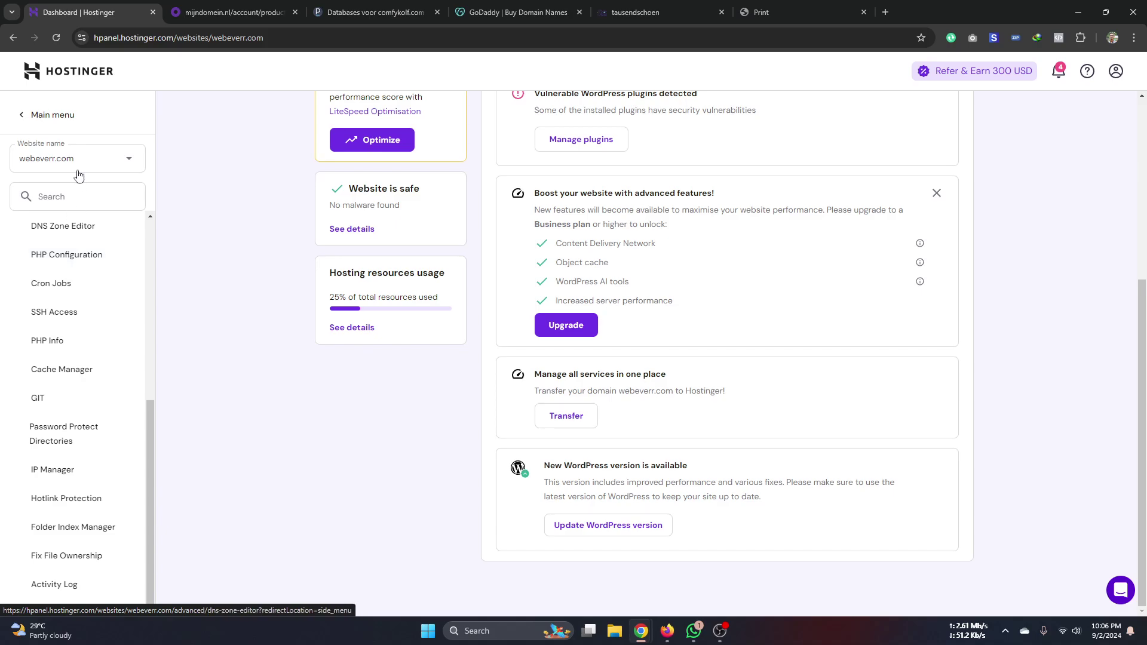
{"action": "scroll", "coordinate": [71, 334], "scroll_direction": "up", "scroll_amount": 2}
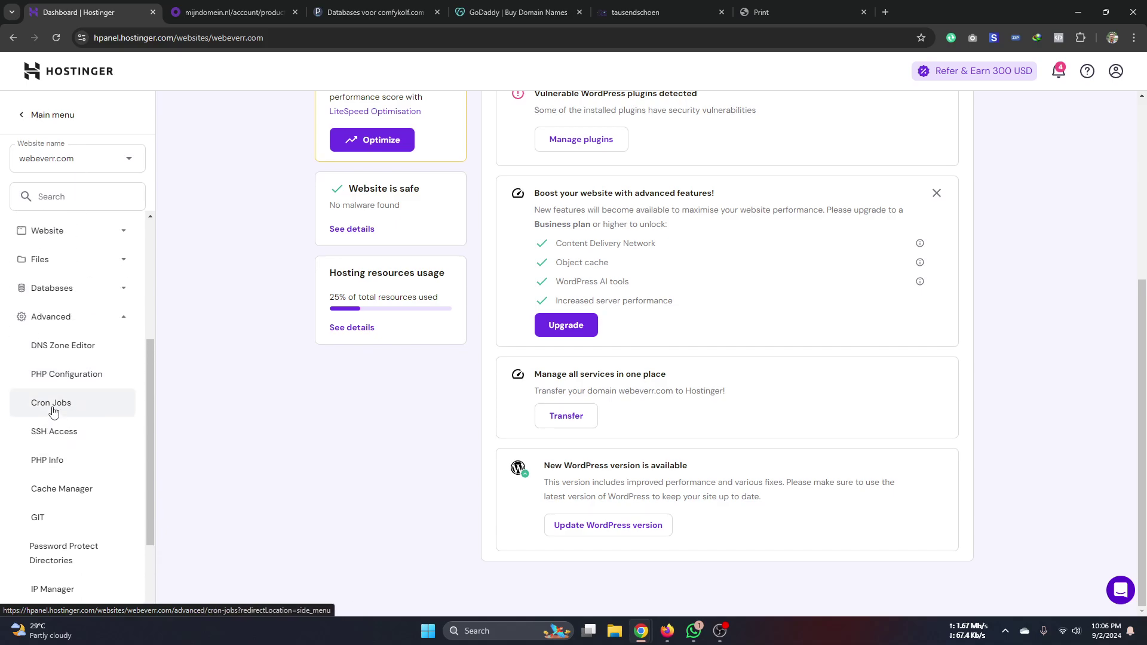
{"action": "left_click", "coordinate": [54, 412]}
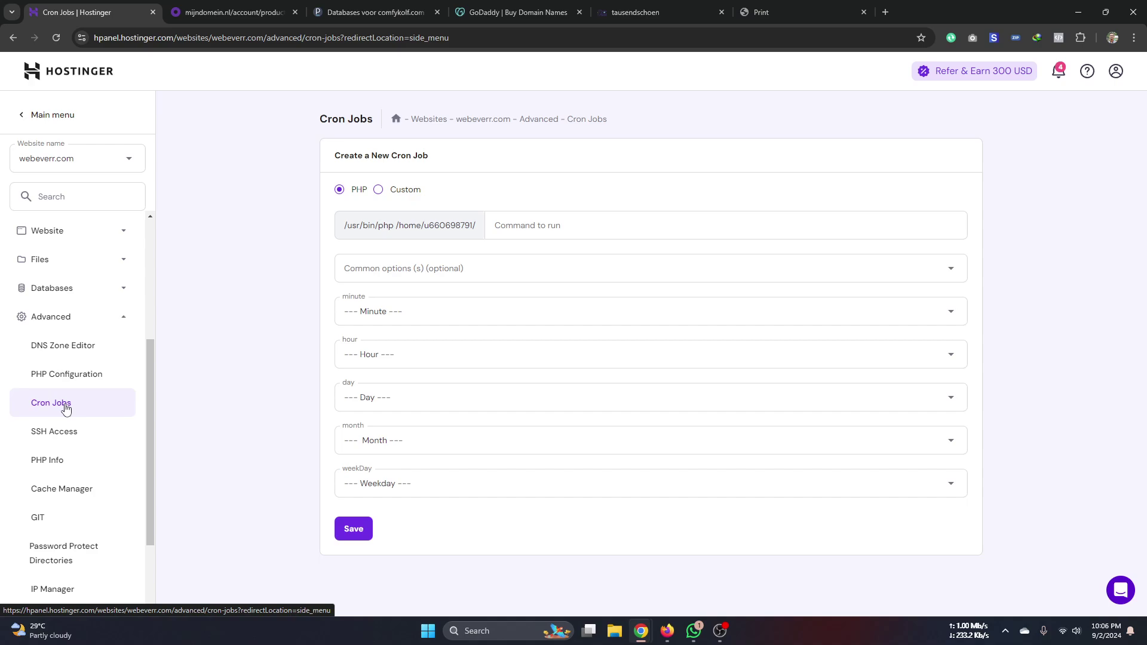
{"action": "scroll", "coordinate": [66, 408], "scroll_direction": "down", "scroll_amount": 2}
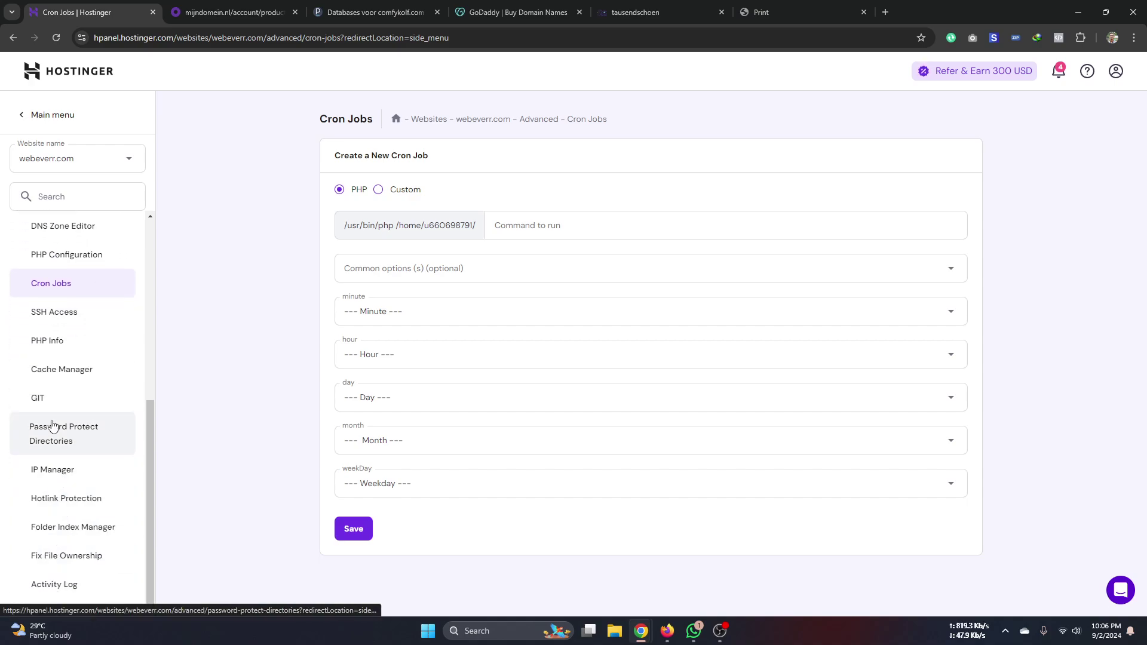
{"action": "scroll", "coordinate": [53, 348], "scroll_direction": "up", "scroll_amount": 2}
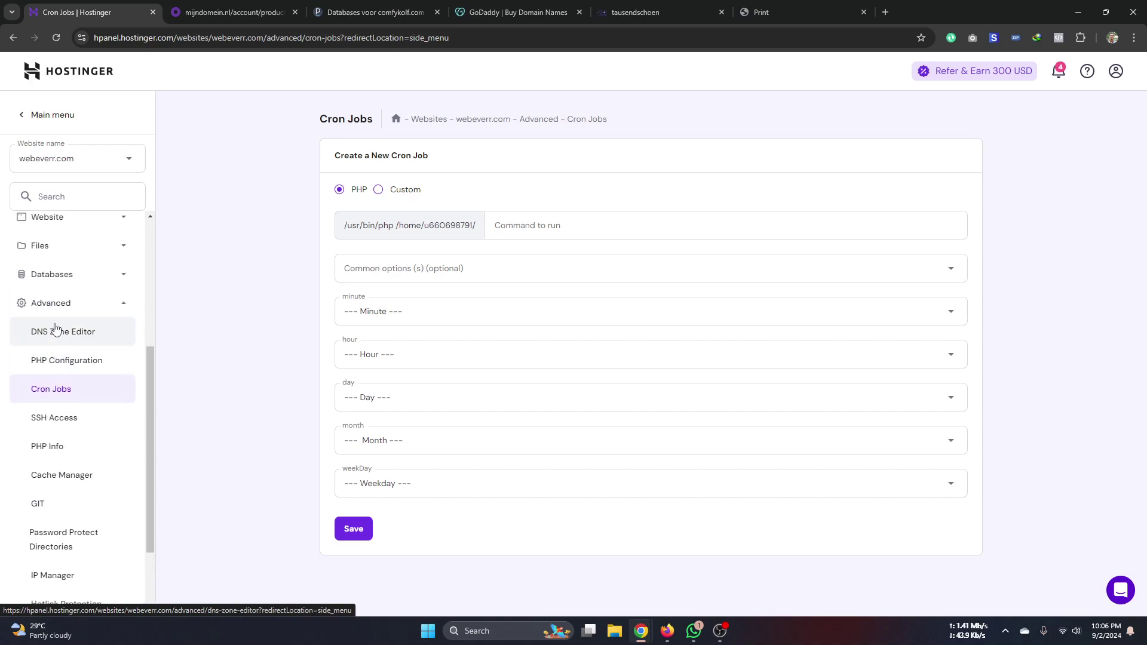
- Open webeverr.com's files from File Manager in a separate File Browser tab
{"action": "left_click", "coordinate": [57, 286]}
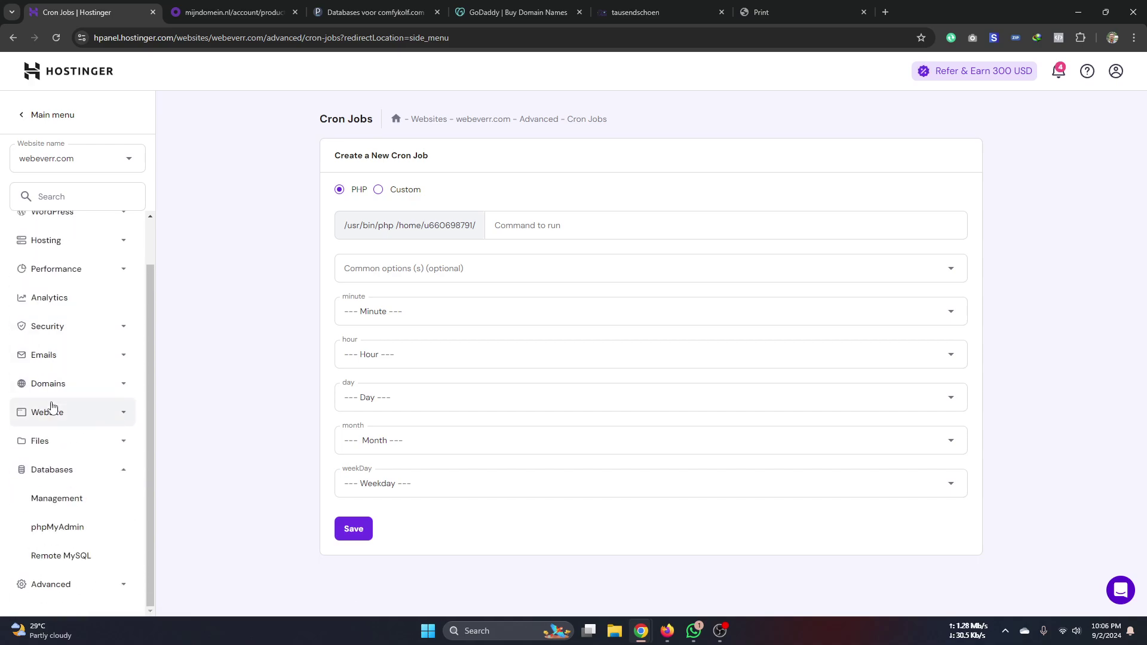
{"action": "left_click", "coordinate": [46, 441]}
{"action": "left_click", "coordinate": [64, 476]}
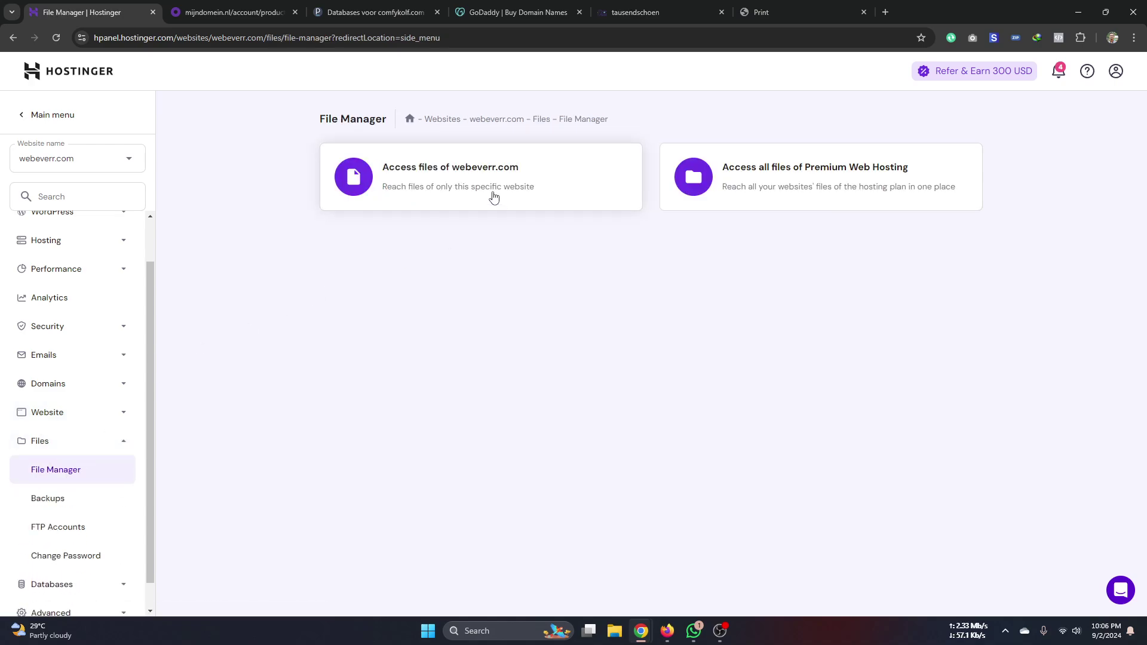
{"action": "left_click", "coordinate": [476, 182]}
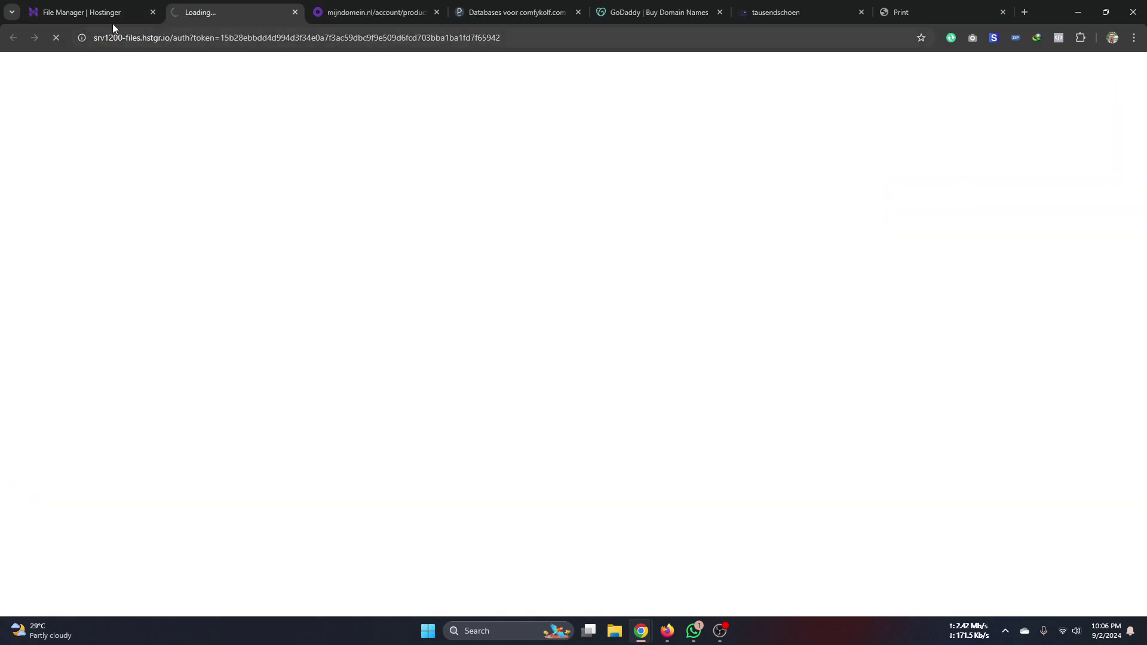
{"action": "left_click", "coordinate": [101, 13]}
{"action": "scroll", "coordinate": [76, 389], "scroll_direction": "up", "scroll_amount": 1}
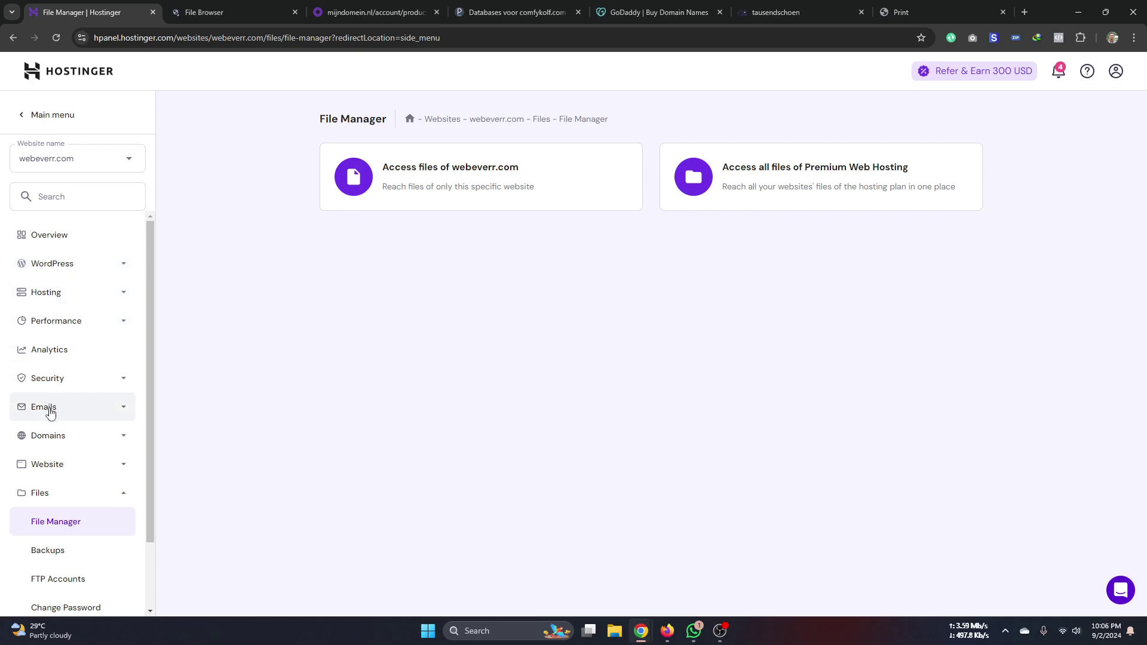
{"action": "left_click", "coordinate": [64, 435]}
- Create the subdomain 'instructory' under webeverr.com, pointing to public_html/instructory
{"action": "left_click", "coordinate": [76, 467]}
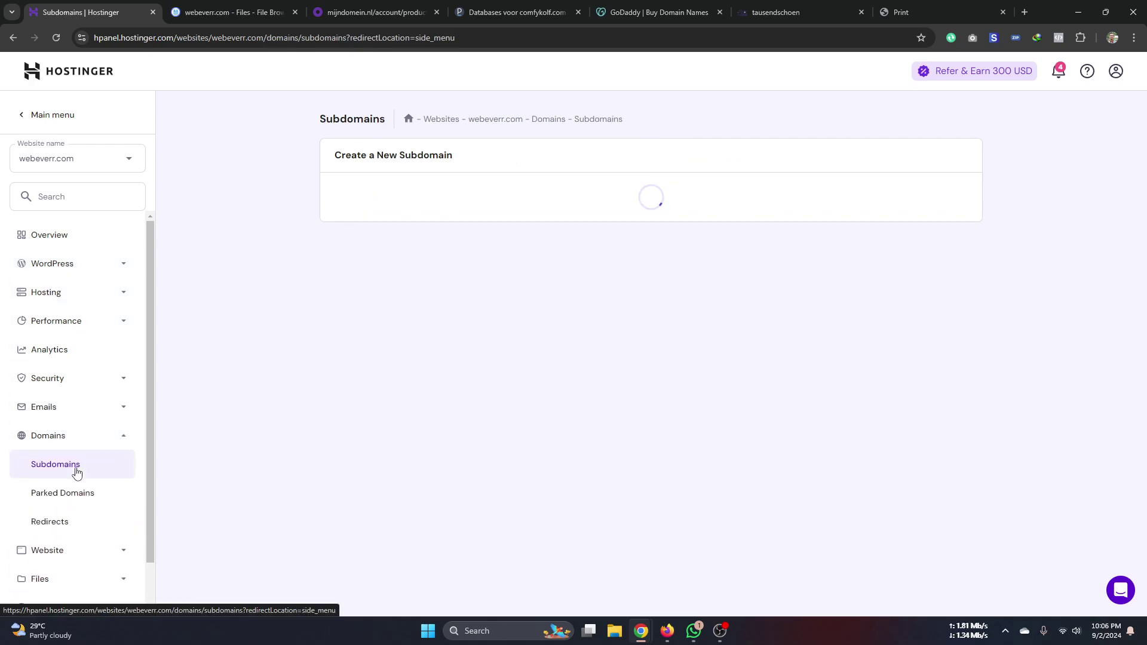
{"action": "left_click", "coordinate": [482, 197]}
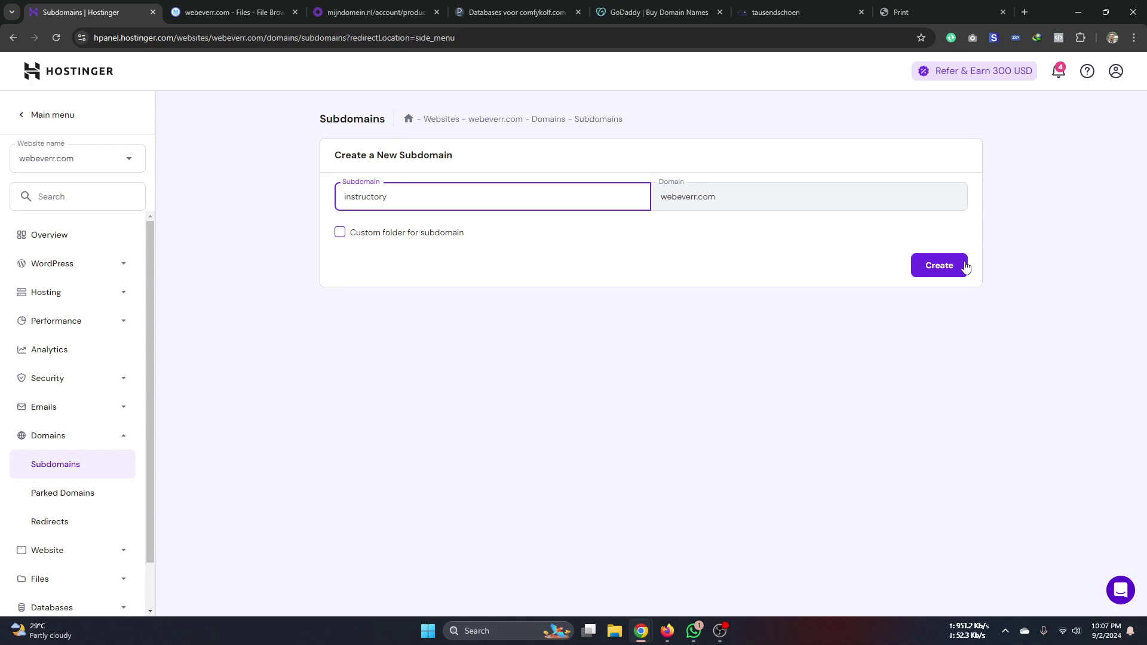
{"action": "left_click", "coordinate": [920, 266]}
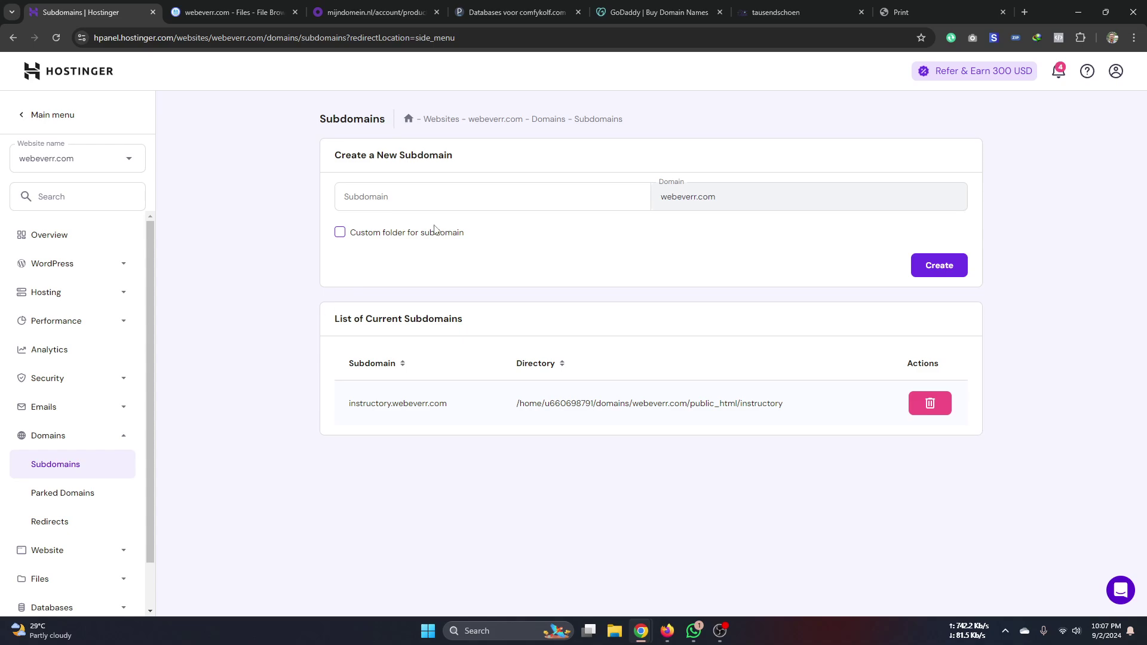
{"action": "left_click", "coordinate": [534, 189]}
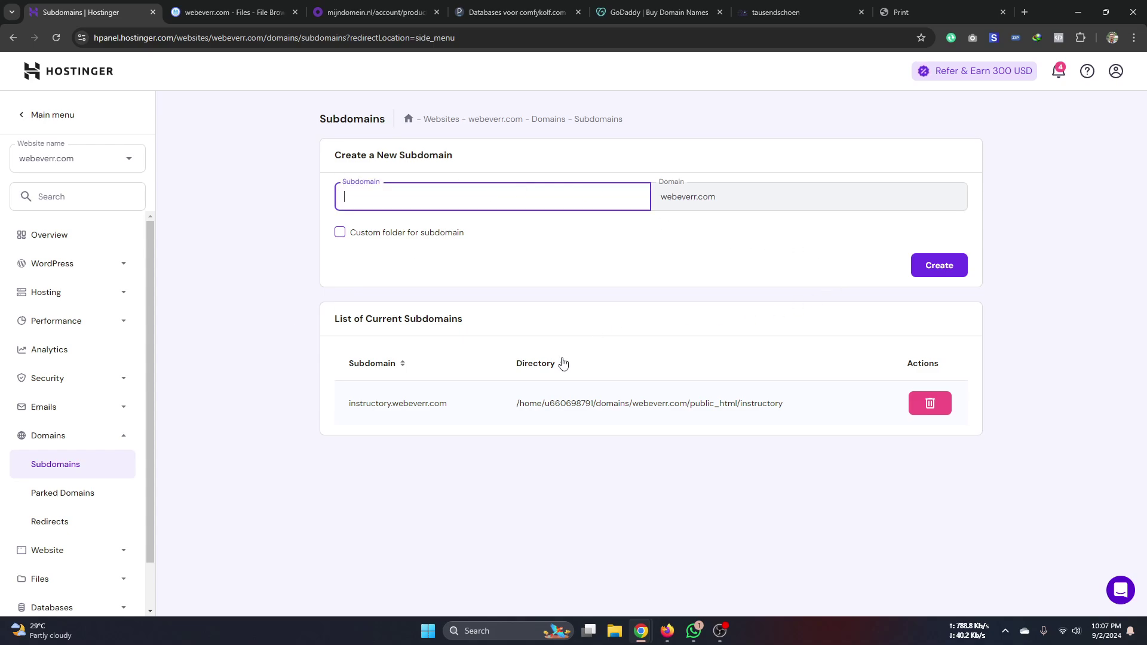
{"action": "left_click", "coordinate": [371, 12]}
- Open Plesk's Add Subdomain form for comfykolf.com, then return to Hostinger's Subdomains tab
{"action": "left_click", "coordinate": [487, 14]}
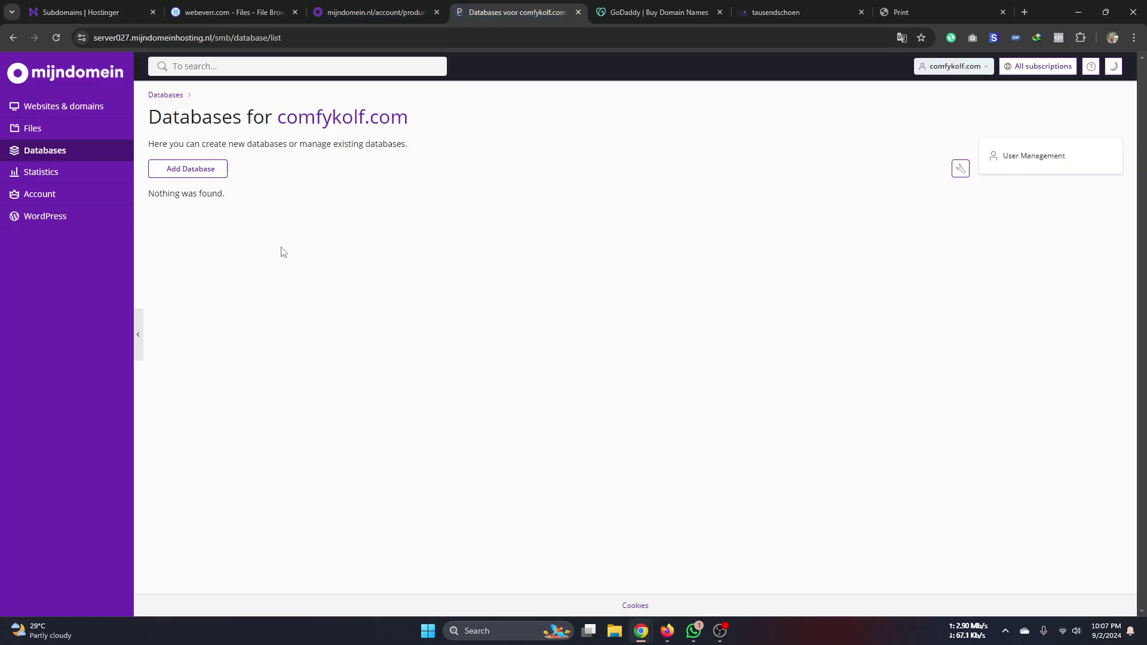
{"action": "left_click", "coordinate": [41, 111]}
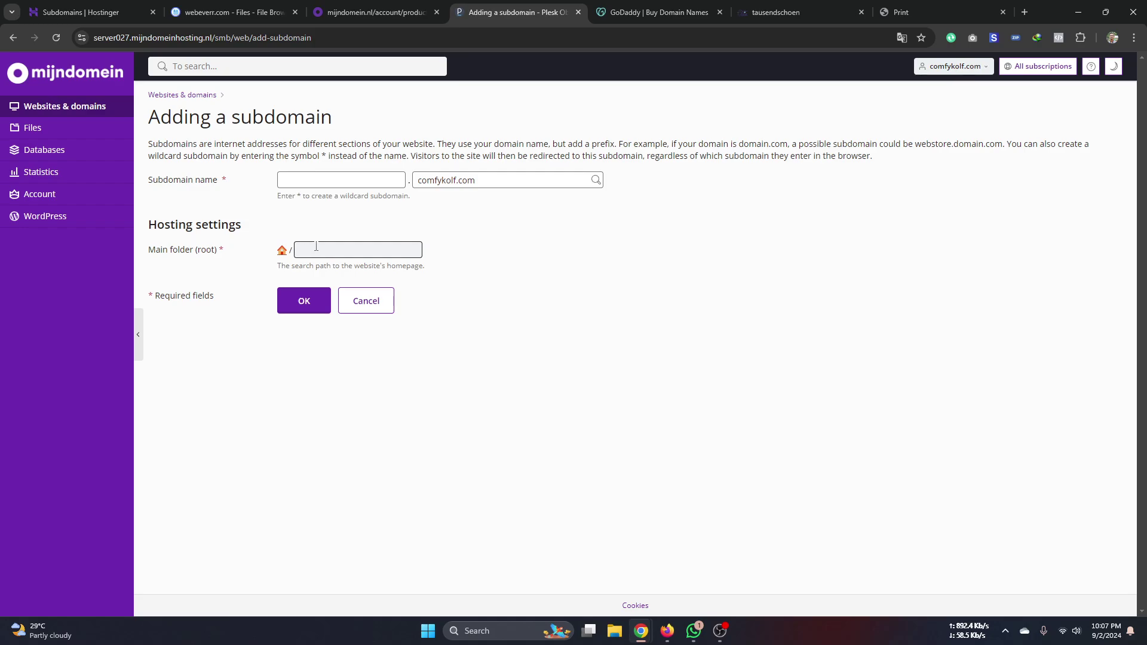
{"action": "left_click", "coordinate": [338, 188]}
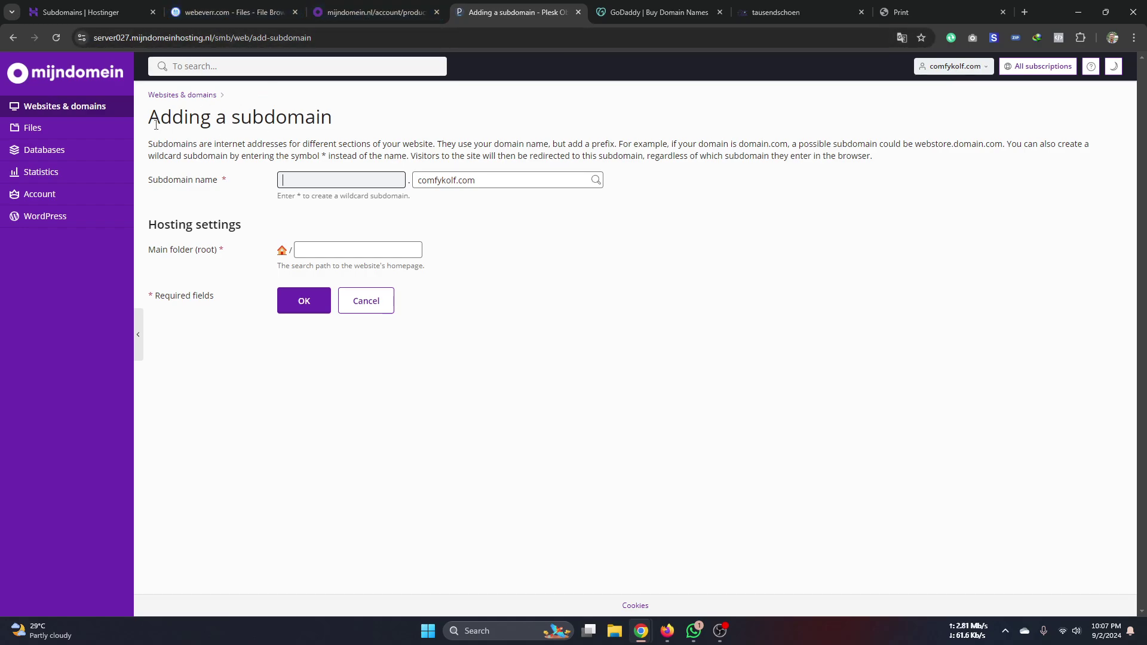
{"action": "left_click", "coordinate": [54, 10]}
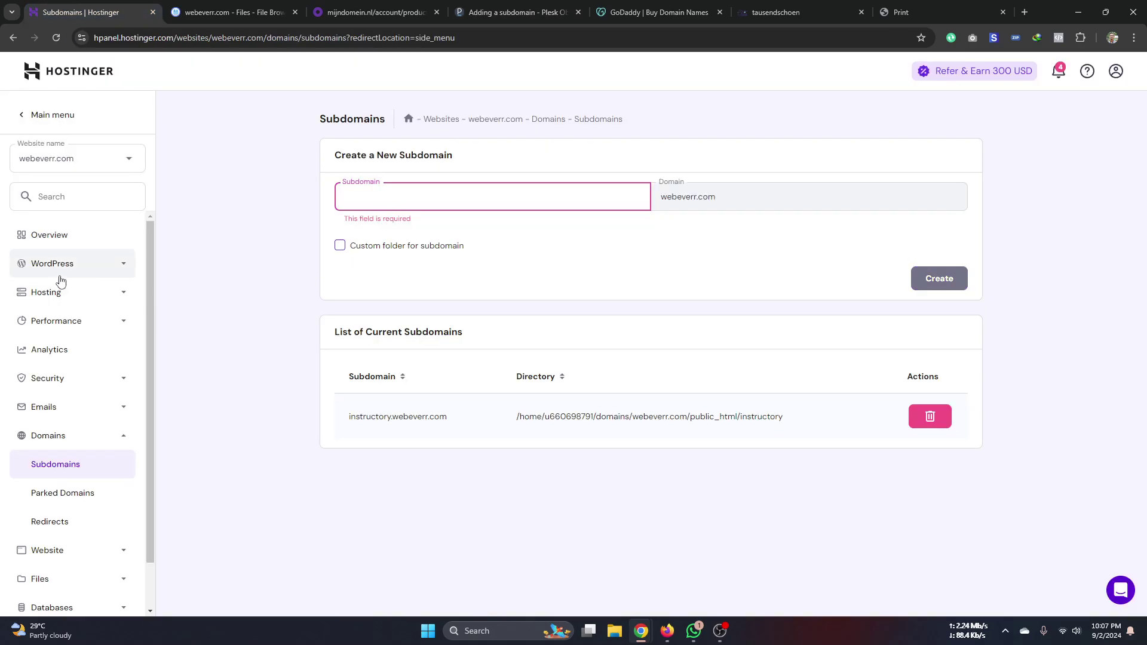
- Leave the instructory.webeverr.com subdomain list and open the webeverr.com Overview dashboard
{"action": "left_click", "coordinate": [277, 299]}
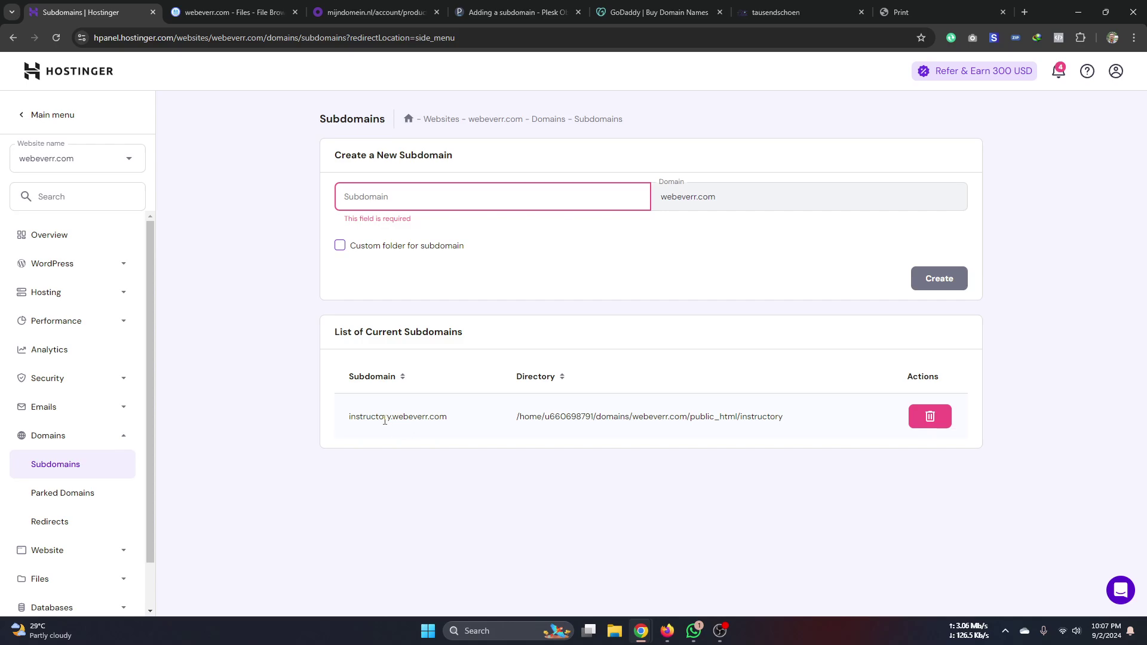
{"action": "left_click_drag", "start_coordinate": [385, 419], "coordinate": [409, 420]}
{"action": "left_click", "coordinate": [452, 423]}
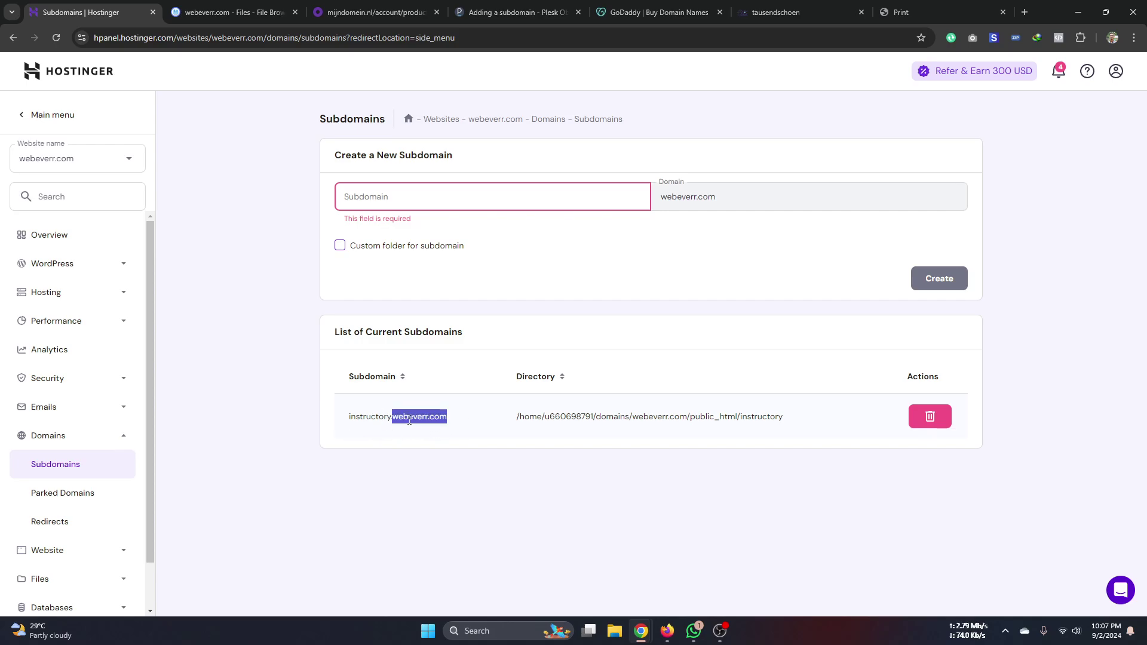
{"action": "left_click", "coordinate": [96, 165]}
{"action": "left_click", "coordinate": [94, 164]}
{"action": "left_click", "coordinate": [69, 234]}
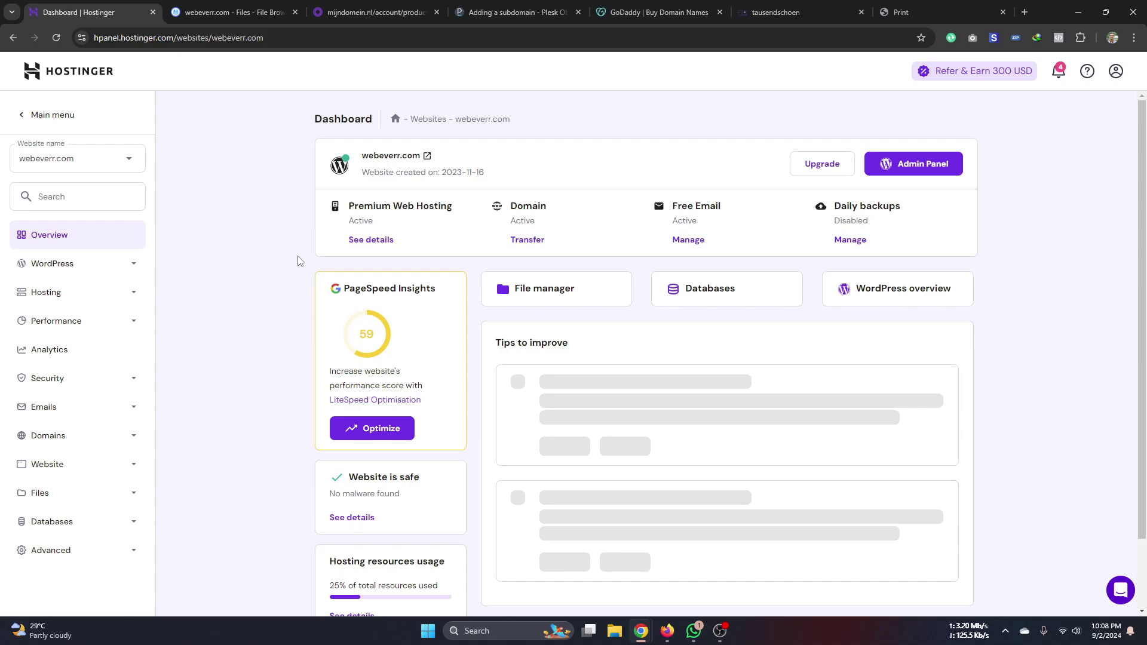
- Open the WordPress Overview page for webeverr.com from the sidebar
{"action": "left_click", "coordinate": [478, 15]}
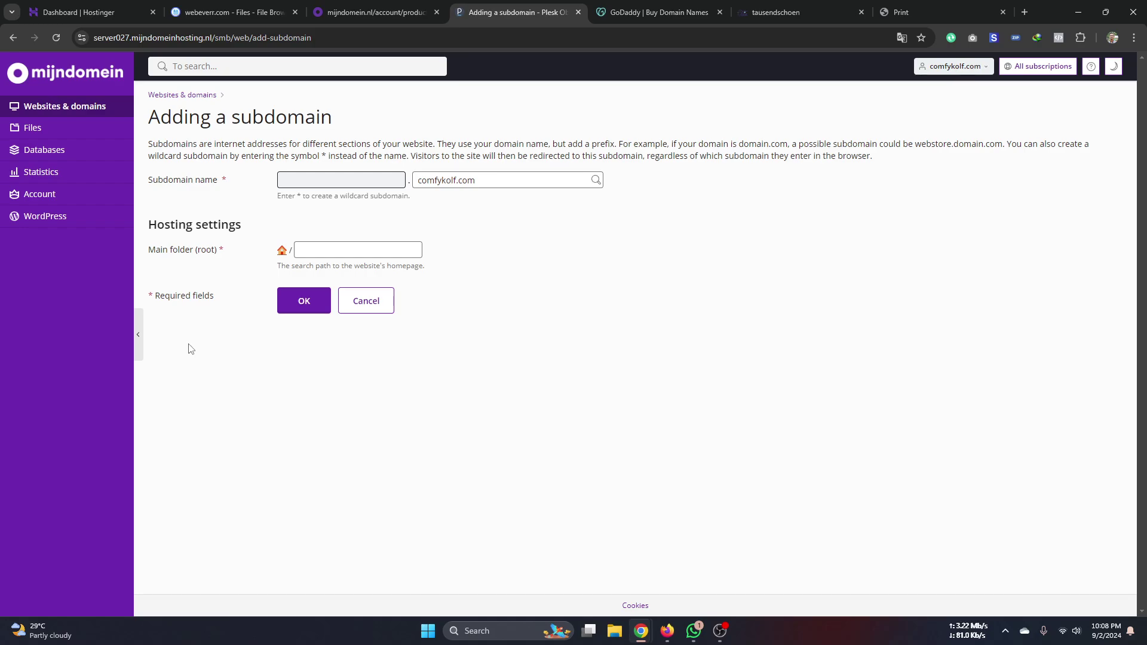
{"action": "left_click", "coordinate": [118, 14]}
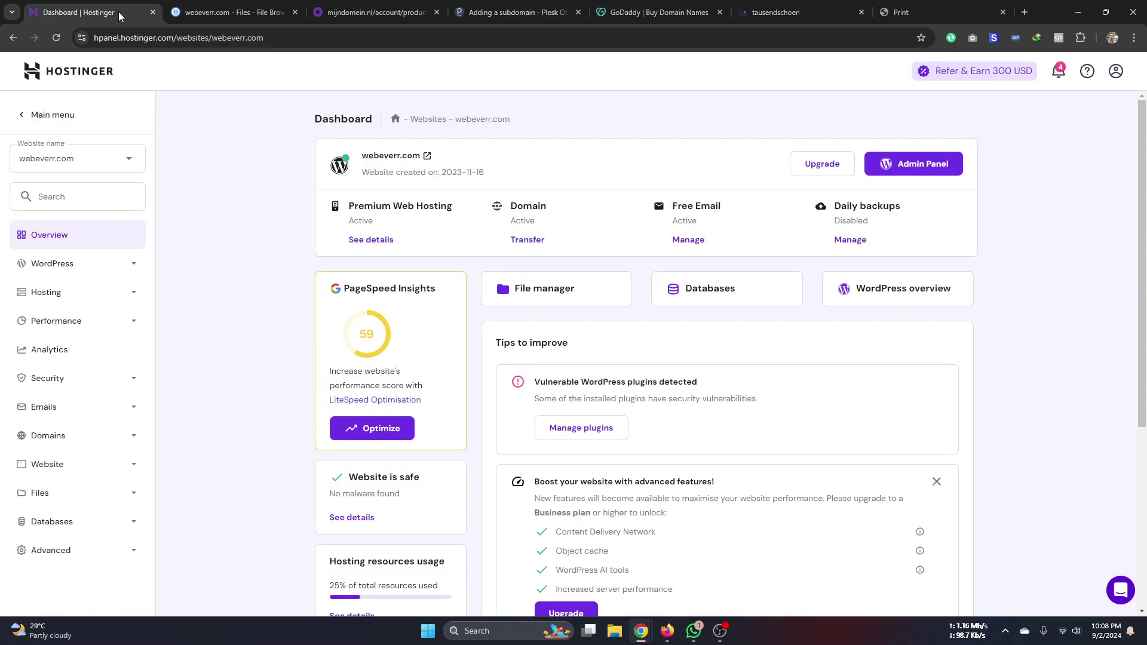
{"action": "scroll", "coordinate": [584, 410], "scroll_direction": "down", "scroll_amount": 5}
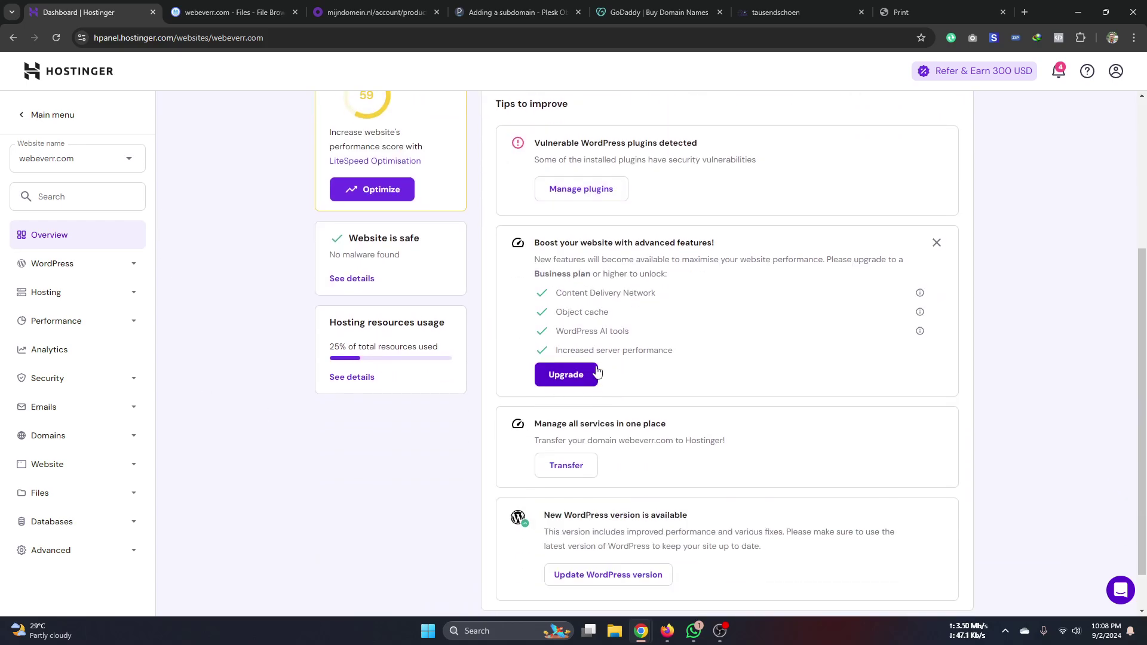
{"action": "scroll", "coordinate": [494, 366], "scroll_direction": "up", "scroll_amount": 5}
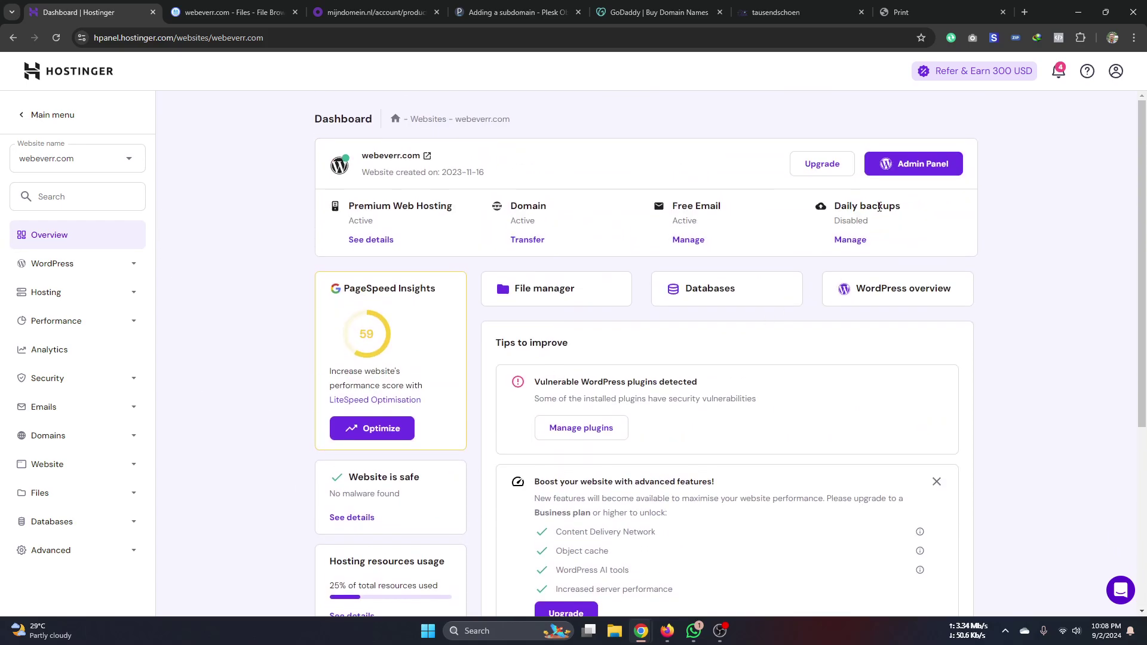
{"action": "left_click", "coordinate": [86, 263]}
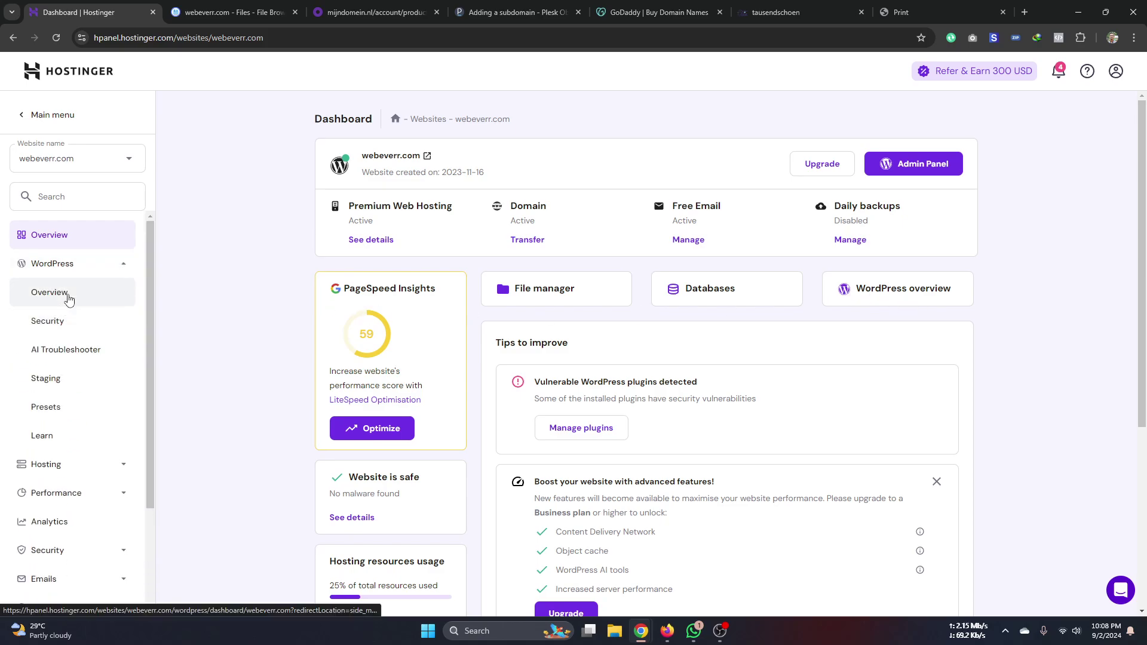
{"action": "left_click", "coordinate": [69, 299]}
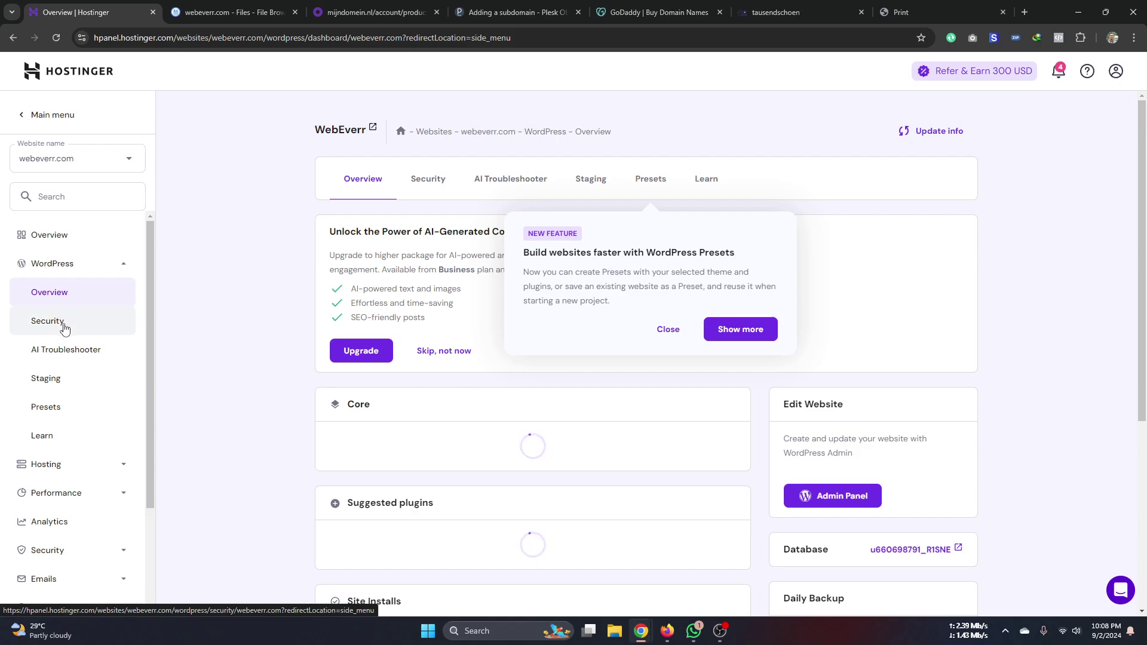
{"action": "scroll", "coordinate": [861, 274], "scroll_direction": "down", "scroll_amount": 2}
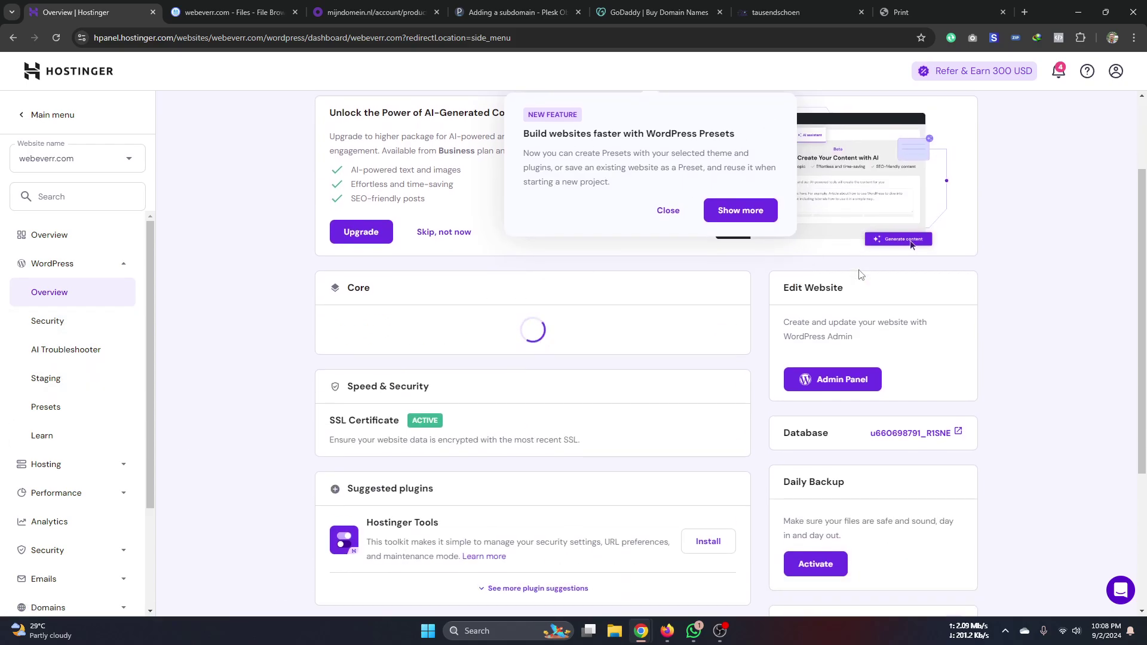
{"action": "scroll", "coordinate": [860, 275], "scroll_direction": "up", "scroll_amount": 2}
- Select instructory.webeverr.com in the site dropdown, dismissing the WordPress Presets popup
{"action": "left_click", "coordinate": [855, 180]}
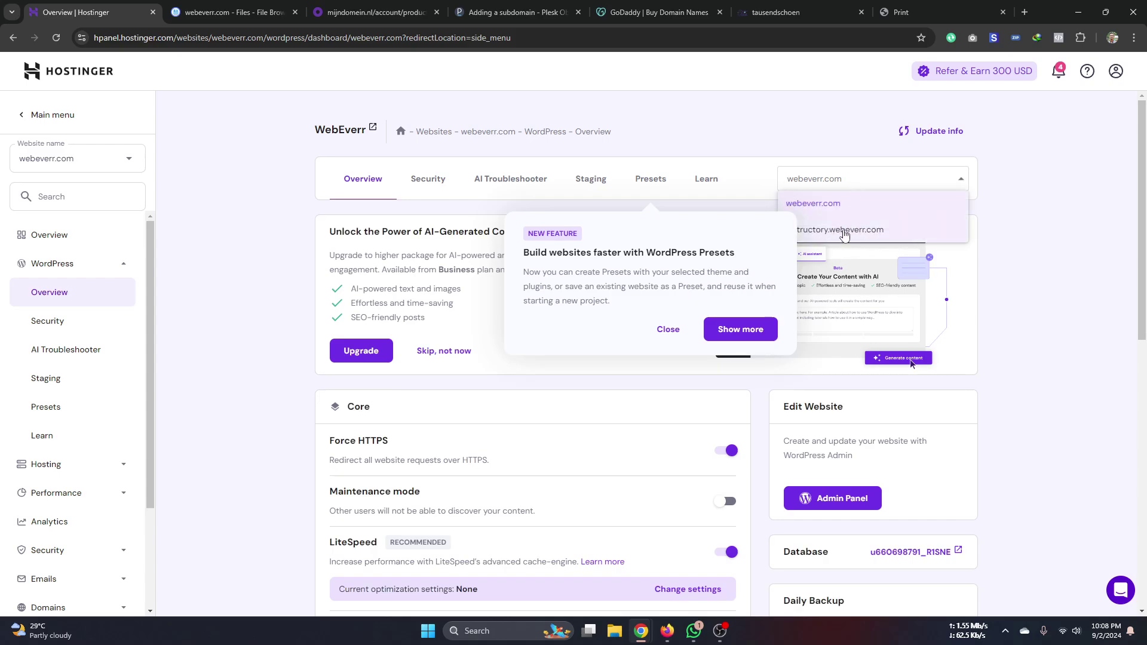
{"action": "left_click", "coordinate": [844, 237]}
{"action": "left_click", "coordinate": [837, 174]}
{"action": "left_click", "coordinate": [828, 236]}
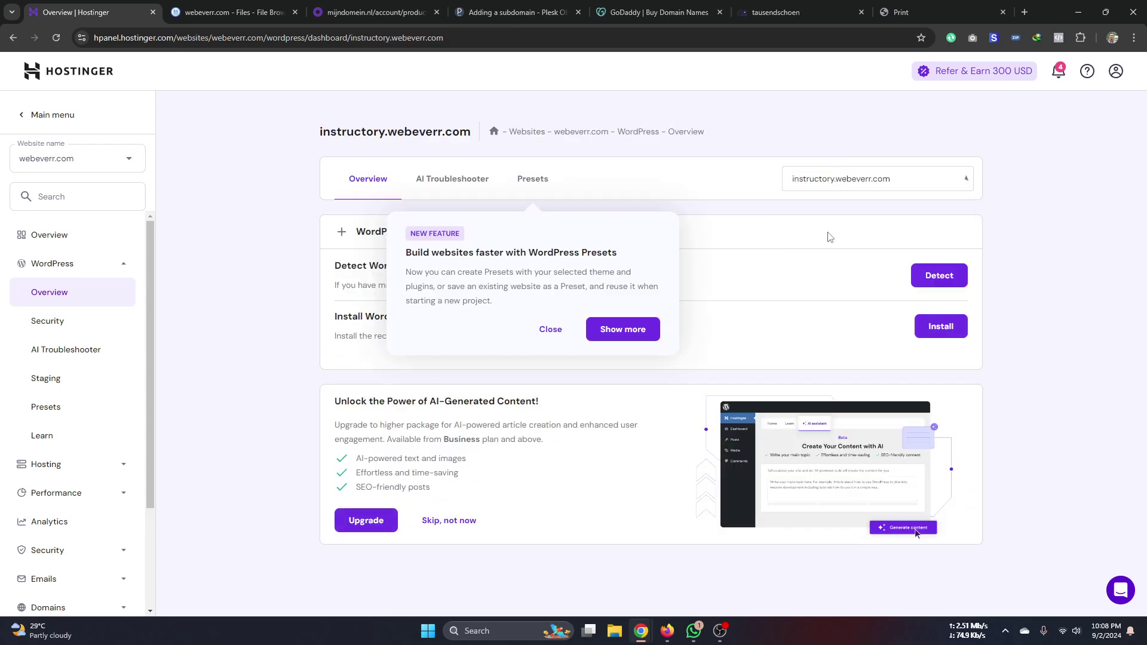
{"action": "left_click", "coordinate": [556, 328]}
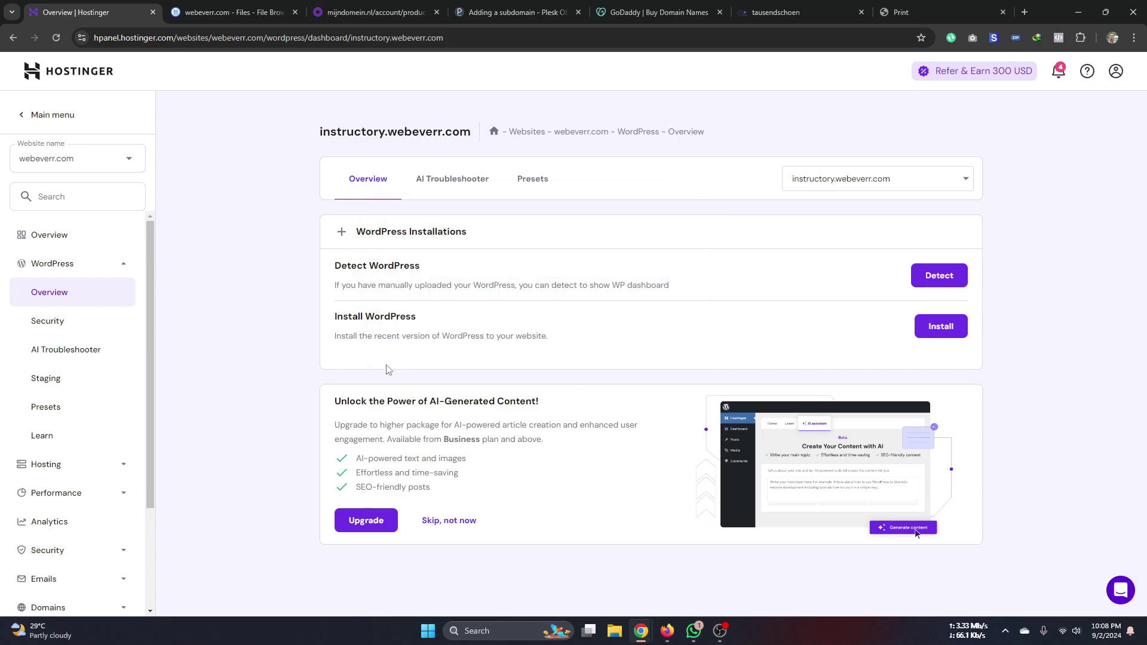
{"action": "left_click", "coordinate": [800, 180]}
{"action": "left_click", "coordinate": [814, 206]}
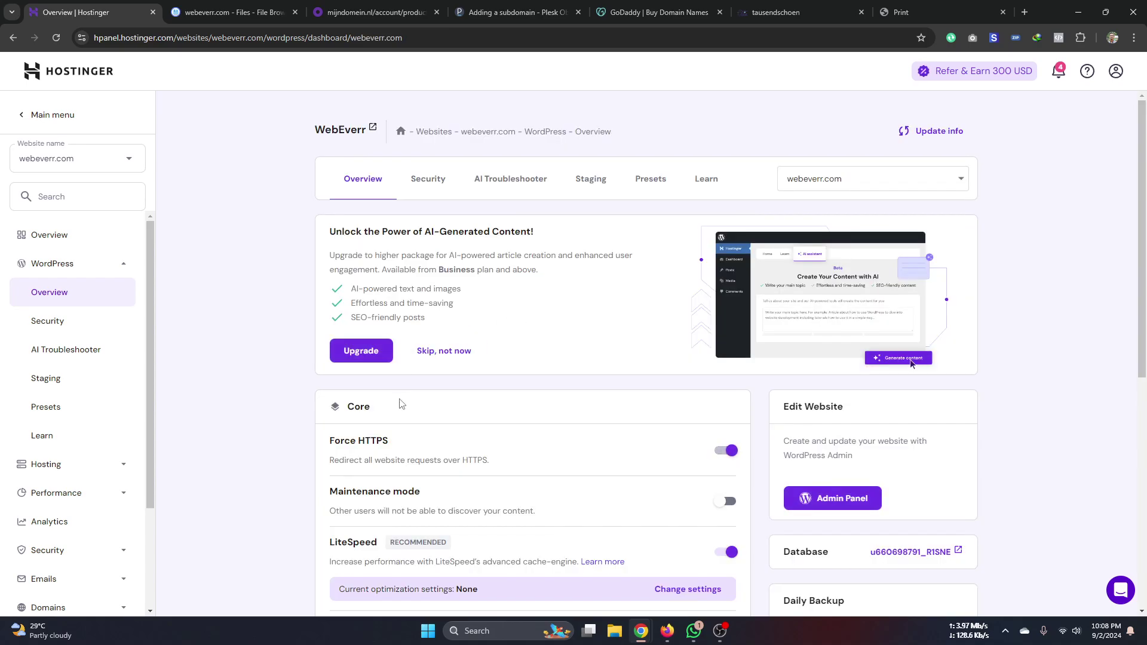
{"action": "scroll", "coordinate": [399, 402], "scroll_direction": "down", "scroll_amount": 3}
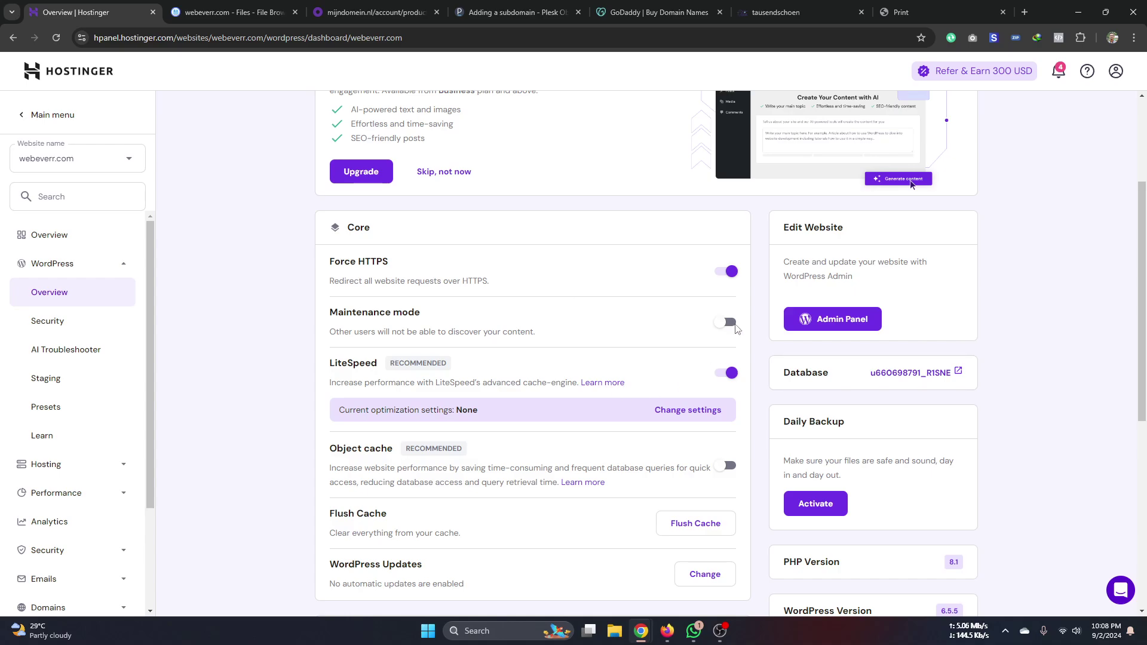
{"action": "scroll", "coordinate": [849, 338], "scroll_direction": "down", "scroll_amount": 2}
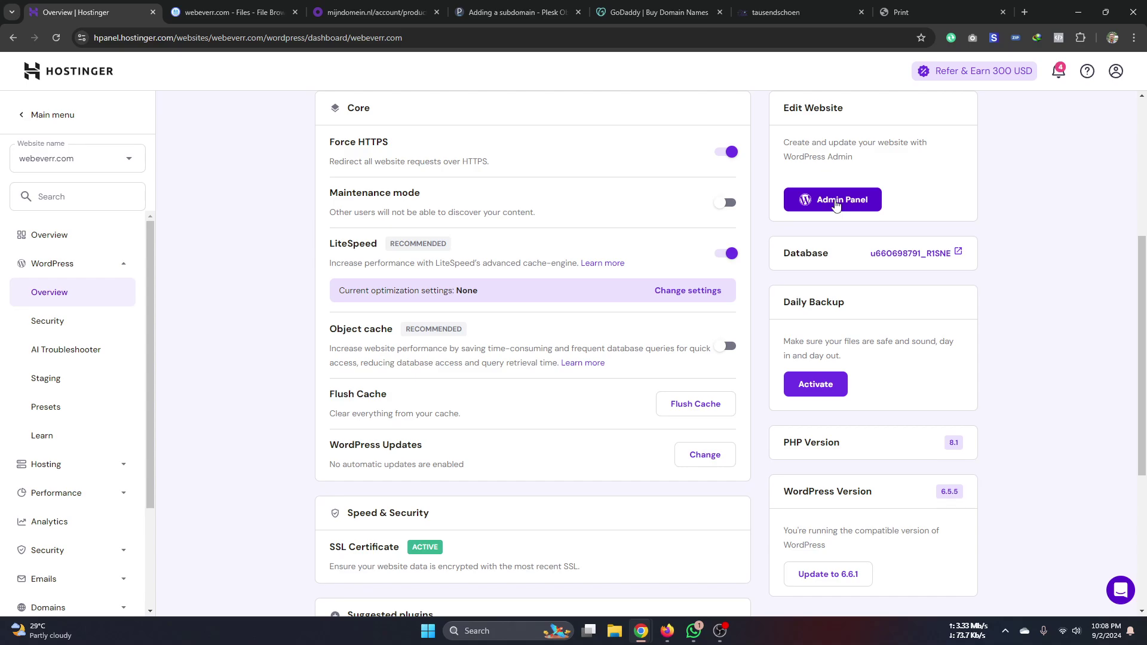
{"action": "scroll", "coordinate": [610, 389], "scroll_direction": "down", "scroll_amount": 4}
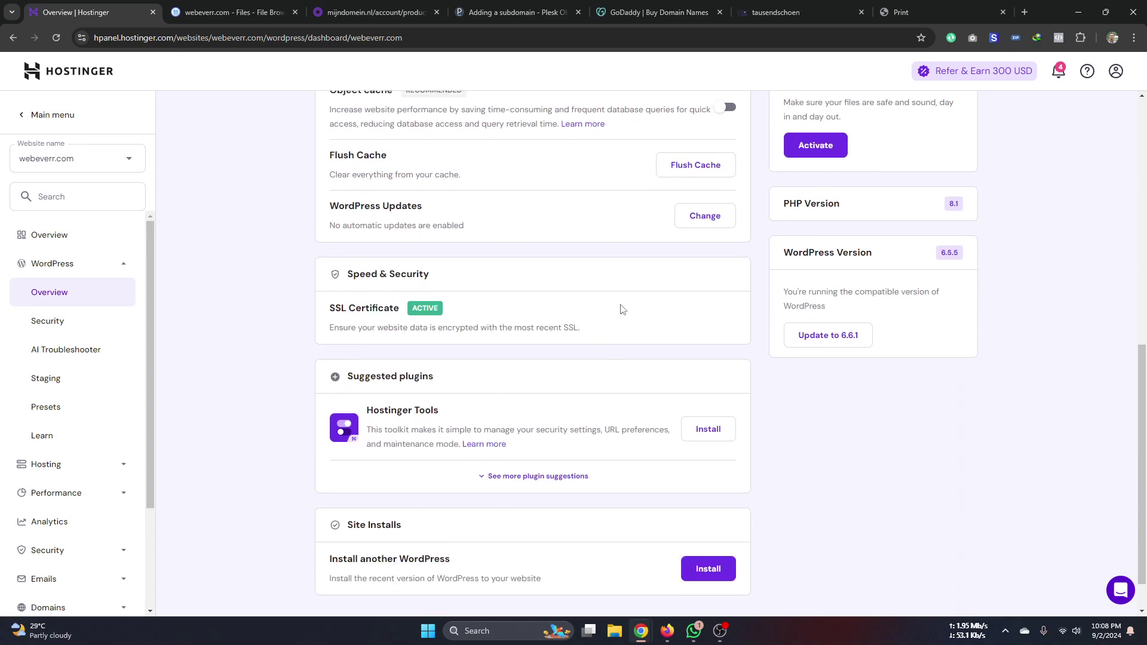
{"action": "scroll", "coordinate": [615, 358], "scroll_direction": "down", "scroll_amount": 1}
{"action": "scroll", "coordinate": [821, 476], "scroll_direction": "up", "scroll_amount": 4}
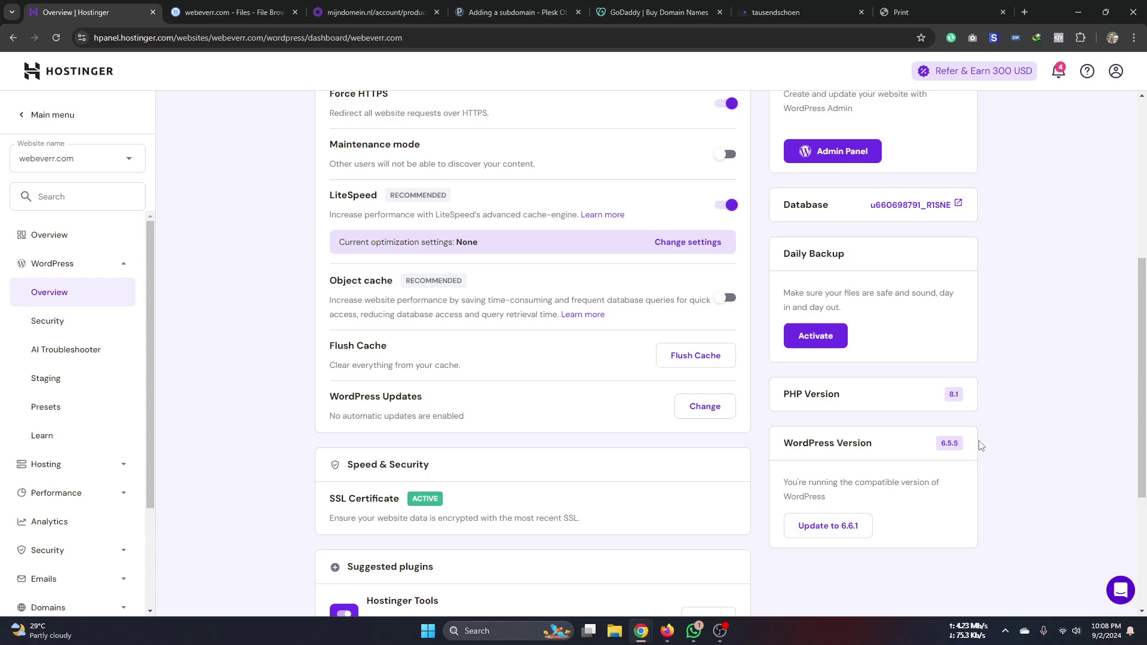
{"action": "scroll", "coordinate": [850, 441], "scroll_direction": "up", "scroll_amount": 6}
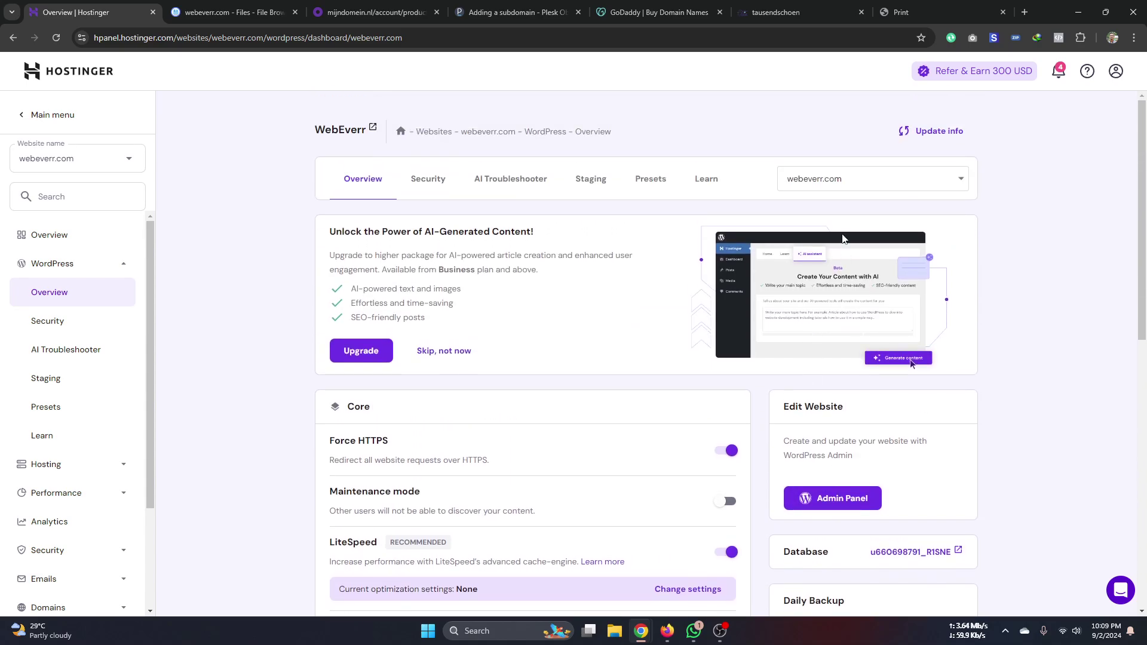
{"action": "left_click", "coordinate": [835, 178]}
{"action": "left_click", "coordinate": [828, 228]}
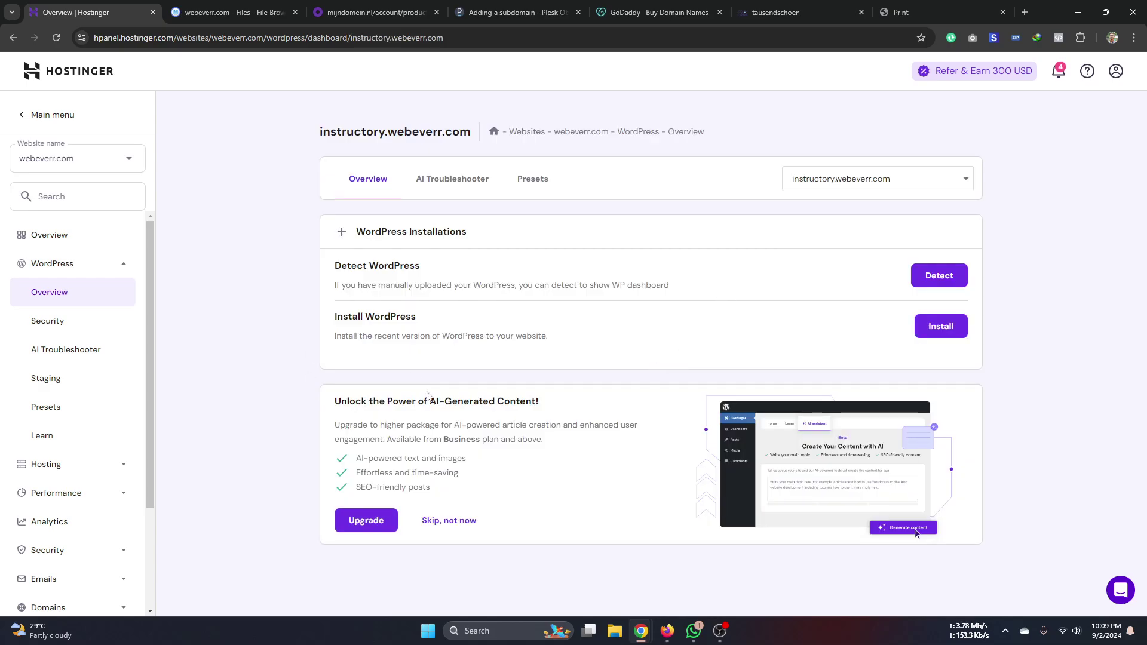
- Start a new WordPress installation and set the website title to Jobs24
{"action": "left_click", "coordinate": [942, 328]}
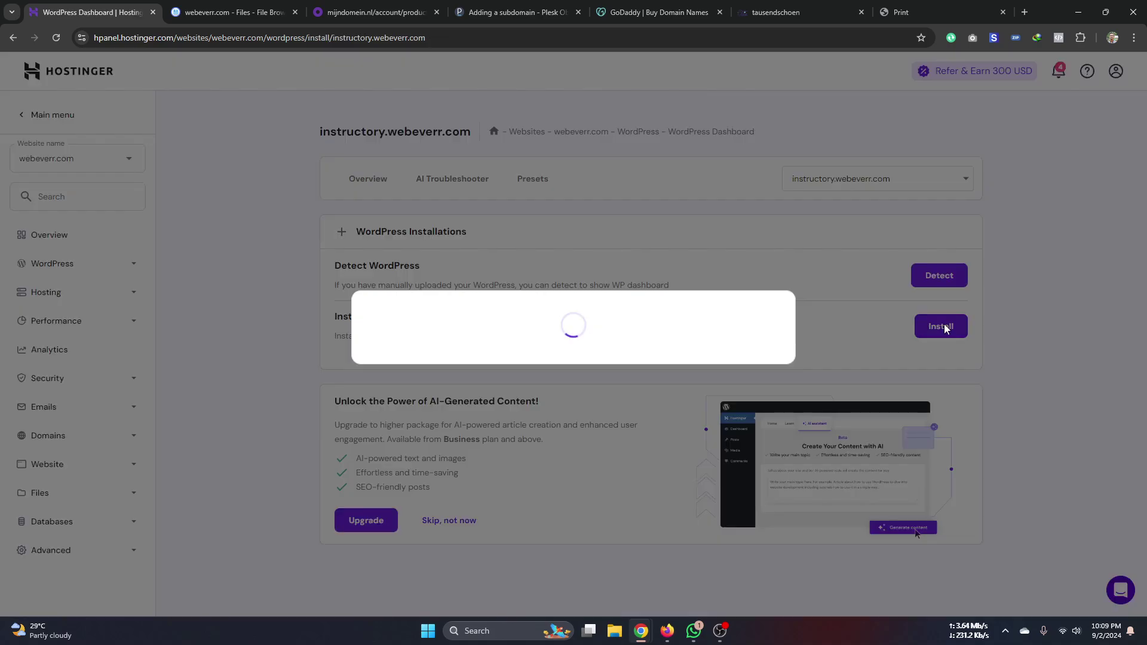
{"action": "left_click", "coordinate": [459, 305]}
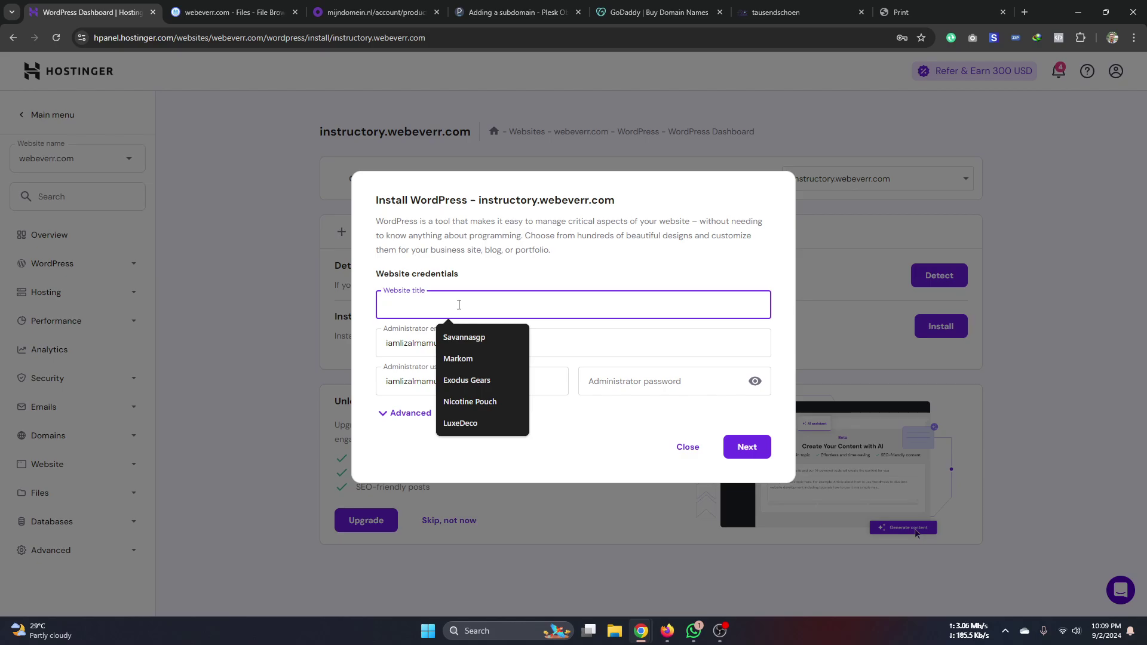
{"action": "left_click", "coordinate": [459, 305]}
{"action": "type", "text": "Instr"}
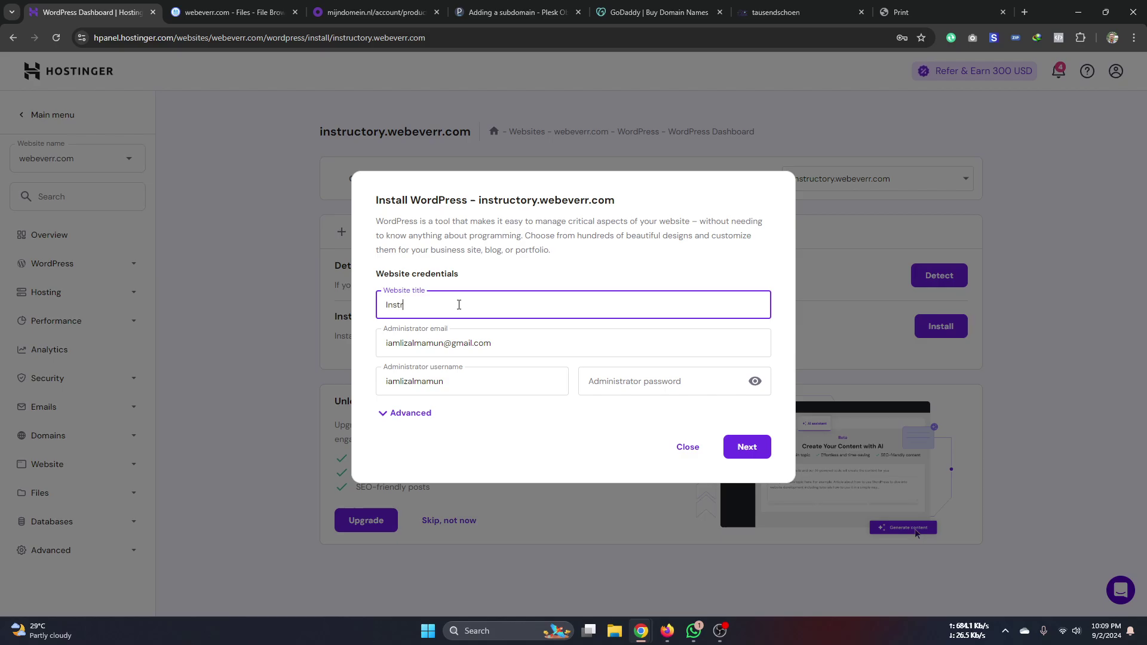
{"action": "key", "text": "BackSpace"}
{"action": "key", "text": "BackSpace"}
{"action": "key", "text": "BackSpace"}
{"action": "key", "text": "BackSpace"}
- Enter the administrator email, username 'admin' and a saved password, then continue
{"action": "triple_click", "coordinate": [503, 344]}
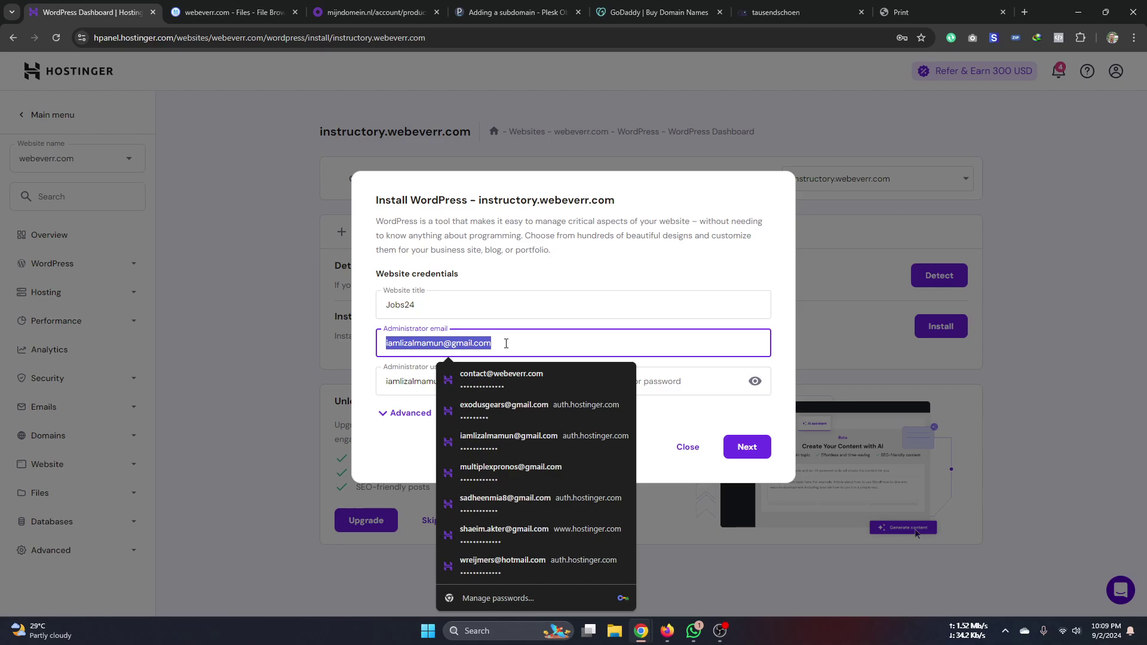
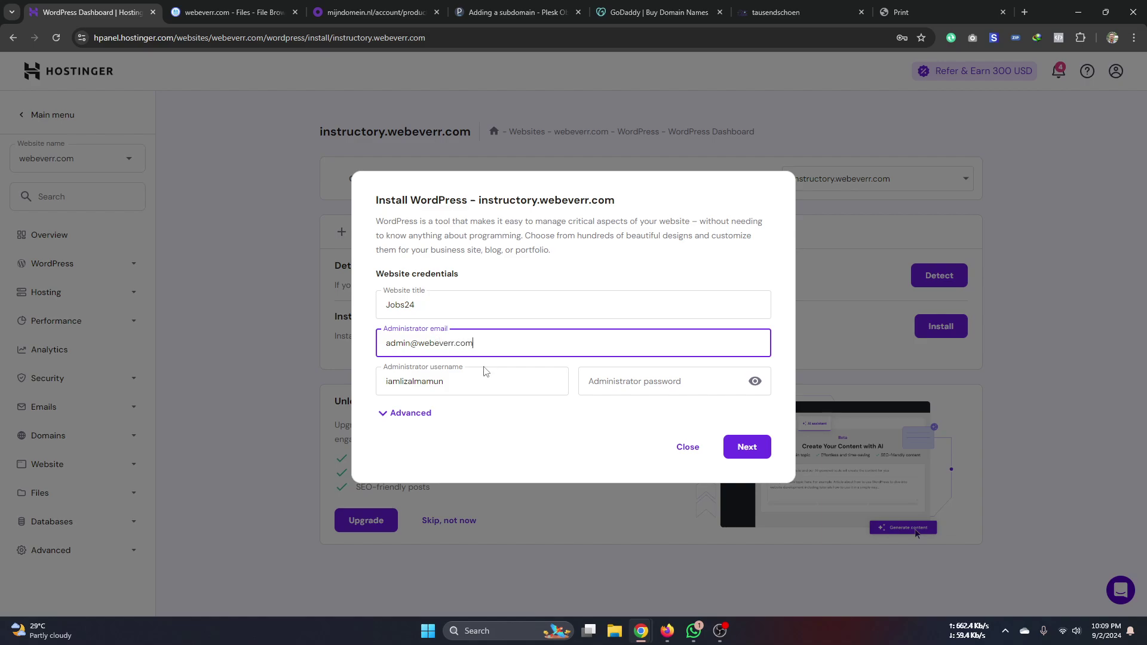
{"action": "double_click", "coordinate": [469, 382]}
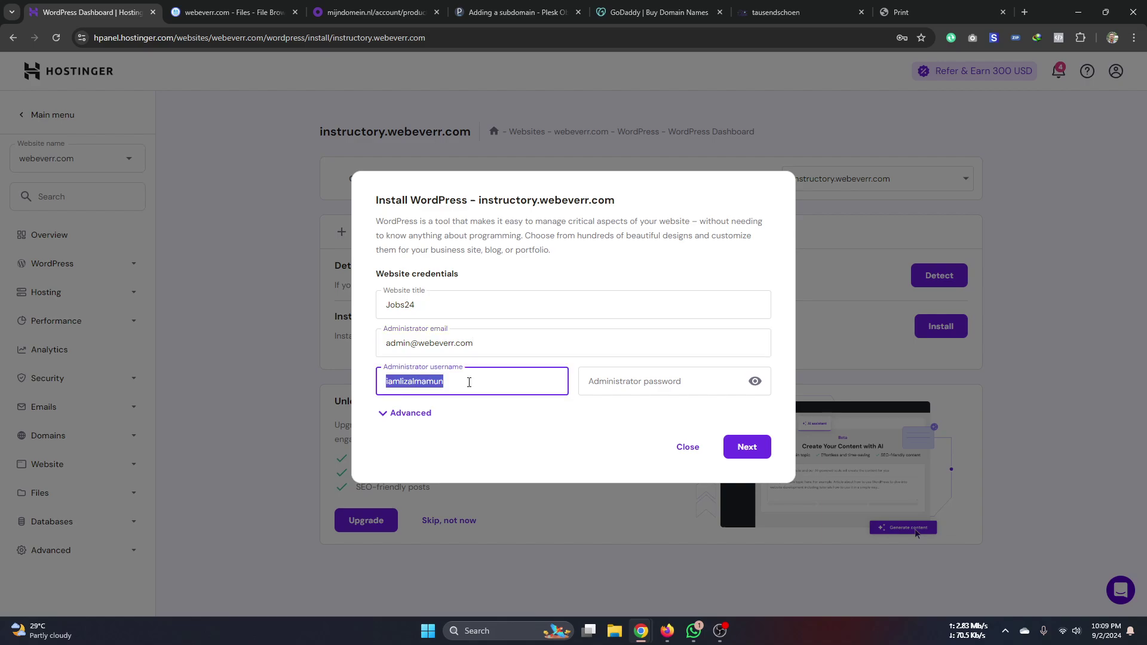
{"action": "type", "text": "admin"}
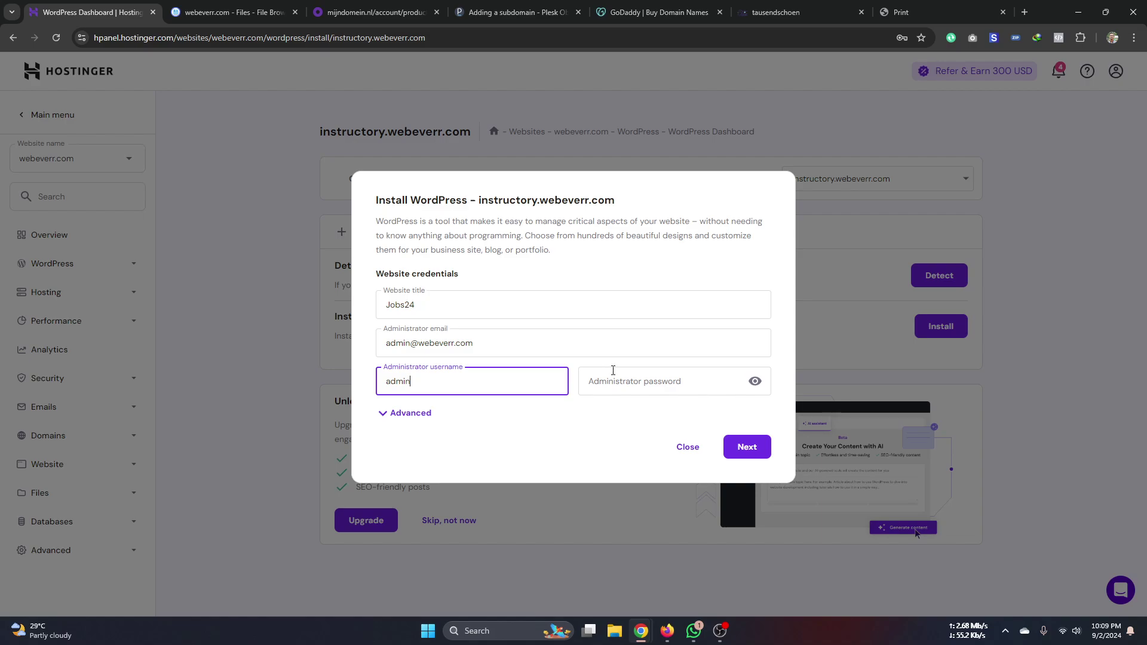
{"action": "left_click", "coordinate": [730, 383]}
{"action": "left_click", "coordinate": [754, 382]}
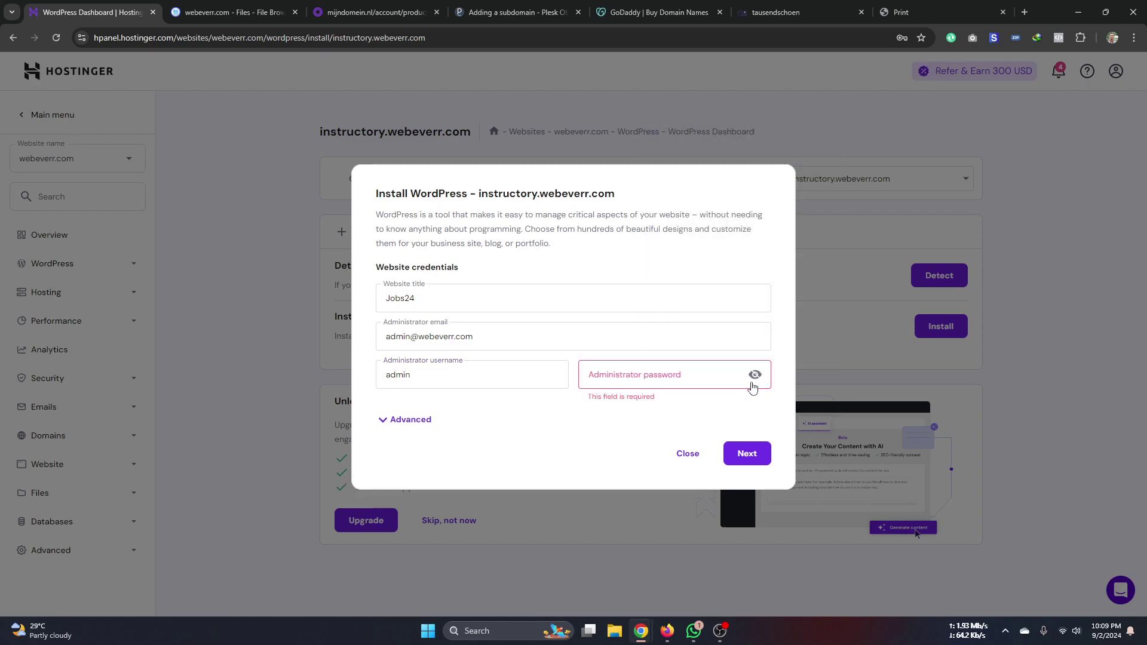
{"action": "left_click", "coordinate": [717, 375]}
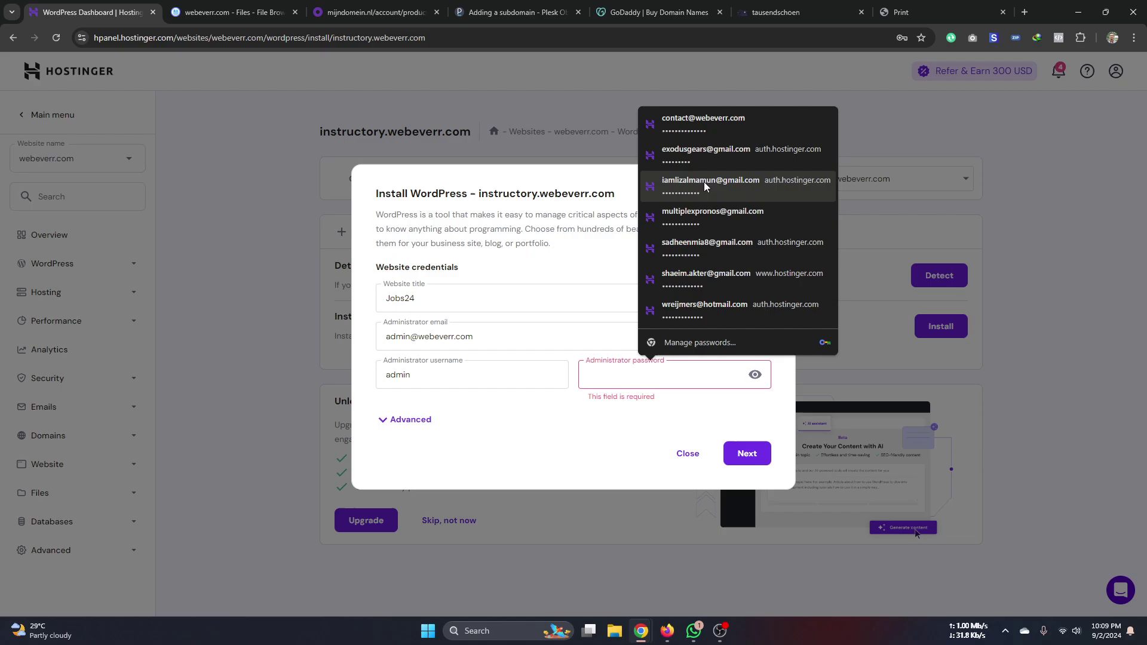
{"action": "left_click", "coordinate": [699, 123]}
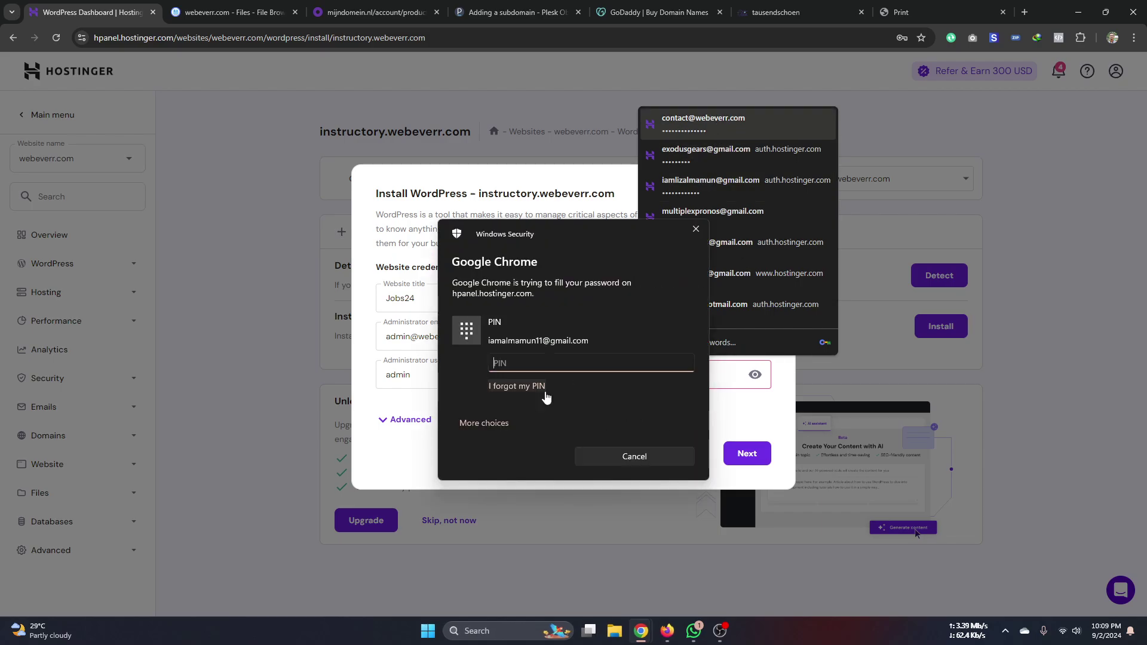
{"action": "type", "text": "1"}
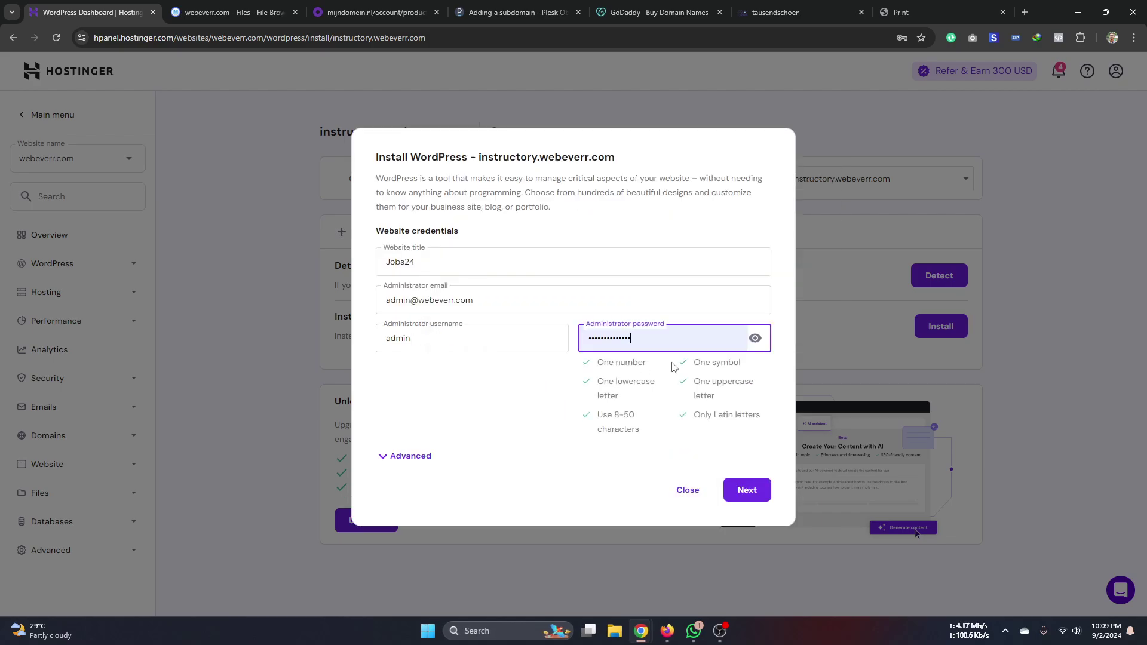
{"action": "double_click", "coordinate": [758, 349]}
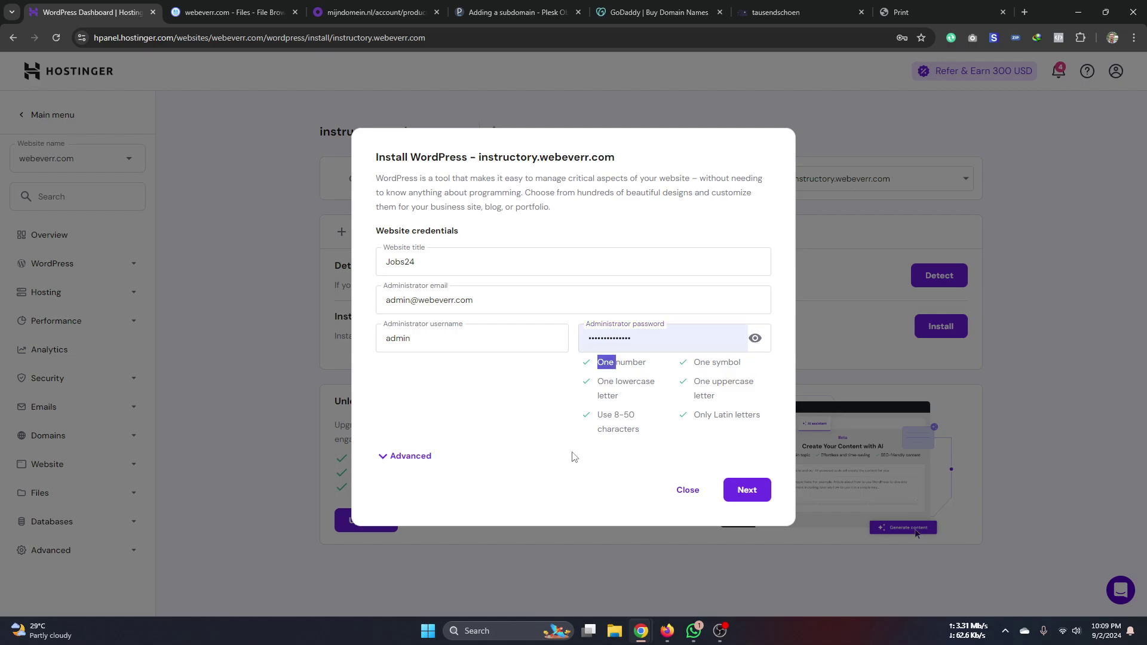
{"action": "left_click", "coordinate": [751, 493]}
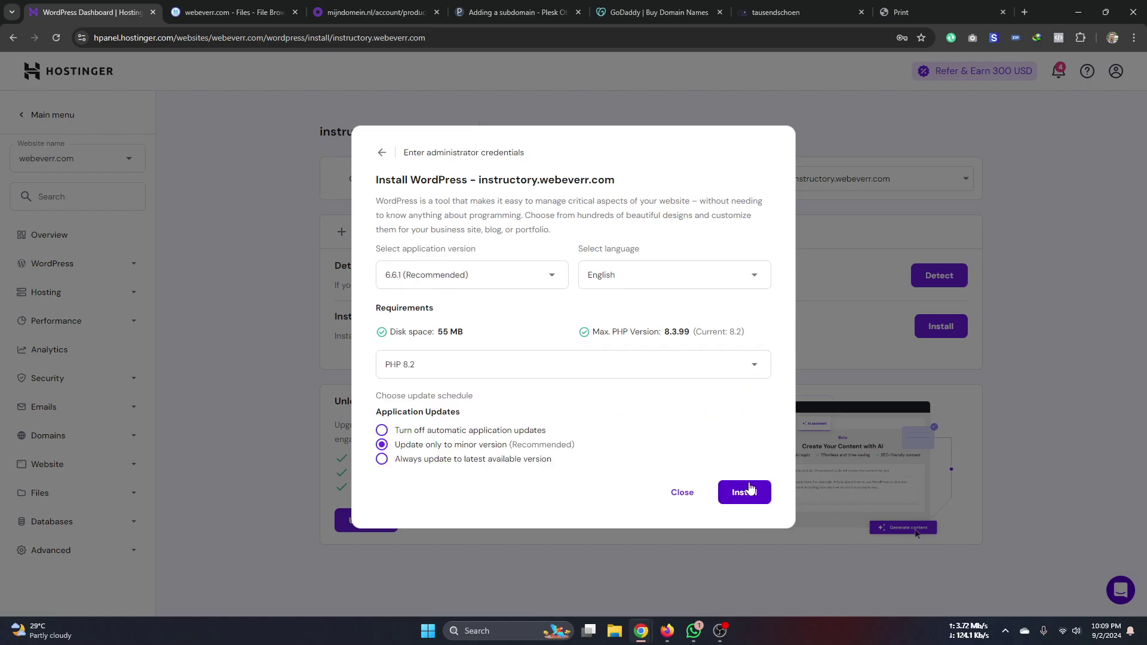
- Keep WordPress 6.6.1 (Recommended) with PHP 8.2 and launch the installation
{"action": "left_click", "coordinate": [533, 285]}
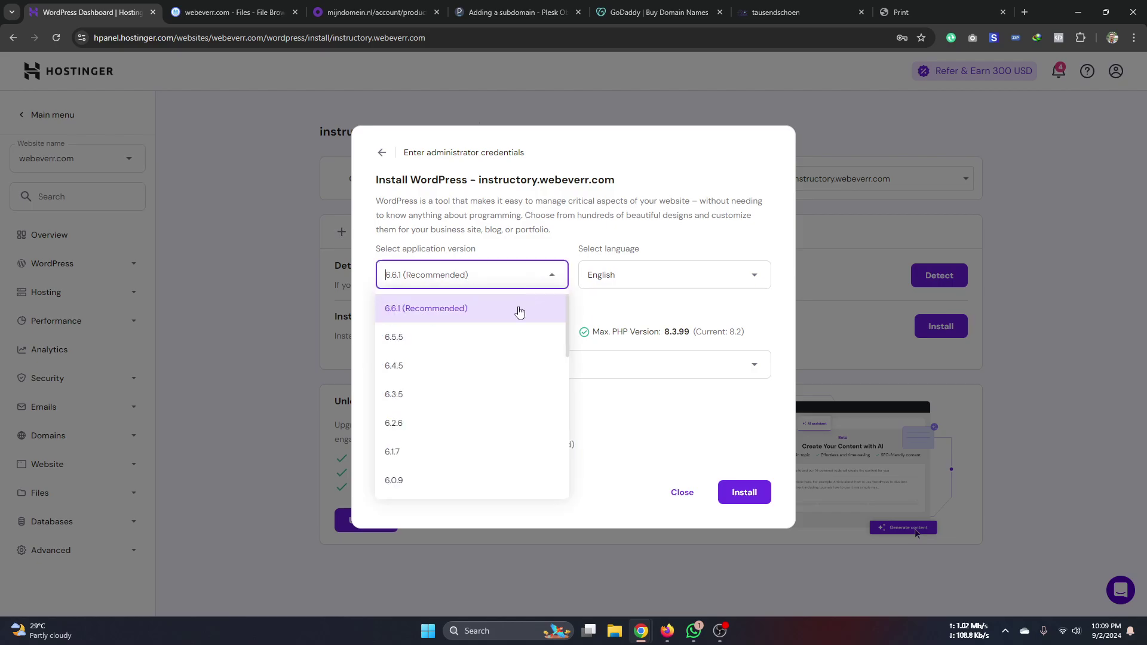
{"action": "left_click", "coordinate": [468, 307]}
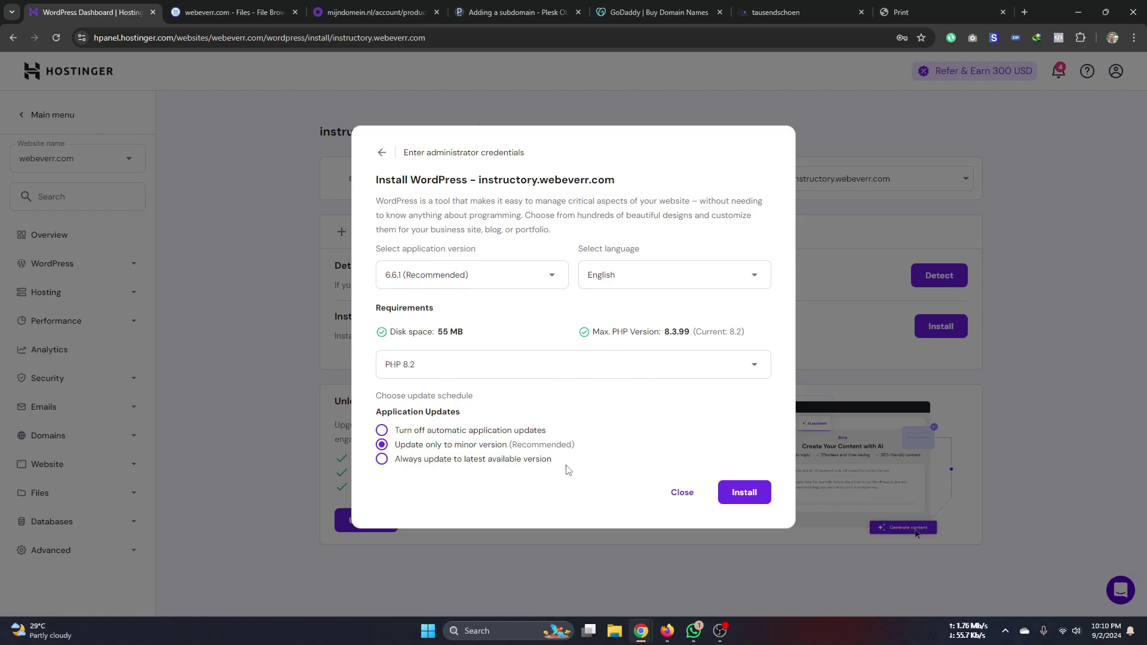
{"action": "left_click", "coordinate": [744, 493]}
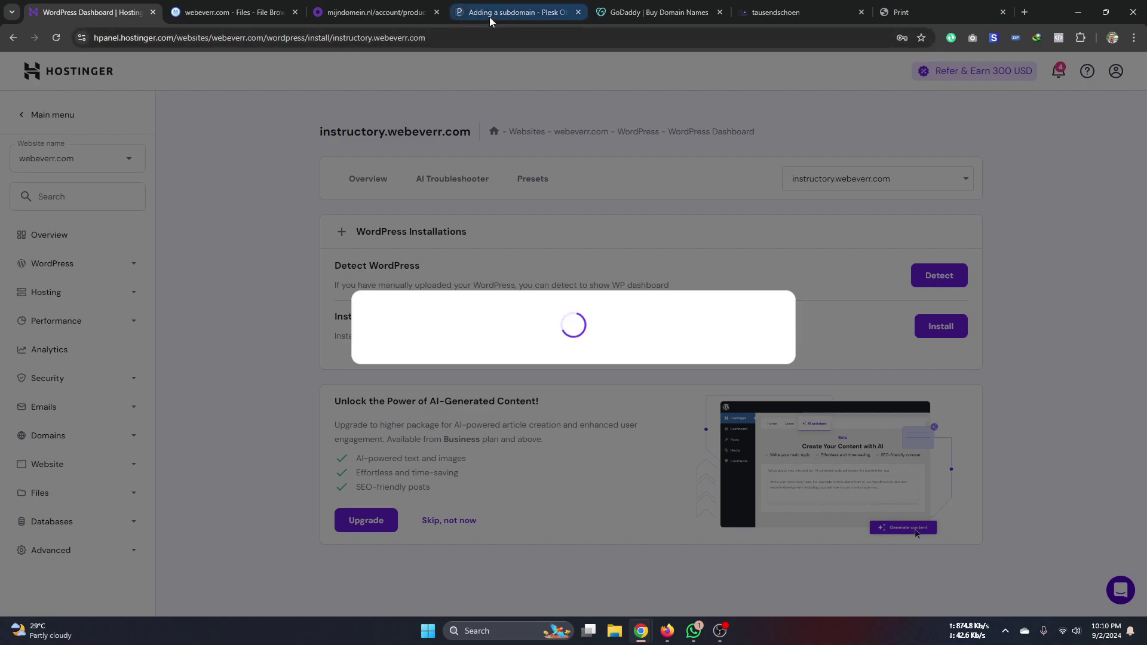
- Scroll through the A2Z E-Commerce and WordPress Customizations course pages in Firefox
{"action": "left_click", "coordinate": [515, 12]}
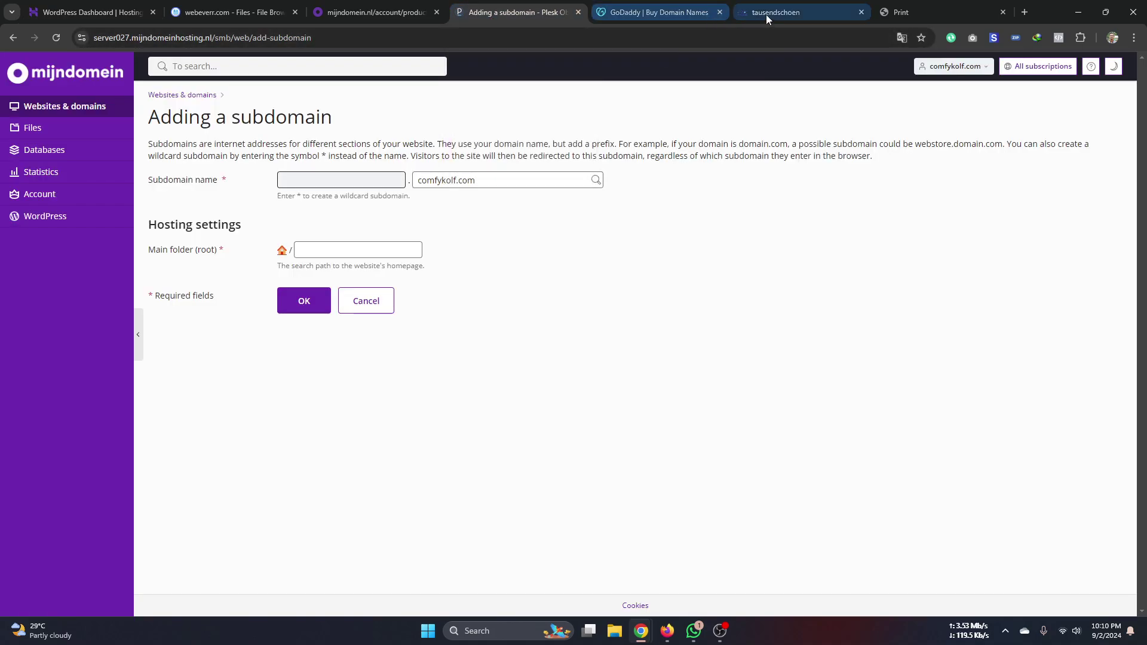
{"action": "left_click", "coordinate": [667, 631]}
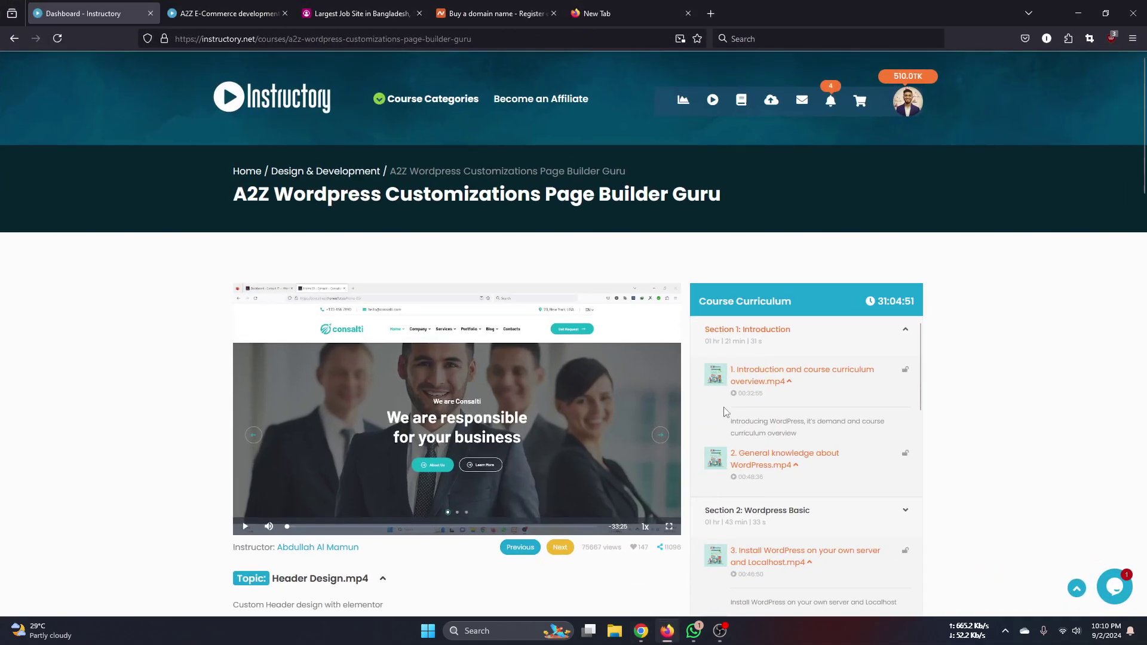
{"action": "scroll", "coordinate": [806, 418], "scroll_direction": "down", "scroll_amount": 2}
{"action": "scroll", "coordinate": [1033, 430], "scroll_direction": "down", "scroll_amount": 1}
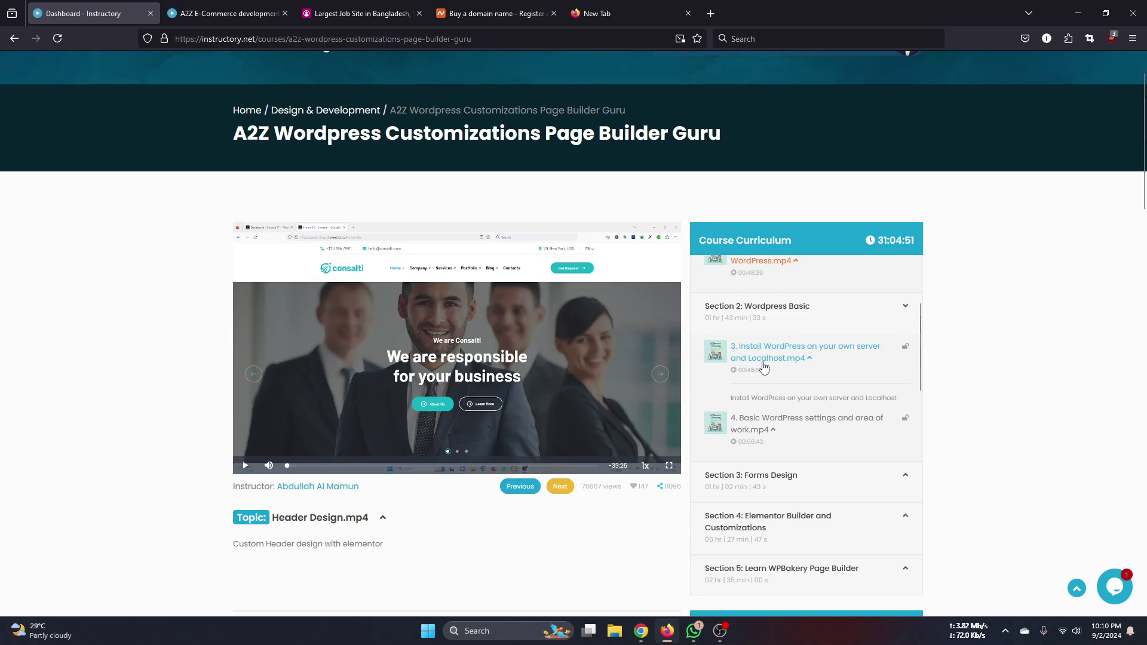
{"action": "key", "text": "ctrl+Tab"}
{"action": "scroll", "coordinate": [767, 500], "scroll_direction": "down", "scroll_amount": 3}
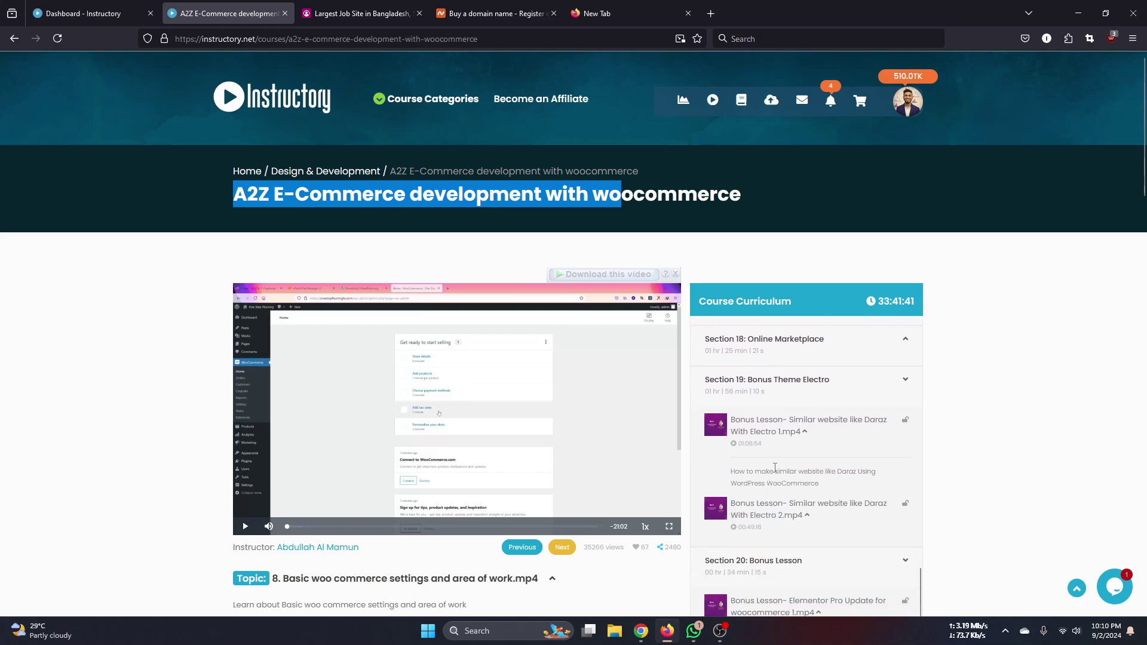
{"action": "scroll", "coordinate": [764, 516], "scroll_direction": "down", "scroll_amount": 2}
{"action": "scroll", "coordinate": [767, 517], "scroll_direction": "up", "scroll_amount": 15}
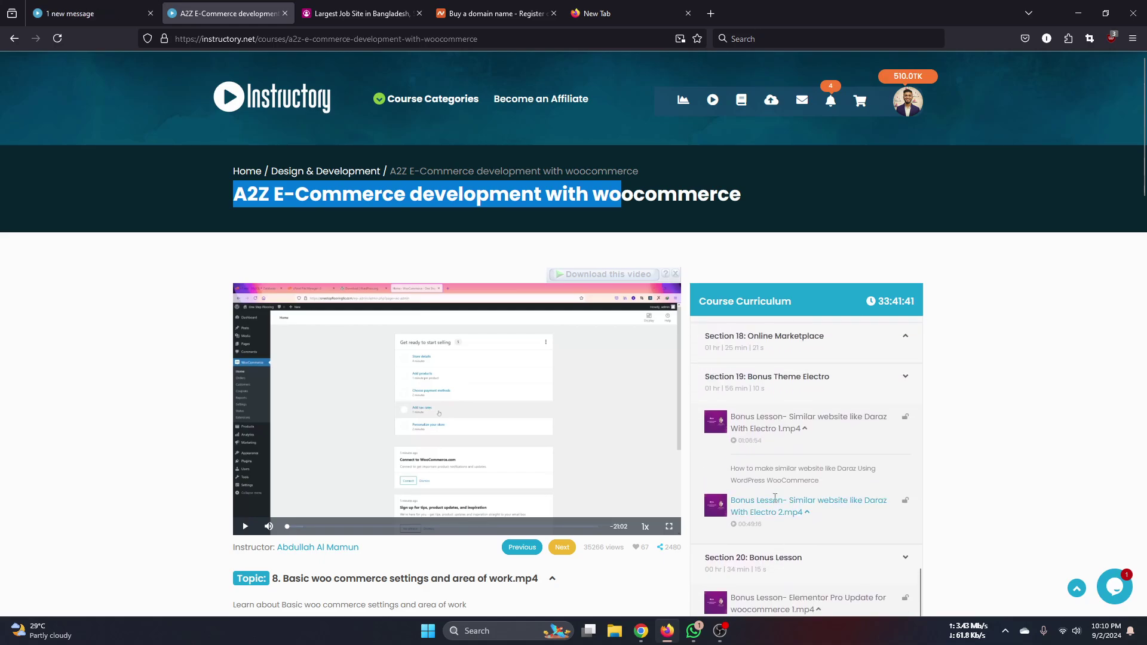
{"action": "scroll", "coordinate": [766, 434], "scroll_direction": "up", "scroll_amount": 2}
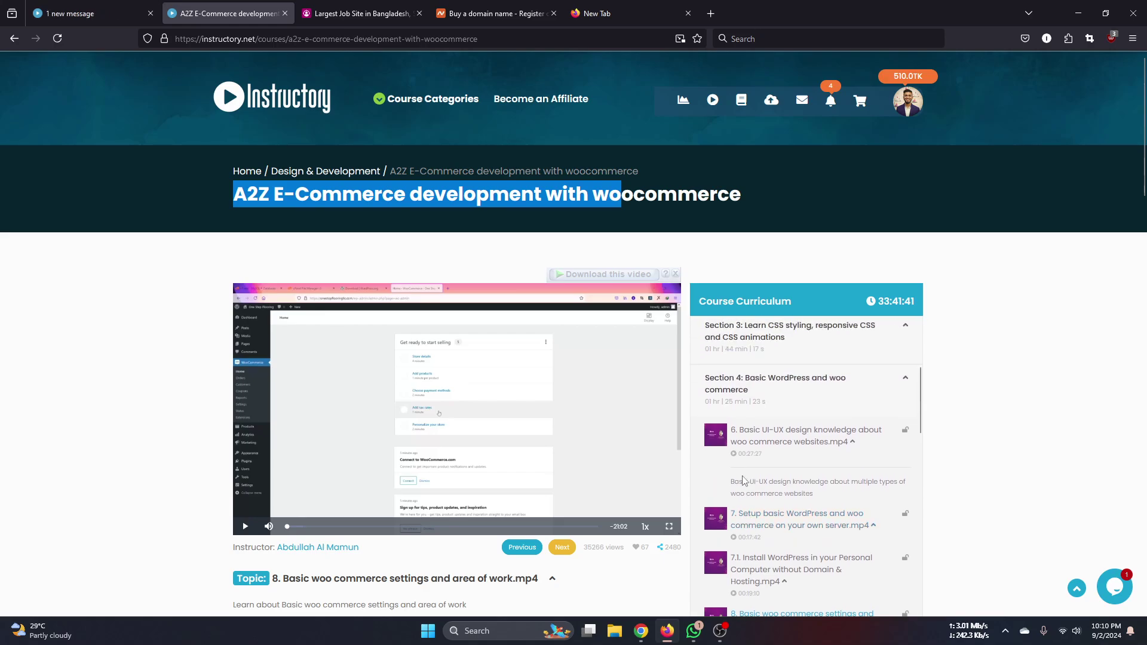
{"action": "scroll", "coordinate": [763, 454], "scroll_direction": "down", "scroll_amount": 4}
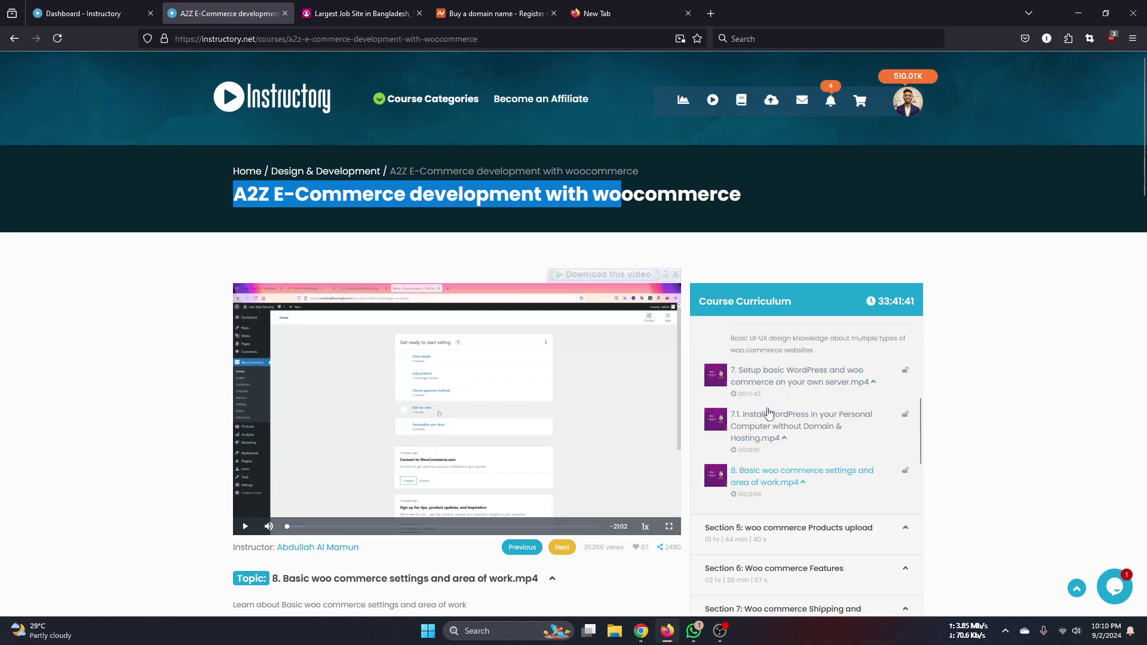
{"action": "key", "text": "ctrl+shift+Tab"}
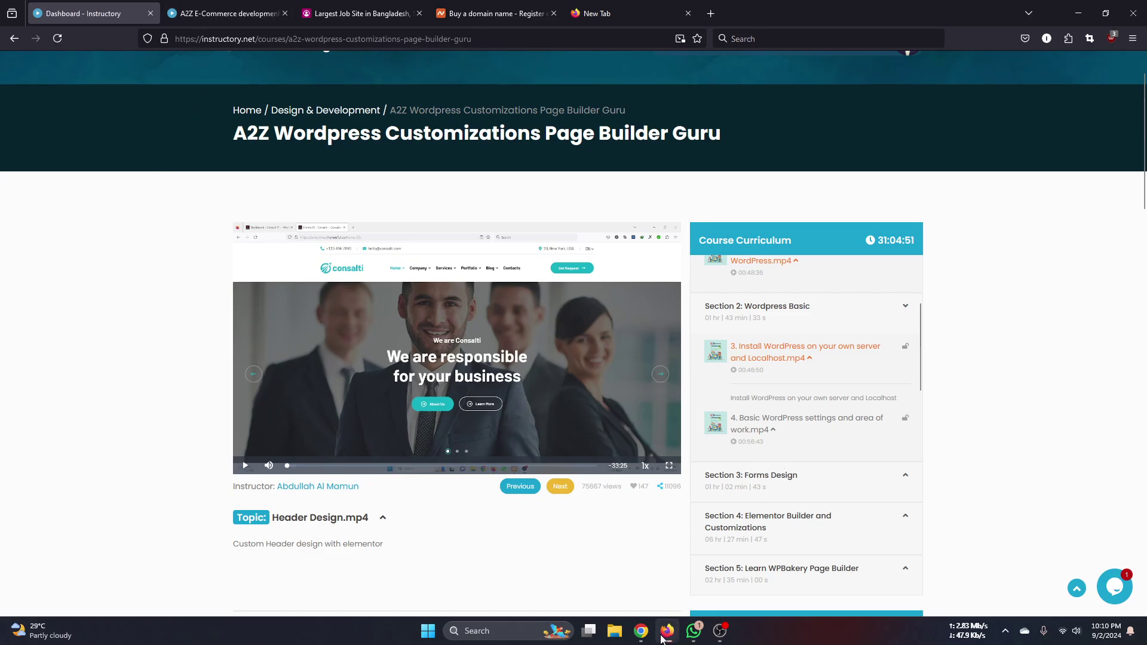
- Clear the course title selection, then bring the Chrome Plesk window forward
{"action": "mouse_move", "coordinate": [641, 631]}
{"action": "left_click", "coordinate": [227, 13]}
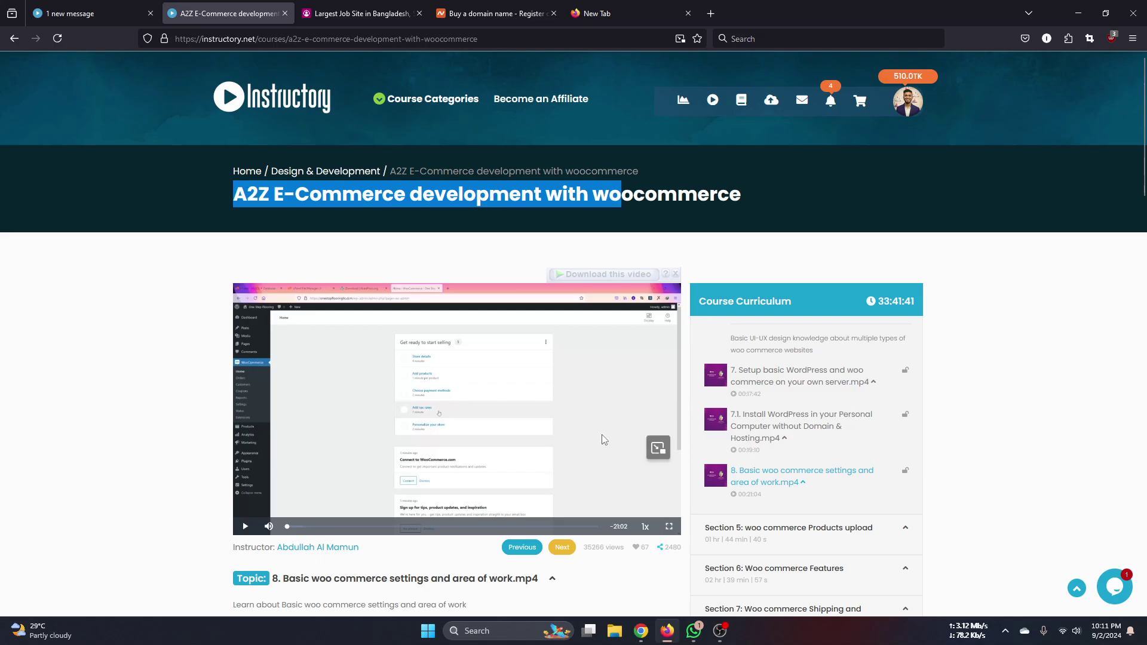
{"action": "left_click", "coordinate": [118, 425]}
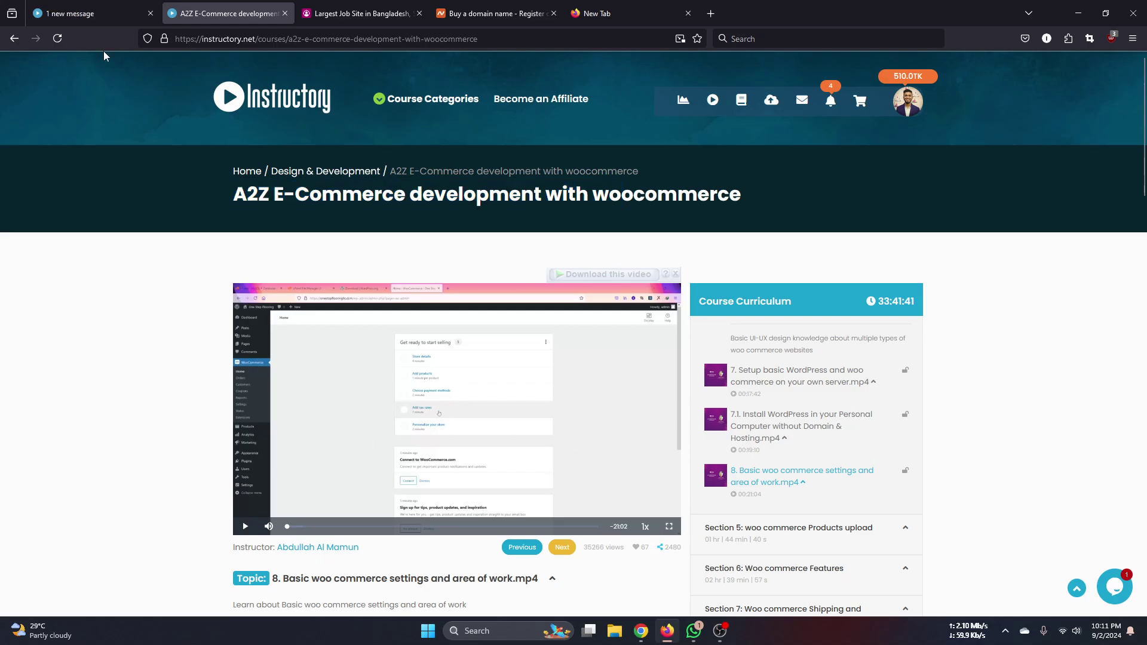
{"action": "left_click", "coordinate": [110, 17]}
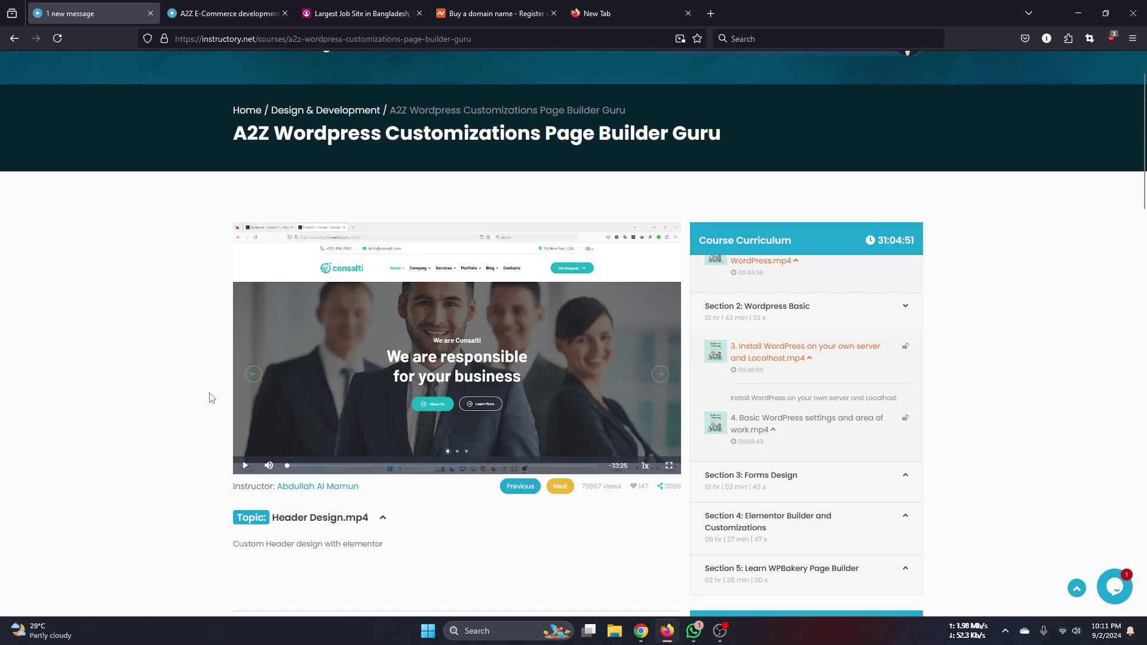
{"action": "mouse_move", "coordinate": [644, 634]}
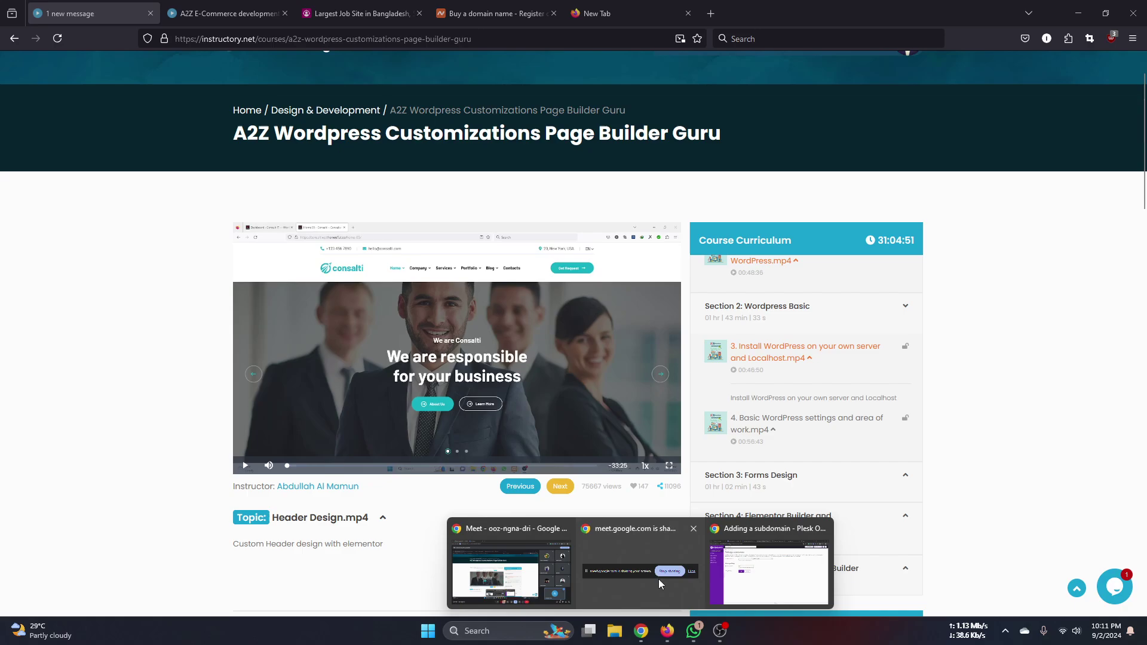
{"action": "left_click", "coordinate": [753, 574]}
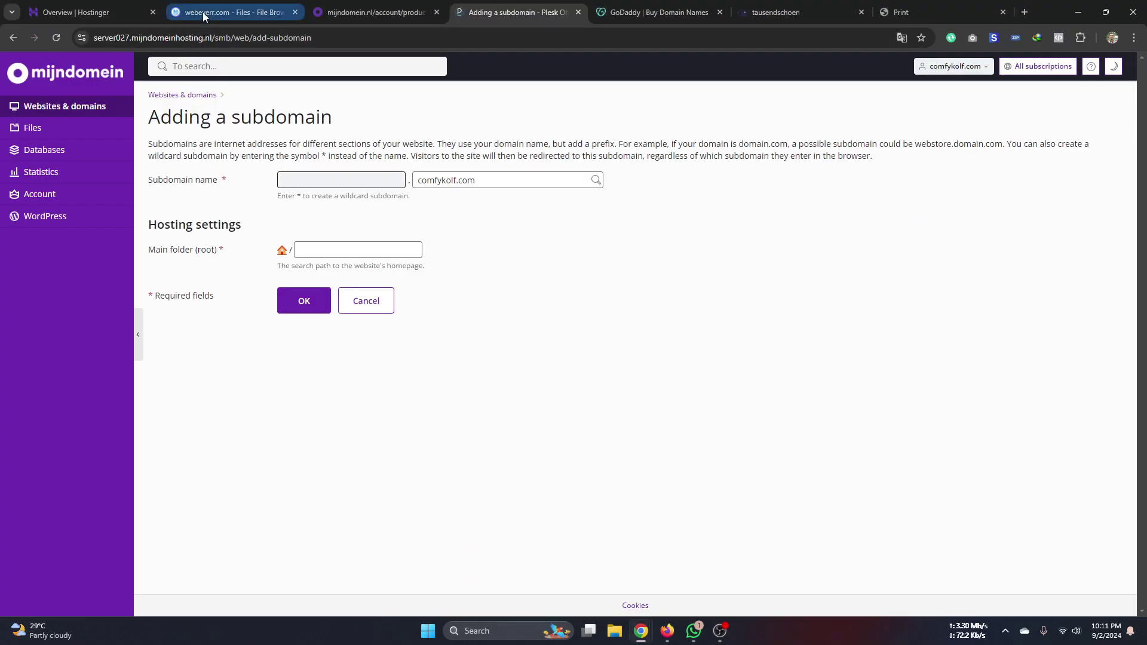
- Review the Jobs24 WordPress overview, then open Security > Malware Scanner
{"action": "left_click", "coordinate": [233, 12]}
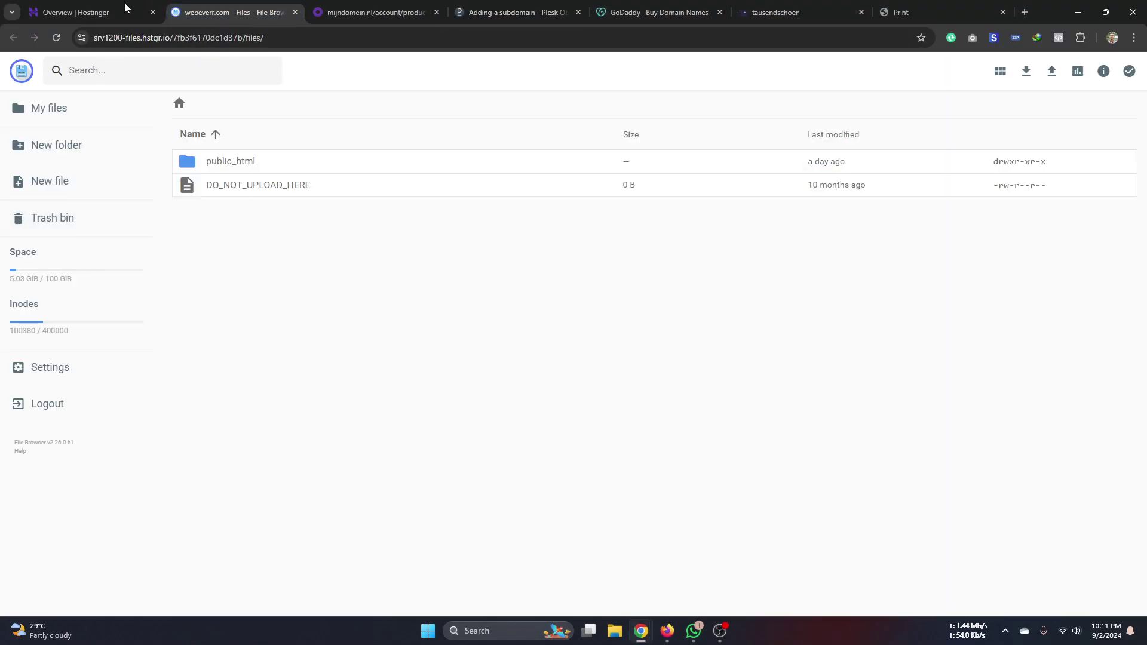
{"action": "left_click", "coordinate": [103, 17]}
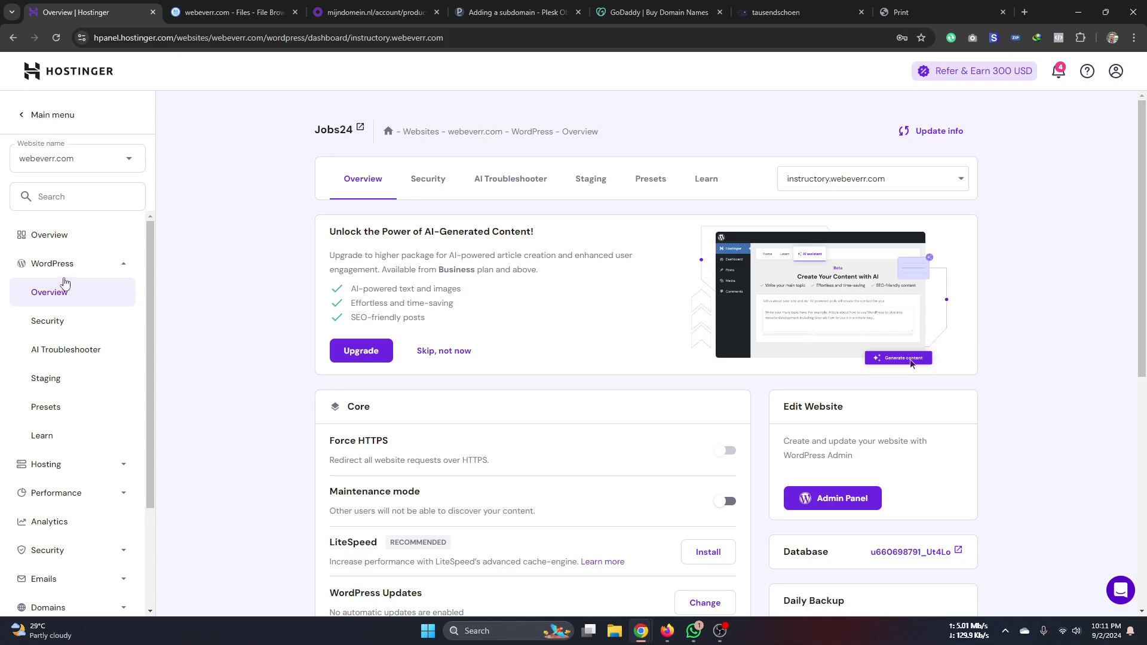
{"action": "scroll", "coordinate": [65, 280], "scroll_direction": "down", "scroll_amount": 1}
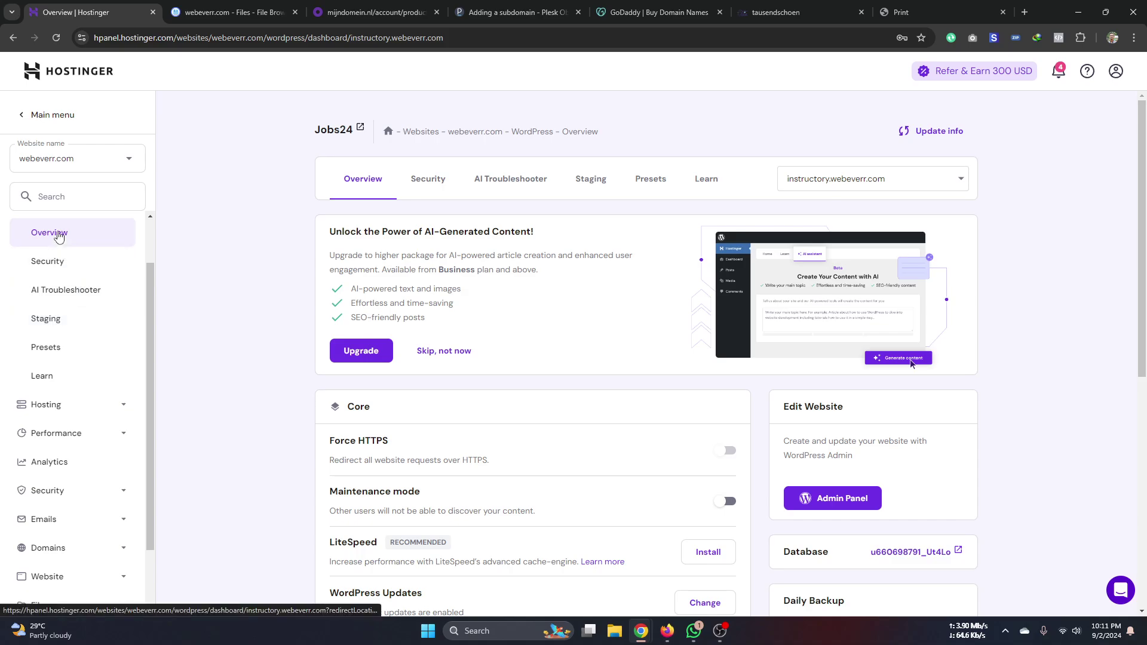
{"action": "scroll", "coordinate": [74, 371], "scroll_direction": "down", "scroll_amount": 1}
{"action": "left_click", "coordinate": [60, 344]}
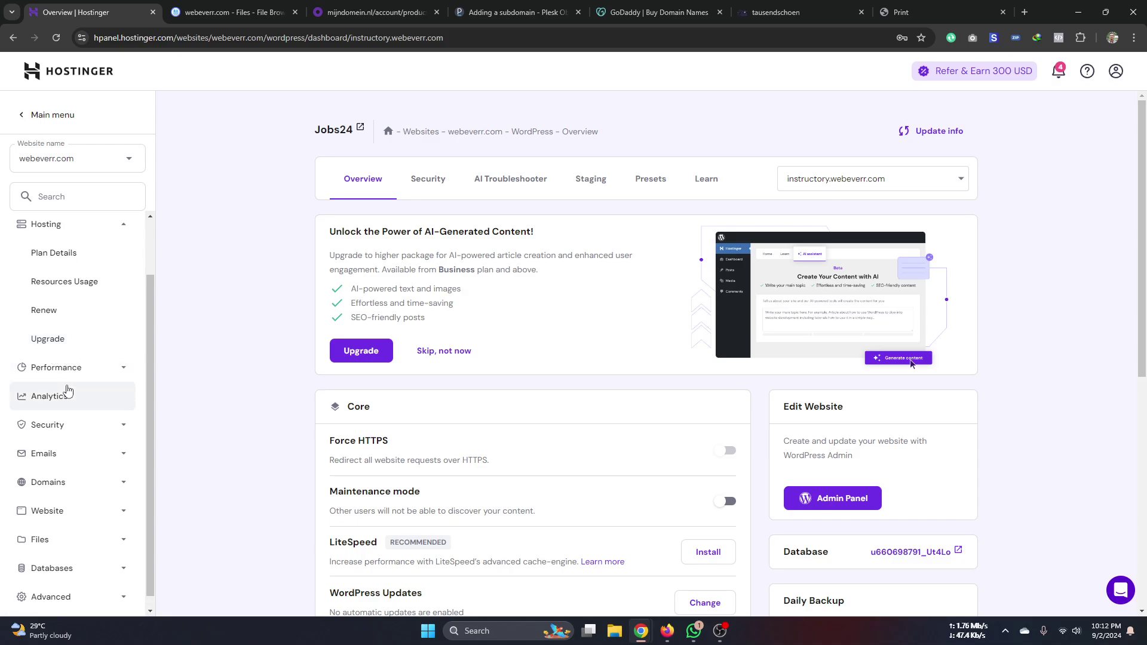
{"action": "left_click", "coordinate": [62, 425]}
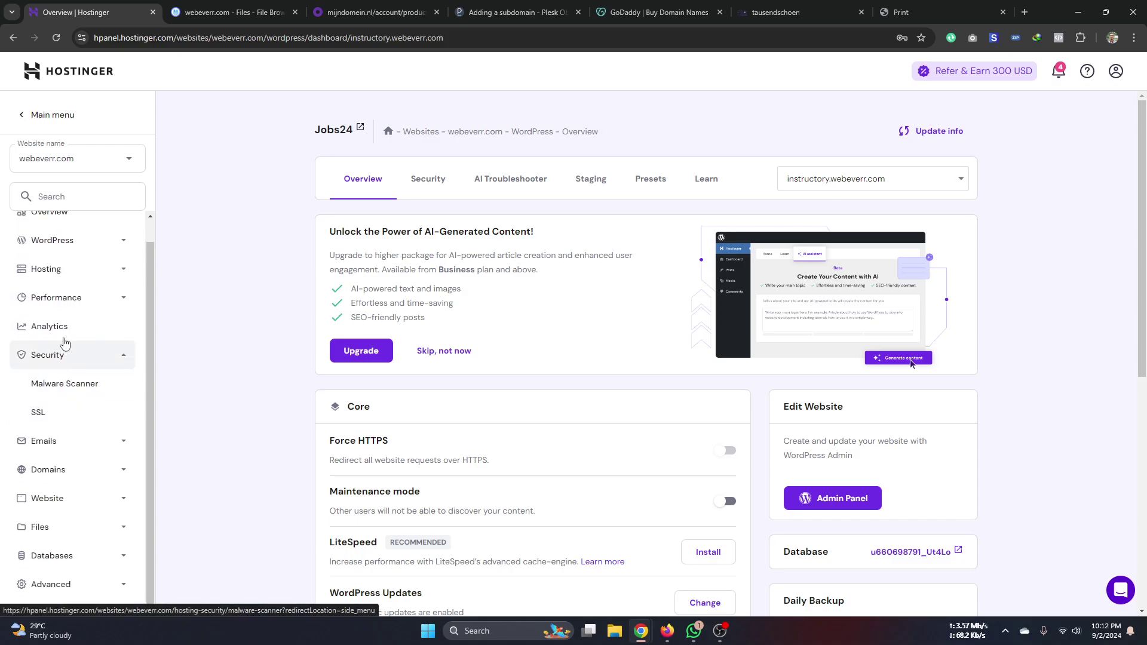
{"action": "left_click", "coordinate": [57, 391]}
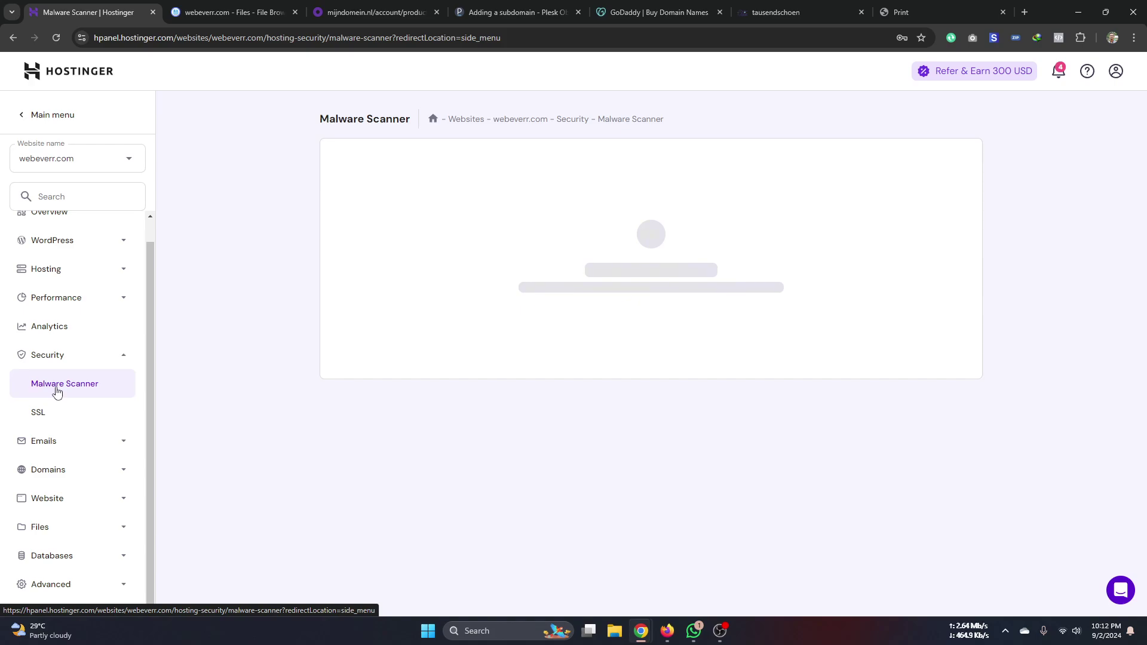
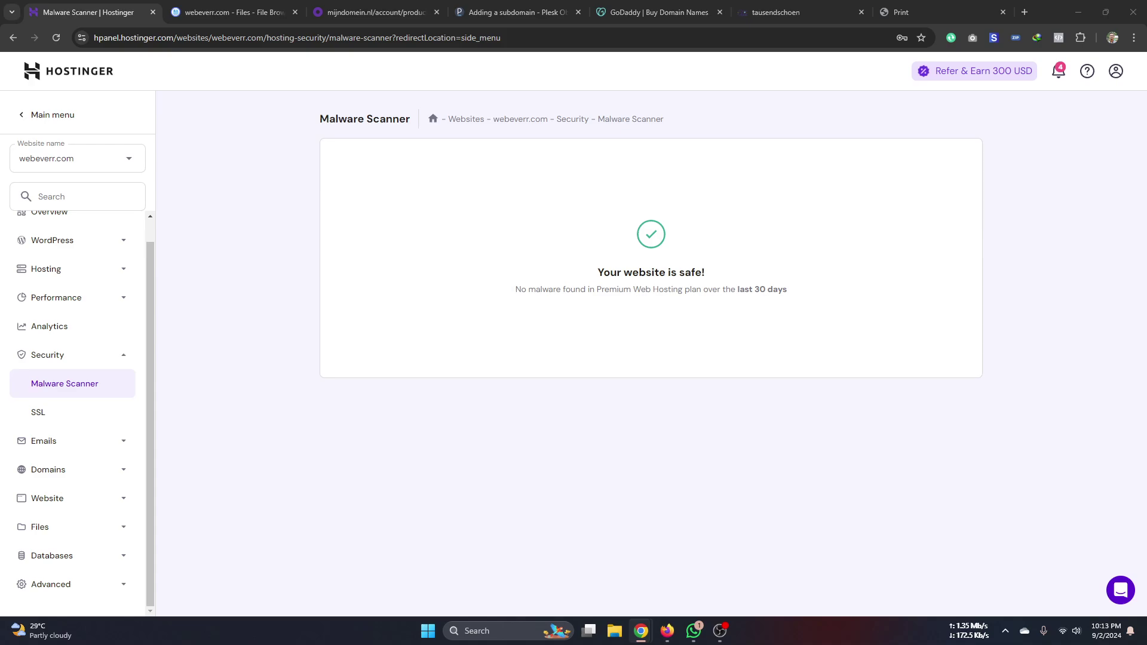
- Leave the clean malware scan and open webeverr.com's SSL certificates page under Security
{"action": "left_click", "coordinate": [270, 424]}
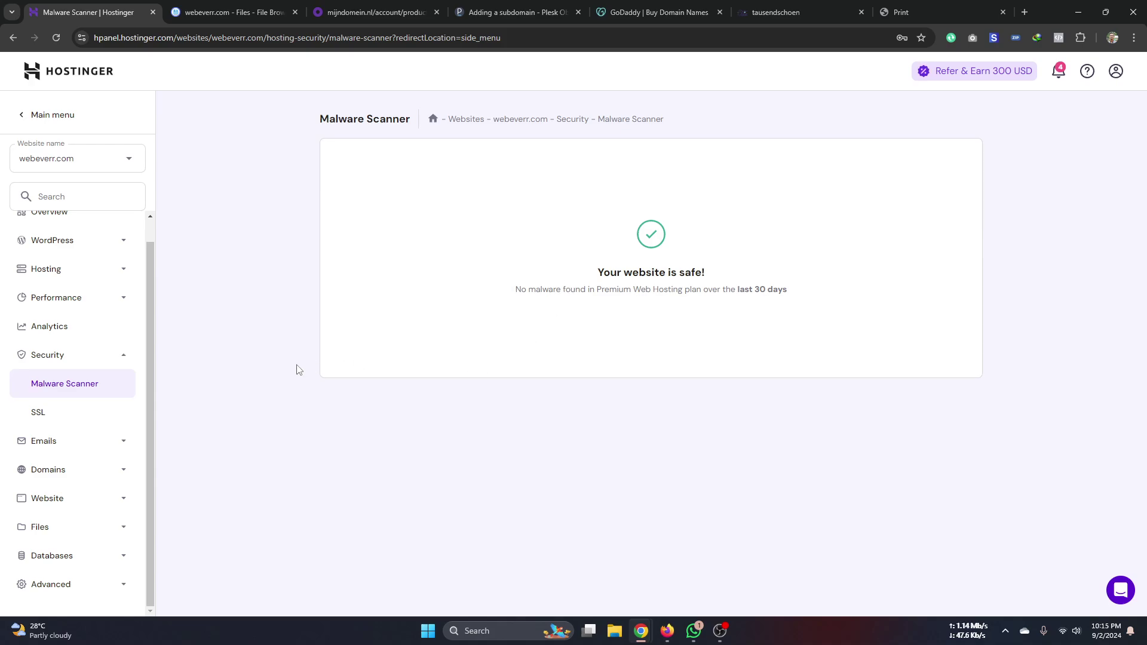
{"action": "left_click", "coordinate": [63, 415]}
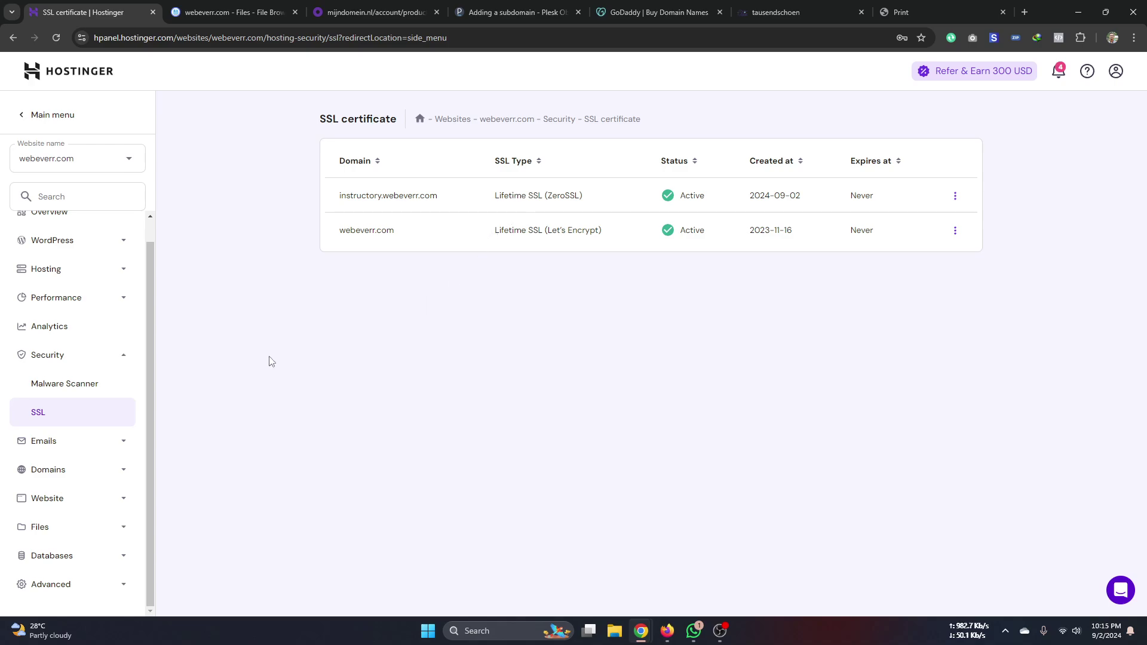
- Open Website > Migrate Website's Migrations Requests page in a new tab, then return to SSL
{"action": "left_click", "coordinate": [87, 442]}
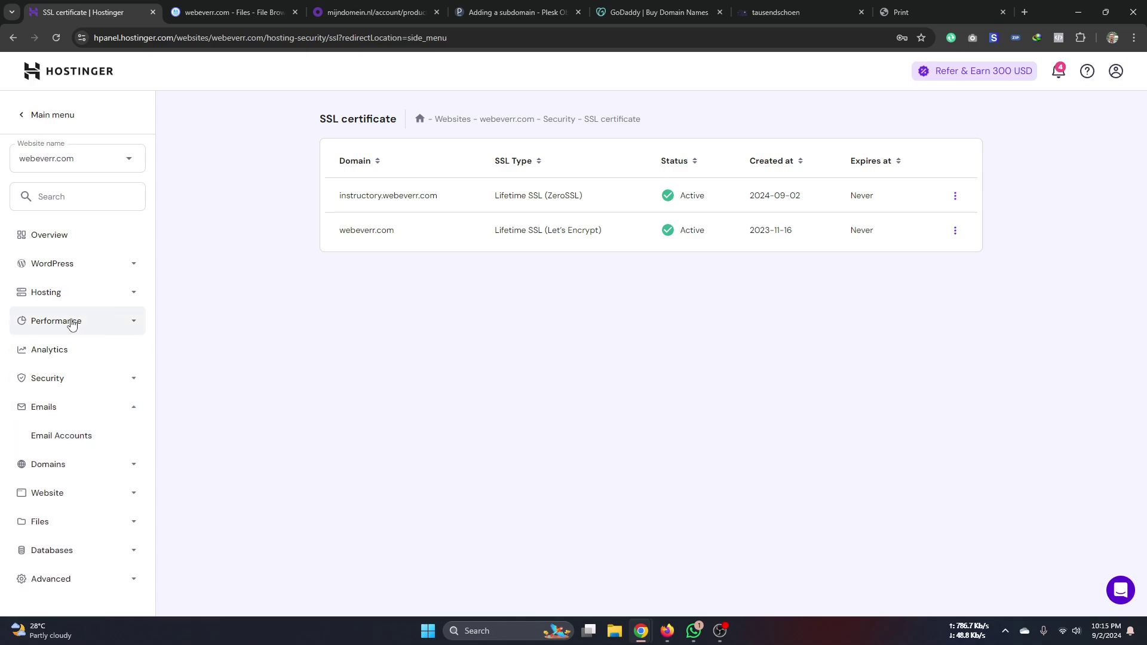
{"action": "left_click", "coordinate": [69, 463]}
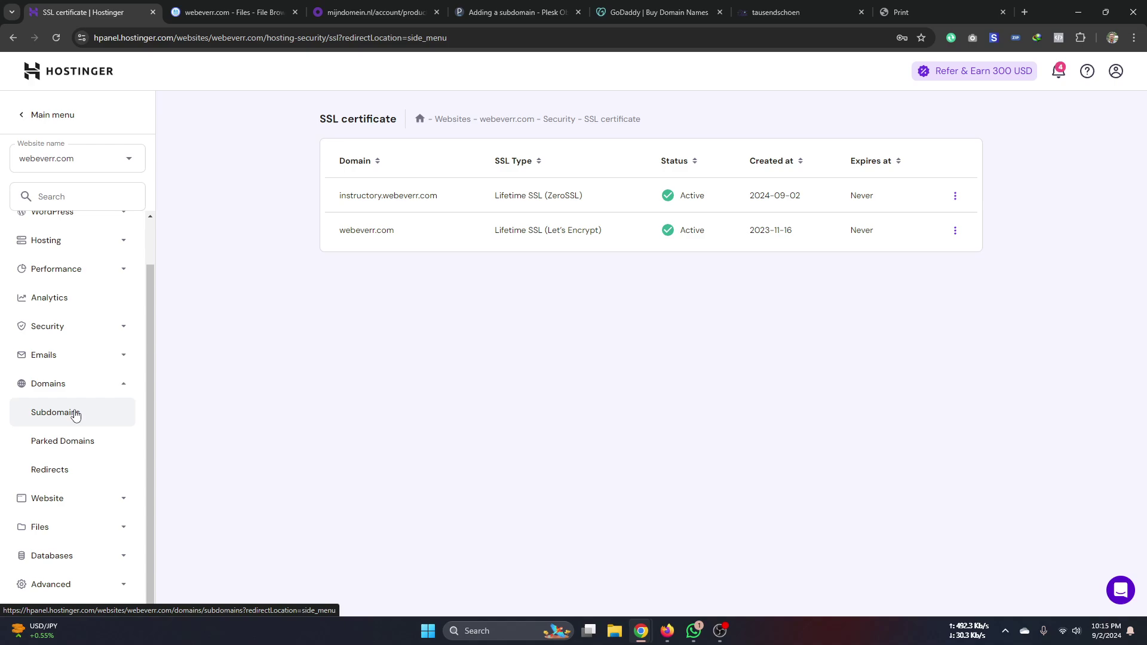
{"action": "left_click", "coordinate": [97, 498]}
{"action": "scroll", "coordinate": [114, 397], "scroll_direction": "down", "scroll_amount": 2}
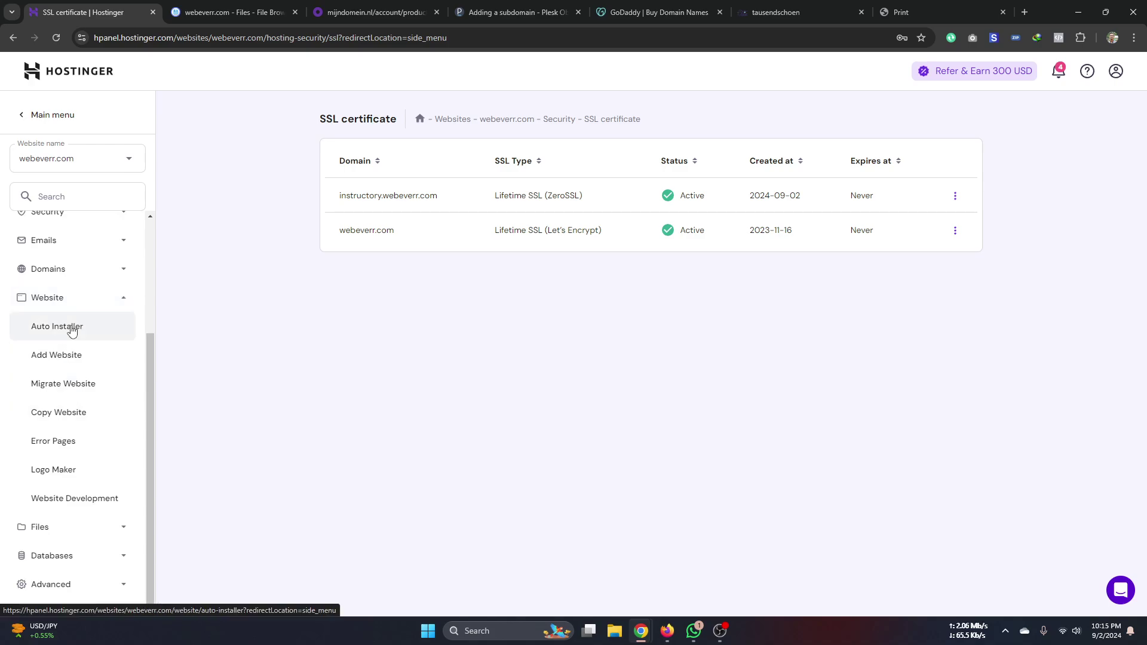
{"action": "left_click", "coordinate": [61, 384]}
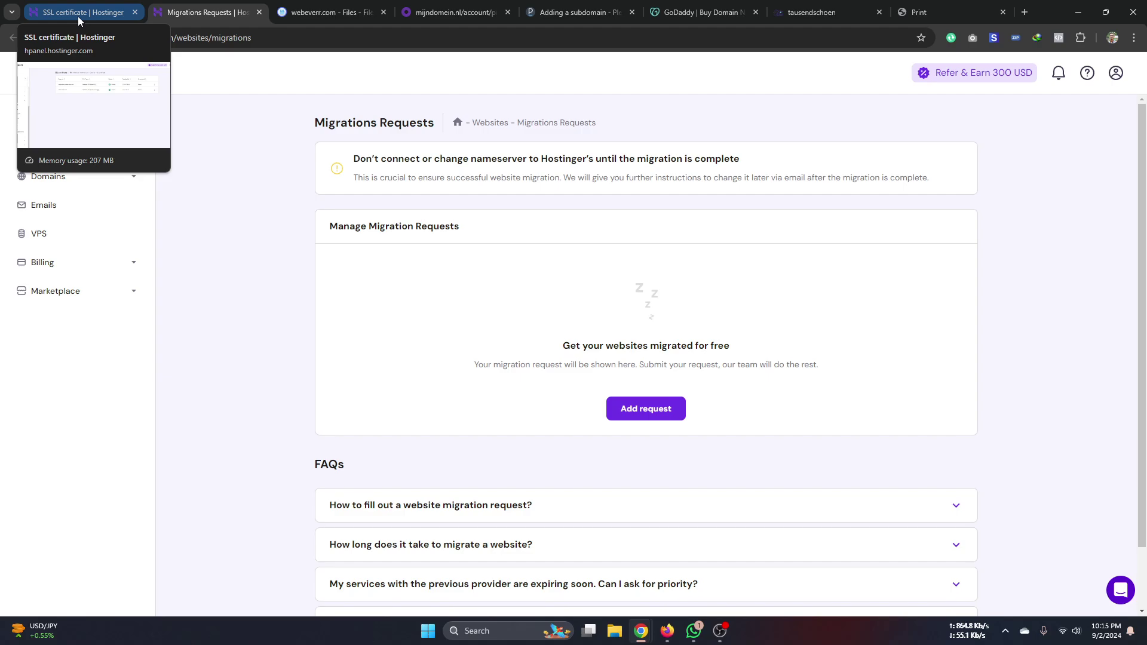
{"action": "left_click", "coordinate": [78, 16]}
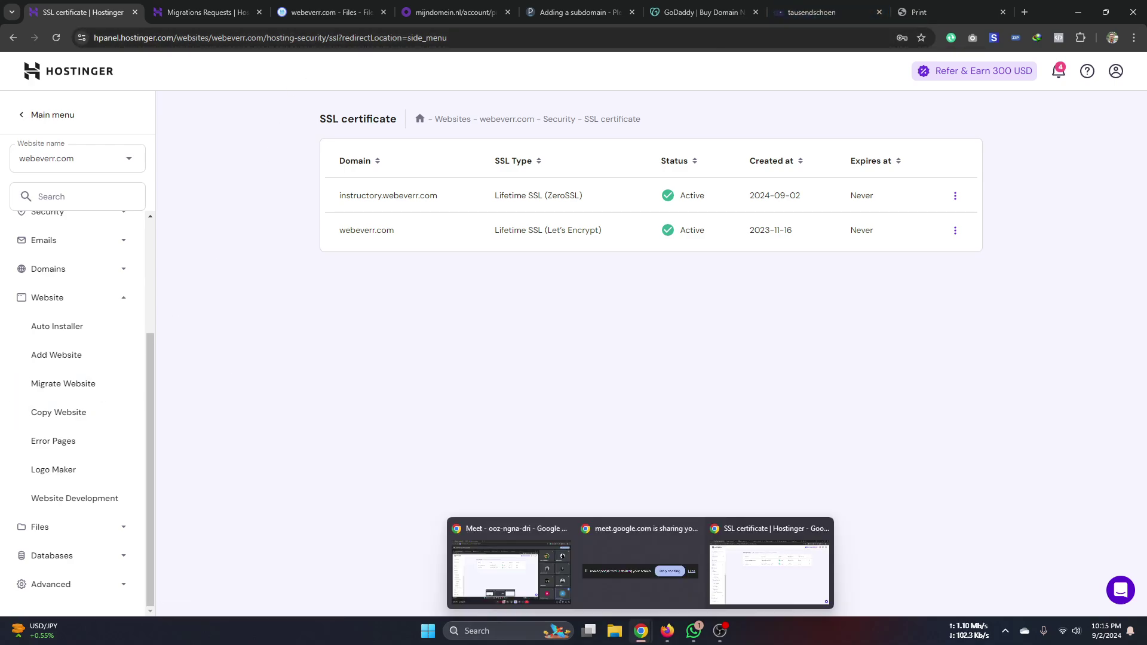
- Browse the WordPress customizations course curriculum in Firefox and expand Section 15: Bonus Lesson
{"action": "left_click", "coordinate": [668, 631]}
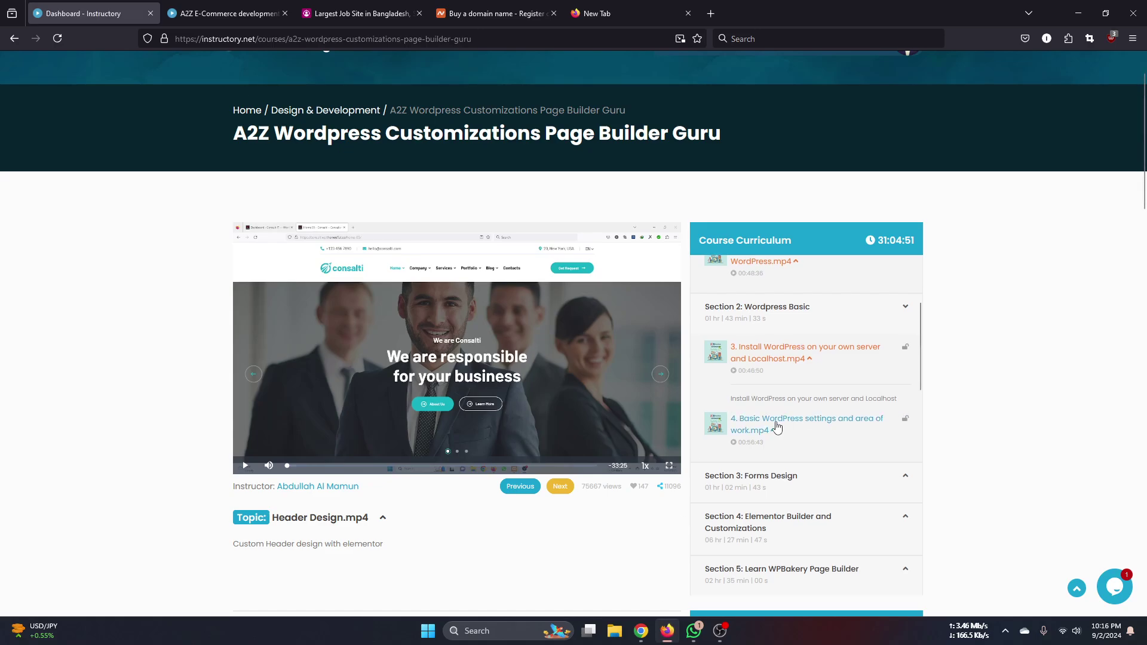
{"action": "scroll", "coordinate": [822, 421], "scroll_direction": "up", "scroll_amount": 3}
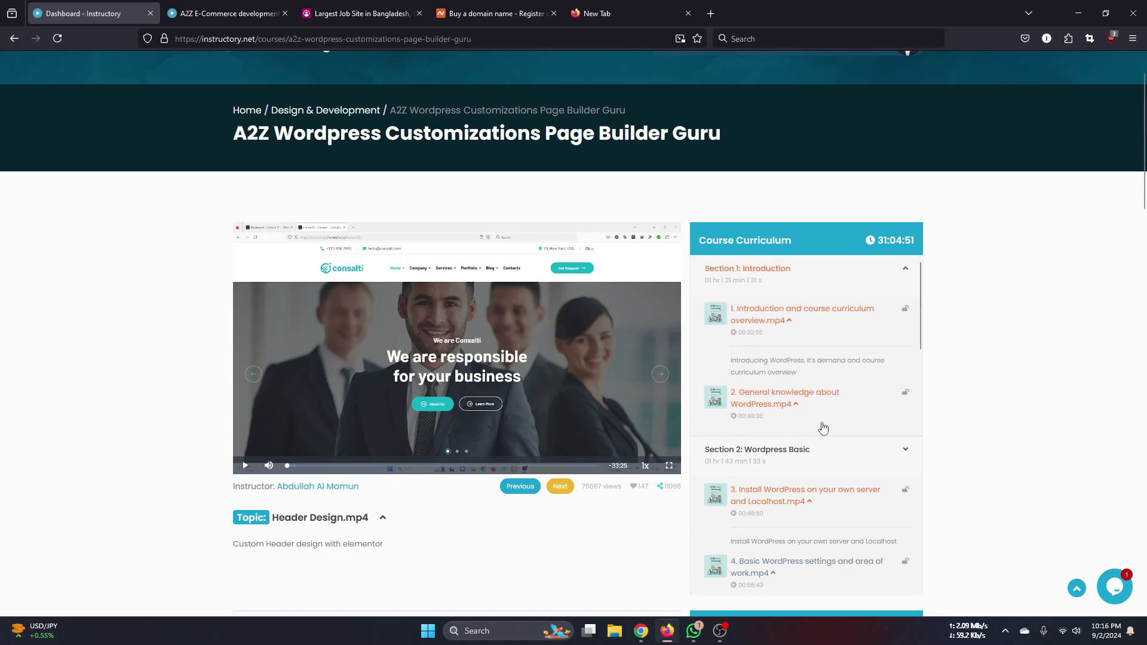
{"action": "scroll", "coordinate": [823, 426], "scroll_direction": "down", "scroll_amount": 15}
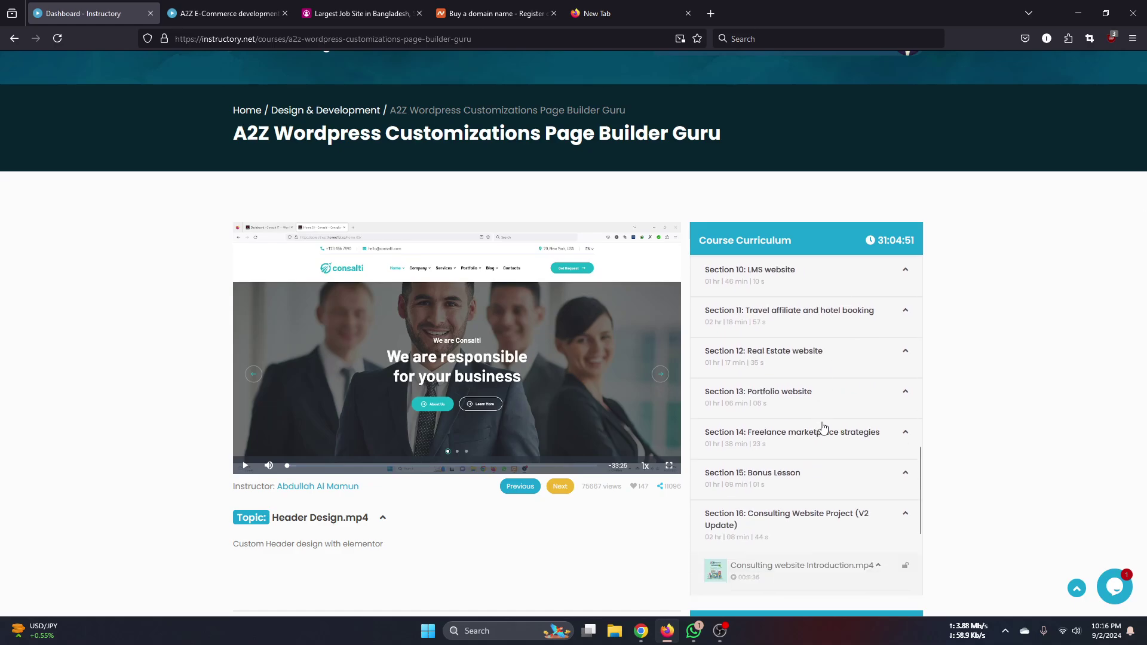
{"action": "scroll", "coordinate": [823, 426], "scroll_direction": "down", "scroll_amount": 5}
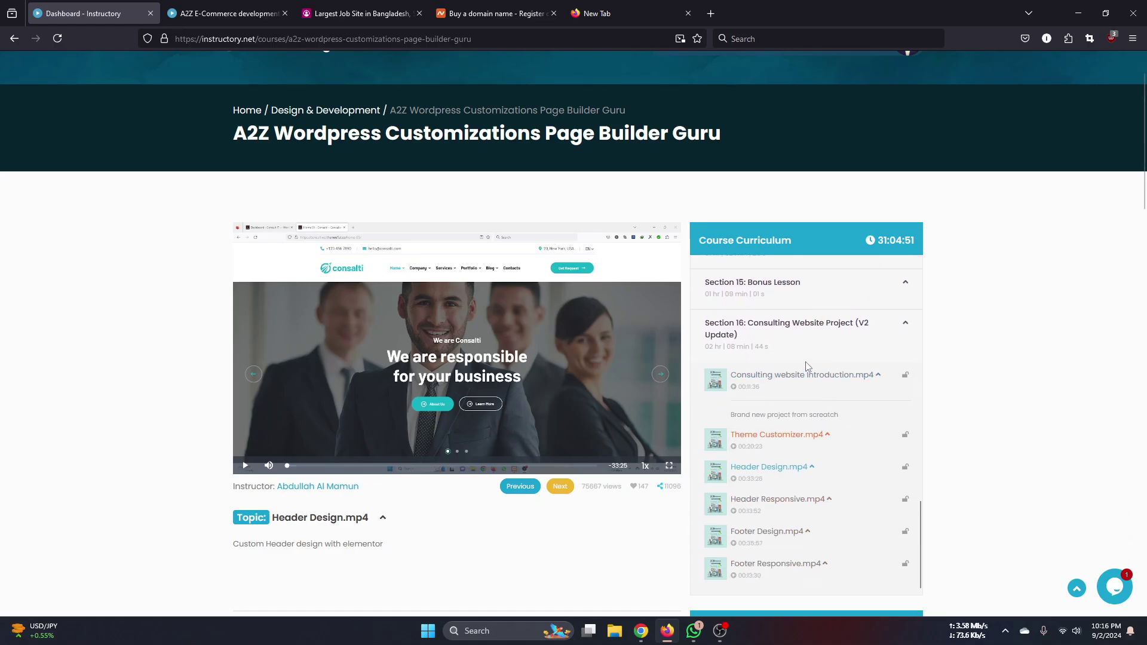
{"action": "scroll", "coordinate": [806, 366], "scroll_direction": "up", "scroll_amount": 5}
{"action": "left_click", "coordinate": [794, 436]}
{"action": "scroll", "coordinate": [804, 312], "scroll_direction": "up", "scroll_amount": 2}
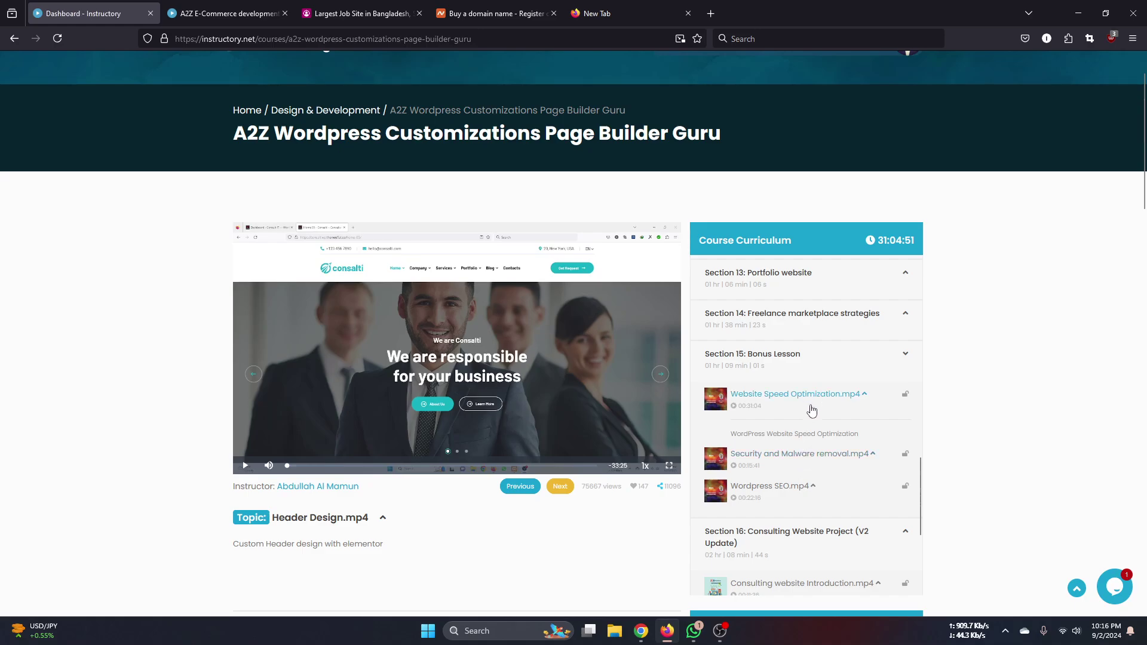
{"action": "scroll", "coordinate": [774, 484], "scroll_direction": "up", "scroll_amount": 2}
{"action": "scroll", "coordinate": [789, 418], "scroll_direction": "up", "scroll_amount": 10}
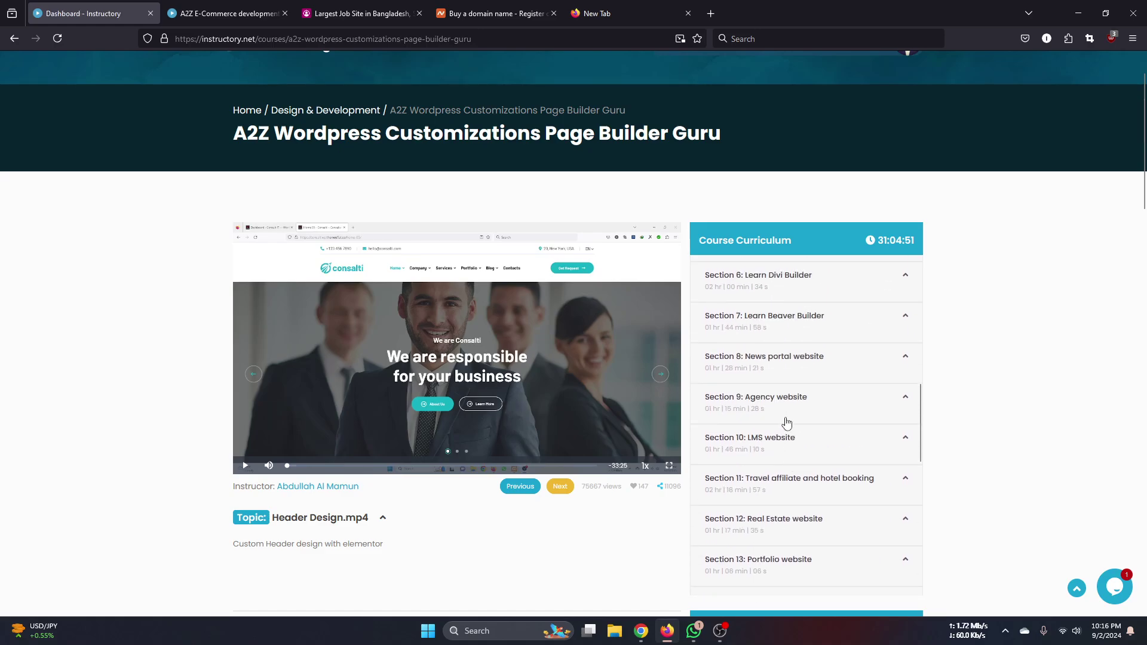
{"action": "scroll", "coordinate": [770, 436], "scroll_direction": "up", "scroll_amount": 6}
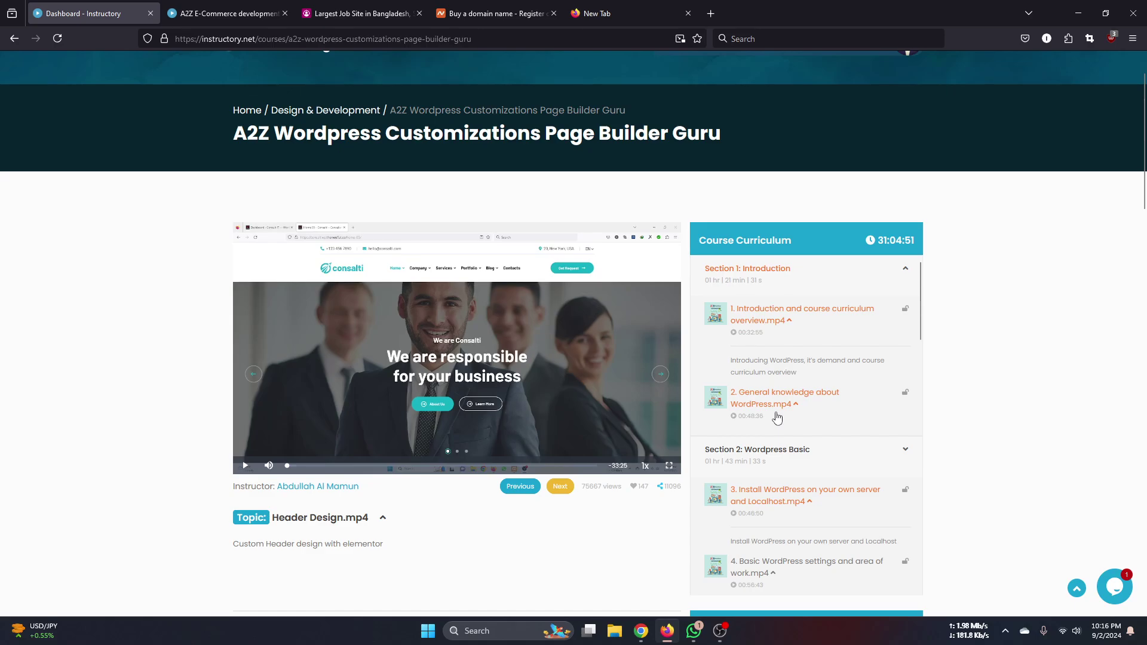
{"action": "scroll", "coordinate": [777, 418], "scroll_direction": "down", "scroll_amount": 3}
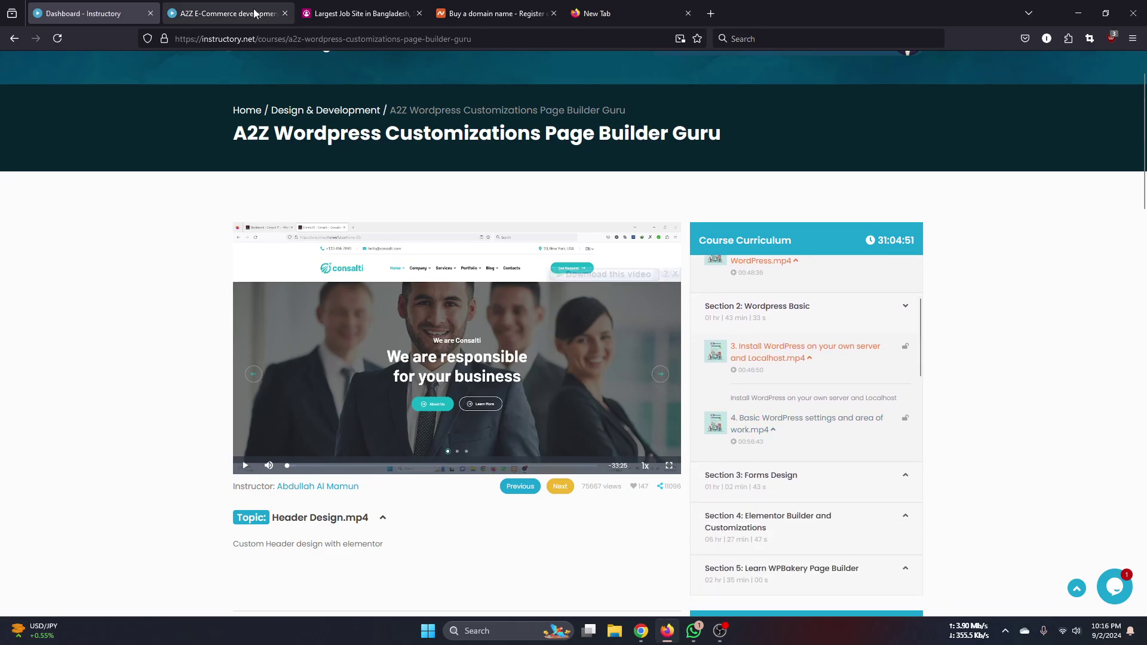
- Scroll through the A2Z E-Commerce development with woocommerce course page
{"action": "left_click", "coordinate": [209, 13]}
{"action": "scroll", "coordinate": [1024, 399], "scroll_direction": "down", "scroll_amount": 1}
{"action": "scroll", "coordinate": [776, 356], "scroll_direction": "down", "scroll_amount": 1}
{"action": "scroll", "coordinate": [774, 365], "scroll_direction": "up", "scroll_amount": 5}
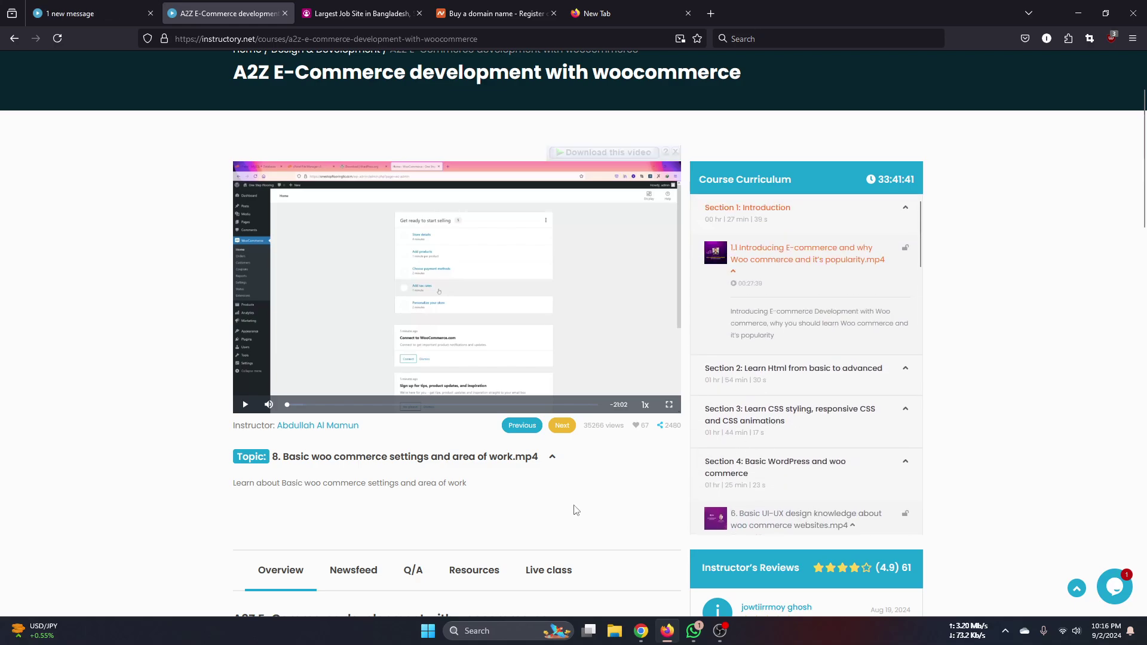
{"action": "scroll", "coordinate": [578, 502], "scroll_direction": "up", "scroll_amount": 2}
{"action": "scroll", "coordinate": [798, 433], "scroll_direction": "down", "scroll_amount": 3}
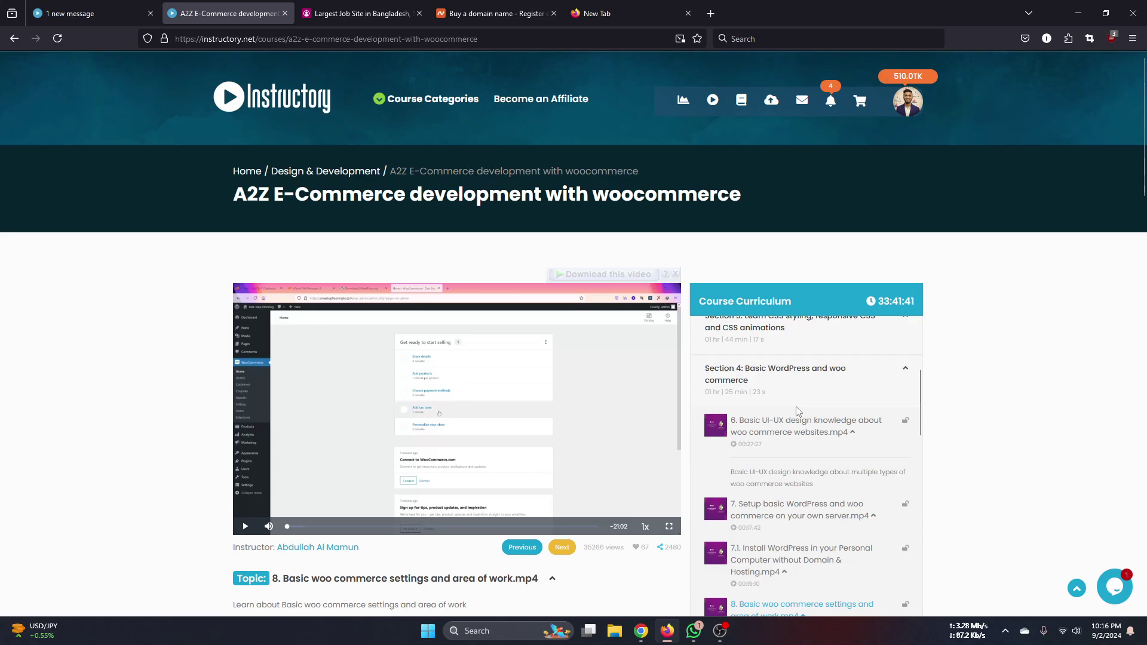
{"action": "scroll", "coordinate": [789, 436], "scroll_direction": "up", "scroll_amount": 1}
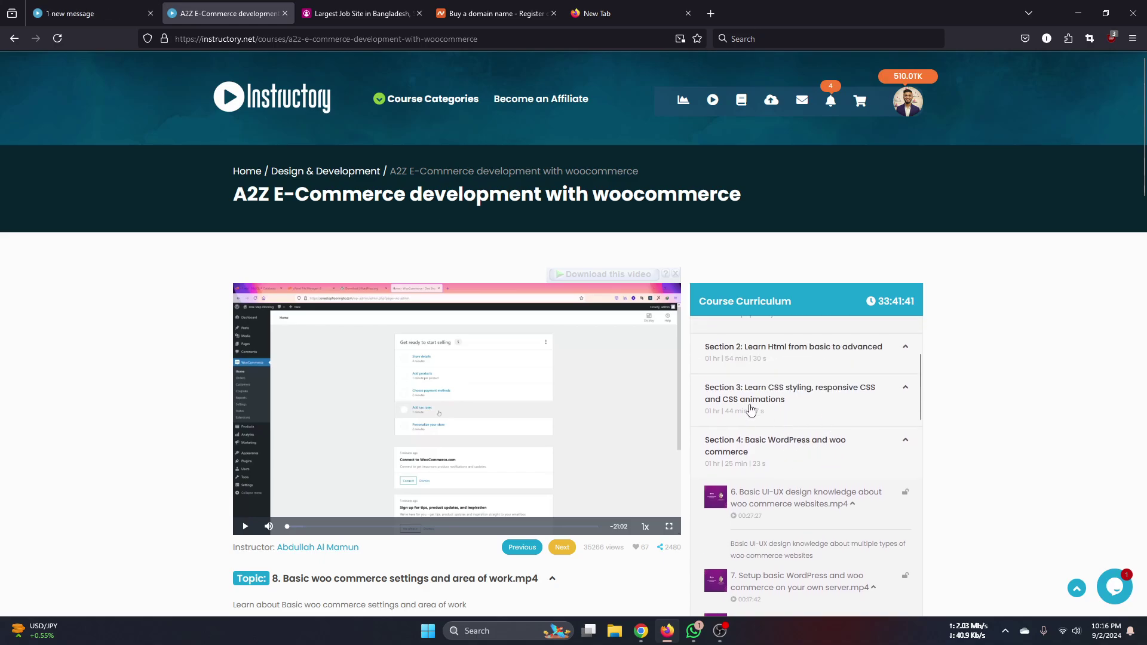
{"action": "scroll", "coordinate": [792, 454], "scroll_direction": "down", "scroll_amount": 2}
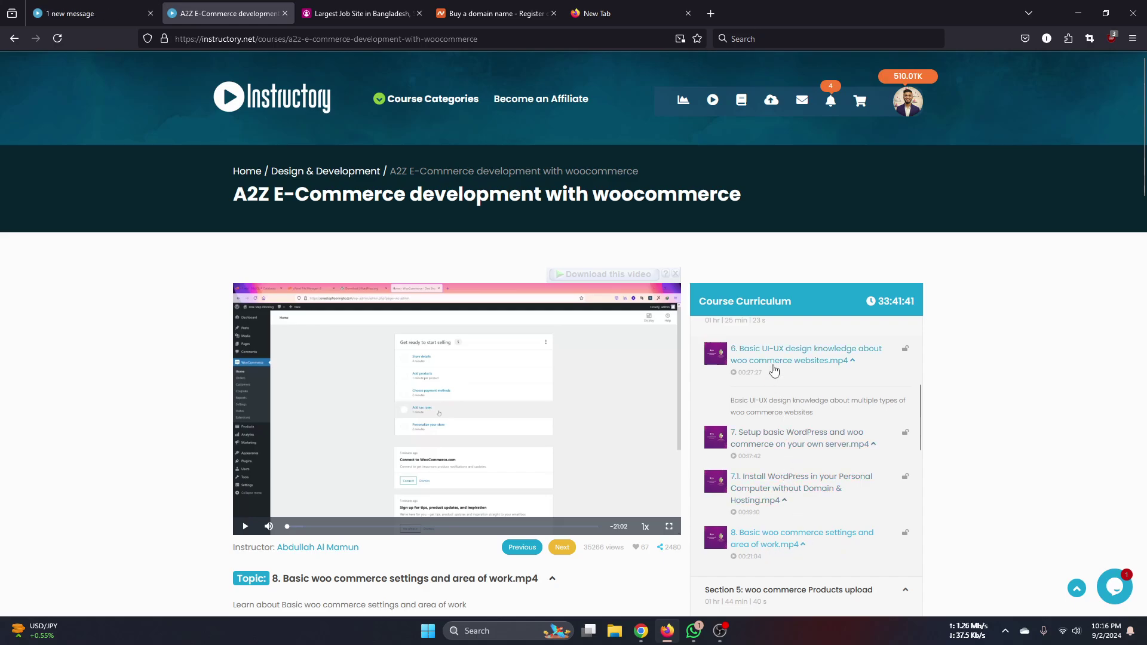
{"action": "scroll", "coordinate": [776, 413], "scroll_direction": "down", "scroll_amount": 3}
{"action": "scroll", "coordinate": [778, 440], "scroll_direction": "down", "scroll_amount": 6}
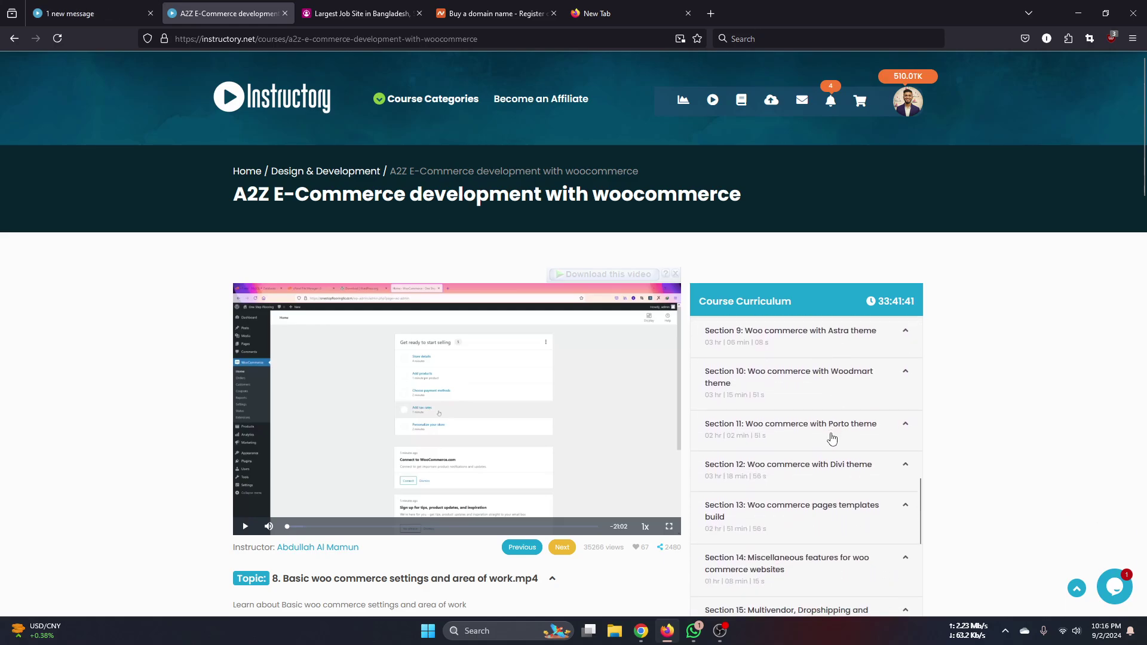
{"action": "scroll", "coordinate": [801, 469], "scroll_direction": "down", "scroll_amount": 4}
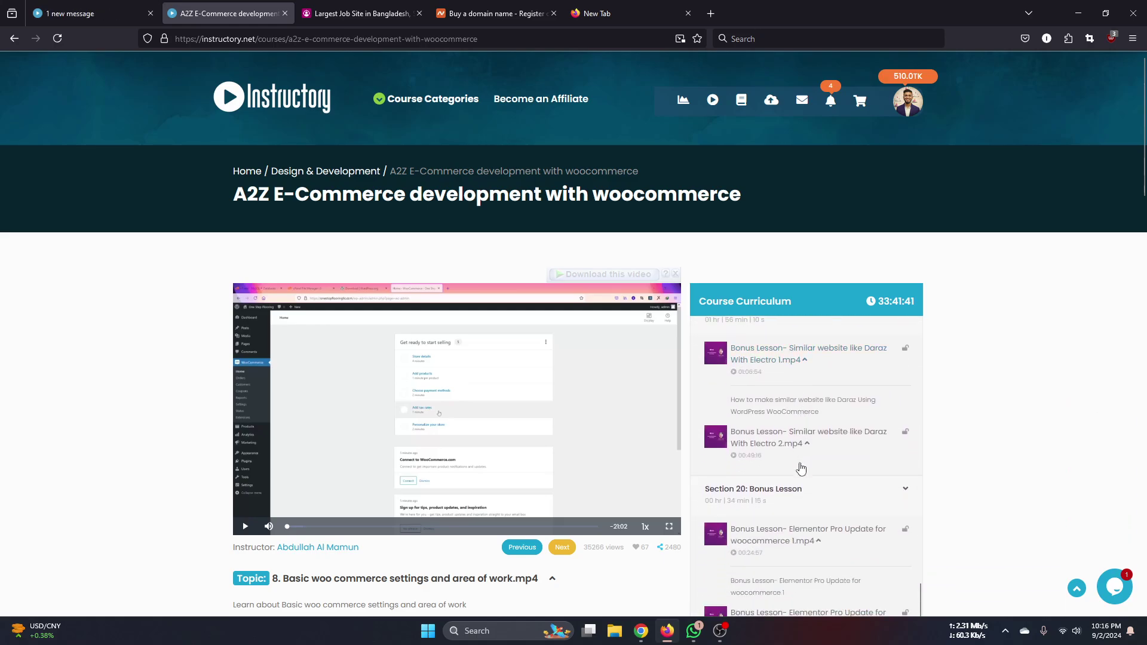
{"action": "scroll", "coordinate": [948, 460], "scroll_direction": "down", "scroll_amount": 3}
{"action": "scroll", "coordinate": [865, 399], "scroll_direction": "up", "scroll_amount": 5}
{"action": "scroll", "coordinate": [865, 399], "scroll_direction": "up", "scroll_amount": 8}
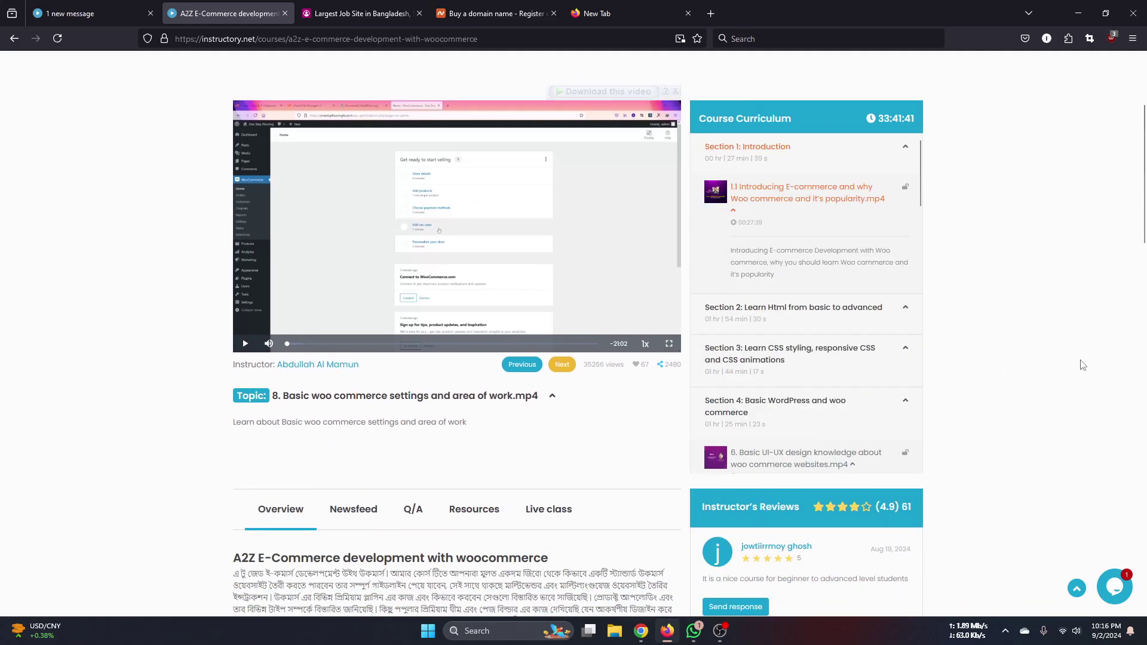
{"action": "scroll", "coordinate": [1083, 377], "scroll_direction": "up", "scroll_amount": 1}
{"action": "scroll", "coordinate": [866, 405], "scroll_direction": "up", "scroll_amount": 2}
{"action": "scroll", "coordinate": [783, 442], "scroll_direction": "down", "scroll_amount": 1}
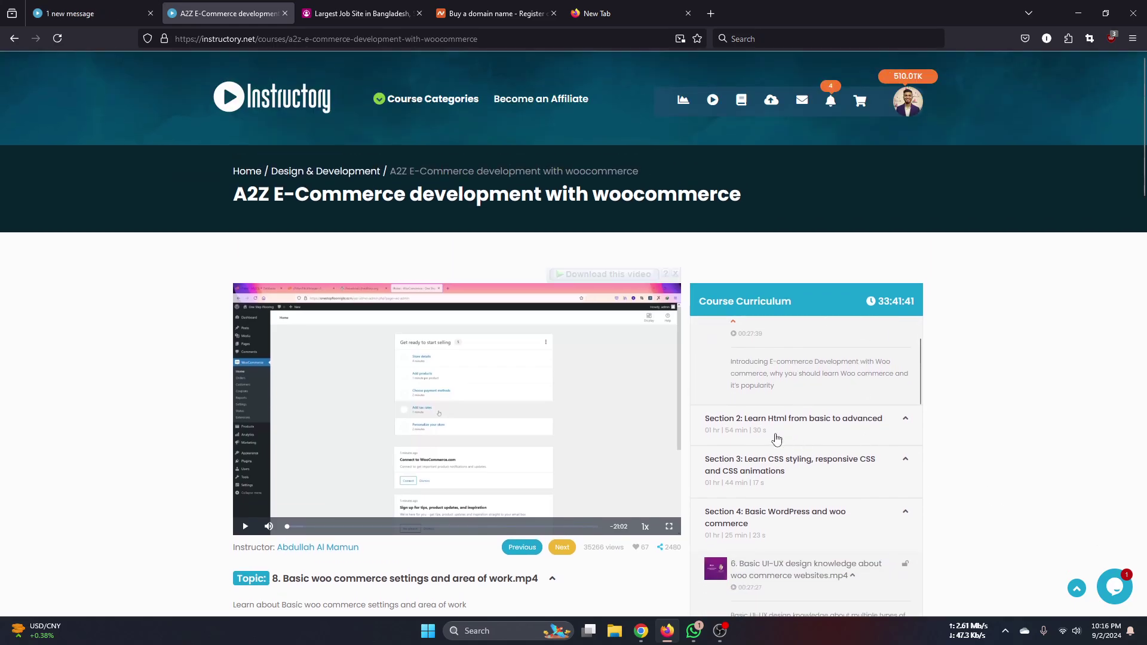
{"action": "scroll", "coordinate": [777, 421], "scroll_direction": "up", "scroll_amount": 1}
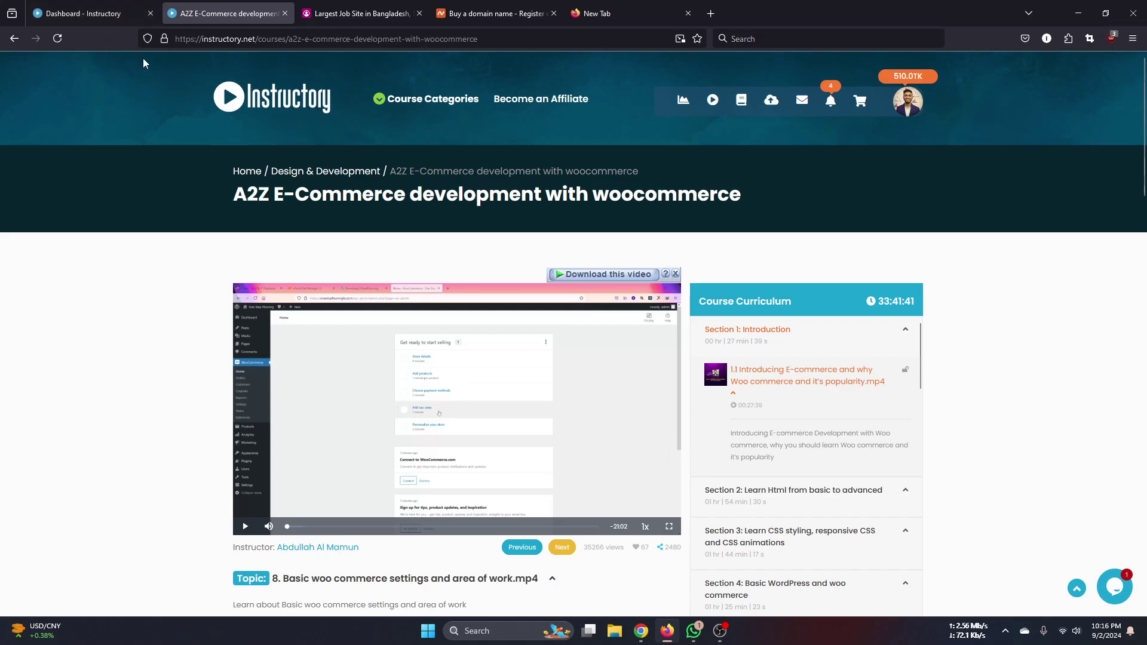
- Look over the WordPress course, bdjobs, domain registration and blank tabs, ending on A2Z E-Commerce
{"action": "left_click", "coordinate": [108, 18]}
{"action": "left_click", "coordinate": [349, 16]}
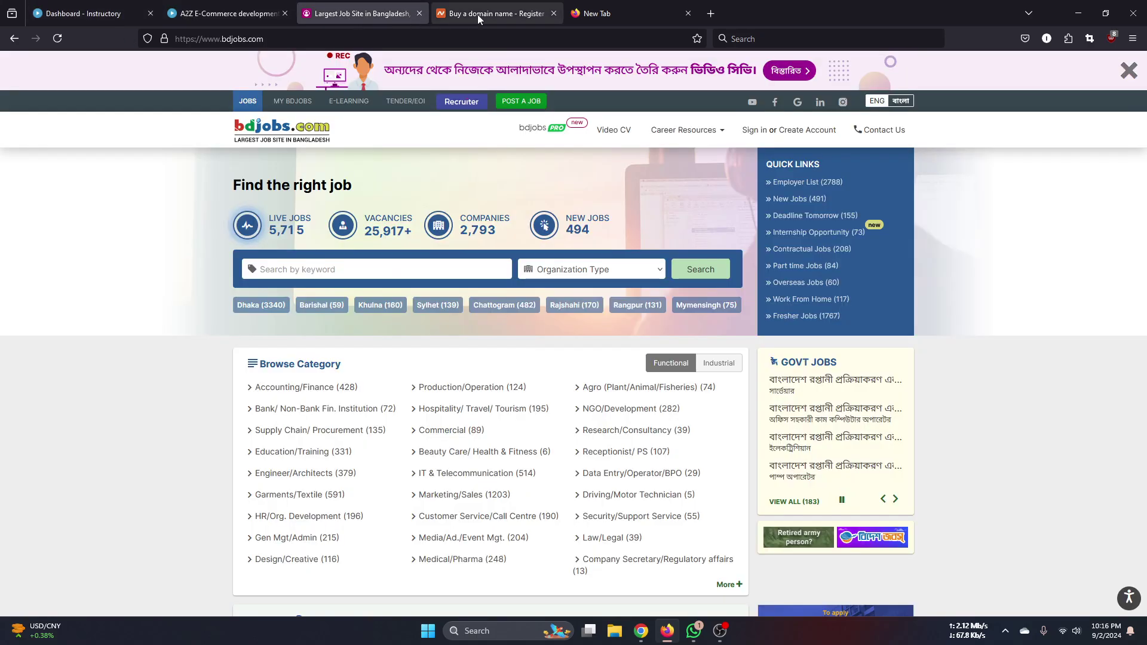
{"action": "left_click", "coordinate": [484, 16]}
{"action": "left_click", "coordinate": [597, 13]}
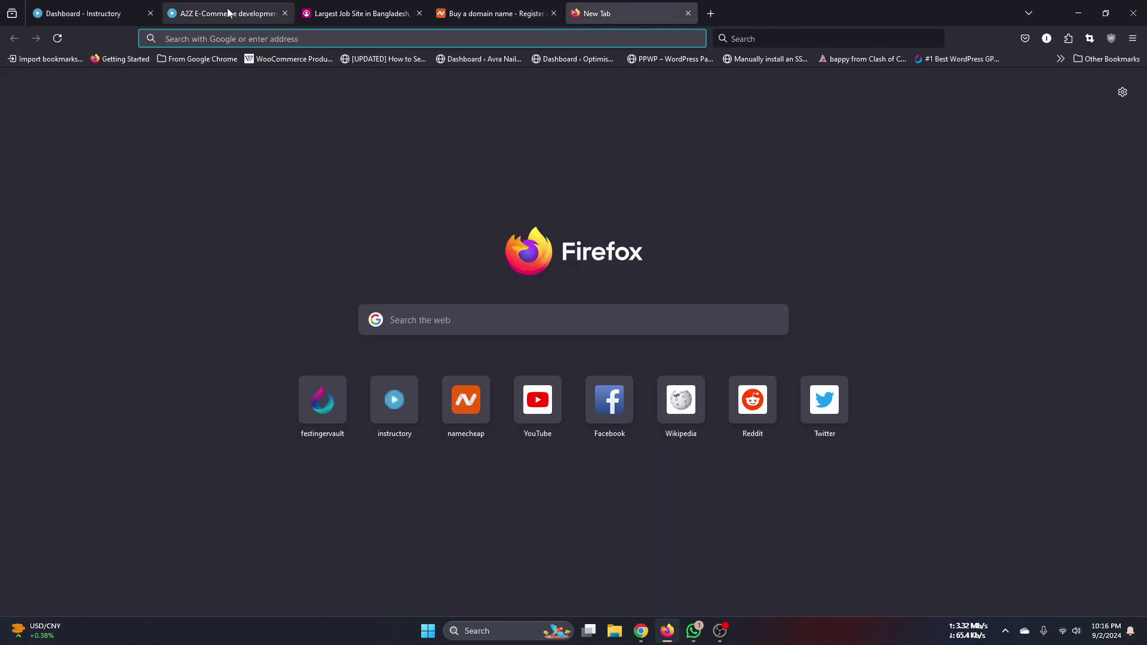
{"action": "left_click", "coordinate": [226, 13]}
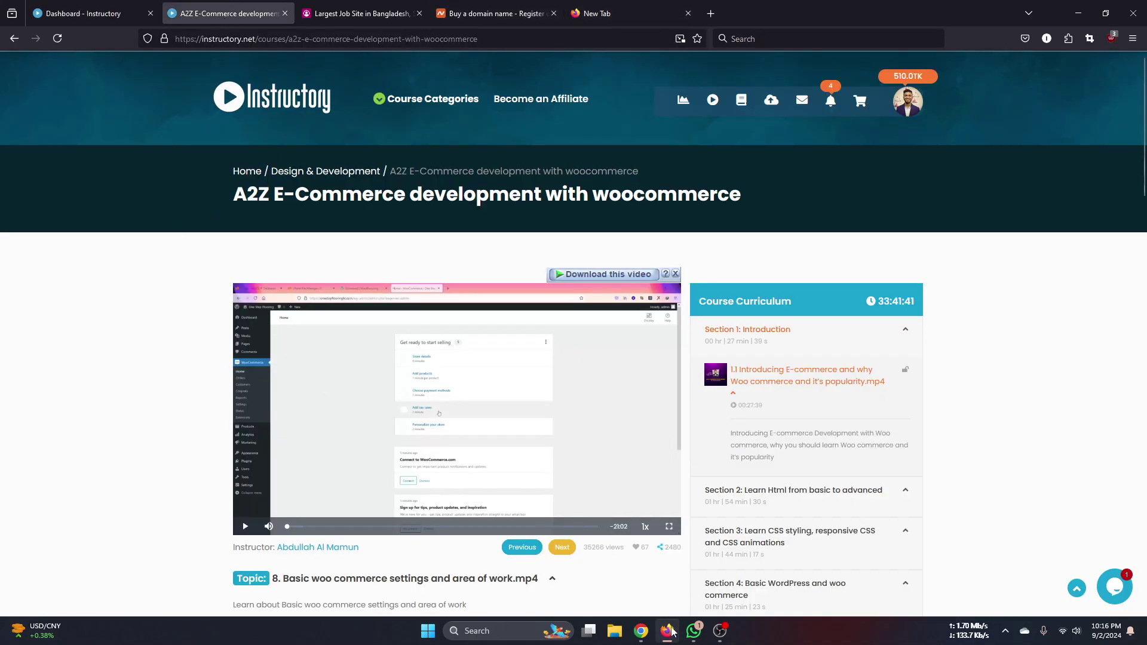
- In hPanel, open Databases > phpMyAdmin and launch phpMyAdmin for the first database
{"action": "mouse_move", "coordinate": [641, 637]}
{"action": "left_click", "coordinate": [812, 552]}
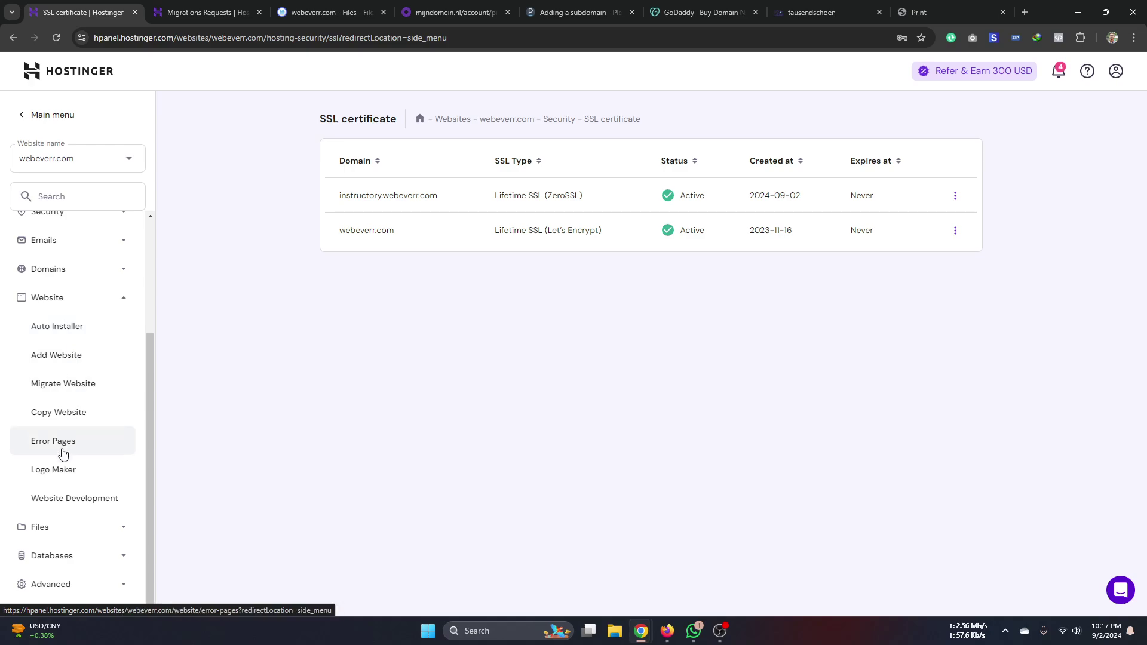
{"action": "left_click", "coordinate": [65, 532]}
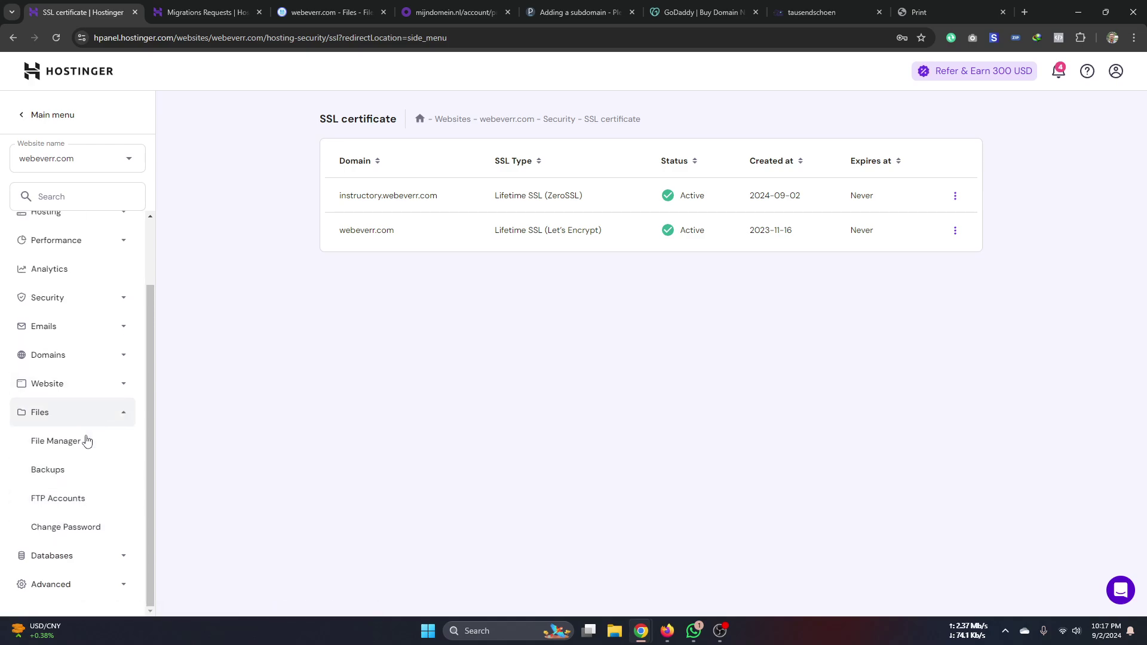
{"action": "left_click", "coordinate": [71, 561]}
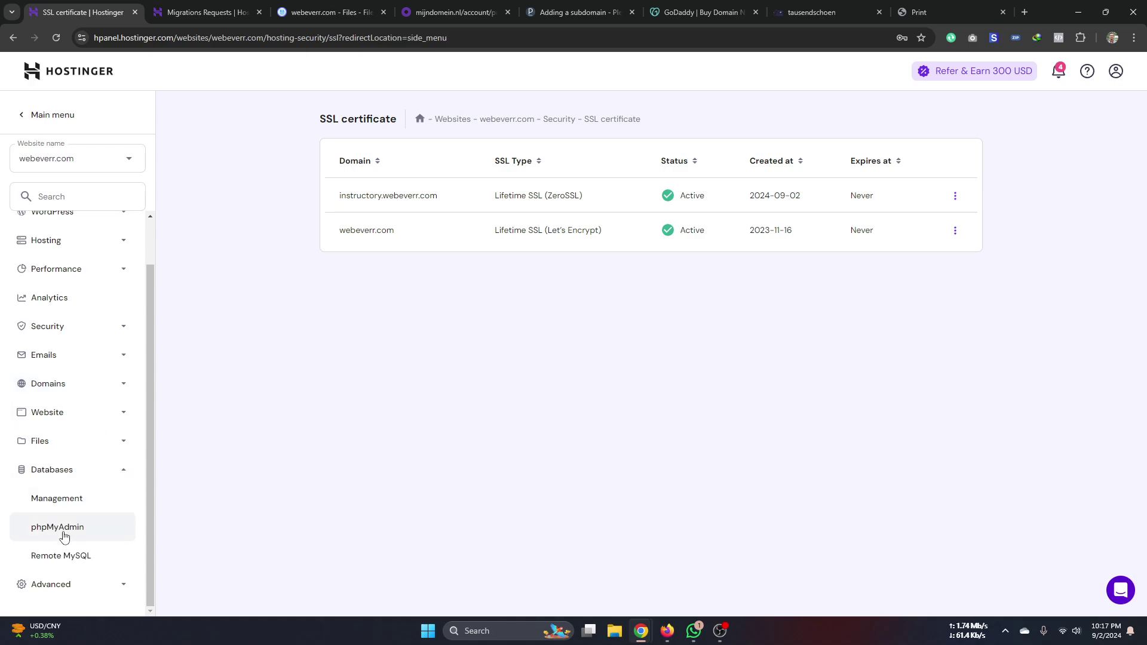
{"action": "left_click", "coordinate": [64, 535]}
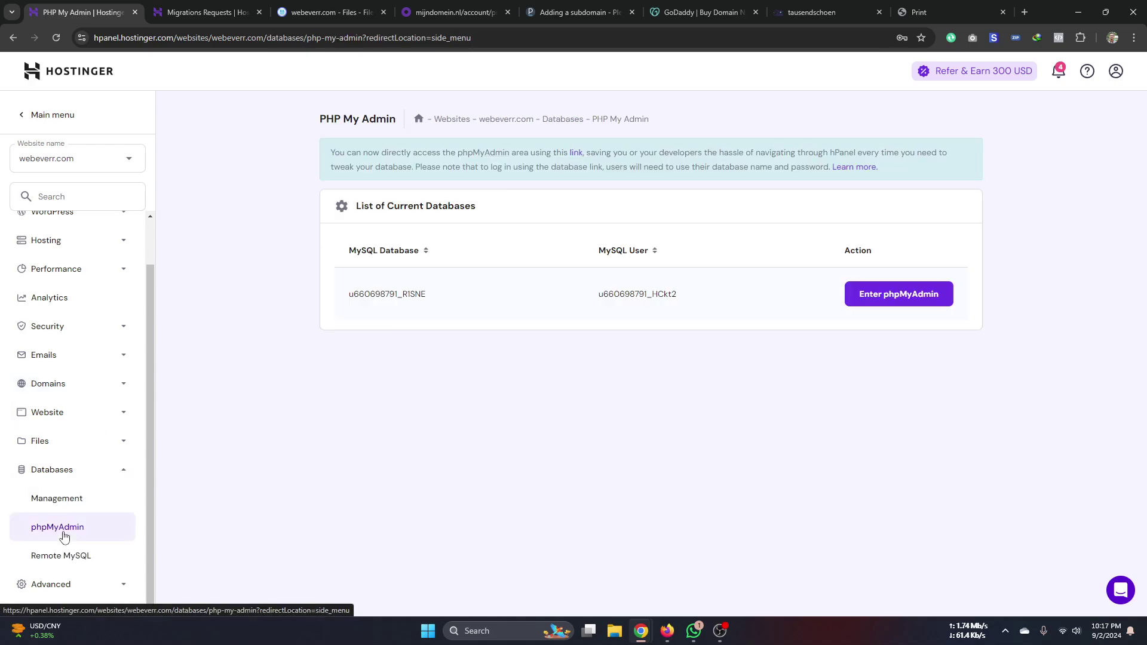
{"action": "left_click", "coordinate": [898, 294]}
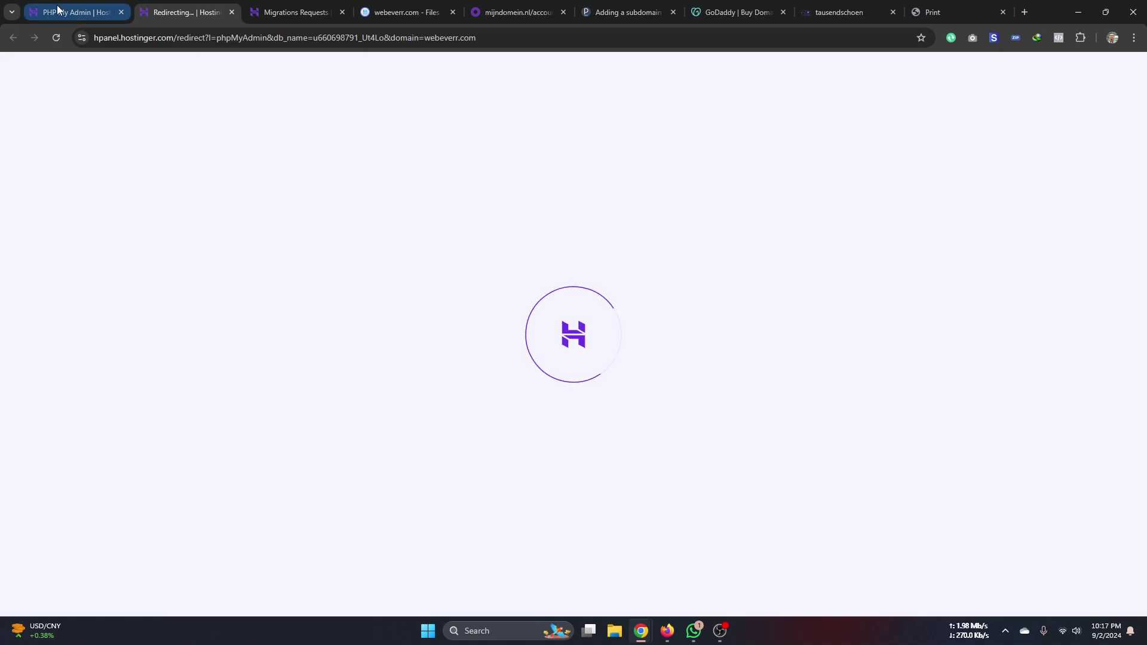
- Return to the PHP My Admin tab and open Advanced > PHP Configuration
{"action": "left_click", "coordinate": [77, 12]}
{"action": "left_click", "coordinate": [51, 583]}
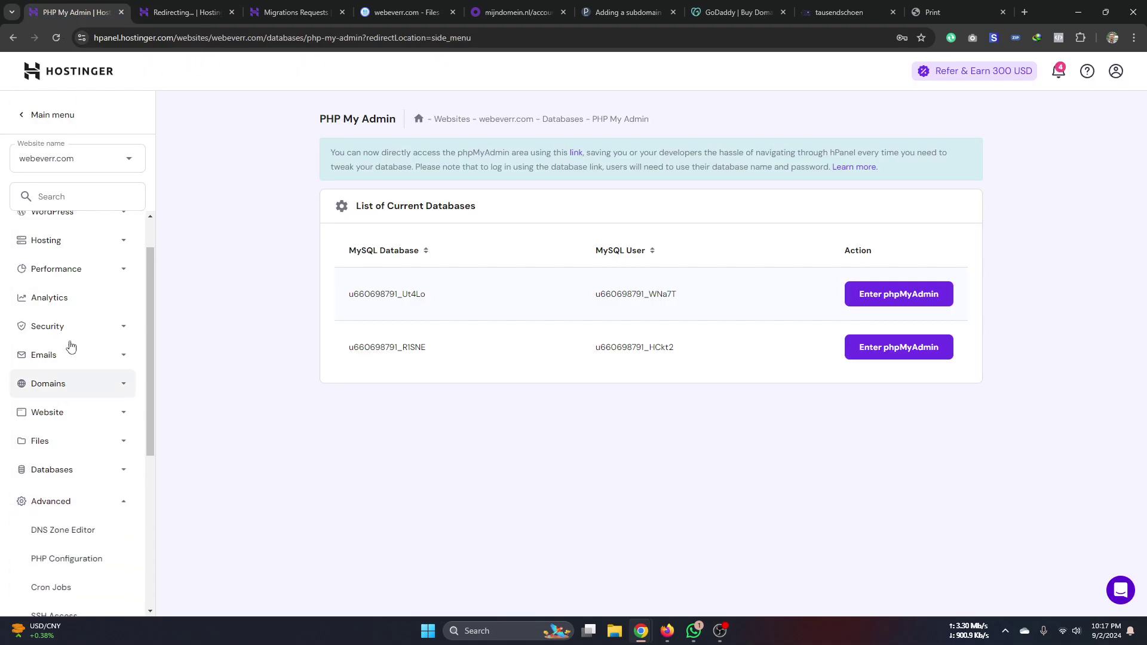
{"action": "scroll", "coordinate": [69, 412], "scroll_direction": "down", "scroll_amount": 4}
{"action": "scroll", "coordinate": [69, 358], "scroll_direction": "down", "scroll_amount": 1}
{"action": "left_click", "coordinate": [73, 257]}
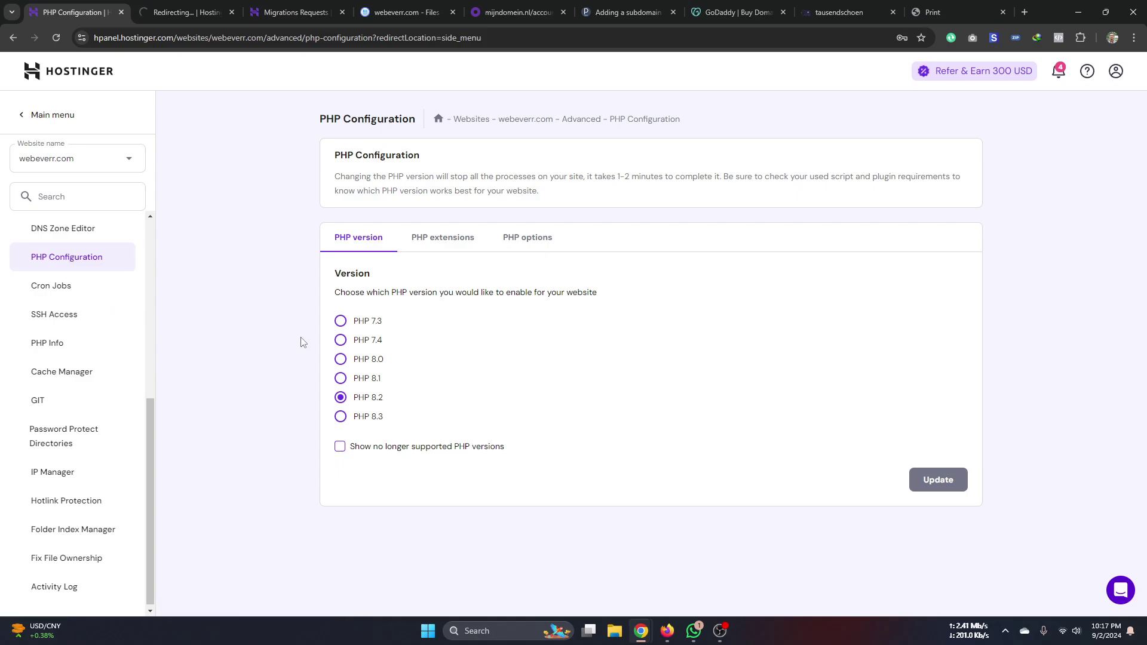
- Review the PHP options: maxExecutionTime, maxFileUploads, maxInputTime 240 and maxInputVars 5000
{"action": "left_click", "coordinate": [528, 241]}
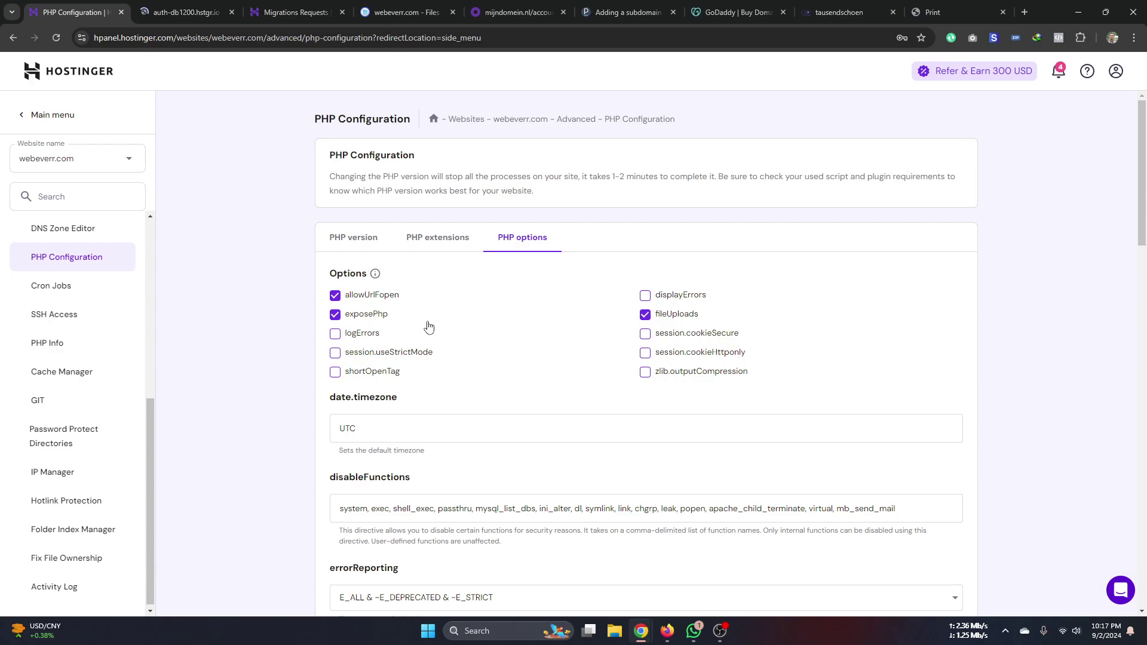
{"action": "scroll", "coordinate": [307, 418], "scroll_direction": "down", "scroll_amount": 7}
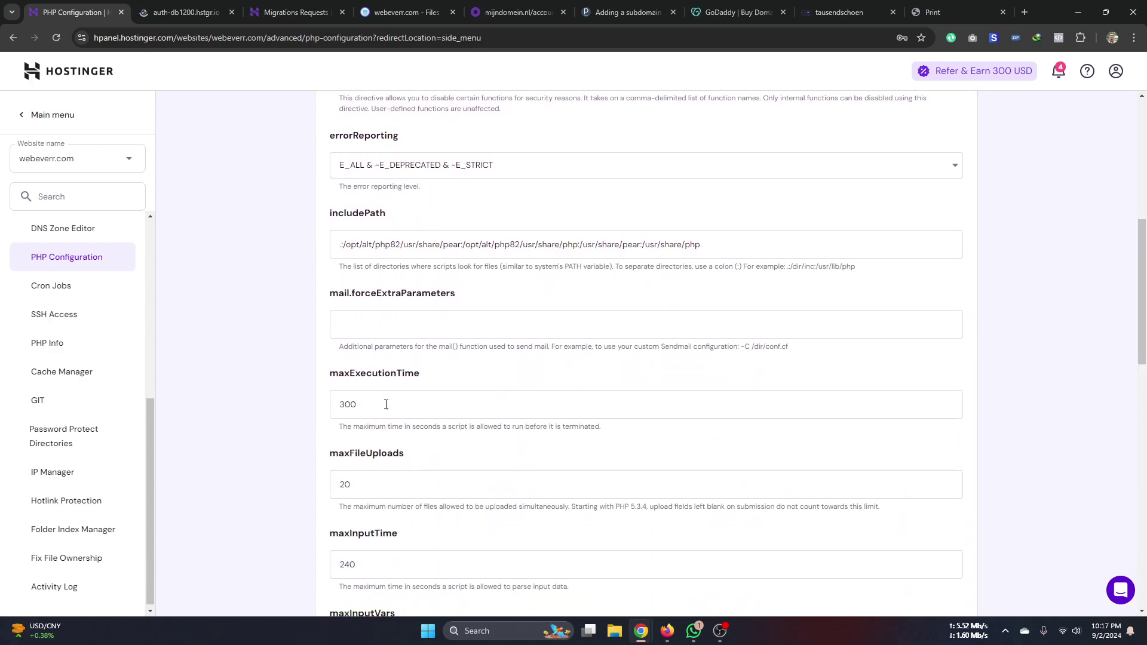
{"action": "scroll", "coordinate": [386, 404], "scroll_direction": "down", "scroll_amount": 2}
{"action": "left_click", "coordinate": [389, 299]}
{"action": "left_click", "coordinate": [389, 379]}
{"action": "left_click", "coordinate": [387, 454]}
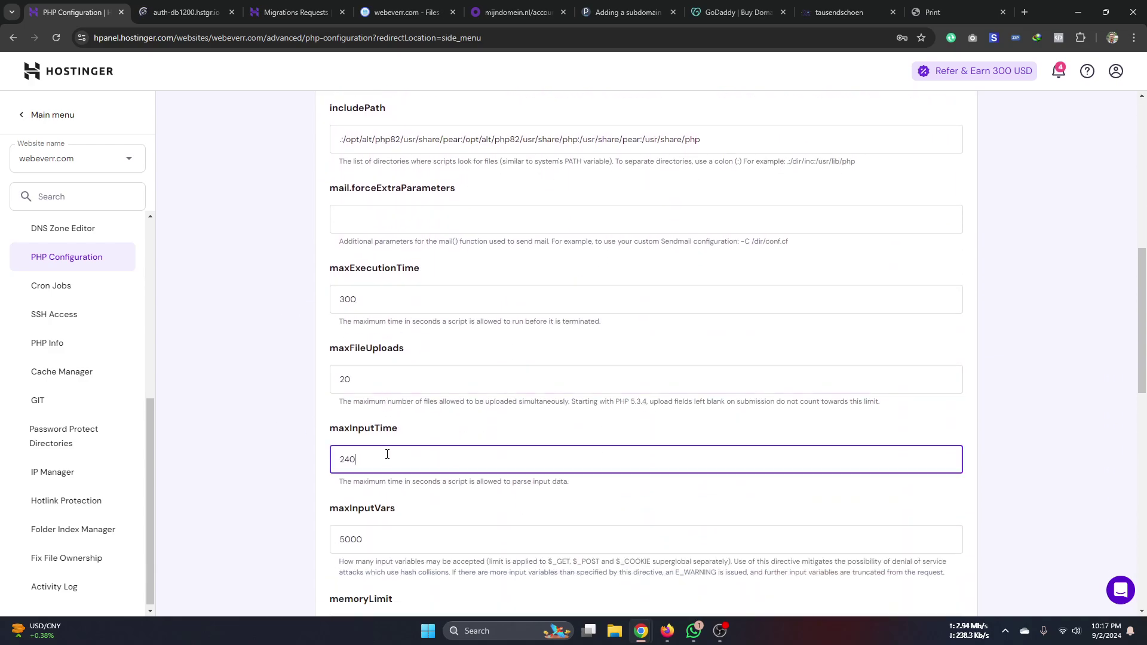
{"action": "scroll", "coordinate": [388, 454], "scroll_direction": "down", "scroll_amount": 3}
{"action": "left_click", "coordinate": [396, 358]}
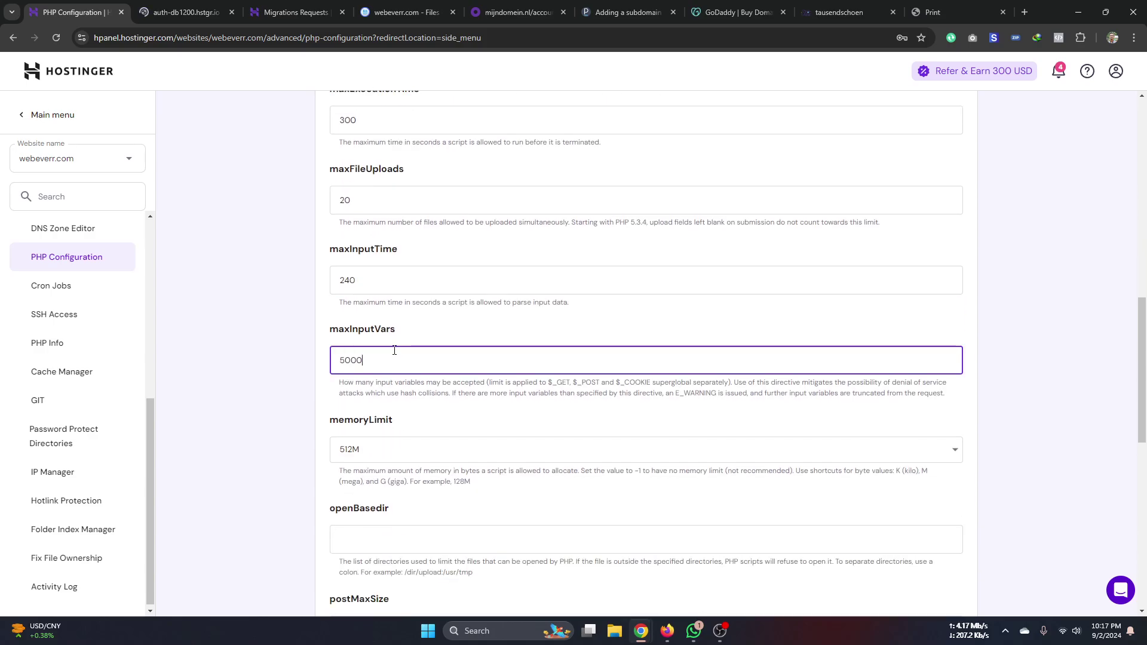
- Check the memoryLimit choices, then switch to phpMyAdmin's 14-table database view
{"action": "left_click", "coordinate": [395, 454]}
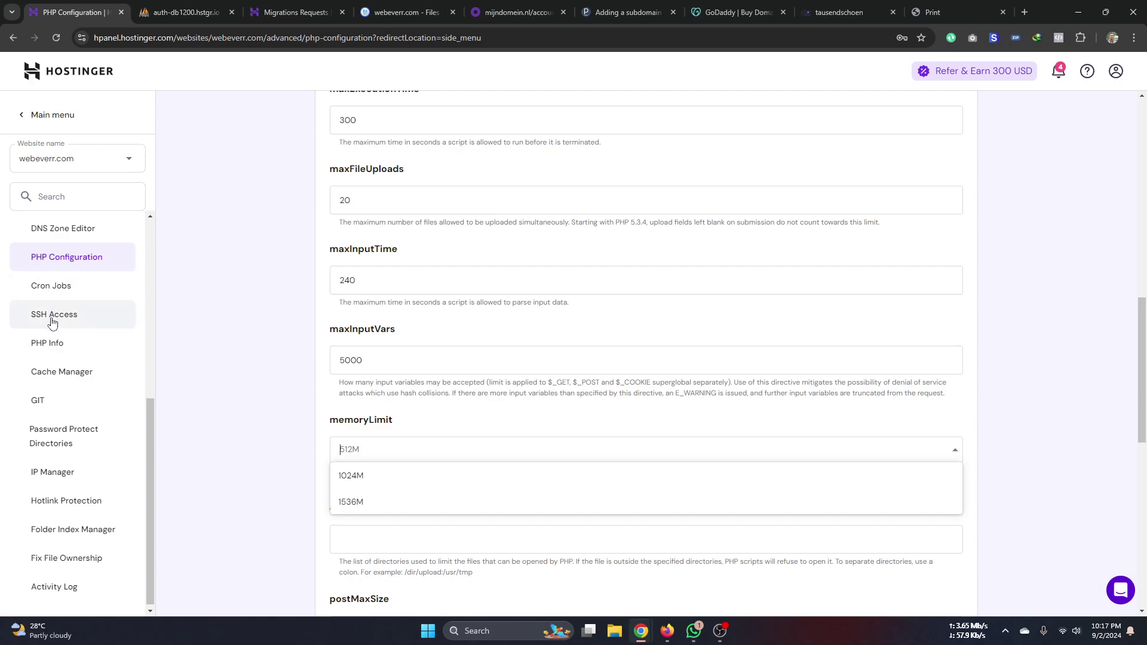
{"action": "scroll", "coordinate": [42, 550], "scroll_direction": "down", "scroll_amount": 1}
{"action": "scroll", "coordinate": [61, 336], "scroll_direction": "up", "scroll_amount": 6}
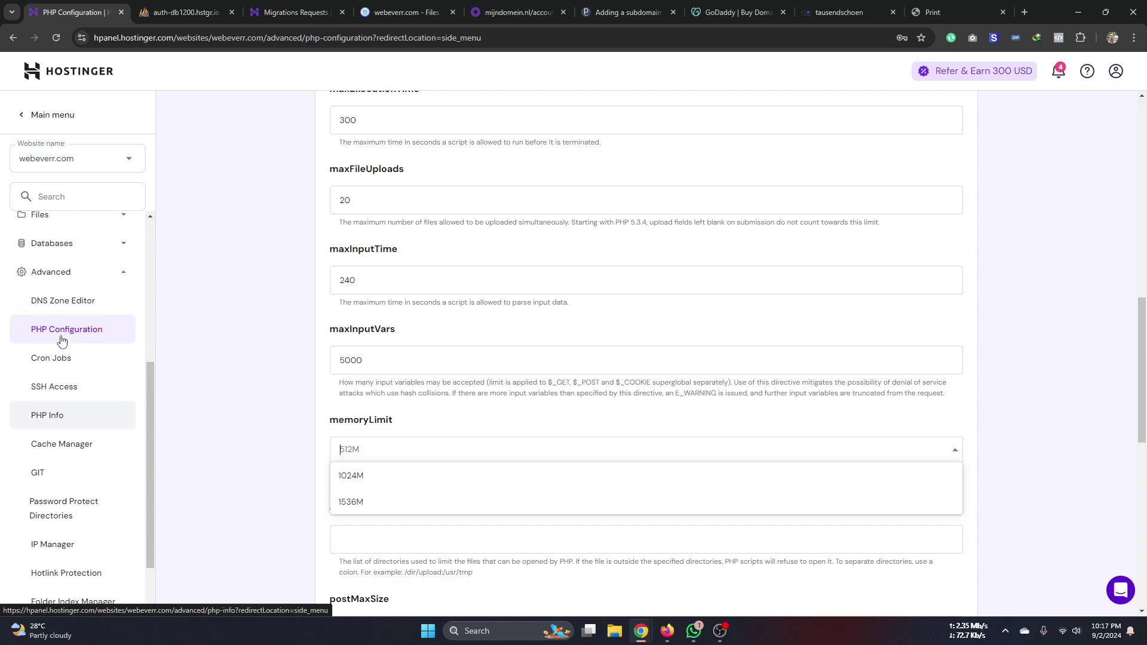
{"action": "left_click", "coordinate": [192, 11]}
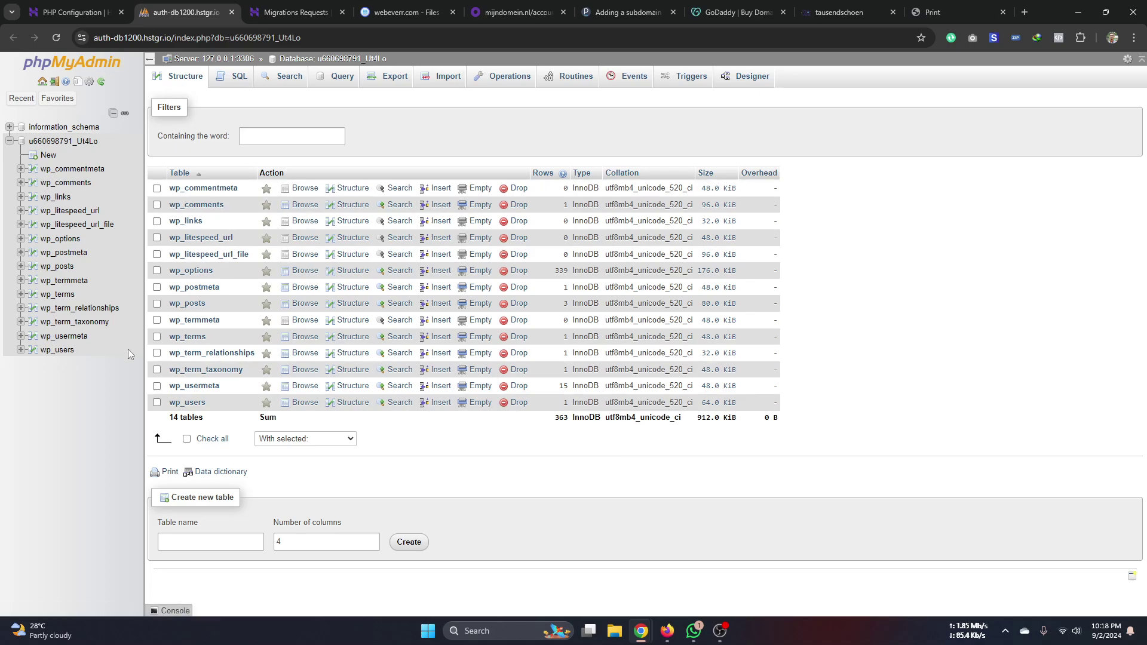
- Switch between the GoDaddy domain, PHP Configuration and phpMyAdmin tabs
{"action": "left_click", "coordinate": [730, 18]}
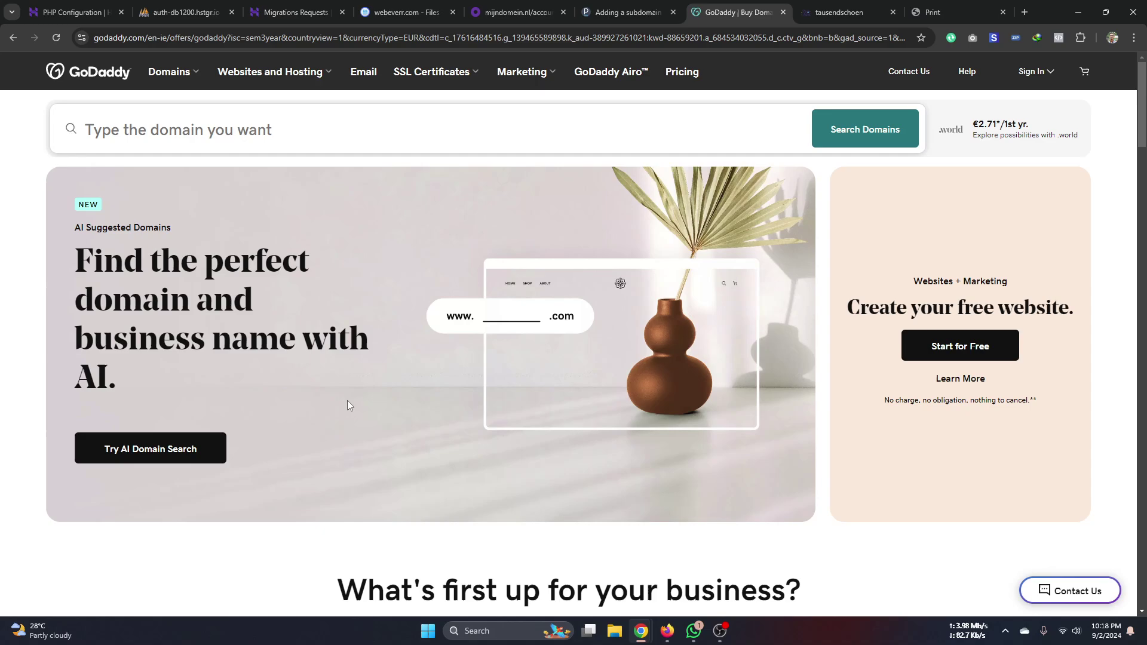
{"action": "left_click", "coordinate": [44, 16]}
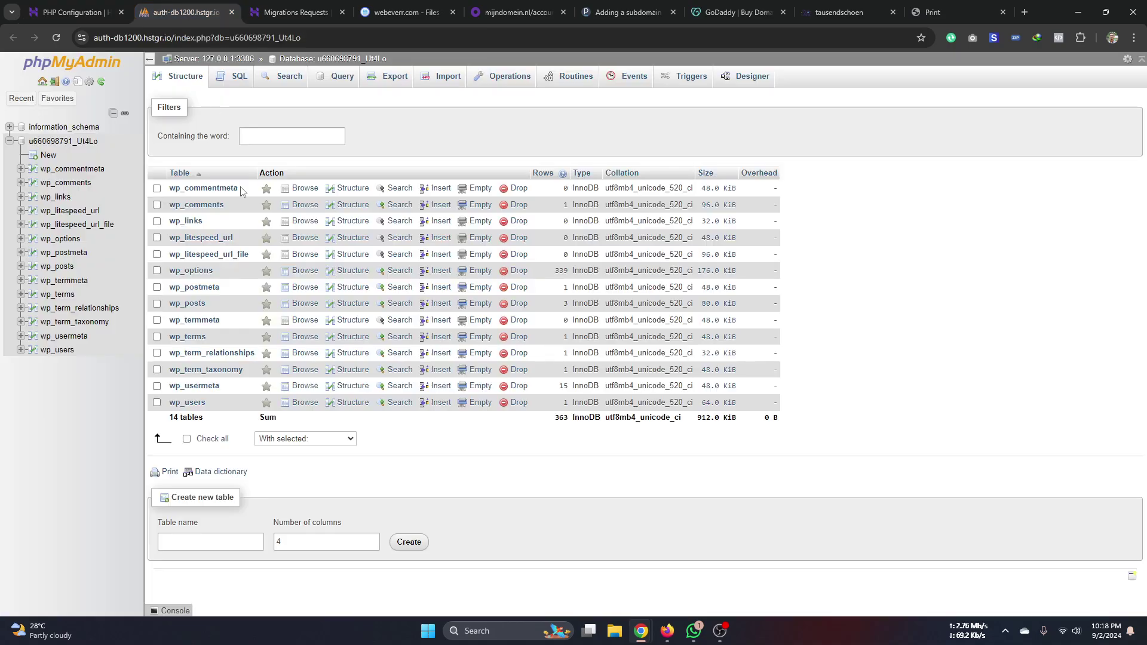
{"action": "left_click", "coordinate": [185, 12]}
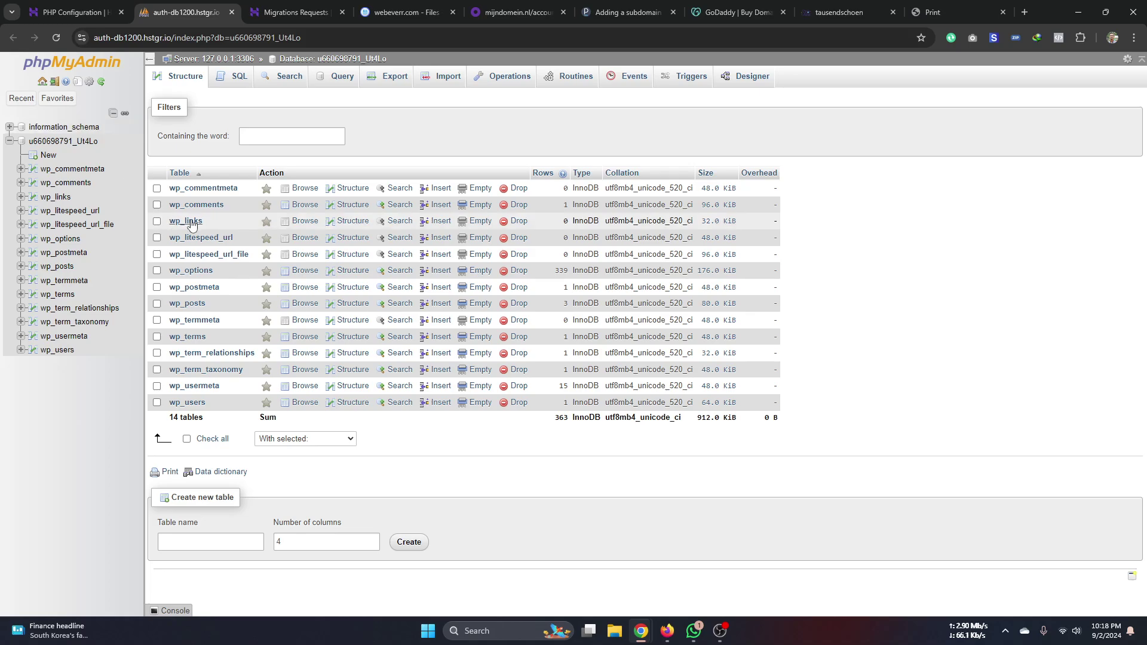
{"action": "left_click", "coordinate": [69, 3]}
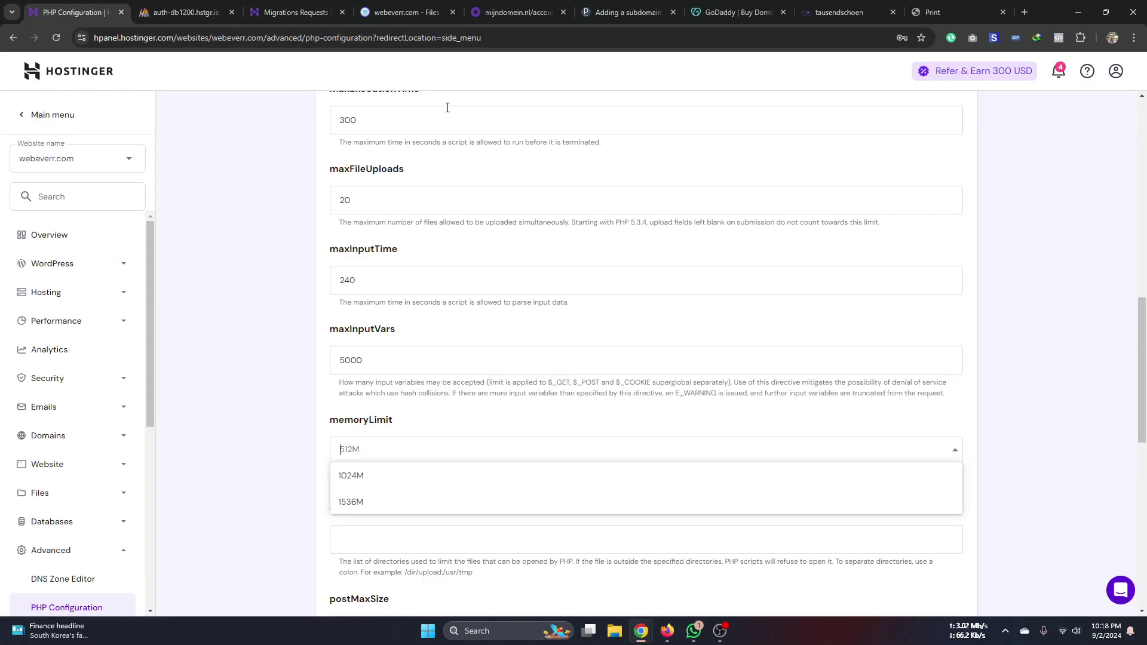
- Select public_html in the webeverr.com Files tab, close that tab, and return to PHP Configuration
{"action": "left_click", "coordinate": [385, 12]}
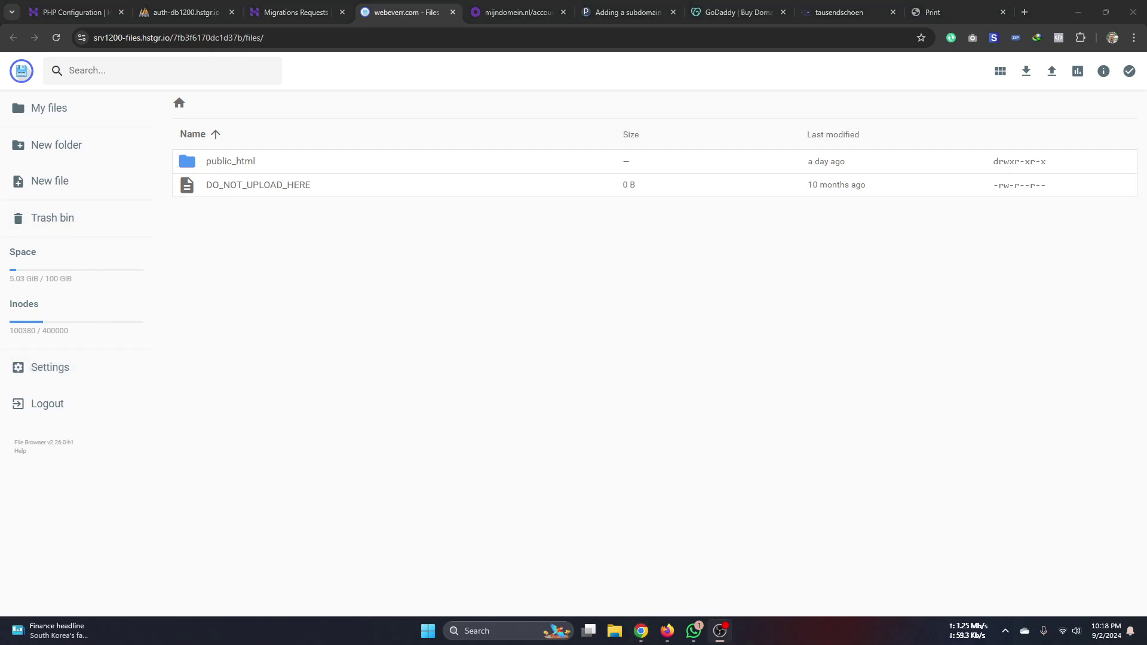
{"action": "left_click", "coordinate": [245, 163]}
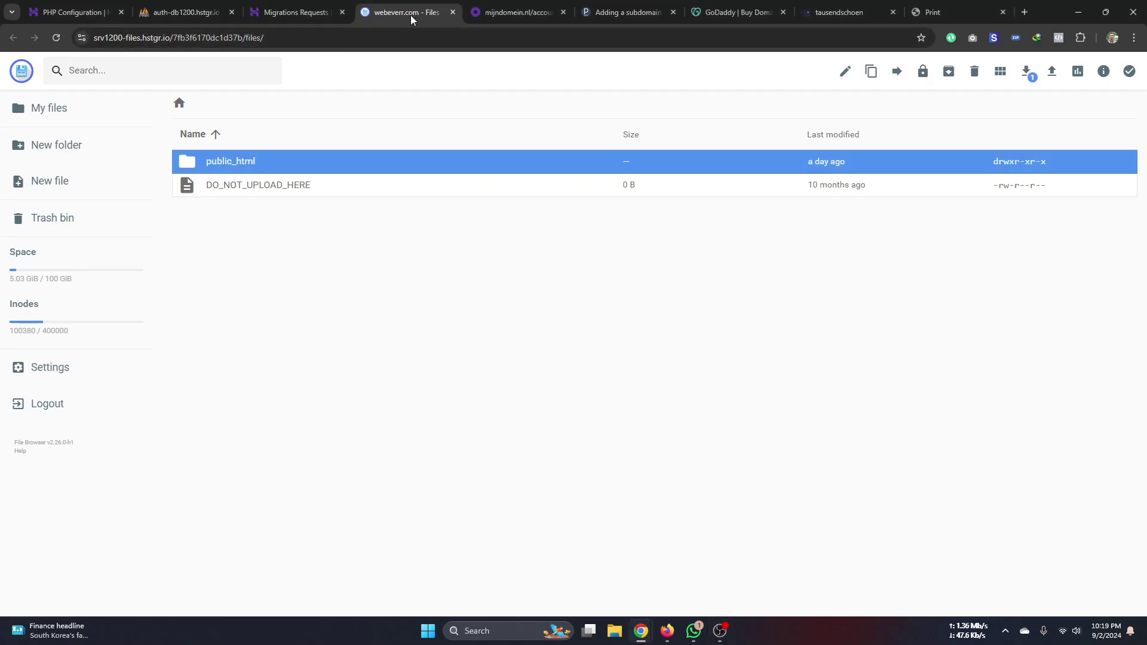
{"action": "left_click", "coordinate": [453, 12]}
{"action": "left_click", "coordinate": [332, 15]}
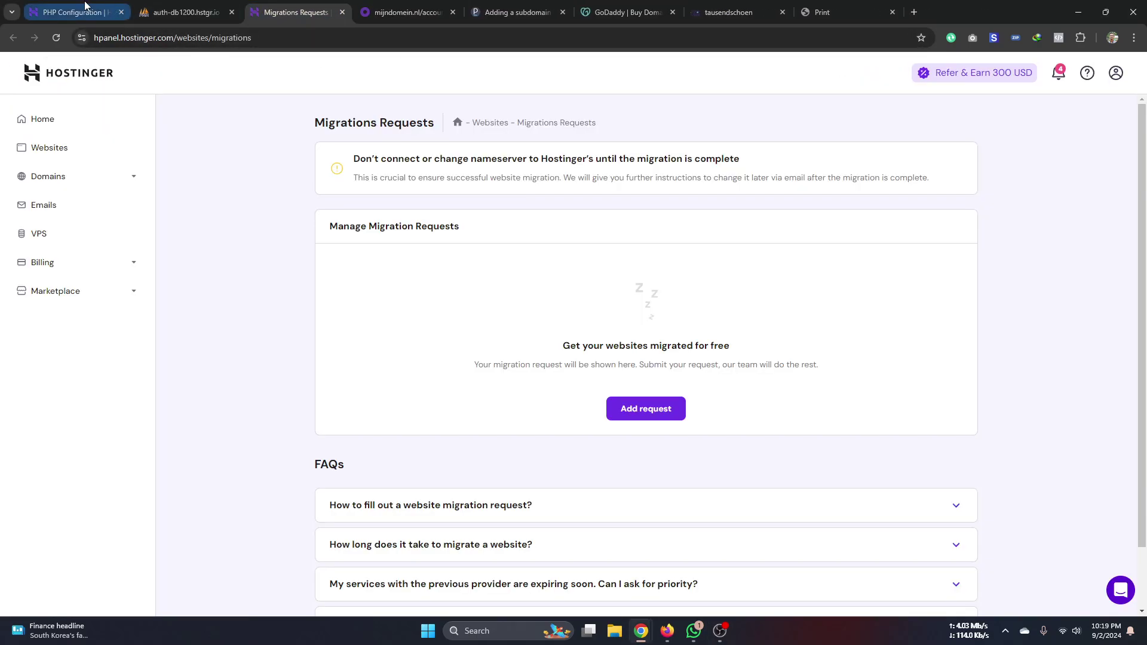
{"action": "left_click", "coordinate": [84, 5]}
- Dismiss the memoryLimit list and open the webeverr.com dashboard from the websites list
{"action": "left_click", "coordinate": [276, 257]}
{"action": "scroll", "coordinate": [253, 281], "scroll_direction": "up", "scroll_amount": 10}
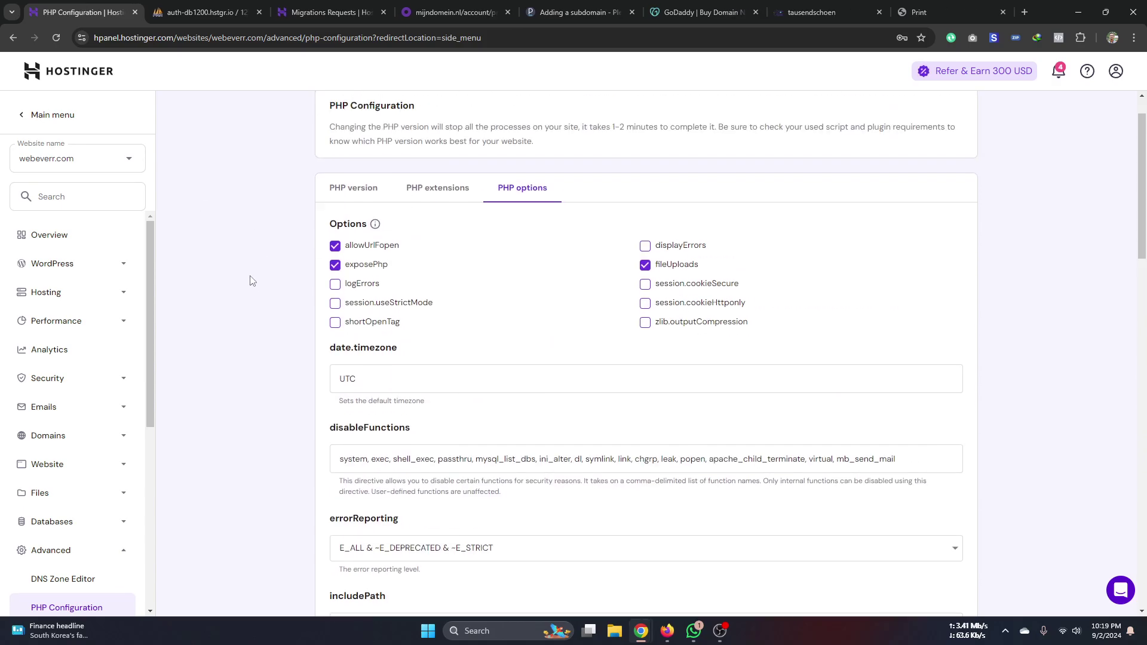
{"action": "left_click", "coordinate": [118, 168]}
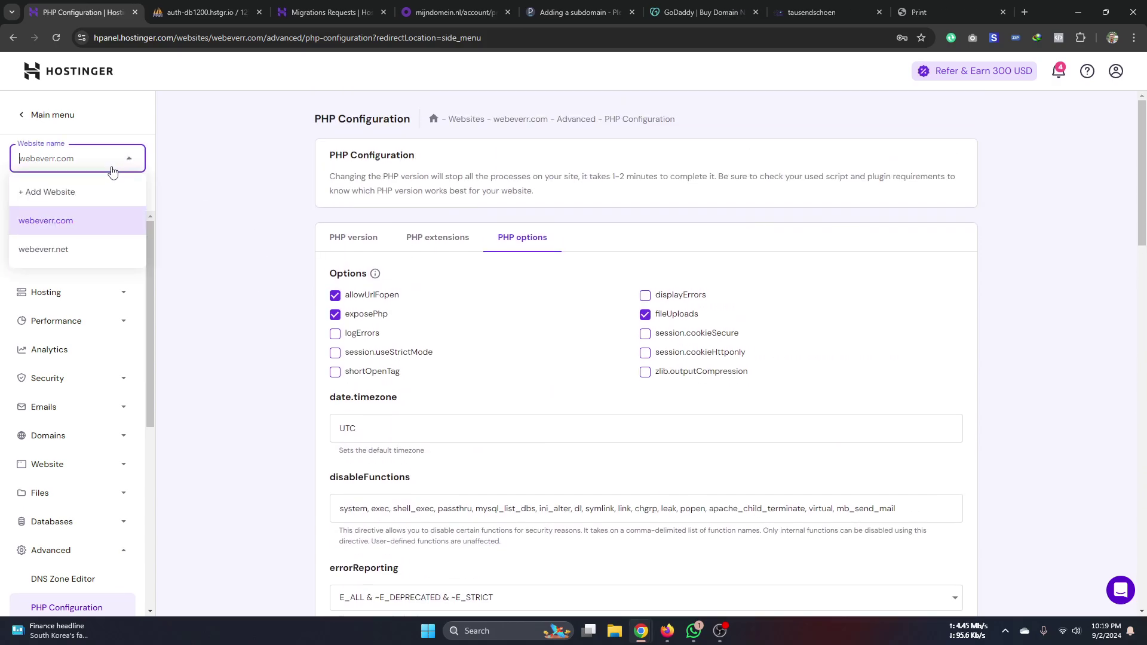
{"action": "left_click", "coordinate": [70, 232]}
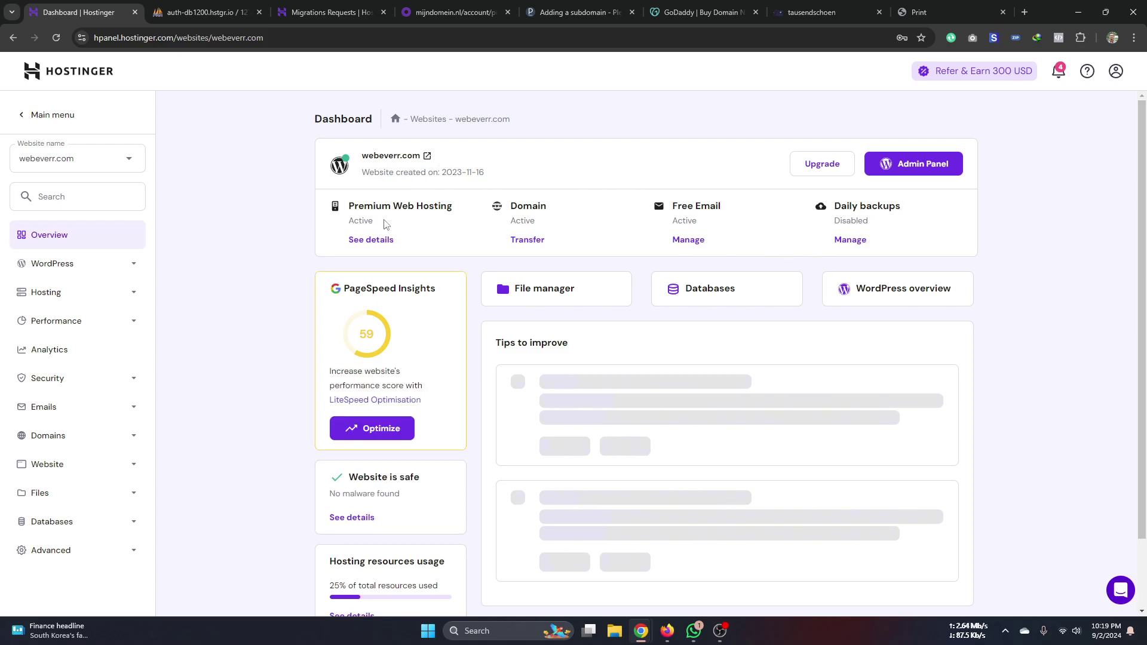
- Open WordPress > Overview and switch the installation to instructory.webeverr.com
{"action": "left_click", "coordinate": [131, 263]}
{"action": "left_click", "coordinate": [66, 299]}
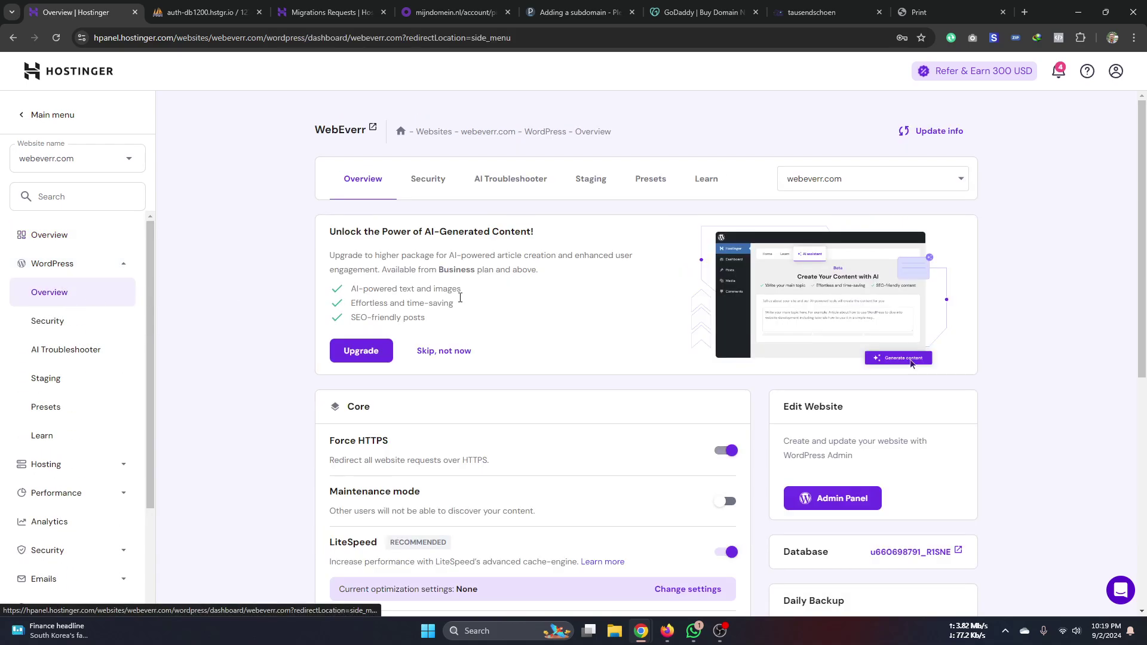
{"action": "left_click", "coordinate": [852, 179]}
{"action": "left_click", "coordinate": [836, 230]}
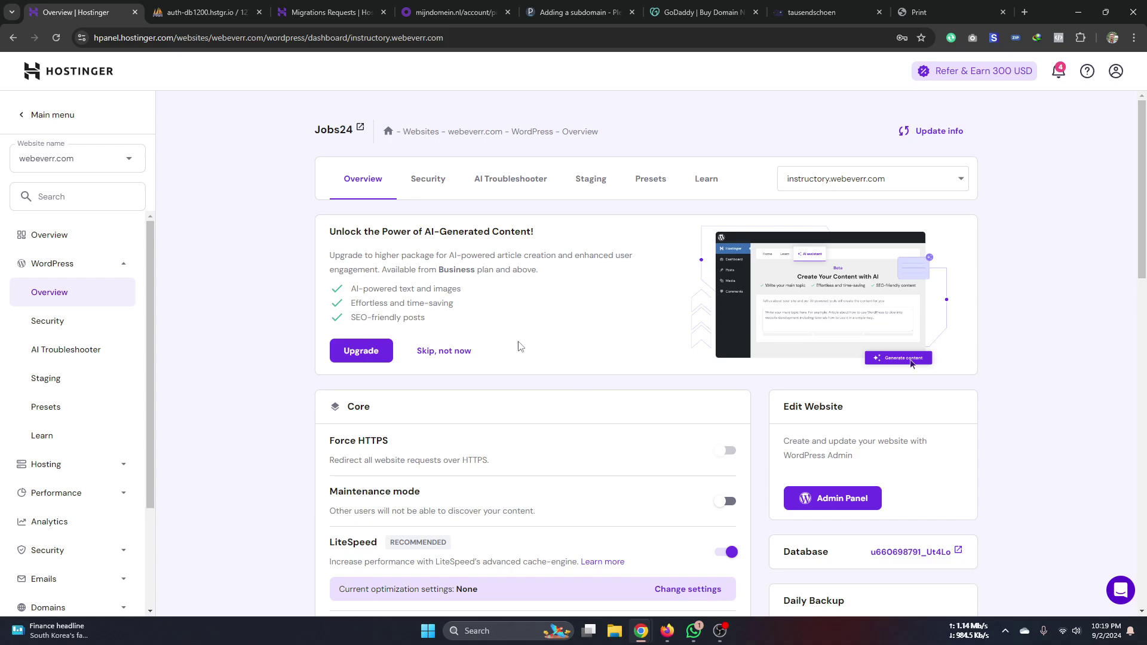
{"action": "scroll", "coordinate": [411, 441], "scroll_direction": "down", "scroll_amount": 9}
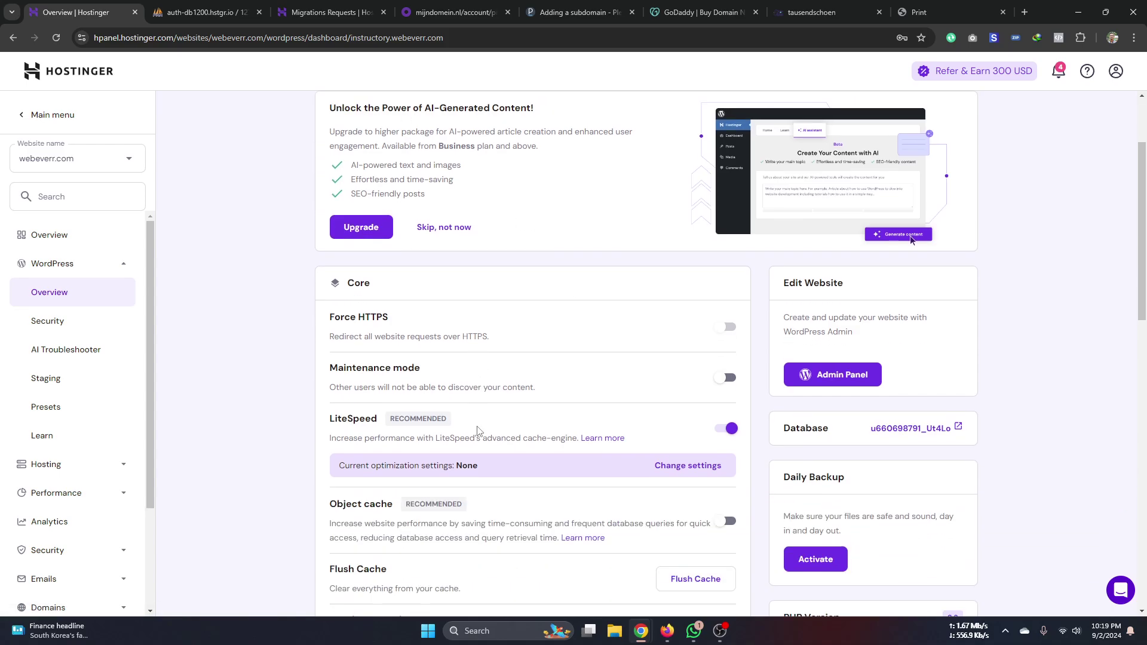
{"action": "scroll", "coordinate": [477, 429], "scroll_direction": "up", "scroll_amount": 2}
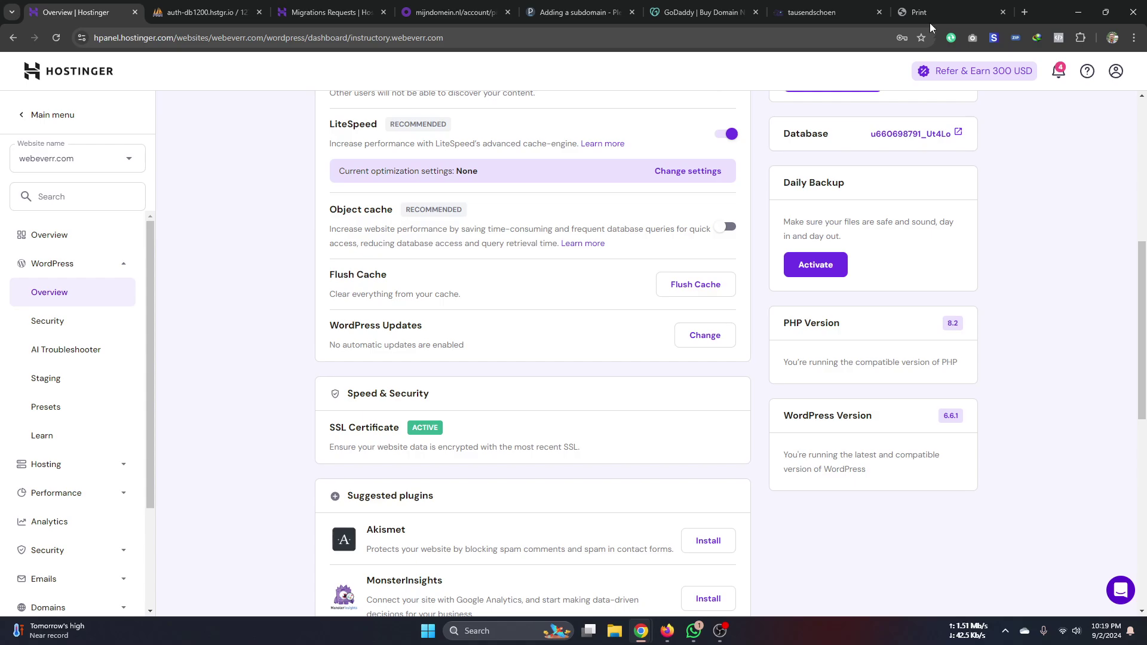
- Expand the Website section in the hPanel sidebar to list Auto Installer and Migrate Website
{"action": "mouse_move", "coordinate": [932, 14]}
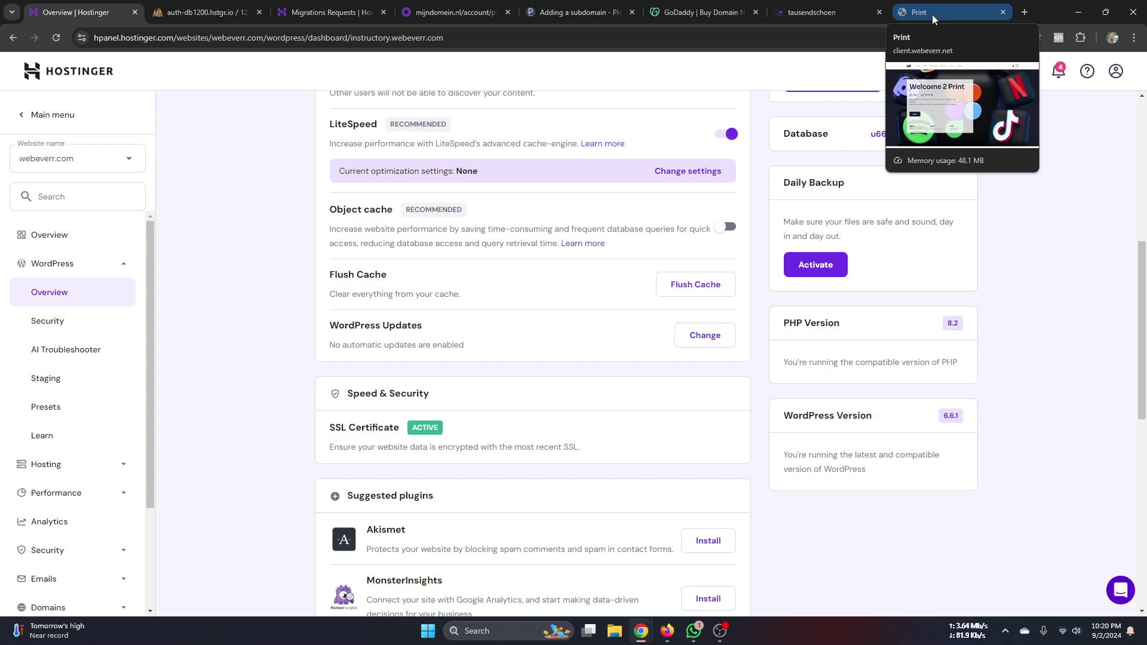
{"action": "scroll", "coordinate": [72, 511], "scroll_direction": "down", "scroll_amount": 1}
{"action": "scroll", "coordinate": [71, 510], "scroll_direction": "down", "scroll_amount": 2}
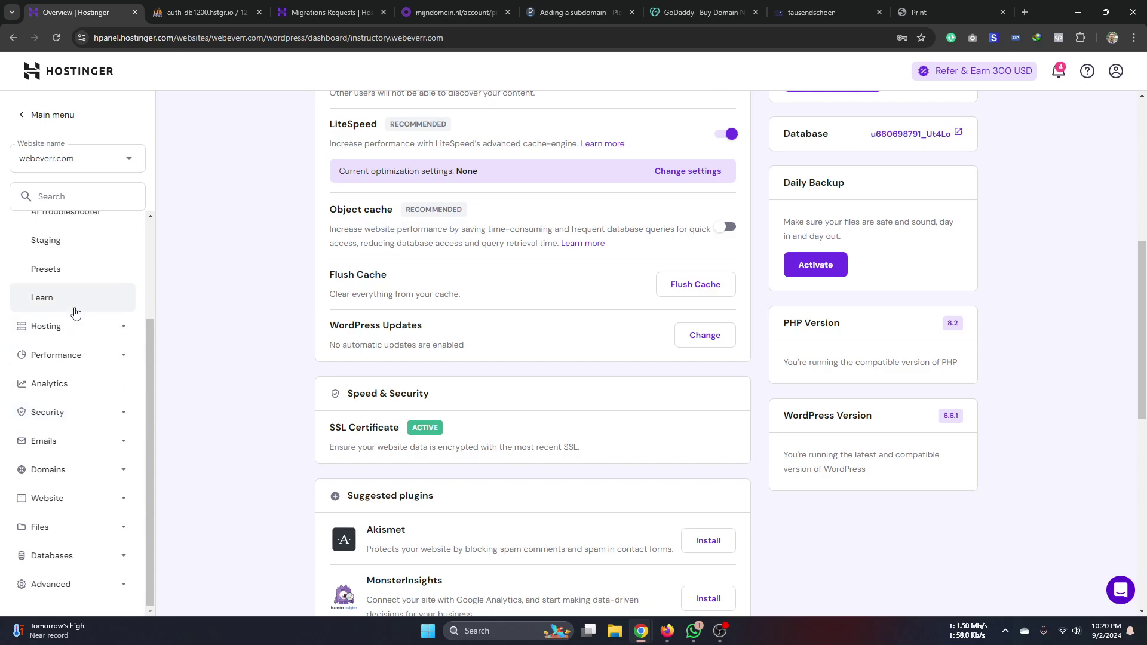
{"action": "scroll", "coordinate": [76, 312], "scroll_direction": "up", "scroll_amount": 2}
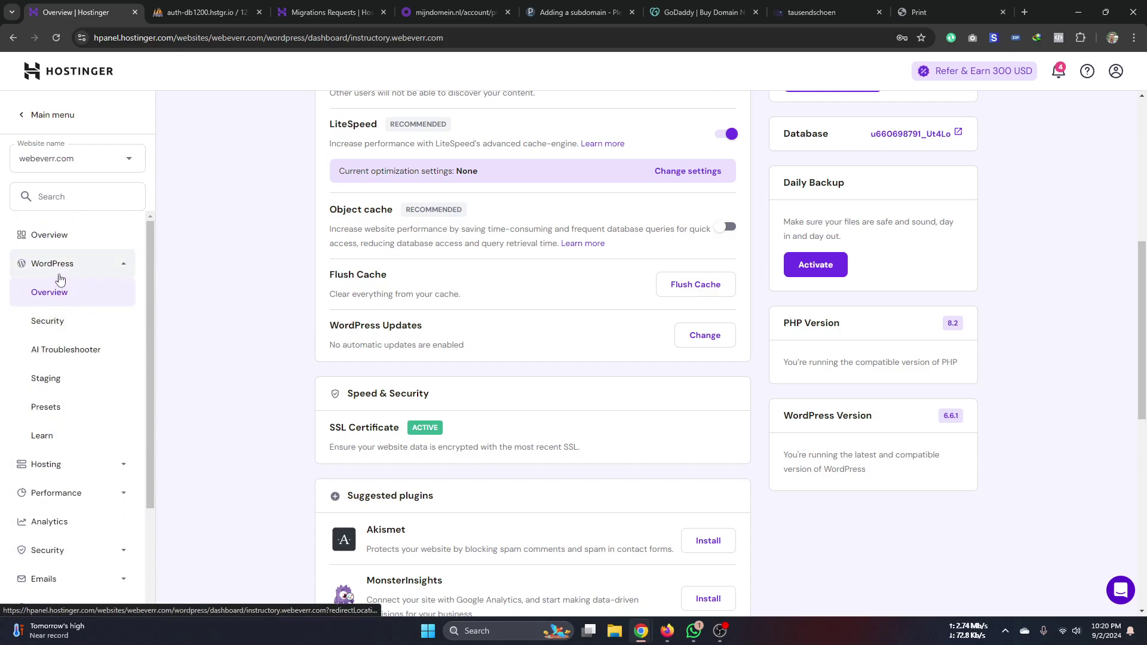
{"action": "scroll", "coordinate": [59, 389], "scroll_direction": "down", "scroll_amount": 2}
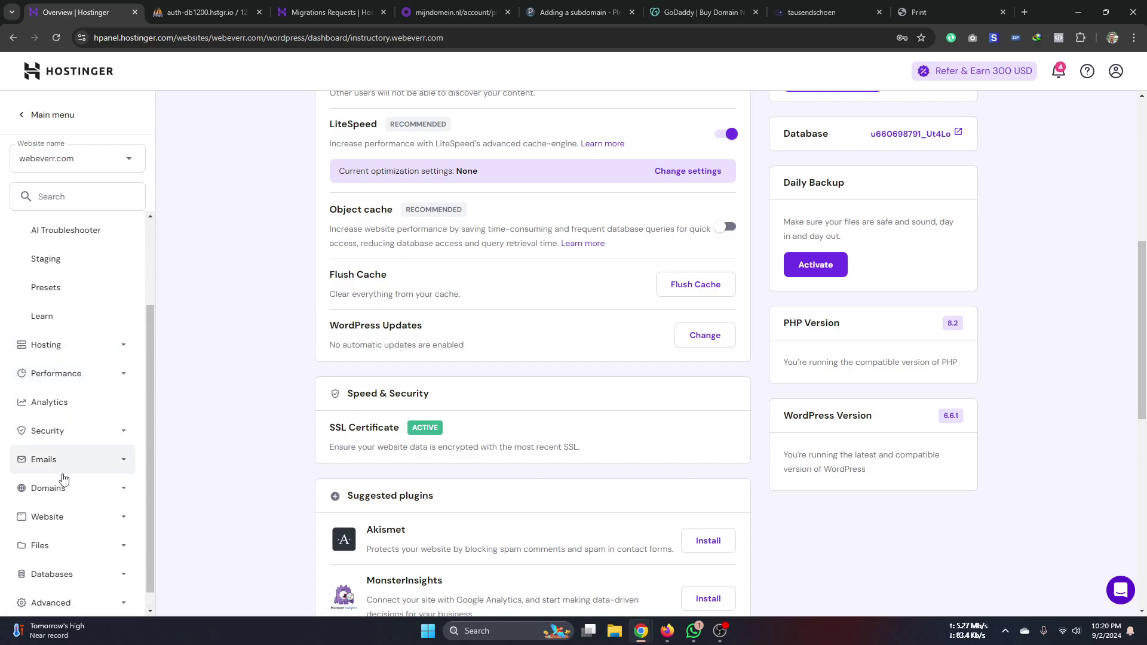
{"action": "left_click", "coordinate": [67, 502]}
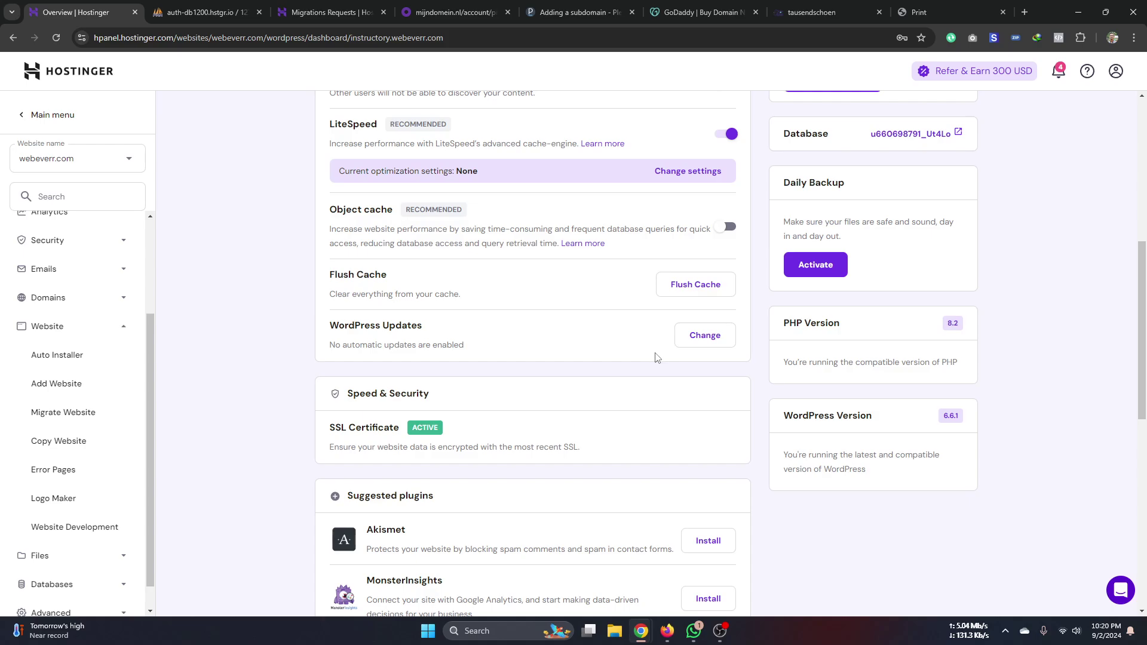
- Scroll the WordPress Overview to the Database card and open the site's database
{"action": "scroll", "coordinate": [656, 358], "scroll_direction": "up", "scroll_amount": 7}
{"action": "scroll", "coordinate": [645, 366], "scroll_direction": "down", "scroll_amount": 6}
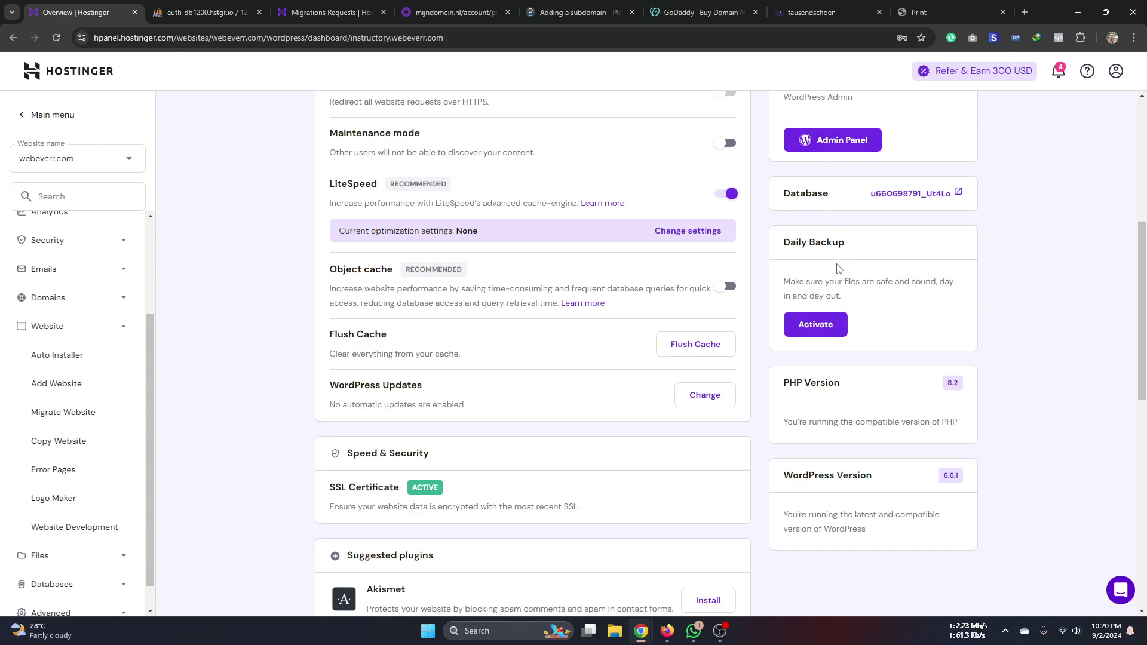
{"action": "scroll", "coordinate": [715, 298], "scroll_direction": "up", "scroll_amount": 2}
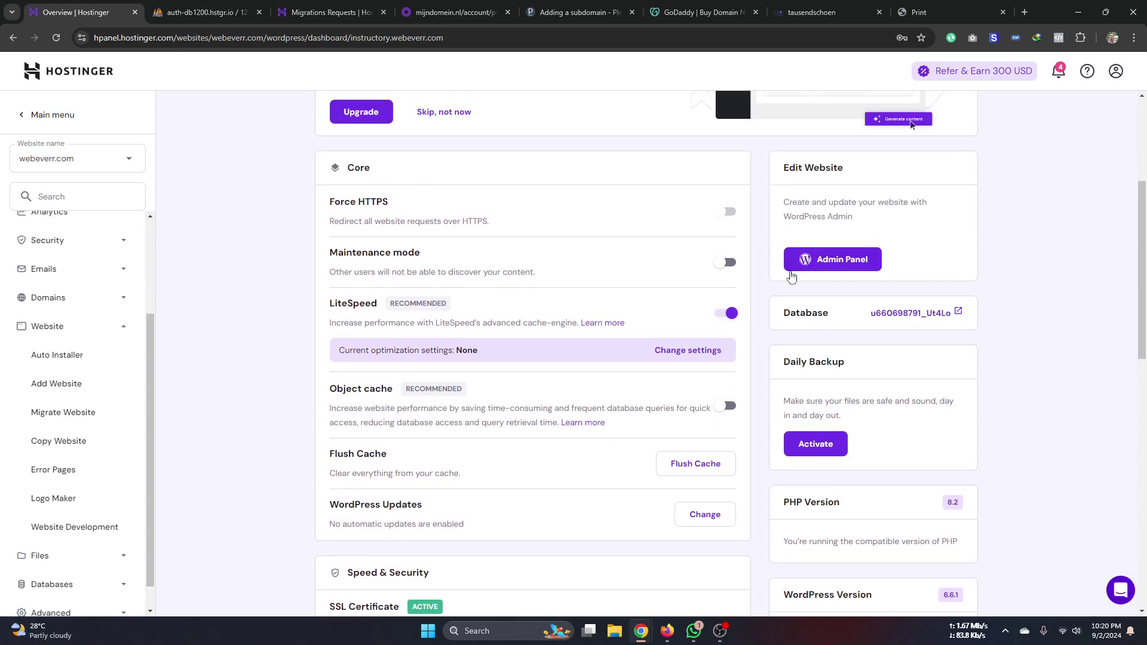
{"action": "left_click", "coordinate": [914, 321]}
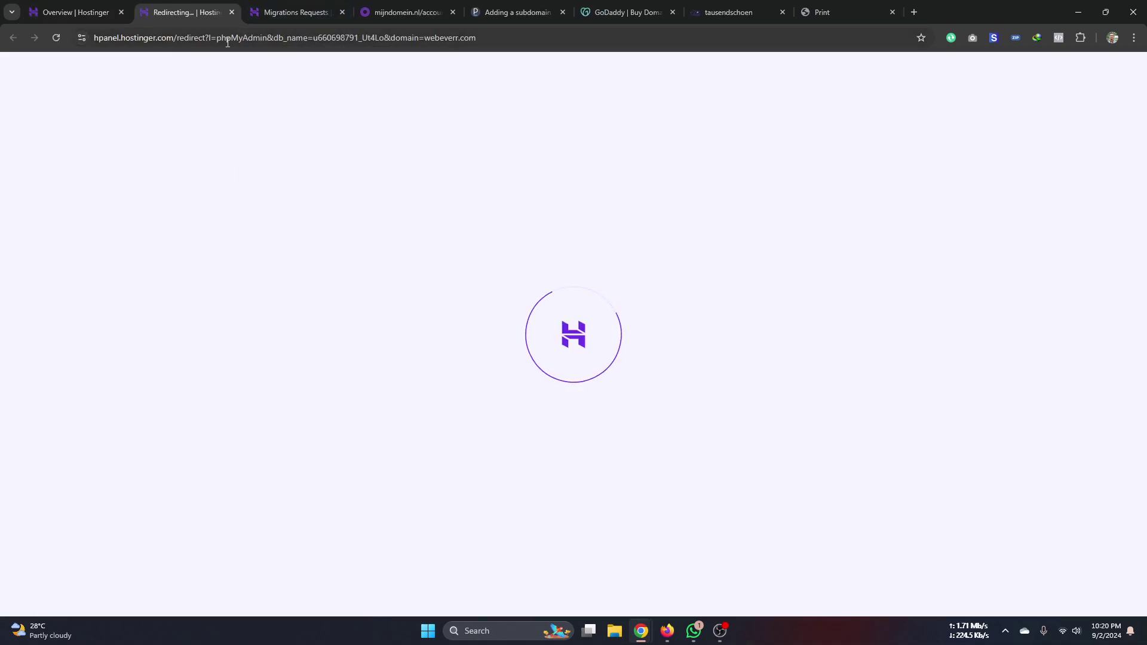
- Wait for the redirect to load phpMyAdmin's Structure page with the 14 wp_ tables
{"action": "left_click", "coordinate": [282, 17]}
{"action": "left_click", "coordinate": [179, 12]}
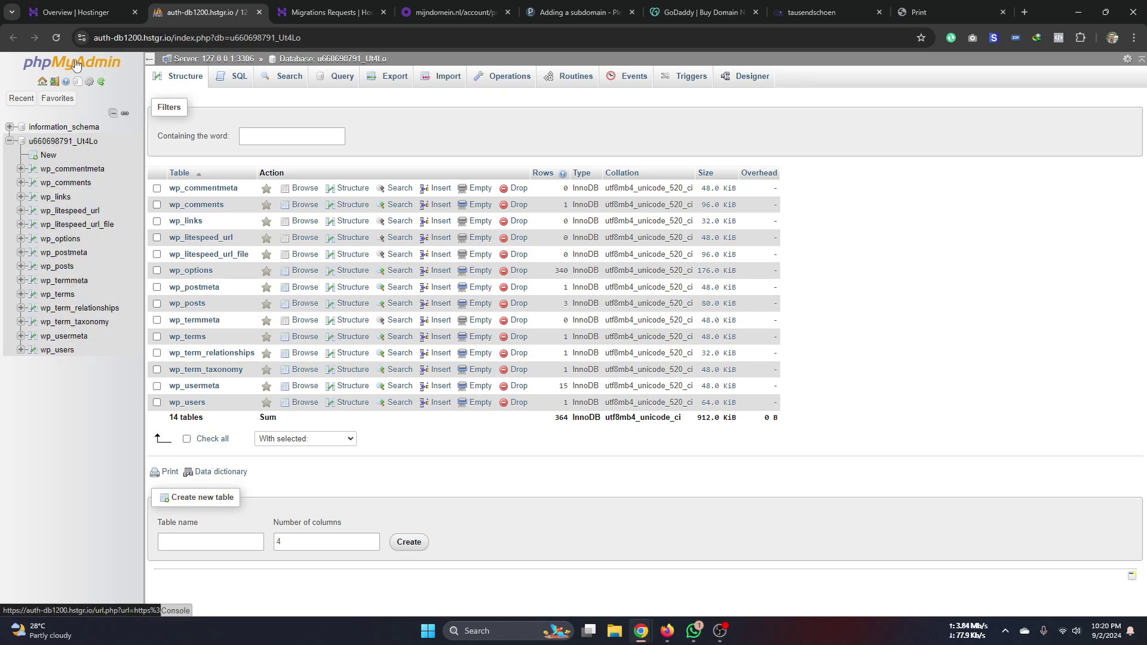
- Return to the Overview tab and scroll through webeverr.com's WordPress settings
{"action": "left_click", "coordinate": [83, 12]}
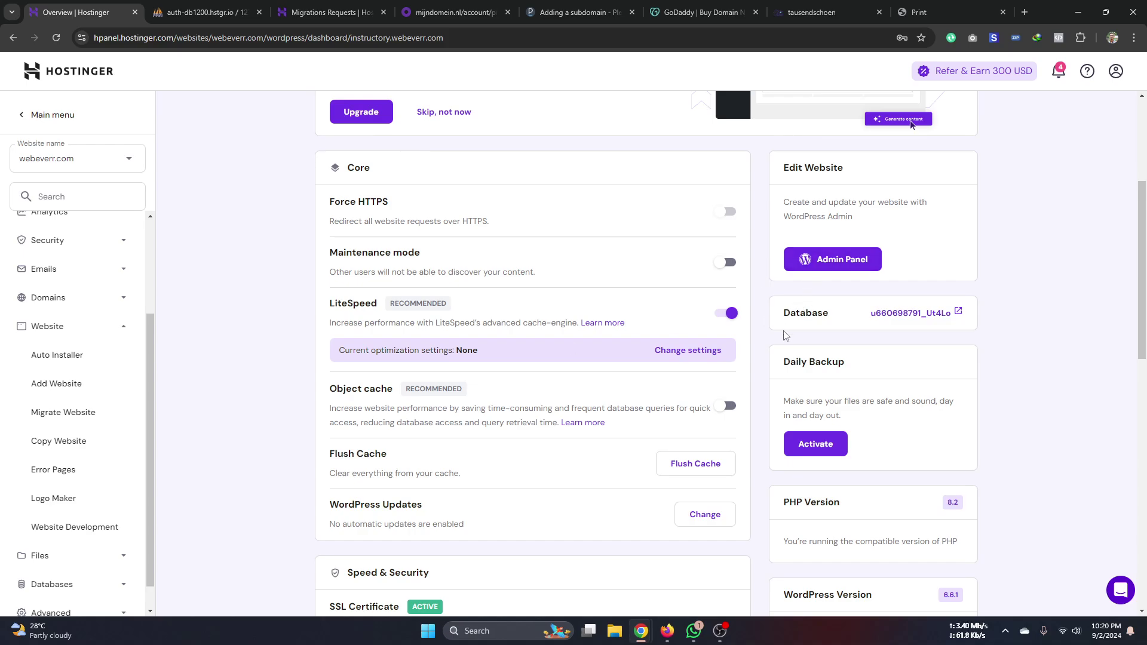
{"action": "scroll", "coordinate": [528, 443], "scroll_direction": "down", "scroll_amount": 2}
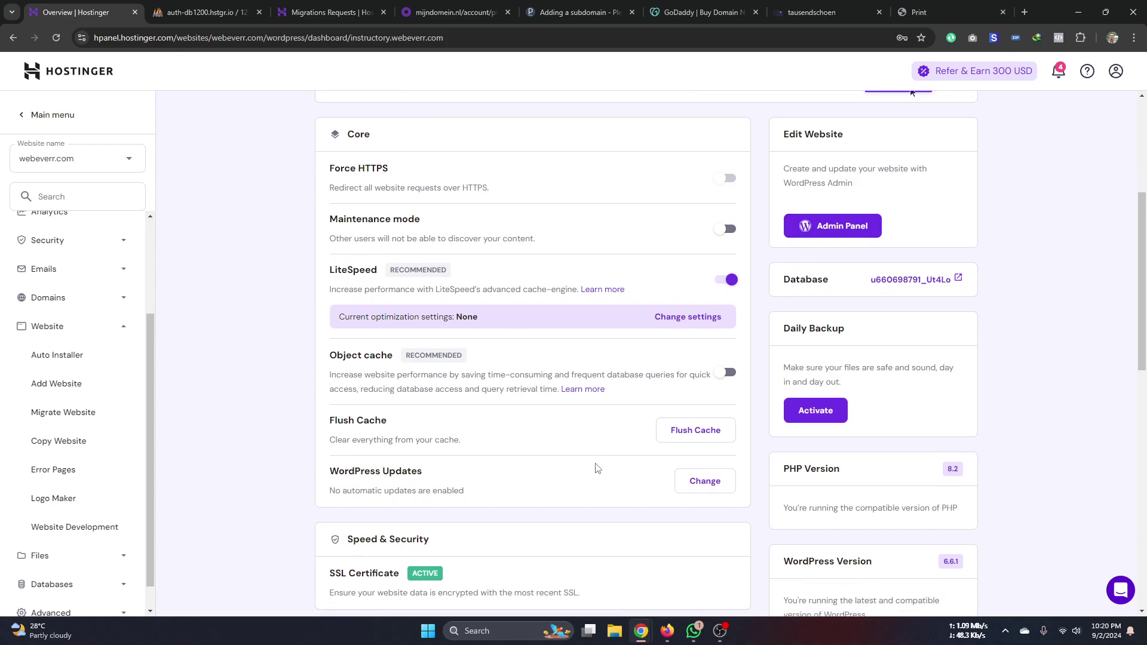
{"action": "scroll", "coordinate": [614, 463], "scroll_direction": "down", "scroll_amount": 3}
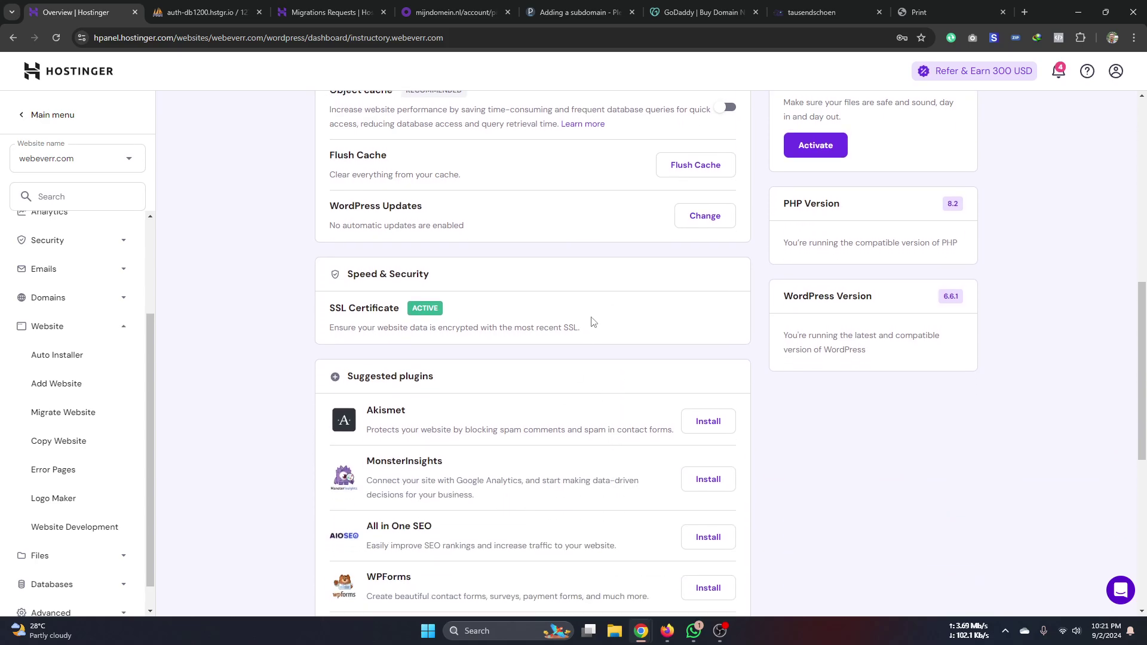
{"action": "scroll", "coordinate": [756, 444], "scroll_direction": "down", "scroll_amount": 7}
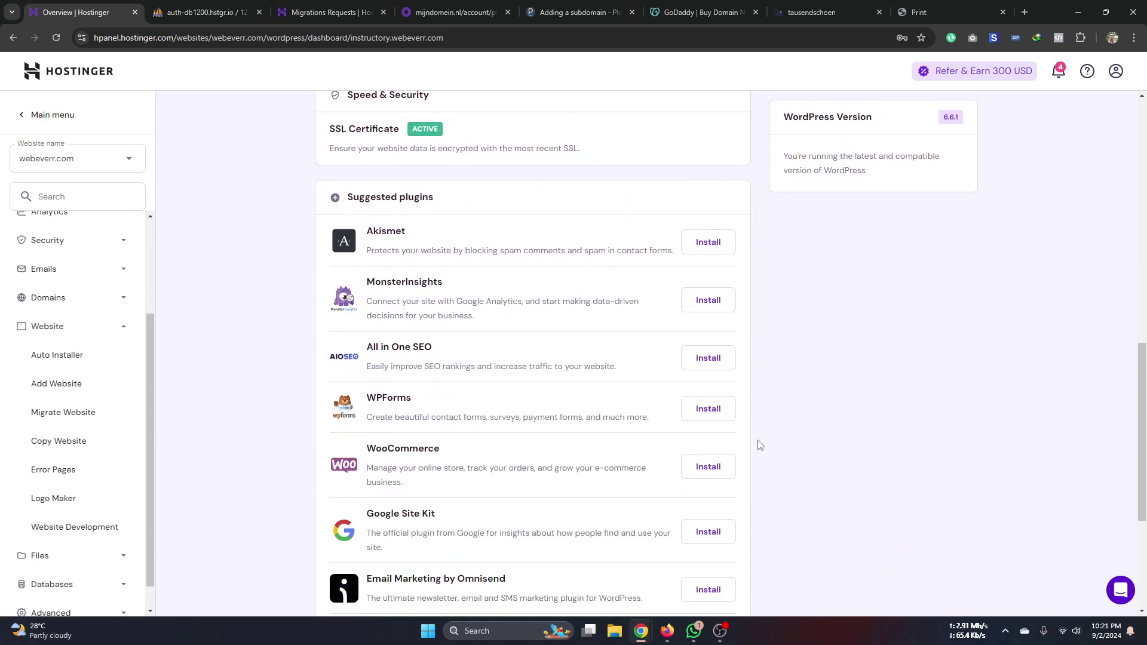
{"action": "scroll", "coordinate": [751, 480], "scroll_direction": "up", "scroll_amount": 10}
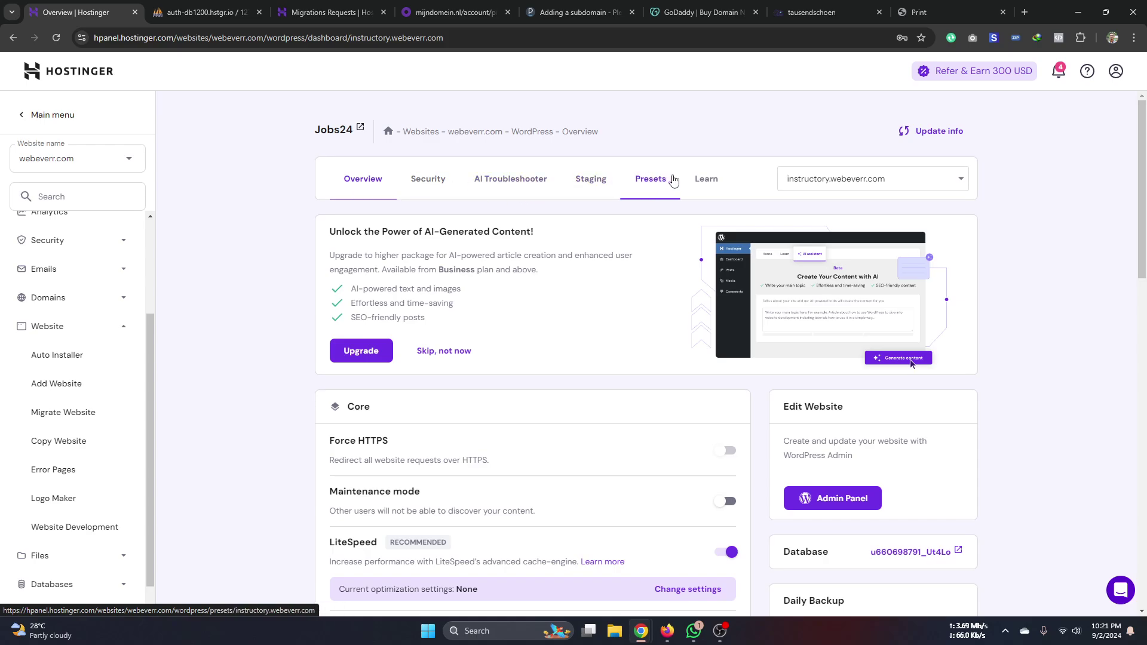
- Scroll through the suggested plugins, then expand the Files section of the sidebar
{"action": "scroll", "coordinate": [454, 347], "scroll_direction": "down", "scroll_amount": 3}
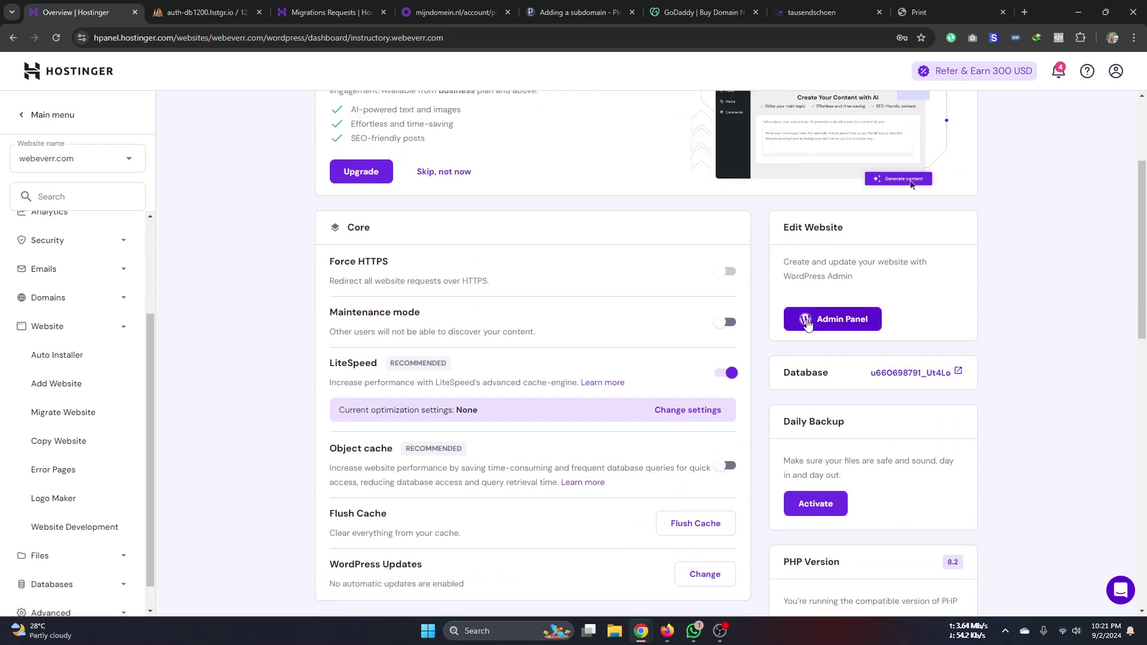
{"action": "scroll", "coordinate": [825, 436], "scroll_direction": "down", "scroll_amount": 2}
{"action": "scroll", "coordinate": [825, 440], "scroll_direction": "down", "scroll_amount": 6}
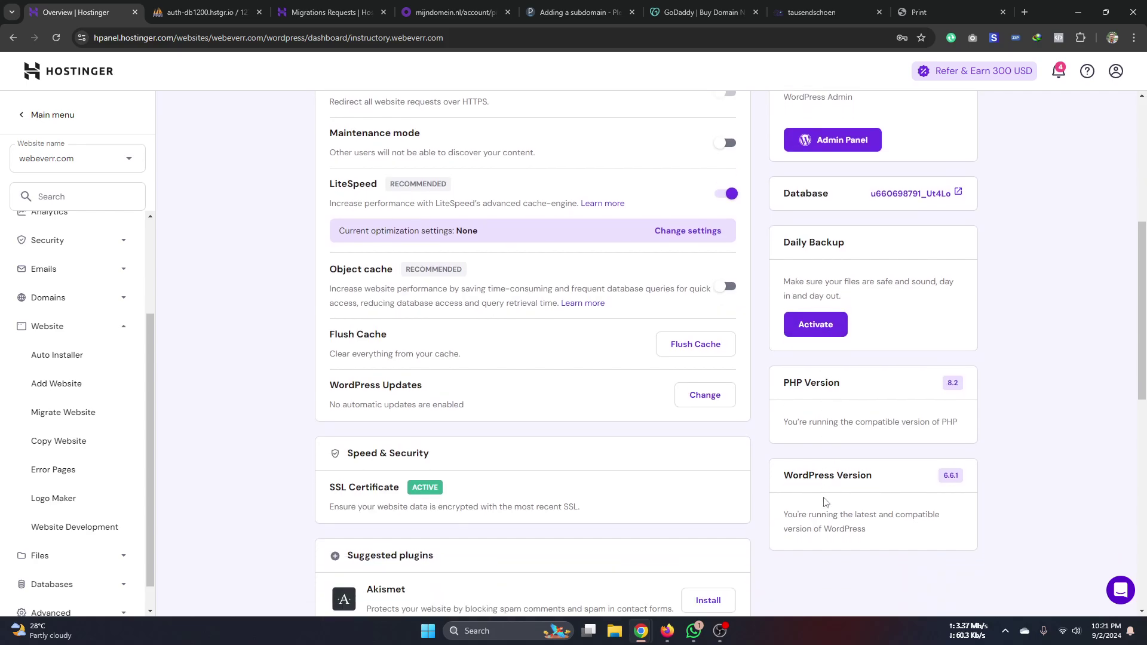
{"action": "scroll", "coordinate": [503, 397], "scroll_direction": "down", "scroll_amount": 5}
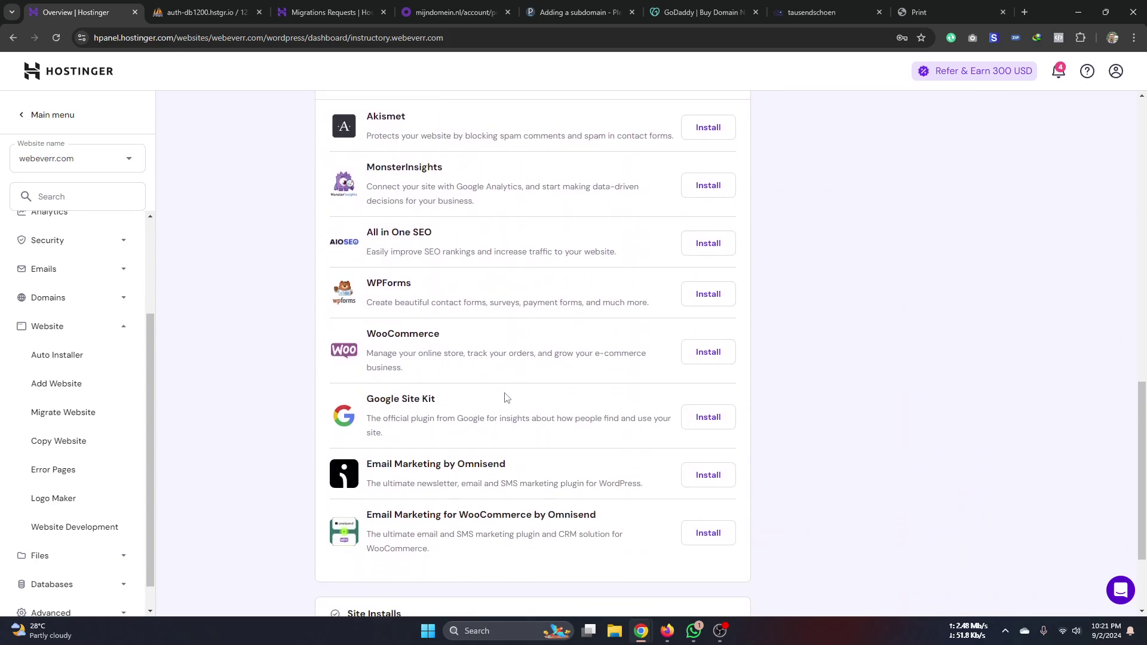
{"action": "scroll", "coordinate": [501, 398], "scroll_direction": "up", "scroll_amount": 8}
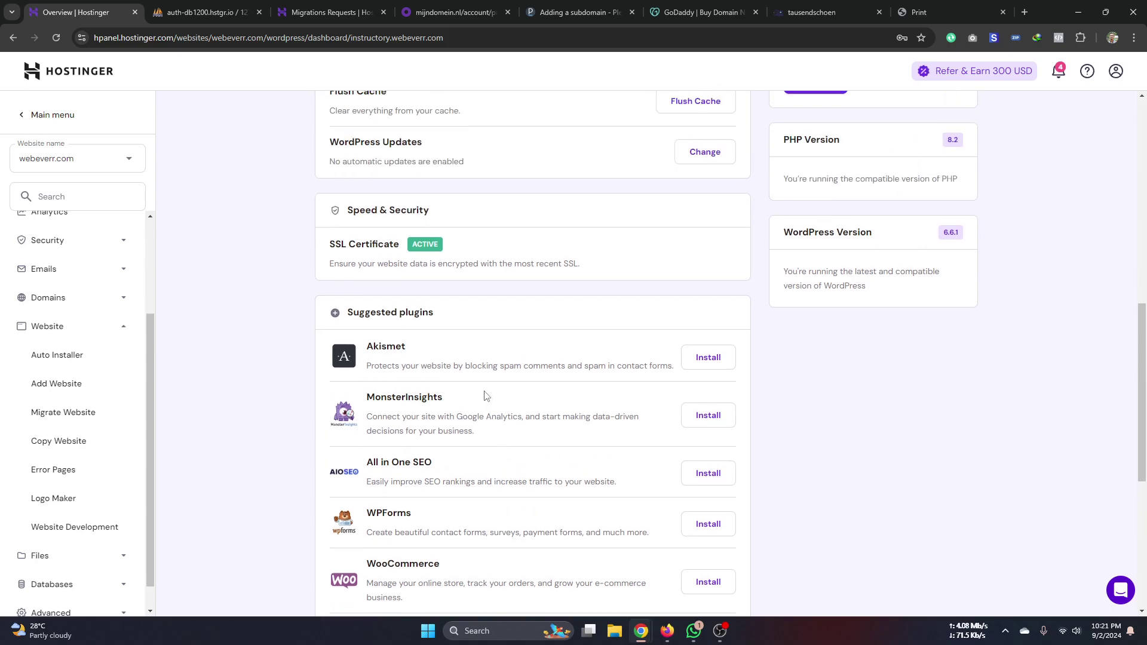
{"action": "scroll", "coordinate": [459, 332], "scroll_direction": "up", "scroll_amount": 4}
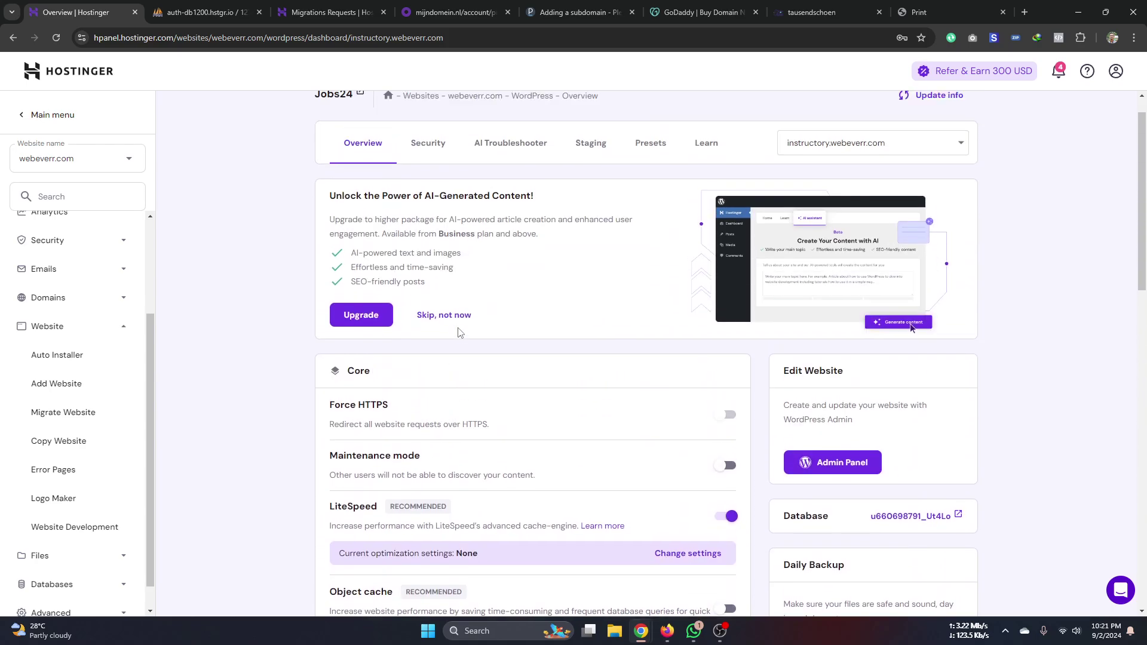
{"action": "scroll", "coordinate": [90, 452], "scroll_direction": "down", "scroll_amount": 1}
{"action": "left_click", "coordinate": [56, 526]}
- Open public_html/instructory in the File Browser to list its WordPress files, then switch back to phpMyAdmin
{"action": "left_click", "coordinate": [77, 452]}
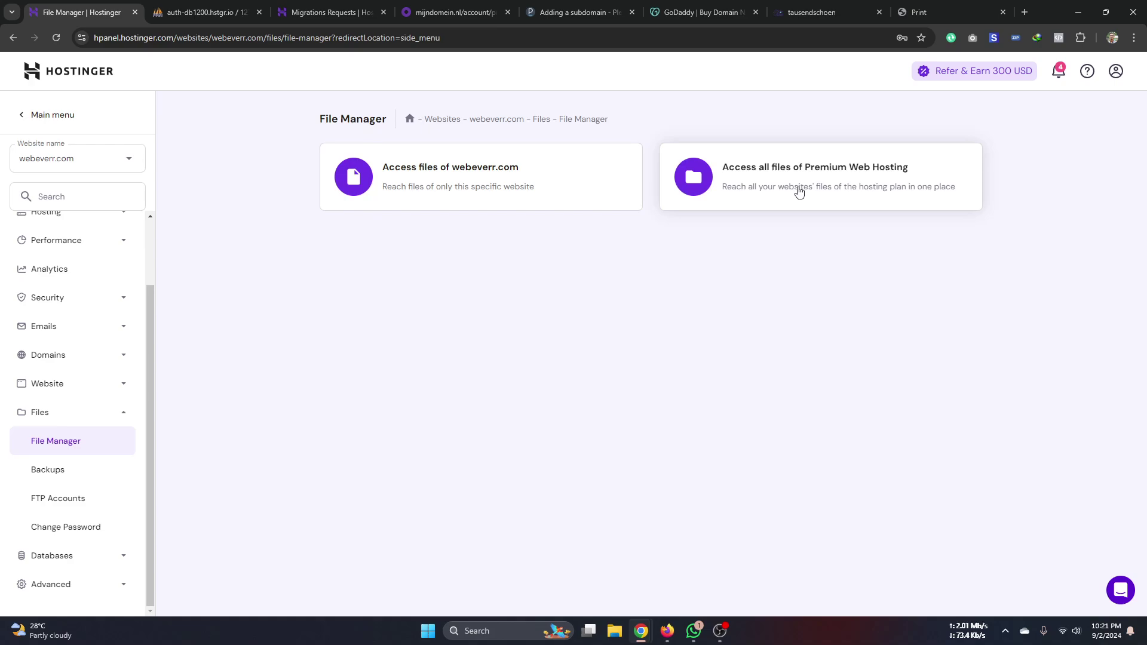
{"action": "left_click", "coordinate": [768, 196]}
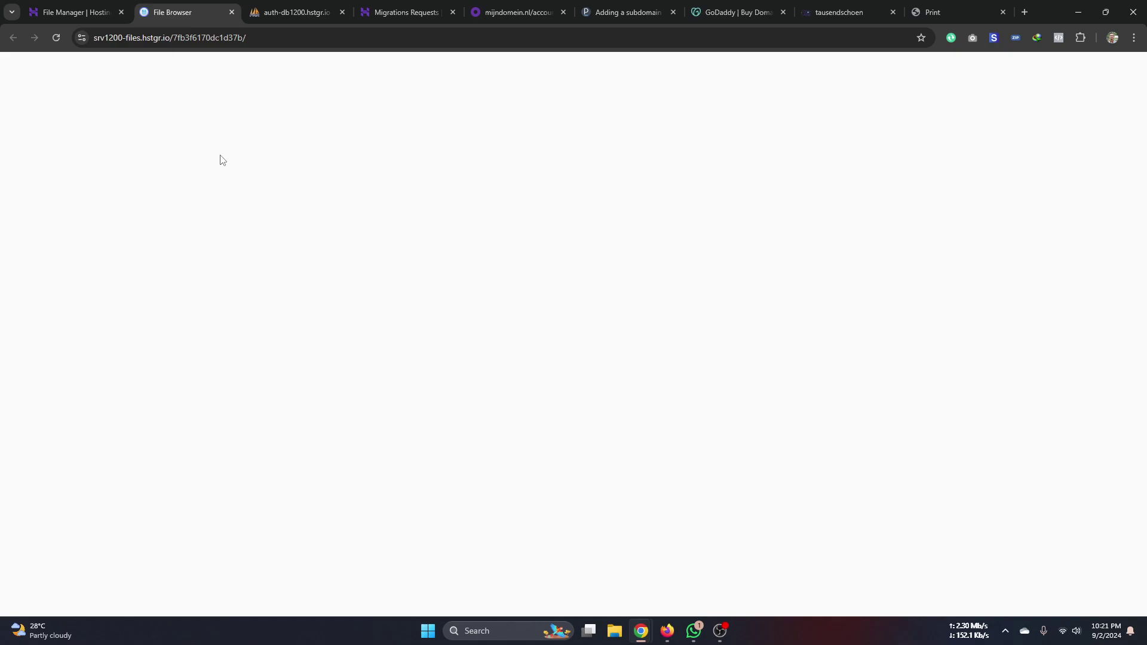
{"action": "left_click", "coordinate": [245, 161]}
{"action": "double_click", "coordinate": [245, 161]}
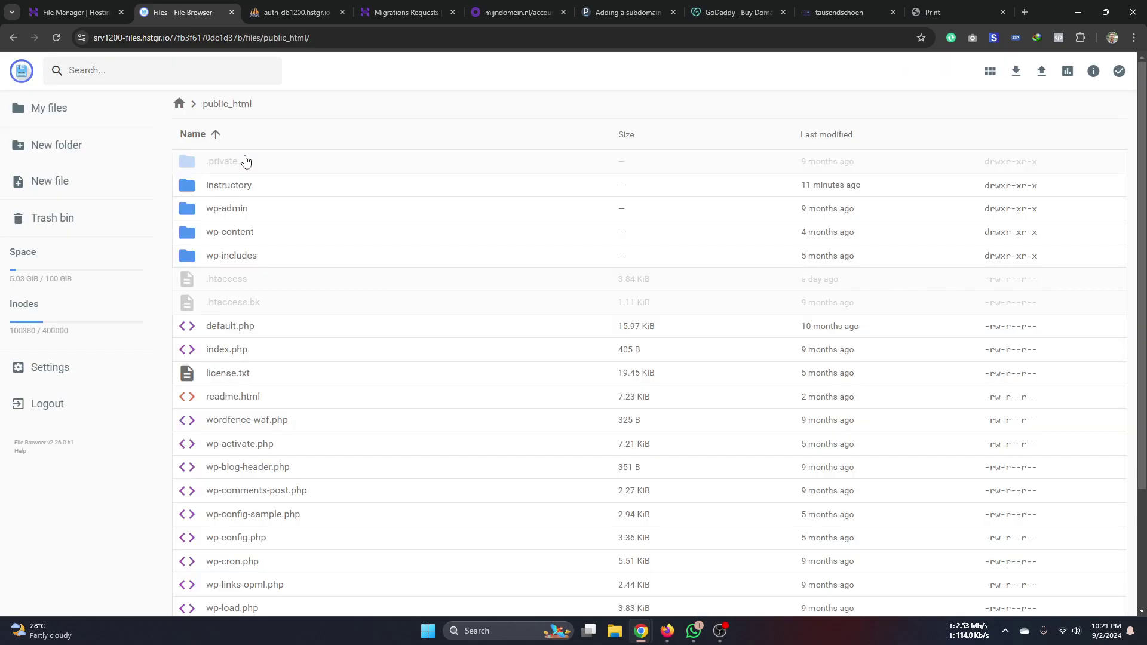
{"action": "left_click", "coordinate": [239, 194]}
{"action": "double_click", "coordinate": [241, 193]}
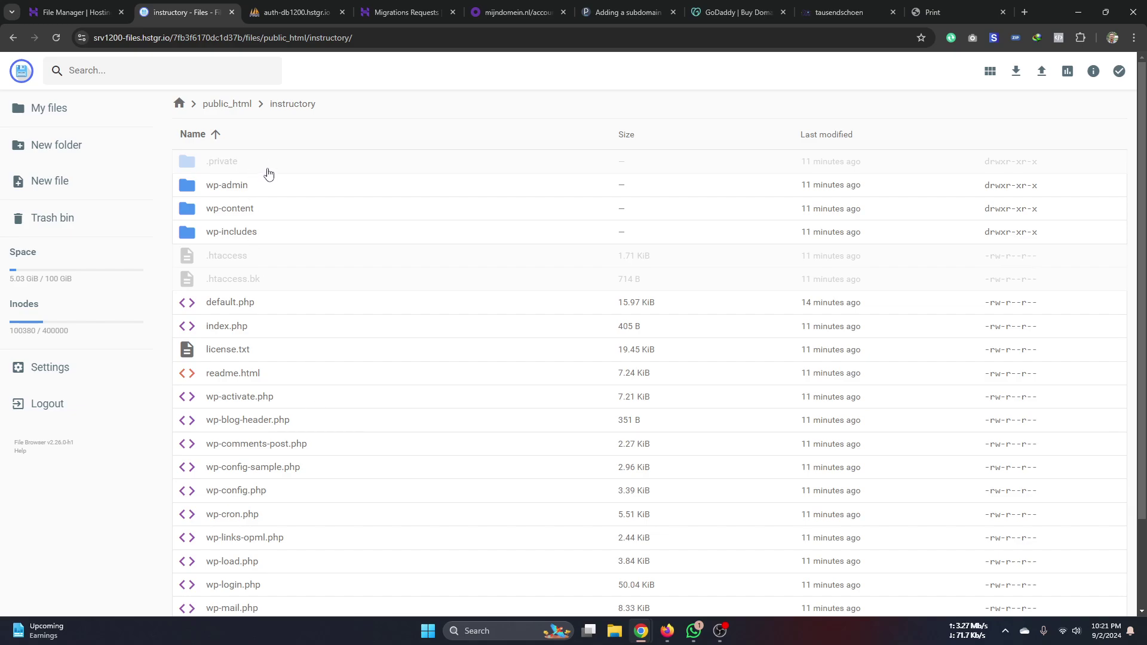
{"action": "mouse_move", "coordinate": [674, 638]}
{"action": "left_click", "coordinate": [296, 12]}
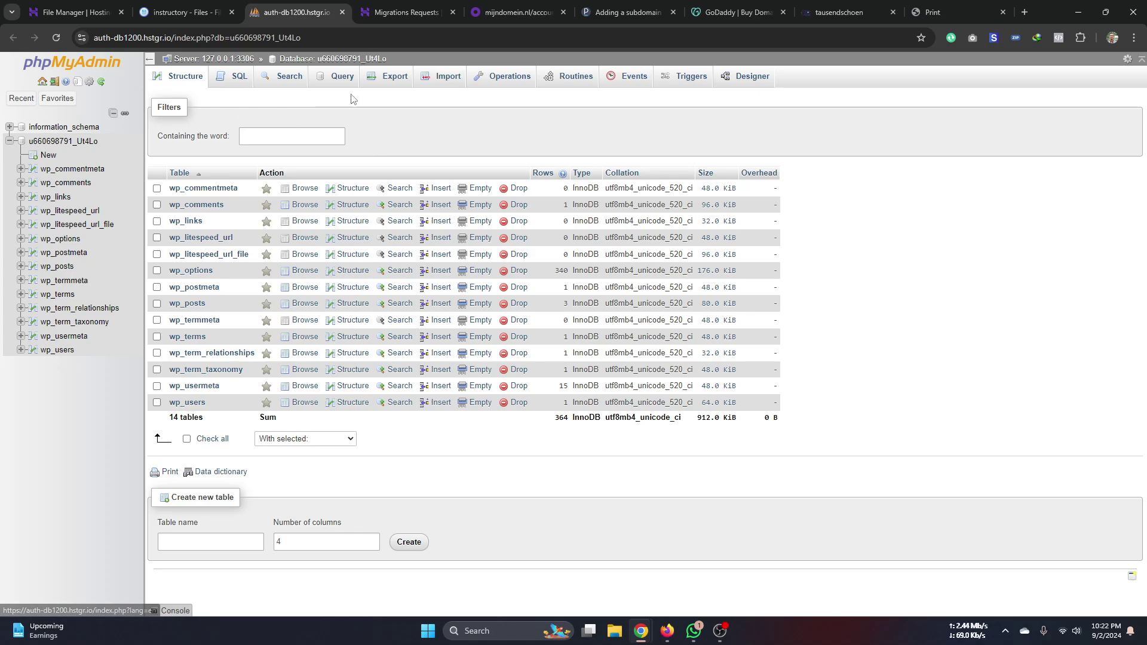
- Export the site database as an SQL file, then return to the instructory folder listing
{"action": "left_click", "coordinate": [398, 81]}
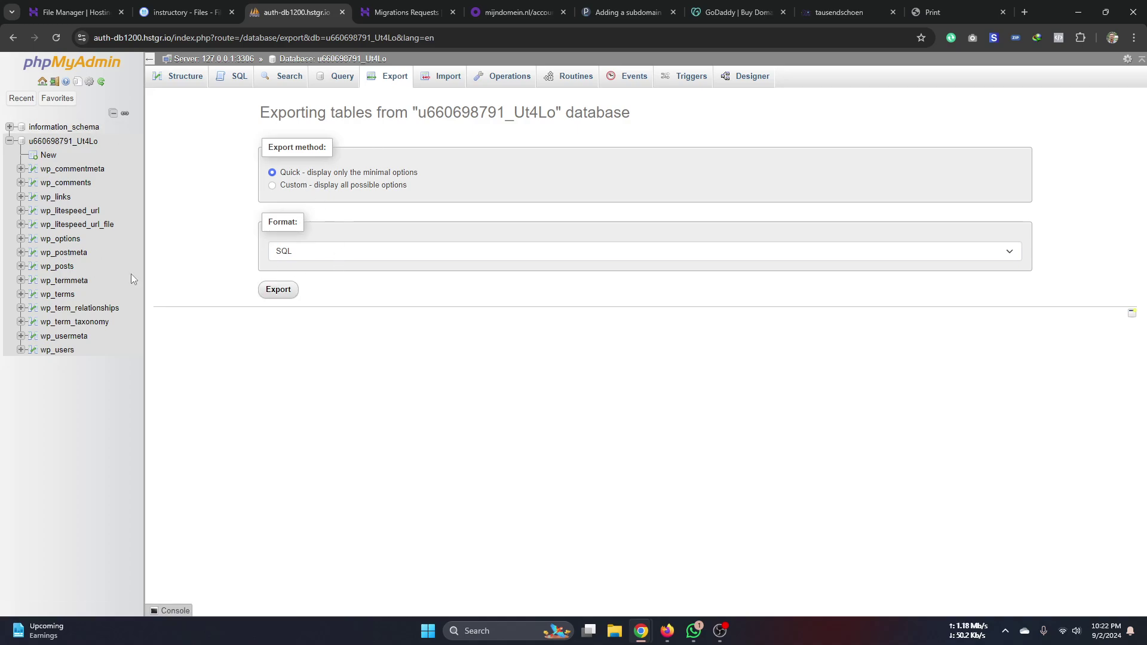
{"action": "left_click", "coordinate": [316, 253]}
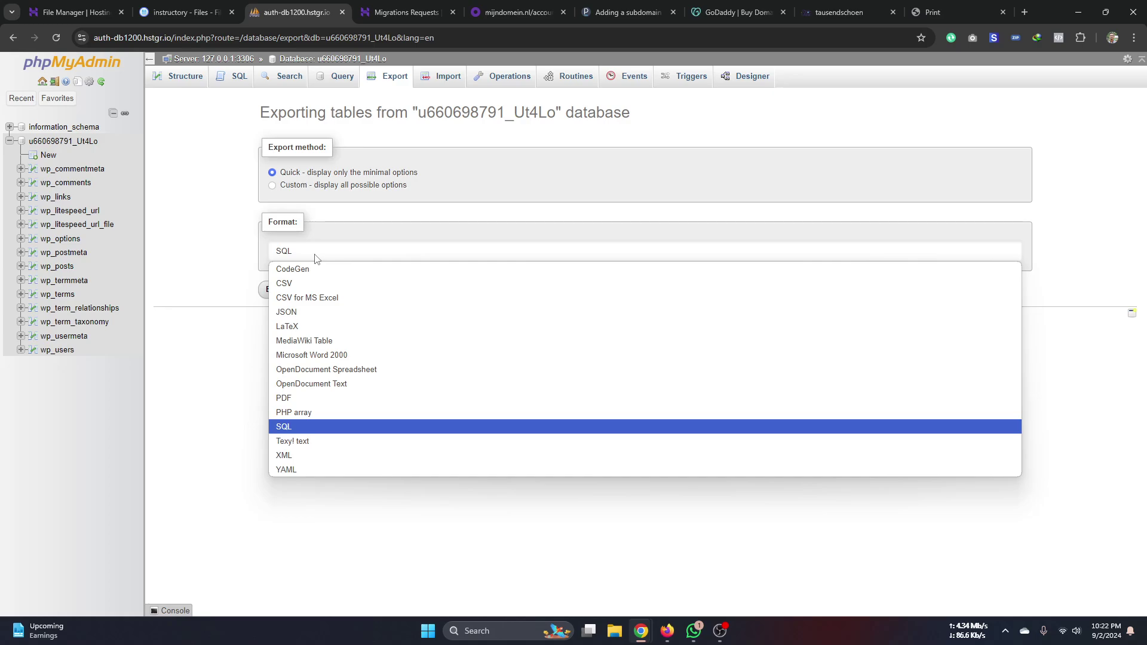
{"action": "left_click", "coordinate": [335, 428]}
{"action": "left_click", "coordinate": [279, 290]}
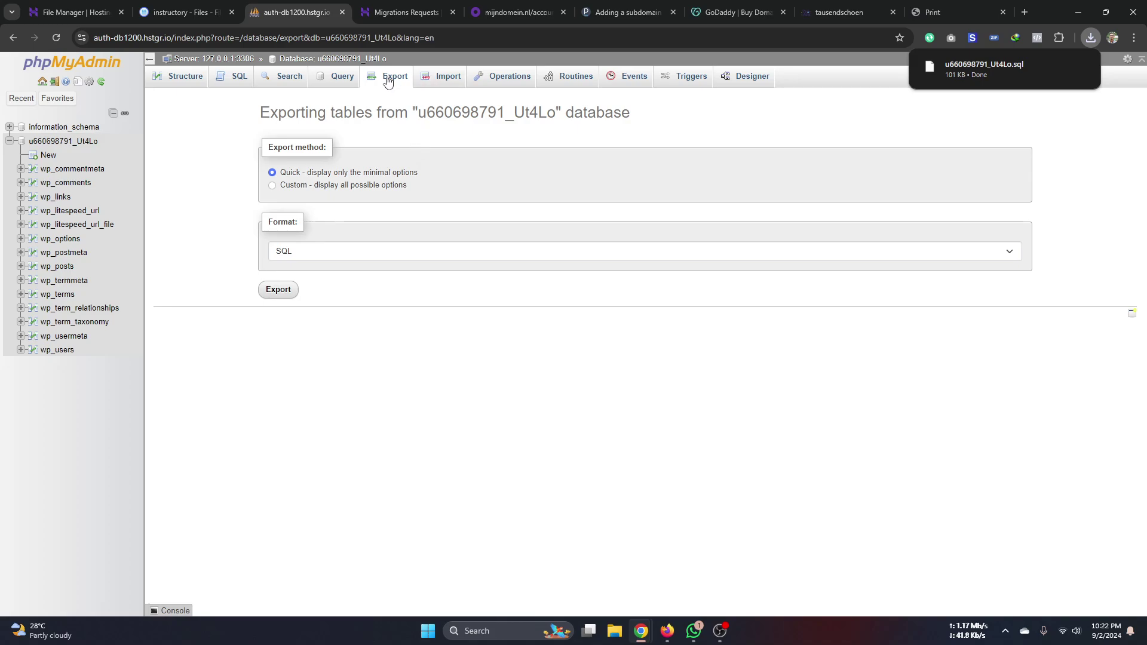
{"action": "left_click", "coordinate": [179, 12]}
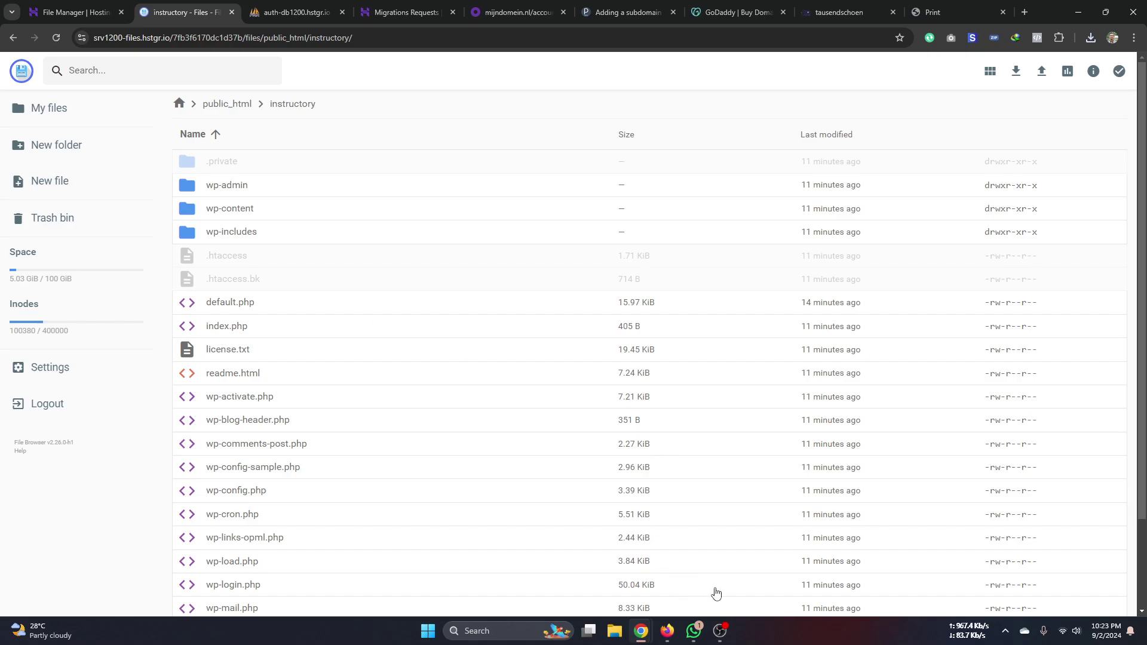
{"action": "left_click", "coordinate": [778, 634]}
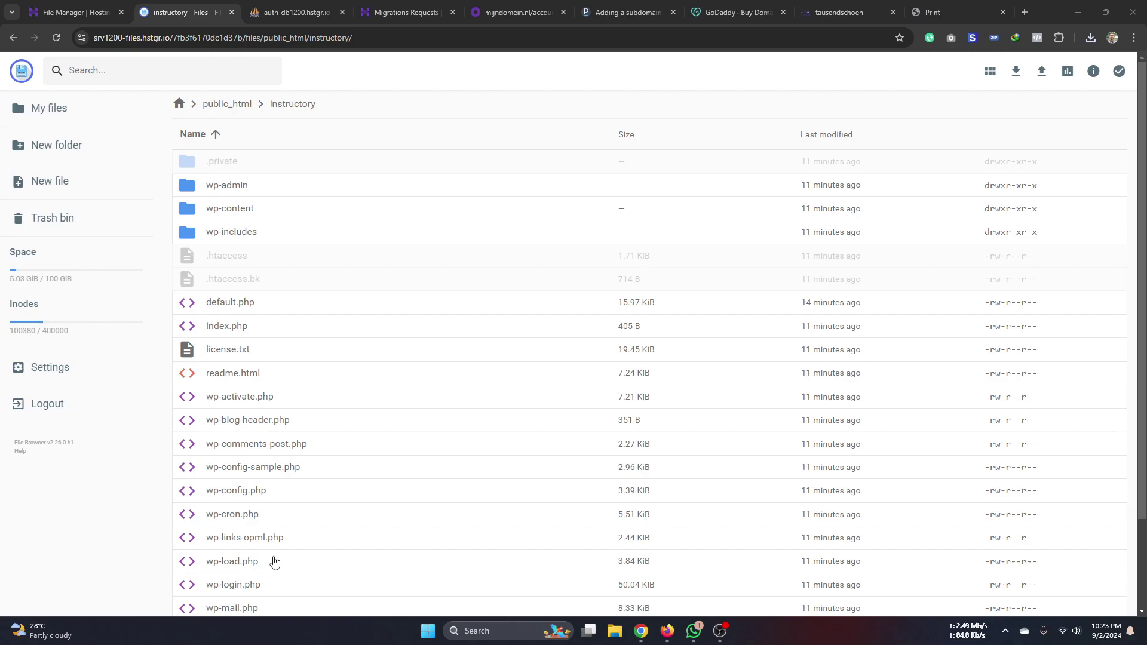
{"action": "left_click", "coordinate": [1079, 12]}
{"action": "left_click", "coordinate": [1078, 12]}
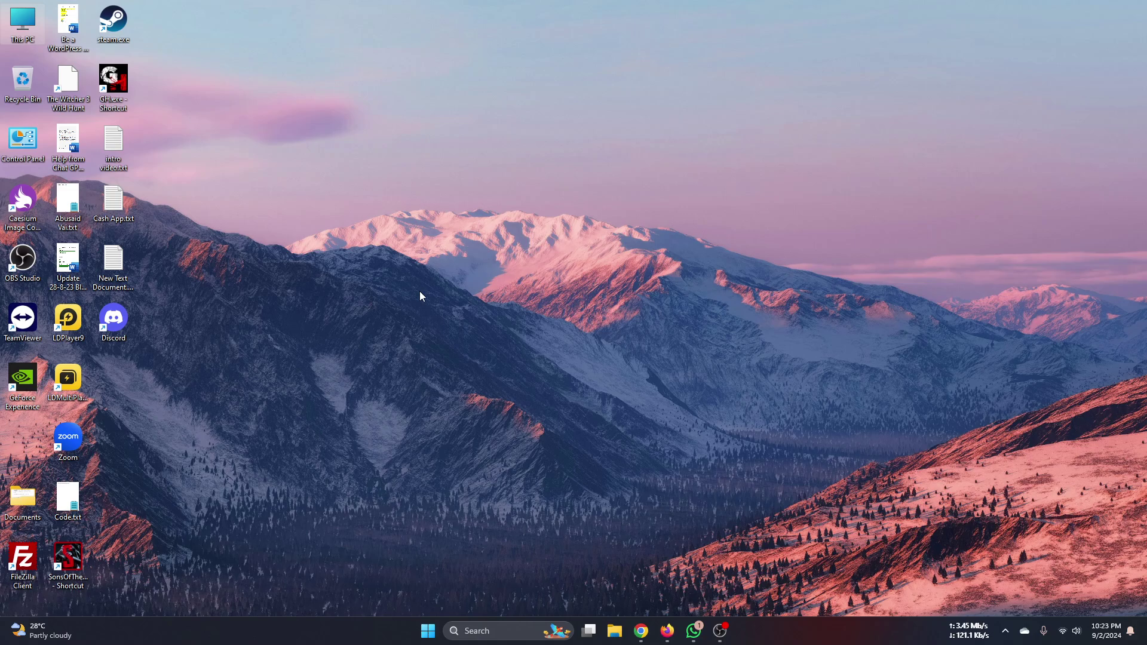
{"action": "left_click", "coordinate": [667, 630]}
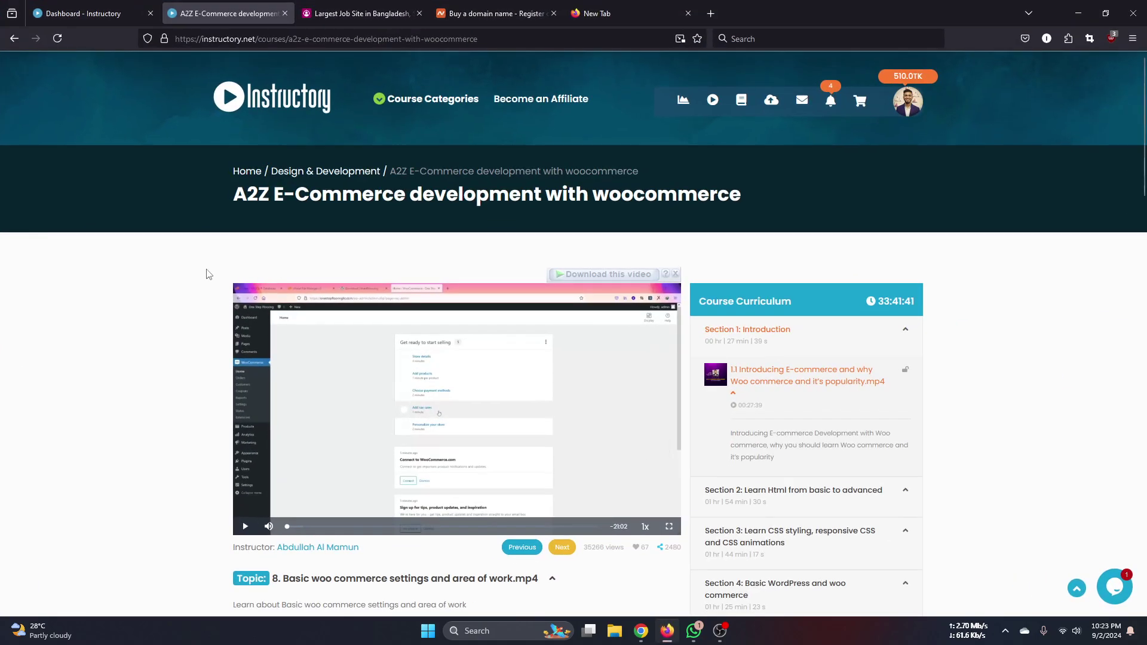
{"action": "mouse_move", "coordinate": [643, 629]}
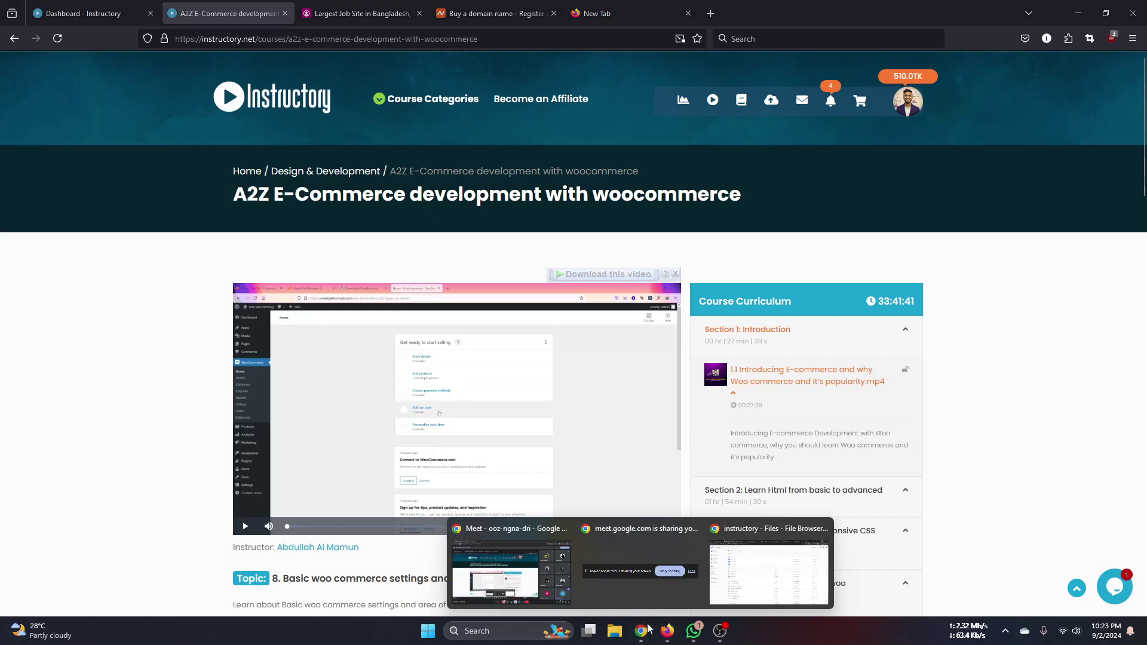
{"action": "left_click", "coordinate": [745, 564]}
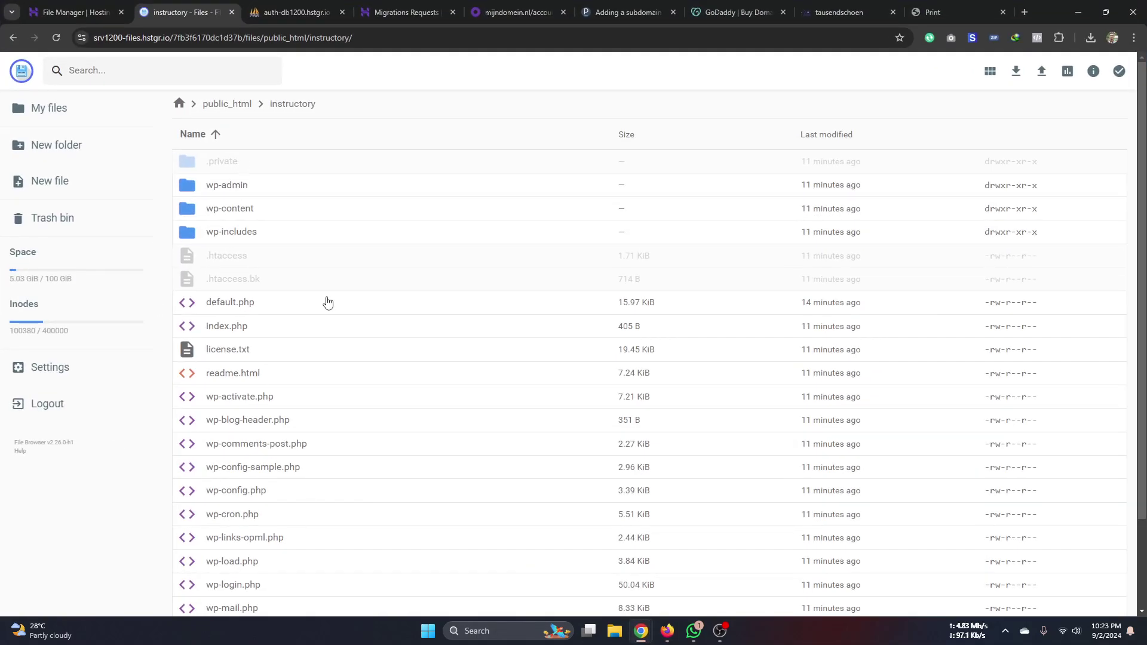
- Select wp-admin and xmlrpc.php in the instructory folder listing
{"action": "left_click", "coordinate": [265, 187]}
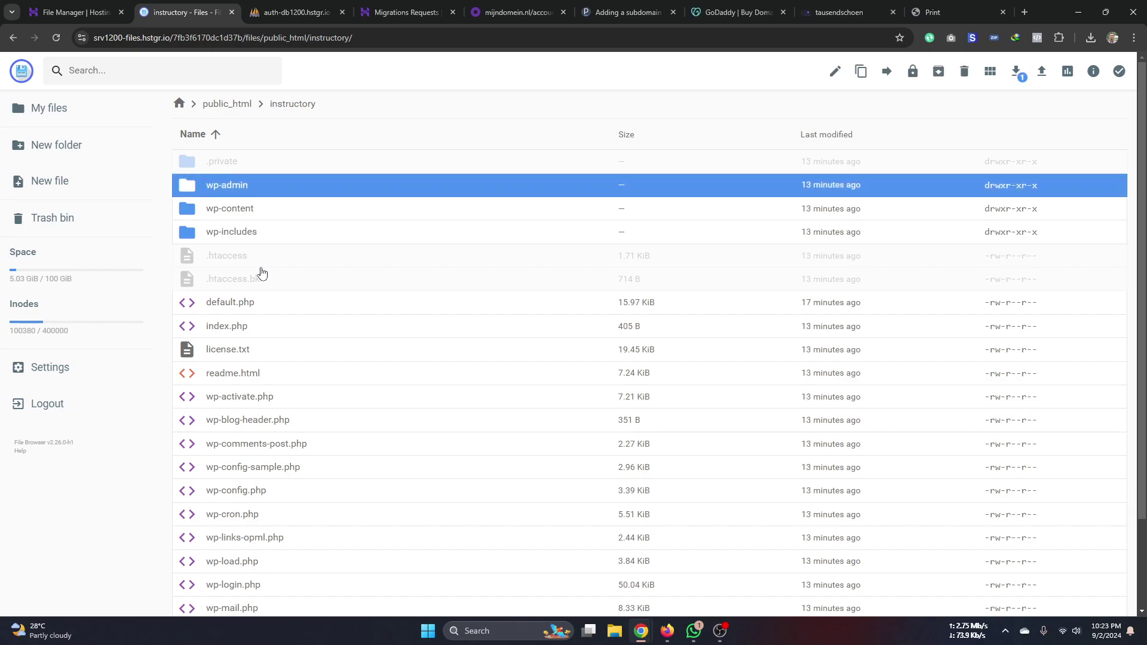
{"action": "scroll", "coordinate": [279, 494], "scroll_direction": "down", "scroll_amount": 2}
{"action": "left_click", "coordinate": [243, 593]}
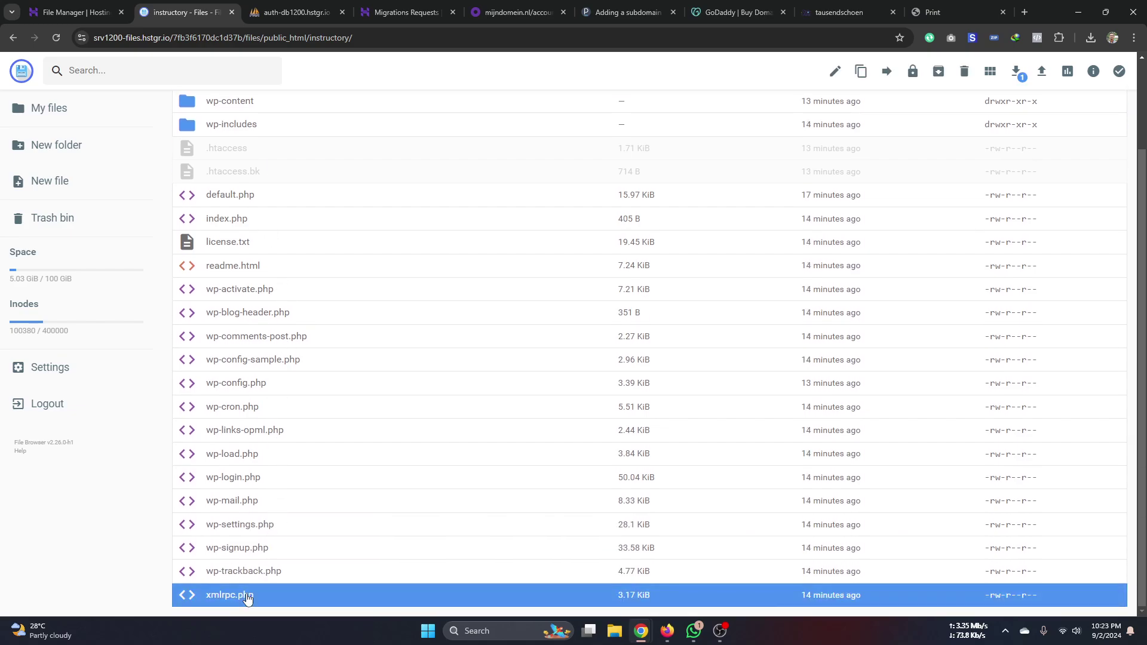
{"action": "scroll", "coordinate": [213, 258], "scroll_direction": "up", "scroll_amount": 2}
{"action": "left_click", "coordinate": [275, 189]}
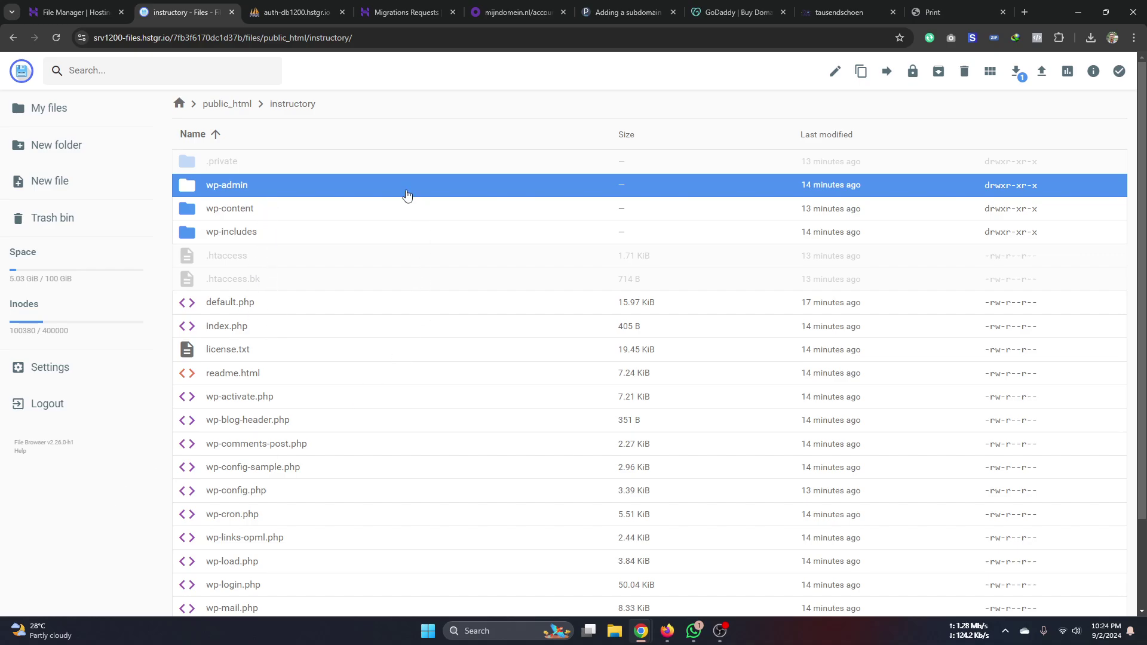
- View wp-admin's actions menu, then find the 101 KB .sql export in Chrome's downloads
{"action": "scroll", "coordinate": [301, 274], "scroll_direction": "down", "scroll_amount": 1}
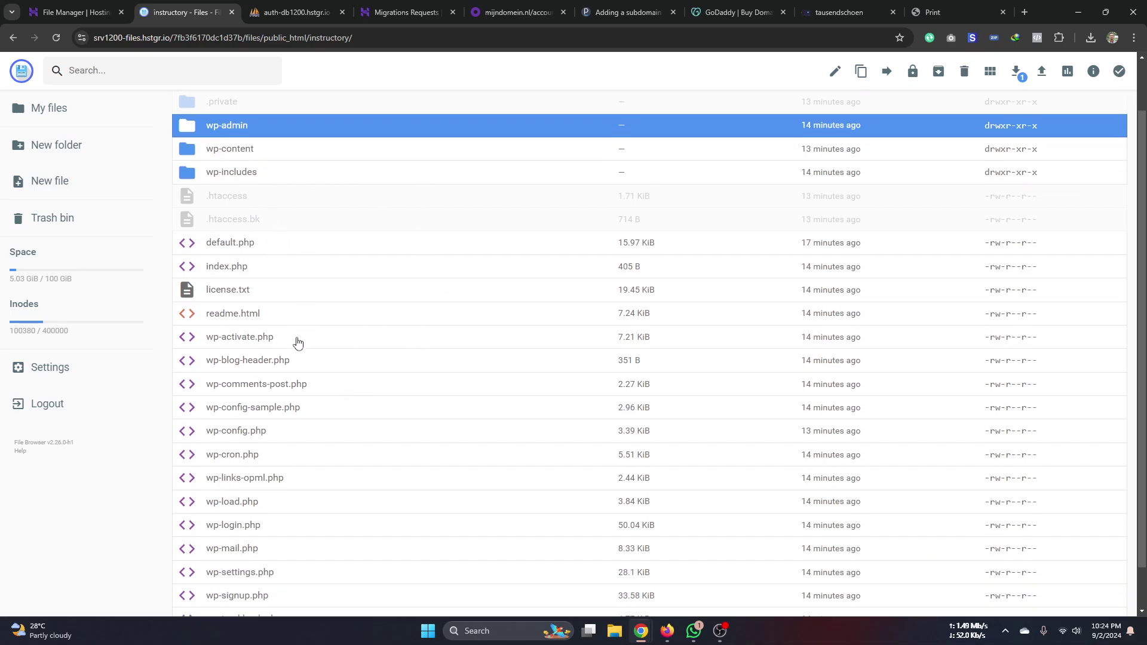
{"action": "right_click", "coordinate": [304, 124]}
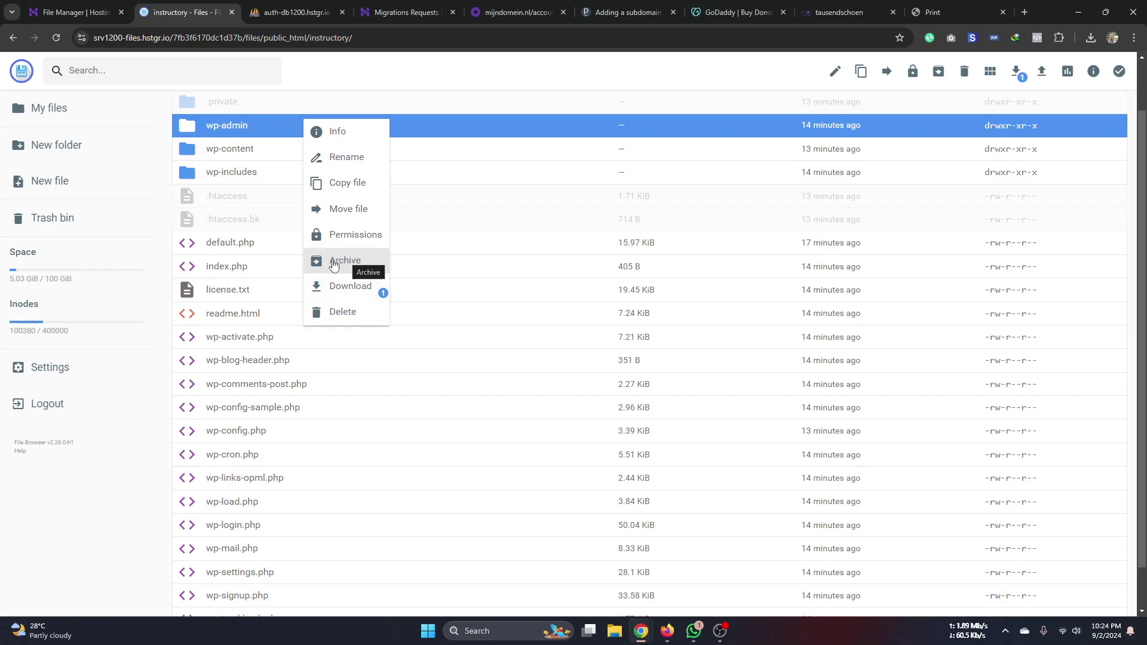
{"action": "left_click", "coordinate": [132, 508]}
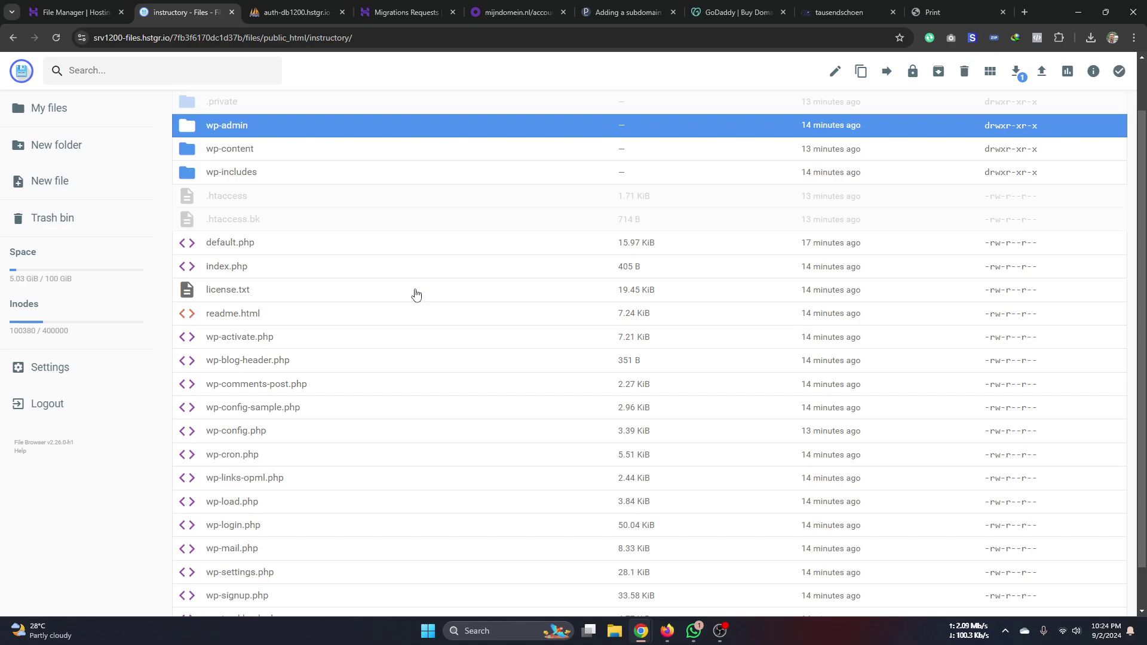
{"action": "left_click", "coordinate": [1091, 38]}
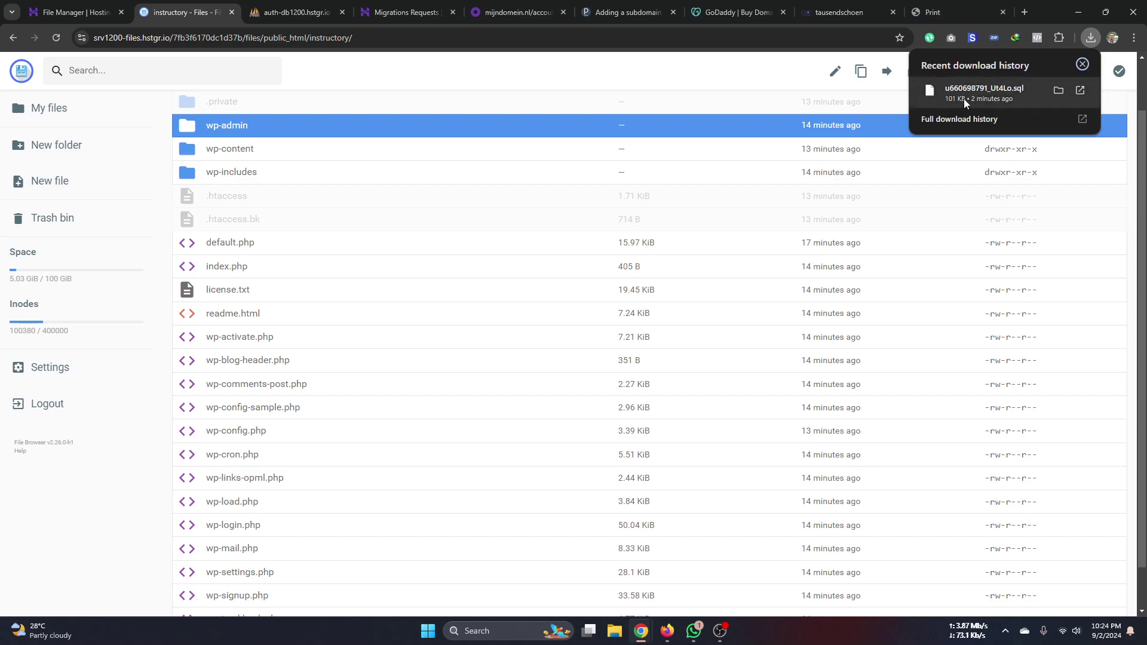
- Open the Import page for the site database in phpMyAdmin
{"action": "left_click", "coordinate": [296, 12]}
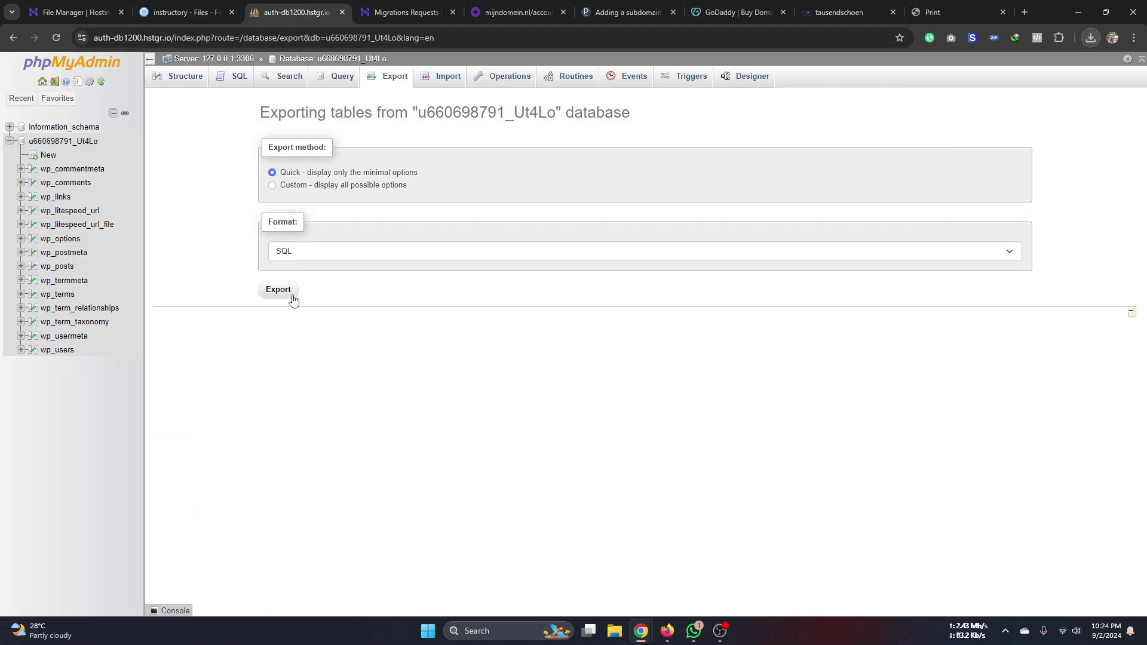
{"action": "left_click", "coordinate": [84, 143]}
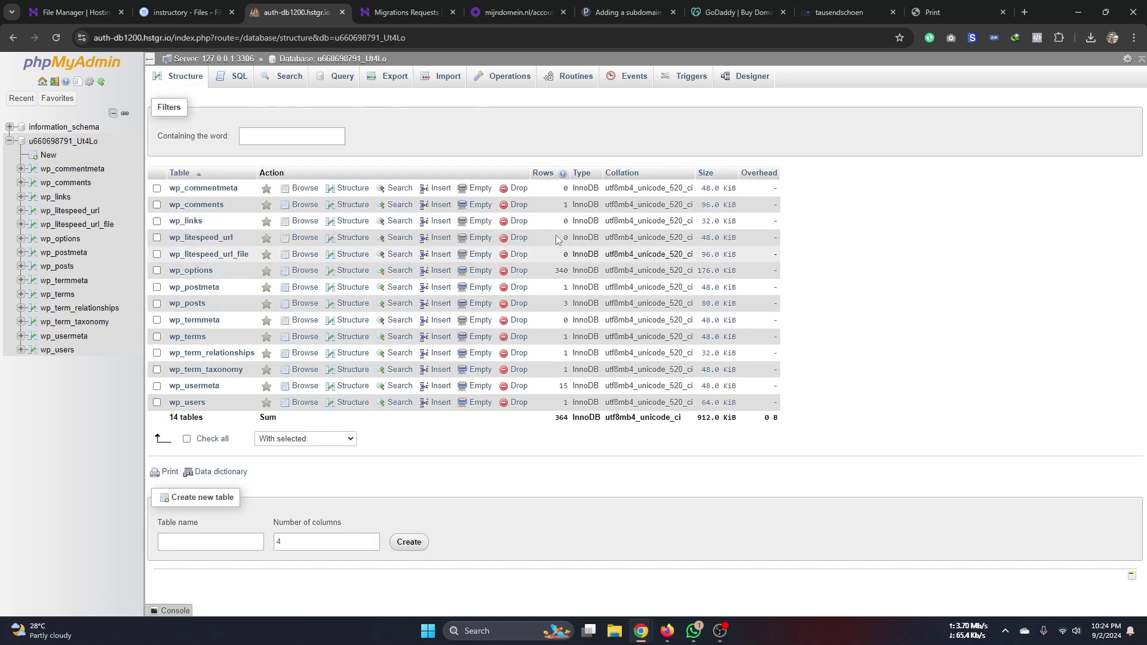
{"action": "left_click", "coordinate": [461, 82]}
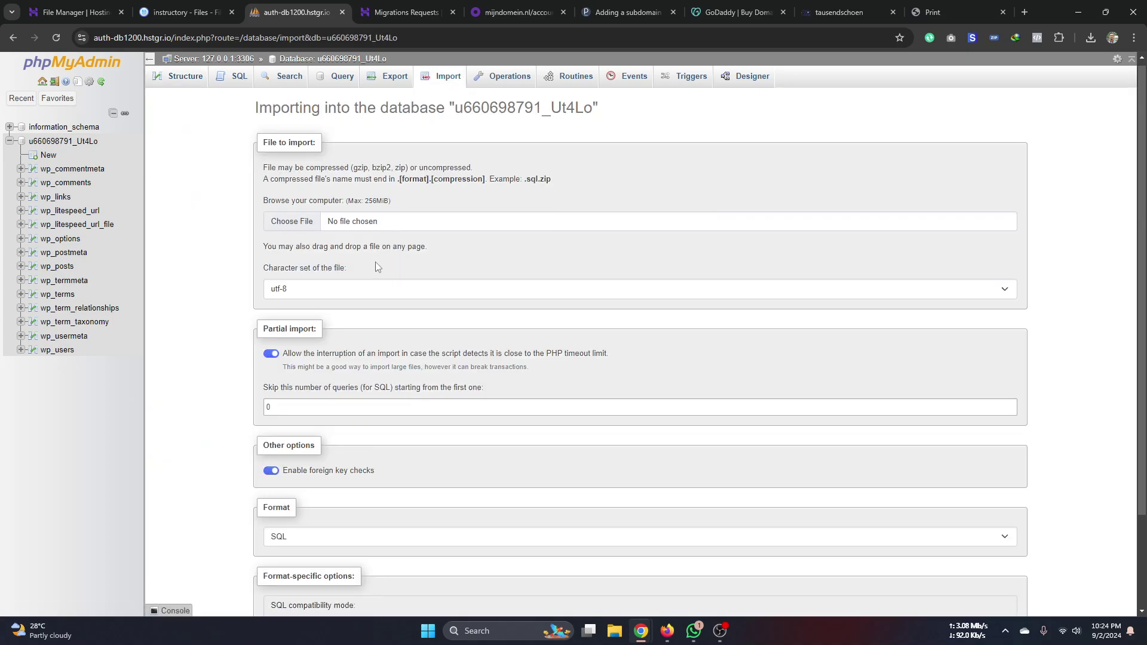
{"action": "scroll", "coordinate": [377, 265], "scroll_direction": "down", "scroll_amount": 1}
{"action": "scroll", "coordinate": [376, 264], "scroll_direction": "down", "scroll_amount": 1}
{"action": "scroll", "coordinate": [290, 514], "scroll_direction": "up", "scroll_amount": 2}
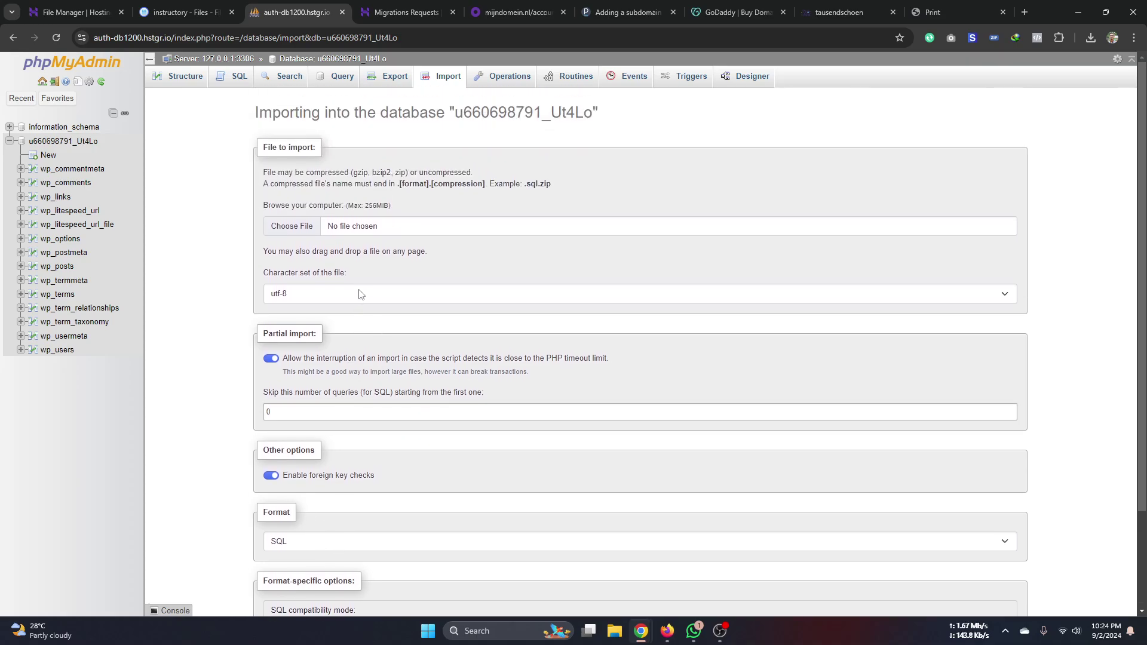
- Choose the exported .sql file from Downloads as the import file
{"action": "left_click", "coordinate": [301, 225]}
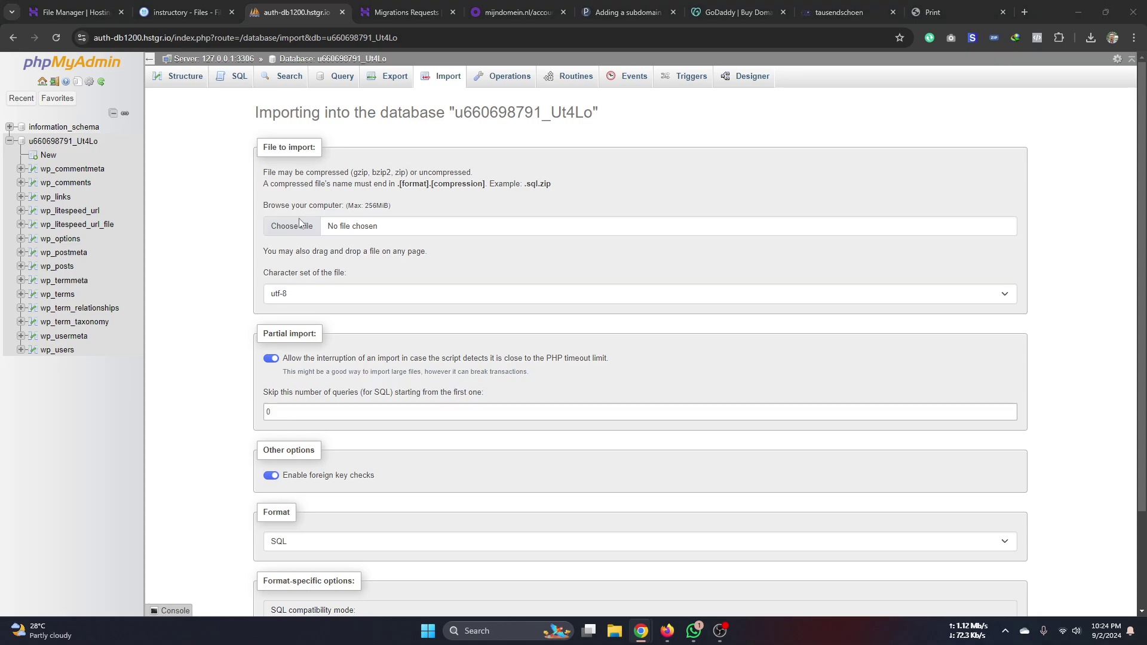
{"action": "left_click", "coordinate": [45, 177]}
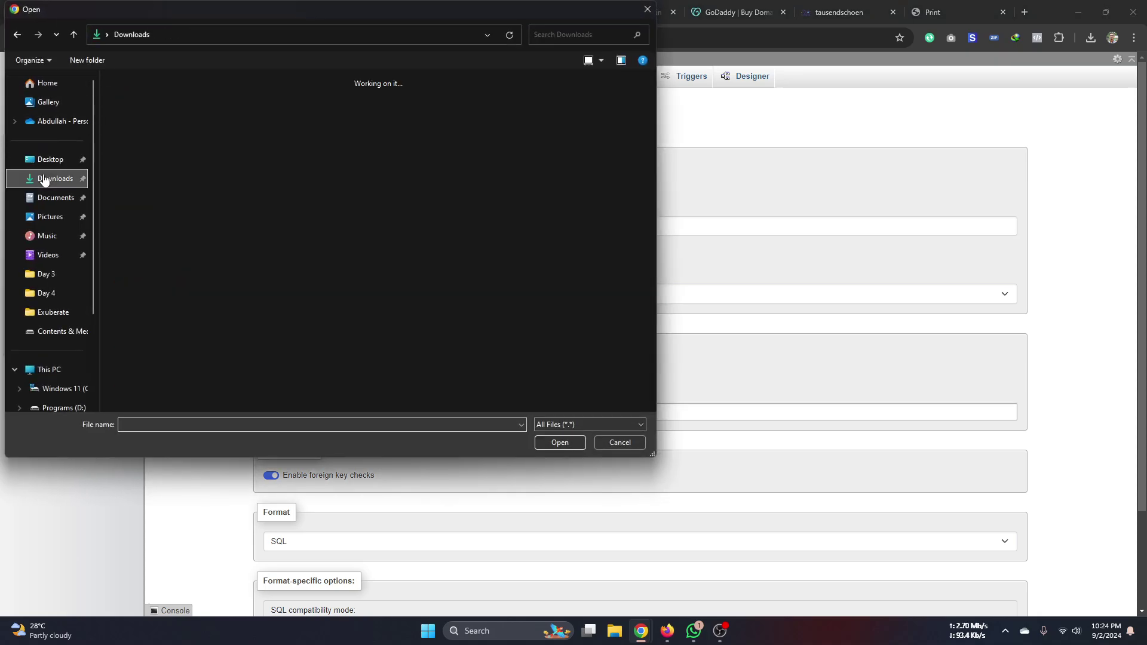
{"action": "scroll", "coordinate": [335, 305], "scroll_direction": "down", "scroll_amount": 3}
{"action": "scroll", "coordinate": [334, 305], "scroll_direction": "up", "scroll_amount": 3}
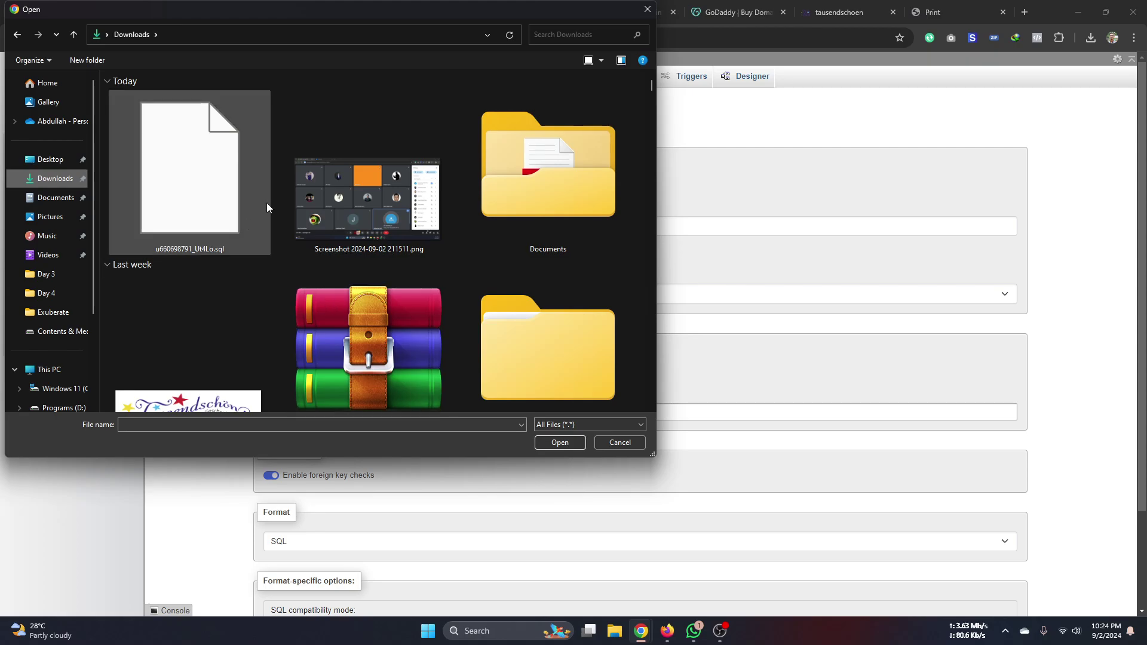
{"action": "left_click", "coordinate": [249, 219]}
{"action": "left_click", "coordinate": [560, 443]}
{"action": "scroll", "coordinate": [418, 478], "scroll_direction": "down", "scroll_amount": 2}
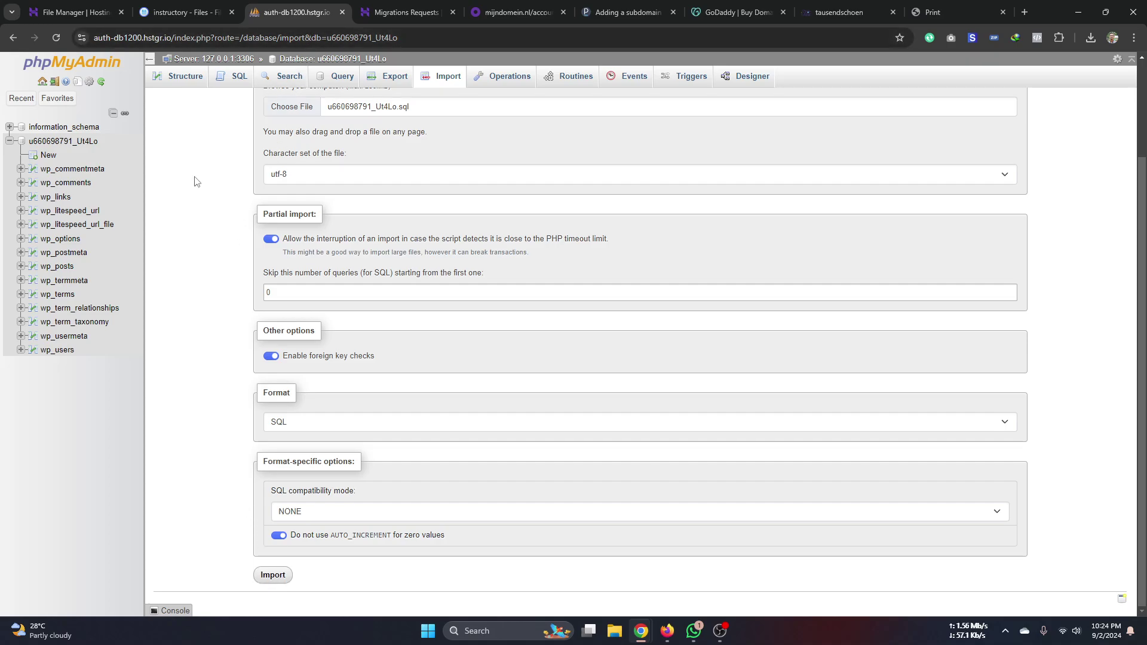
- Open wp-config.php from public_html/instructory in the File Browser editor
{"action": "left_click", "coordinate": [184, 17]}
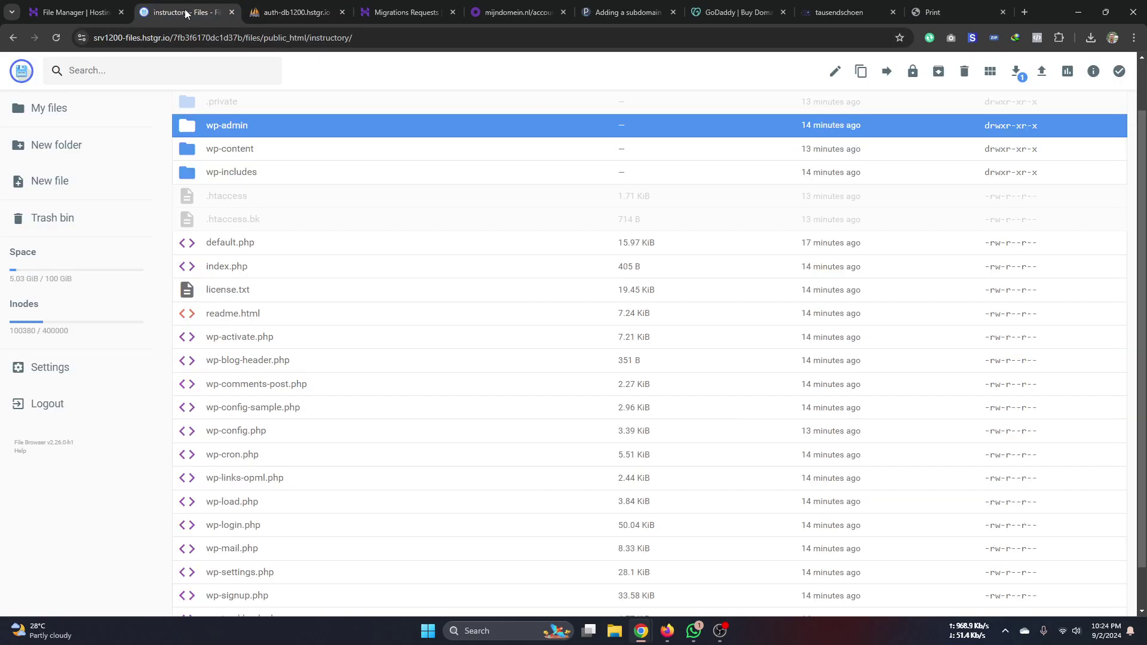
{"action": "left_click", "coordinate": [276, 14]}
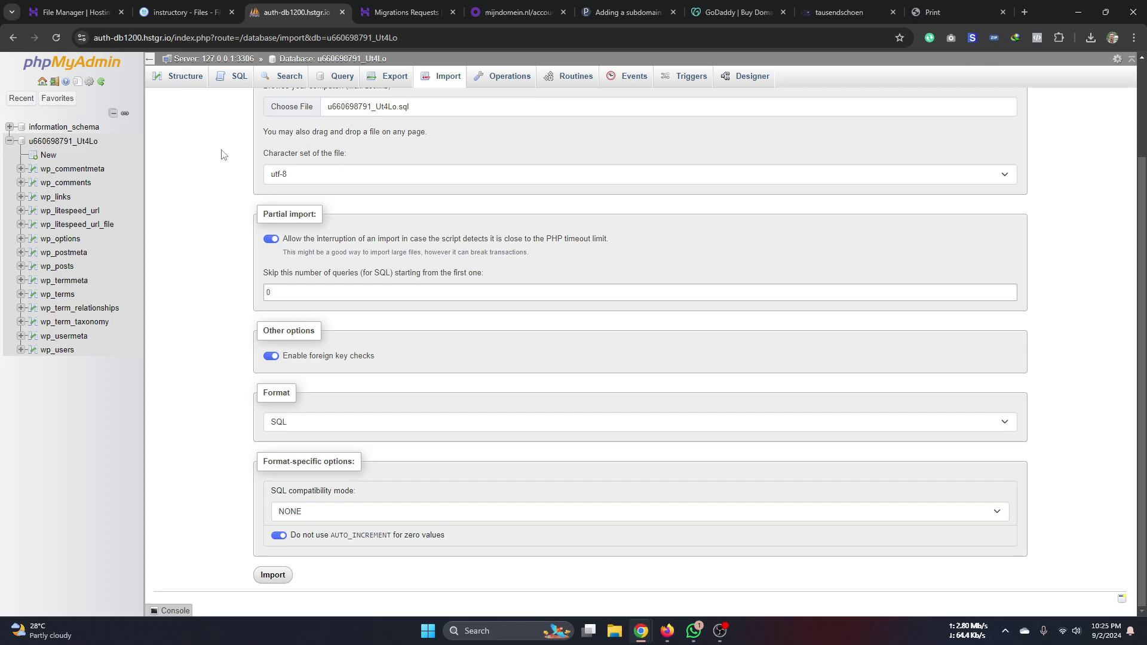
{"action": "left_click", "coordinate": [199, 13]}
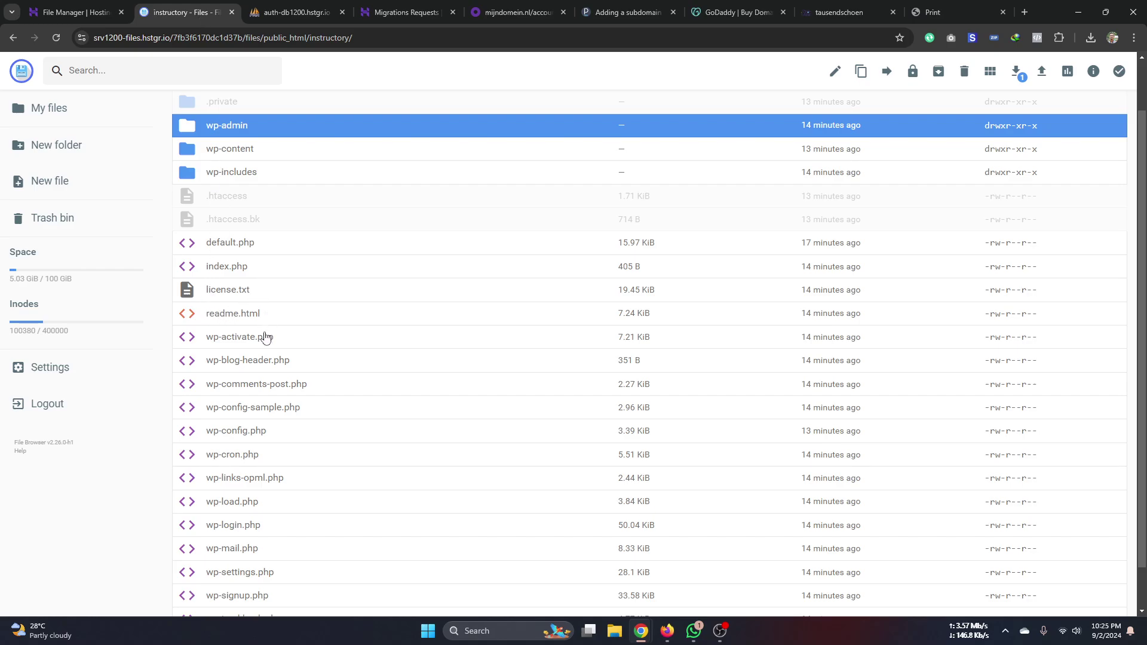
{"action": "left_click", "coordinate": [254, 434]}
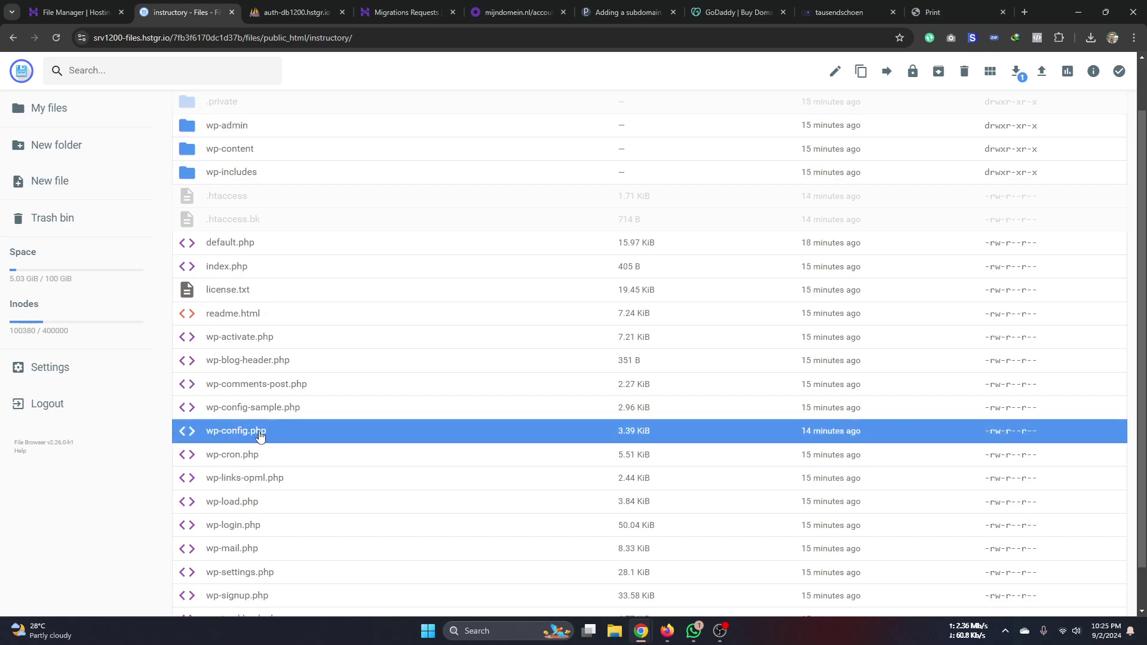
{"action": "right_click", "coordinate": [260, 431]}
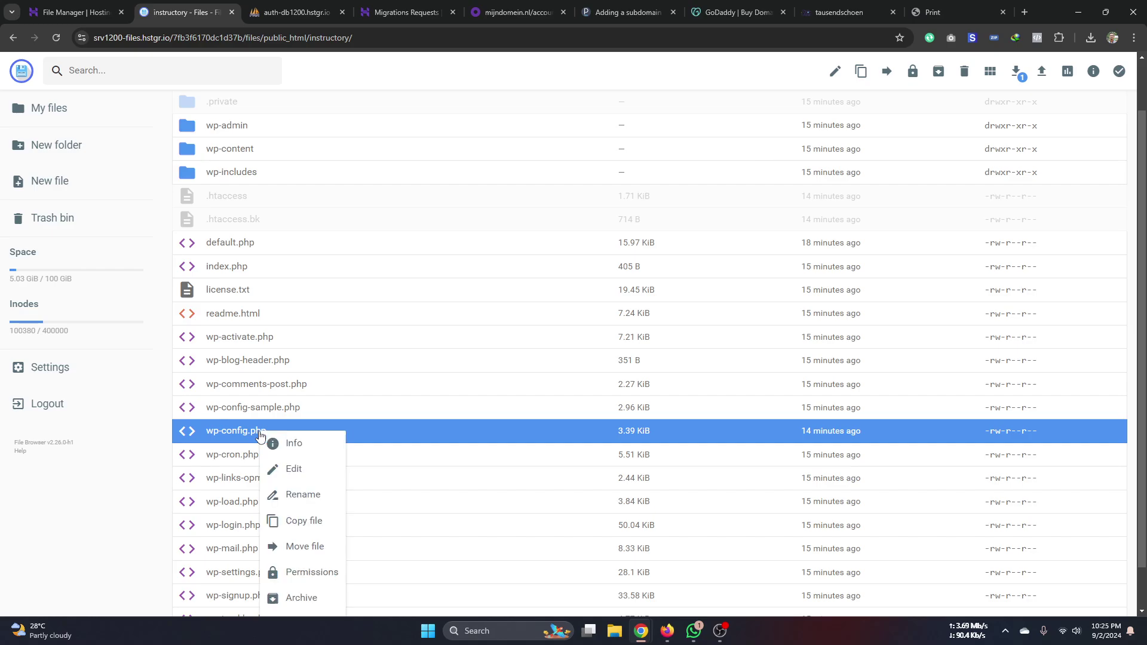
{"action": "left_click", "coordinate": [287, 471]}
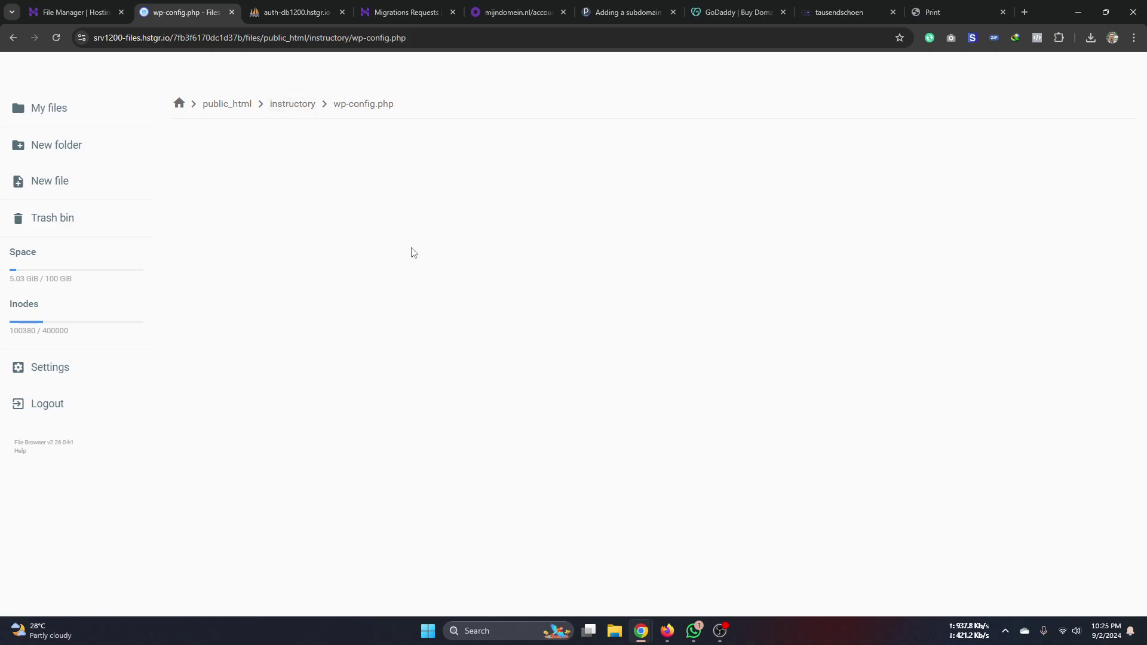
- Reload the editor and inspect the DB_PASSWORD and DB_NAME lines against phpMyAdmin
{"action": "left_click", "coordinate": [56, 38]}
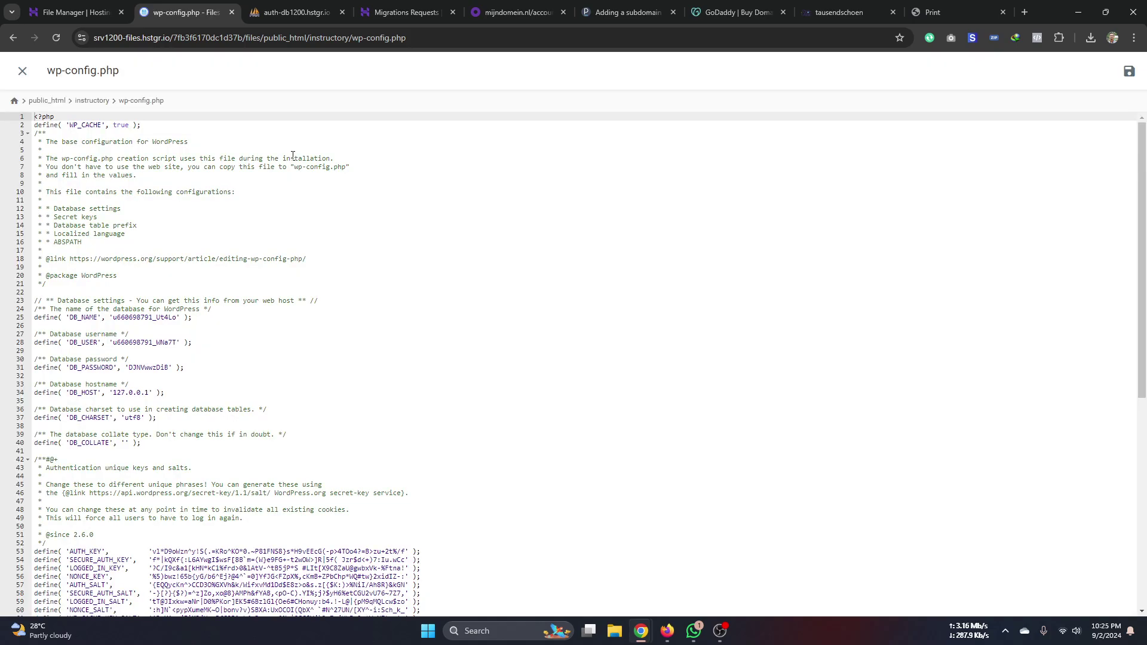
{"action": "scroll", "coordinate": [151, 307], "scroll_direction": "down", "scroll_amount": 1}
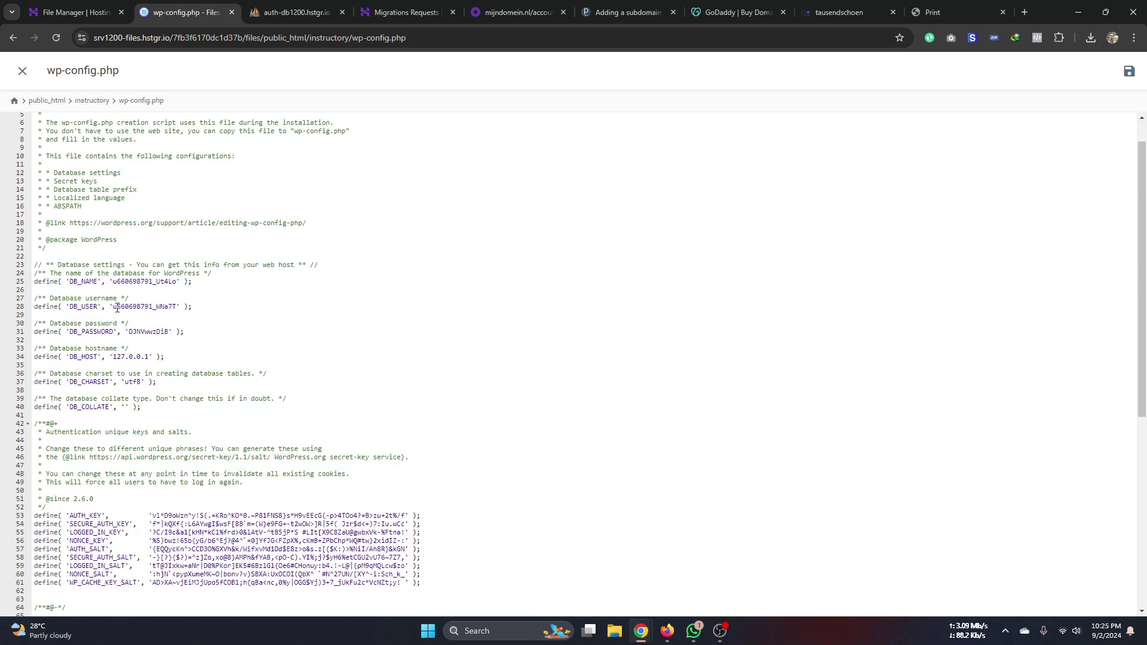
{"action": "left_click", "coordinate": [148, 332]}
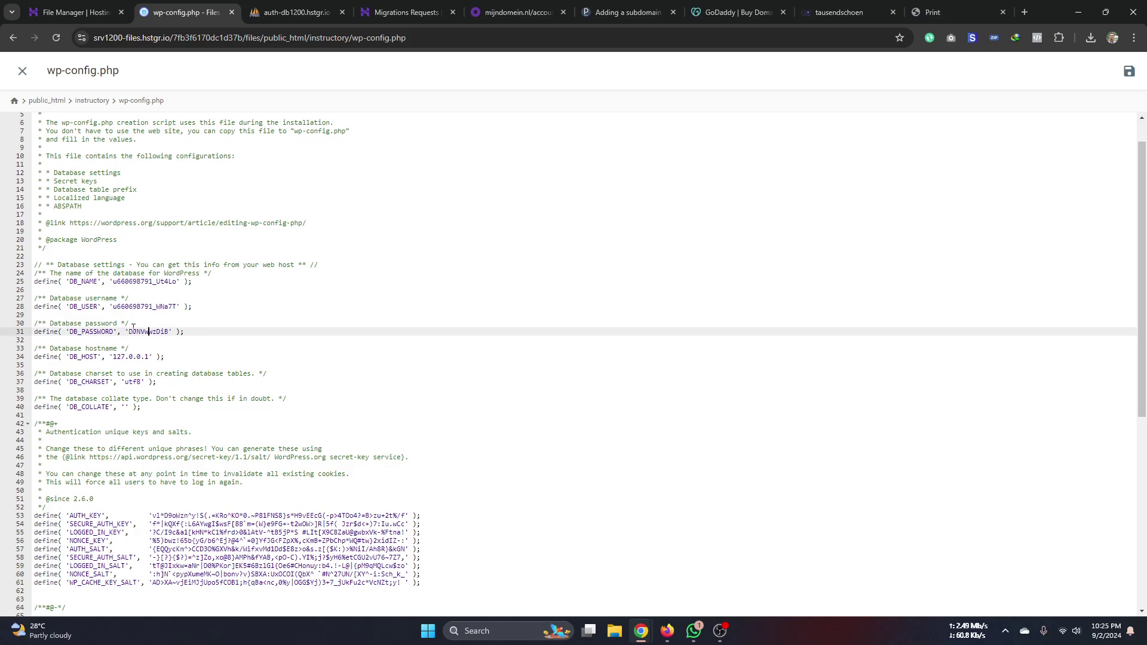
{"action": "left_click", "coordinate": [143, 282]}
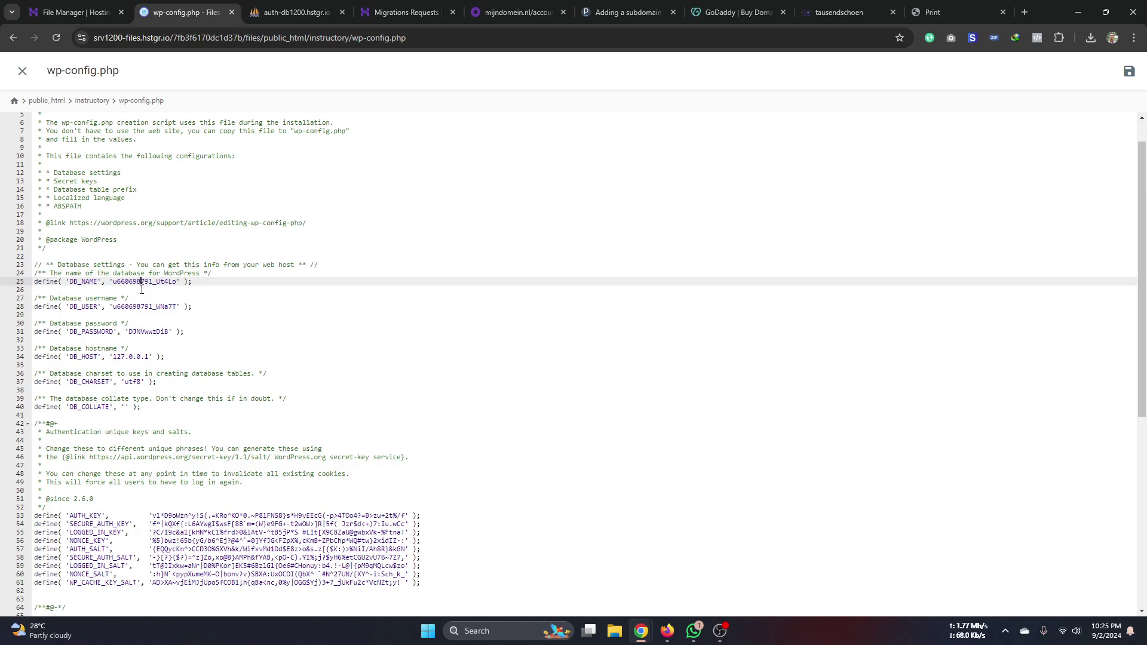
{"action": "left_click", "coordinate": [308, 16]}
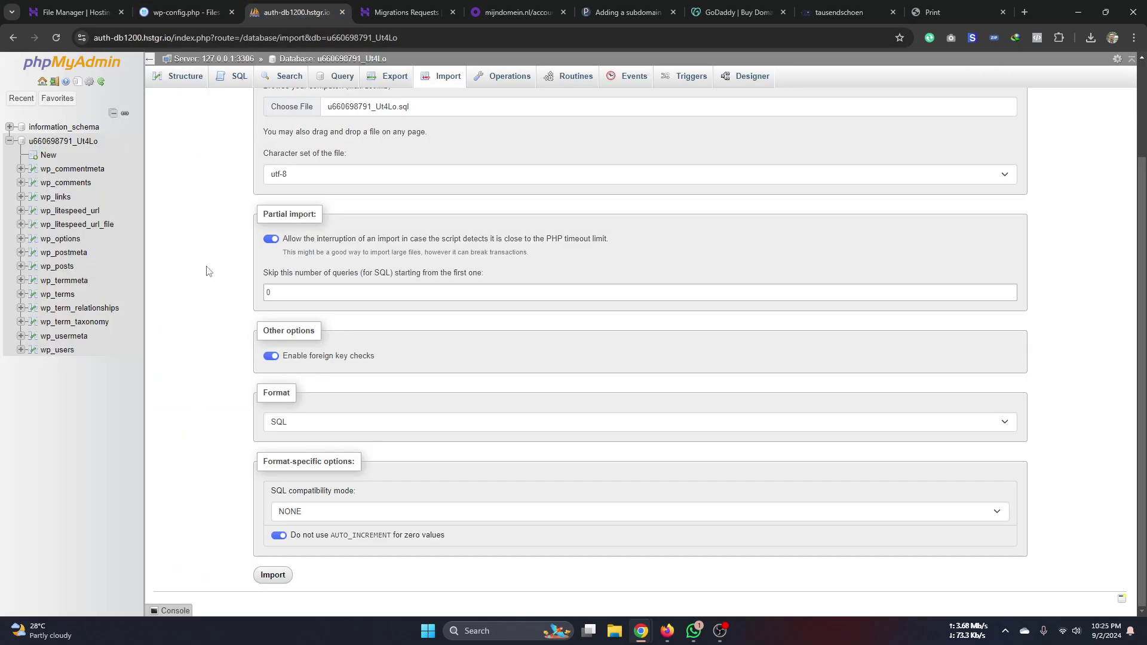
{"action": "left_click", "coordinate": [203, 13]}
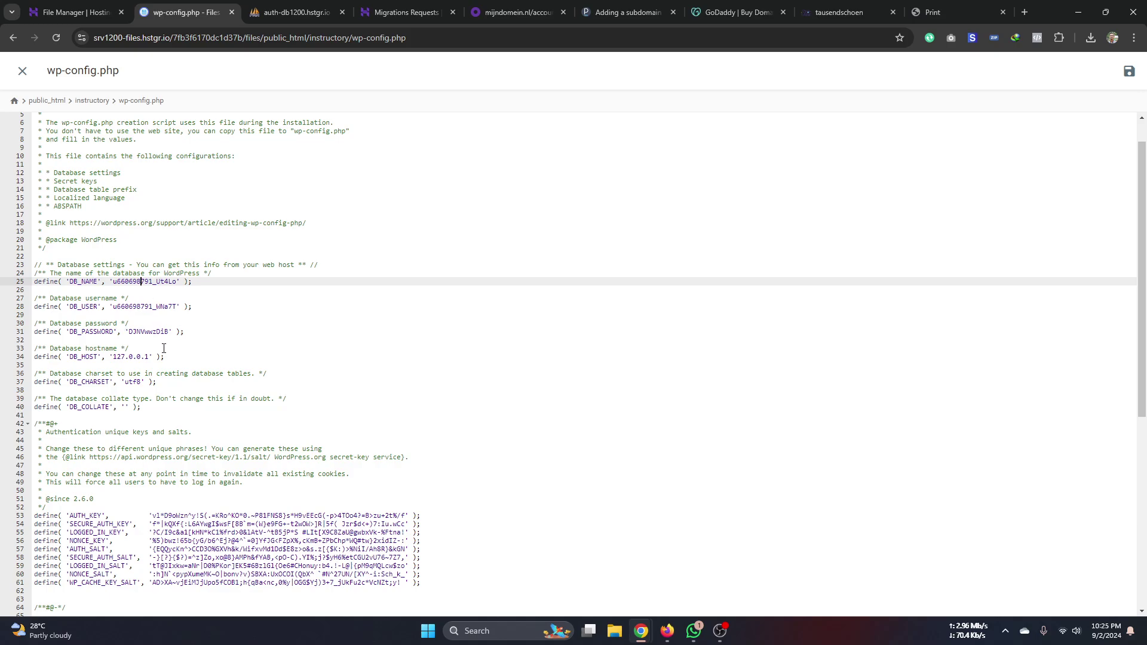
- Select the credential lines 25–31, then just the DB_NAME value
{"action": "left_click_drag", "start_coordinate": [184, 335], "coordinate": [36, 286]}
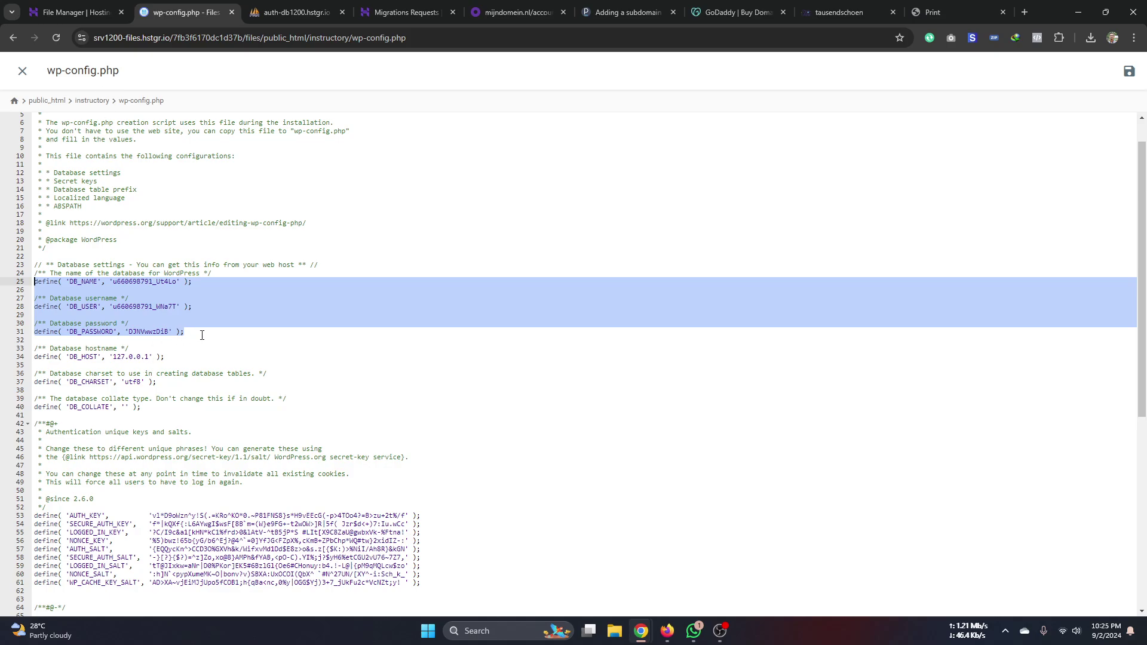
{"action": "left_click_drag", "start_coordinate": [203, 332], "coordinate": [41, 285]}
{"action": "left_click", "coordinate": [116, 291]}
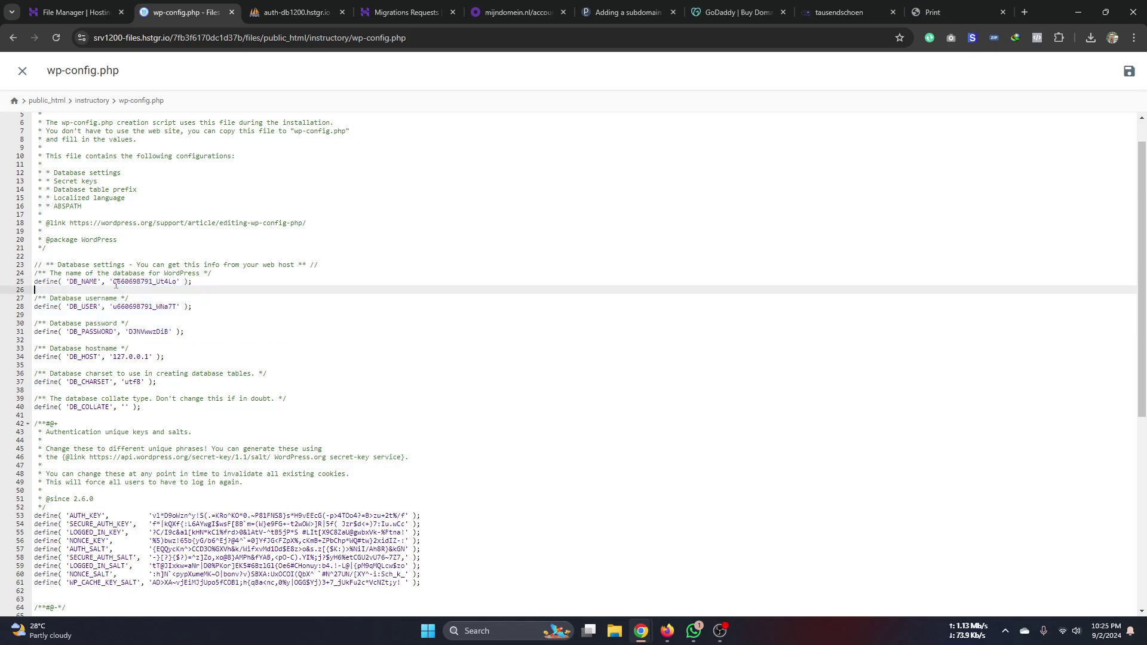
{"action": "left_click_drag", "start_coordinate": [114, 283], "coordinate": [120, 289]}
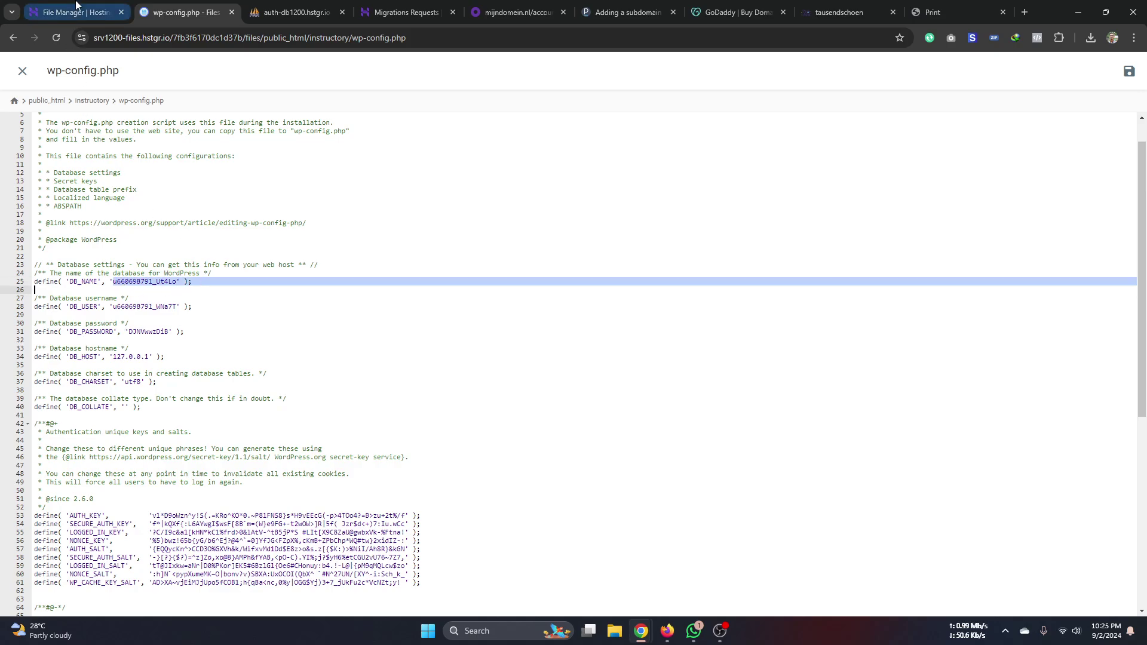
{"action": "left_click", "coordinate": [75, 12]}
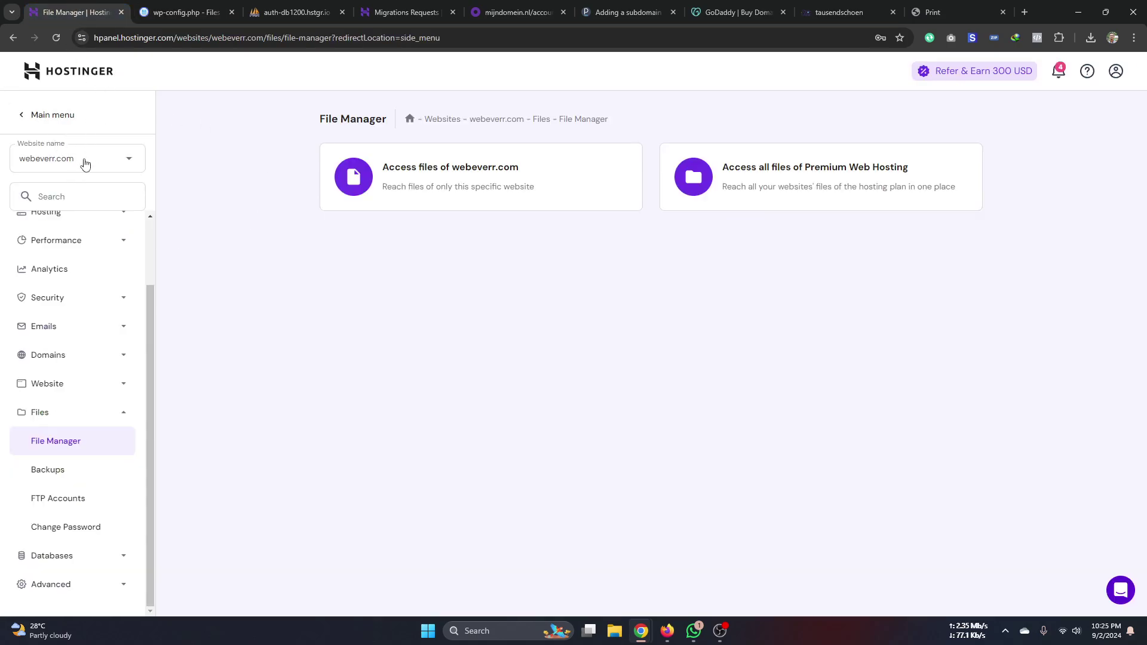
- Copy wp-config.php lines 25–31 holding the database name, user and password
{"action": "left_click", "coordinate": [191, 22]}
{"action": "left_click_drag", "start_coordinate": [181, 332], "coordinate": [34, 281]}
{"action": "right_click", "coordinate": [59, 279]}
{"action": "left_click", "coordinate": [90, 351]}
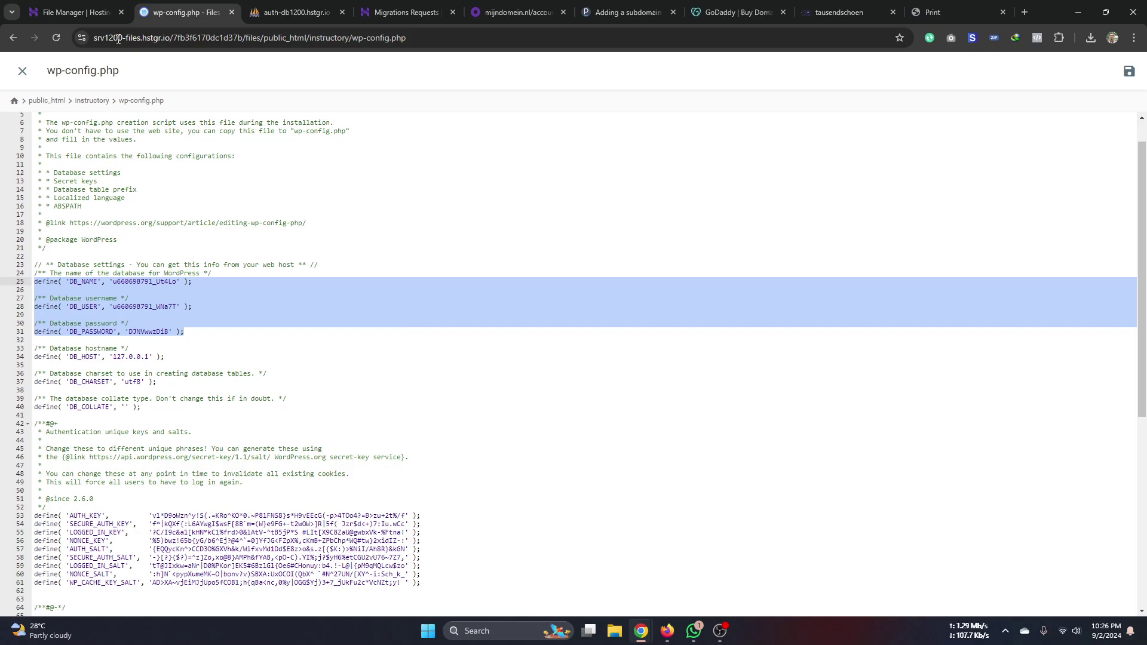
{"action": "left_click", "coordinate": [76, 14]}
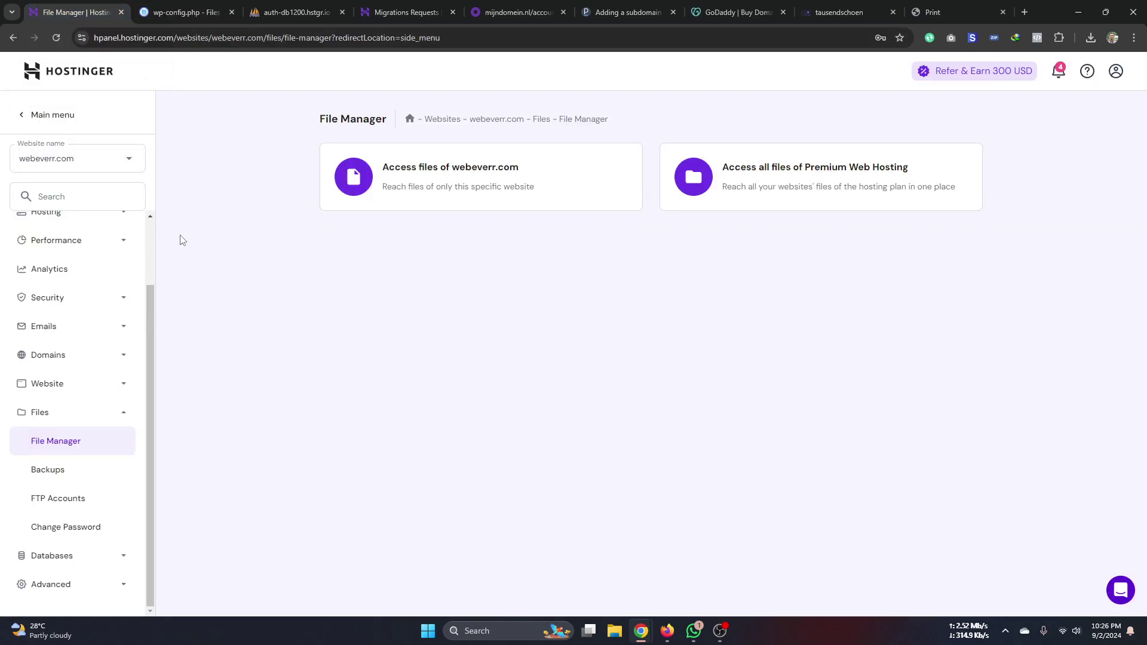
{"action": "left_click", "coordinate": [197, 14]}
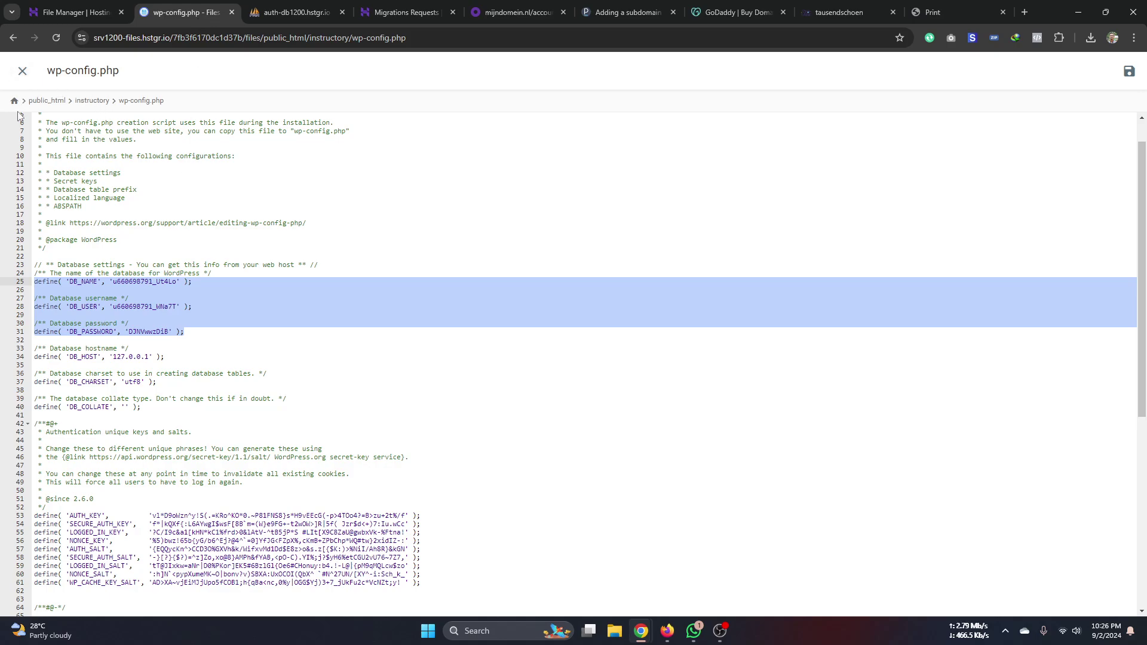
- Glance at the phpMyAdmin import page, then return to wp-config.php
{"action": "left_click", "coordinate": [290, 14]}
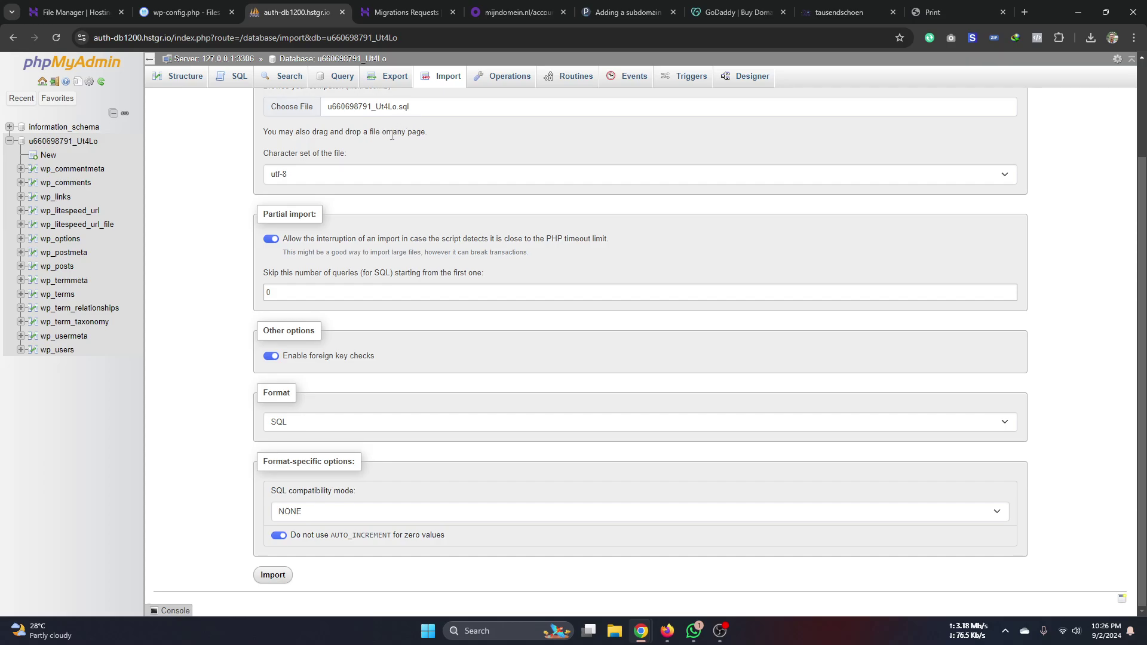
{"action": "scroll", "coordinate": [389, 126], "scroll_direction": "up", "scroll_amount": 2}
{"action": "scroll", "coordinate": [328, 227], "scroll_direction": "down", "scroll_amount": 2}
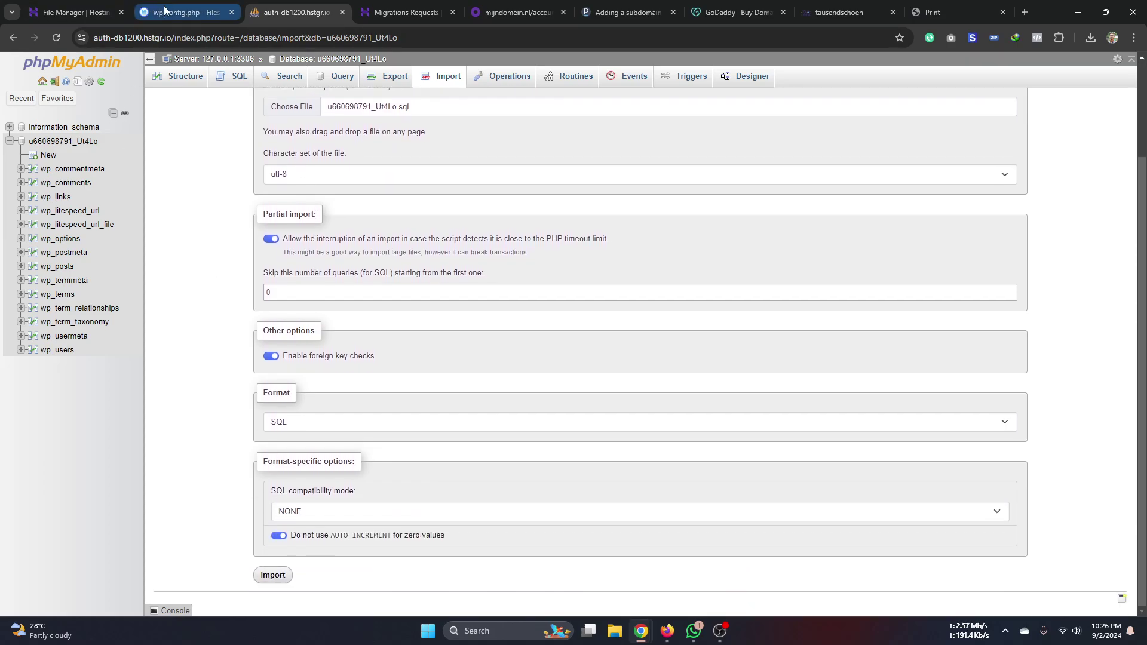
{"action": "left_click", "coordinate": [184, 12]}
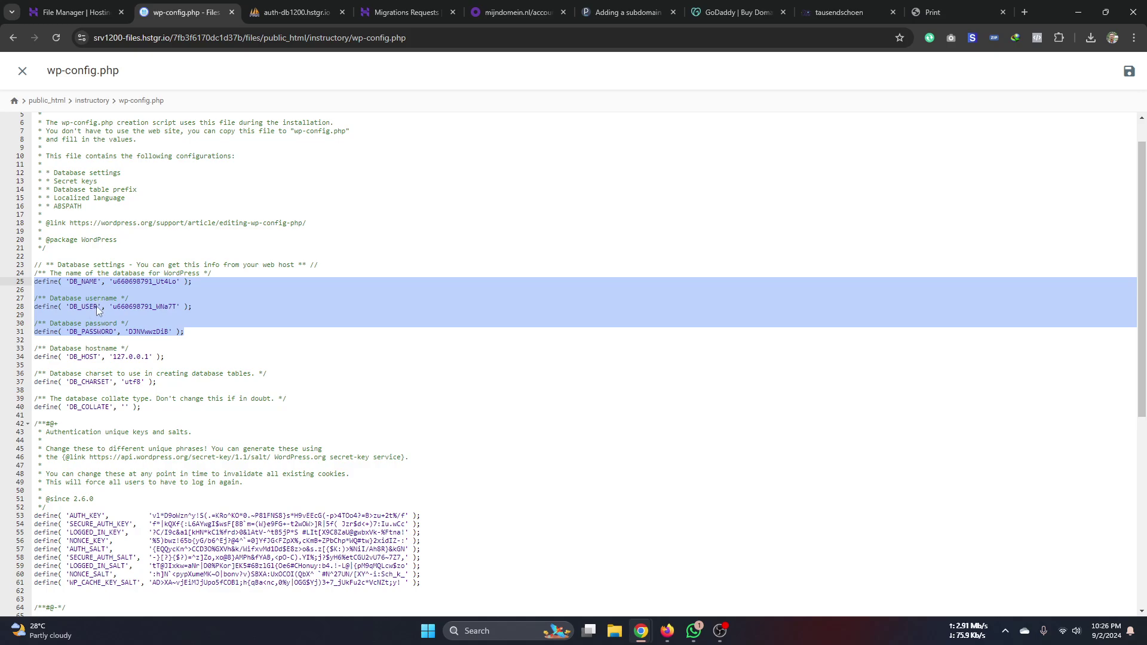
- Step through the DB_NAME, DB_USER and DB_PASSWORD lines and reselect them
{"action": "left_click", "coordinate": [126, 281]}
{"action": "left_click", "coordinate": [128, 306]}
{"action": "left_click", "coordinate": [131, 332]}
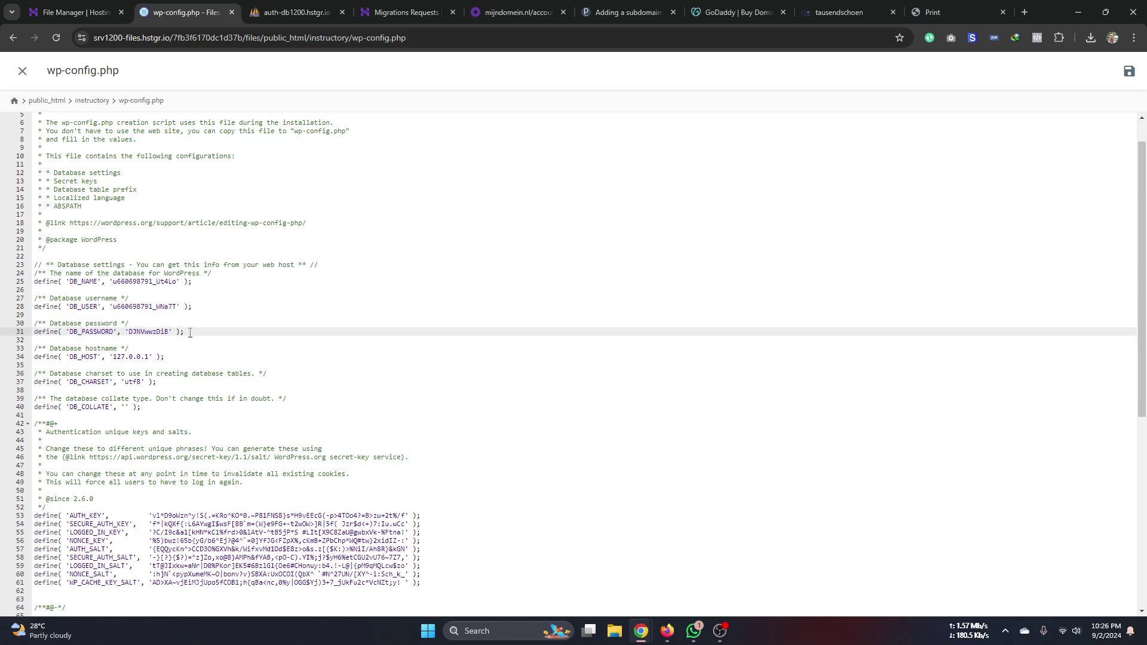
{"action": "left_click_drag", "start_coordinate": [190, 333], "coordinate": [34, 281]}
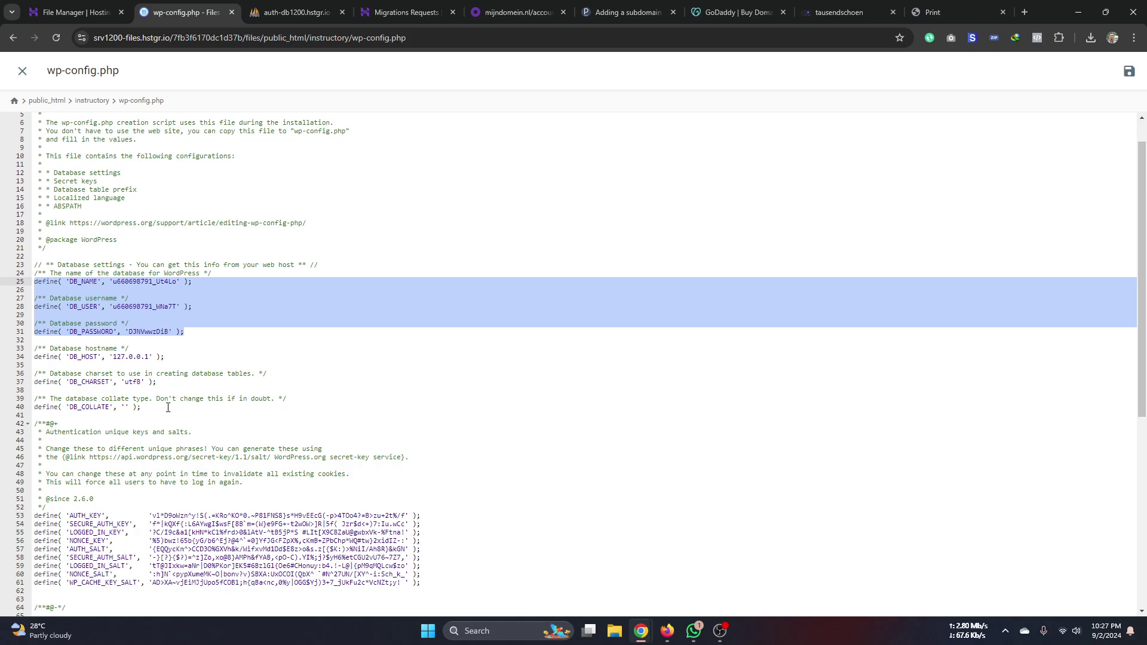
{"action": "left_click", "coordinate": [215, 414]}
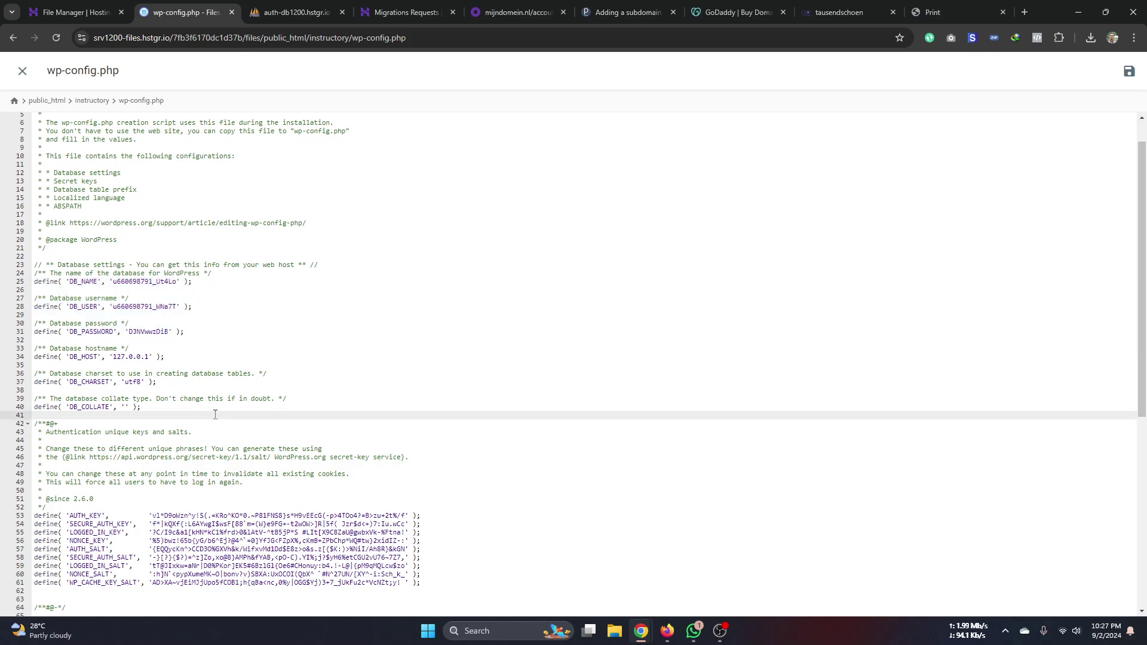
{"action": "left_click", "coordinate": [207, 339]}
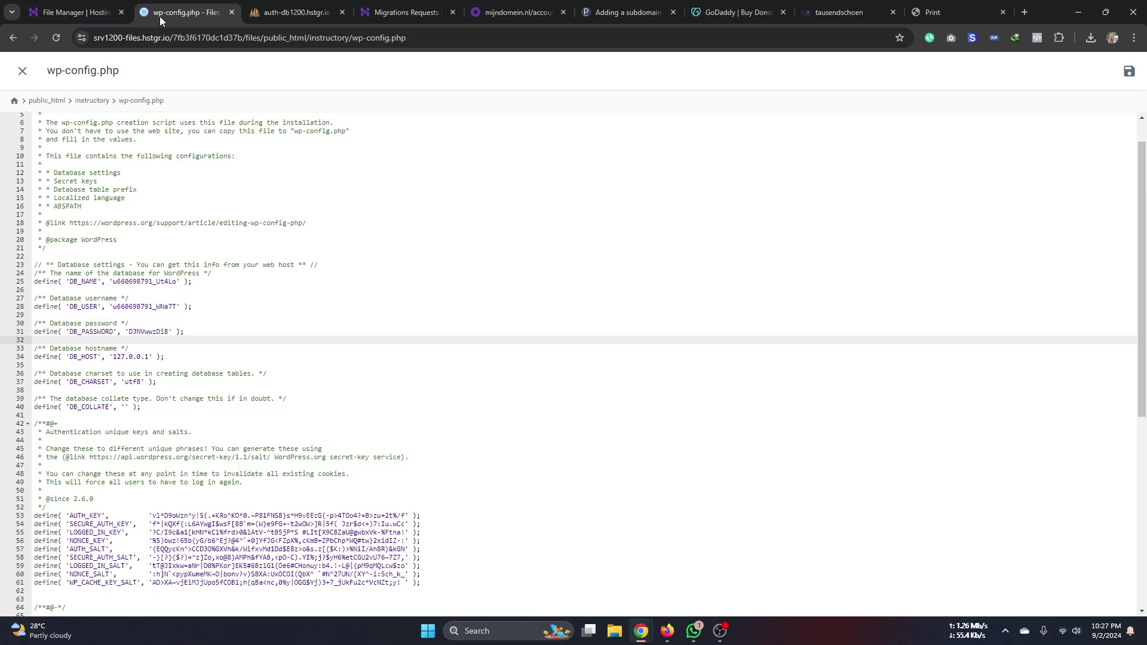
{"action": "left_click", "coordinate": [77, 12]}
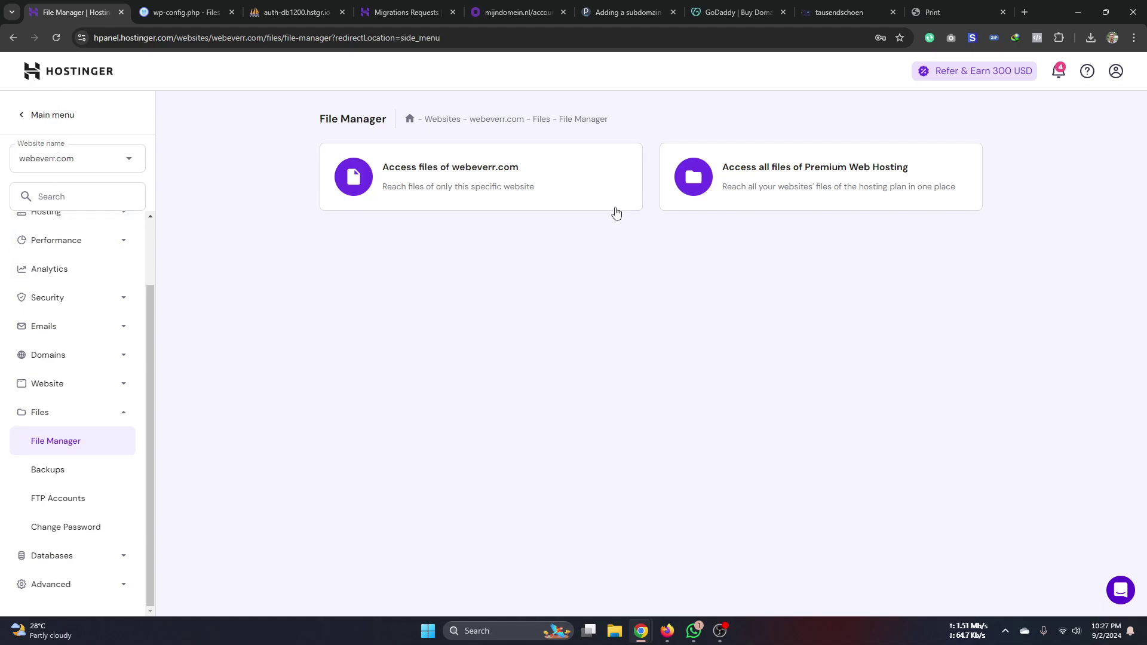
- Compare phpMyAdmin's database with wp-config.php, selecting the DB_NAME value and credential lines
{"action": "left_click", "coordinate": [276, 16]}
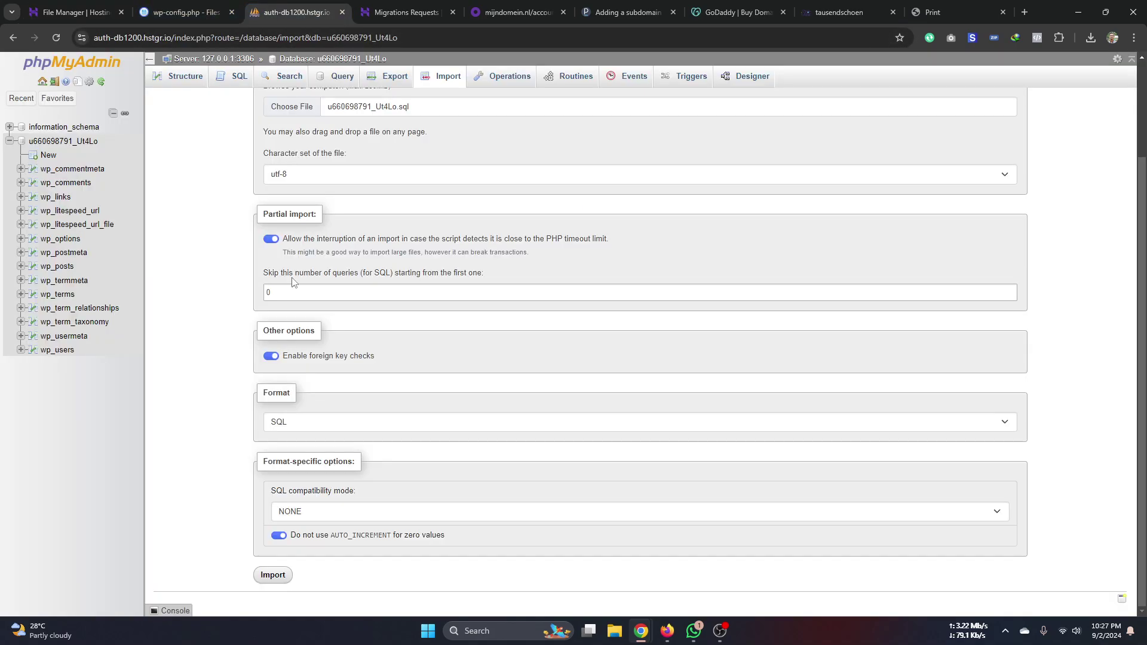
{"action": "scroll", "coordinate": [282, 226], "scroll_direction": "up", "scroll_amount": 2}
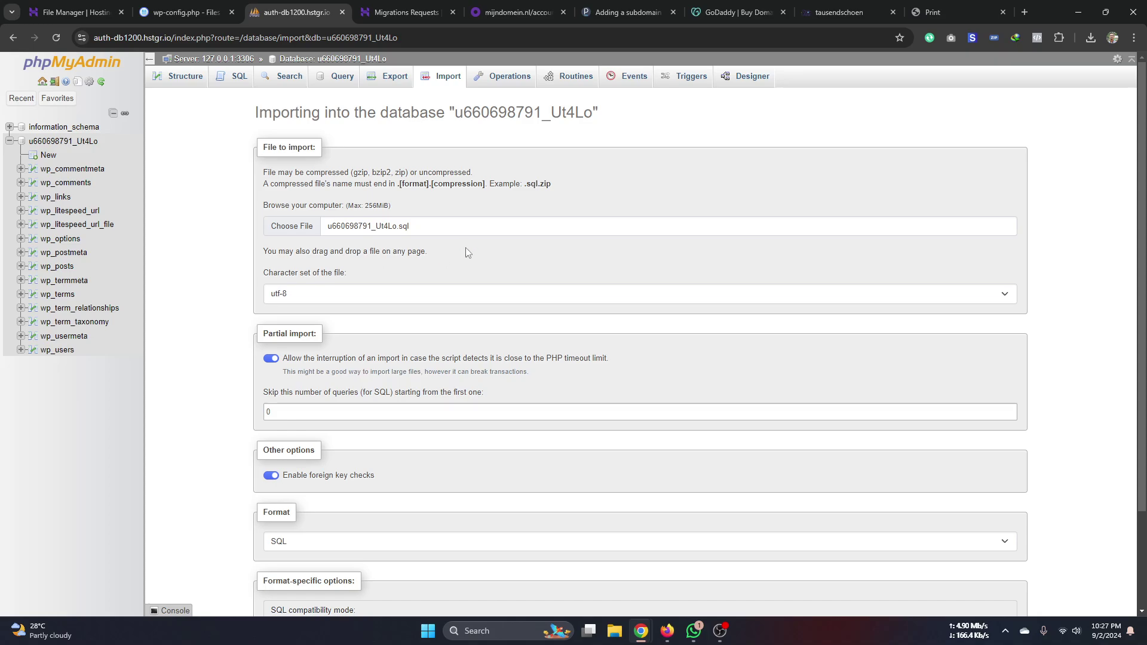
{"action": "left_click", "coordinate": [179, 12]}
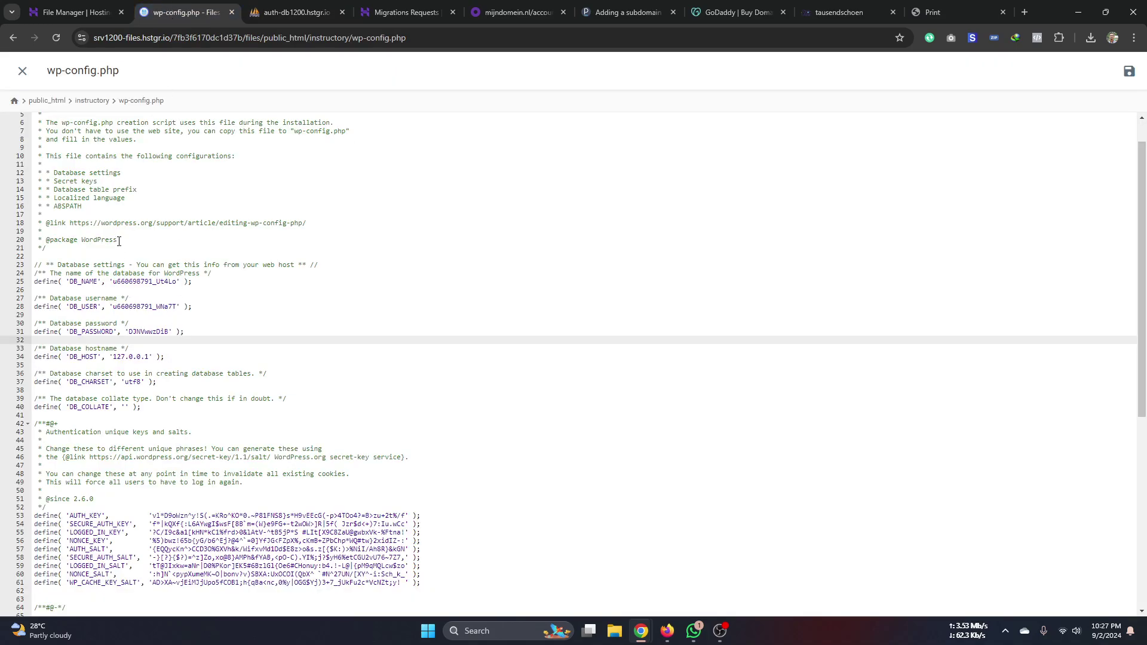
{"action": "left_click_drag", "start_coordinate": [185, 332], "coordinate": [30, 284]}
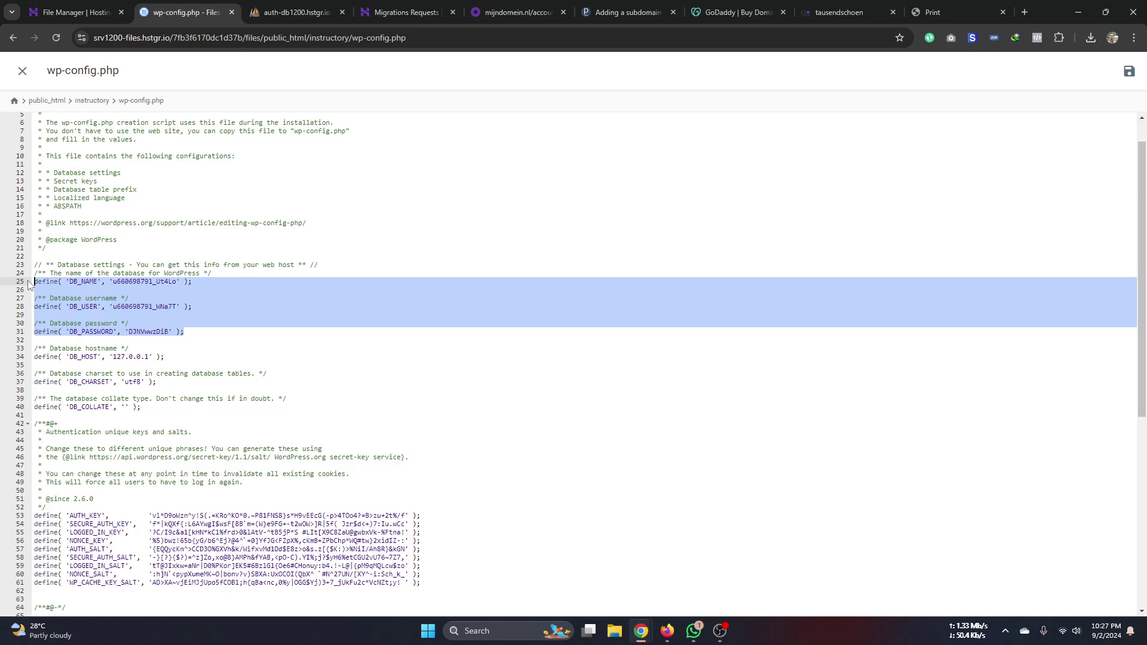
{"action": "double_click", "coordinate": [135, 282]}
{"action": "left_click_drag", "start_coordinate": [184, 332], "coordinate": [40, 285]}
- Recheck phpMyAdmin, then close wp-config.php to show the instructory folder
{"action": "left_click", "coordinate": [272, 12]}
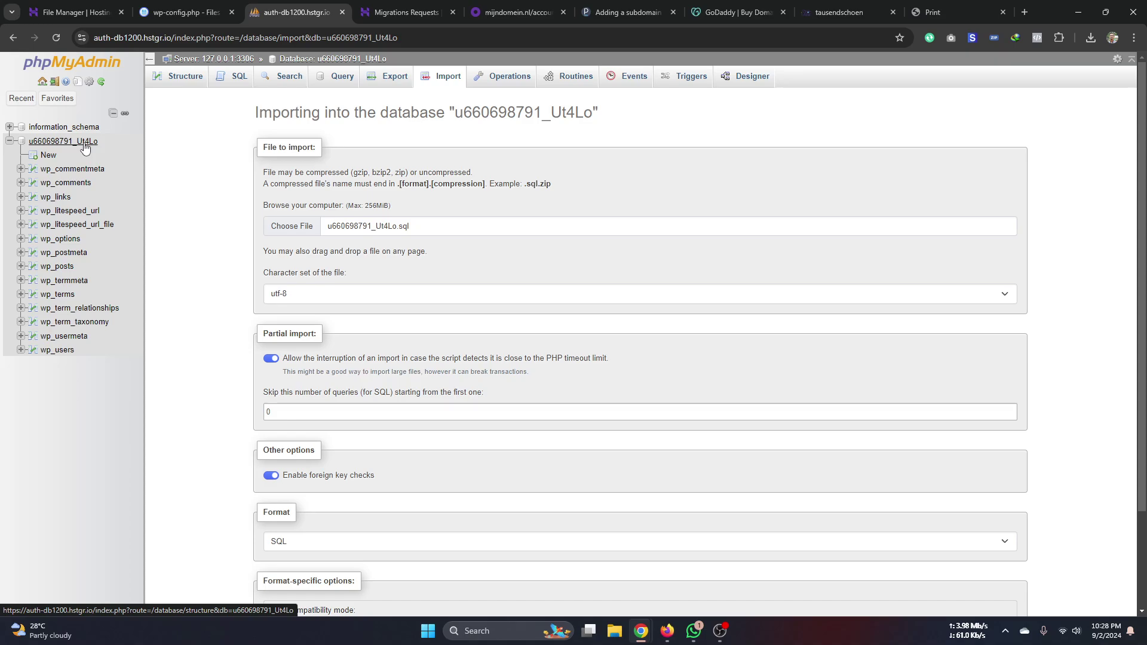
{"action": "left_click", "coordinate": [179, 12]}
{"action": "left_click", "coordinate": [13, 38]}
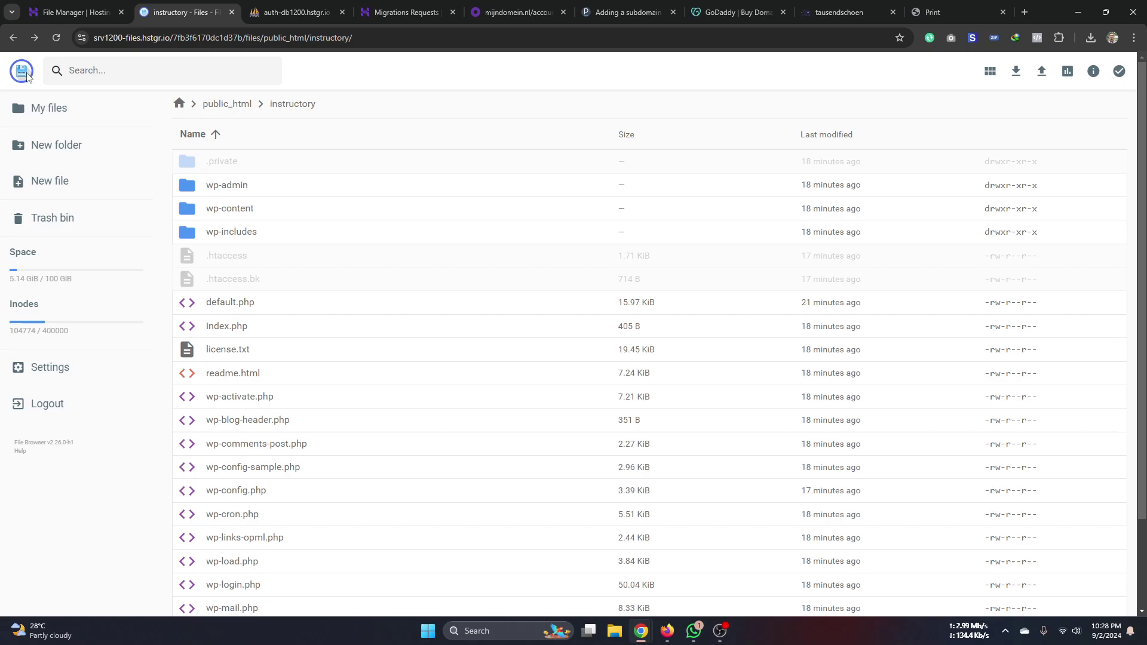
- Open the MySQL databases Management page from hPanel's Databases menu
{"action": "left_click", "coordinate": [71, 13]}
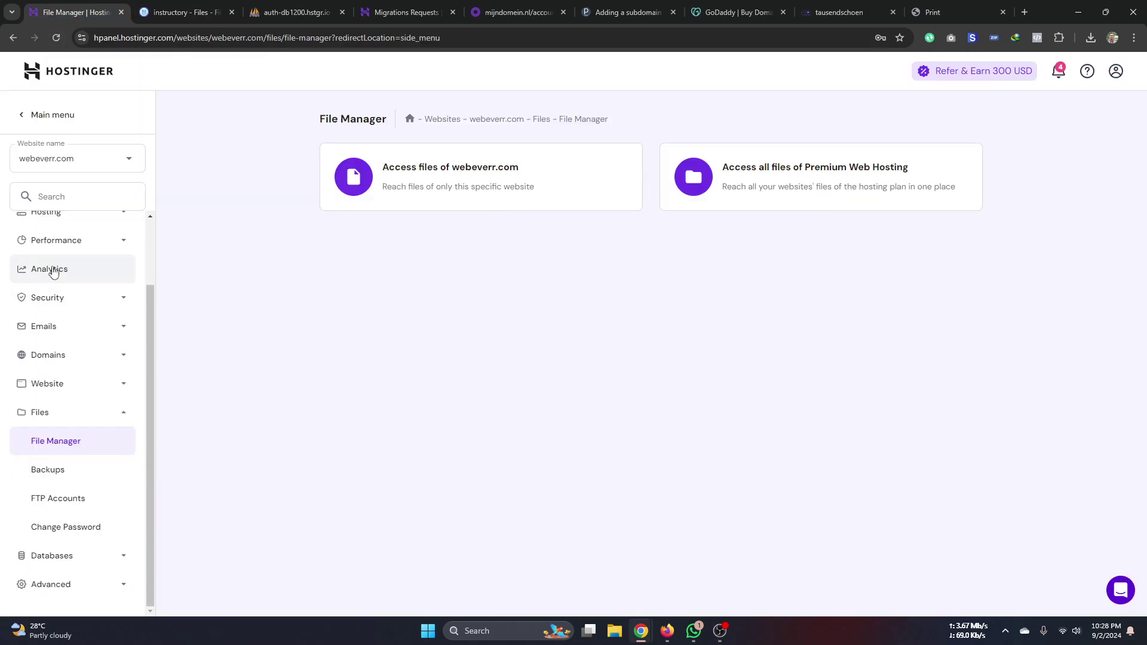
{"action": "scroll", "coordinate": [66, 466], "scroll_direction": "up", "scroll_amount": 1}
{"action": "scroll", "coordinate": [59, 494], "scroll_direction": "down", "scroll_amount": 1}
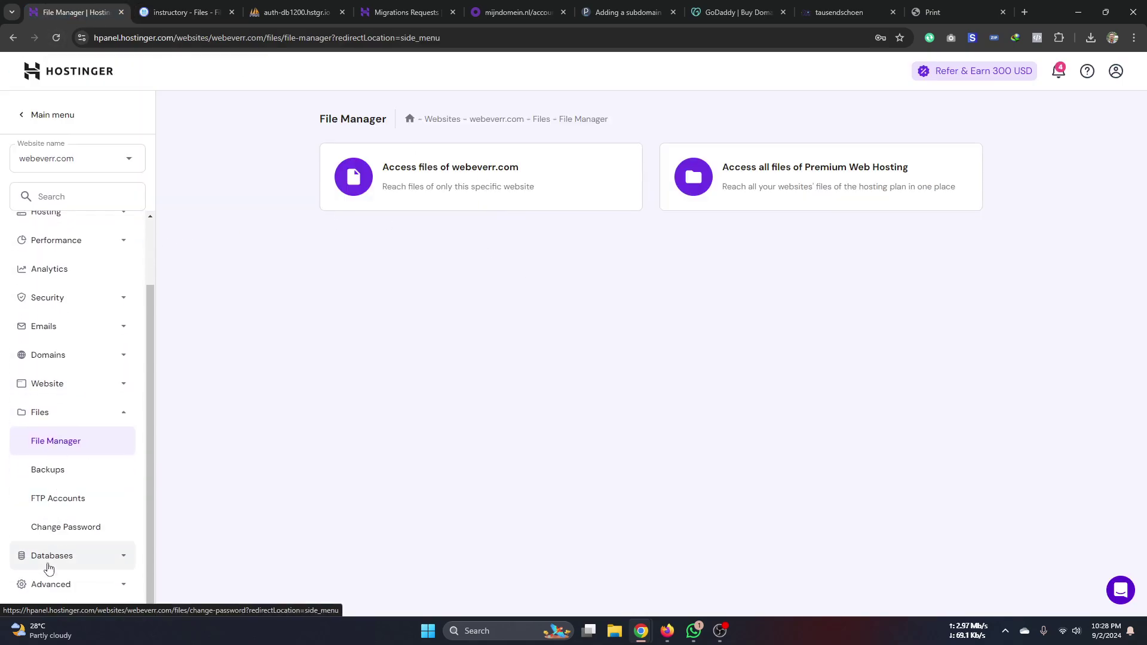
{"action": "left_click", "coordinate": [73, 559]}
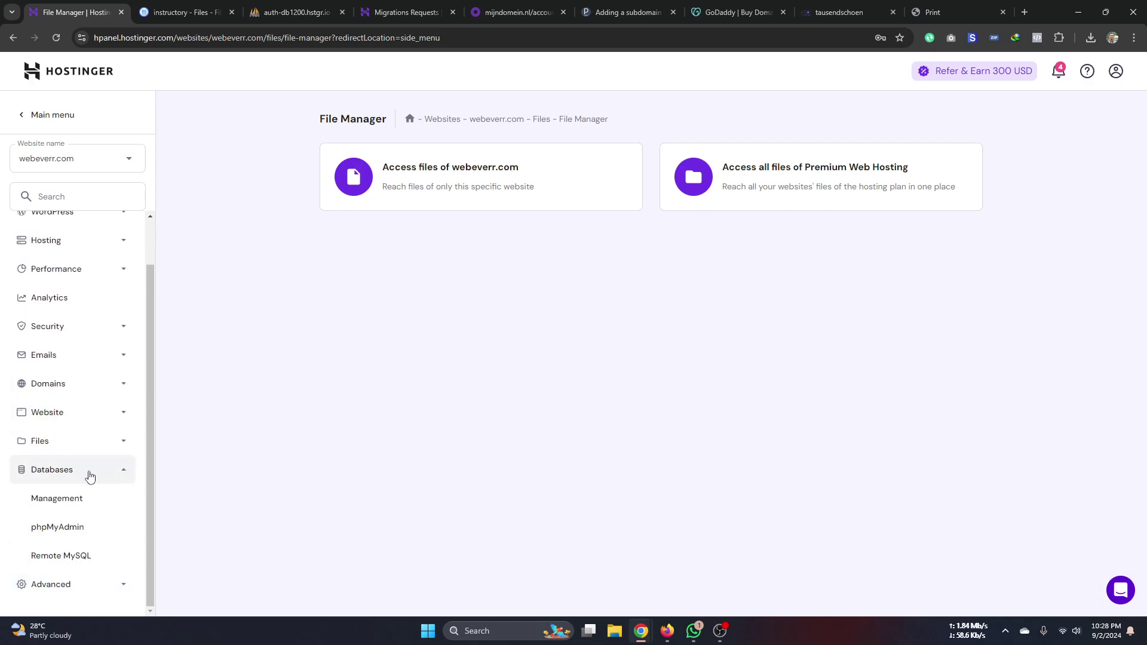
{"action": "left_click", "coordinate": [66, 506]}
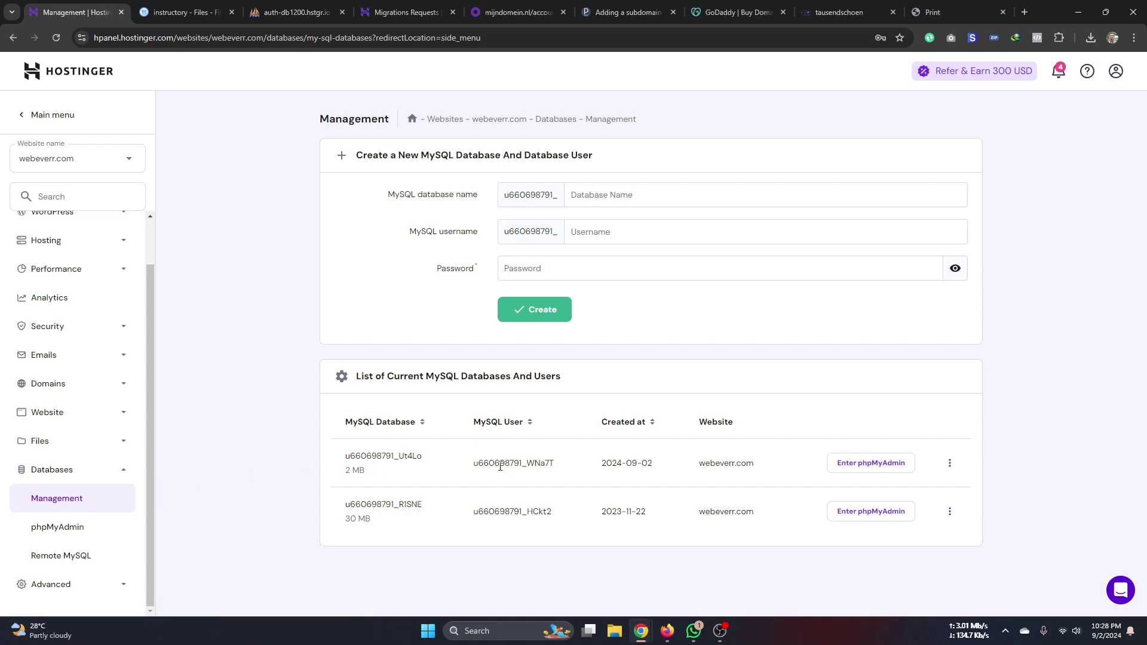
- Select the first database's user and name, view its actions, then return to instructory files
{"action": "double_click", "coordinate": [503, 466]}
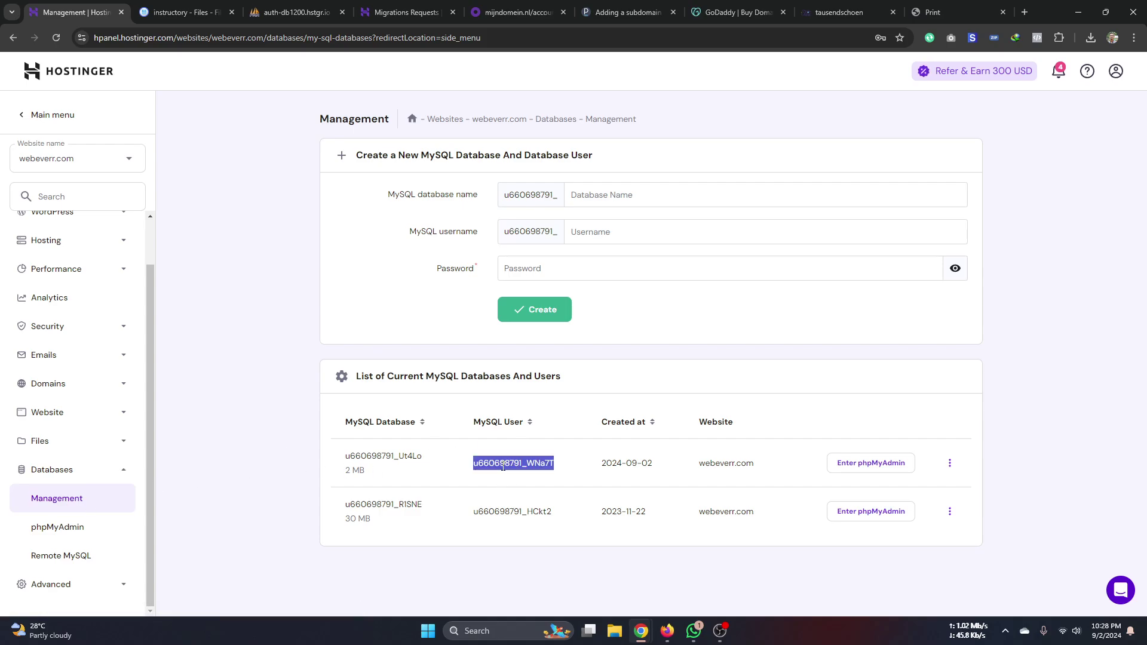
{"action": "double_click", "coordinate": [400, 457]}
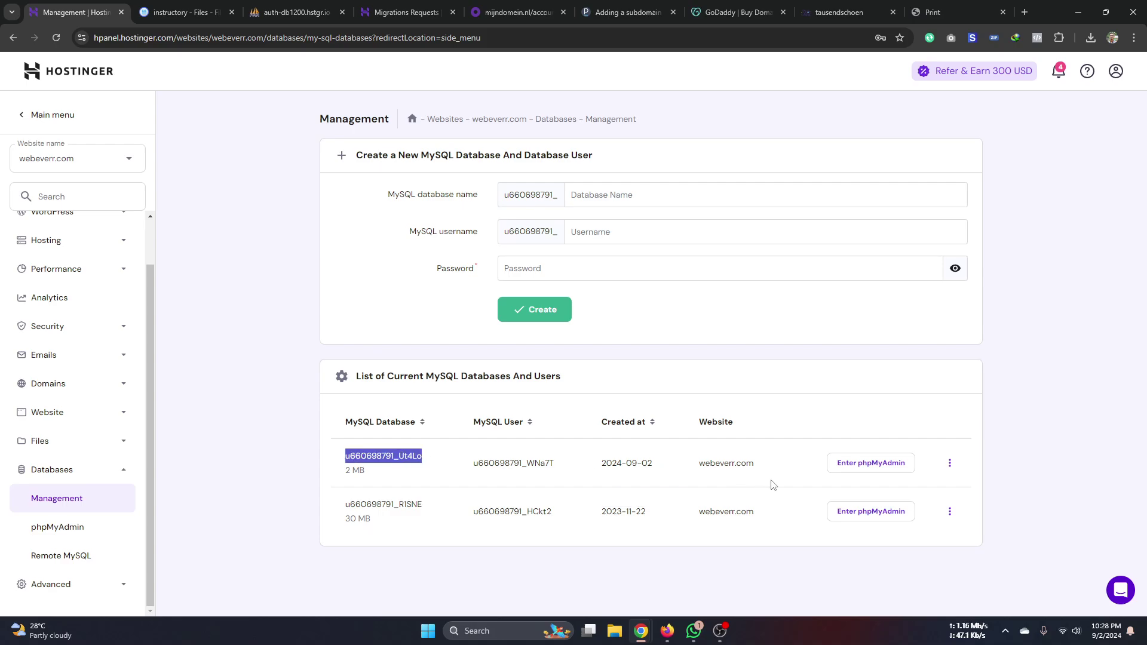
{"action": "left_click", "coordinate": [949, 464]}
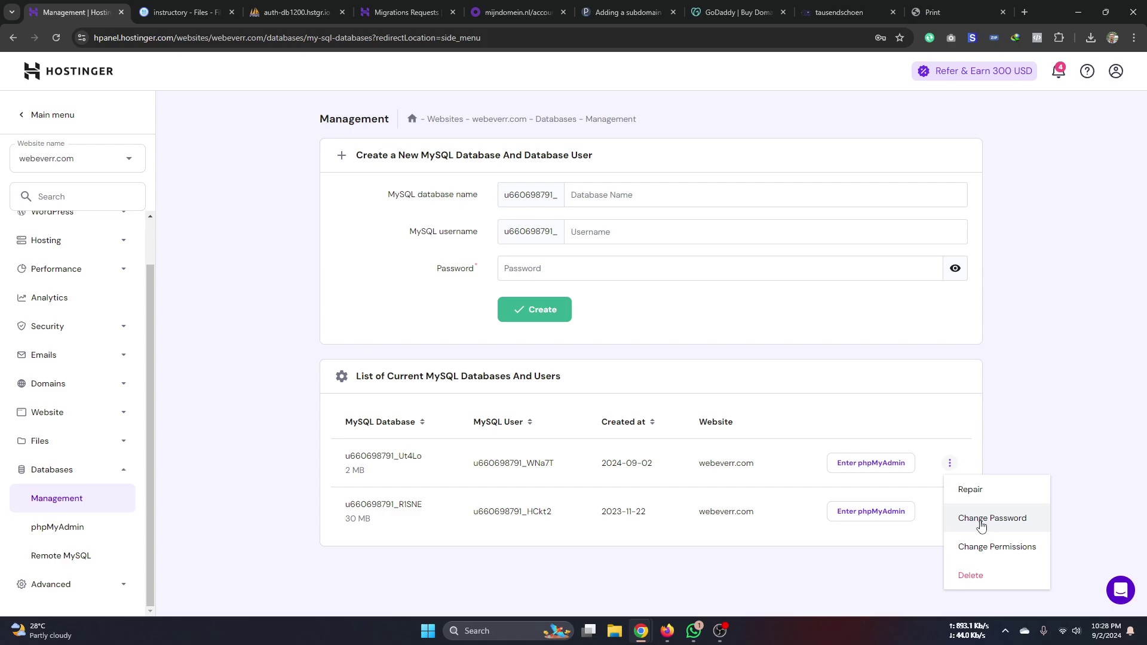
{"action": "left_click", "coordinate": [182, 12]}
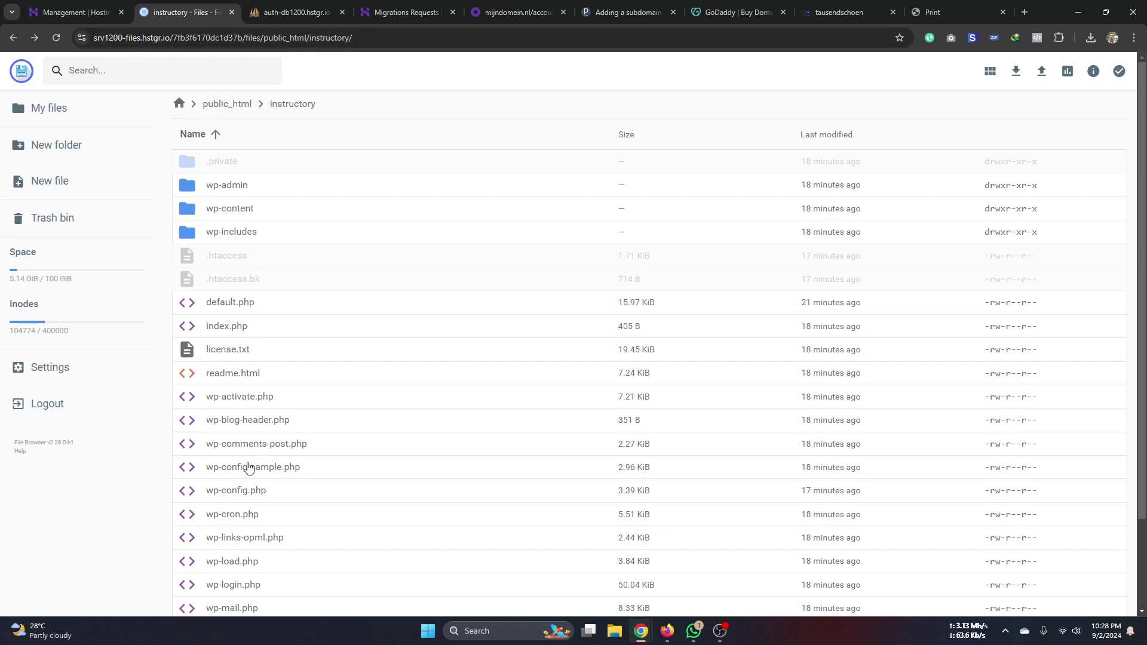
{"action": "left_click", "coordinate": [261, 492]}
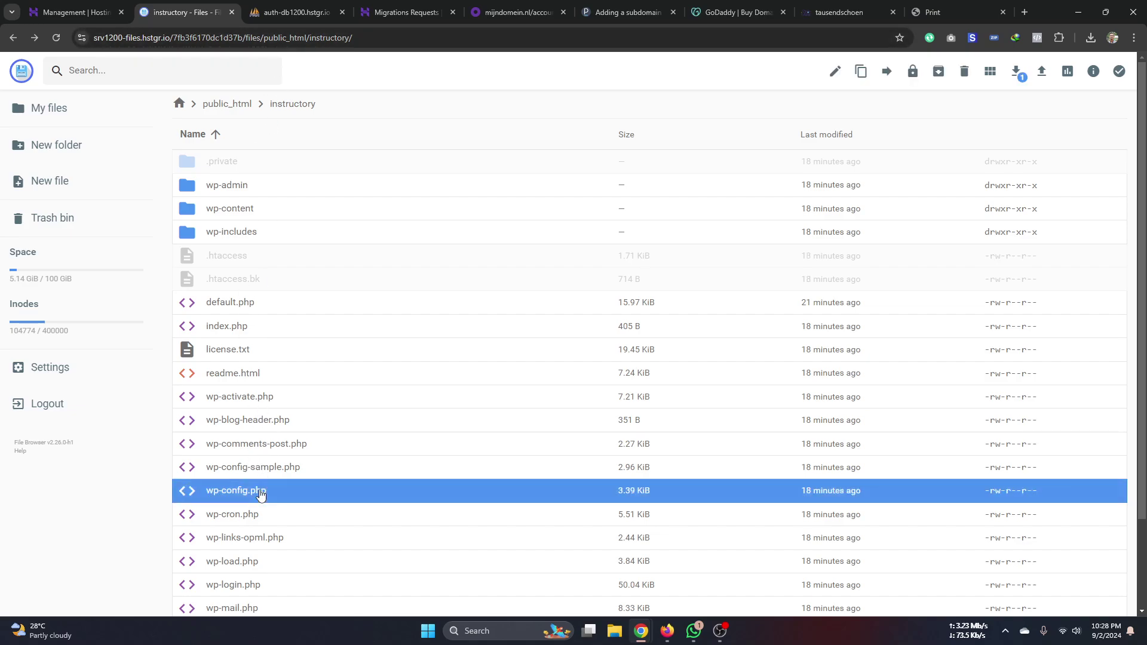
{"action": "left_click", "coordinate": [292, 12]}
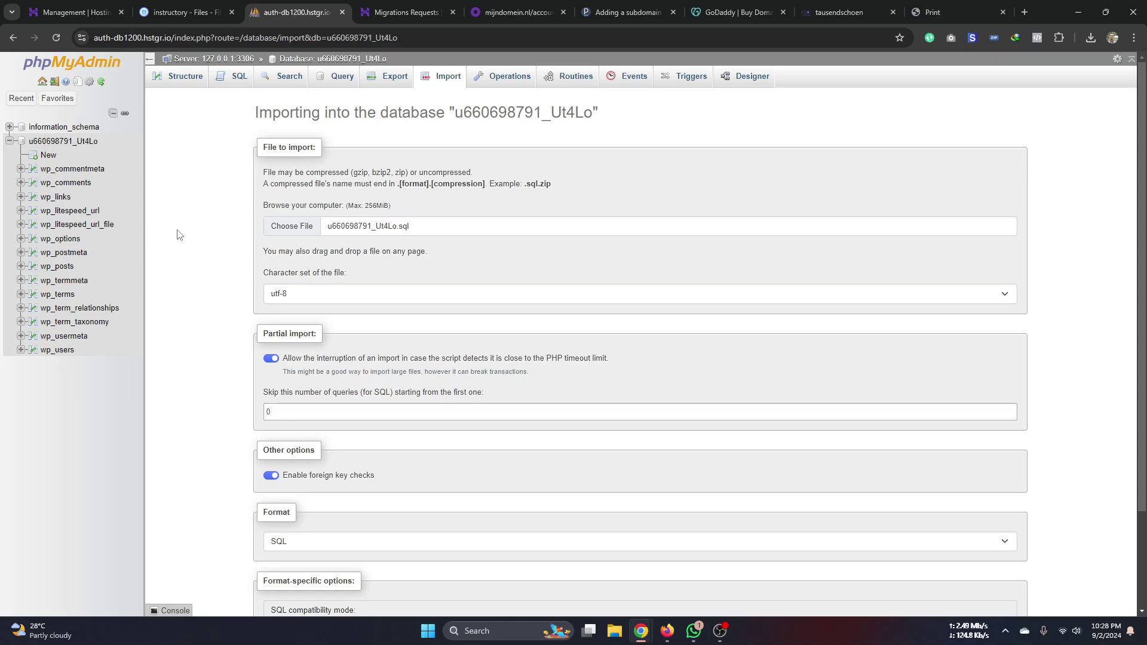
{"action": "left_click", "coordinate": [193, 10]}
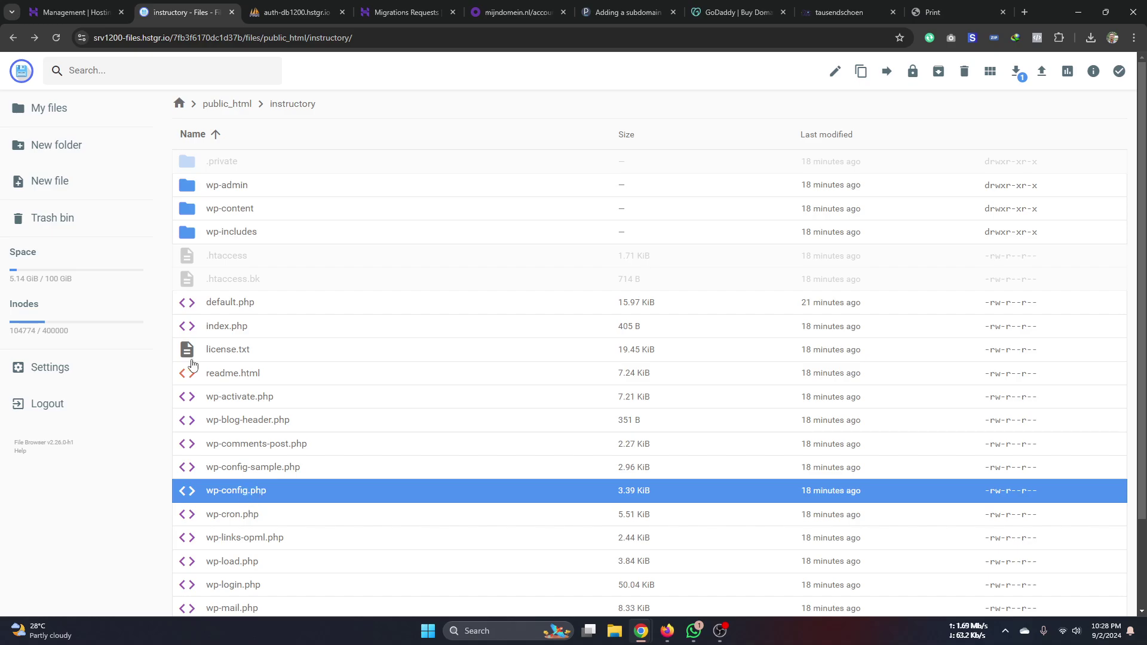
{"action": "key", "text": "ctrl+shift+Tab"}
{"action": "double_click", "coordinate": [373, 456]}
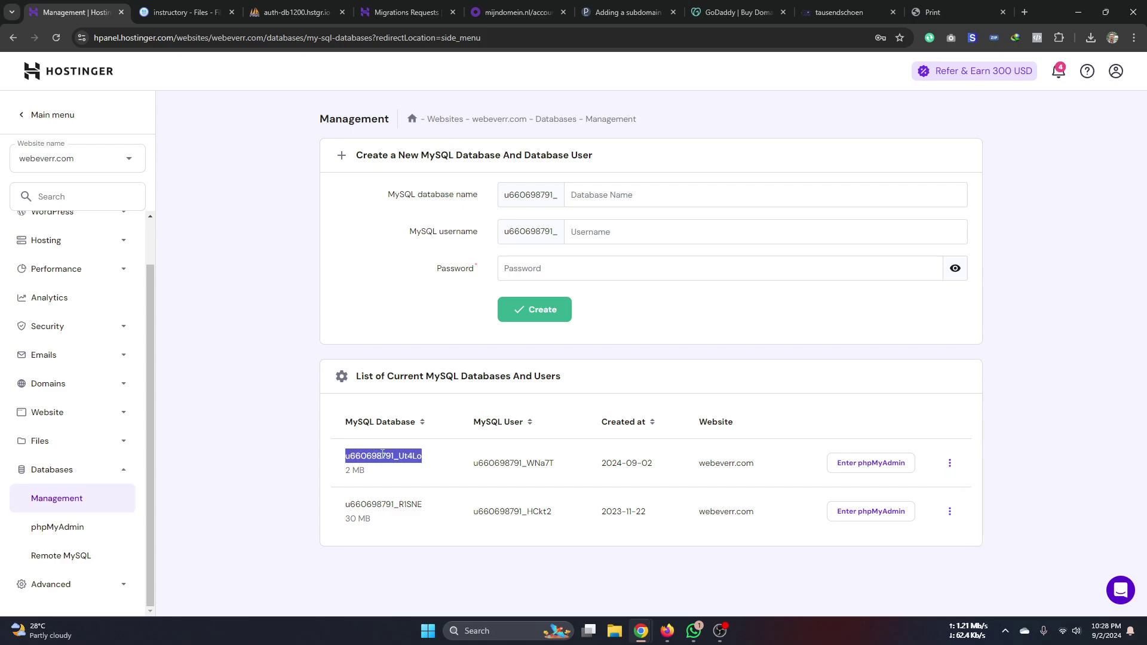
{"action": "double_click", "coordinate": [538, 463]}
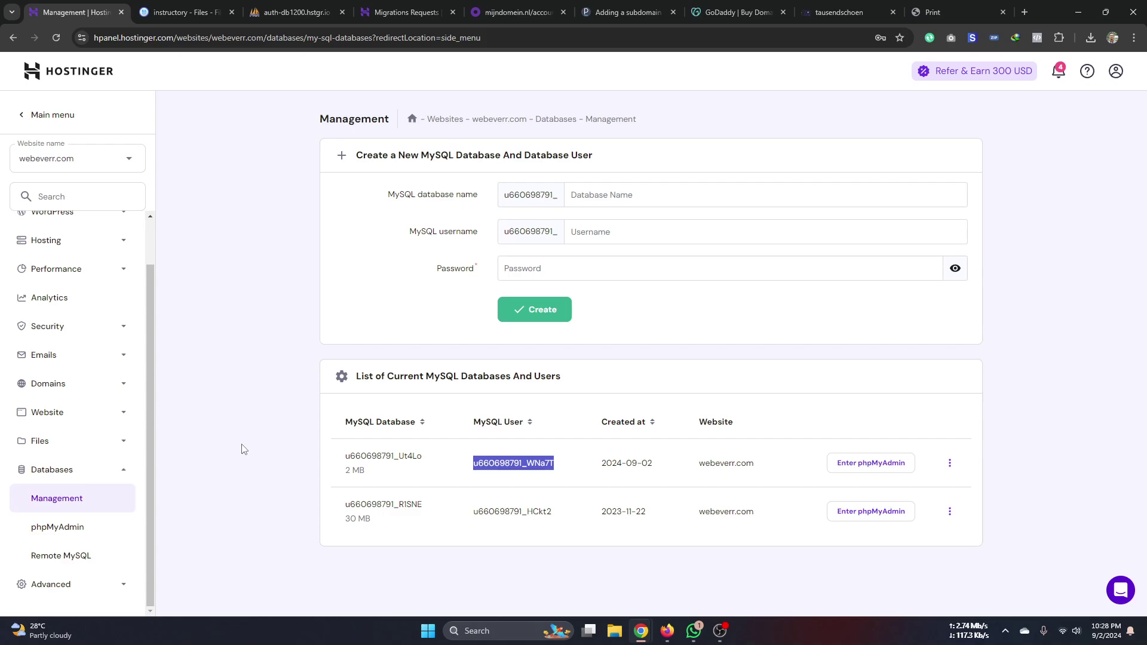
{"action": "left_click", "coordinate": [174, 12]}
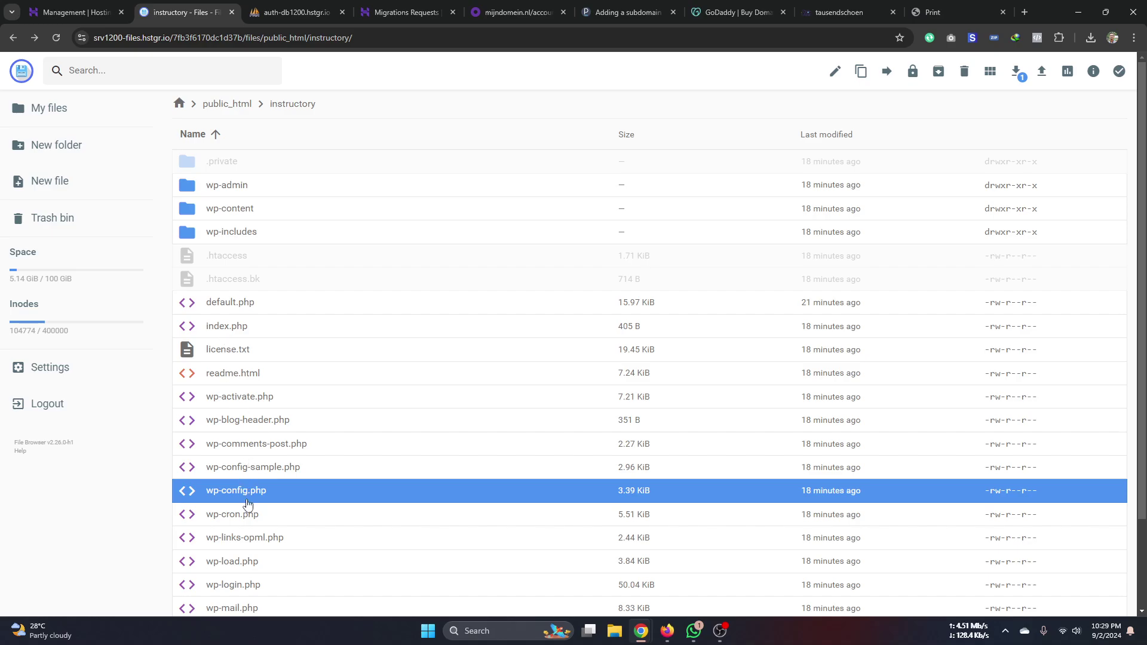
{"action": "key", "text": "ctrl+Tab"}
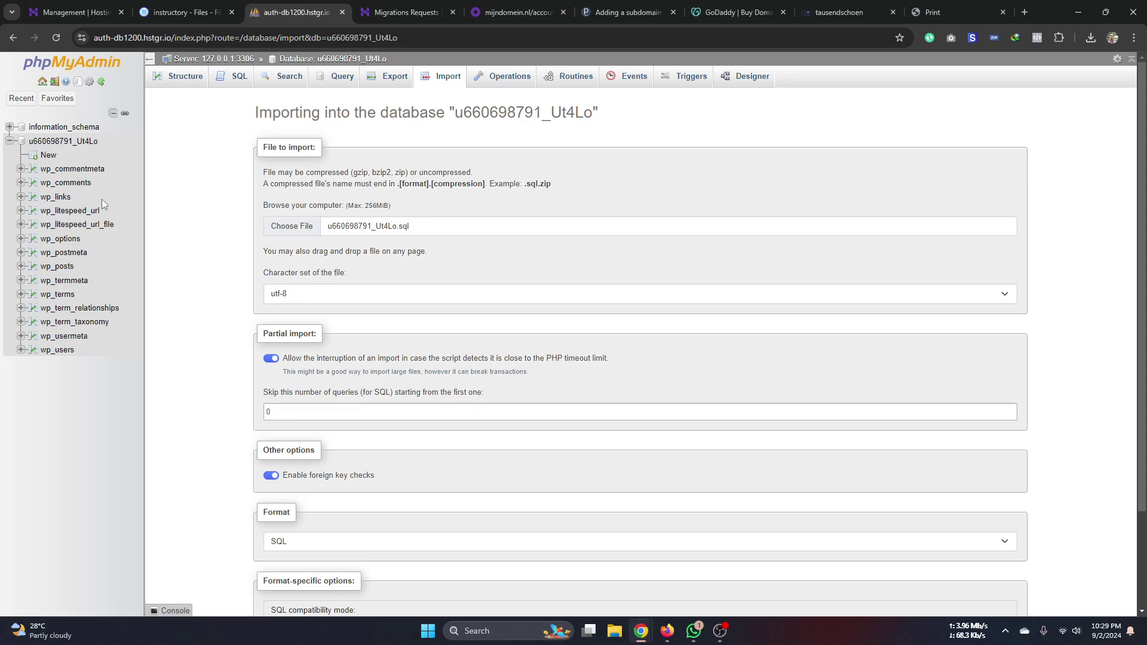
{"action": "left_click", "coordinate": [159, 15]}
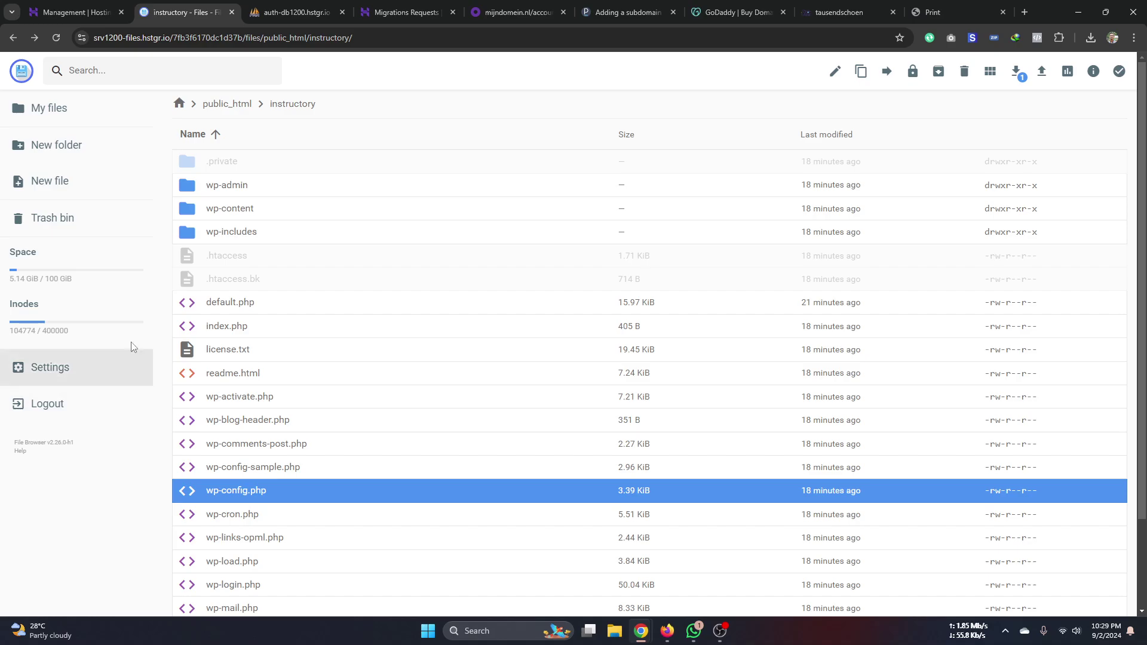
{"action": "left_click", "coordinate": [310, 16]}
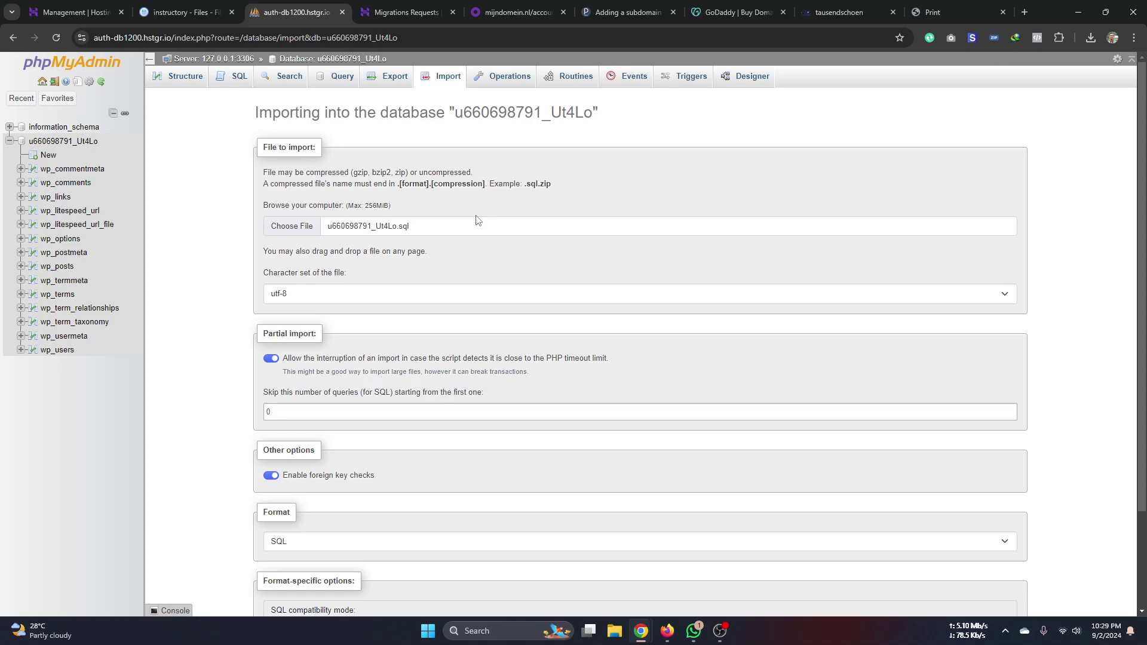
{"action": "left_click", "coordinate": [182, 13]}
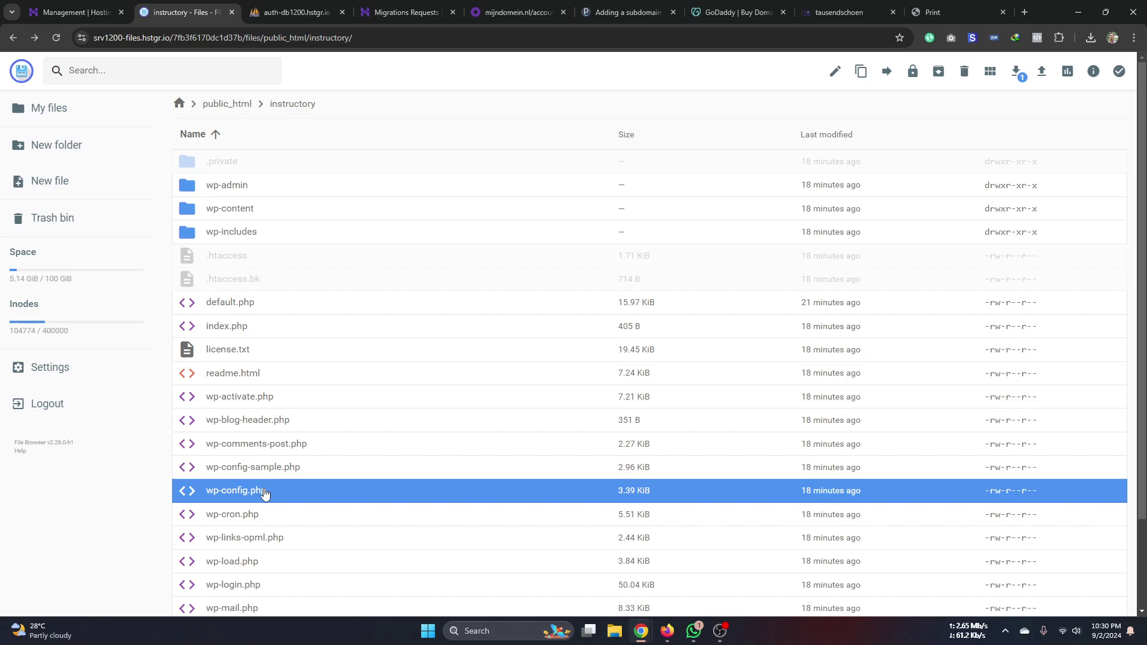
{"action": "left_click", "coordinate": [666, 629]}
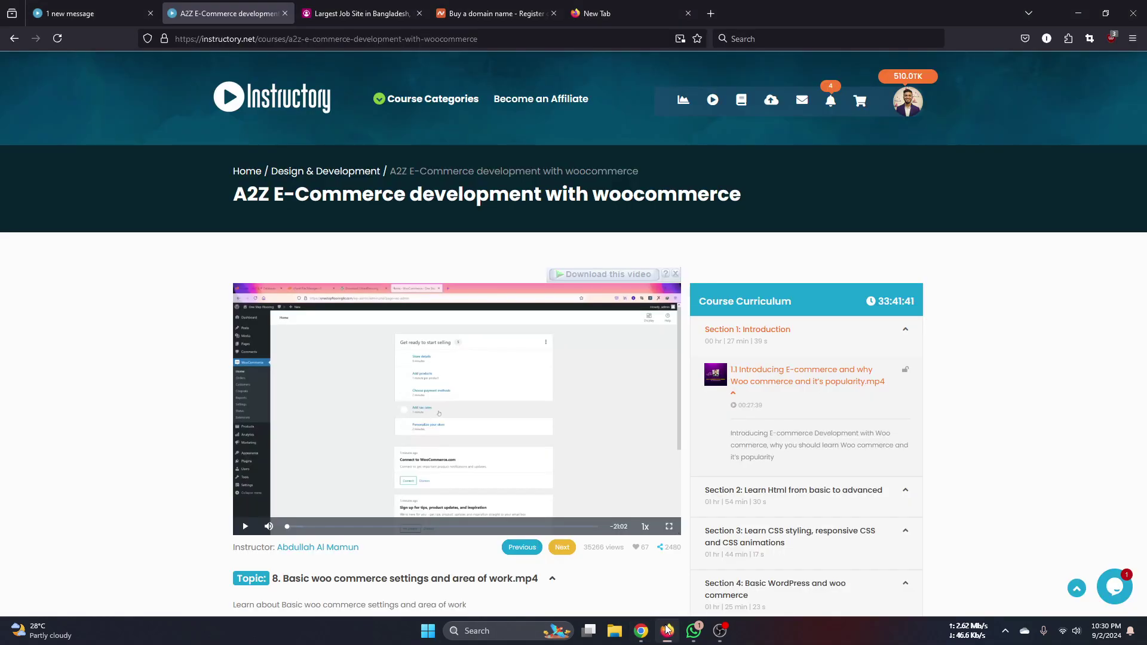
{"action": "left_click", "coordinate": [101, 8]}
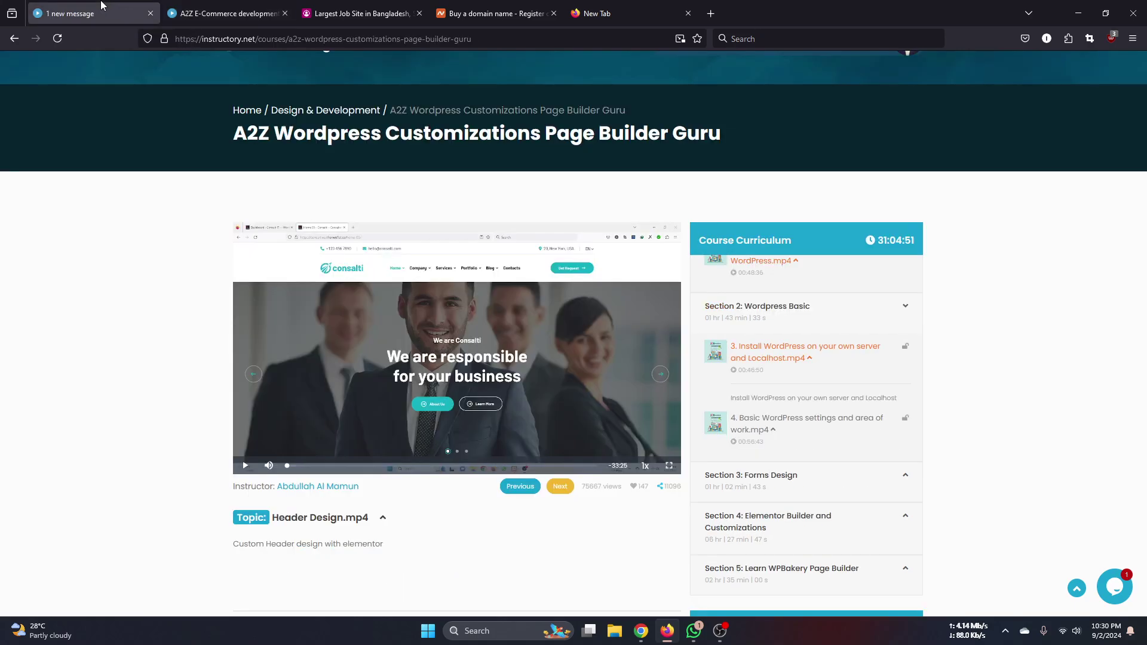
{"action": "mouse_move", "coordinate": [643, 634]}
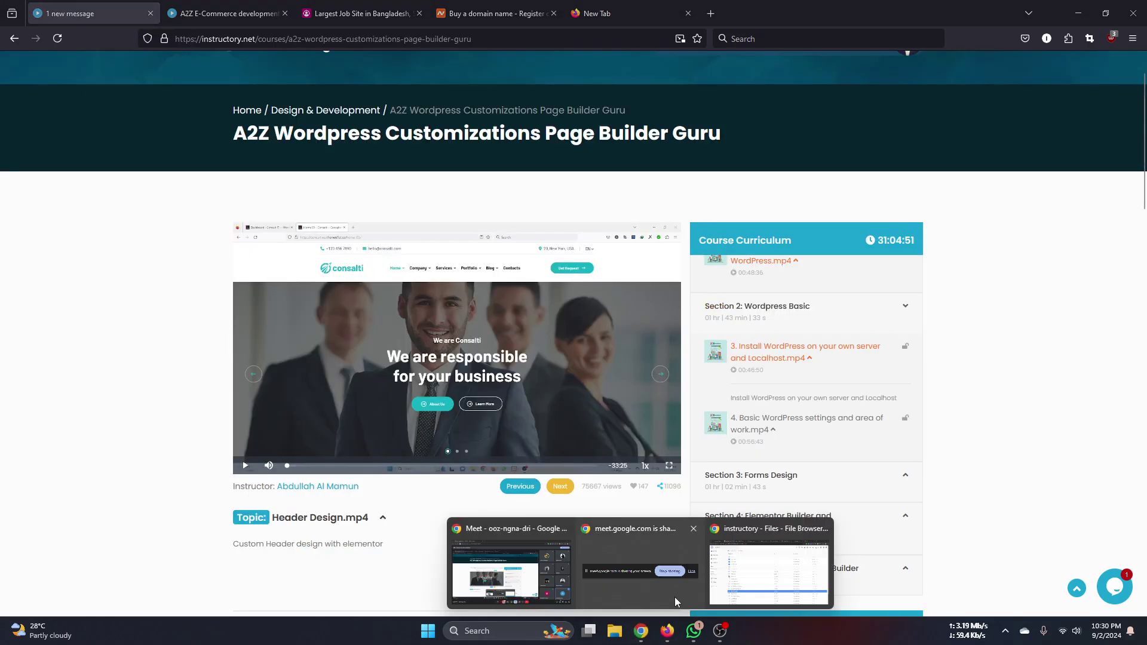
{"action": "left_click", "coordinate": [757, 580]}
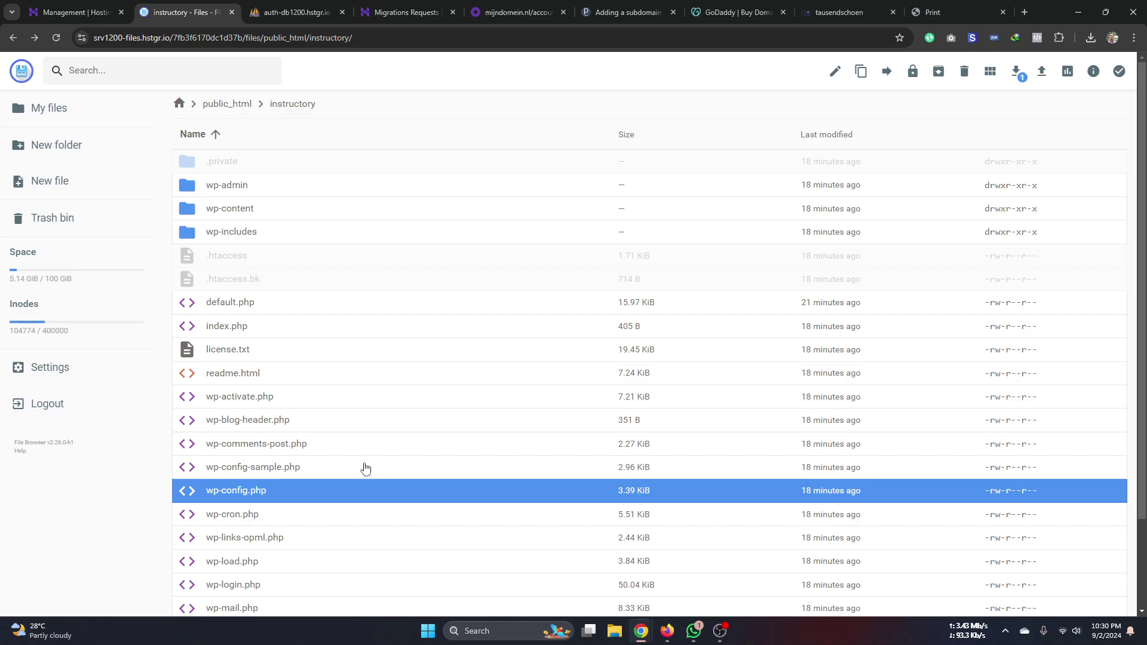
- Leave the File Manager listing for the MySQL Management page showing the 2 MB and 30 MB databases
{"action": "scroll", "coordinate": [363, 469], "scroll_direction": "down", "scroll_amount": 2}
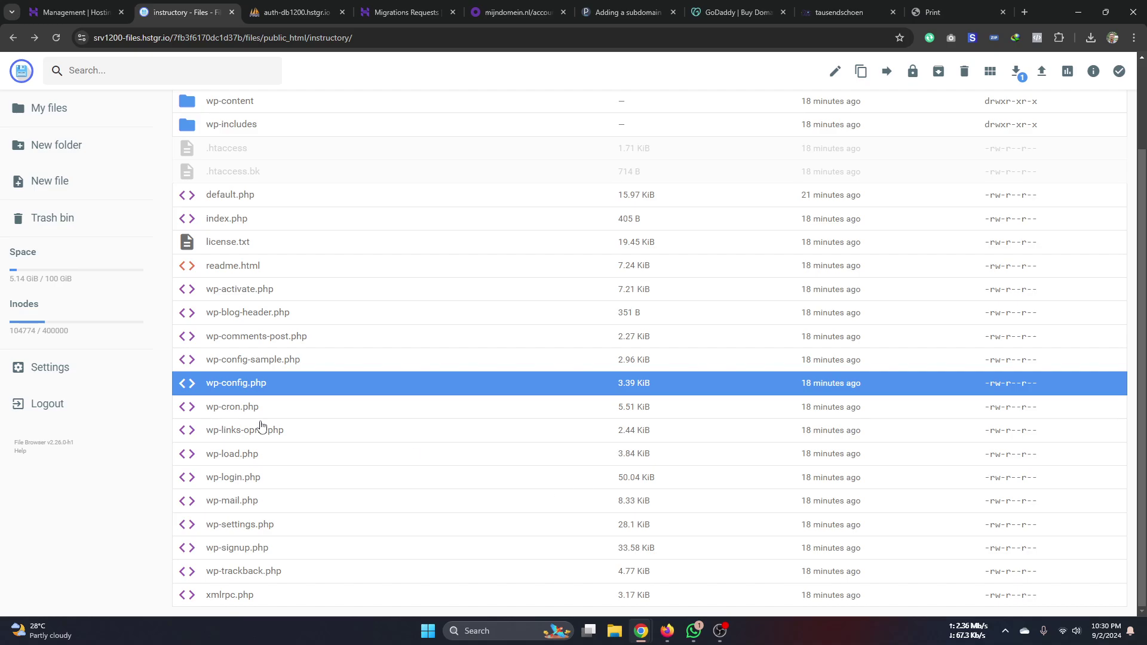
{"action": "left_click", "coordinate": [90, 21]}
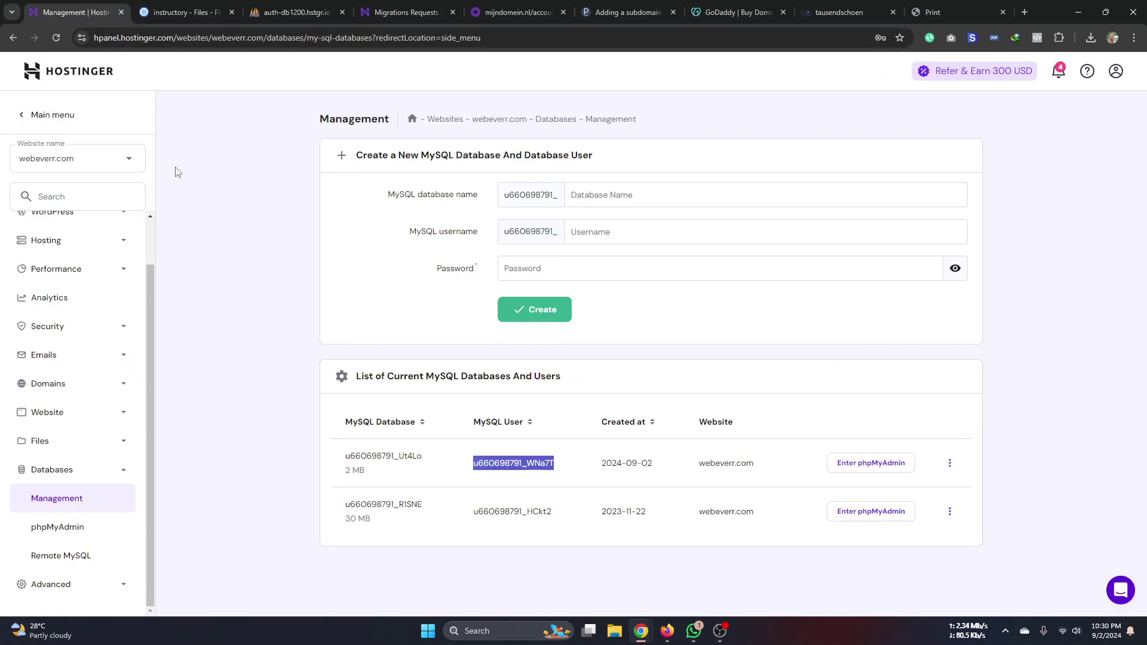